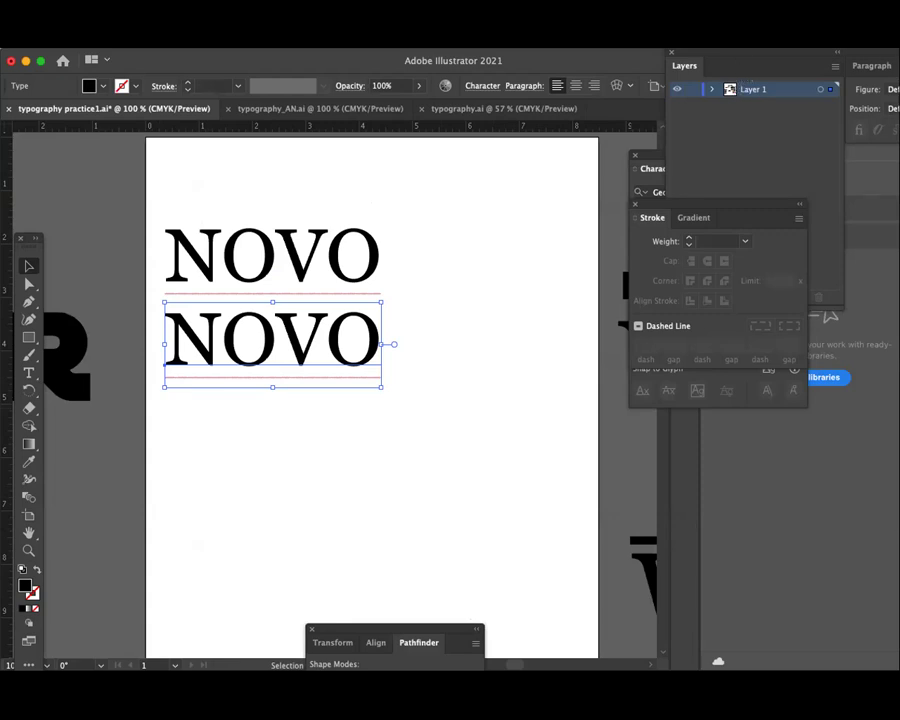
- Click through the two NOVO lines, selecting them and then clearing the selection
{"action": "left_click", "coordinate": [375, 456]}
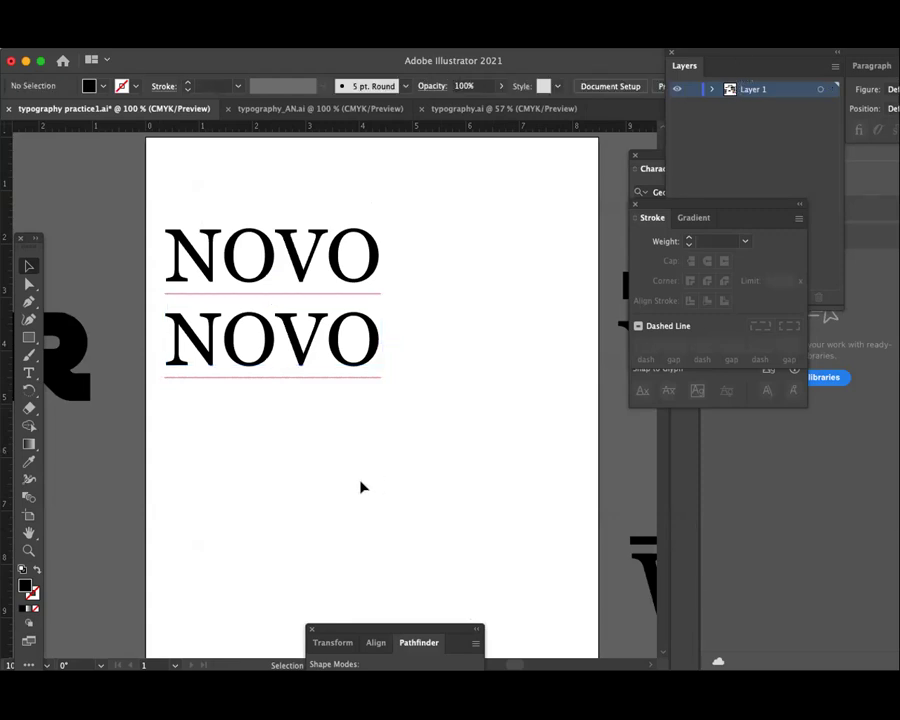
{"action": "left_click", "coordinate": [287, 262]}
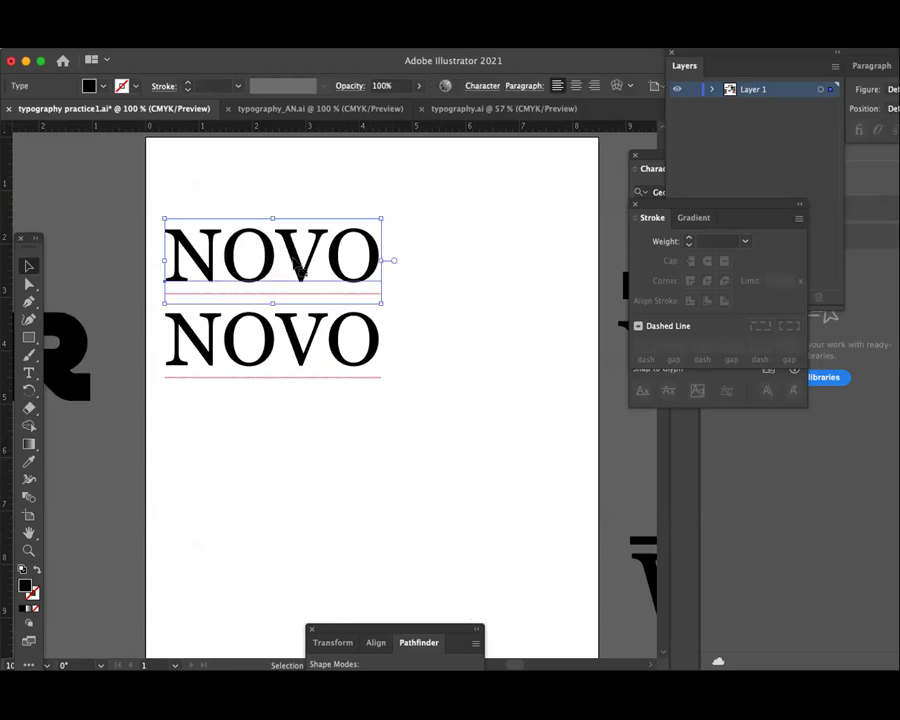
{"action": "left_click", "coordinate": [300, 342]}
{"action": "left_click", "coordinate": [317, 424]}
{"action": "left_click", "coordinate": [307, 281]}
{"action": "left_click", "coordinate": [494, 352]}
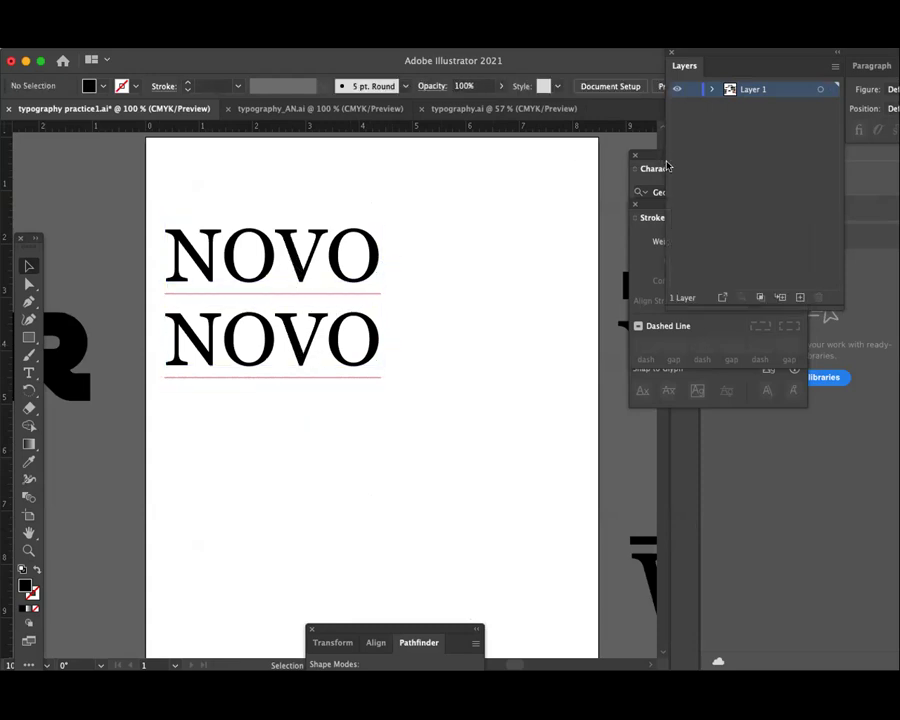
- Float the Character panel, select the second NOVO line, and open the Type menu
{"action": "left_click_drag", "start_coordinate": [640, 176], "coordinate": [515, 160]}
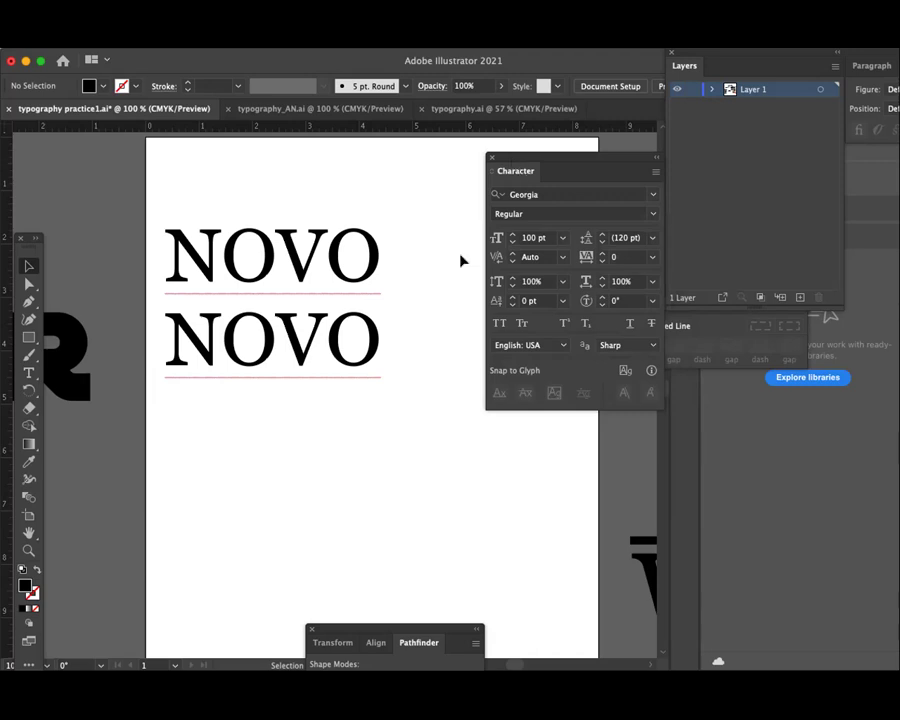
{"action": "left_click", "coordinate": [365, 345]}
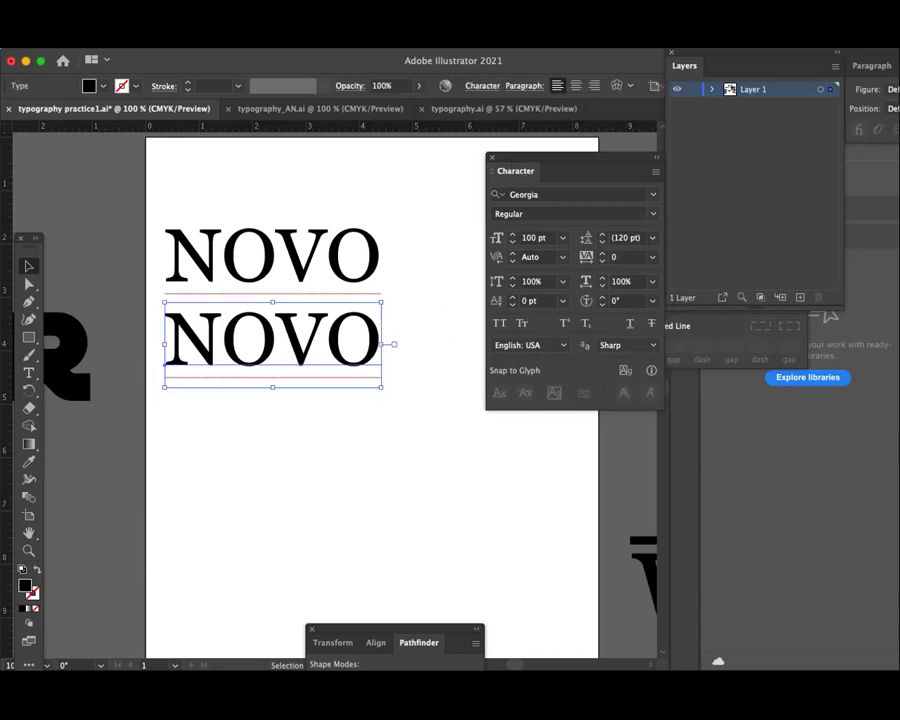
{"action": "left_click", "coordinate": [165, 40]}
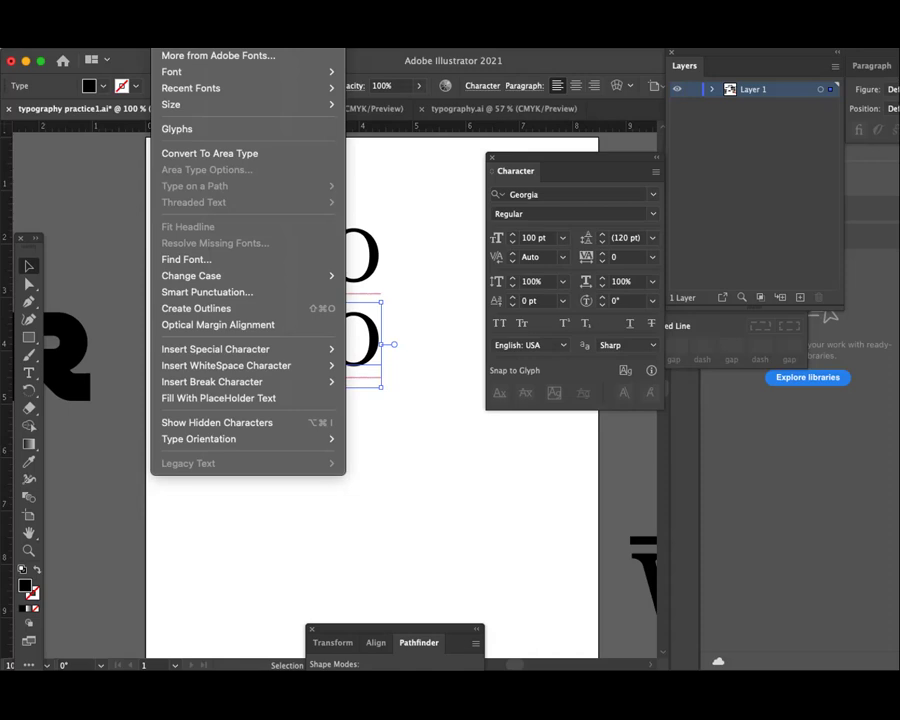
- Make the second line lowercase 'novo' via Change Case and nudge it up under NOVO
{"action": "left_click", "coordinate": [380, 65]}
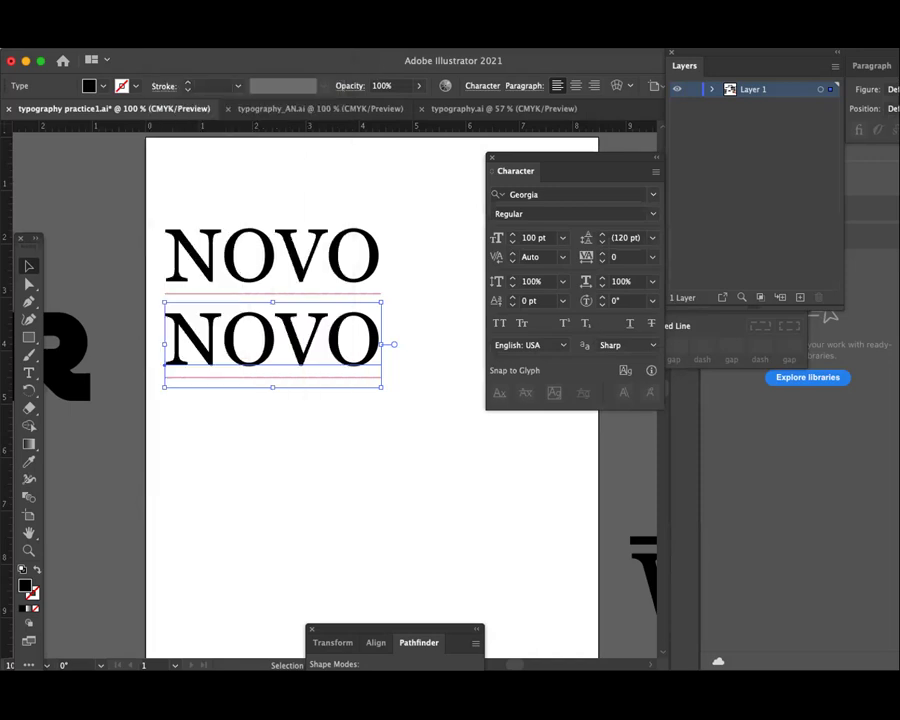
{"action": "left_click", "coordinate": [170, 35]}
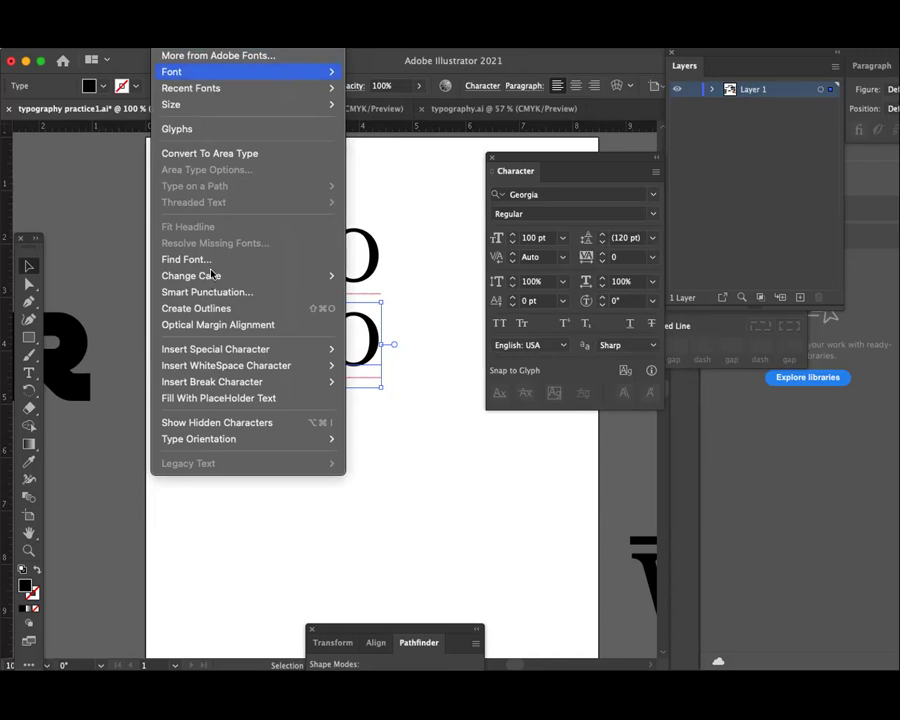
{"action": "left_click", "coordinate": [214, 282]}
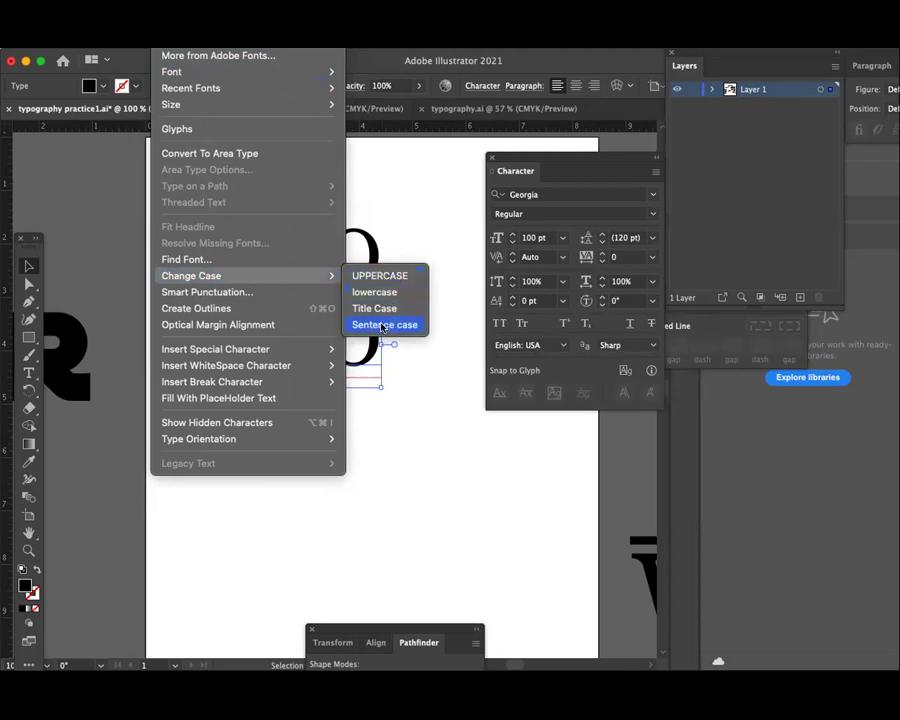
{"action": "left_click", "coordinate": [374, 292]}
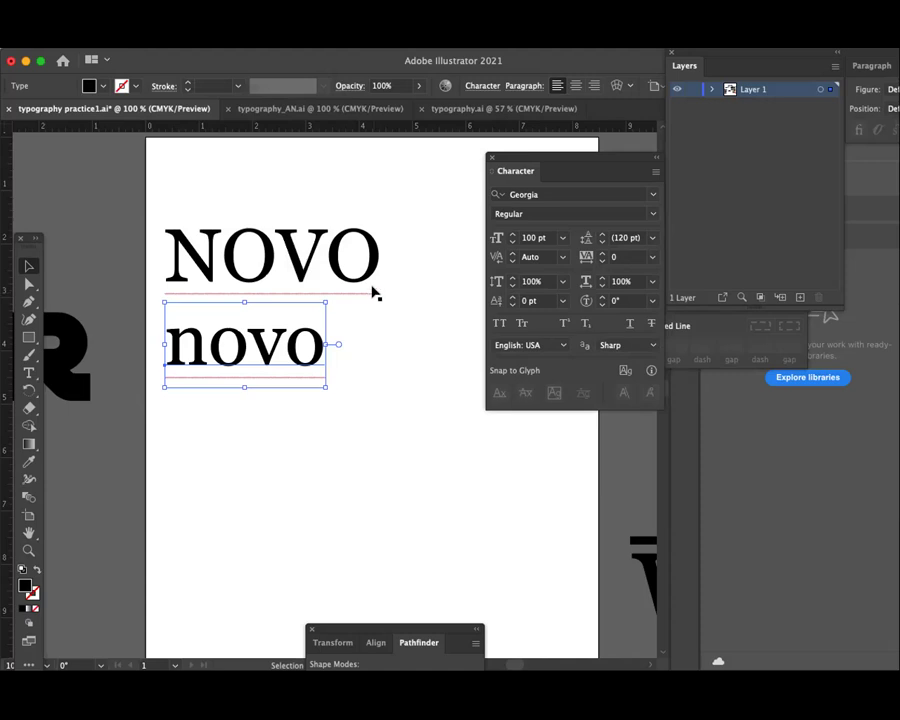
{"action": "mouse_move", "coordinate": [271, 341]}
{"action": "left_mouse_down"}
{"action": "mouse_move", "coordinate": [266, 322]}
{"action": "mouse_move", "coordinate": [265, 335]}
{"action": "left_mouse_up"}
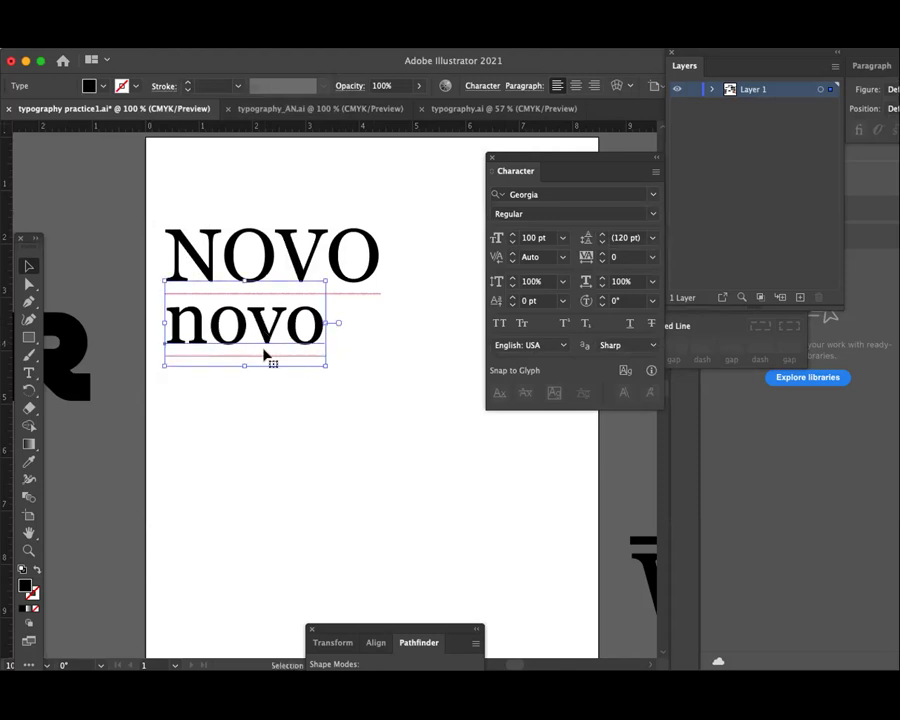
- Marquee-select both lines, deselect, then zoom out and pan to show the whole artboard
{"action": "left_click", "coordinate": [278, 389]}
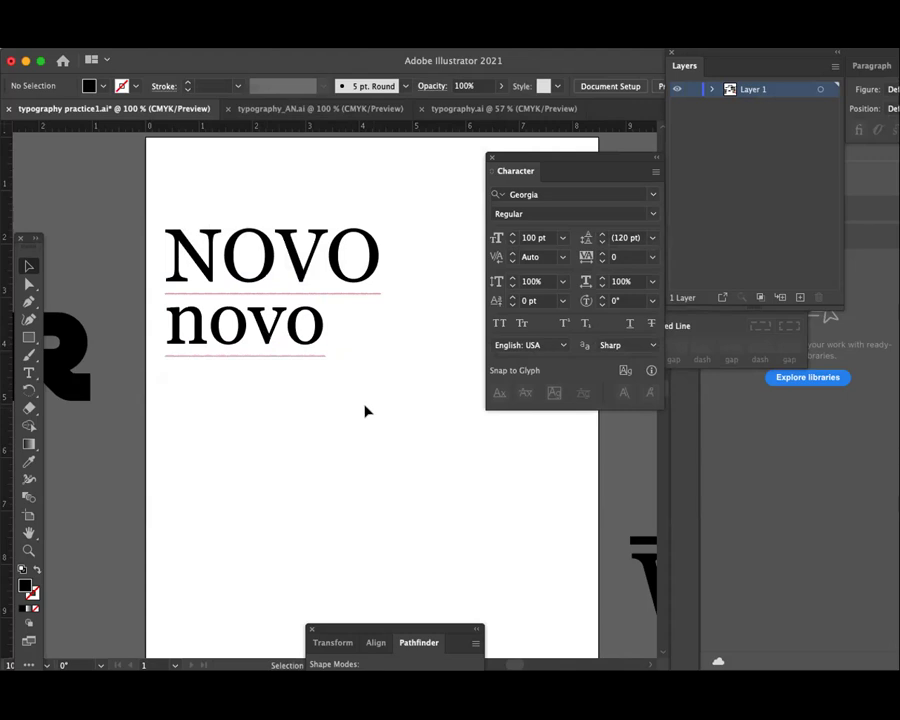
{"action": "left_click_drag", "start_coordinate": [384, 402], "coordinate": [152, 216]}
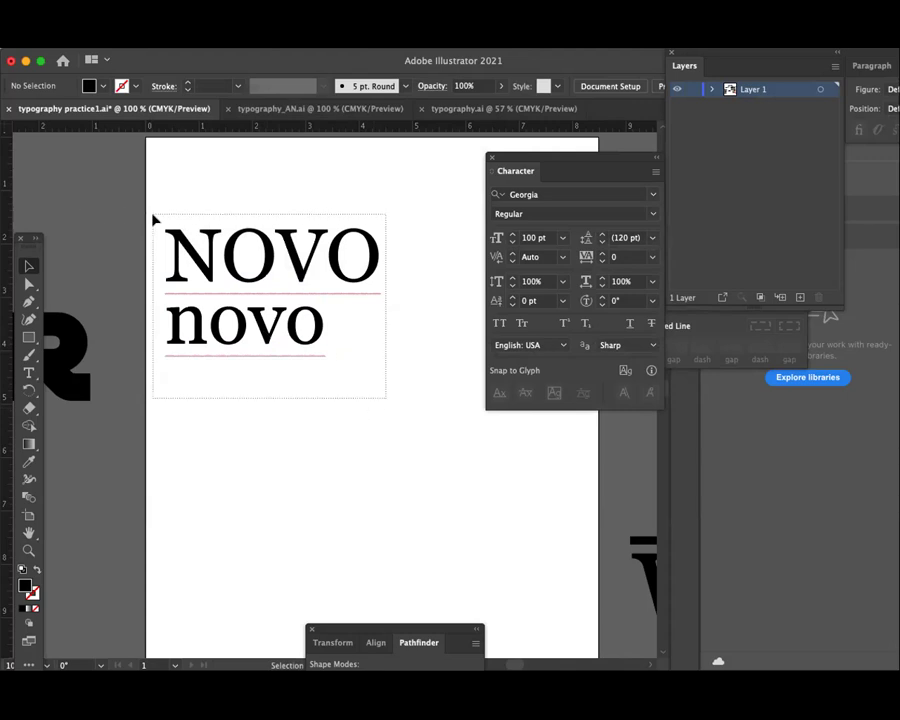
{"action": "left_click", "coordinate": [281, 403]}
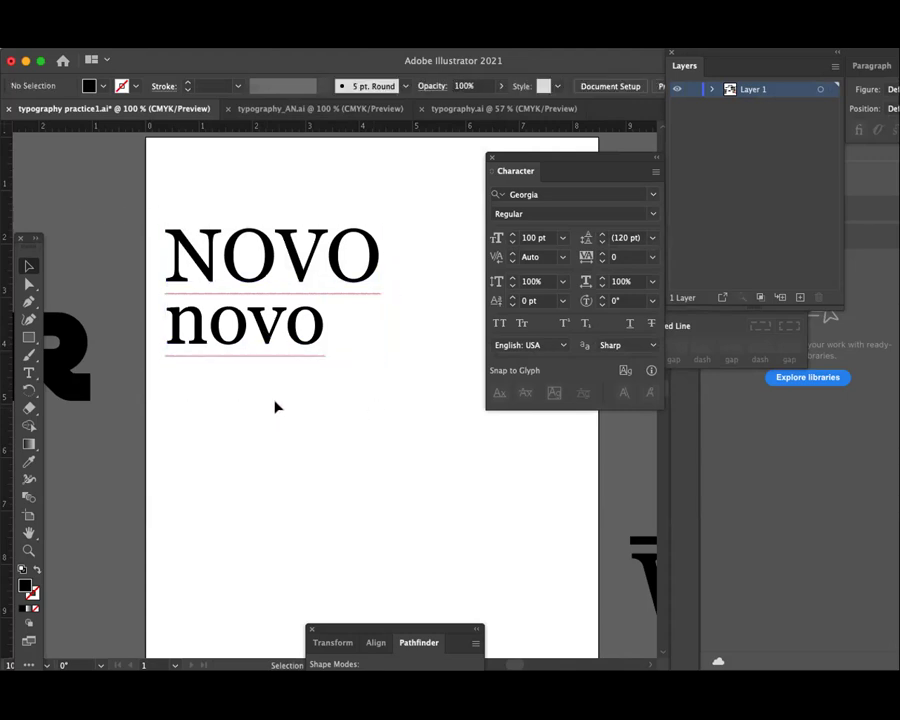
{"action": "key", "text": "ctrl+minus"}
{"action": "left_click_drag", "start_coordinate": [301, 391], "coordinate": [233, 316]}
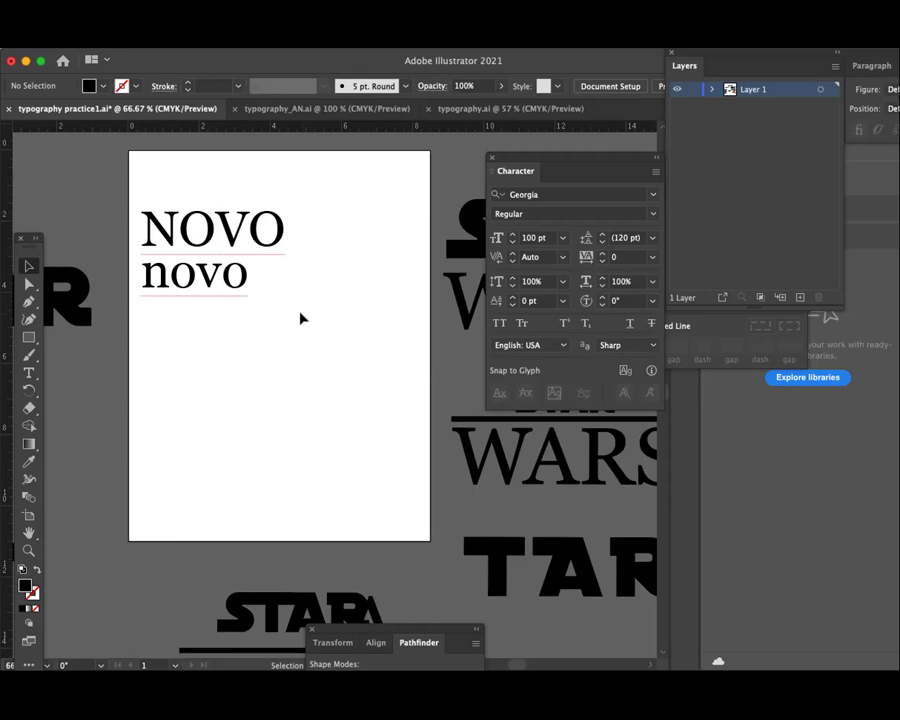
- Drag a copy of the NOVO/novo pair below the original, then delete that copy
{"action": "left_click", "coordinate": [158, 229]}
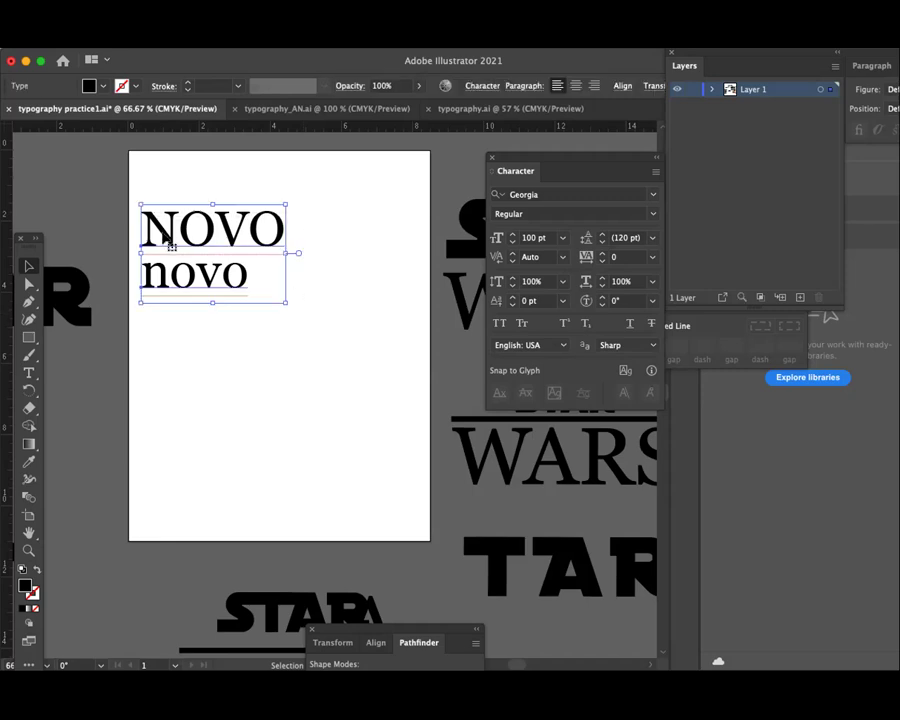
{"action": "left_click_drag", "start_coordinate": [163, 232], "coordinate": [163, 343]}
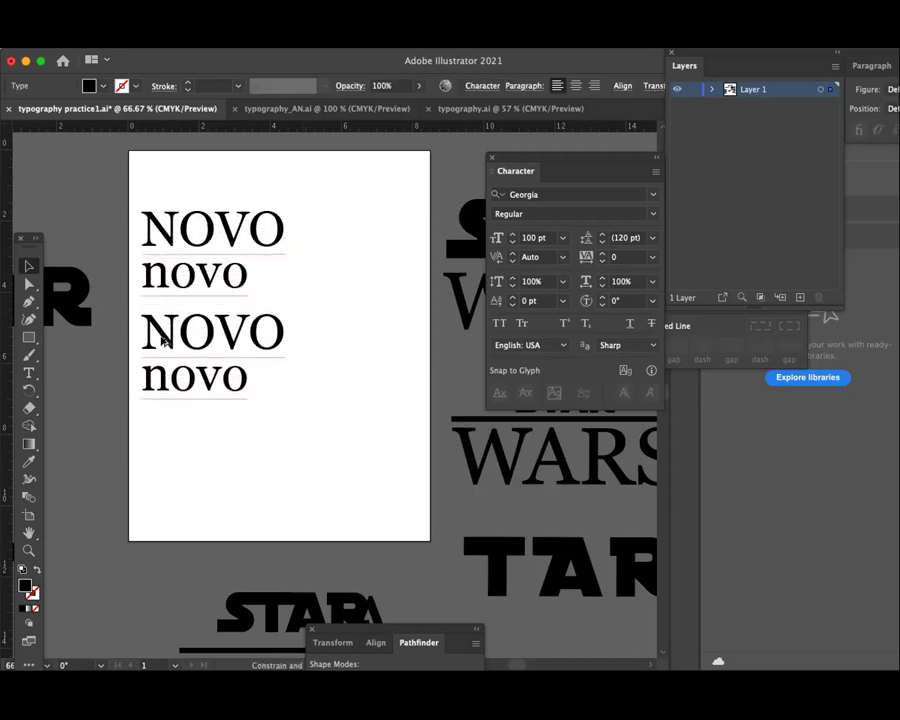
{"action": "left_click_drag", "start_coordinate": [165, 345], "coordinate": [170, 350]}
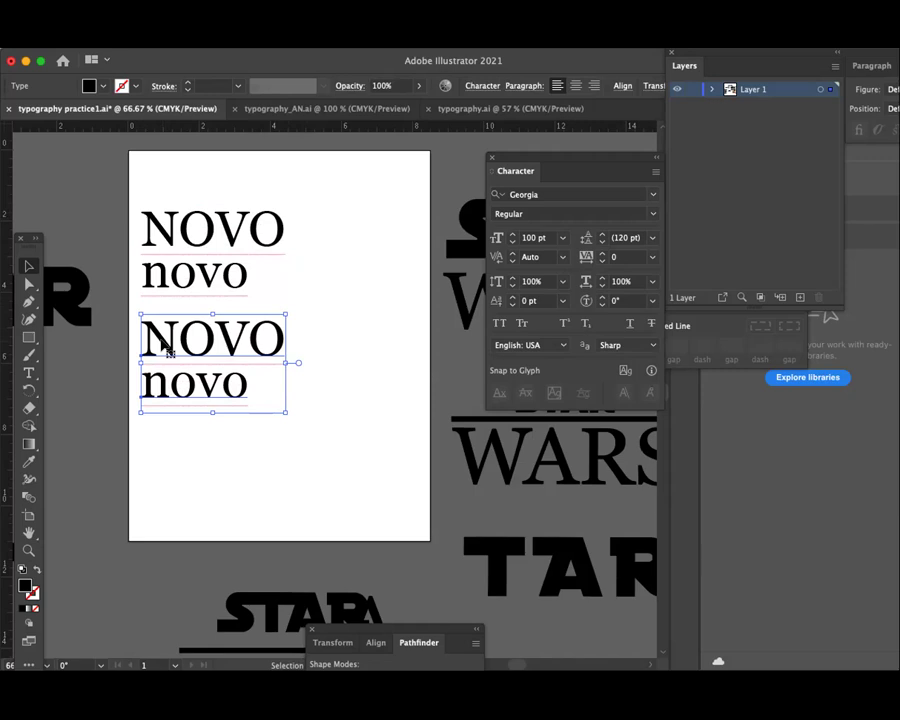
{"action": "key", "text": "Delete"}
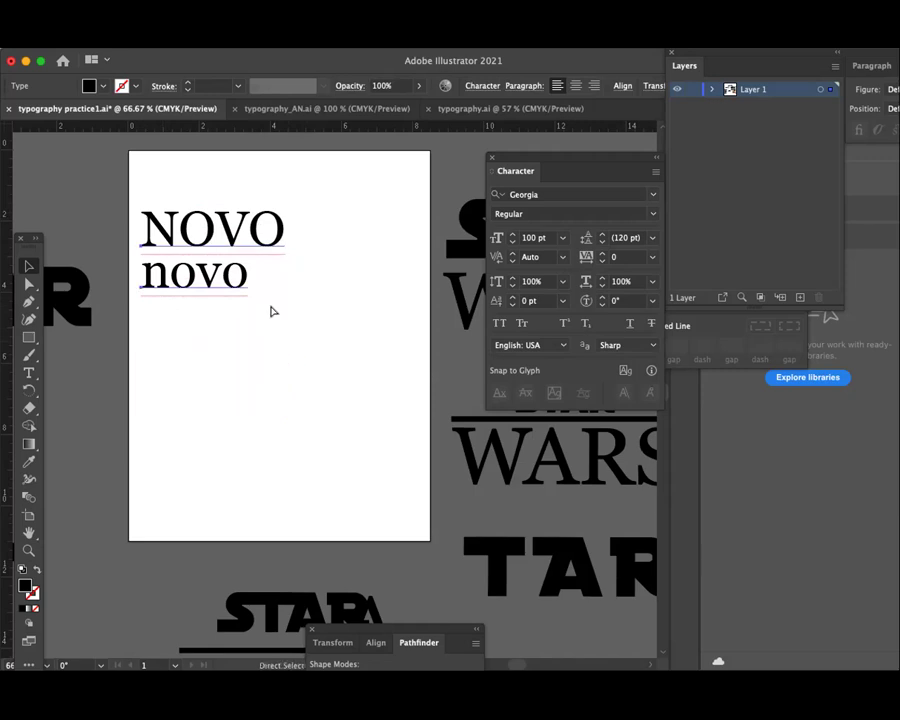
- Duplicate the pair directly below the original again and select the lower copy
{"action": "left_click_drag", "start_coordinate": [172, 236], "coordinate": [172, 333]}
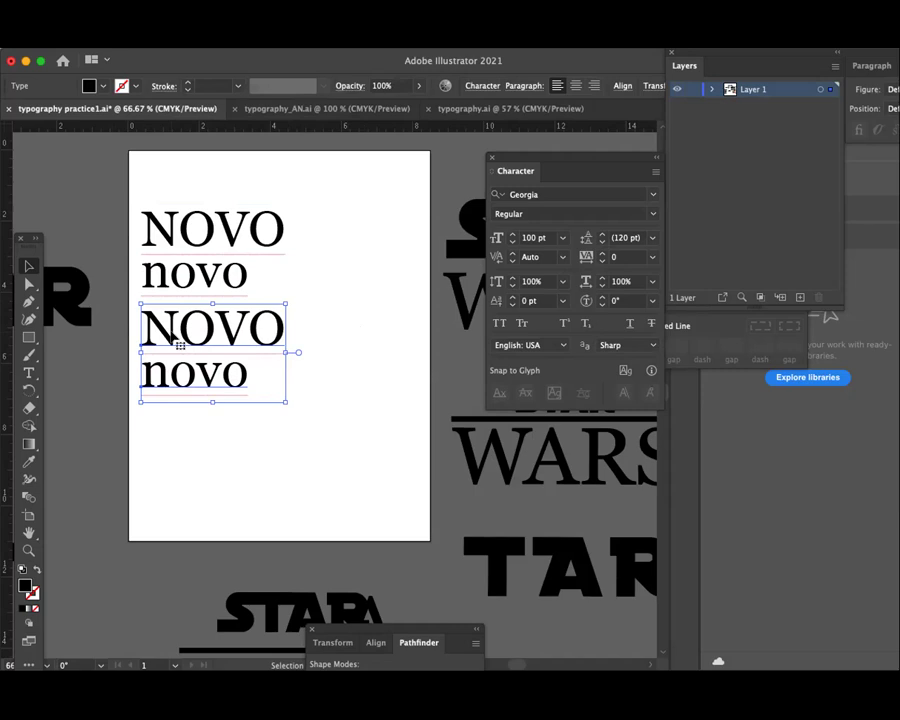
{"action": "left_click", "coordinate": [362, 278]}
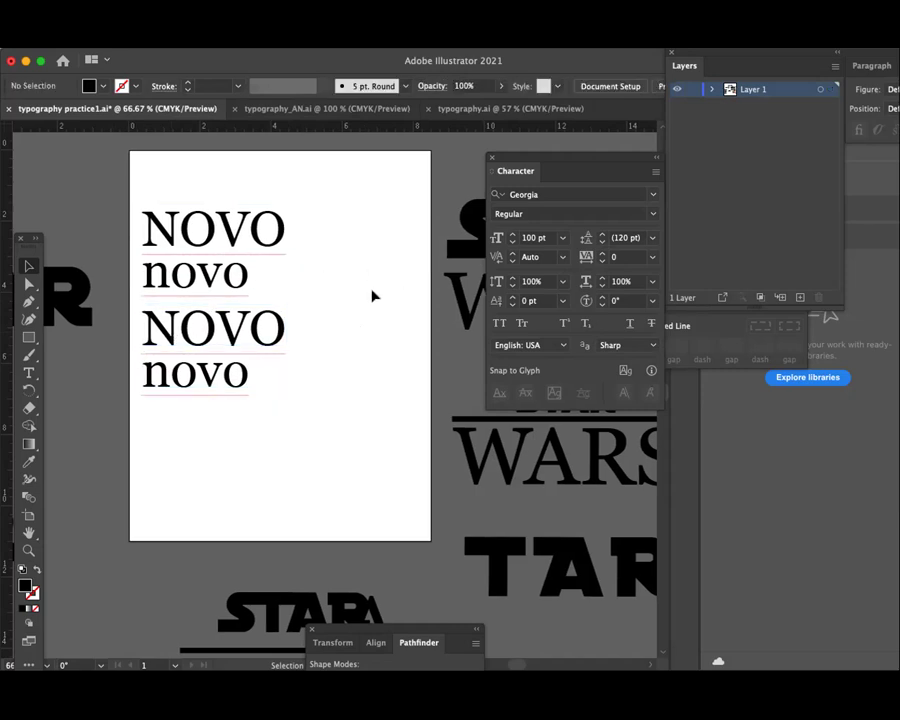
{"action": "left_click_drag", "start_coordinate": [356, 445], "coordinate": [137, 332]}
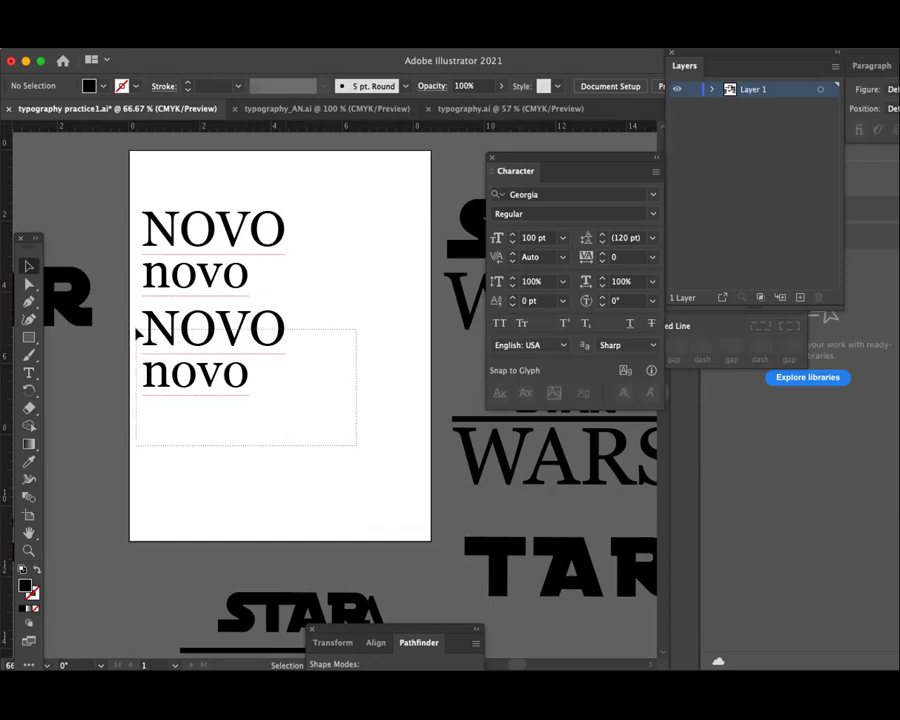
- Set the lower NOVO/novo pair in Adobe Garamond Pro by searching 'gar' in the font field
{"action": "left_click", "coordinate": [346, 446]}
{"action": "left_click_drag", "start_coordinate": [337, 448], "coordinate": [150, 330]}
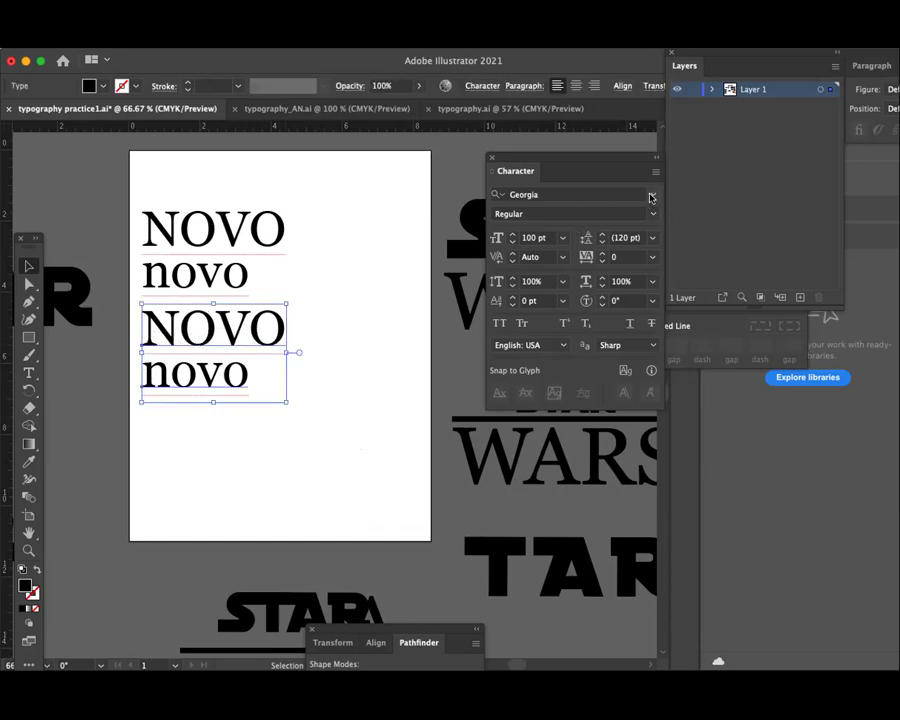
{"action": "left_click", "coordinate": [592, 193]}
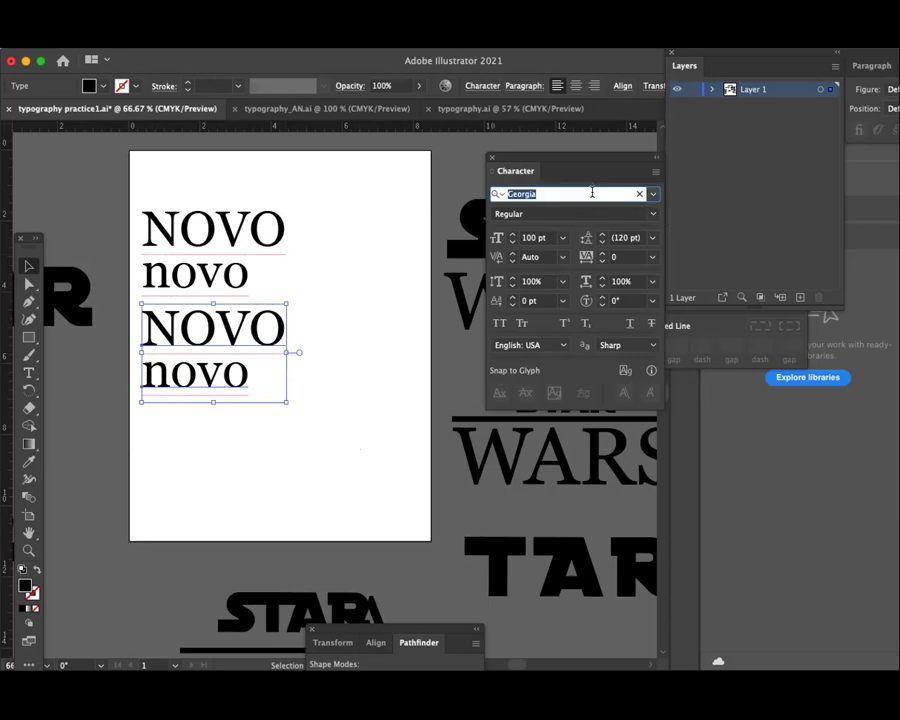
{"action": "type", "text": "gar"}
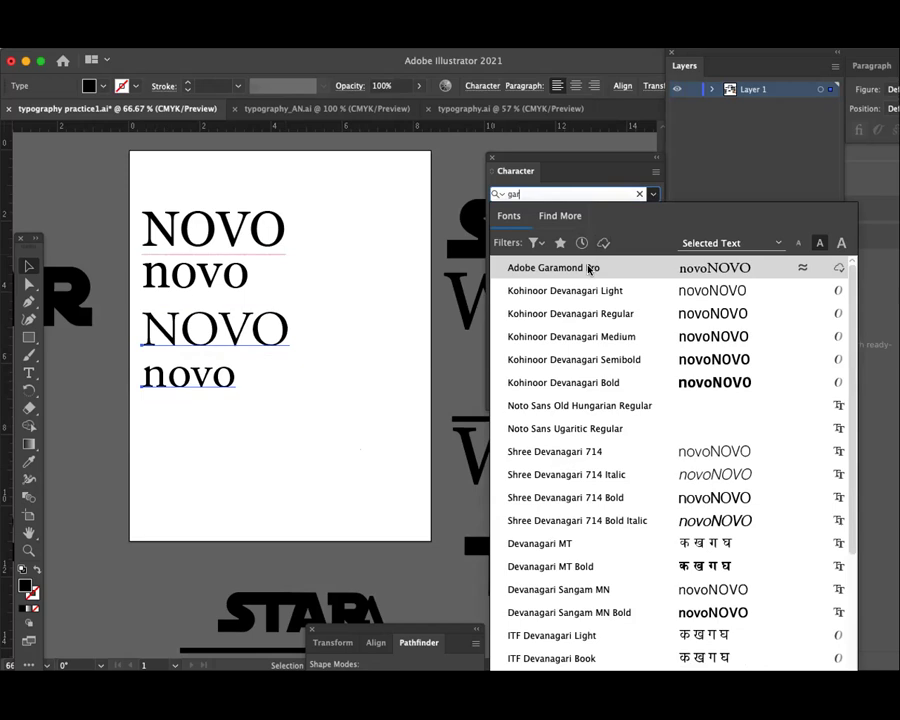
{"action": "left_click", "coordinate": [590, 268]}
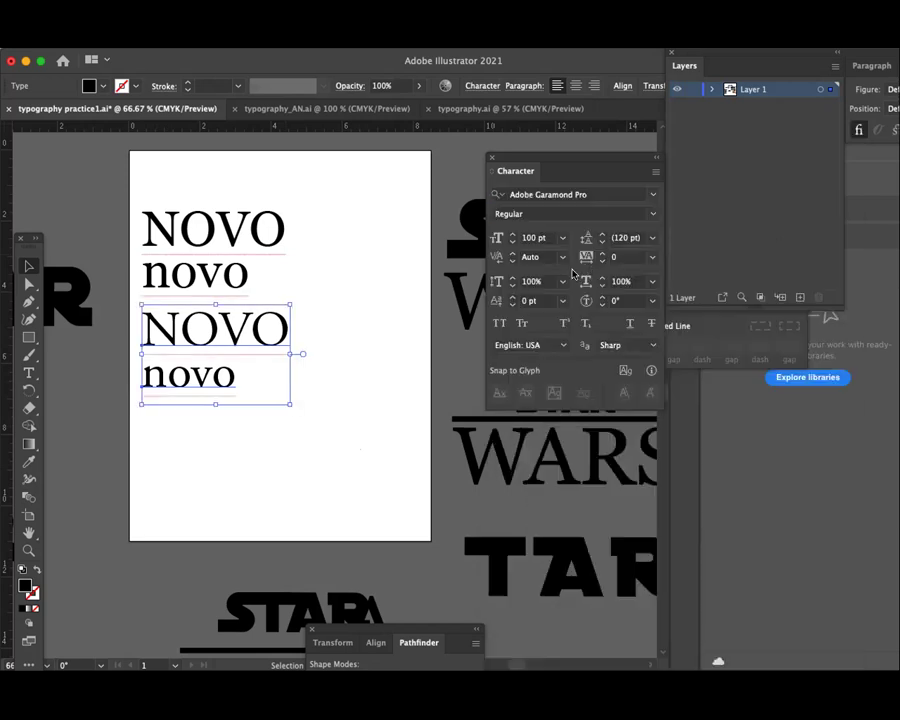
{"action": "left_click", "coordinate": [362, 391]}
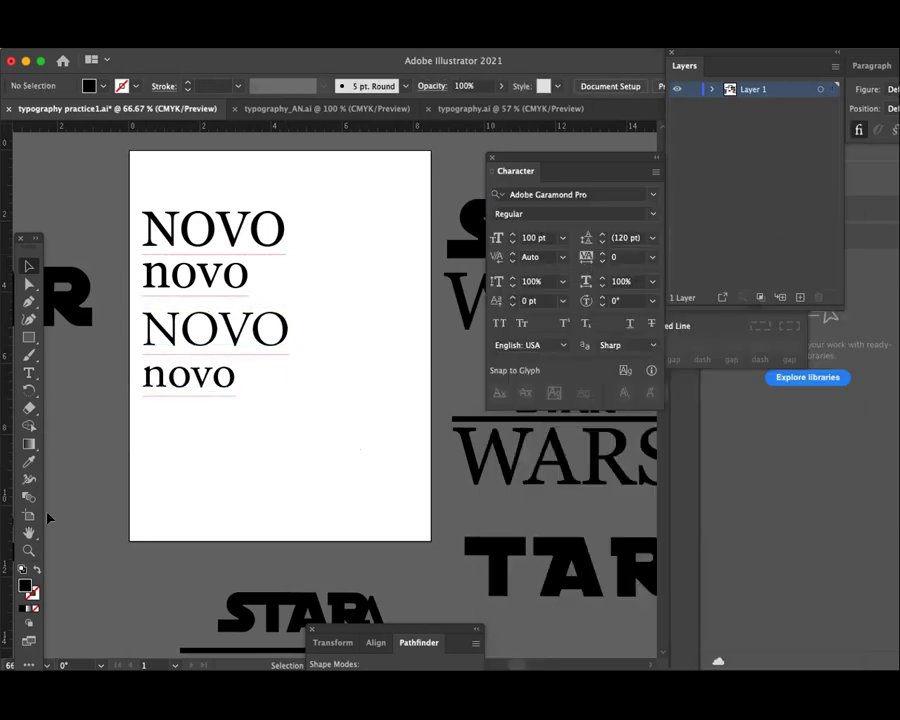
{"action": "key", "text": "z"}
{"action": "mouse_move", "coordinate": [256, 303]}
{"action": "left_mouse_down"}
{"action": "mouse_move", "coordinate": [345, 363]}
{"action": "mouse_move", "coordinate": [181, 193]}
{"action": "left_mouse_up"}
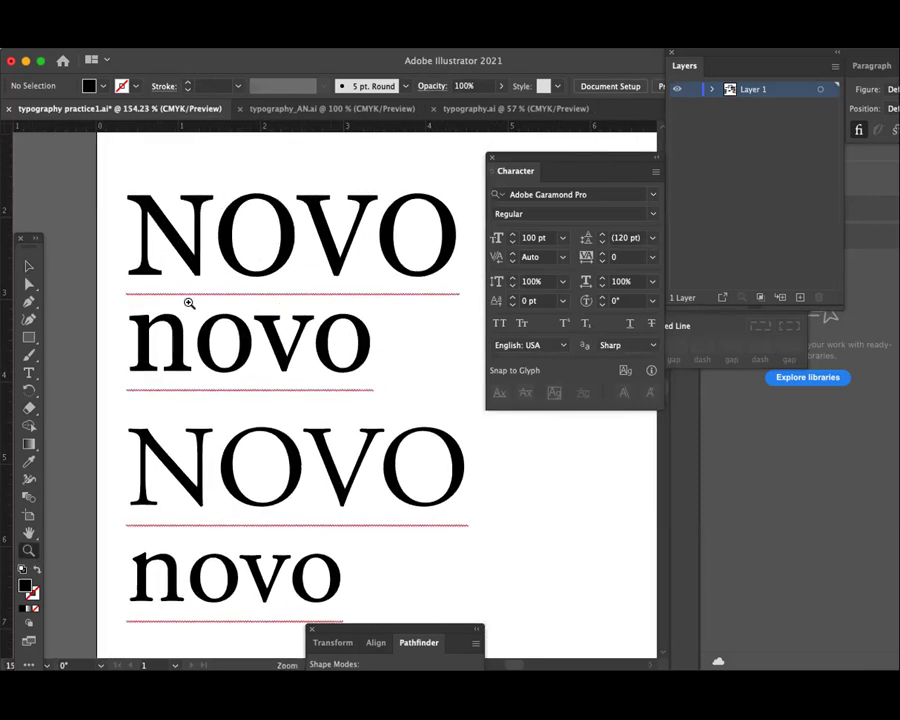
{"action": "left_click", "coordinate": [25, 265]}
{"action": "scroll", "coordinate": [166, 356], "scroll_direction": "down", "scroll_amount": 2}
{"action": "scroll", "coordinate": [166, 356], "scroll_direction": "right", "scroll_amount": 2}
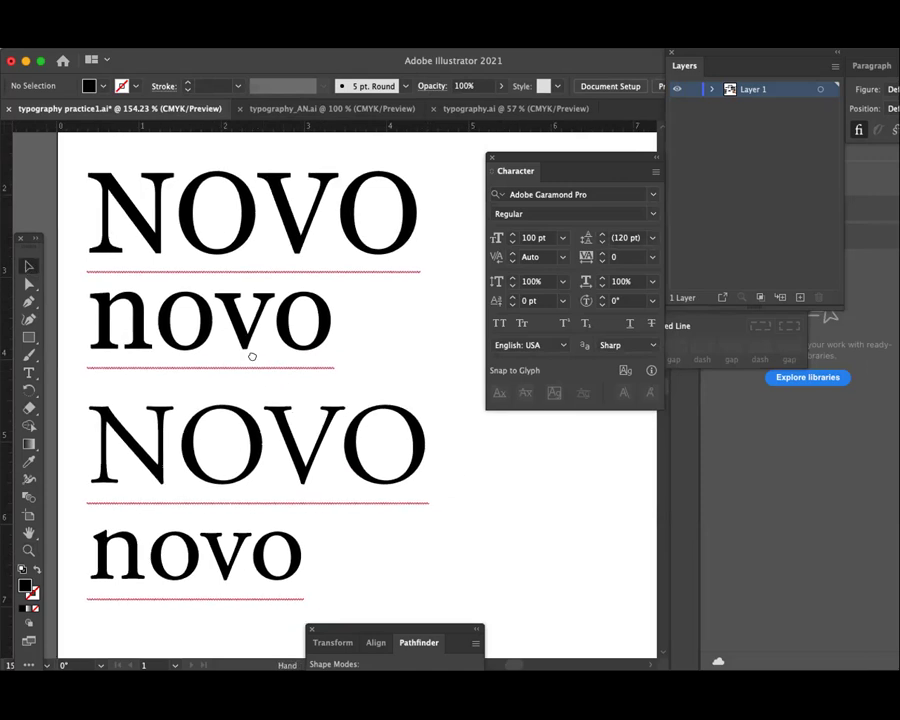
{"action": "left_click_drag", "start_coordinate": [288, 355], "coordinate": [270, 337]}
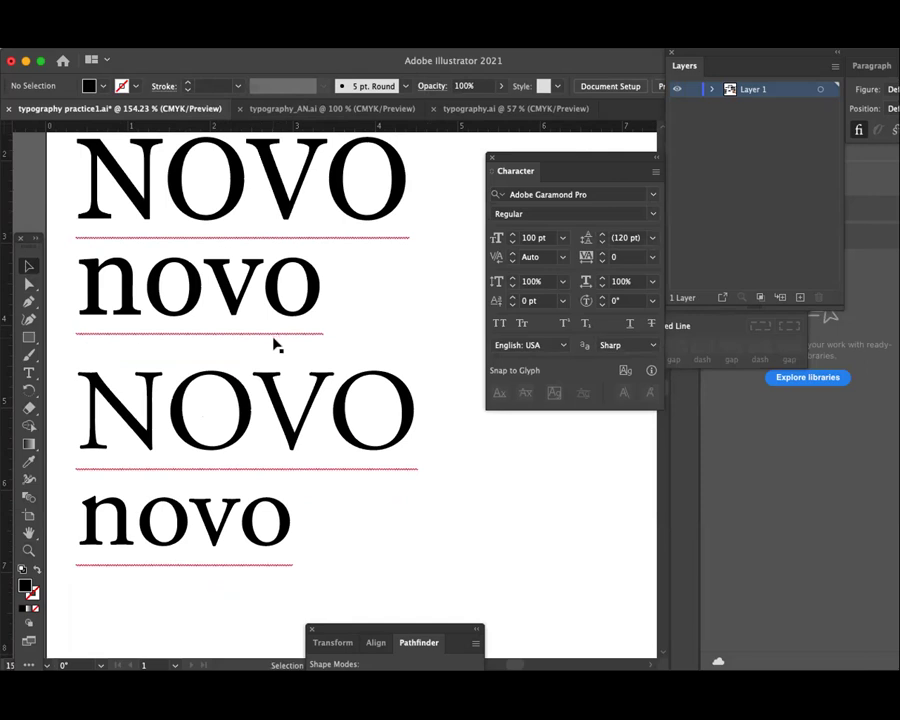
{"action": "scroll", "coordinate": [277, 345], "scroll_direction": "up", "scroll_amount": 2}
{"action": "scroll", "coordinate": [277, 345], "scroll_direction": "left", "scroll_amount": 2}
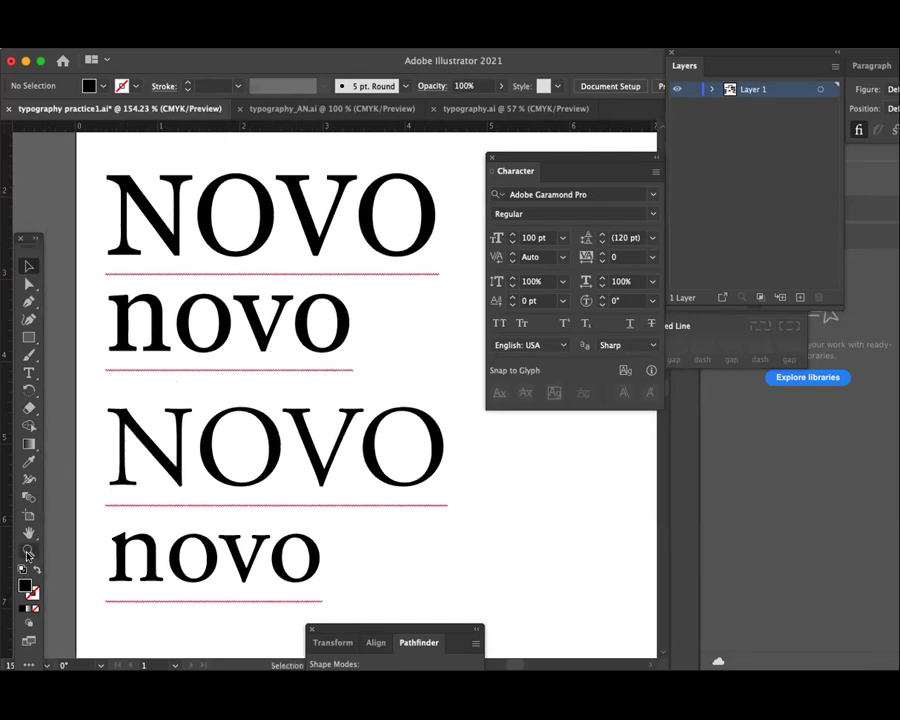
{"action": "mouse_move", "coordinate": [322, 254]}
{"action": "left_mouse_down"}
{"action": "mouse_move", "coordinate": [318, 291]}
{"action": "mouse_move", "coordinate": [295, 233]}
{"action": "left_mouse_up"}
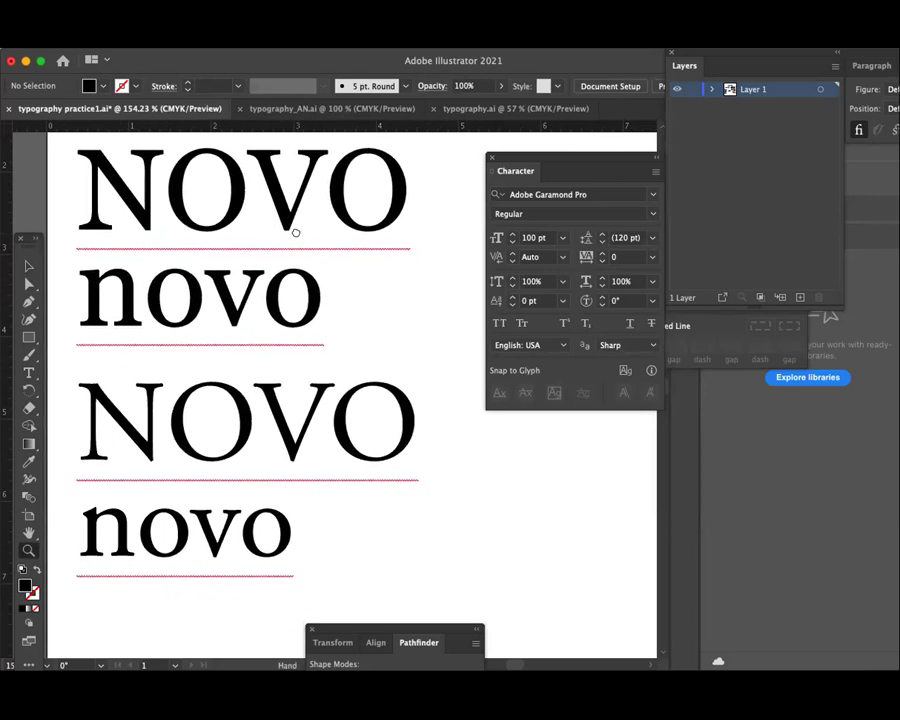
{"action": "scroll", "coordinate": [305, 233], "scroll_direction": "up", "scroll_amount": 3}
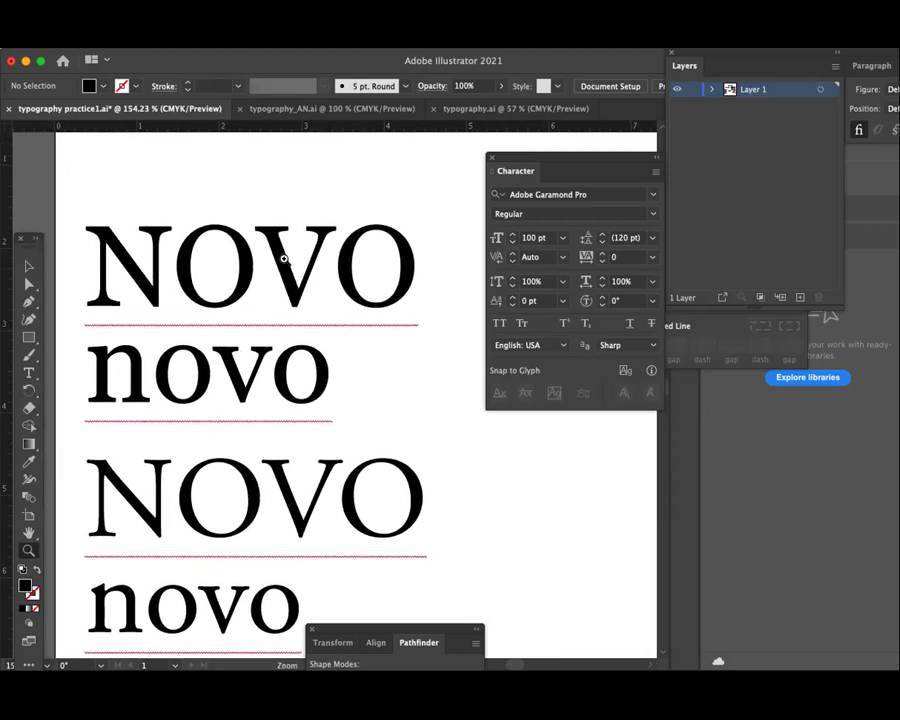
{"action": "left_click_drag", "start_coordinate": [248, 210], "coordinate": [414, 318]}
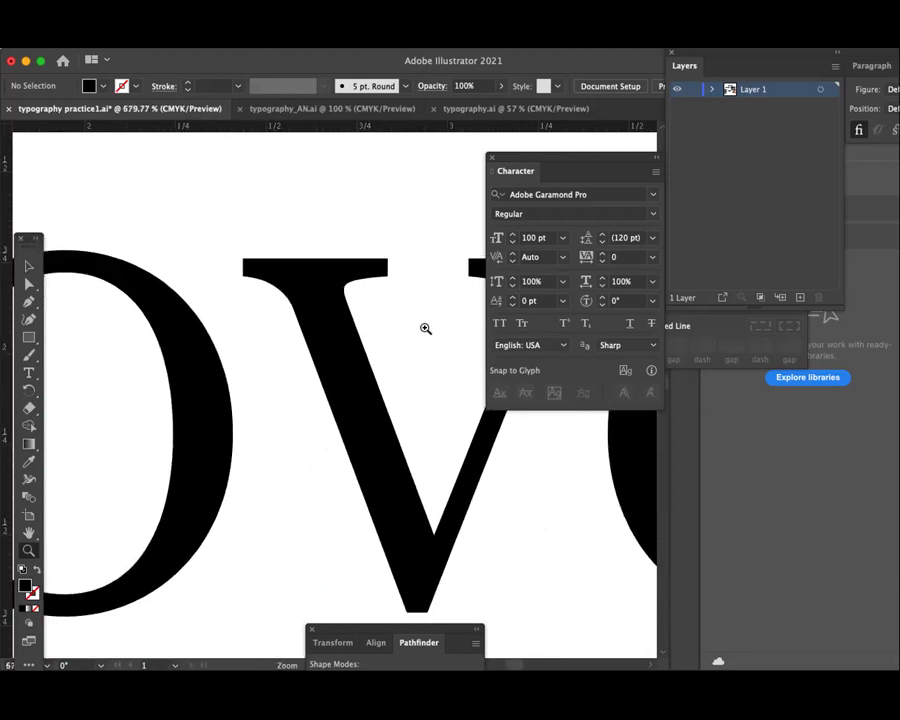
{"action": "left_click_drag", "start_coordinate": [414, 318], "coordinate": [283, 247]}
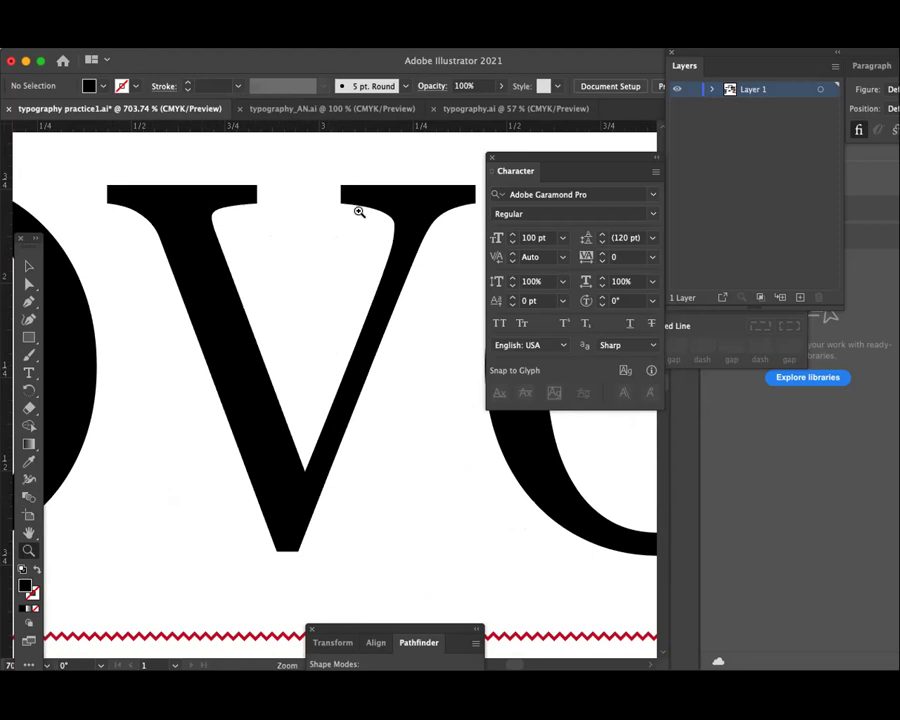
{"action": "scroll", "coordinate": [356, 410], "scroll_direction": "down", "scroll_amount": 5}
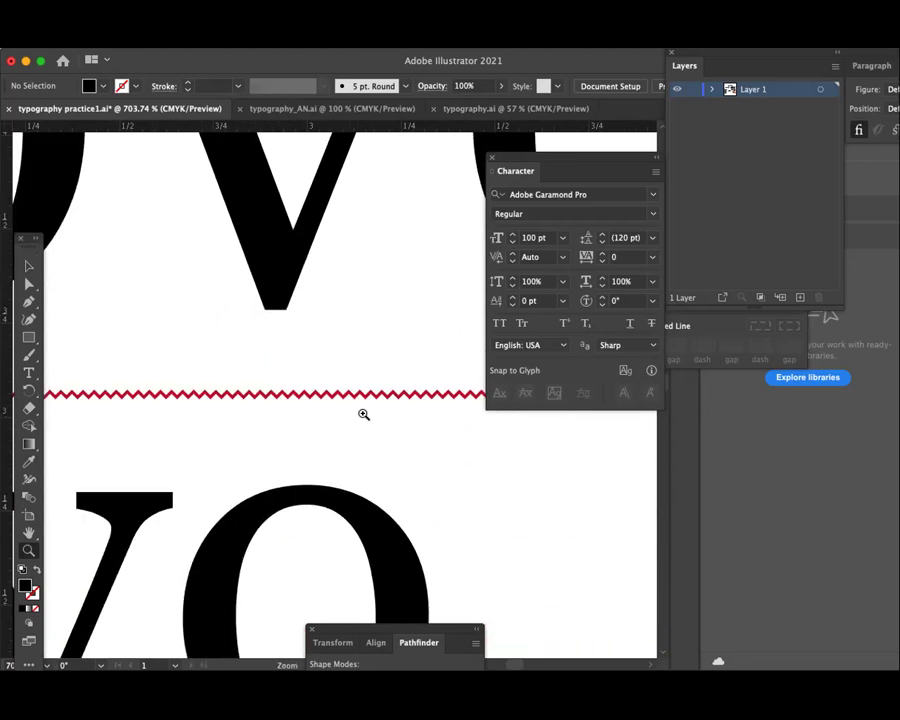
{"action": "scroll", "coordinate": [362, 412], "scroll_direction": "down", "scroll_amount": 5}
{"action": "scroll", "coordinate": [284, 344], "scroll_direction": "down", "scroll_amount": 3}
{"action": "scroll", "coordinate": [390, 311], "scroll_direction": "down", "scroll_amount": 3}
{"action": "scroll", "coordinate": [406, 230], "scroll_direction": "down", "scroll_amount": 3}
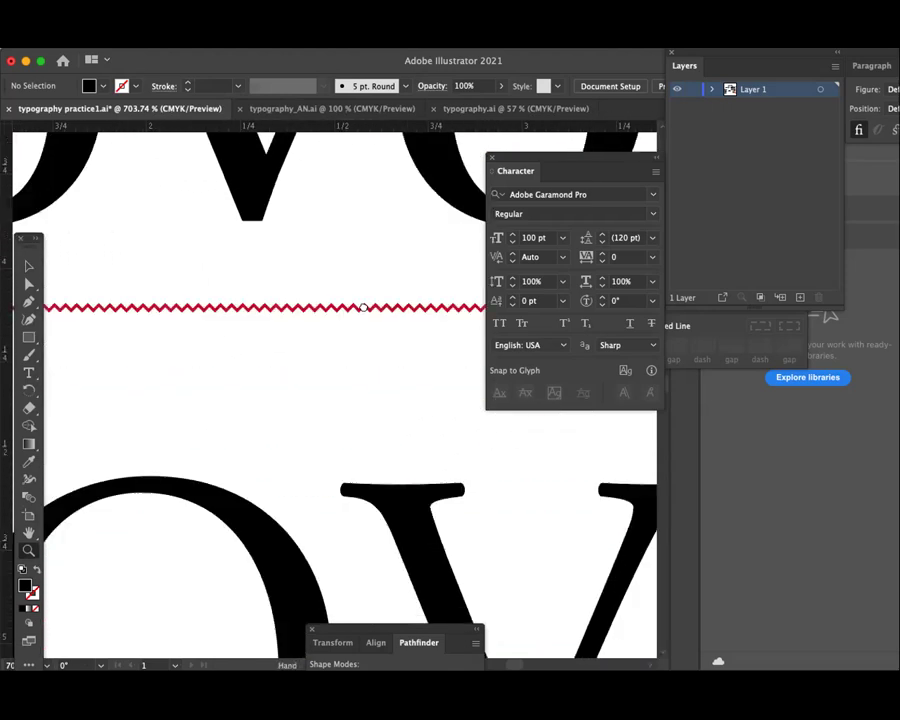
{"action": "scroll", "coordinate": [360, 304], "scroll_direction": "down", "scroll_amount": 4}
{"action": "scroll", "coordinate": [396, 268], "scroll_direction": "down", "scroll_amount": 1}
{"action": "left_click_drag", "start_coordinate": [266, 237], "coordinate": [212, 240]}
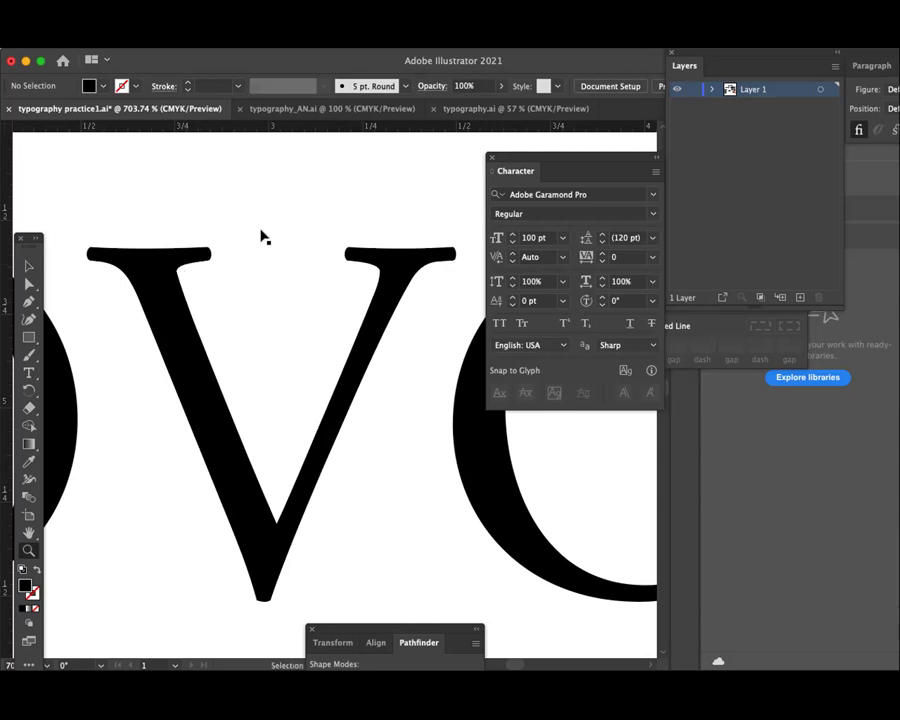
{"action": "key", "text": "ctrl+minus"}
{"action": "key", "text": "ctrl+minus"}
{"action": "key", "text": "ctrl+minus"}
{"action": "scroll", "coordinate": [301, 248], "scroll_direction": "up", "scroll_amount": 3}
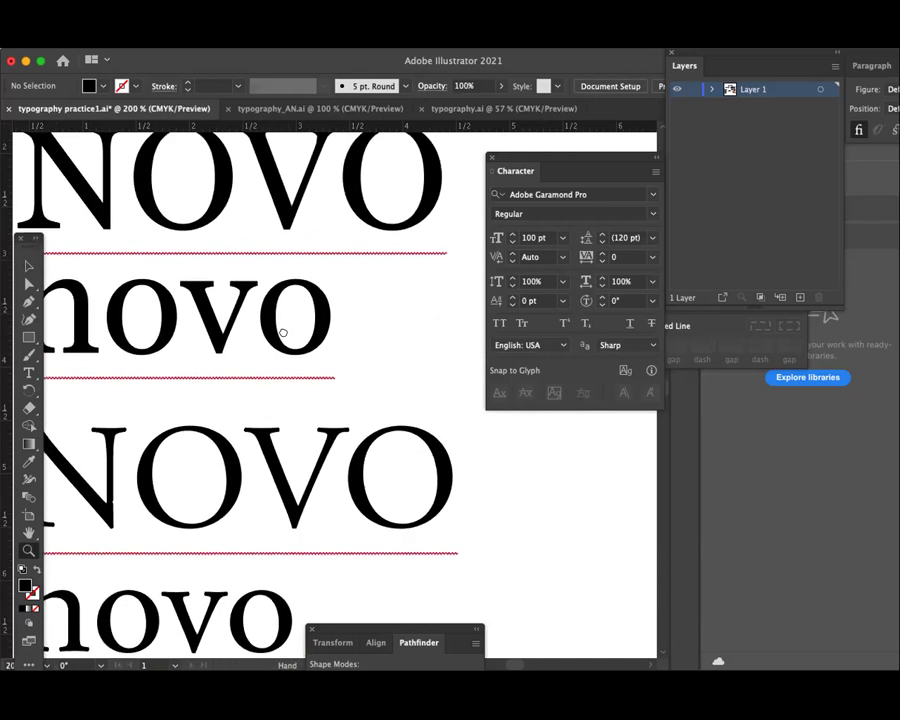
{"action": "mouse_move", "coordinate": [294, 248]}
{"action": "left_mouse_down"}
{"action": "mouse_move", "coordinate": [278, 303]}
{"action": "mouse_move", "coordinate": [321, 332]}
{"action": "mouse_move", "coordinate": [310, 326]}
{"action": "left_mouse_up"}
{"action": "scroll", "coordinate": [286, 300], "scroll_direction": "down", "scroll_amount": 2}
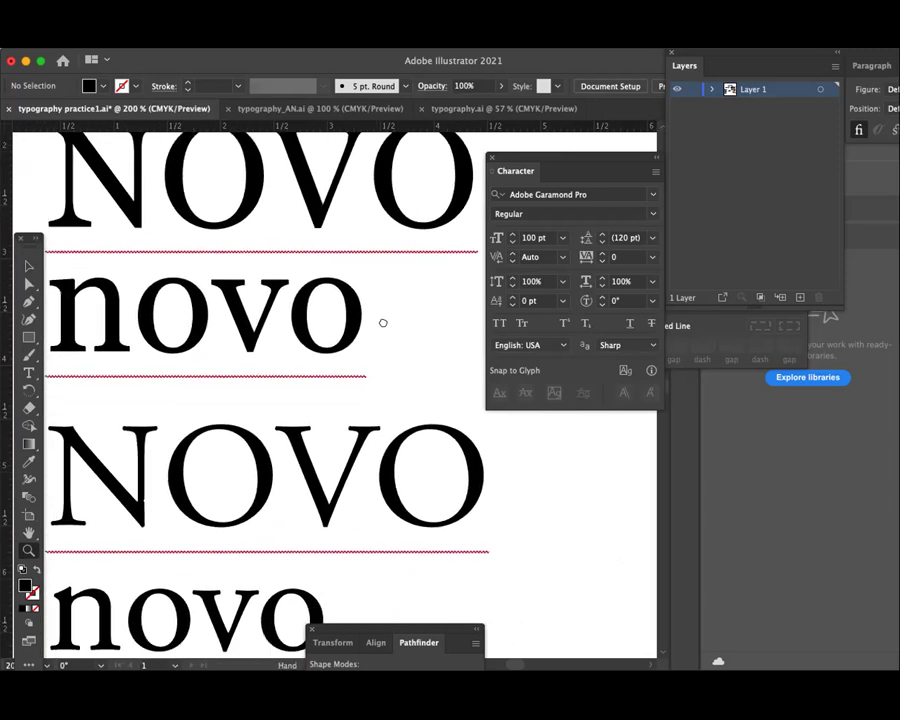
{"action": "scroll", "coordinate": [382, 321], "scroll_direction": "down", "scroll_amount": 2}
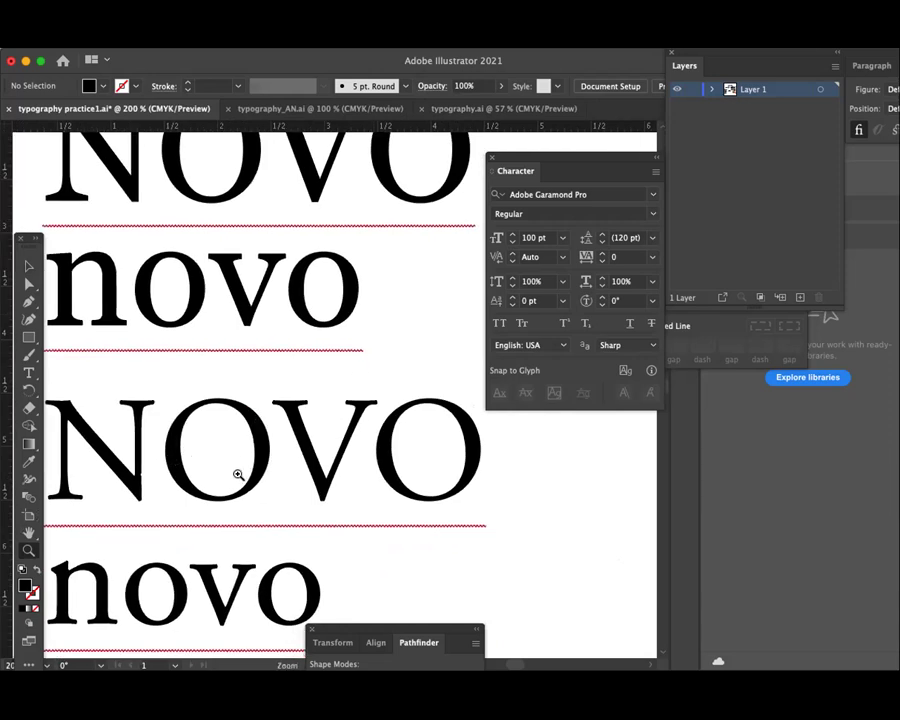
{"action": "scroll", "coordinate": [322, 380], "scroll_direction": "up", "scroll_amount": 2}
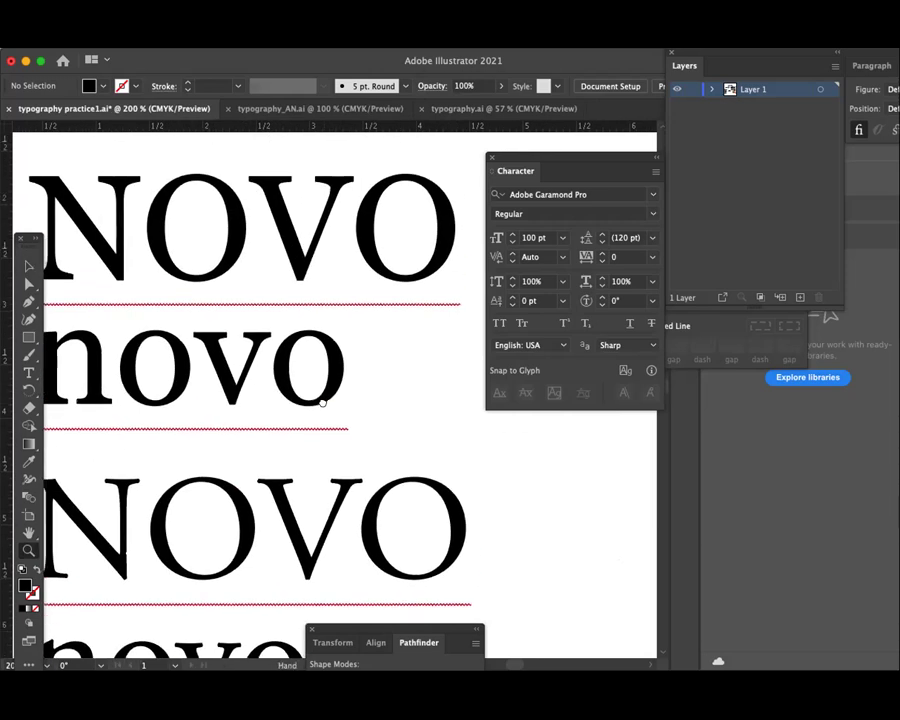
{"action": "scroll", "coordinate": [290, 378], "scroll_direction": "left", "scroll_amount": 1}
{"action": "left_click_drag", "start_coordinate": [322, 374], "coordinate": [400, 374]}
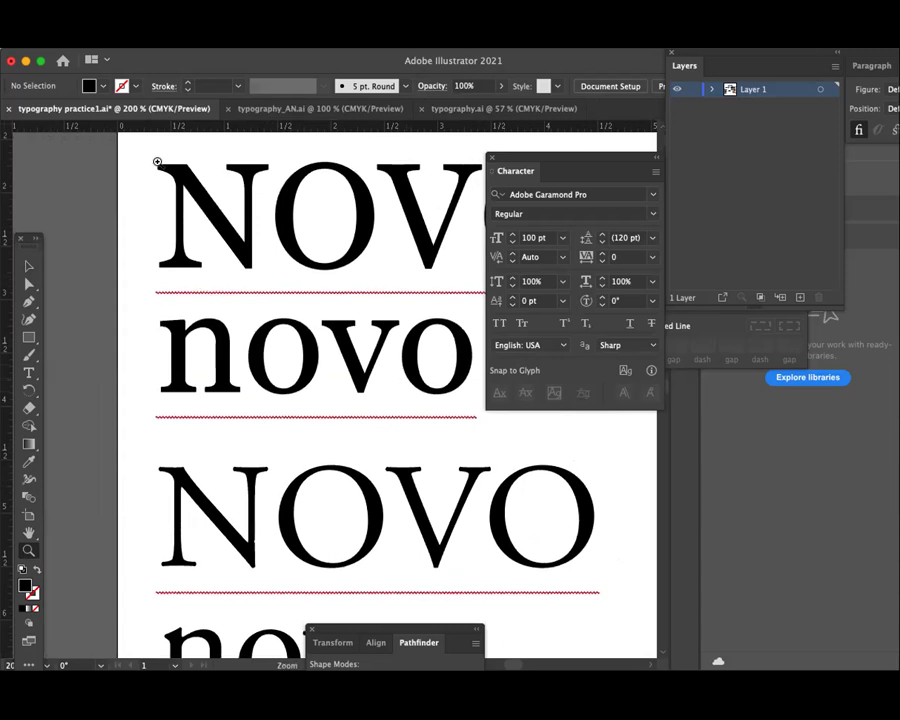
- Magnify the top-left serif of the lower pair's N, then zoom back out to both pairs
{"action": "mouse_move", "coordinate": [185, 466]}
{"action": "left_mouse_down"}
{"action": "mouse_move", "coordinate": [187, 479]}
{"action": "mouse_move", "coordinate": [333, 526]}
{"action": "mouse_move", "coordinate": [247, 368]}
{"action": "left_mouse_up"}
{"action": "left_click_drag", "start_coordinate": [167, 335], "coordinate": [214, 350]}
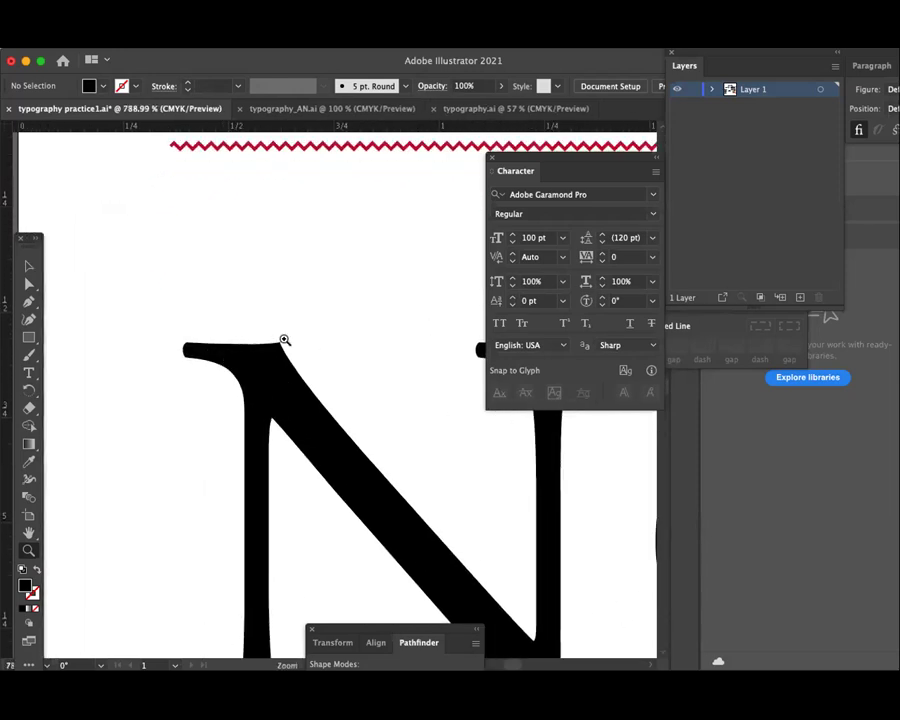
{"action": "key", "text": "ctrl+minus"}
{"action": "key", "text": "ctrl+minus"}
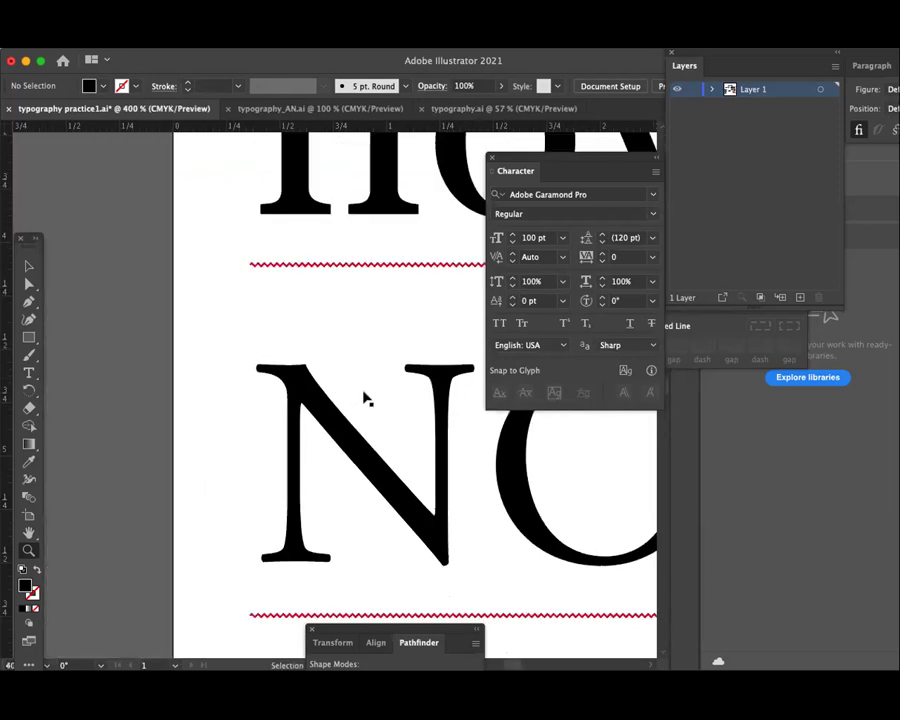
{"action": "key", "text": "ctrl+minus"}
{"action": "key", "text": "ctrl+minus"}
{"action": "key", "text": "ctrl+minus"}
{"action": "mouse_move", "coordinate": [376, 372]}
{"action": "left_mouse_down"}
{"action": "mouse_move", "coordinate": [322, 354]}
{"action": "mouse_move", "coordinate": [330, 356]}
{"action": "mouse_move", "coordinate": [321, 368]}
{"action": "mouse_move", "coordinate": [320, 344]}
{"action": "left_mouse_up"}
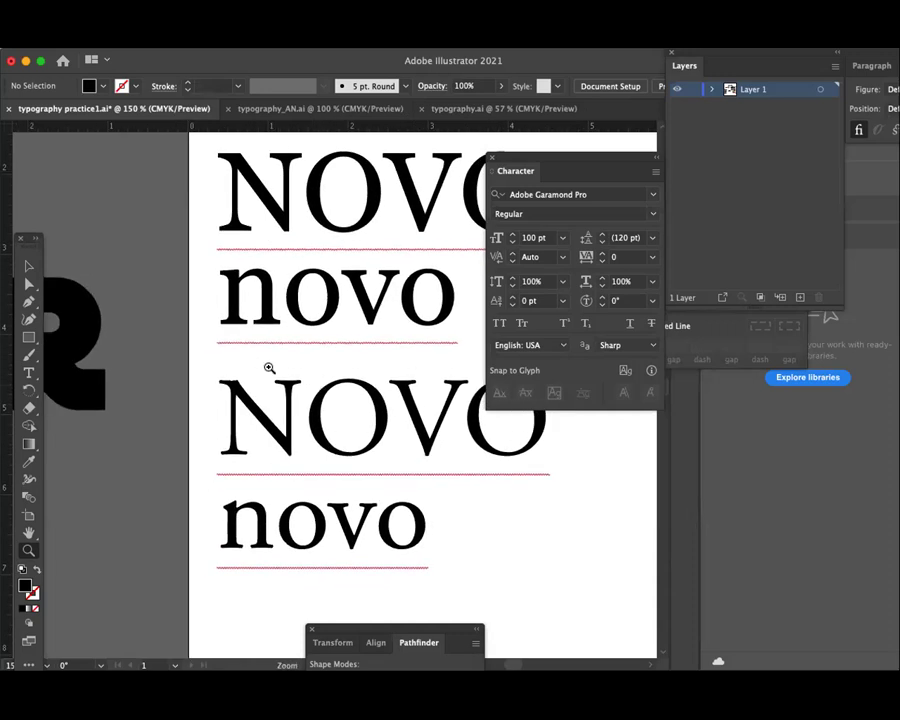
- Zoom in on the lowercase n of the first novo until it fills the view
{"action": "left_click", "coordinate": [216, 250]}
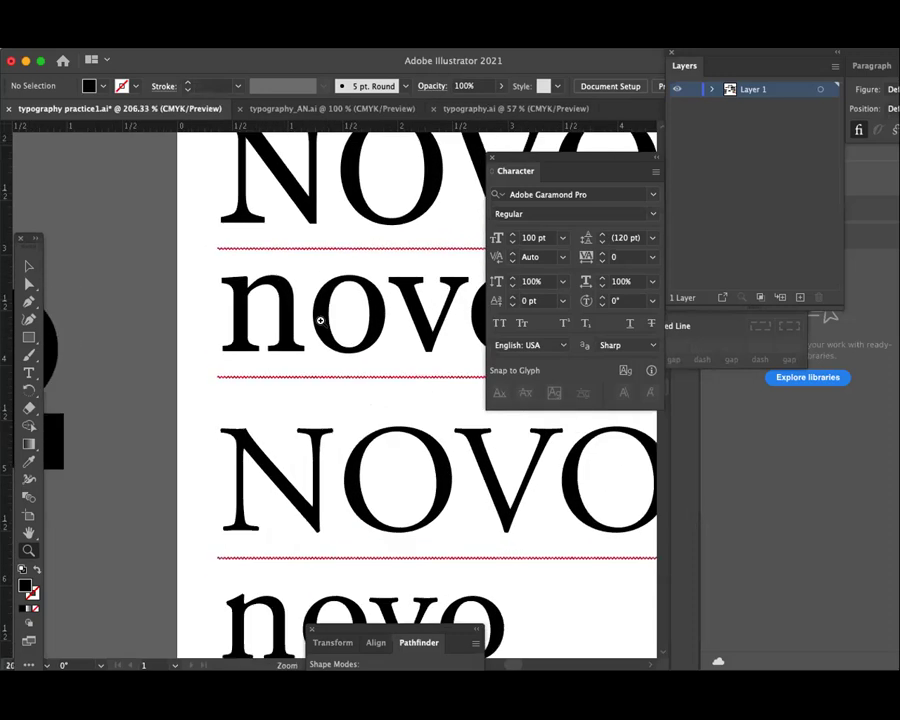
{"action": "left_click_drag", "start_coordinate": [219, 267], "coordinate": [300, 318]}
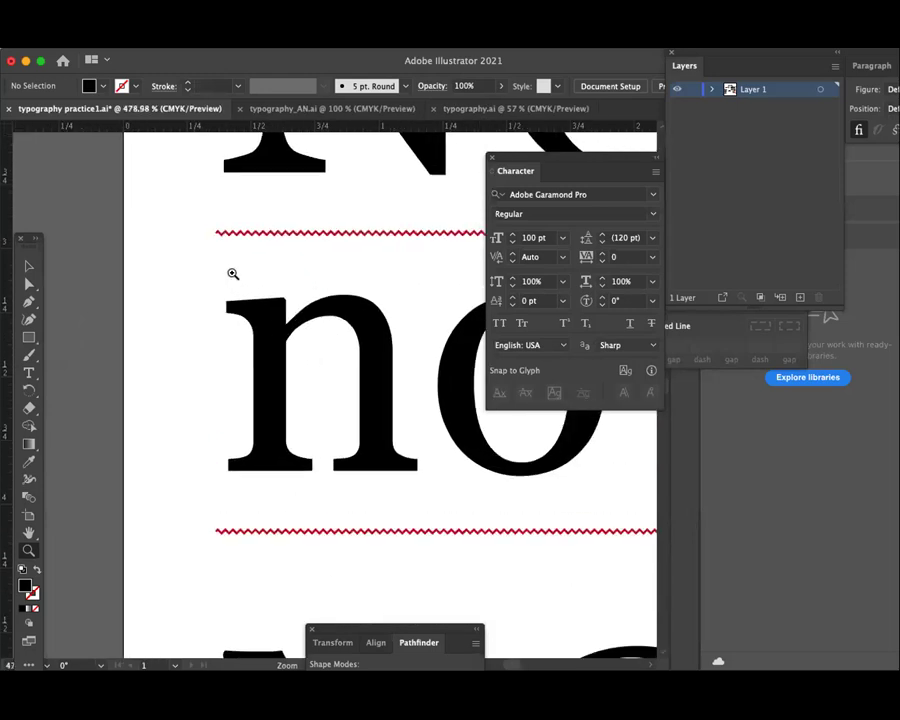
{"action": "left_click_drag", "start_coordinate": [232, 273], "coordinate": [350, 344]}
{"action": "scroll", "coordinate": [366, 378], "scroll_direction": "down", "scroll_amount": 2}
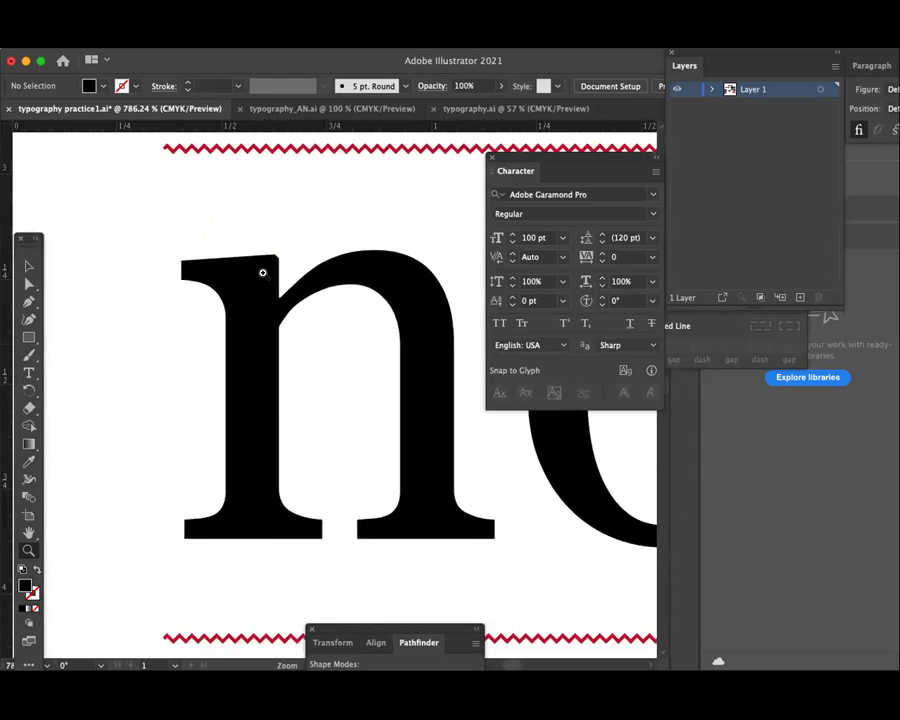
{"action": "scroll", "coordinate": [326, 244], "scroll_direction": "down", "scroll_amount": 5}
{"action": "scroll", "coordinate": [346, 308], "scroll_direction": "down", "scroll_amount": 4}
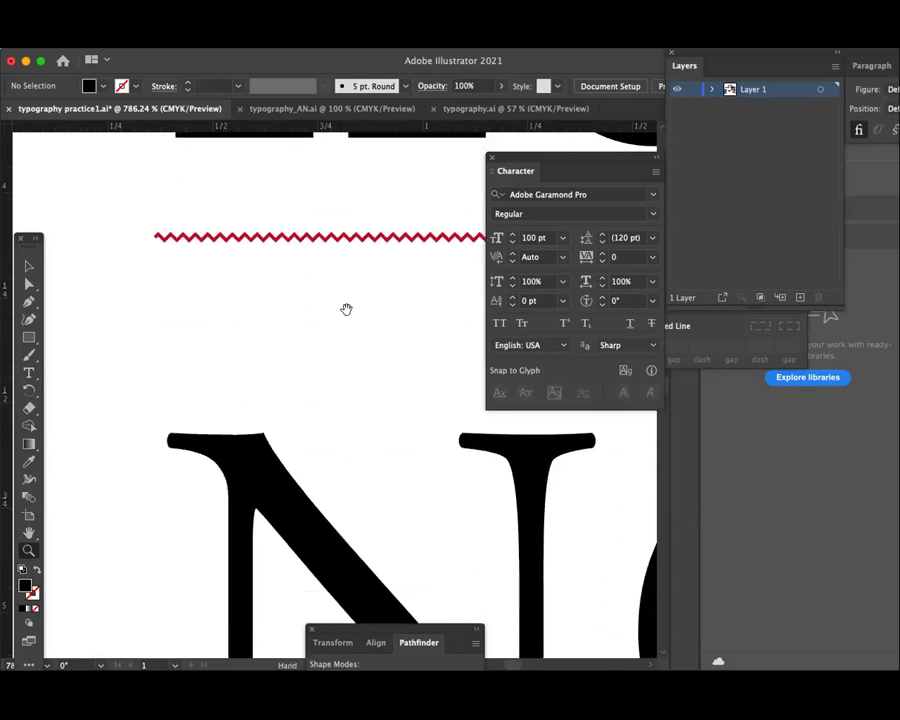
{"action": "scroll", "coordinate": [345, 463], "scroll_direction": "down", "scroll_amount": 5}
{"action": "scroll", "coordinate": [360, 455], "scroll_direction": "down", "scroll_amount": 5}
{"action": "scroll", "coordinate": [376, 330], "scroll_direction": "down", "scroll_amount": 4}
{"action": "scroll", "coordinate": [300, 300], "scroll_direction": "down", "scroll_amount": 2}
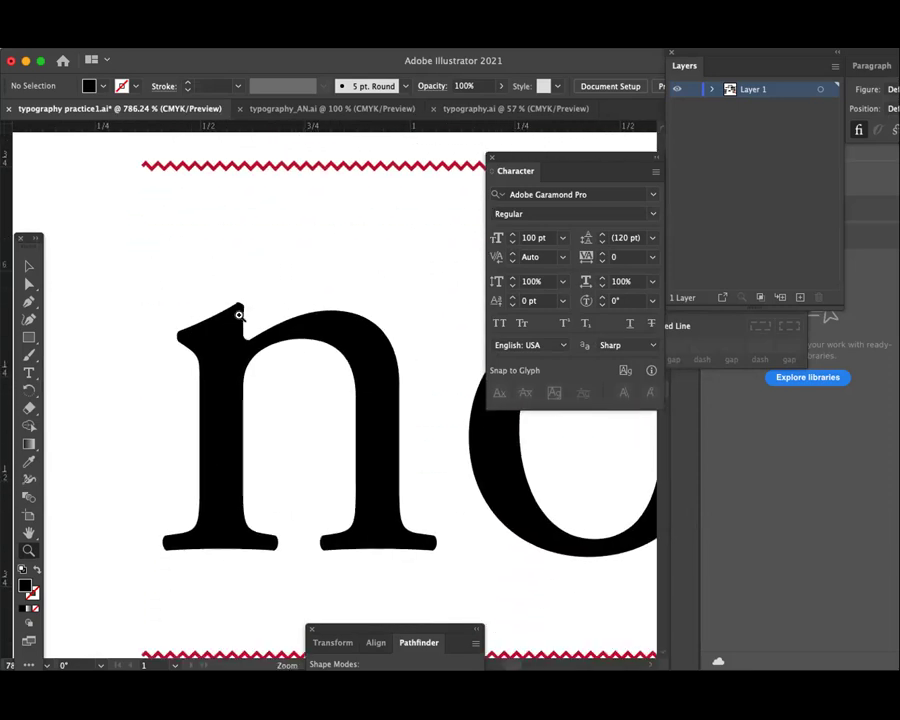
{"action": "scroll", "coordinate": [265, 293], "scroll_direction": "down", "scroll_amount": 3}
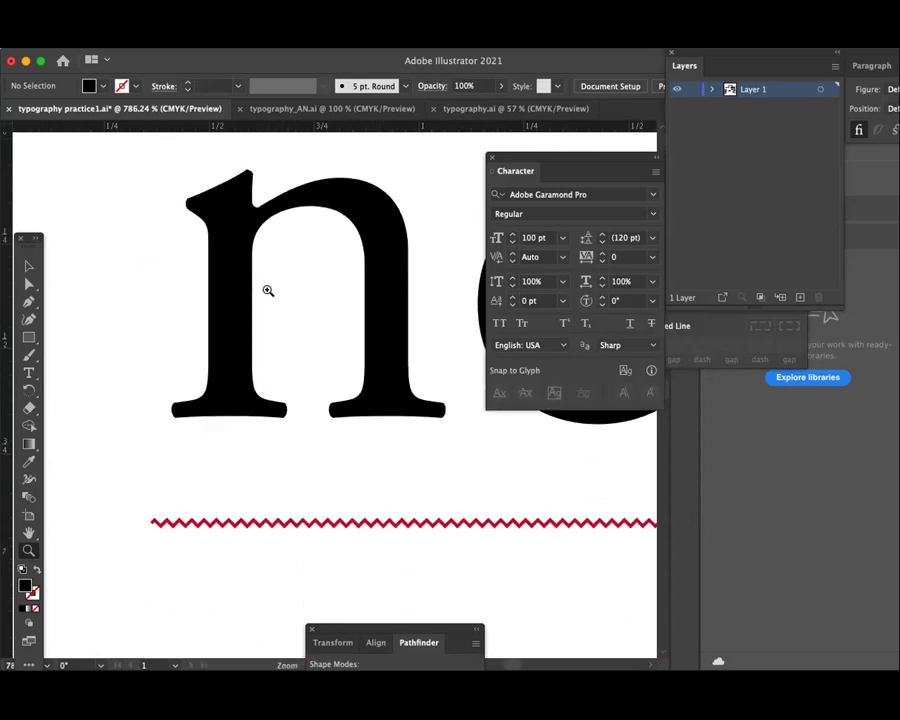
{"action": "left_click", "coordinate": [29, 338]}
{"action": "mouse_move", "coordinate": [470, 467]}
{"action": "left_mouse_down"}
{"action": "mouse_move", "coordinate": [291, 159]}
{"action": "mouse_move", "coordinate": [277, 151]}
{"action": "mouse_move", "coordinate": [290, 155]}
{"action": "left_mouse_up"}
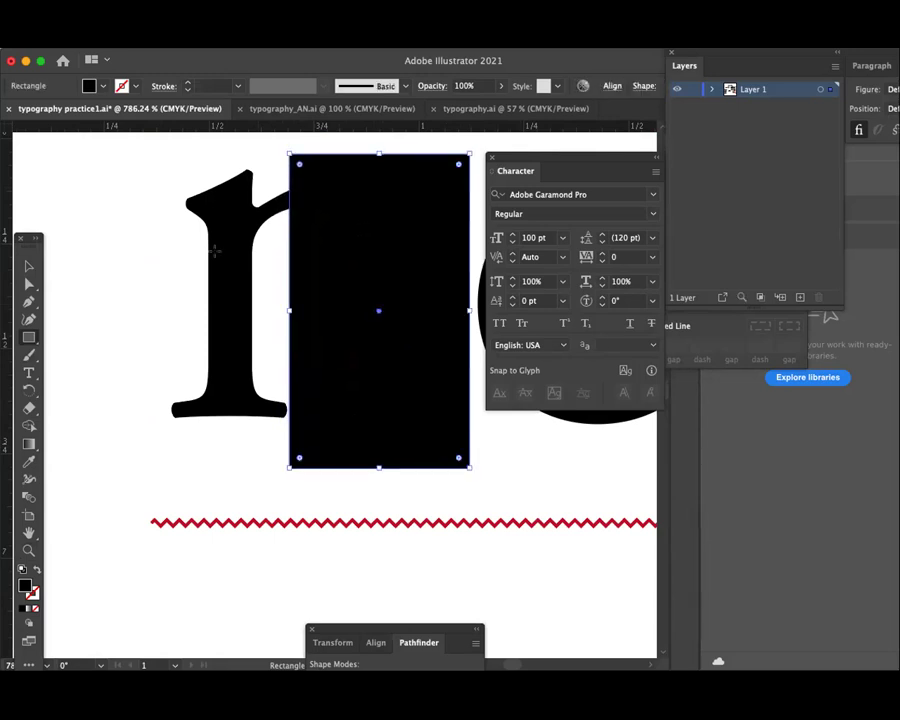
{"action": "left_click", "coordinate": [29, 461]}
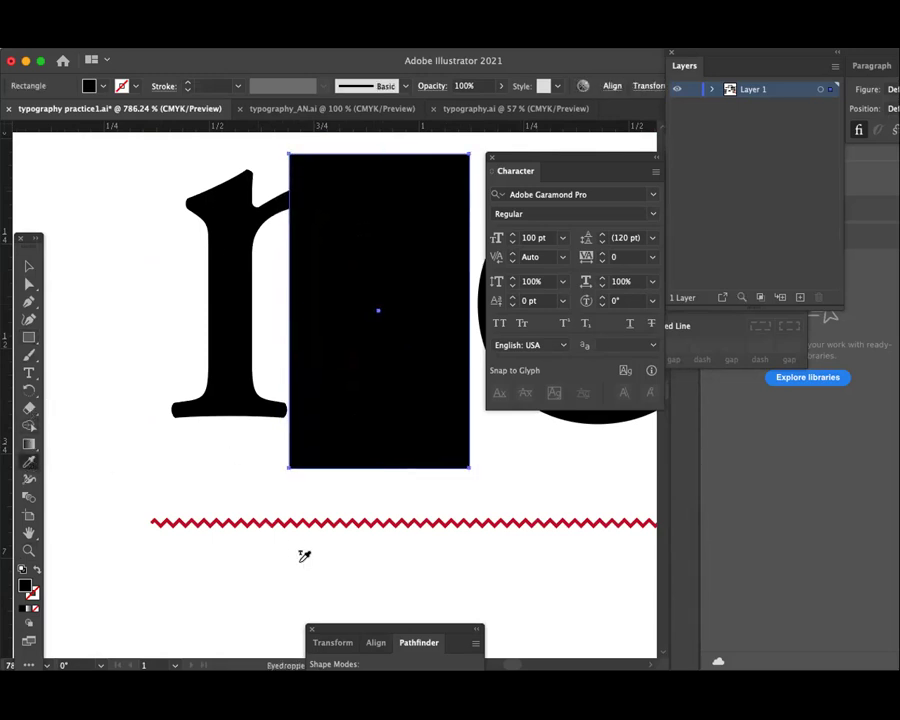
{"action": "left_click", "coordinate": [67, 603]}
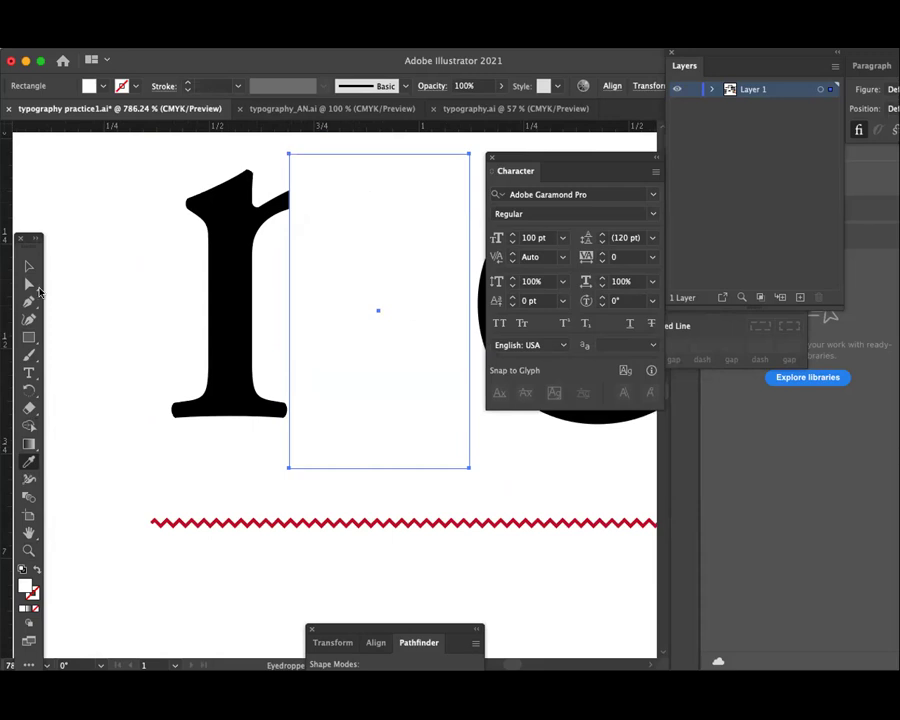
{"action": "left_click", "coordinate": [29, 266]}
{"action": "key", "text": "Delete"}
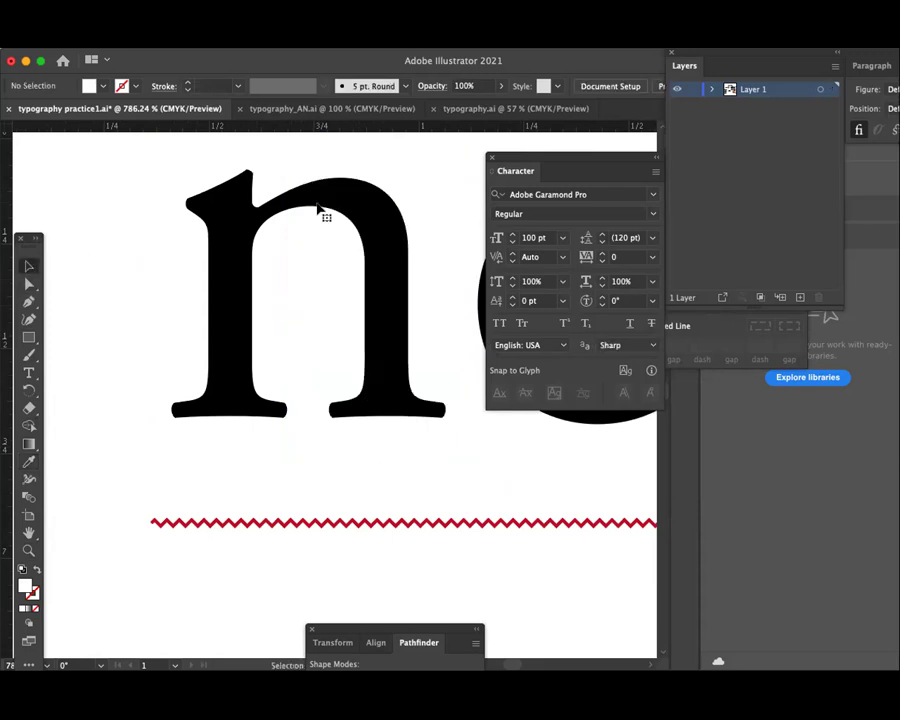
{"action": "left_click_drag", "start_coordinate": [358, 270], "coordinate": [249, 294]}
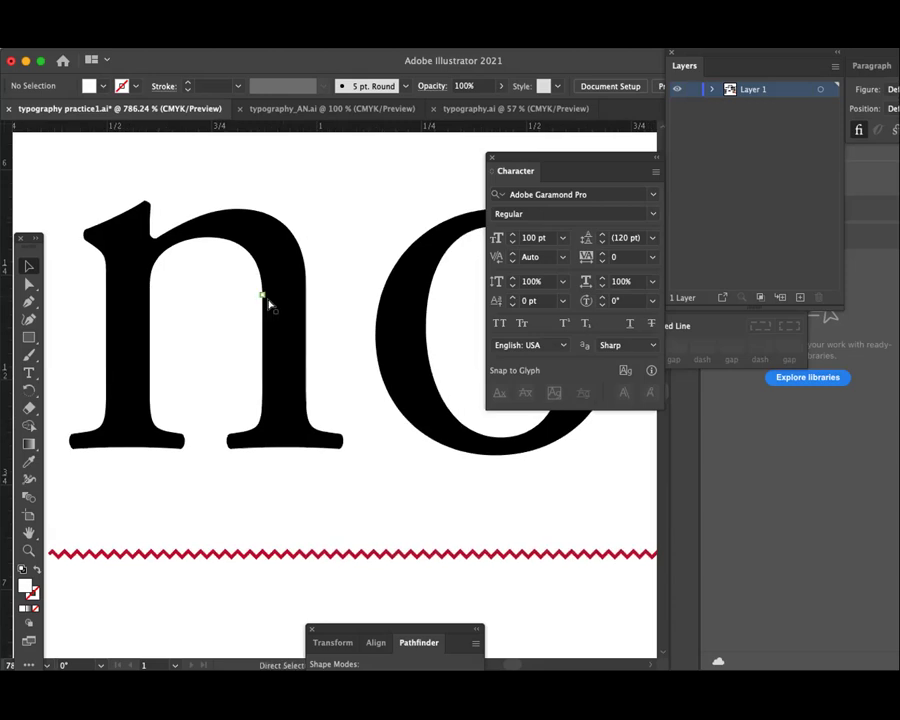
- Zoom out and pan to reveal the whole word novo, moving the Character panel off it
{"action": "key", "text": "super+minus"}
{"action": "key", "text": "super+minus"}
{"action": "key", "text": "super+minus"}
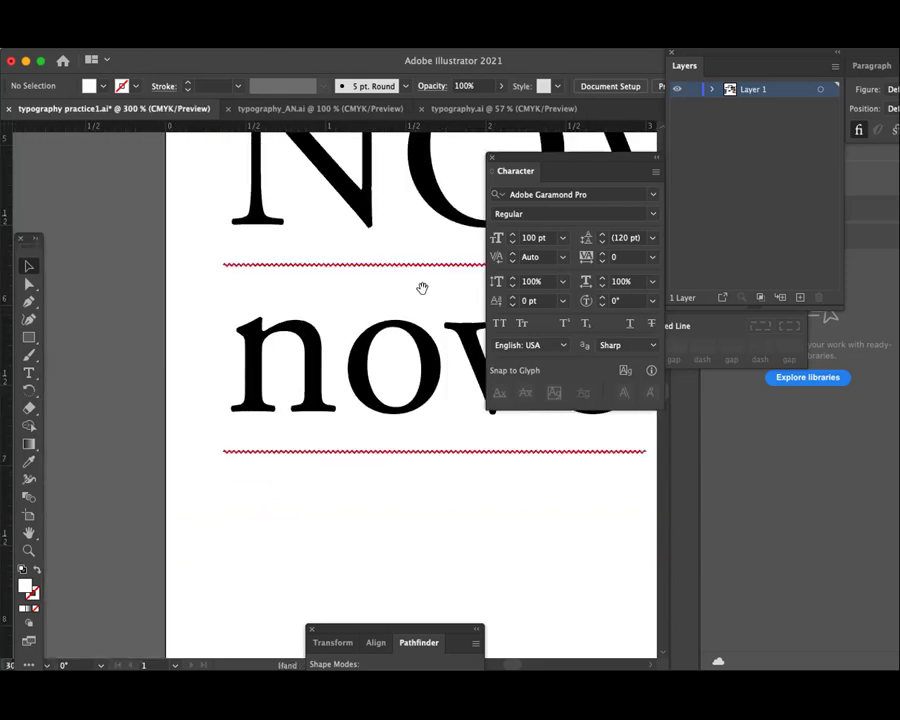
{"action": "left_click_drag", "start_coordinate": [422, 288], "coordinate": [362, 274]}
{"action": "mouse_move", "coordinate": [448, 282]}
{"action": "left_mouse_down"}
{"action": "mouse_move", "coordinate": [420, 274]}
{"action": "mouse_move", "coordinate": [398, 282]}
{"action": "mouse_move", "coordinate": [425, 262]}
{"action": "left_mouse_up"}
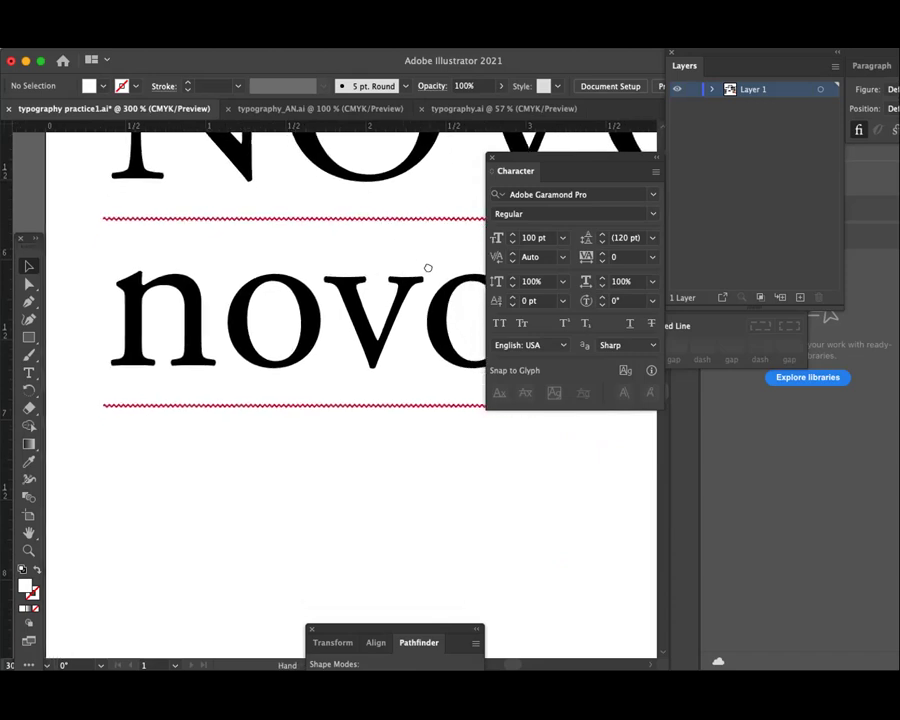
{"action": "left_click_drag", "start_coordinate": [528, 162], "coordinate": [624, 220]}
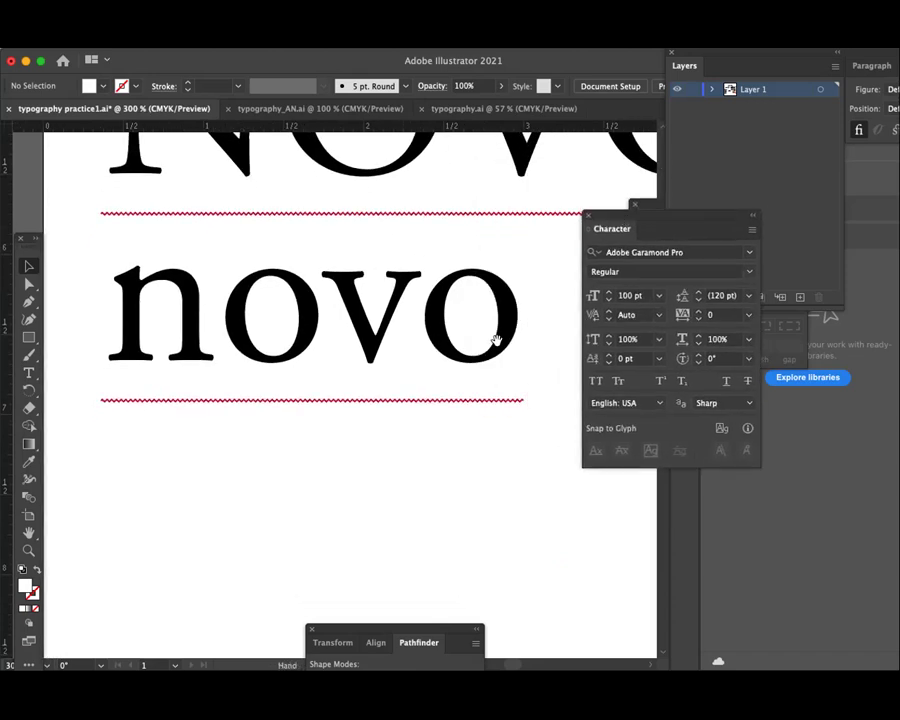
- Zoom out to 100% and centre both NOVO/novo pairs, pushing the Character panel aside
{"action": "key", "text": "super+minus"}
{"action": "key", "text": "super+minus"}
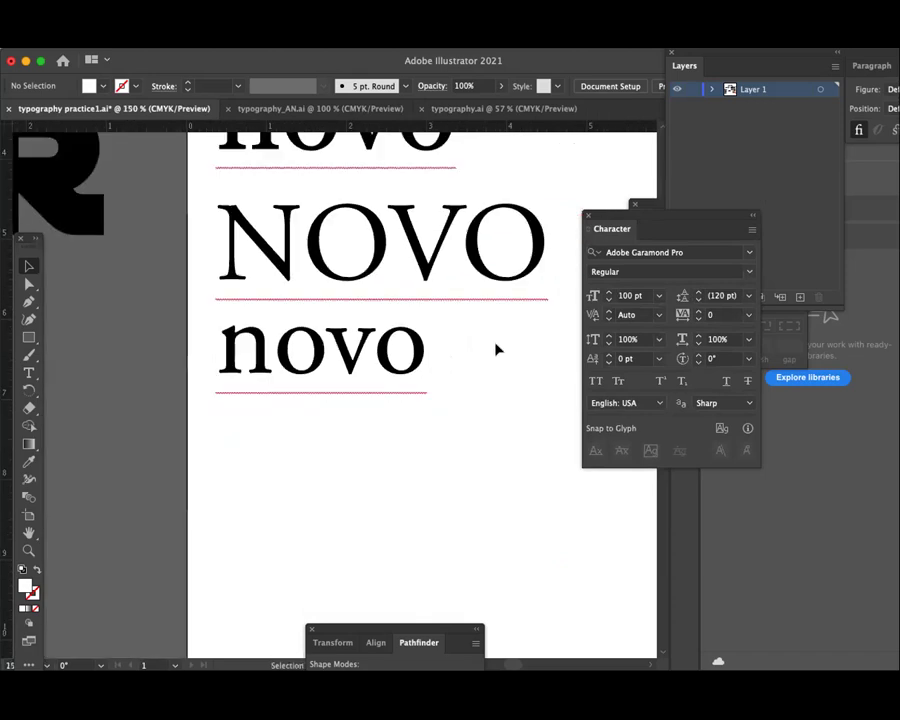
{"action": "scroll", "coordinate": [484, 350], "scroll_direction": "up", "scroll_amount": 3}
{"action": "scroll", "coordinate": [484, 350], "scroll_direction": "right", "scroll_amount": 3}
{"action": "scroll", "coordinate": [438, 355], "scroll_direction": "up", "scroll_amount": 2}
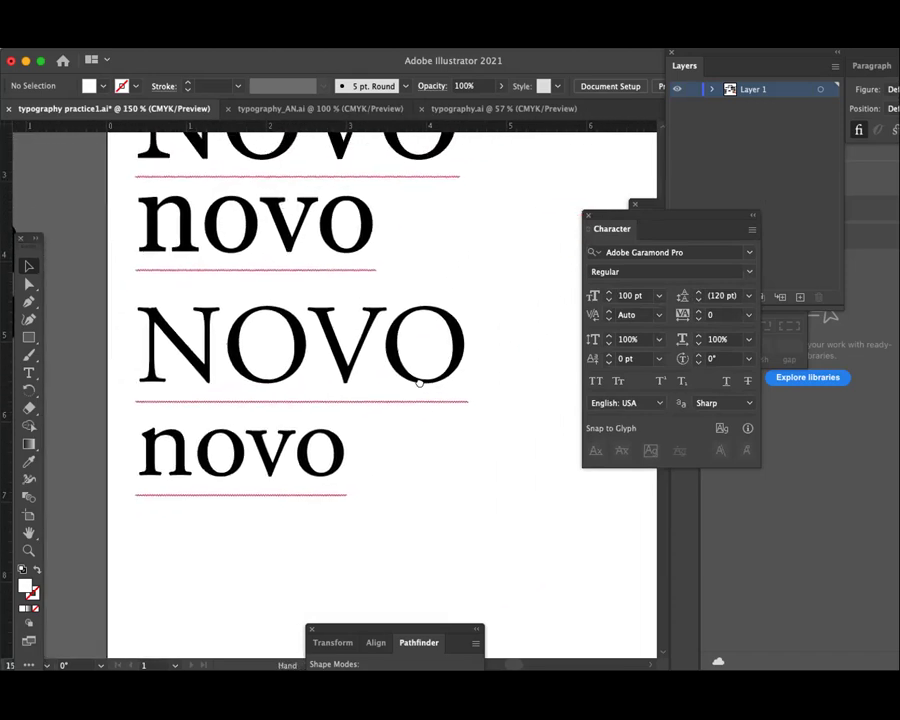
{"action": "left_click_drag", "start_coordinate": [440, 326], "coordinate": [420, 352]}
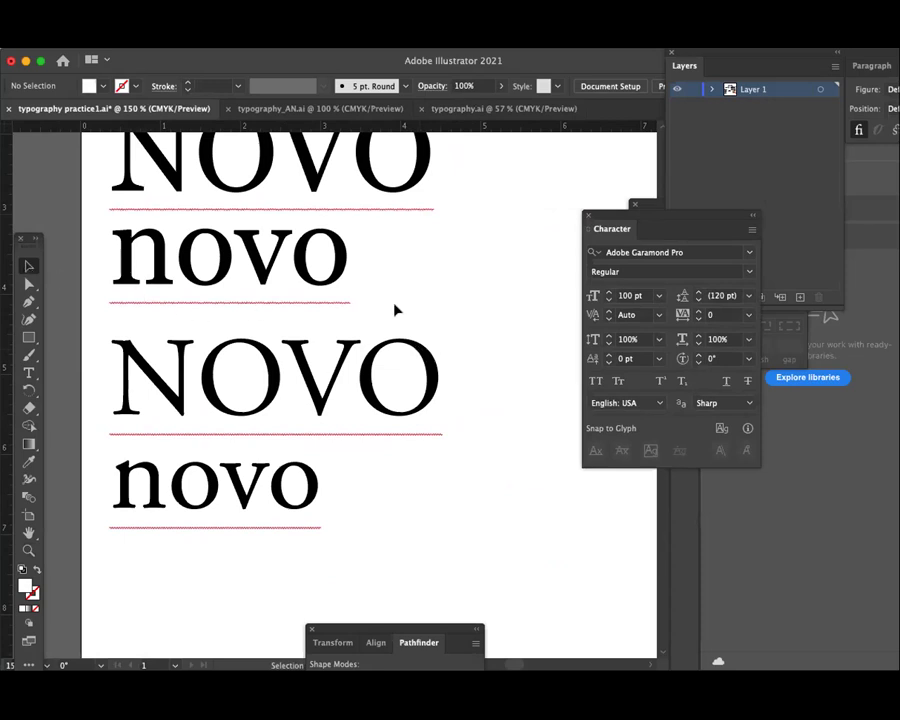
{"action": "key", "text": "ctrl+minus"}
{"action": "mouse_move", "coordinate": [450, 348]}
{"action": "left_mouse_down"}
{"action": "mouse_move", "coordinate": [449, 316]}
{"action": "mouse_move", "coordinate": [436, 311]}
{"action": "left_mouse_up"}
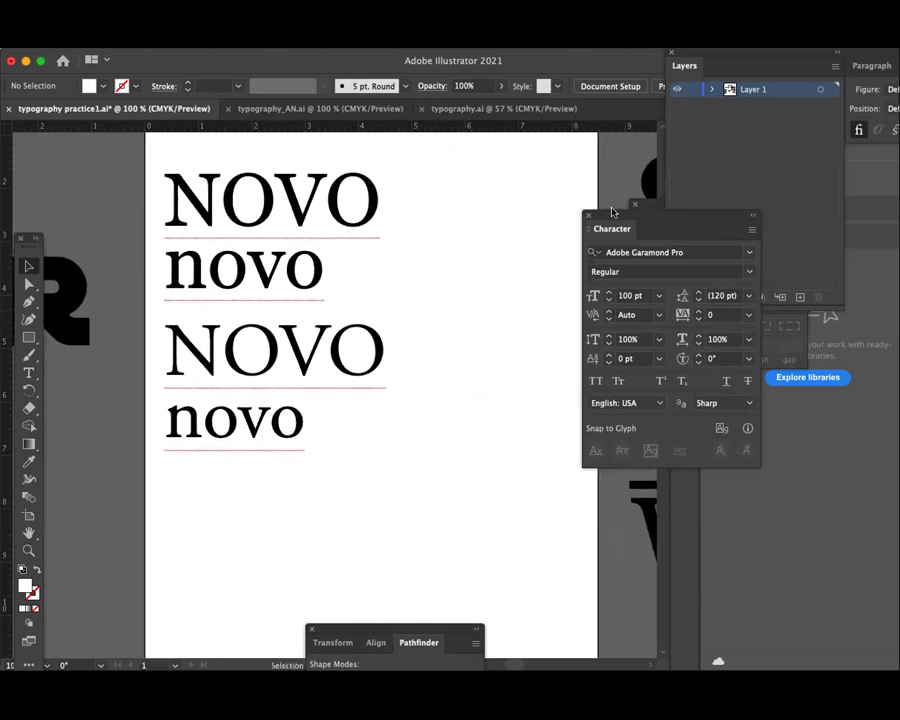
{"action": "left_click_drag", "start_coordinate": [613, 212], "coordinate": [681, 270]}
{"action": "scroll", "coordinate": [372, 418], "scroll_direction": "down", "scroll_amount": 3}
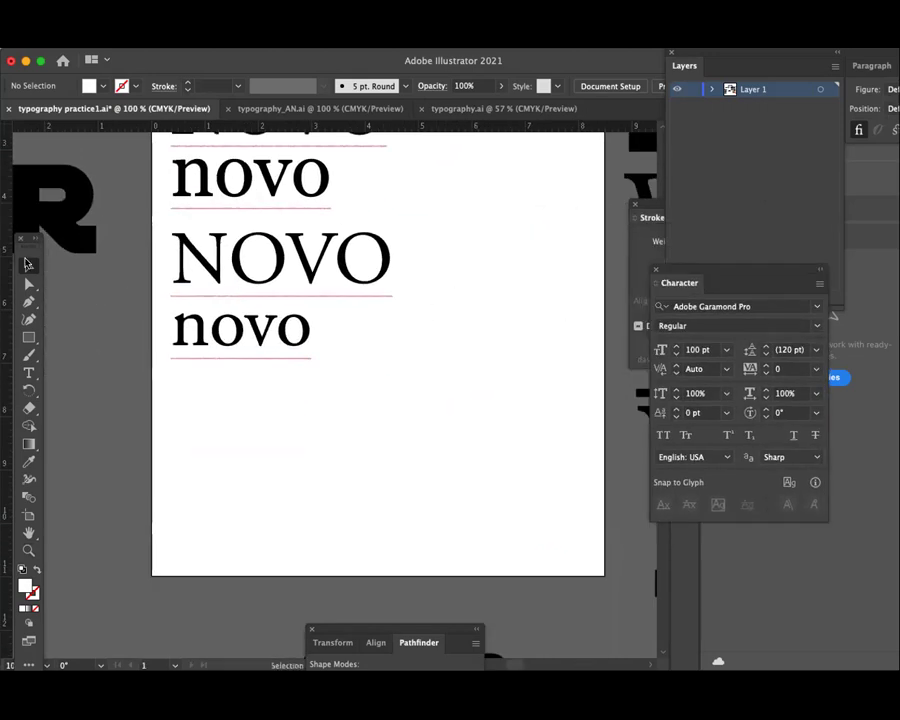
- Drag a third NOVO/novo pair below the second, then try a 'hel' font search and cancel it
{"action": "mouse_move", "coordinate": [430, 410]}
{"action": "left_mouse_down"}
{"action": "mouse_move", "coordinate": [190, 254]}
{"action": "mouse_move", "coordinate": [220, 432]}
{"action": "left_mouse_up"}
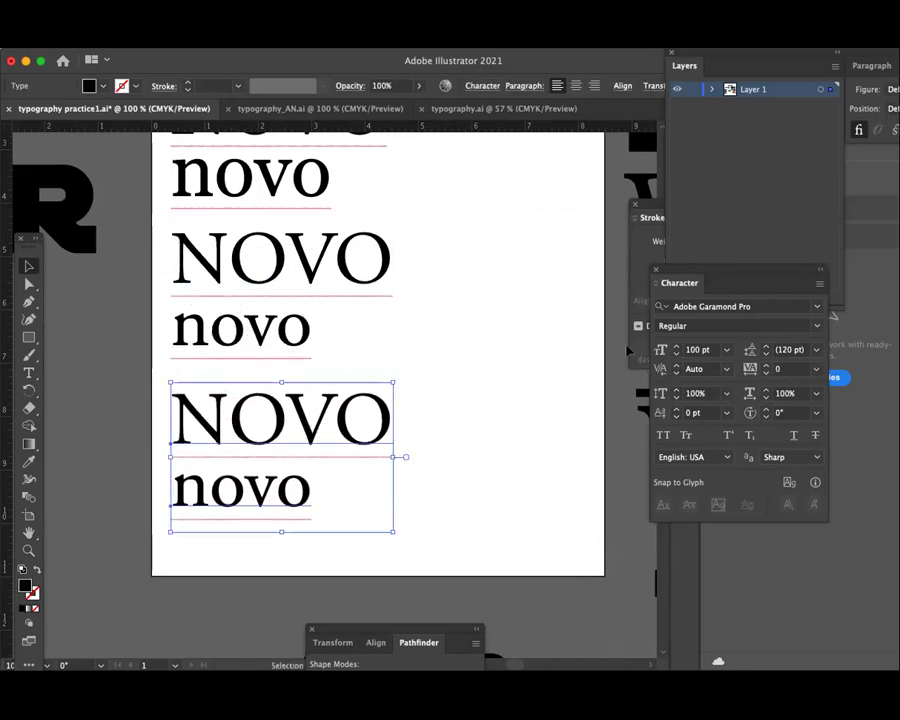
{"action": "left_click_drag", "start_coordinate": [729, 275], "coordinate": [675, 256]}
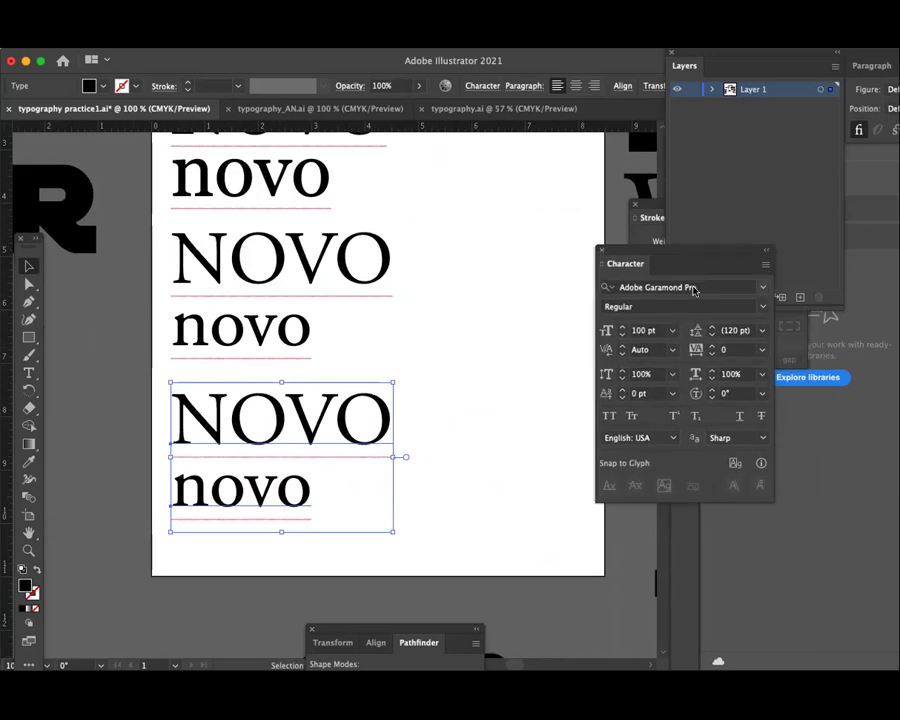
{"action": "left_click", "coordinate": [692, 287]}
{"action": "type", "text": "hel"}
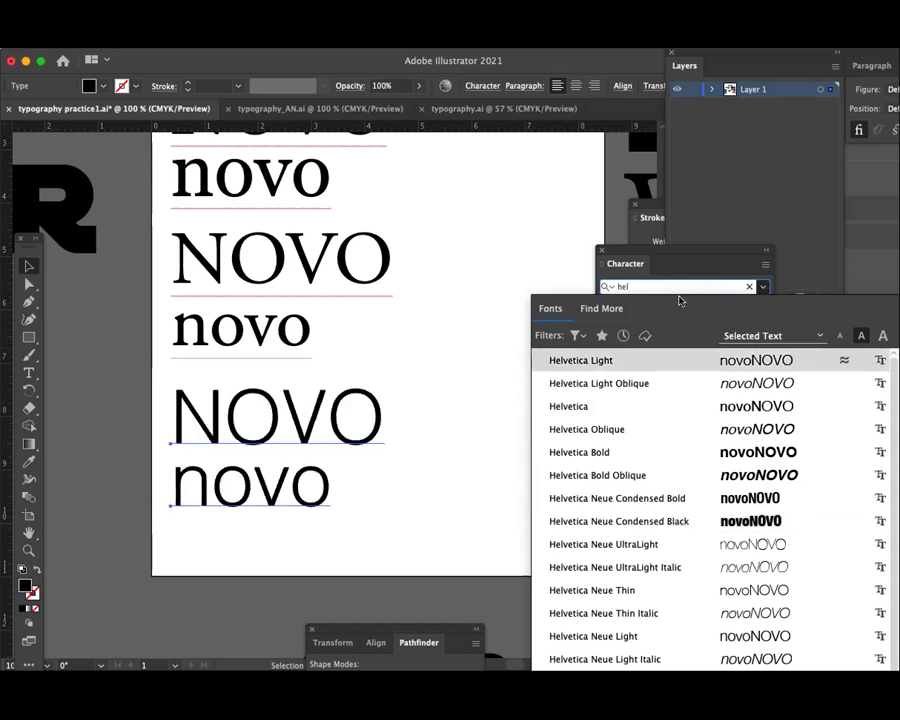
{"action": "key", "text": "Escape"}
{"action": "left_click_drag", "start_coordinate": [656, 249], "coordinate": [599, 127]}
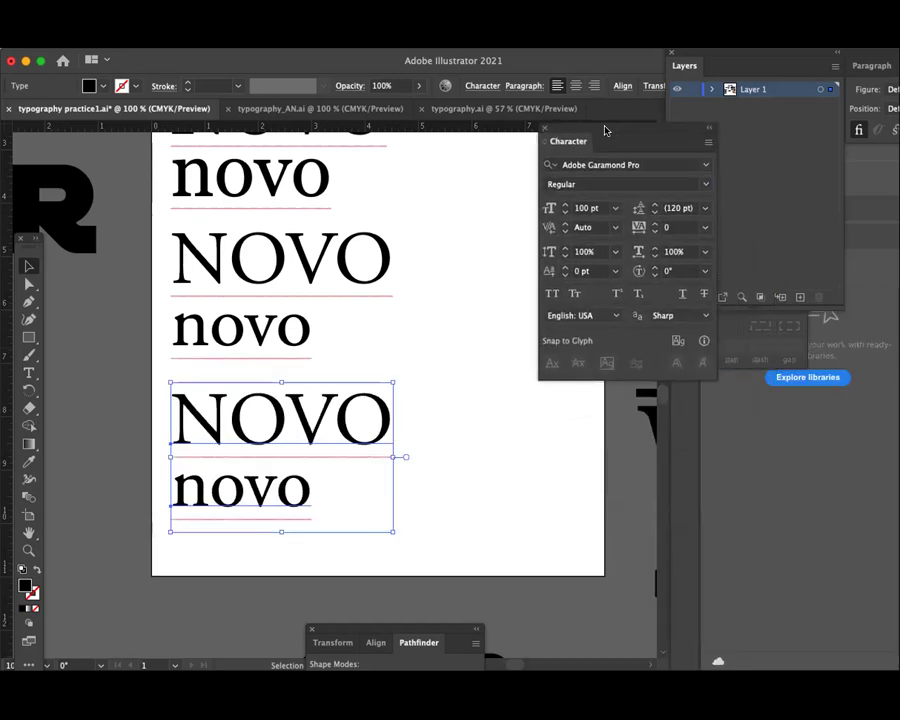
{"action": "left_click", "coordinate": [660, 165]}
- Search 'hel' and preview Helvetica Neue Condensed Black on the bottom NOVO/novo pair
{"action": "type", "text": "hel"}
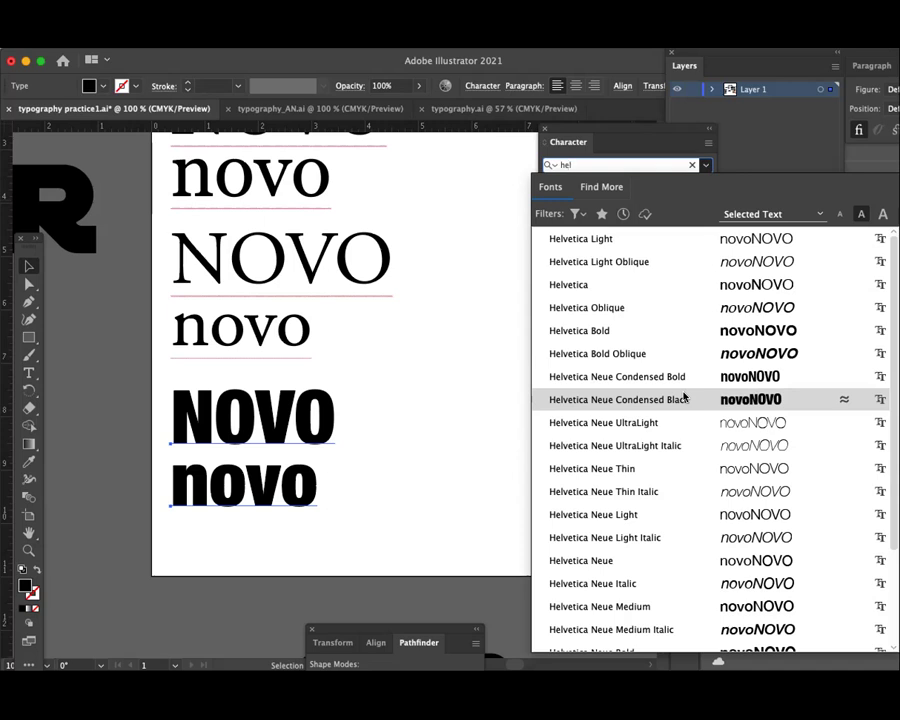
{"action": "key", "text": "ctrl+minus"}
{"action": "key", "text": "ctrl+minus"}
- Close the font list and restore the third NOVO/novo pair with undo and Ctrl+D
{"action": "key", "text": "Escape"}
{"action": "scroll", "coordinate": [300, 420], "scroll_direction": "up", "scroll_amount": 3}
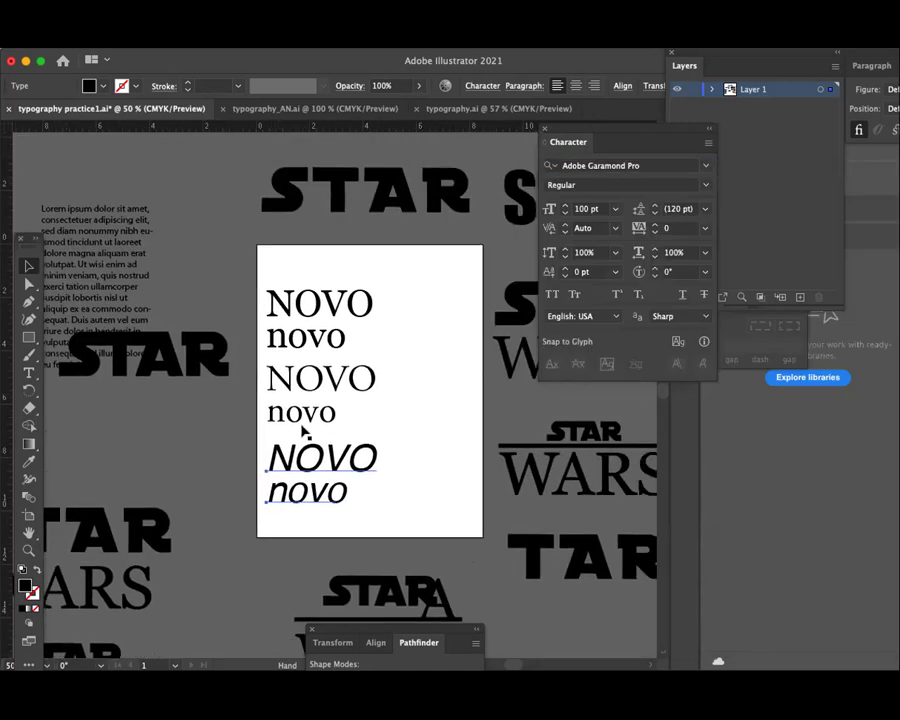
{"action": "key", "text": "ctrl+z"}
{"action": "key", "text": "ctrl+d"}
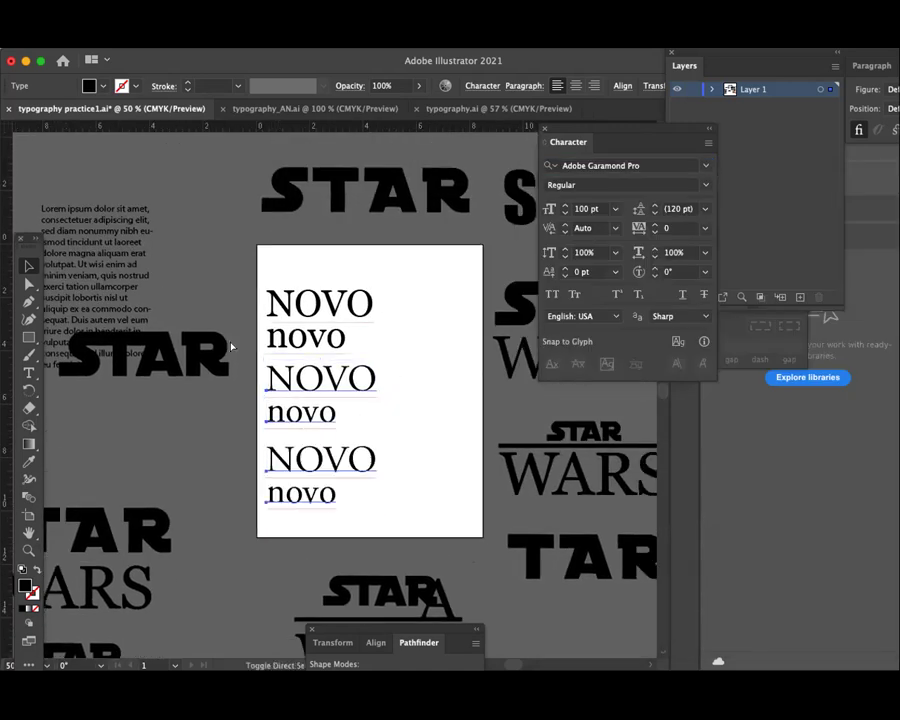
{"action": "left_click", "coordinate": [275, 375]}
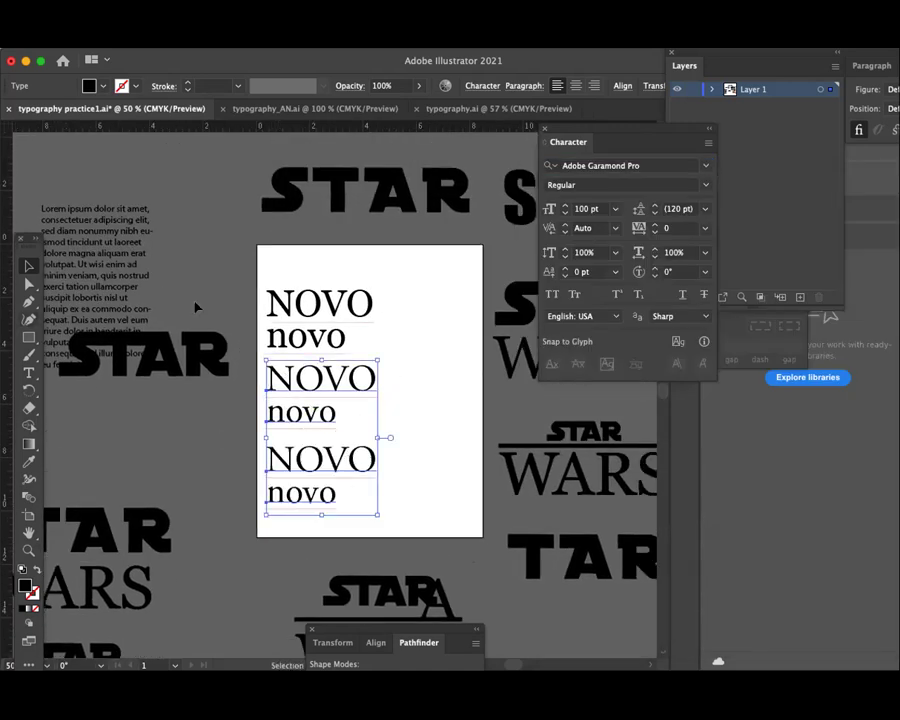
- Try an 'he' font search on the selected pairs, dismiss it, and undo
{"action": "left_click", "coordinate": [640, 164]}
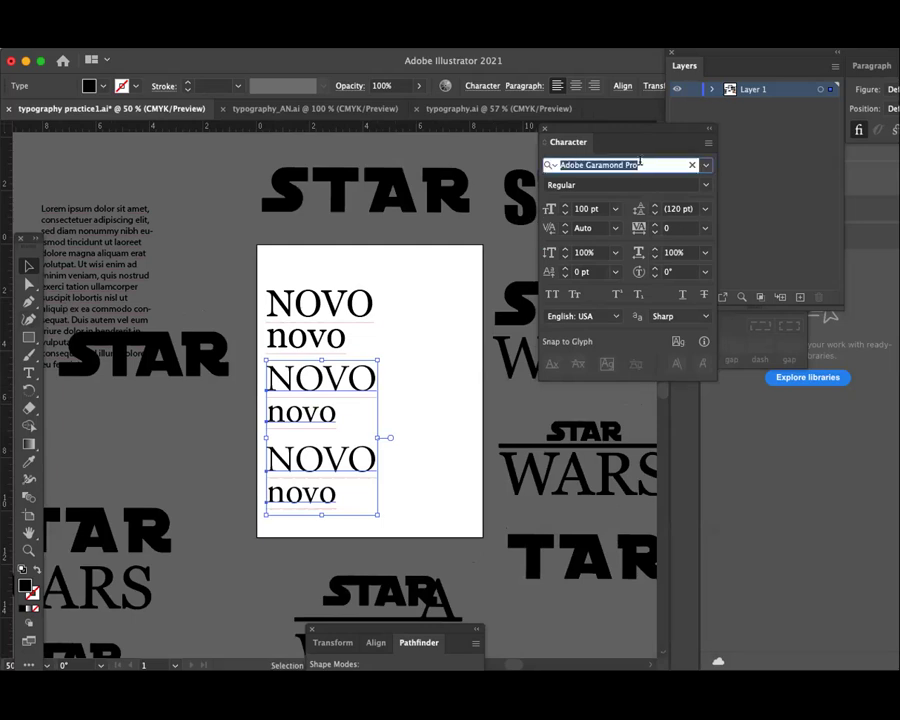
{"action": "type", "text": "he"}
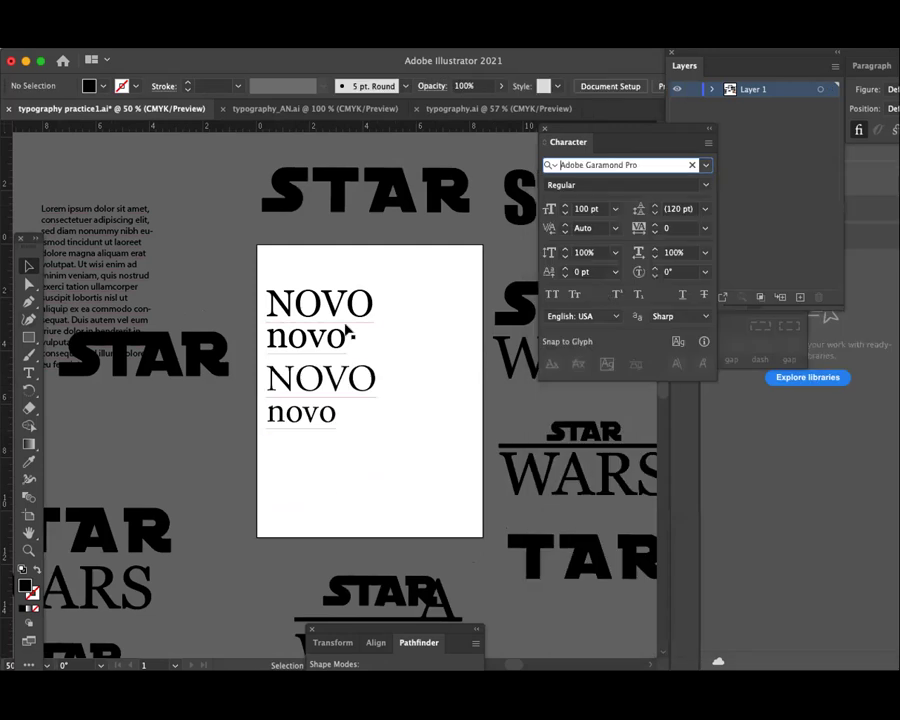
{"action": "left_click", "coordinate": [385, 450]}
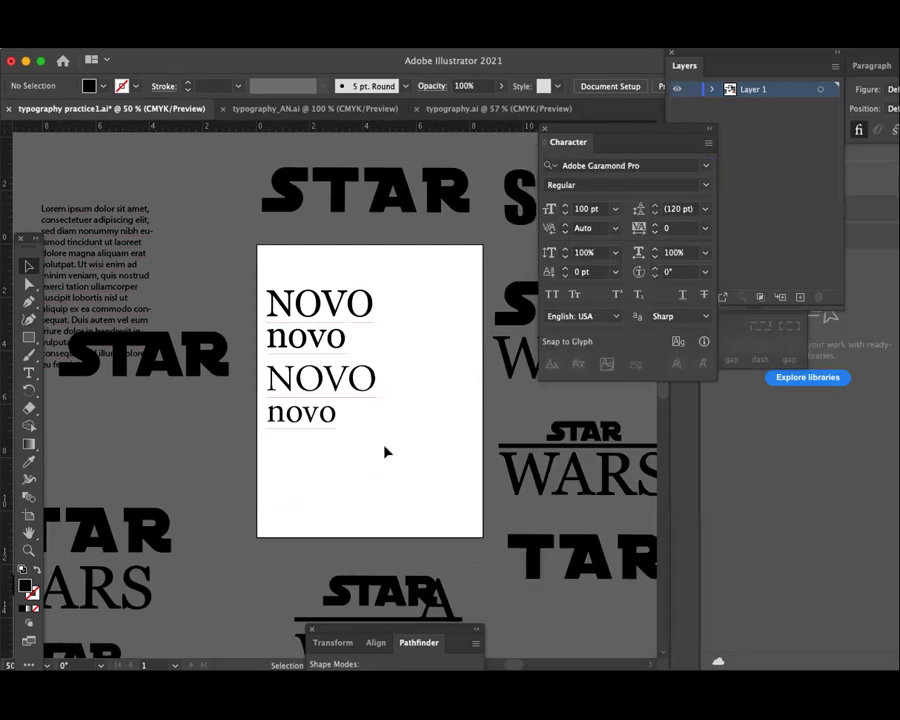
{"action": "key", "text": "ctrl+z"}
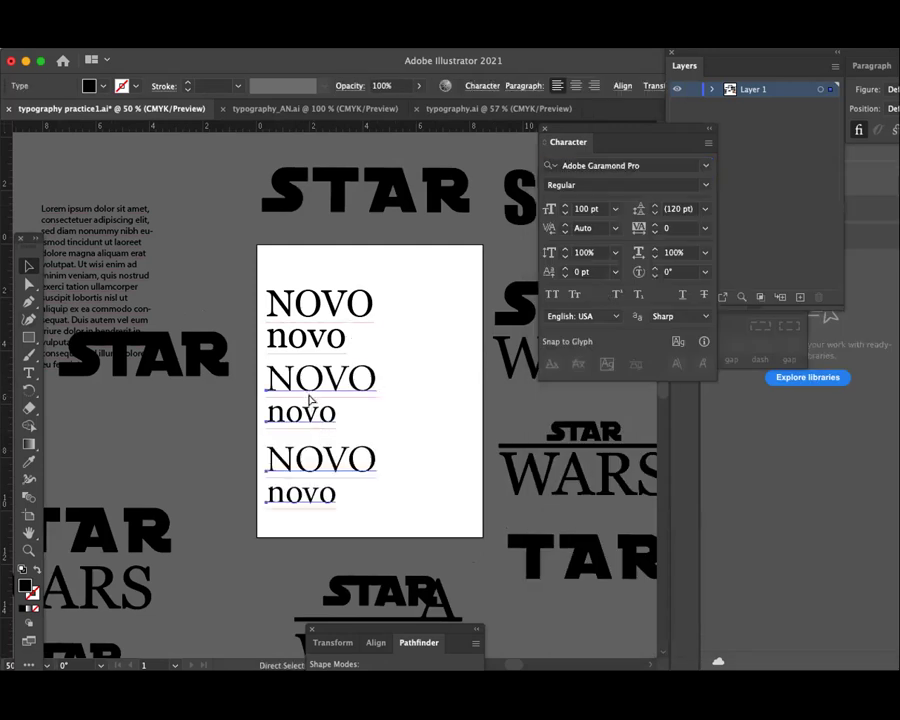
- Select the third pair's NOVO and novo and jump to the font name field
{"action": "left_click", "coordinate": [412, 504]}
{"action": "left_click", "coordinate": [335, 477]}
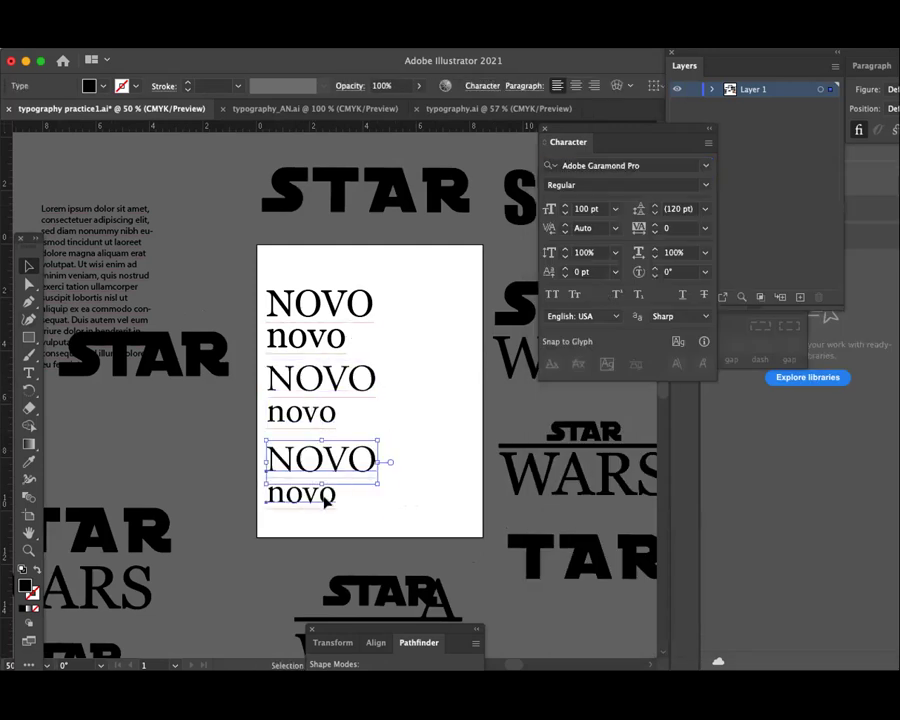
{"action": "left_click", "coordinate": [322, 495], "text": "shift"}
{"action": "key", "text": "ctrl+alt+shift+m"}
- Preview Helvetica via 'hel' in the font field, then dismiss it, keeping Adobe Garamond Pro
{"action": "type", "text": "hel"}
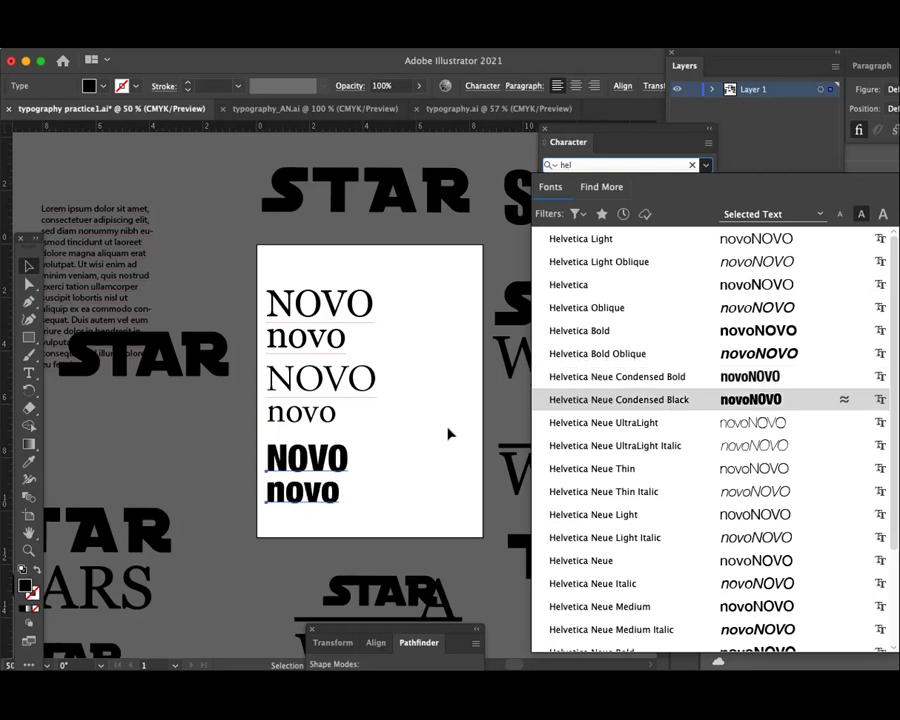
{"action": "left_click", "coordinate": [25, 265]}
- Undo twice, then Option-drag a copy of the three NOVO/novo pairs left of the artboard
{"action": "key", "text": "ctrl+z"}
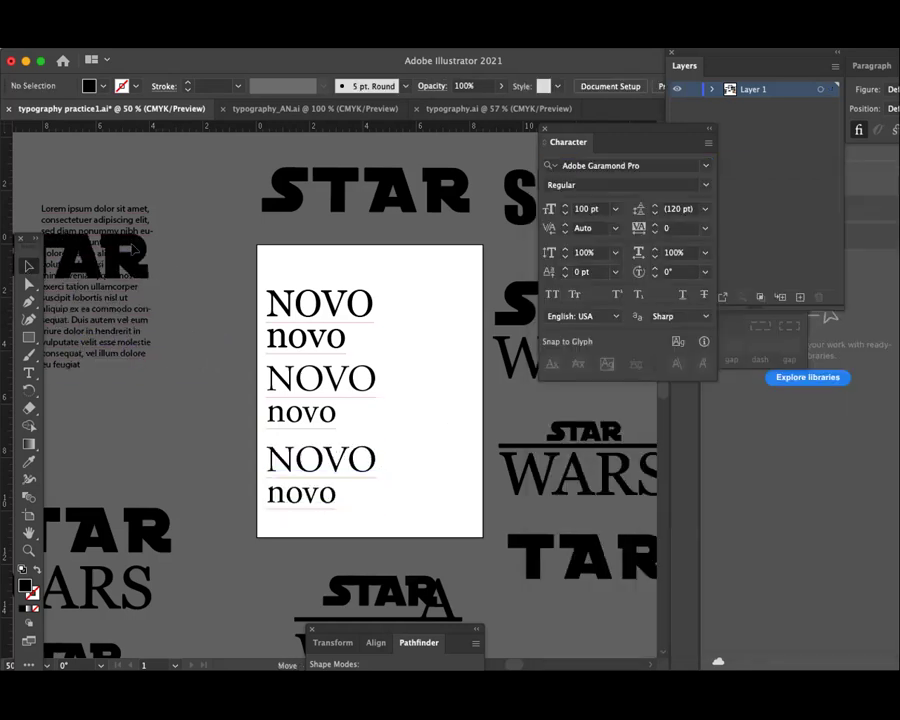
{"action": "key", "text": "ctrl+z"}
{"action": "key", "text": "ctrl+z"}
{"action": "key", "text": "ctrl+z"}
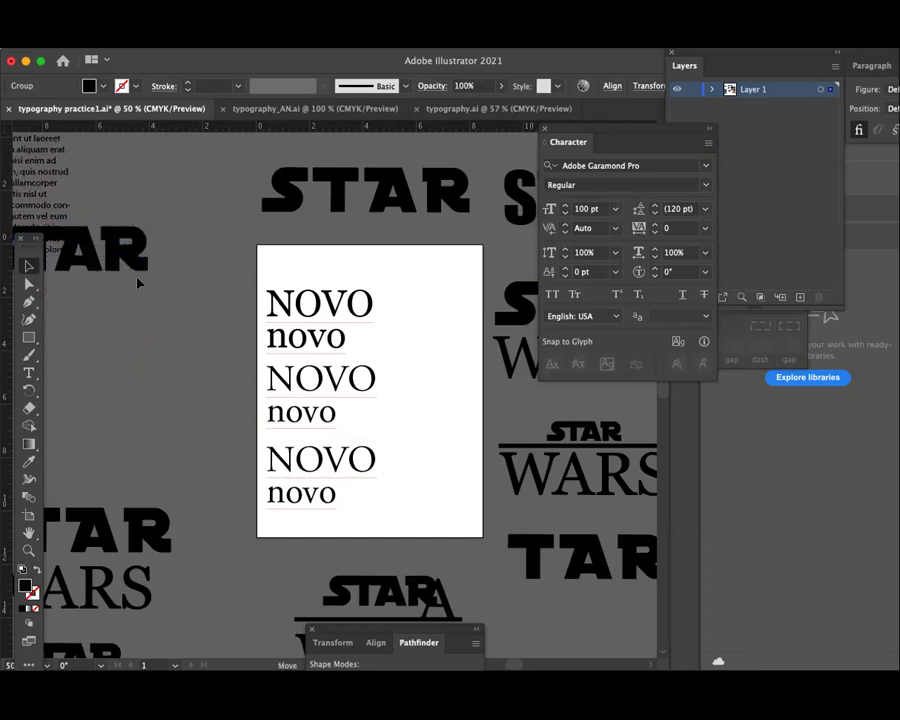
{"action": "left_click", "coordinate": [230, 274]}
{"action": "left_click_drag", "start_coordinate": [230, 274], "coordinate": [384, 492]}
{"action": "mouse_move", "coordinate": [334, 466]}
{"action": "left_mouse_down"}
{"action": "mouse_move", "coordinate": [262, 446]}
{"action": "mouse_move", "coordinate": [189, 441]}
{"action": "left_mouse_up"}
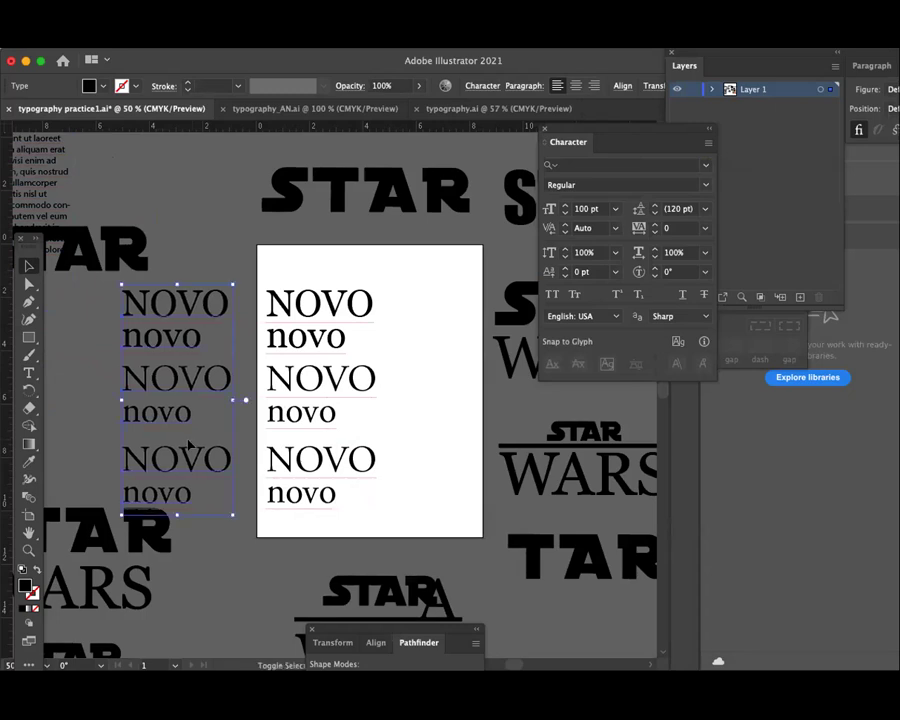
- Nudge the copied NOVO/novo pairs two steps further left with the arrow key
{"action": "left_click", "coordinate": [423, 453]}
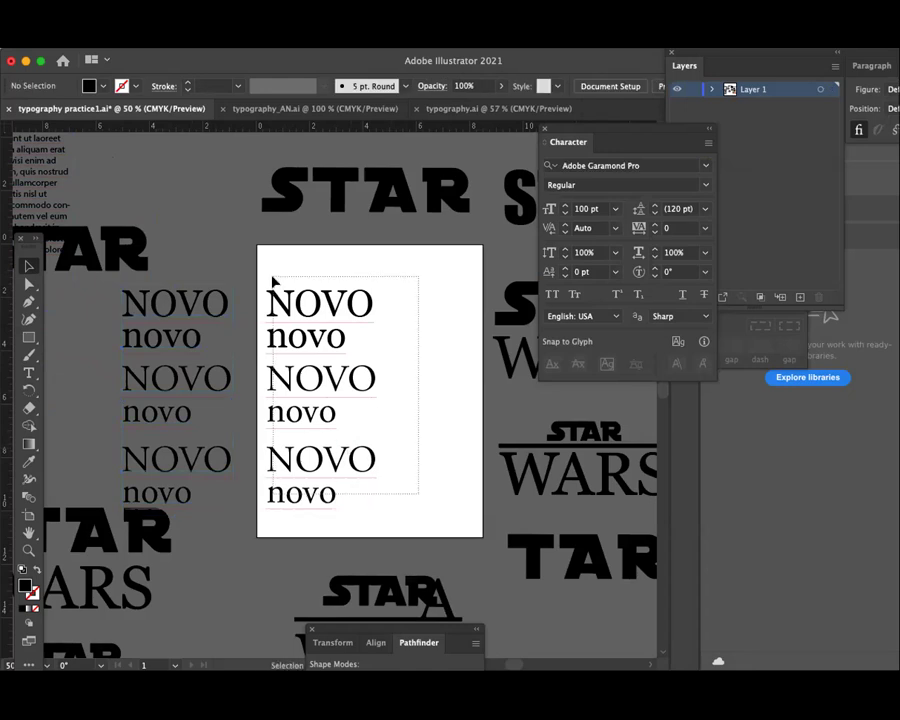
{"action": "left_click", "coordinate": [268, 378]}
{"action": "left_click", "coordinate": [432, 317]}
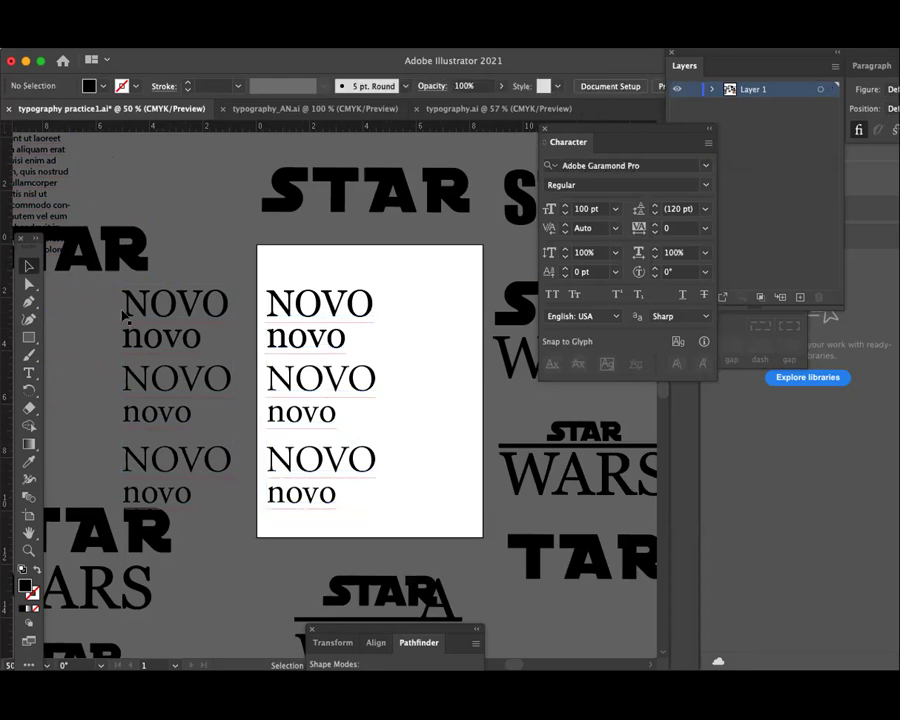
{"action": "left_click", "coordinate": [213, 494]}
{"action": "key", "text": "Left"}
{"action": "key", "text": "Left"}
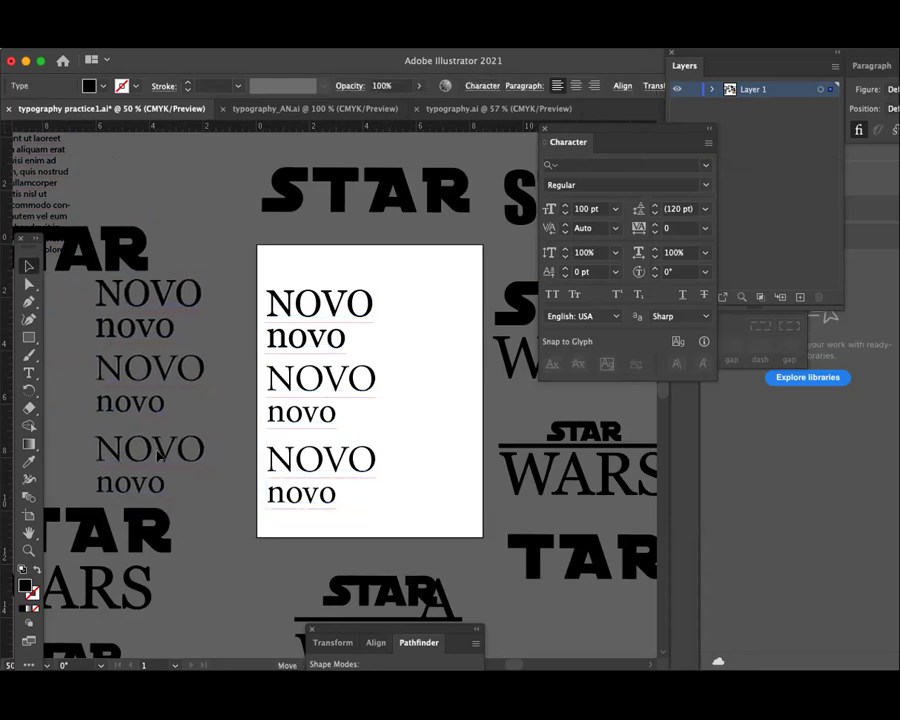
{"action": "key", "text": "Left"}
{"action": "key", "text": "Left"}
{"action": "left_click", "coordinate": [213, 486]}
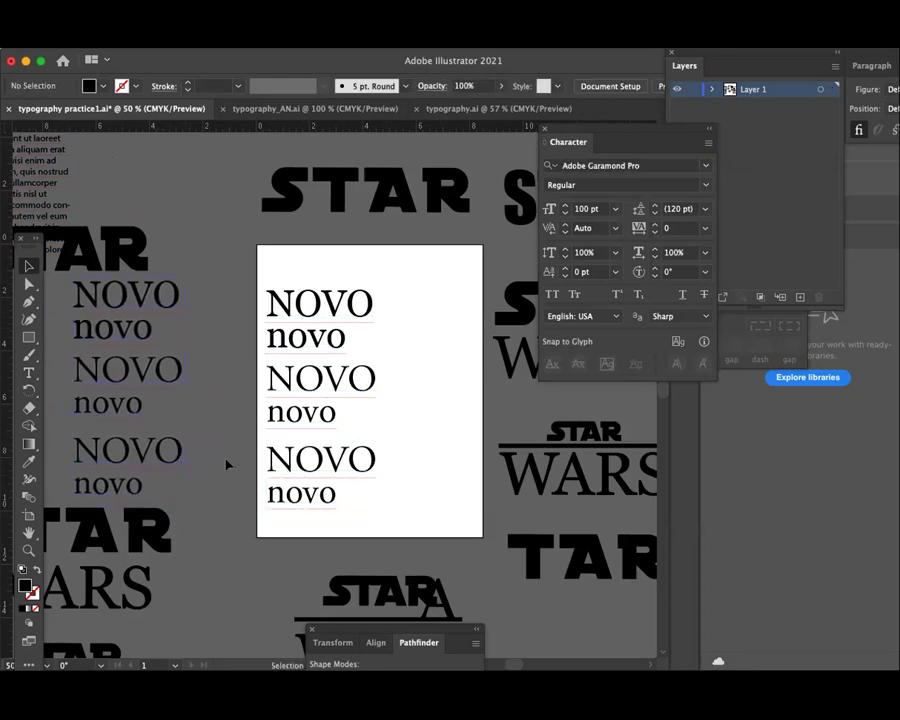
- Select the NOVO/novo text on the artboard with the Selection tool
{"action": "left_click_drag", "start_coordinate": [242, 285], "coordinate": [396, 502]}
{"action": "left_click", "coordinate": [234, 502]}
{"action": "left_click", "coordinate": [85, 306]}
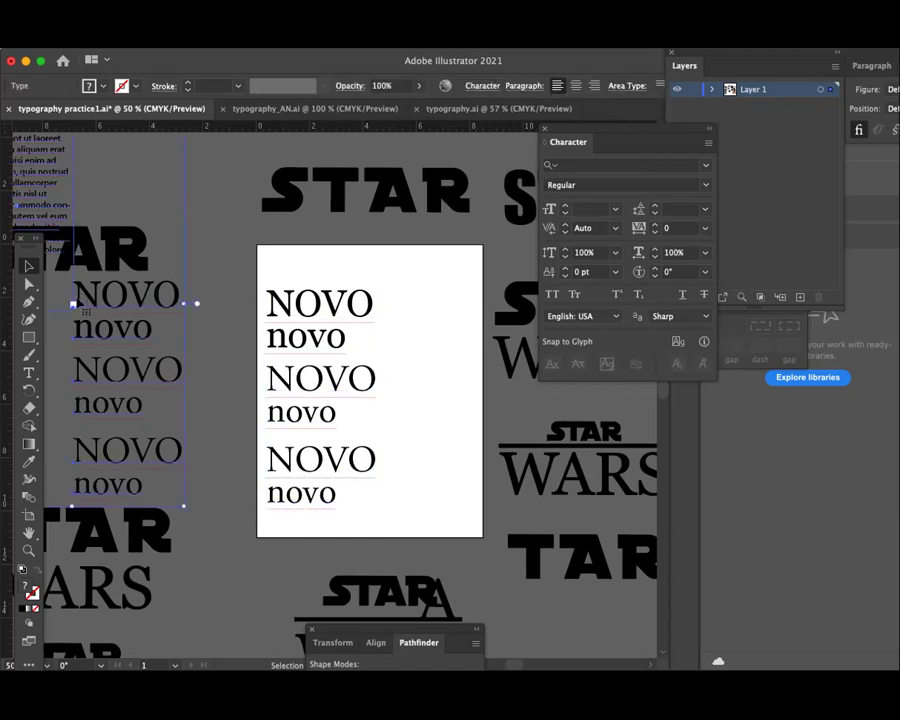
{"action": "left_click", "coordinate": [235, 434]}
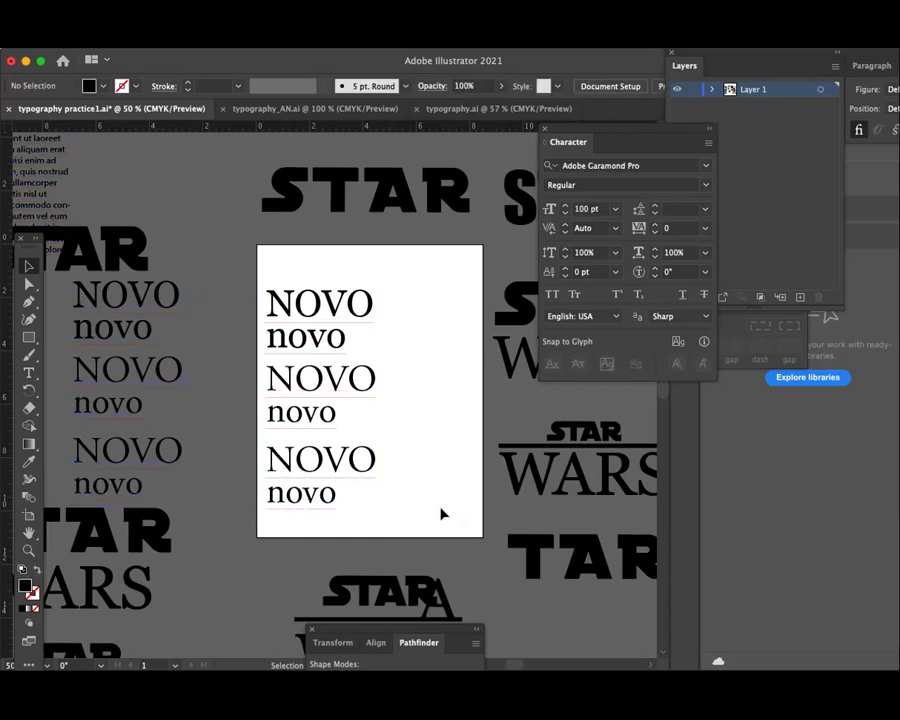
{"action": "left_click_drag", "start_coordinate": [424, 518], "coordinate": [259, 296]}
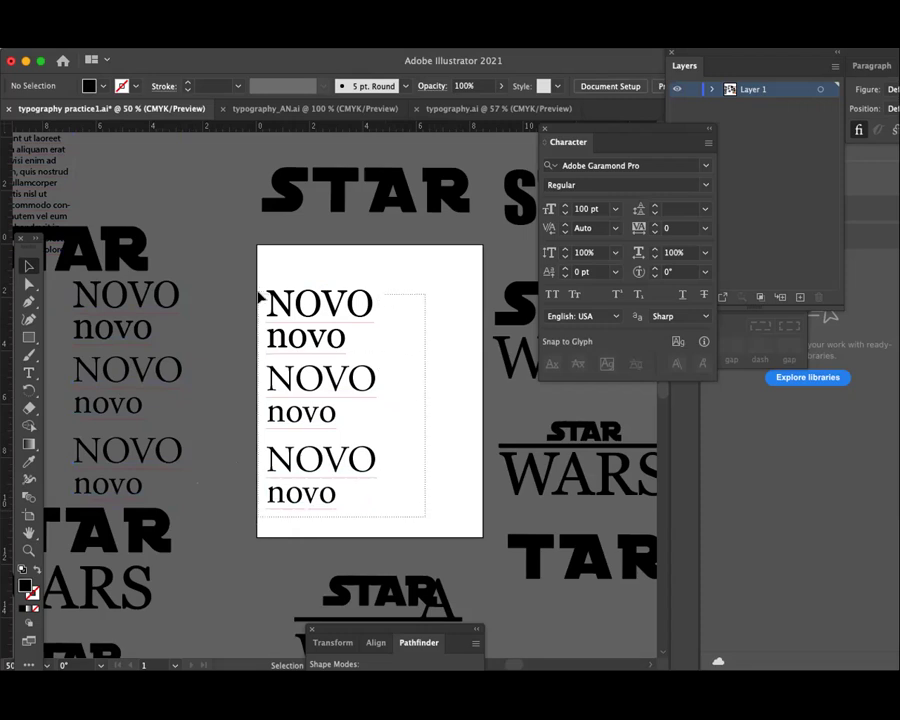
{"action": "left_click", "coordinate": [399, 438]}
{"action": "mouse_move", "coordinate": [374, 515]}
{"action": "left_mouse_down"}
{"action": "mouse_move", "coordinate": [263, 298]}
{"action": "mouse_move", "coordinate": [261, 329]}
{"action": "left_mouse_up"}
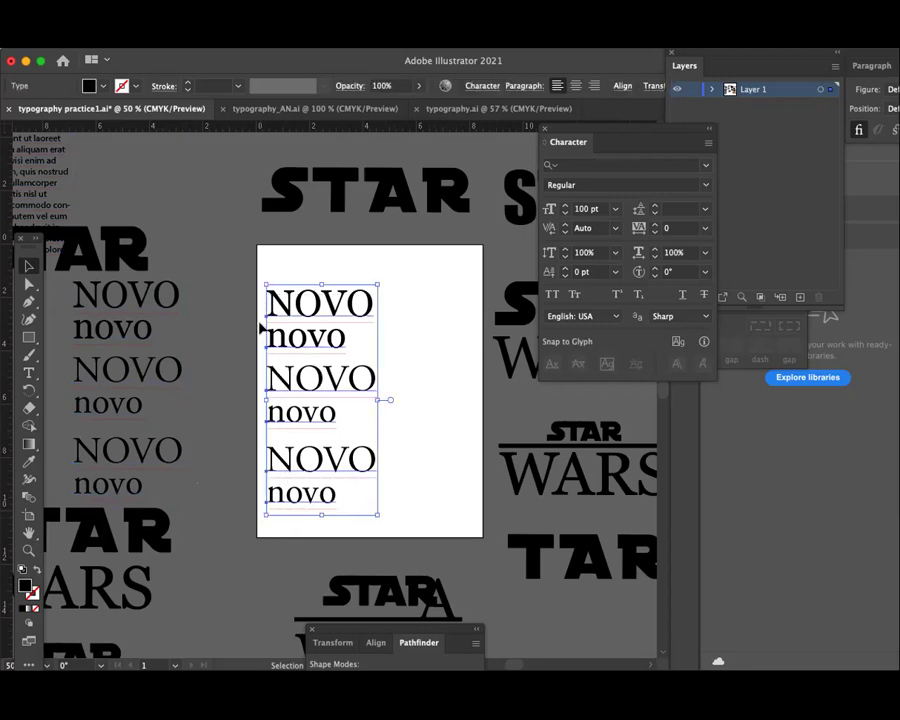
{"action": "key", "text": "ctrl+shift+b"}
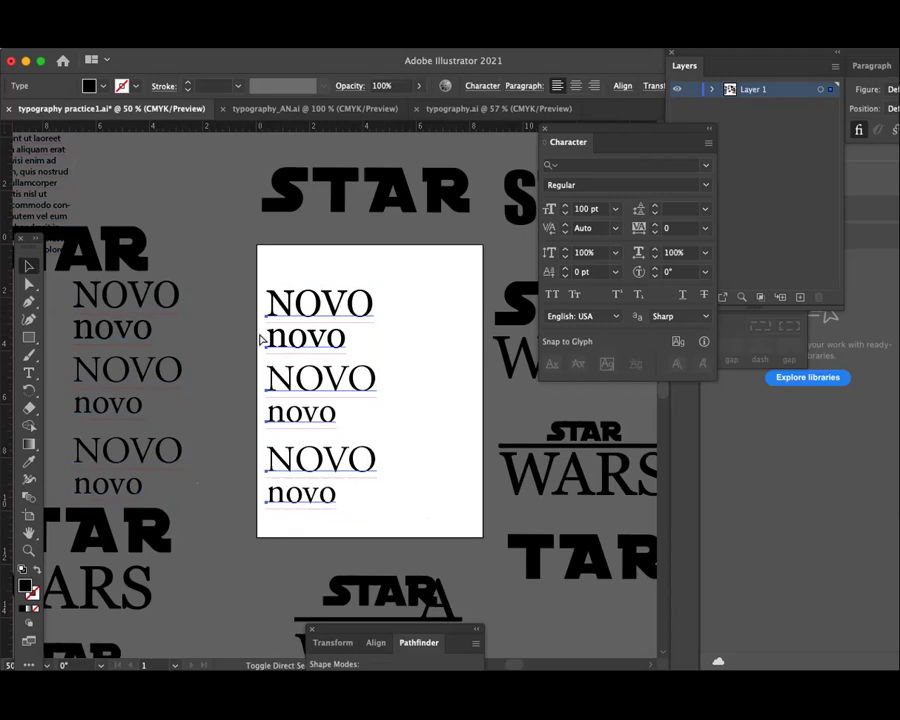
{"action": "key", "text": "ctrl+shift+b"}
{"action": "key", "text": "ctrl+shift+b"}
{"action": "key", "text": "ctrl+shift+b"}
{"action": "key", "text": "ctrl+shift+b"}
{"action": "key", "text": "v"}
{"action": "left_click", "coordinate": [422, 516]}
{"action": "left_click", "coordinate": [265, 297]}
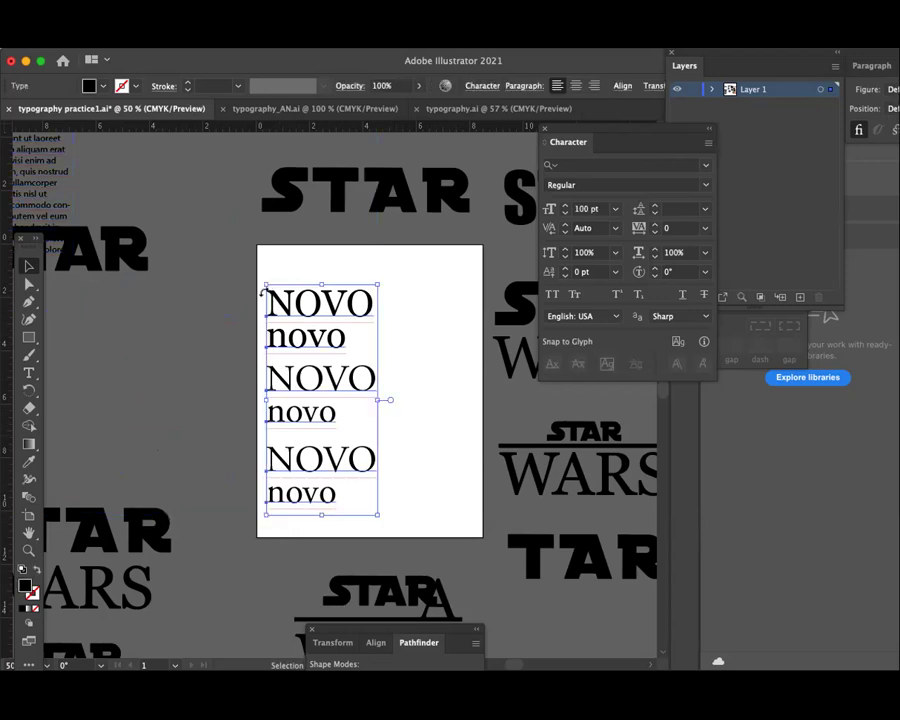
- Convert the artboard text to outlines and move the small STAR higher above WARS
{"action": "key", "text": "ctrl+shift+o"}
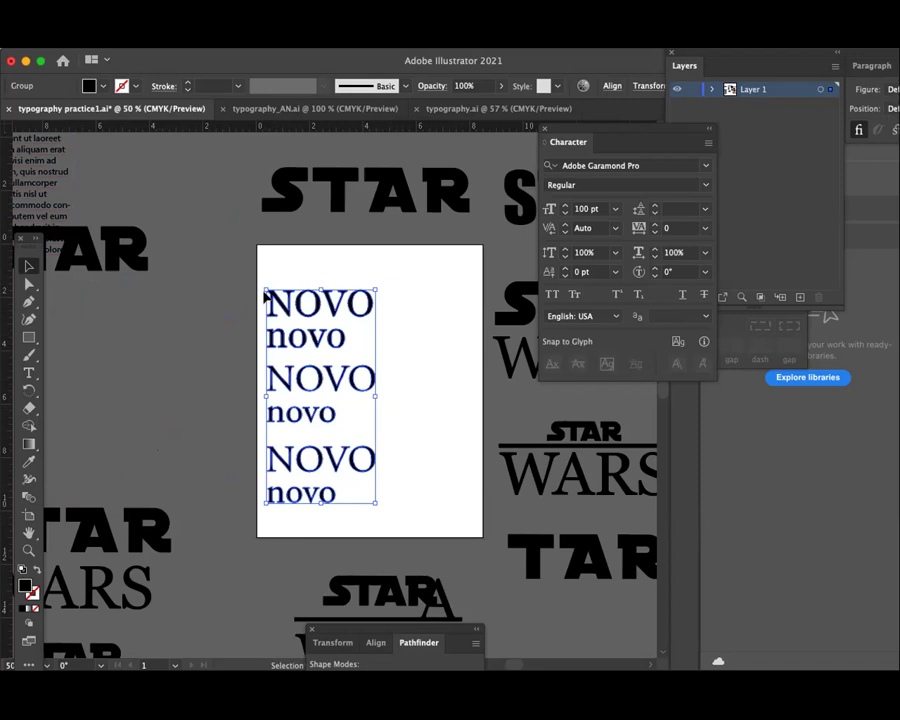
{"action": "left_click", "coordinate": [233, 402]}
{"action": "left_click", "coordinate": [372, 382]}
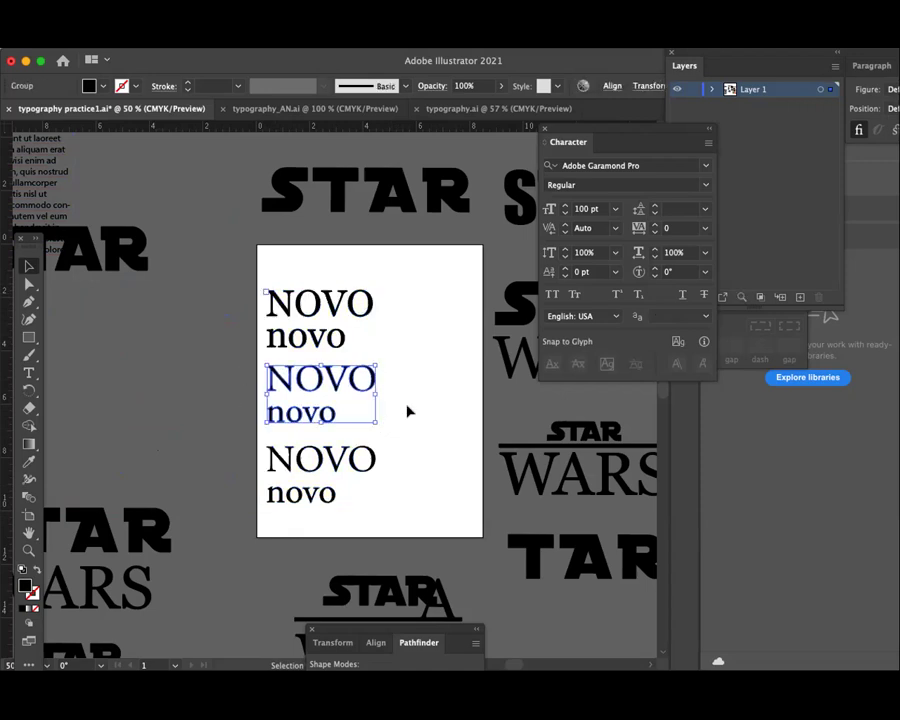
{"action": "left_click", "coordinate": [361, 474]}
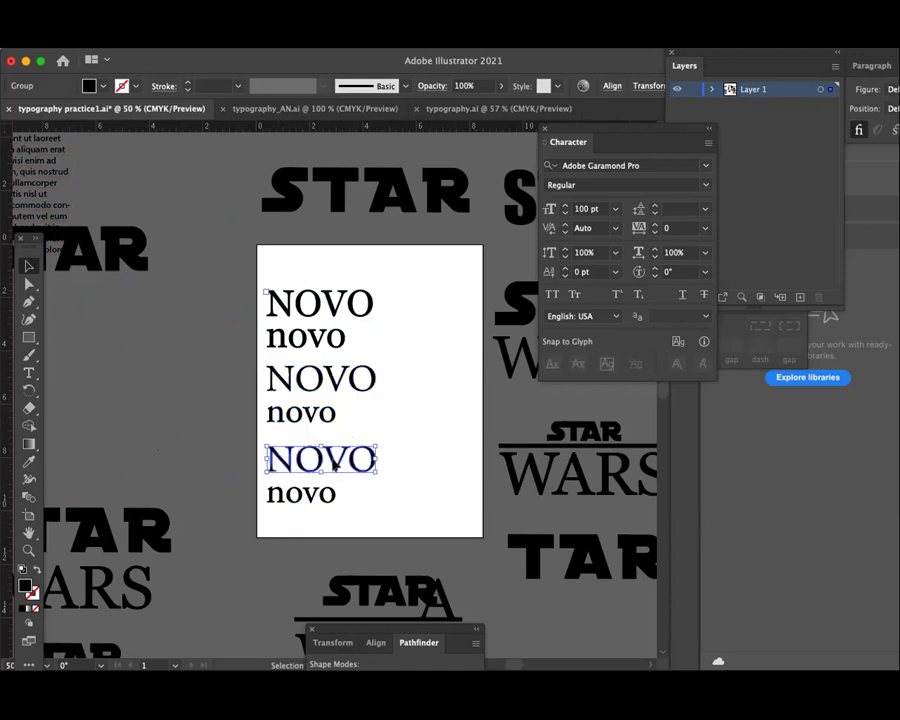
{"action": "left_click", "coordinate": [525, 470]}
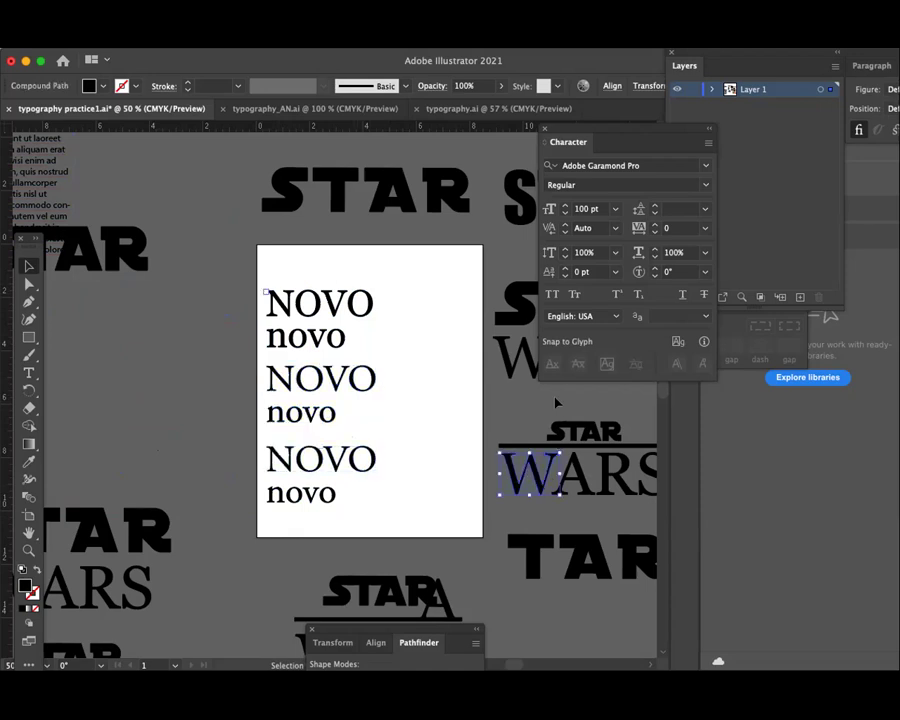
{"action": "left_click_drag", "start_coordinate": [556, 430], "coordinate": [541, 402]}
{"action": "left_click", "coordinate": [430, 488]}
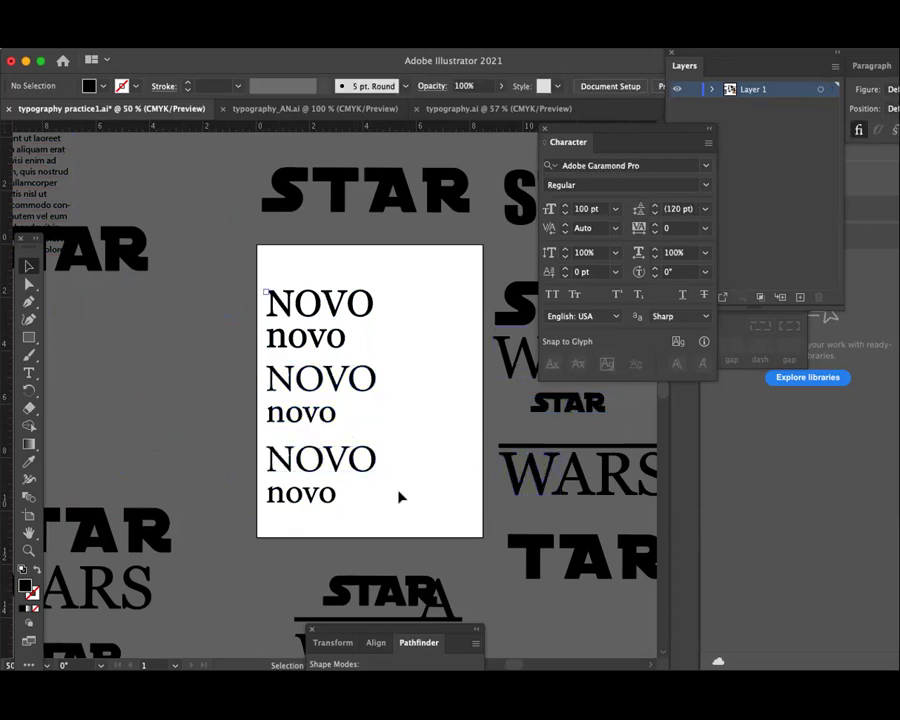
- Inspect the outlined words and WARS text, then undo back to live editable type
{"action": "left_click", "coordinate": [352, 462]}
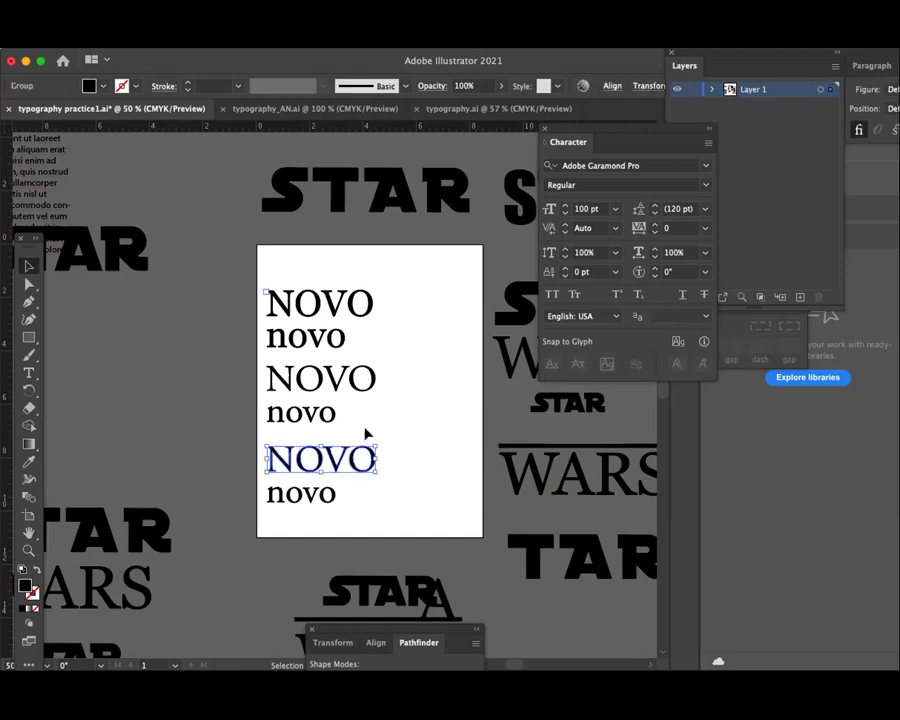
{"action": "left_click", "coordinate": [440, 400]}
{"action": "left_click", "coordinate": [515, 360]}
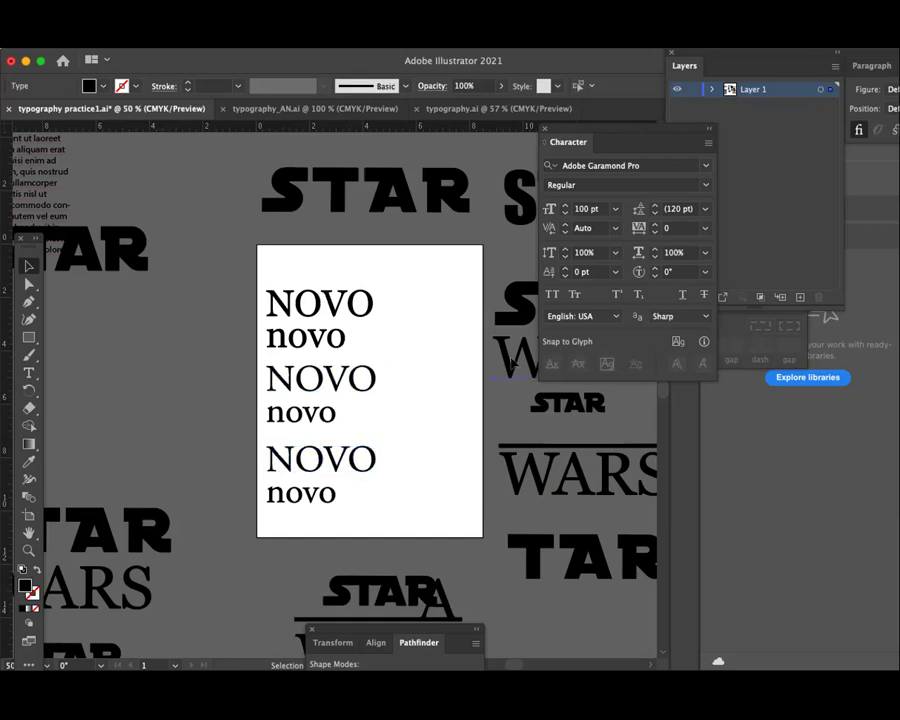
{"action": "left_click", "coordinate": [466, 420]}
{"action": "key", "text": "a"}
{"action": "key", "text": "ctrl+z"}
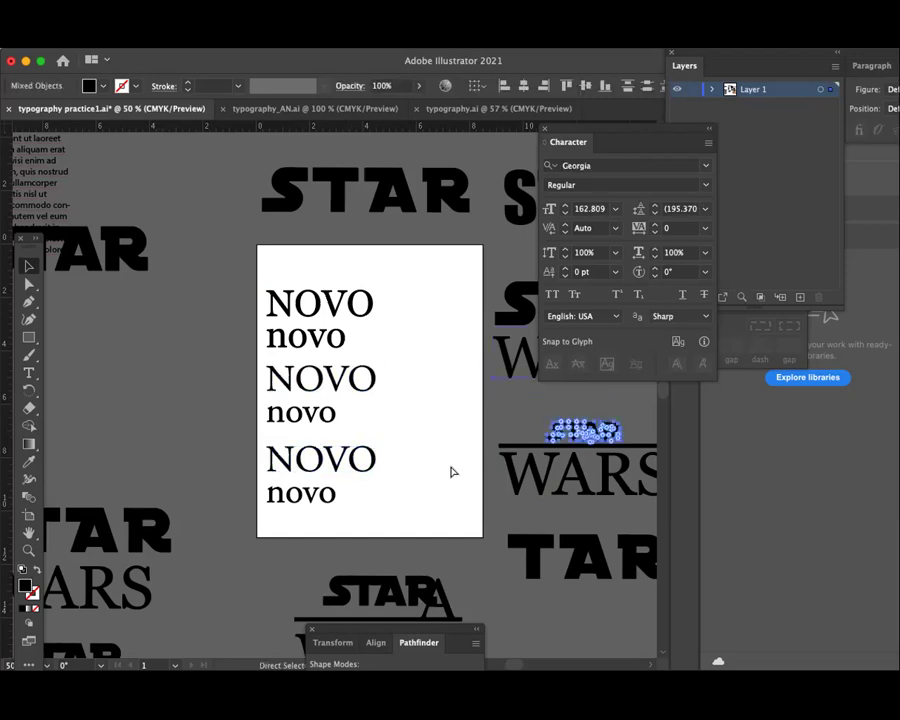
{"action": "key", "text": "ctrl+z"}
{"action": "key", "text": "ctrl+z"}
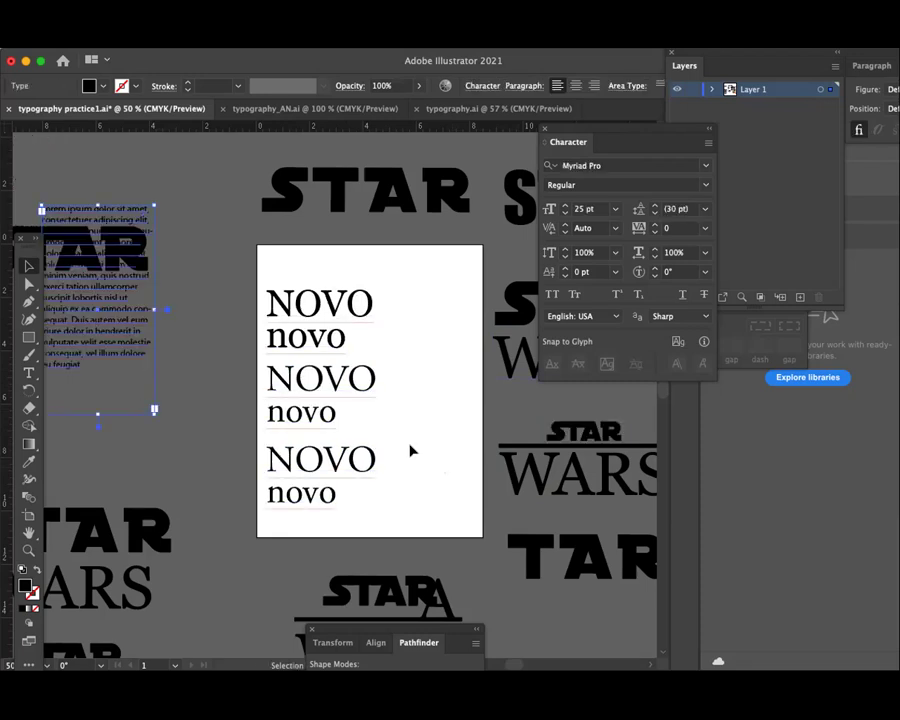
{"action": "key", "text": "ctrl+z"}
{"action": "key", "text": "ctrl+z"}
{"action": "key", "text": "ctrl+z"}
- Duplicate the NOVO/novo stack left of the artboard, trying and undoing Create Outlines
{"action": "left_click_drag", "start_coordinate": [416, 520], "coordinate": [265, 262]}
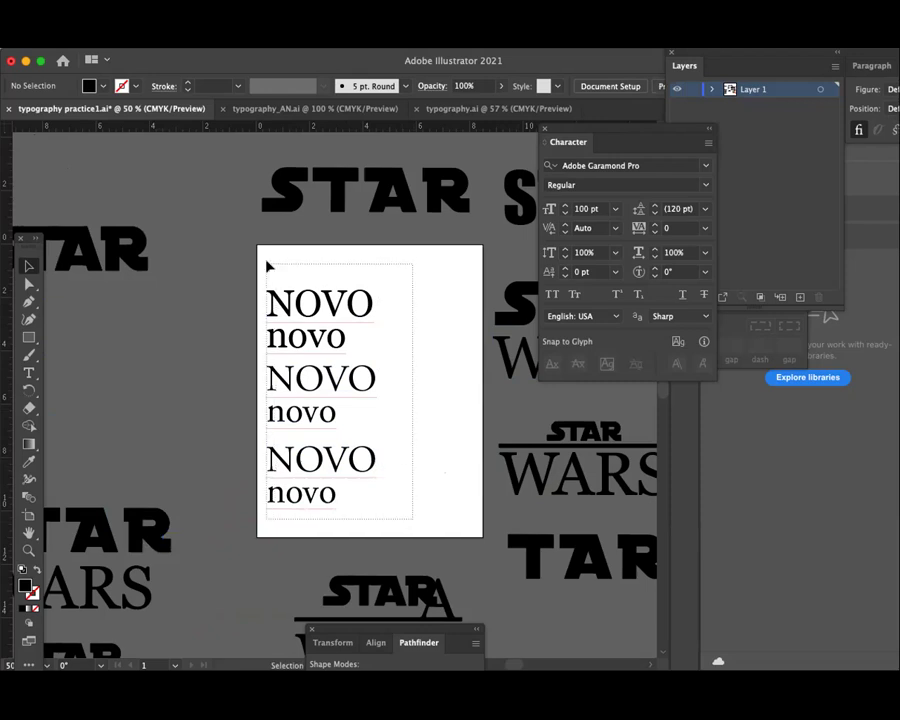
{"action": "left_click_drag", "start_coordinate": [279, 322], "coordinate": [85, 322]}
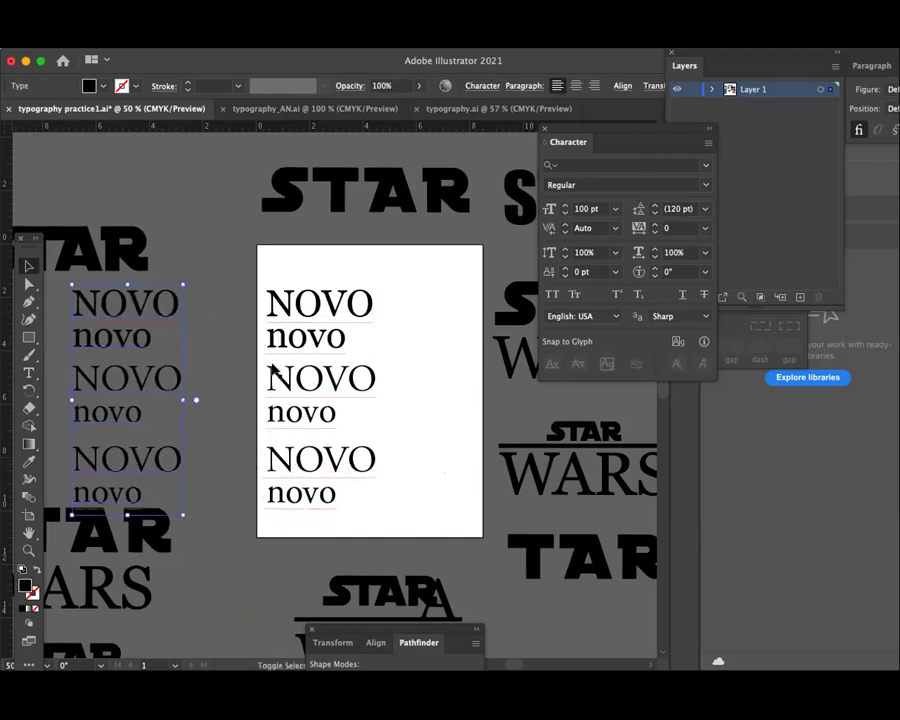
{"action": "left_click", "coordinate": [395, 513]}
{"action": "left_click", "coordinate": [267, 315]}
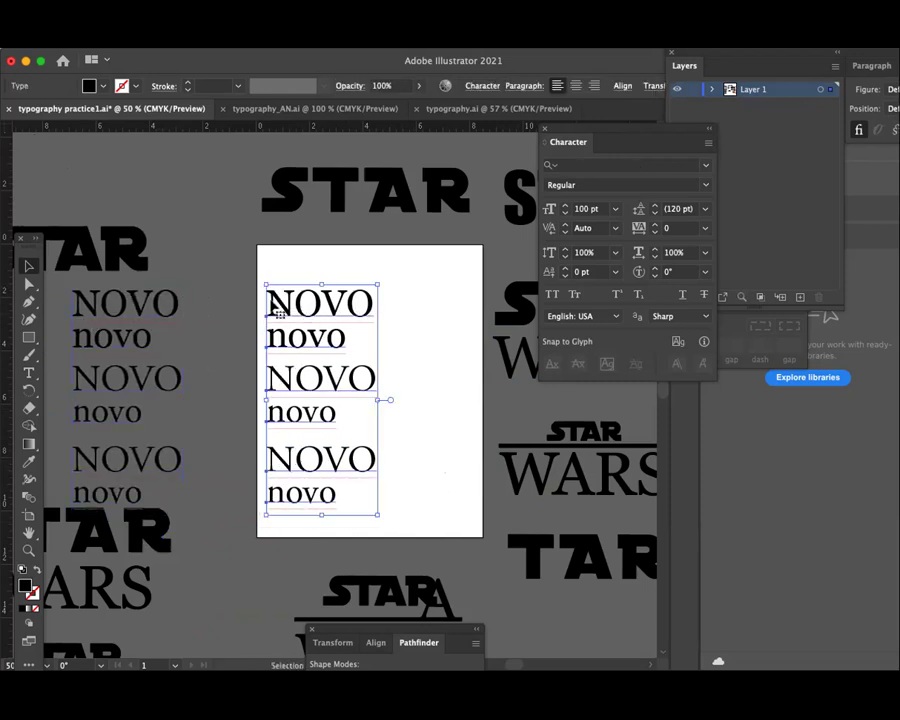
{"action": "key", "text": "ctrl+shift+o"}
{"action": "key", "text": "ctrl+z"}
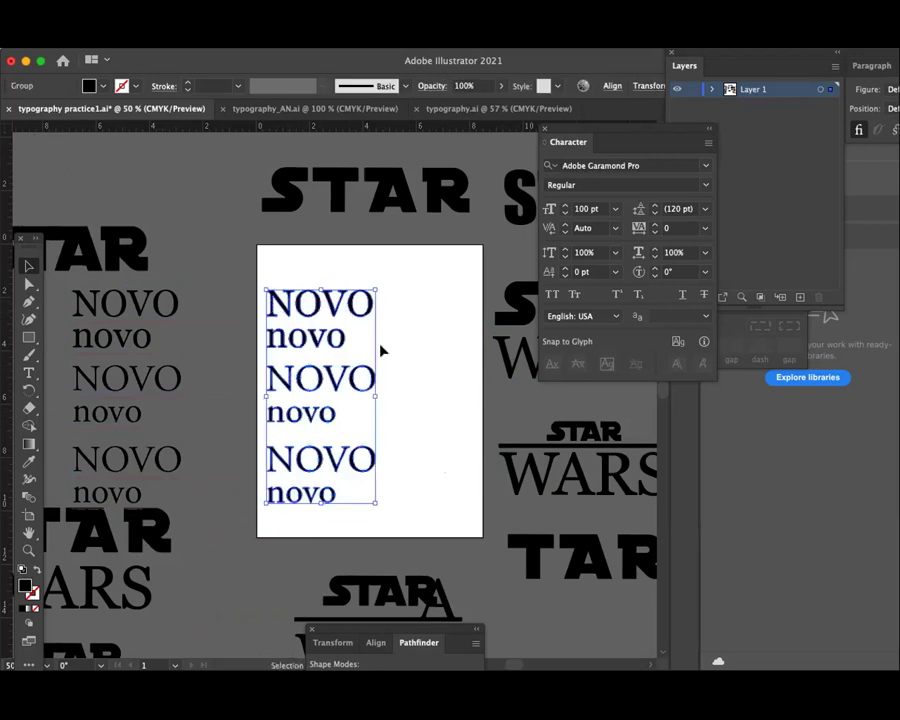
{"action": "left_click", "coordinate": [431, 424]}
- Zoom in to inspect the top lettering, then zoom back out to the artboard
{"action": "mouse_move", "coordinate": [430, 508]}
{"action": "left_mouse_down"}
{"action": "mouse_move", "coordinate": [318, 400]}
{"action": "mouse_move", "coordinate": [267, 290]}
{"action": "left_mouse_up"}
{"action": "key", "text": "ctrl+equal"}
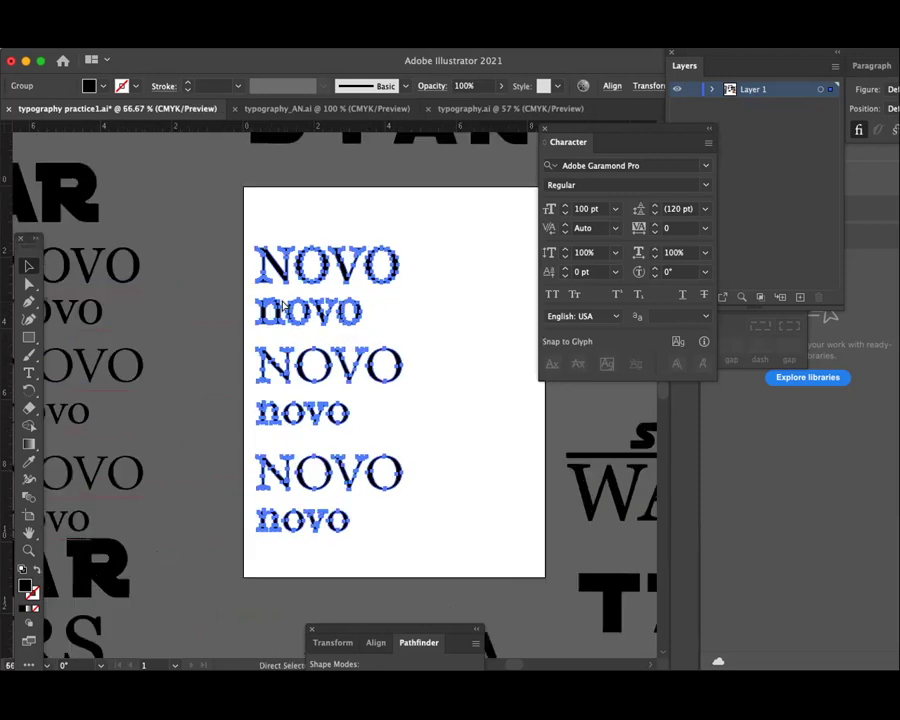
{"action": "key", "text": "ctrl+equal"}
{"action": "left_click_drag", "start_coordinate": [372, 356], "coordinate": [318, 305]}
{"action": "key", "text": "ctrl+minus"}
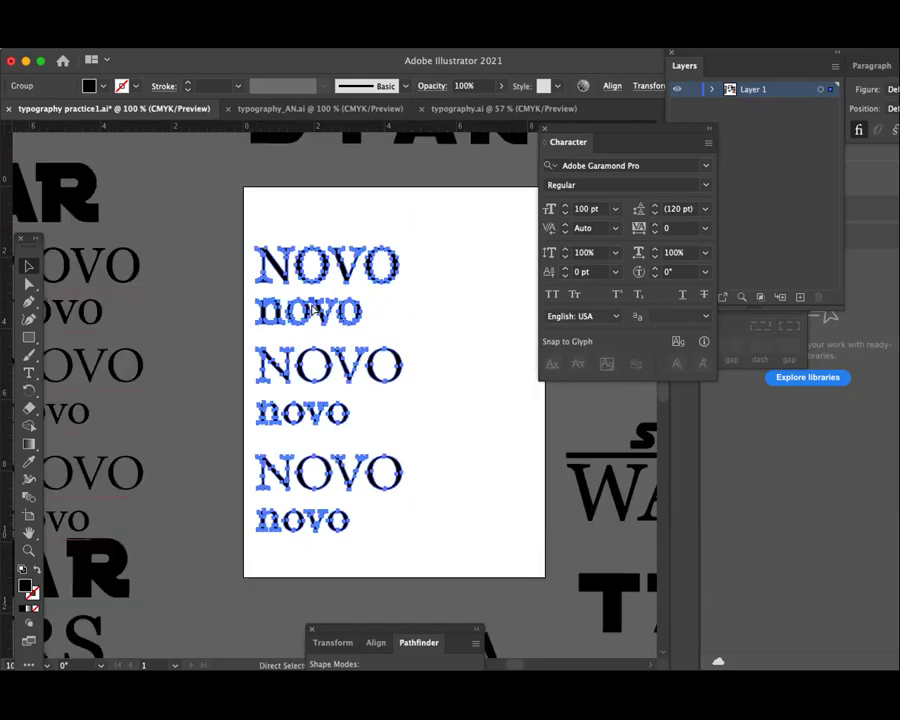
{"action": "key", "text": "ctrl+minus"}
{"action": "left_click_drag", "start_coordinate": [460, 374], "coordinate": [380, 354]}
{"action": "left_click", "coordinate": [376, 356]}
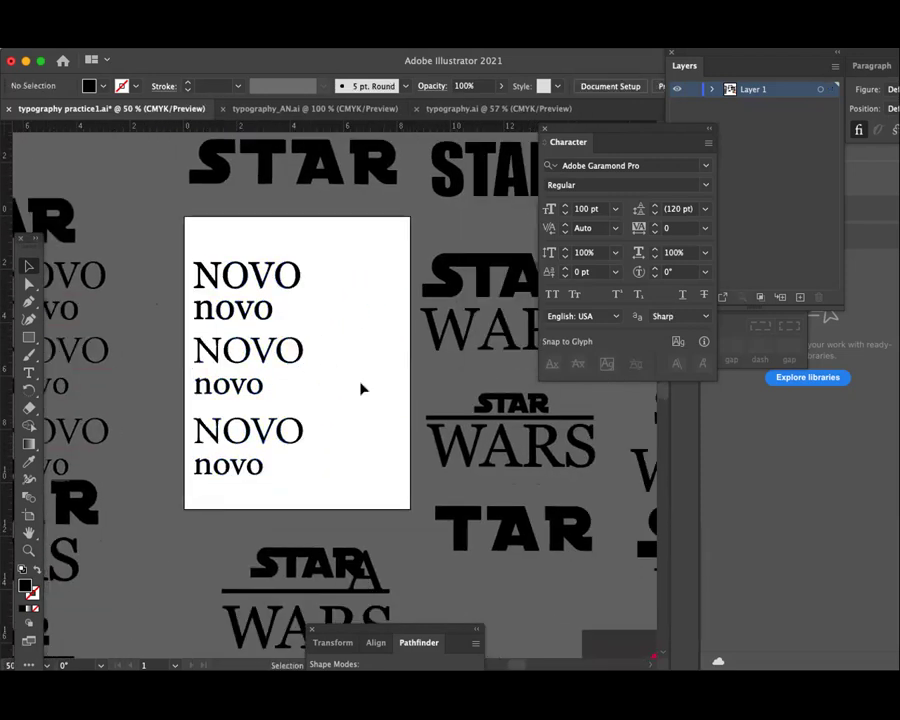
- Raise the top two NOVO/novo pairs and delete the bottom pair
{"action": "left_click_drag", "start_coordinate": [197, 269], "coordinate": [200, 251]}
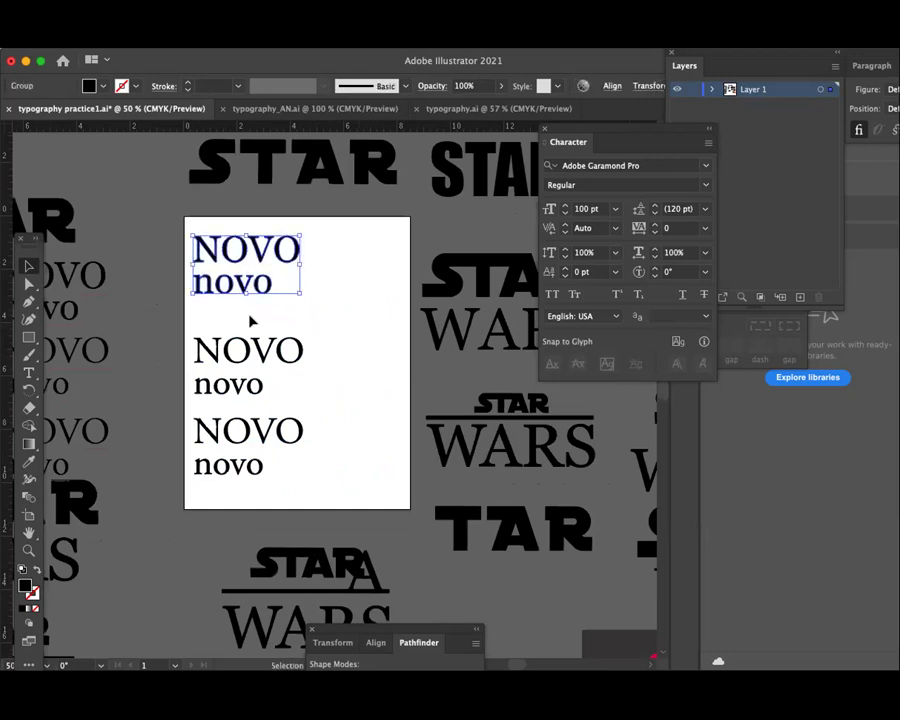
{"action": "left_click", "coordinate": [344, 400]}
{"action": "left_click", "coordinate": [203, 360]}
{"action": "left_click_drag", "start_coordinate": [203, 360], "coordinate": [206, 343]}
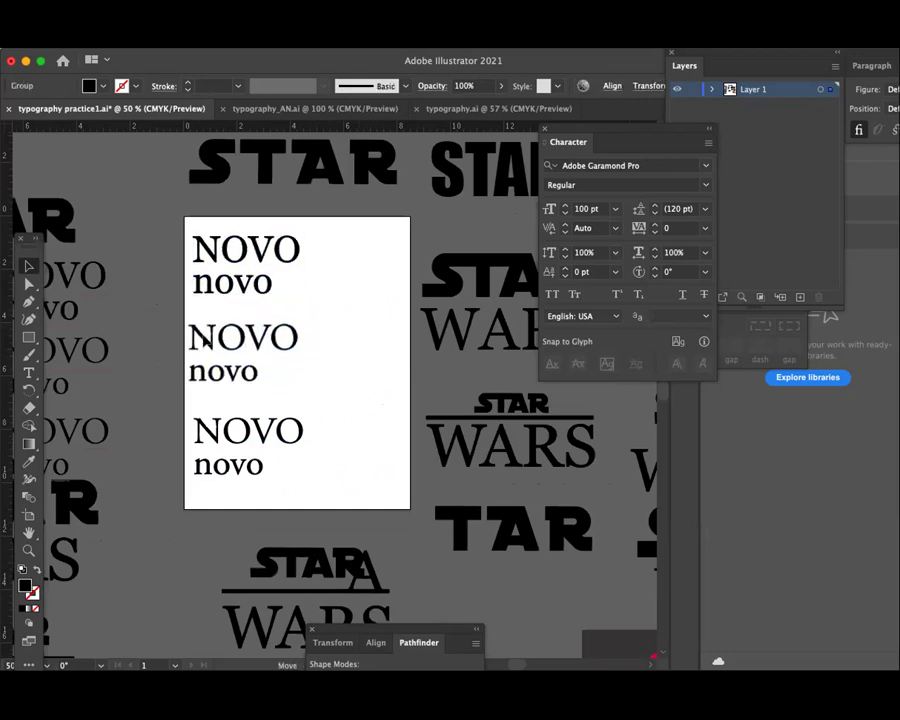
{"action": "mouse_move", "coordinate": [301, 488]}
{"action": "left_mouse_down"}
{"action": "mouse_move", "coordinate": [240, 468]}
{"action": "mouse_move", "coordinate": [238, 432]}
{"action": "left_mouse_up"}
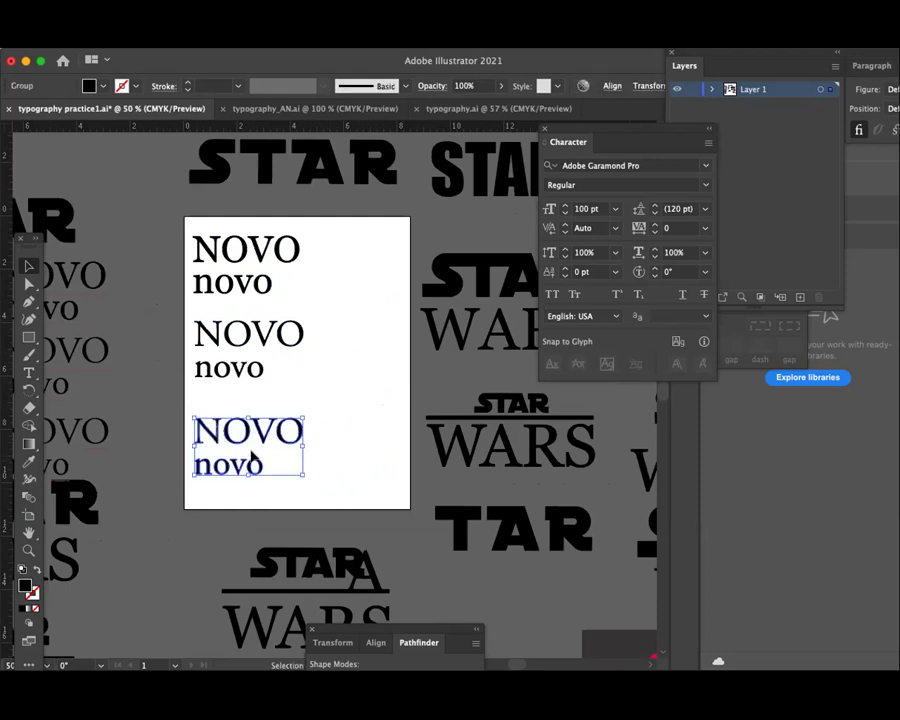
{"action": "key", "text": "Delete"}
- Move the pasteboard pair into the bottom slot and set it to Helvetica Neue Condensed Black
{"action": "left_click", "coordinate": [82, 428]}
{"action": "left_click", "coordinate": [70, 465], "text": "shift"}
{"action": "left_click_drag", "start_coordinate": [80, 466], "coordinate": [270, 466]}
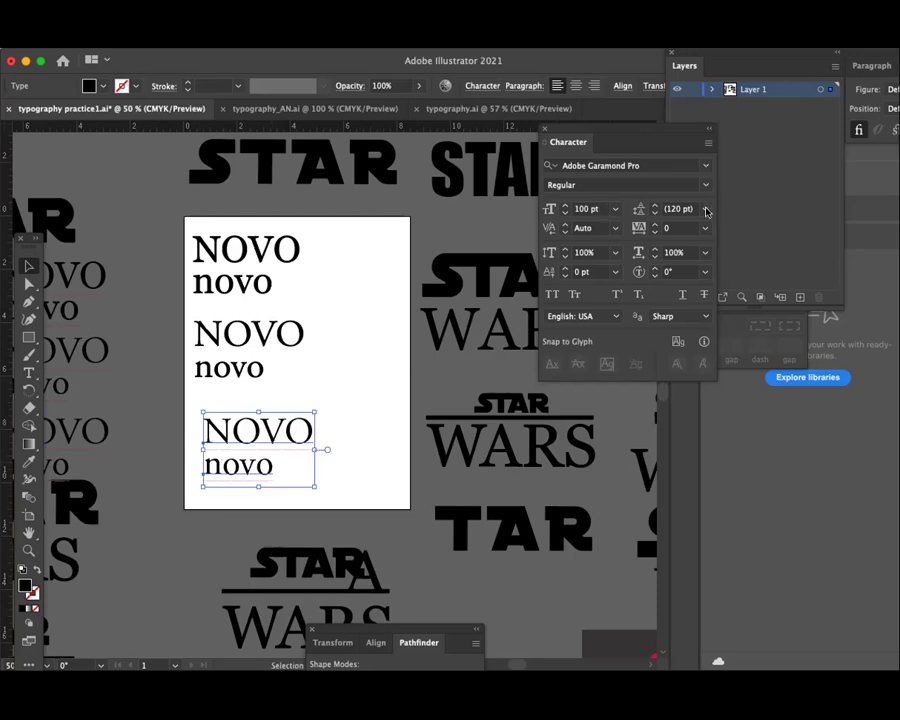
{"action": "left_click", "coordinate": [622, 164]}
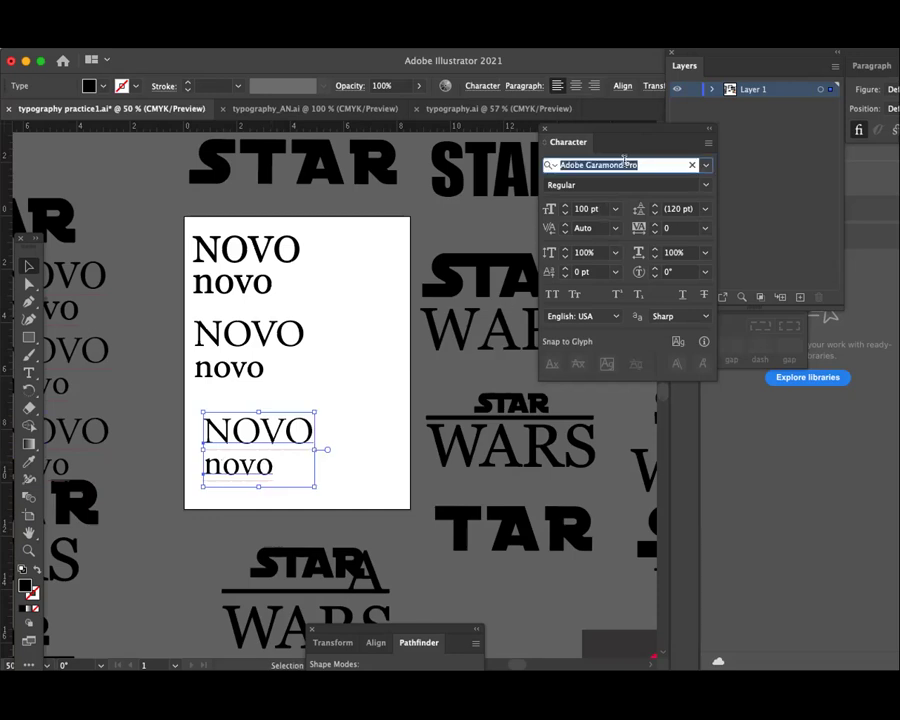
{"action": "left_click", "coordinate": [624, 163]}
{"action": "triple_click", "coordinate": [615, 164]}
{"action": "type", "text": "hel"}
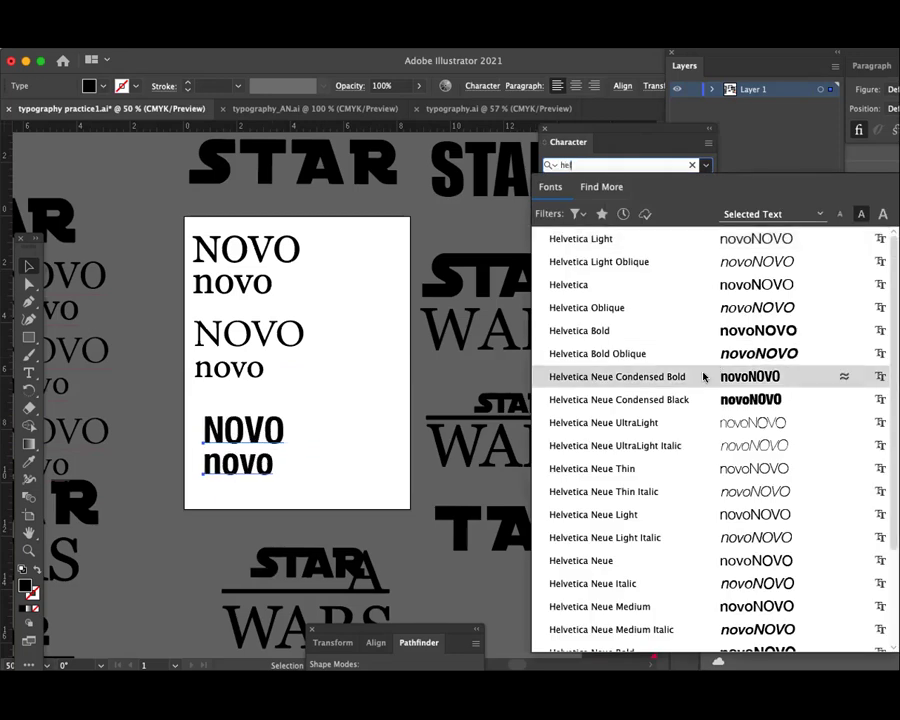
{"action": "left_click", "coordinate": [683, 399]}
- Alt-drag a duplicate of the Helvetica pair to the artboard's lower left
{"action": "left_click", "coordinate": [336, 428]}
{"action": "left_click", "coordinate": [270, 452]}
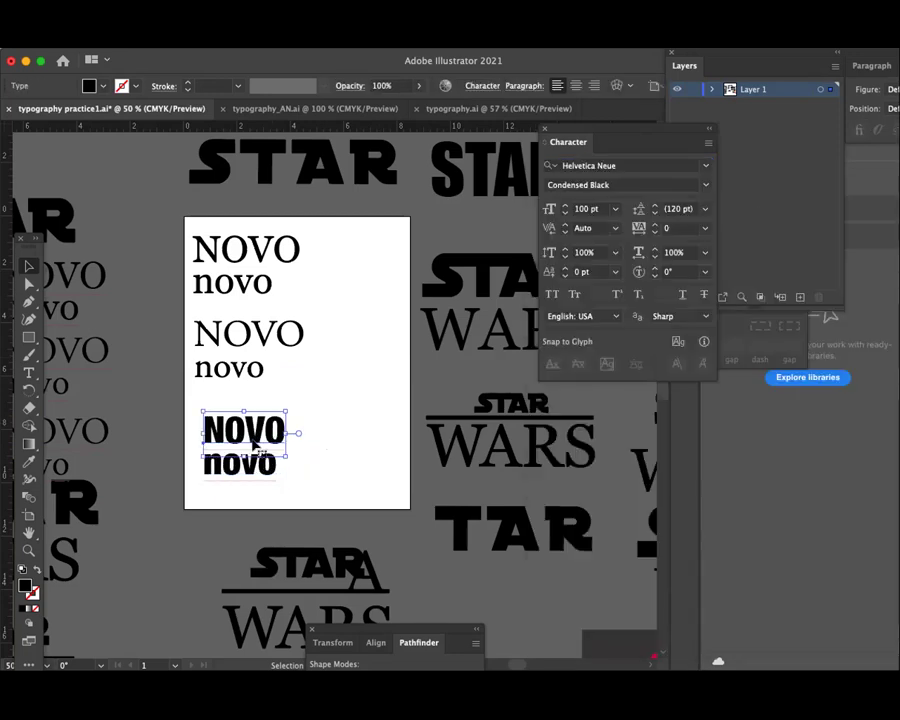
{"action": "left_click_drag", "start_coordinate": [232, 425], "coordinate": [141, 581]}
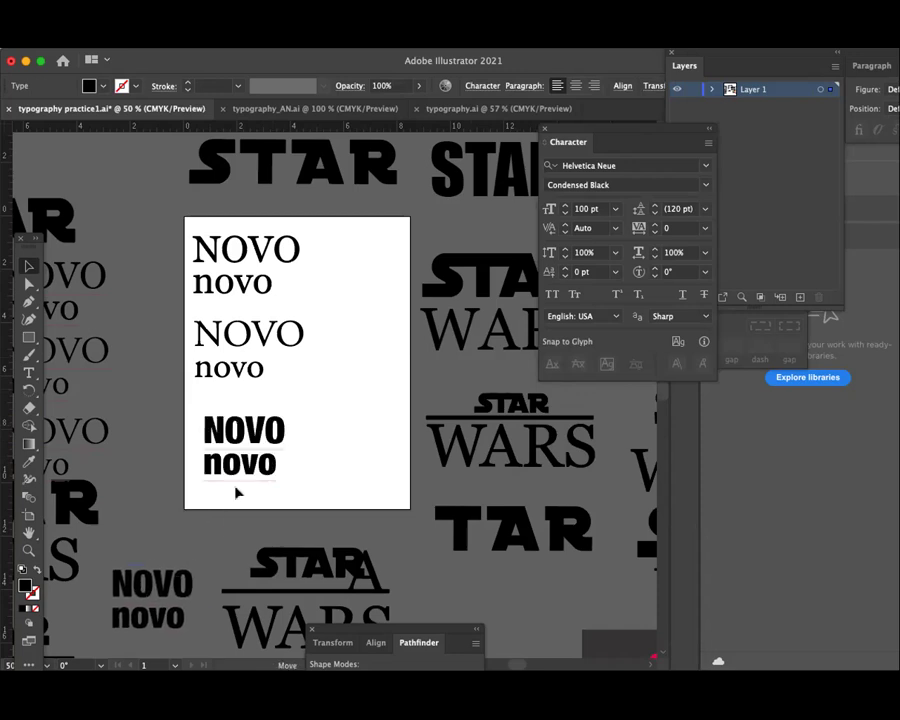
- Shift the bold condensed pair up and left into line with the serif pairs
{"action": "left_click_drag", "start_coordinate": [313, 496], "coordinate": [155, 416]}
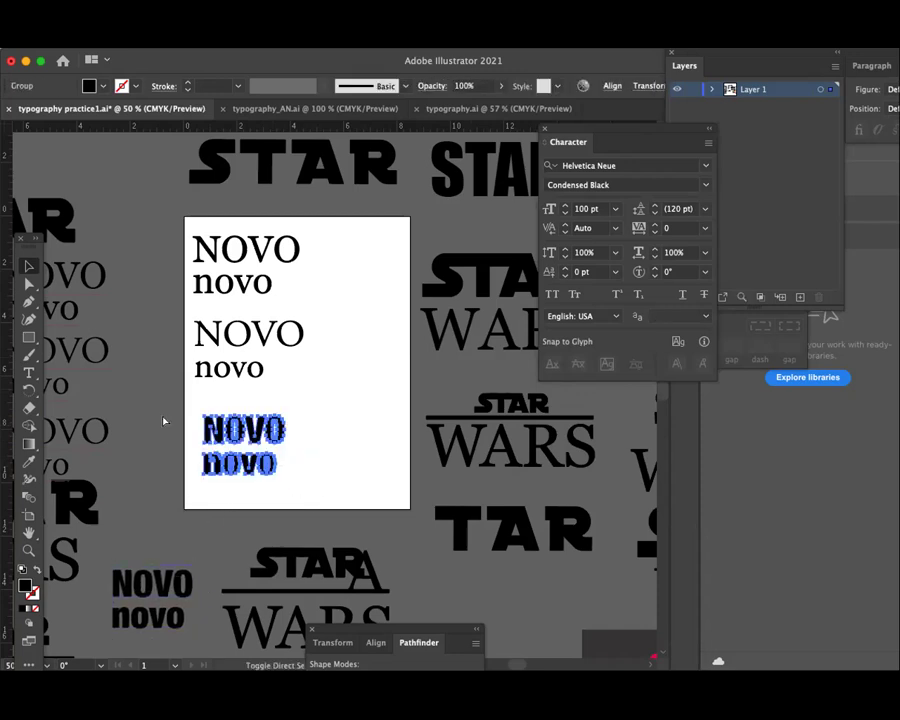
{"action": "left_click", "coordinate": [322, 487]}
{"action": "left_click_drag", "start_coordinate": [322, 487], "coordinate": [193, 430]}
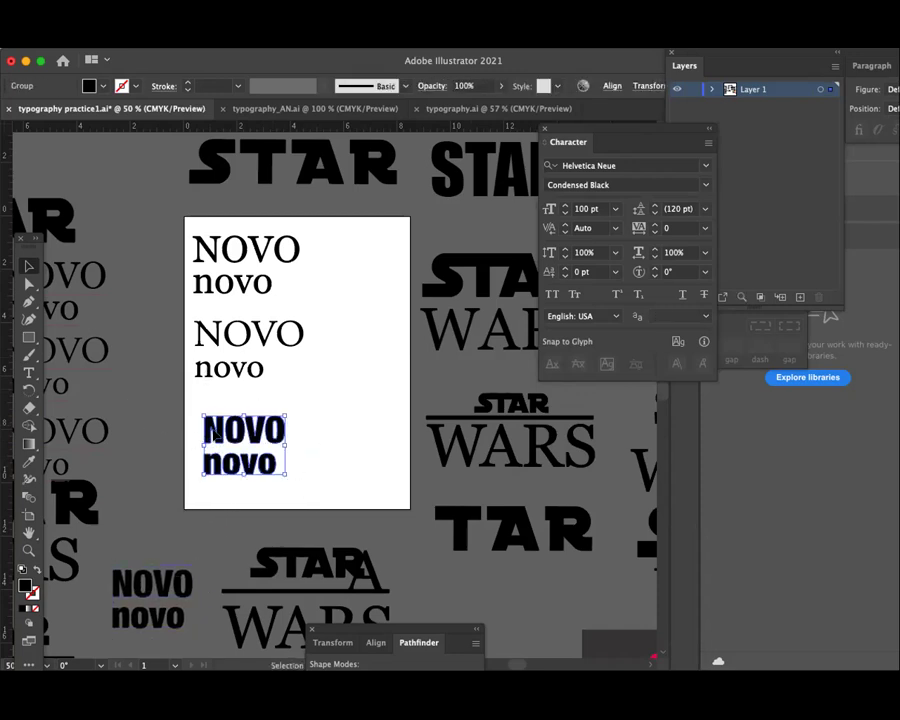
{"action": "left_click_drag", "start_coordinate": [286, 465], "coordinate": [279, 452]}
{"action": "left_click", "coordinate": [321, 472]}
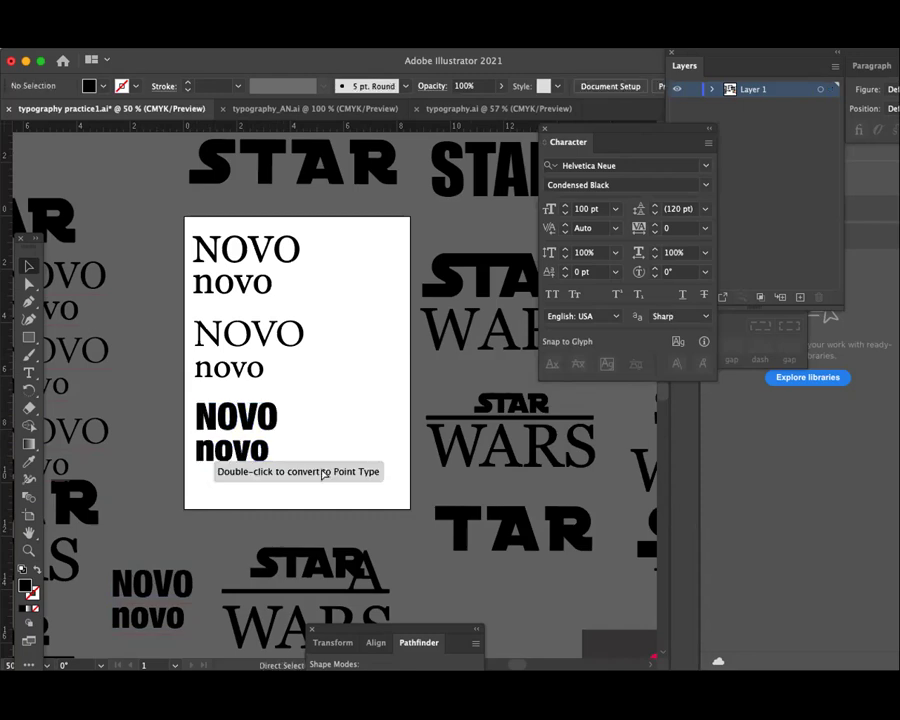
- Check the three pairs' alignment in Outline view, then return to Preview
{"action": "key", "text": "ctrl+y"}
{"action": "left_click_drag", "start_coordinate": [176, 234], "coordinate": [318, 495]}
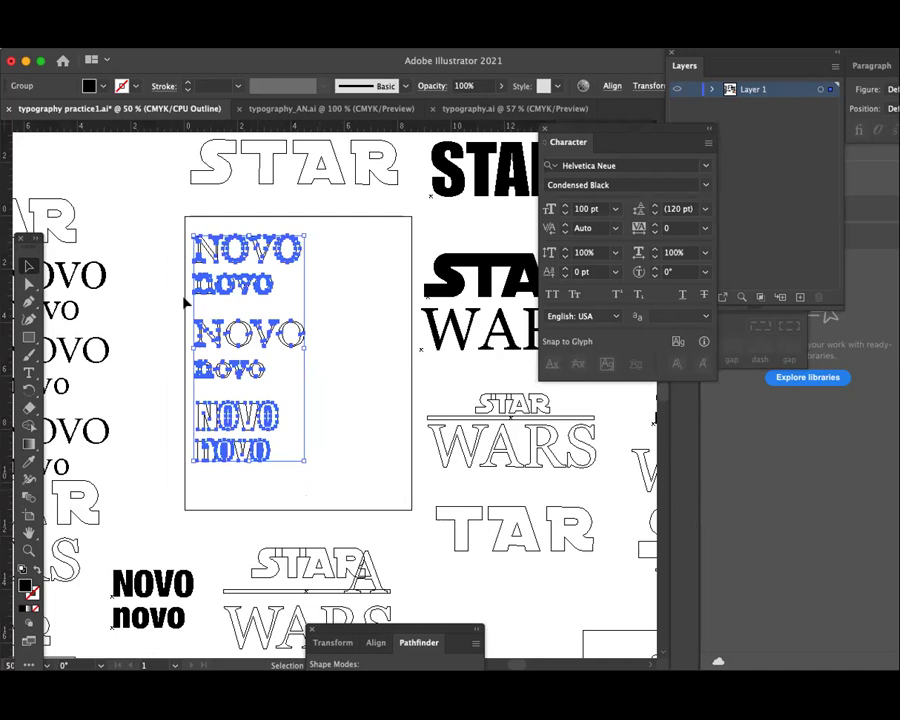
{"action": "left_click_drag", "start_coordinate": [170, 237], "coordinate": [316, 472]}
{"action": "key", "text": "a"}
{"action": "key", "text": "super+y"}
{"action": "key", "text": "super+y"}
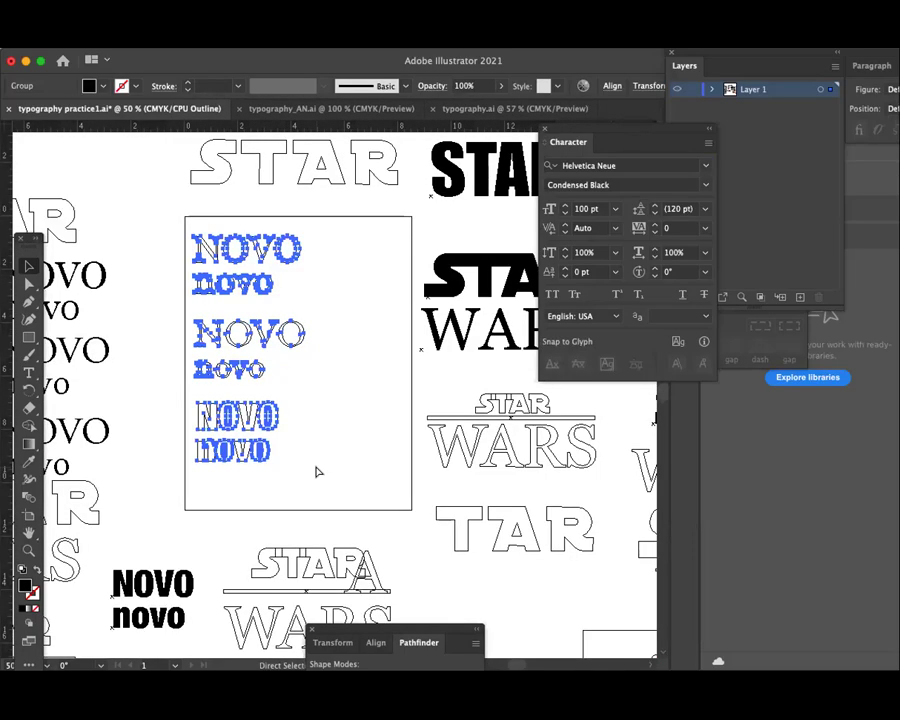
{"action": "key", "text": "super+y"}
{"action": "key", "text": "v"}
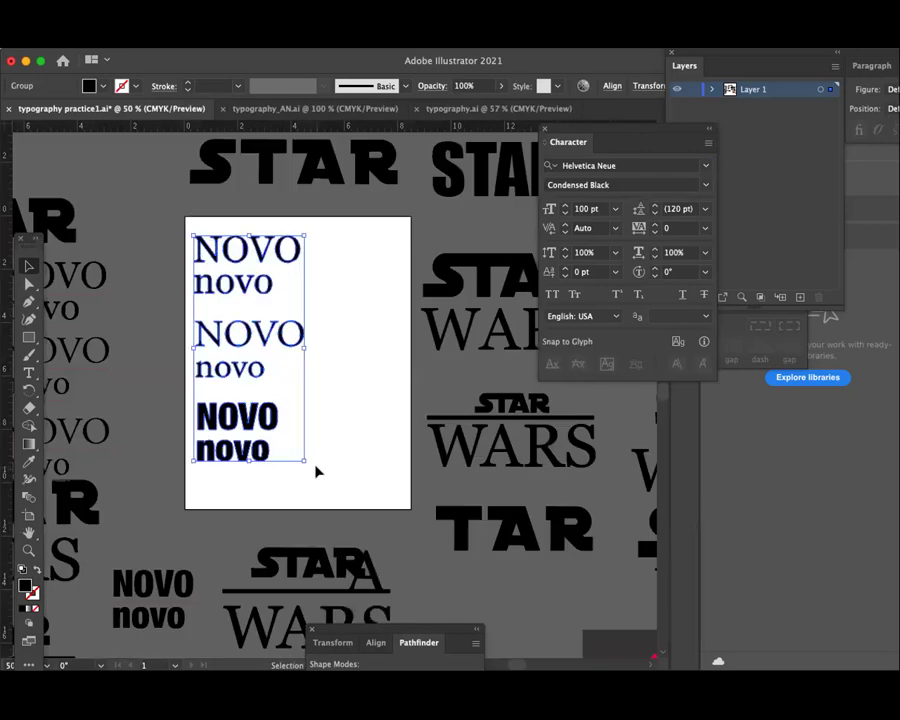
{"action": "left_click", "coordinate": [357, 335]}
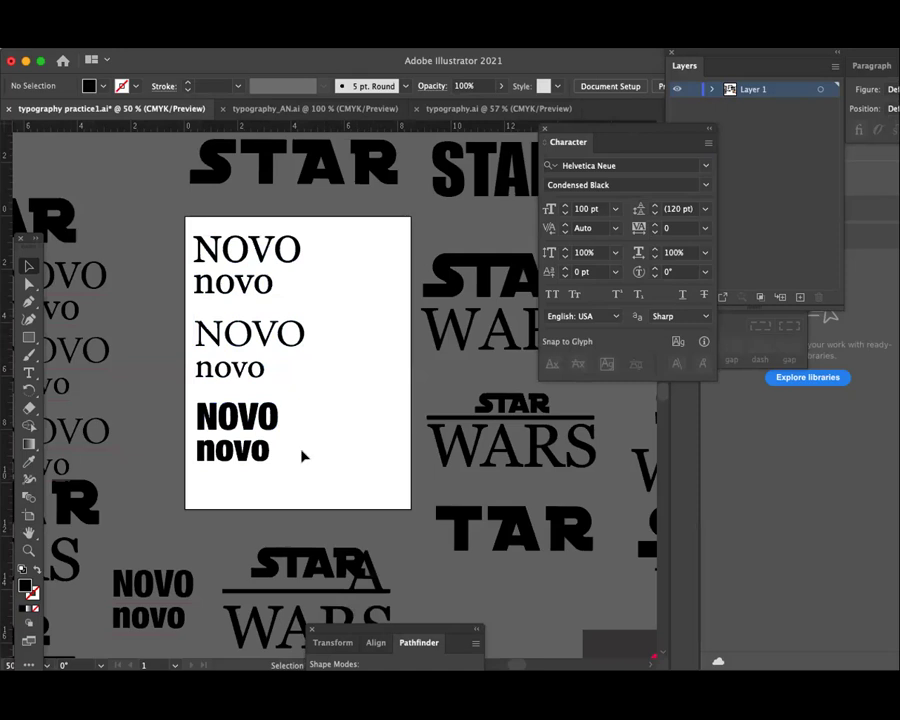
{"action": "left_click", "coordinate": [200, 432]}
{"action": "left_click", "coordinate": [350, 483]}
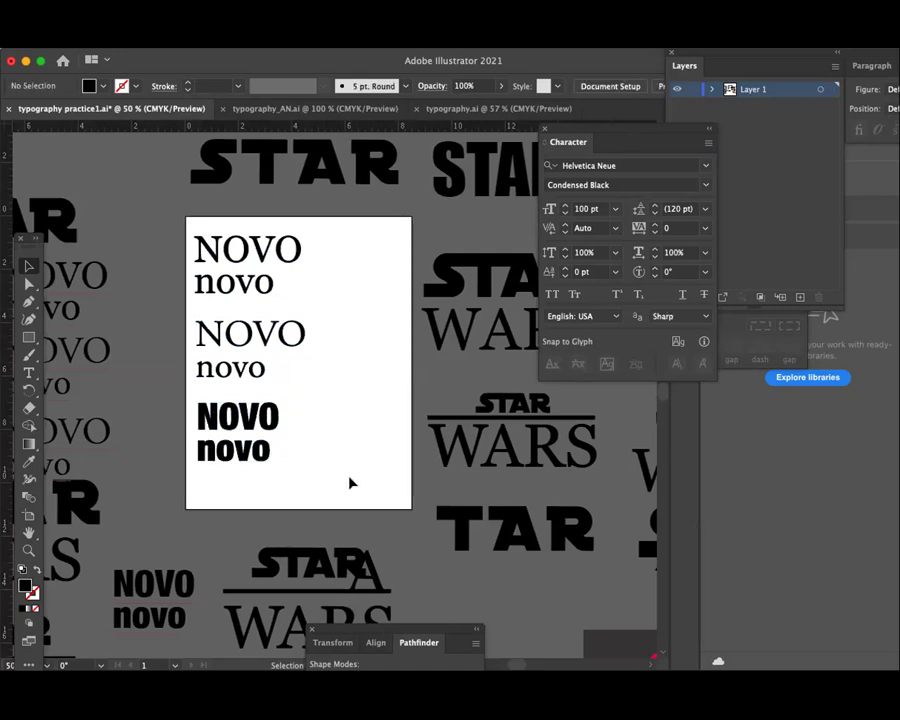
{"action": "key", "text": "super+1"}
- Pan and scroll at 100% so the bold Helvetica NOVO/novo pair fills the view
{"action": "mouse_move", "coordinate": [337, 414]}
{"action": "left_mouse_down"}
{"action": "mouse_move", "coordinate": [426, 453]}
{"action": "mouse_move", "coordinate": [422, 475]}
{"action": "mouse_move", "coordinate": [360, 464]}
{"action": "left_mouse_up"}
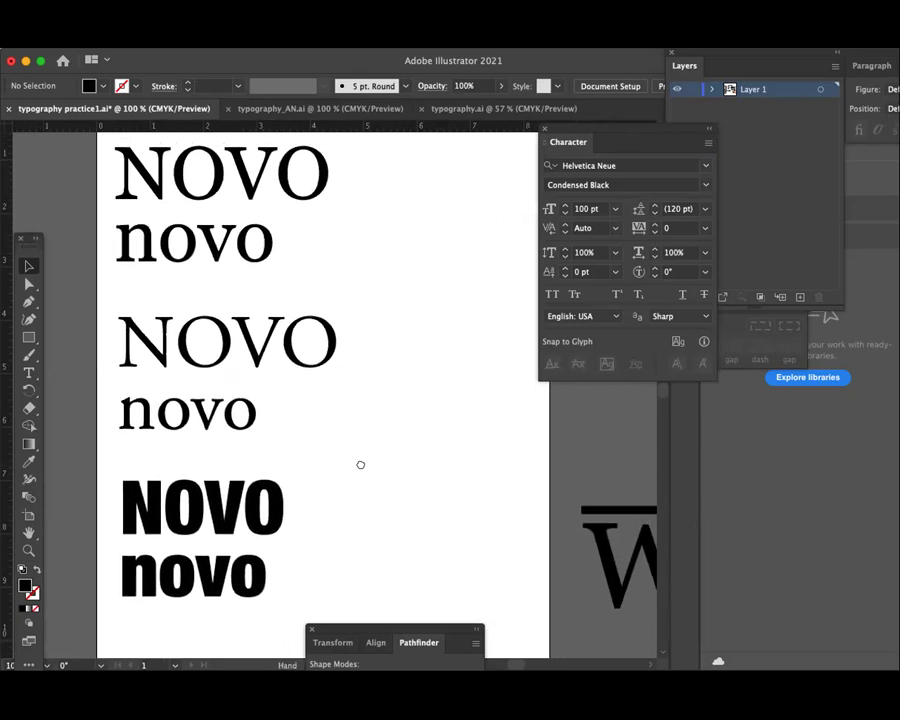
{"action": "scroll", "coordinate": [360, 464], "scroll_direction": "down", "scroll_amount": 5}
{"action": "scroll", "coordinate": [275, 386], "scroll_direction": "down", "scroll_amount": 1}
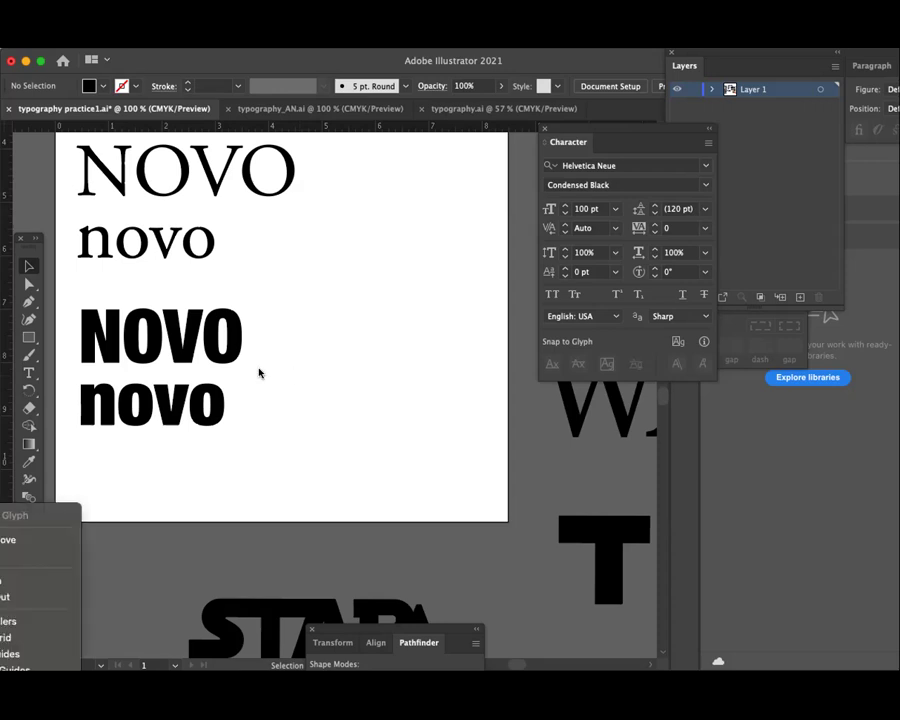
- Option-drag a copy of the bold uppercase NOVO to its right on the same line
{"action": "left_click", "coordinate": [120, 335]}
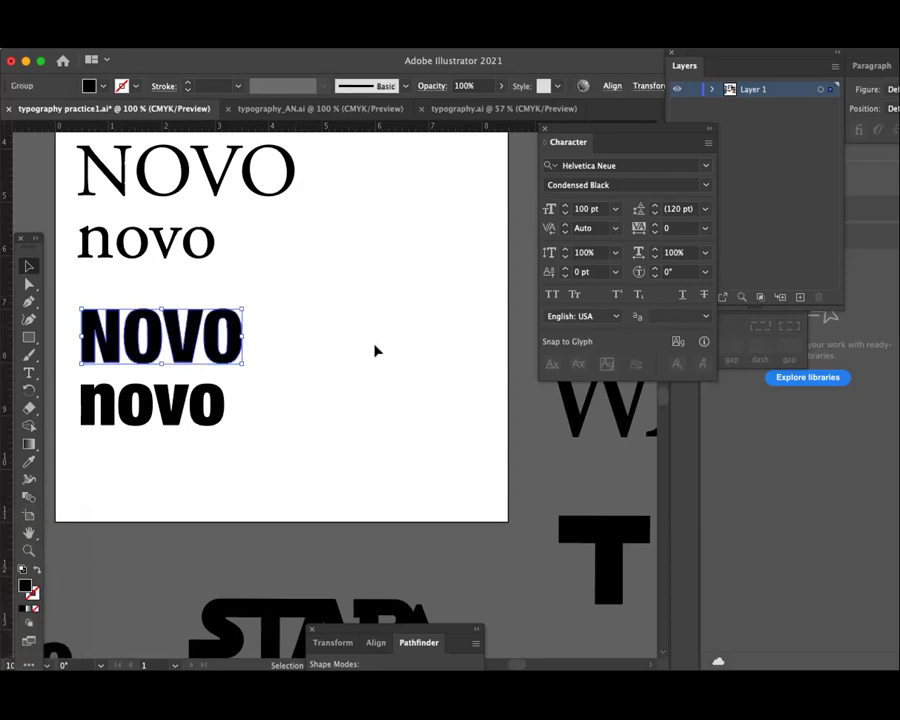
{"action": "left_click", "coordinate": [321, 372]}
{"action": "left_click_drag", "start_coordinate": [302, 372], "coordinate": [80, 316]}
{"action": "left_click_drag", "start_coordinate": [138, 360], "coordinate": [305, 370]}
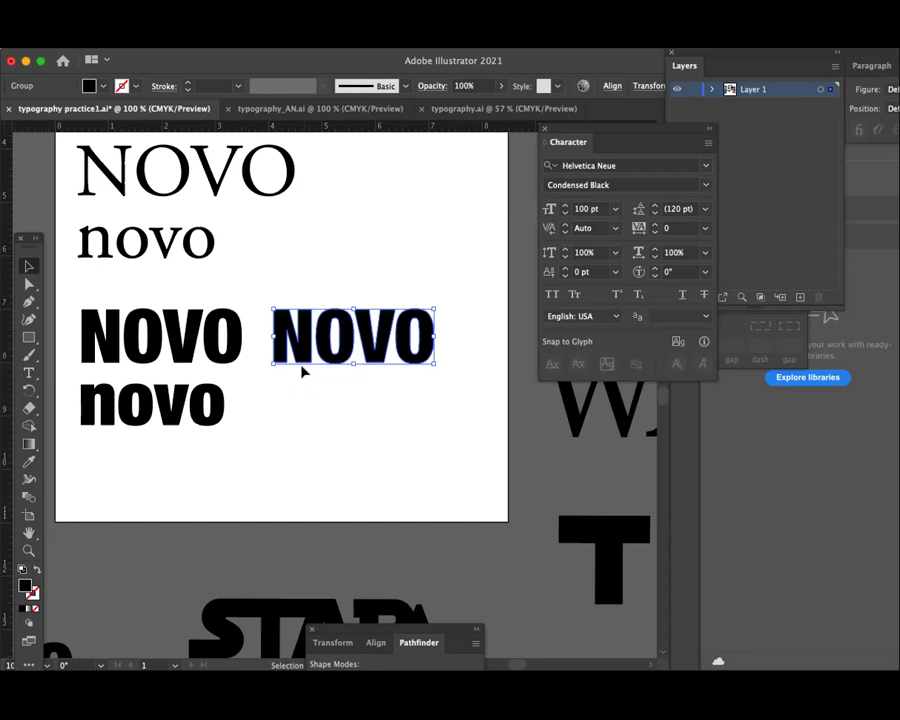
- Zoom in and out to check the new NOVO copy's placement
{"action": "scroll", "coordinate": [303, 371], "scroll_direction": "down", "scroll_amount": 2}
{"action": "scroll", "coordinate": [303, 371], "scroll_direction": "down", "scroll_amount": 3}
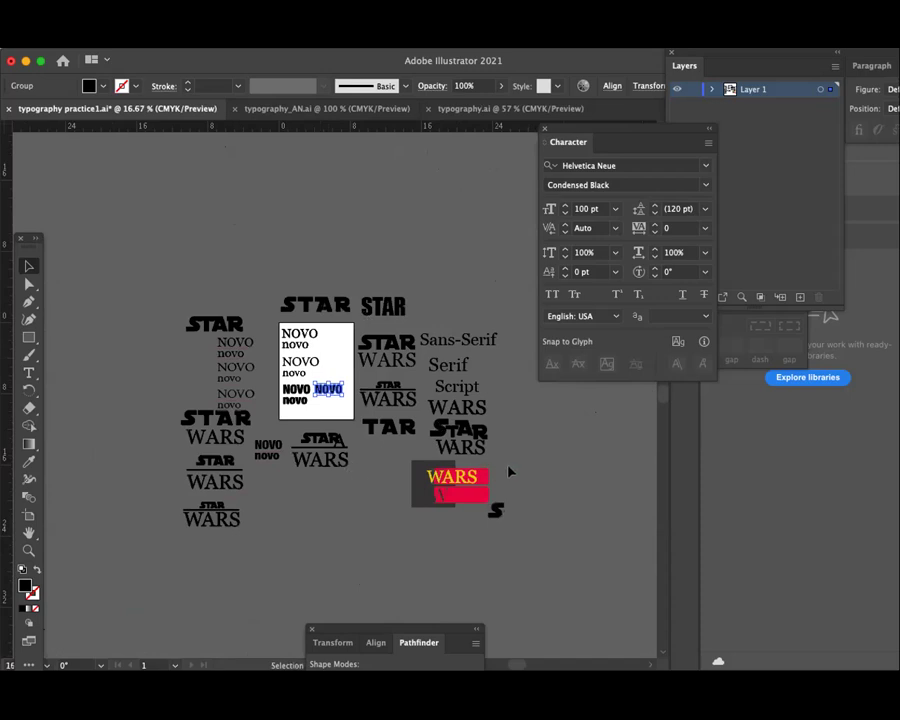
{"action": "key", "text": "ctrl+equal"}
{"action": "key", "text": "ctrl+equal"}
{"action": "key", "text": "ctrl+equal"}
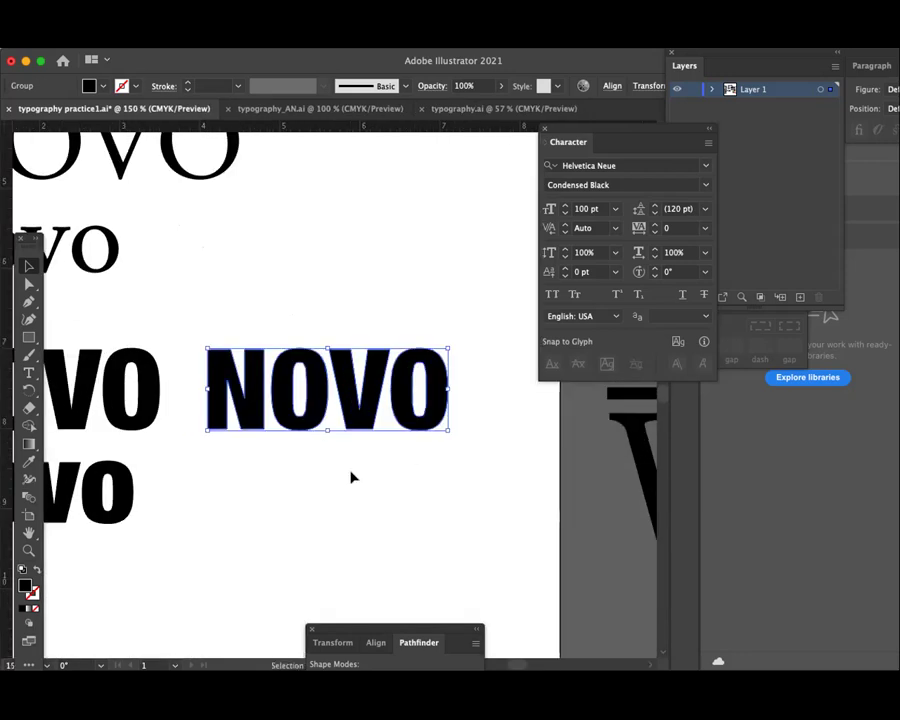
{"action": "scroll", "coordinate": [350, 477], "scroll_direction": "down", "scroll_amount": 3}
{"action": "key", "text": "ctrl+minus"}
{"action": "key", "text": "ctrl+minus"}
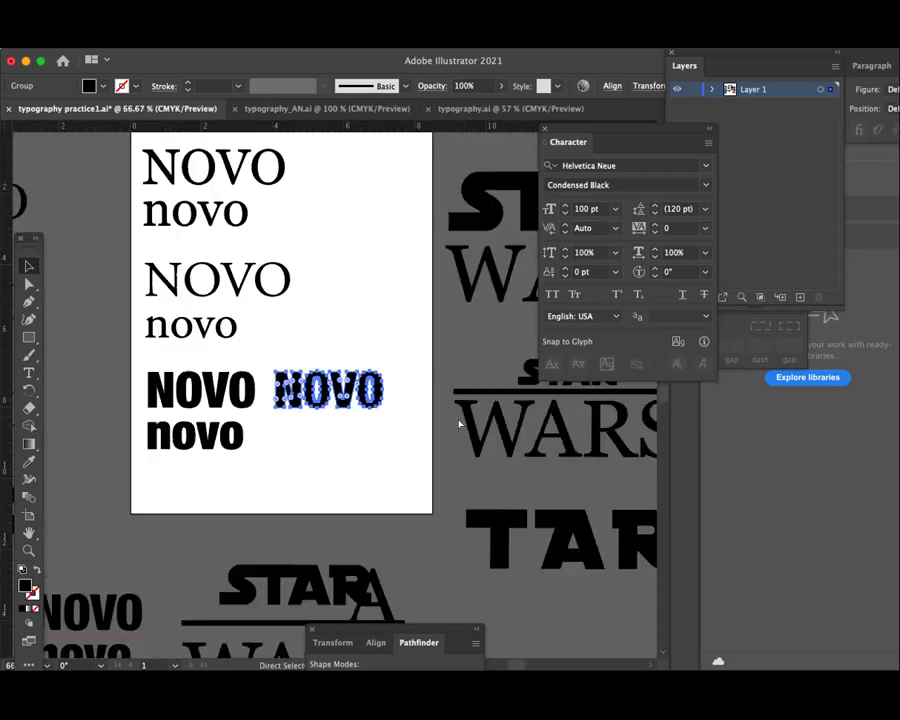
{"action": "scroll", "coordinate": [330, 455], "scroll_direction": "left", "scroll_amount": 3}
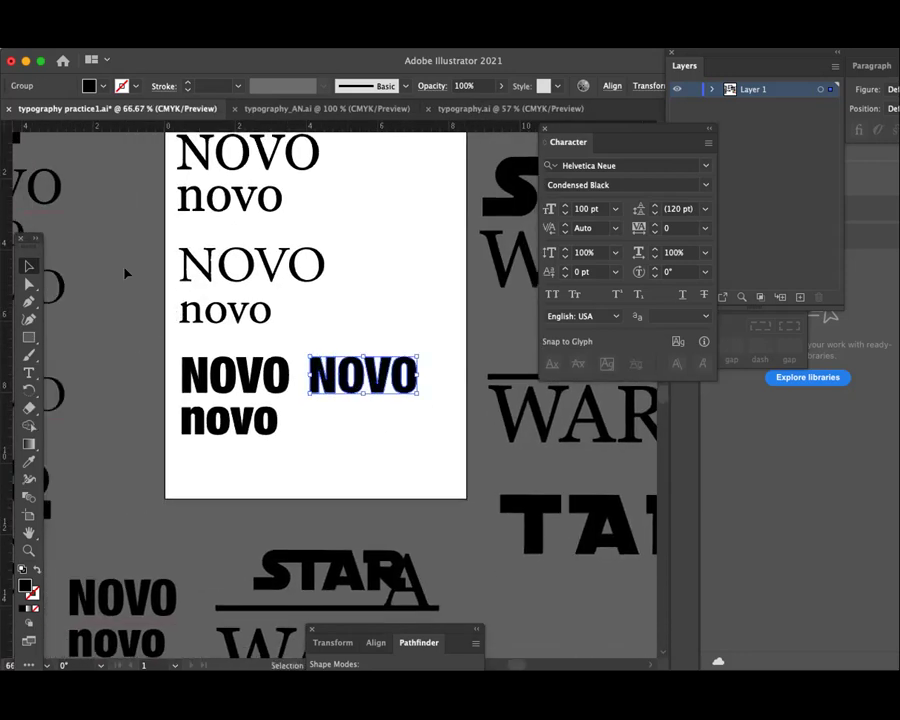
{"action": "left_click", "coordinate": [398, 456]}
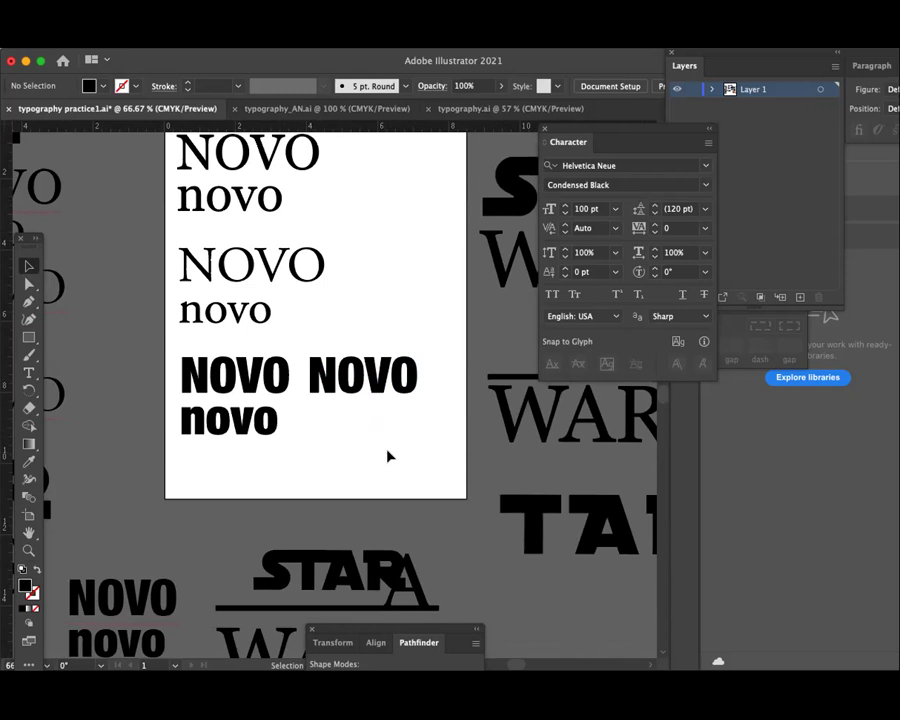
{"action": "key", "text": "ctrl+equal"}
{"action": "key", "text": "ctrl+equal"}
{"action": "left_click_drag", "start_coordinate": [378, 452], "coordinate": [462, 409]}
- Option-Shift-drag a copy of the right-hand NOVO straight down, level with the lowercase novo
{"action": "left_click", "coordinate": [233, 345]}
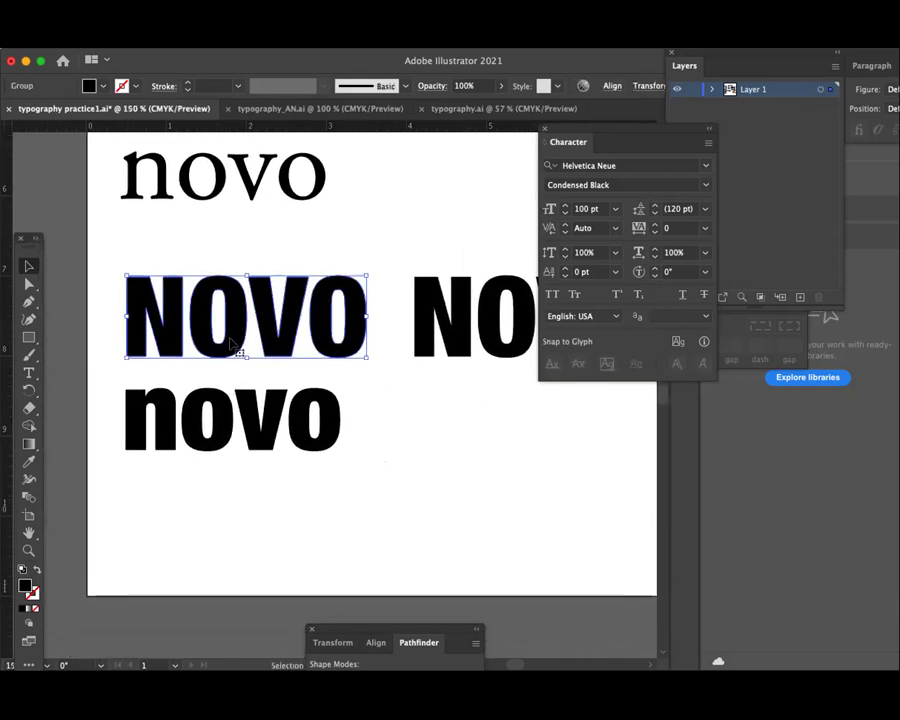
{"action": "left_click", "coordinate": [225, 436]}
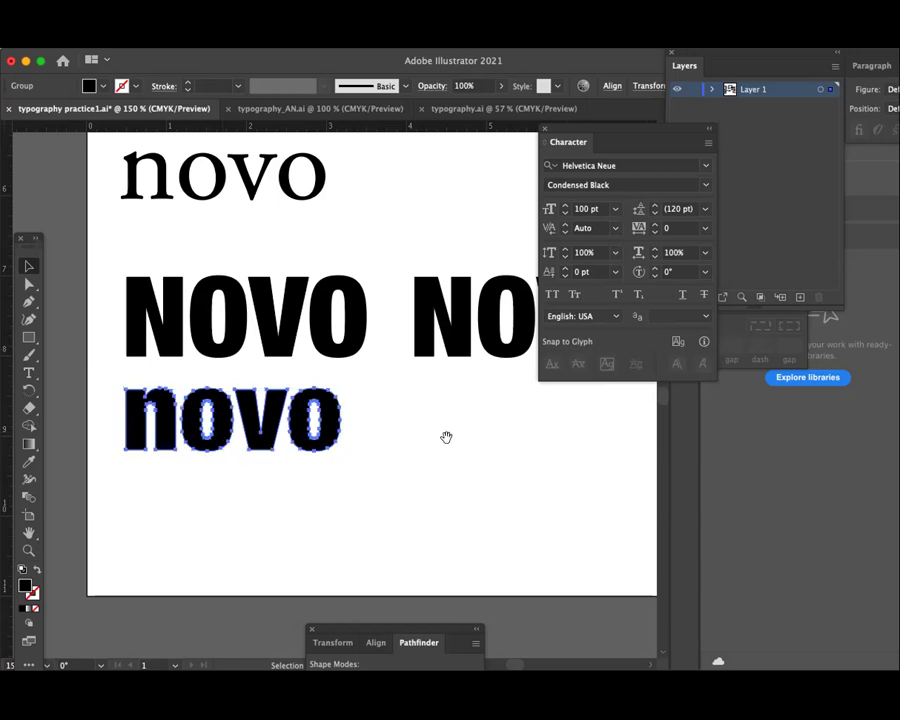
{"action": "left_click_drag", "start_coordinate": [446, 436], "coordinate": [331, 399]}
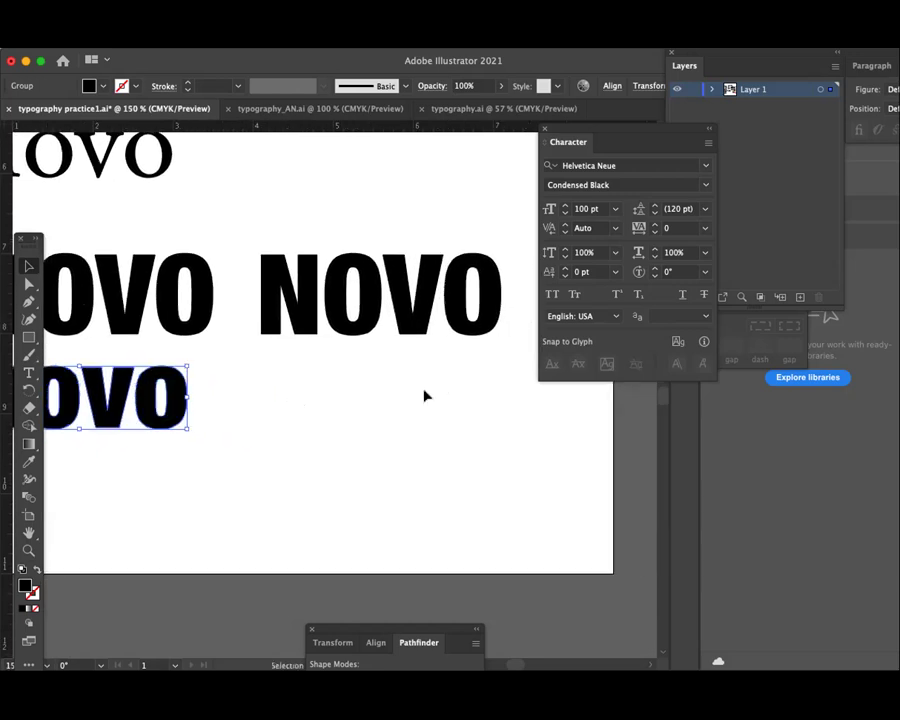
{"action": "mouse_move", "coordinate": [488, 372]}
{"action": "left_mouse_down"}
{"action": "mouse_move", "coordinate": [236, 292]}
{"action": "mouse_move", "coordinate": [318, 418]}
{"action": "left_mouse_up"}
{"action": "mouse_move", "coordinate": [278, 487]}
{"action": "left_mouse_down"}
{"action": "mouse_move", "coordinate": [326, 471]}
{"action": "mouse_move", "coordinate": [372, 471]}
{"action": "left_mouse_up"}
{"action": "left_click", "coordinate": [398, 414]}
- Ungroup the lower right NOVO and make an outlined, ungrouped copy of the lowercase novo
{"action": "right_click", "coordinate": [106, 300]}
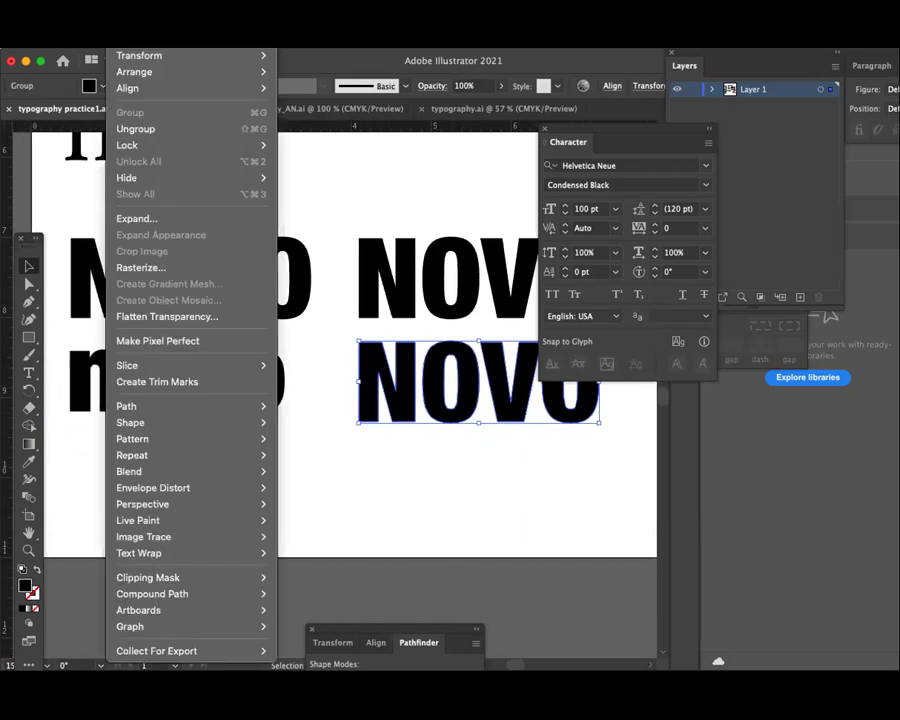
{"action": "left_click", "coordinate": [150, 126]}
{"action": "left_click", "coordinate": [130, 437]}
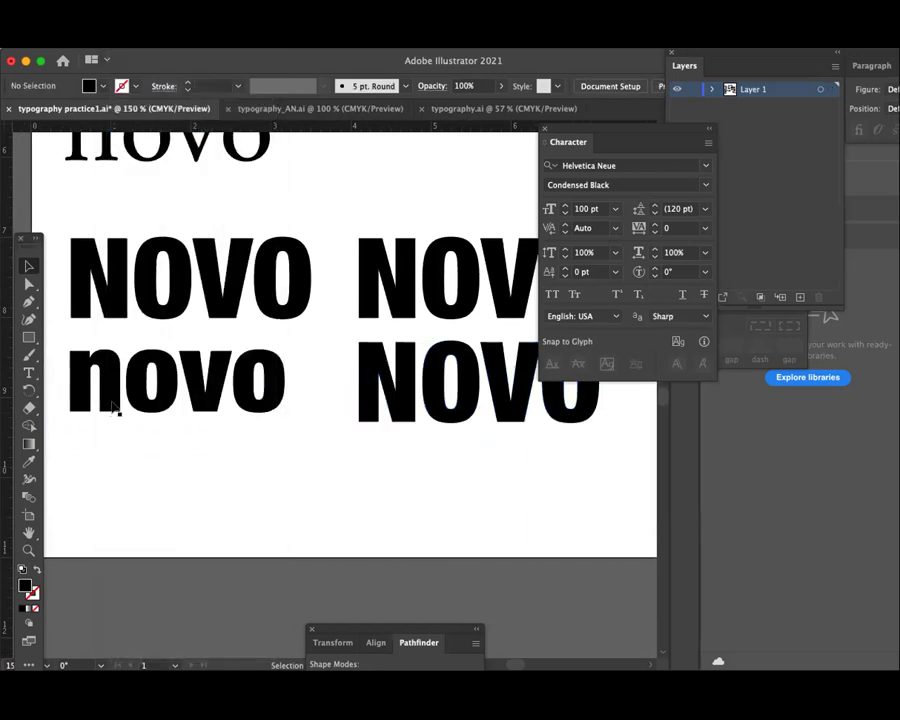
{"action": "left_click", "coordinate": [119, 414]}
{"action": "left_click_drag", "start_coordinate": [120, 415], "coordinate": [125, 495]}
{"action": "key", "text": "ctrl+shift+o"}
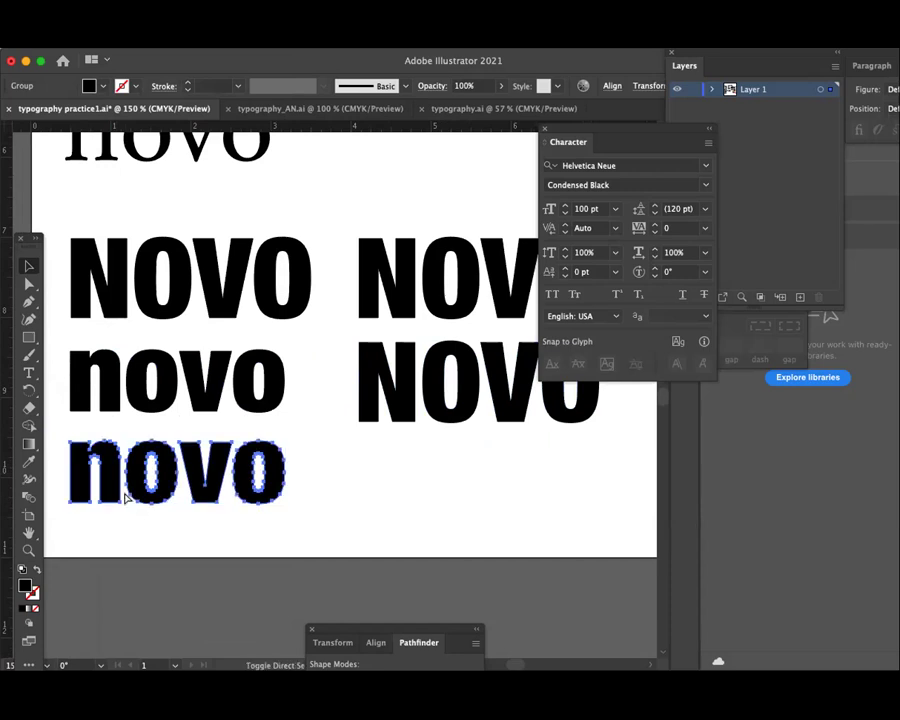
{"action": "right_click", "coordinate": [106, 470]}
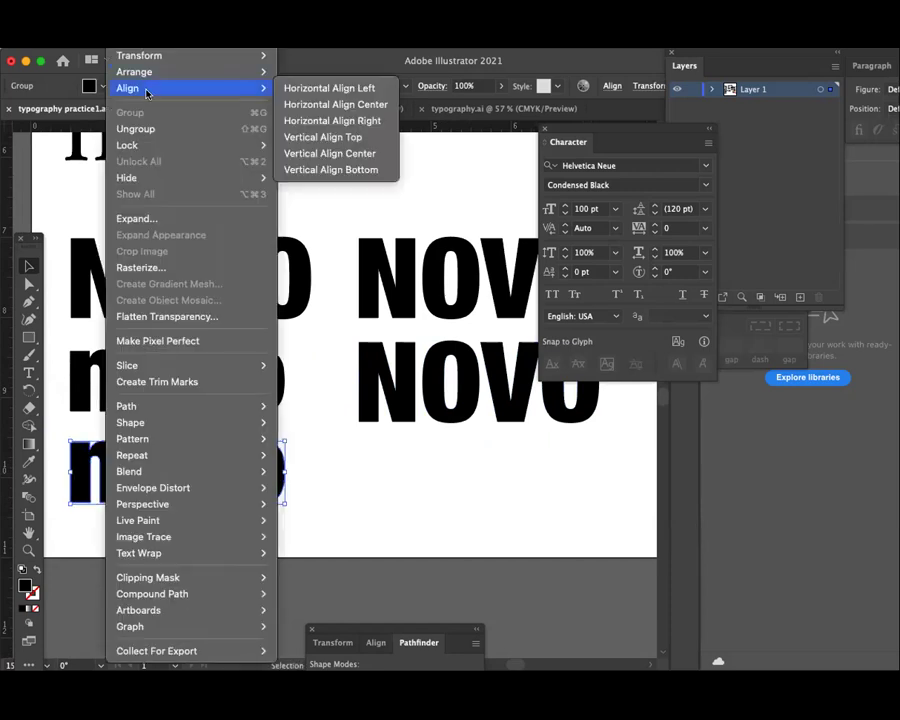
{"action": "left_click", "coordinate": [148, 130]}
{"action": "left_click", "coordinate": [250, 533]}
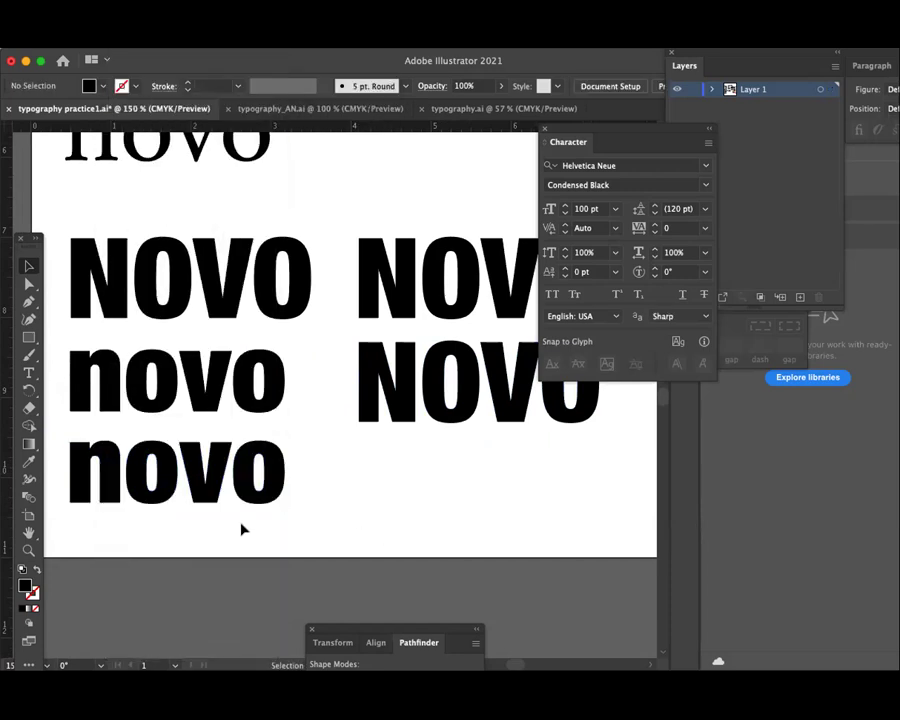
- Delete the capital N and move the outlined n in front of OVO
{"action": "left_click", "coordinate": [378, 408]}
{"action": "key", "text": "Delete"}
{"action": "key", "text": "backslash"}
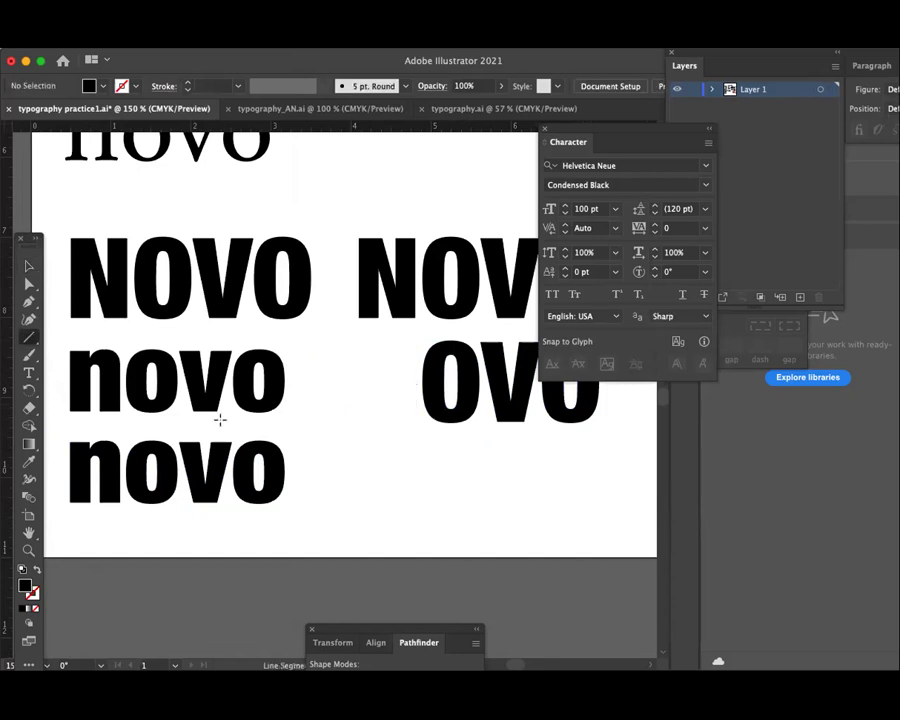
{"action": "left_click", "coordinate": [29, 266]}
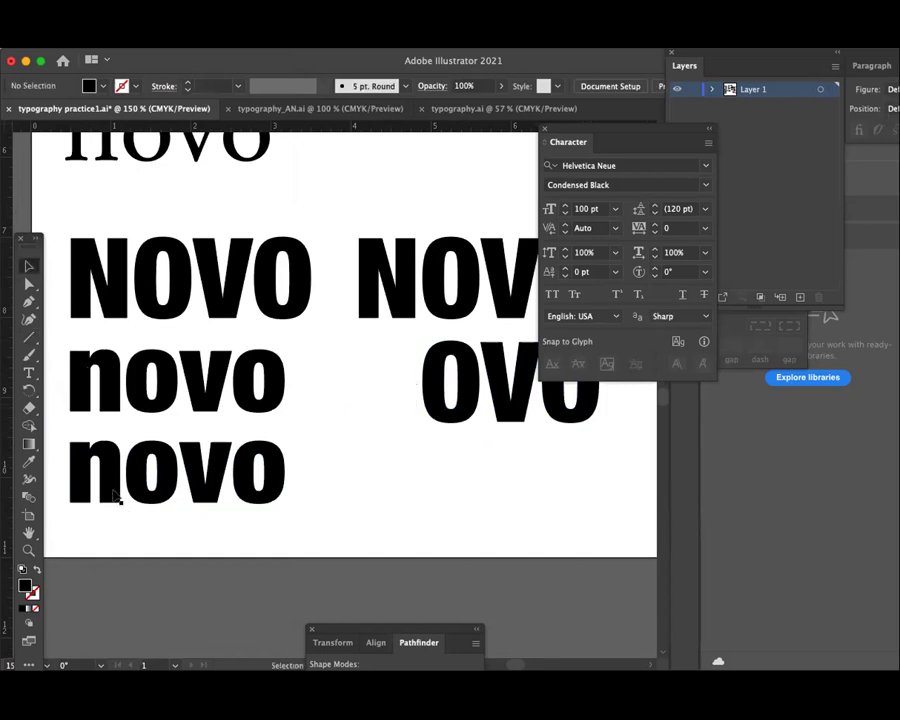
{"action": "left_click_drag", "start_coordinate": [116, 496], "coordinate": [400, 398]}
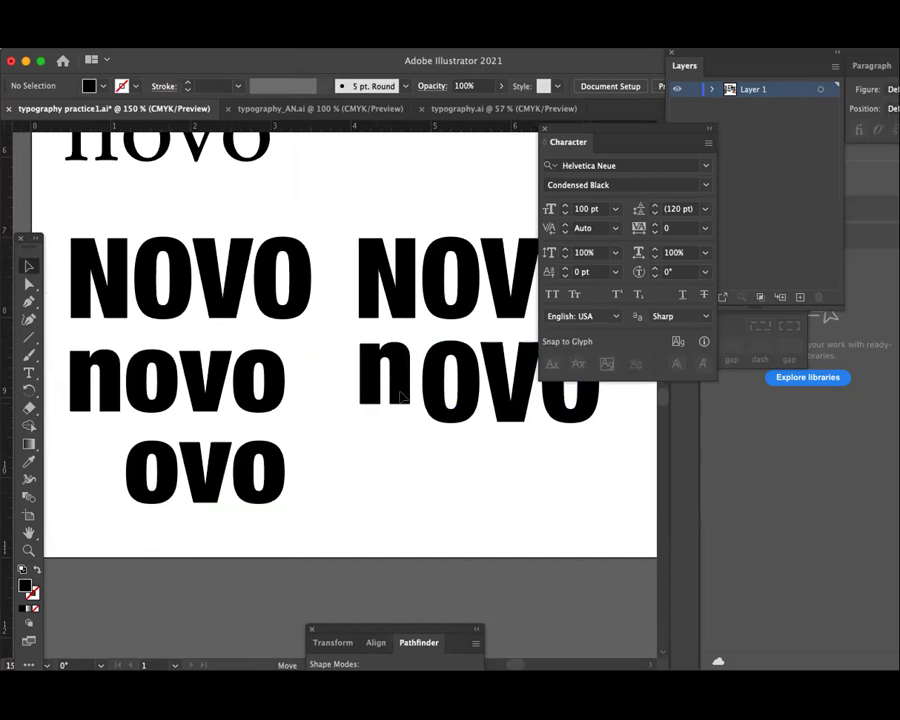
{"action": "left_click", "coordinate": [398, 395]}
{"action": "scroll", "coordinate": [368, 394], "scroll_direction": "down", "scroll_amount": 2}
{"action": "scroll", "coordinate": [368, 394], "scroll_direction": "right", "scroll_amount": 3}
- Scale the lowercase n up until it matches the height of the OVO letters
{"action": "mouse_move", "coordinate": [345, 367]}
{"action": "left_mouse_down"}
{"action": "mouse_move", "coordinate": [356, 410]}
{"action": "mouse_move", "coordinate": [338, 375]}
{"action": "left_mouse_up"}
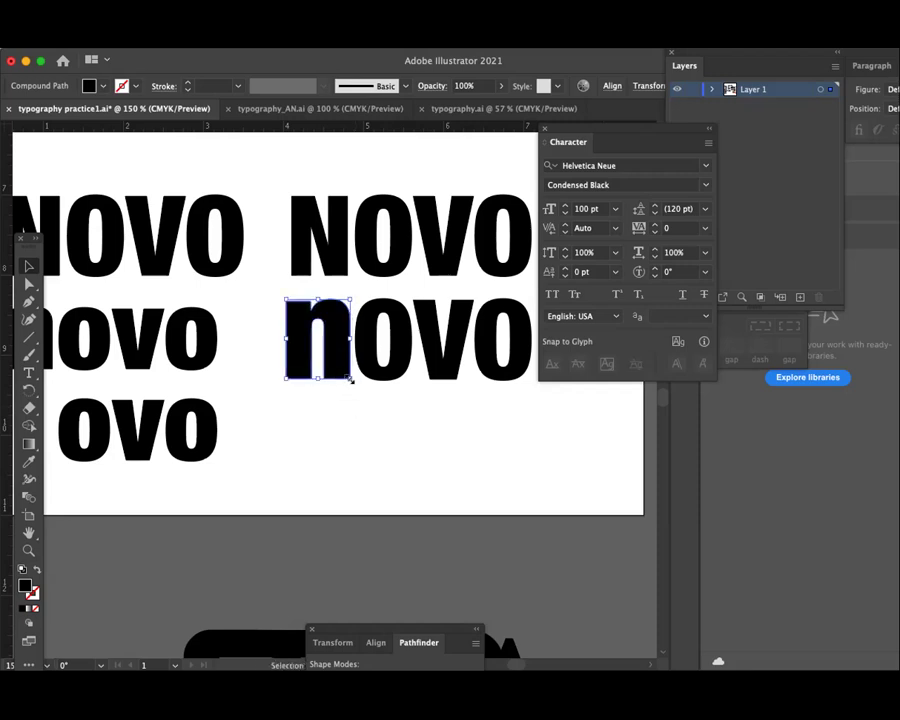
{"action": "mouse_move", "coordinate": [348, 380]}
{"action": "left_mouse_down"}
{"action": "mouse_move", "coordinate": [342, 373]}
{"action": "mouse_move", "coordinate": [350, 381]}
{"action": "left_mouse_up"}
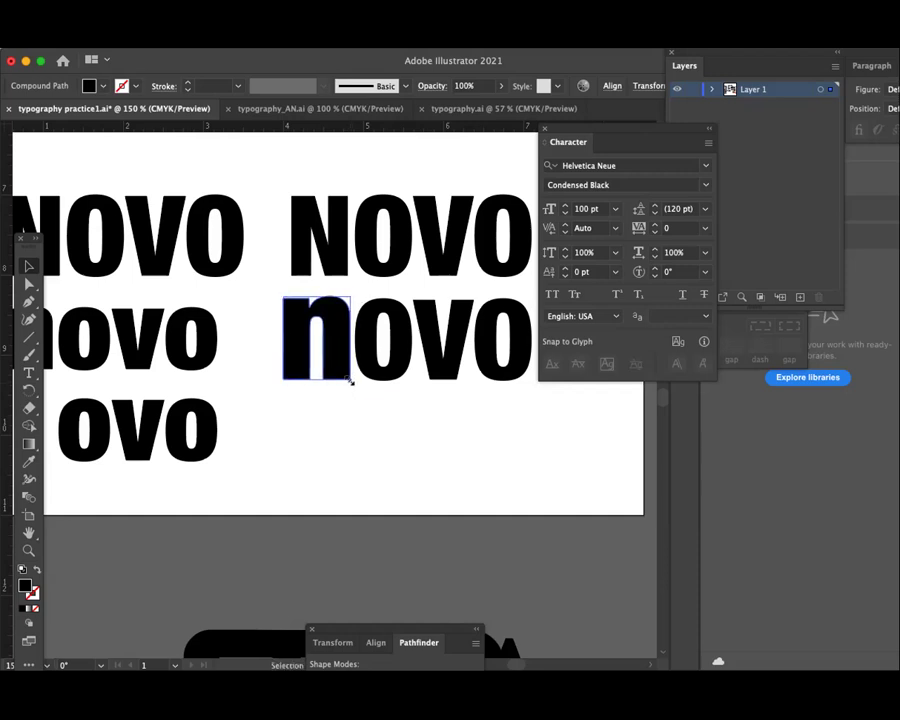
{"action": "left_click", "coordinate": [353, 335]}
- Drag two horizontal ruler guides to the baseline and top of the lowercase novo
{"action": "left_click_drag", "start_coordinate": [338, 128], "coordinate": [437, 380]}
{"action": "left_click_drag", "start_coordinate": [383, 129], "coordinate": [443, 300]}
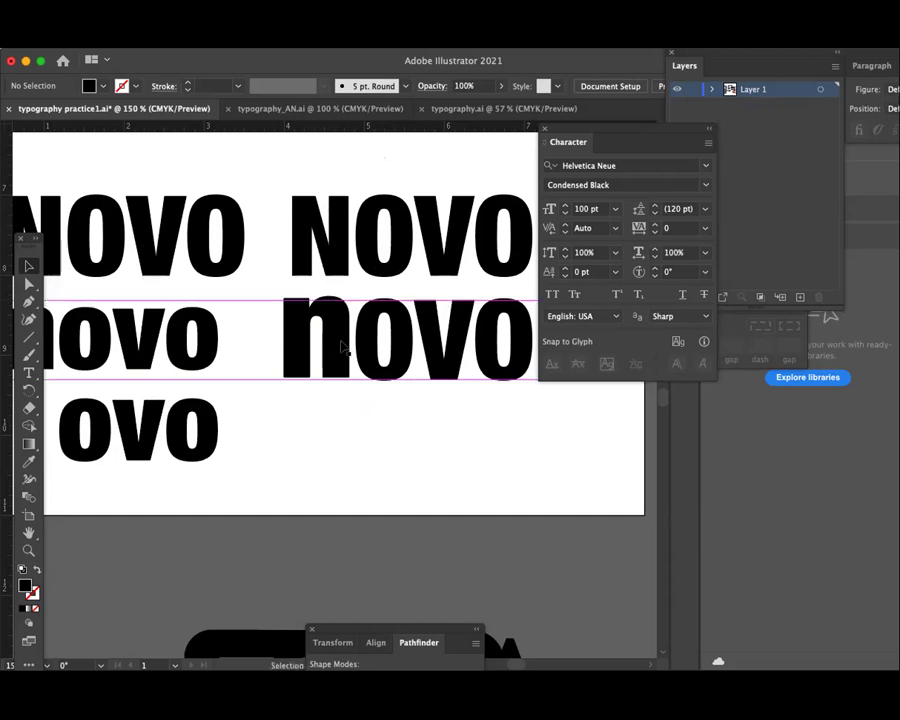
{"action": "left_click_drag", "start_coordinate": [343, 344], "coordinate": [344, 349]}
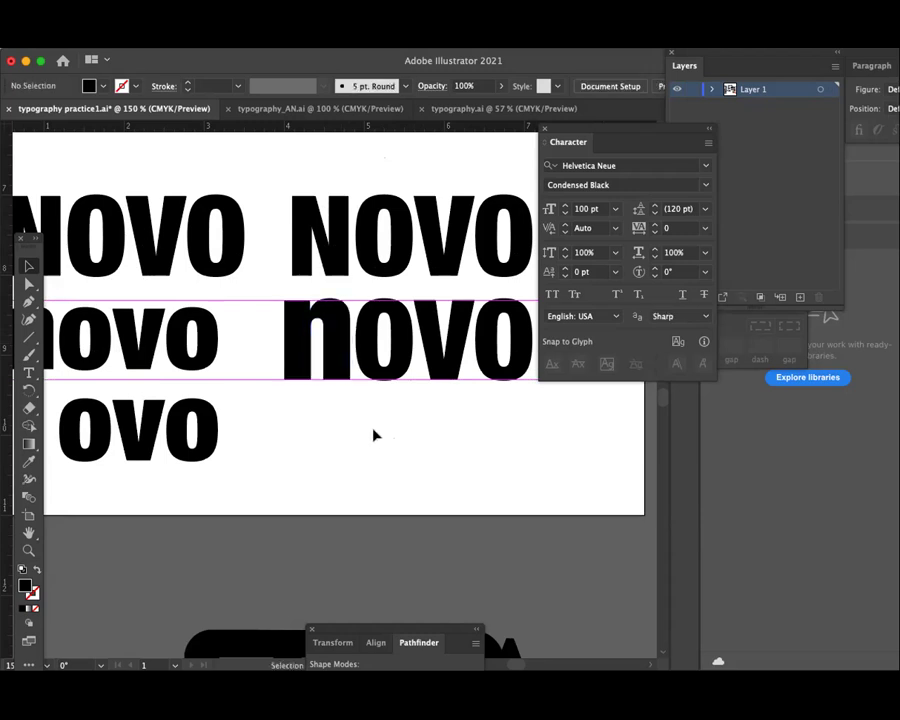
{"action": "key", "text": "ctrl+minus"}
{"action": "key", "text": "ctrl+minus"}
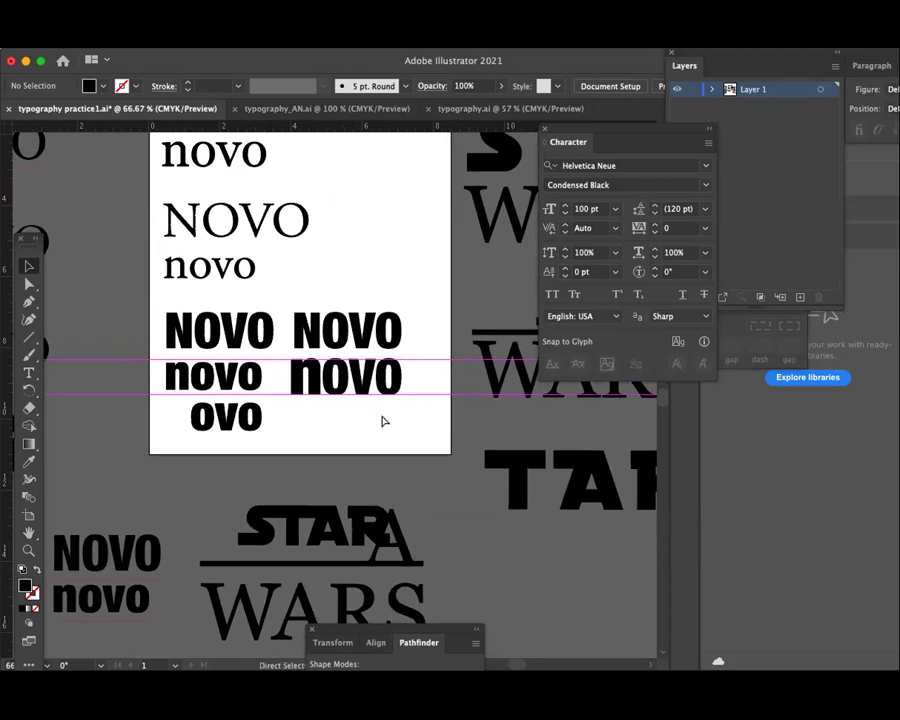
- Alt-drag a copy of the uppercase NOVO up into the empty space above the original
{"action": "key", "text": "ctrl+plus"}
{"action": "key", "text": "ctrl+plus"}
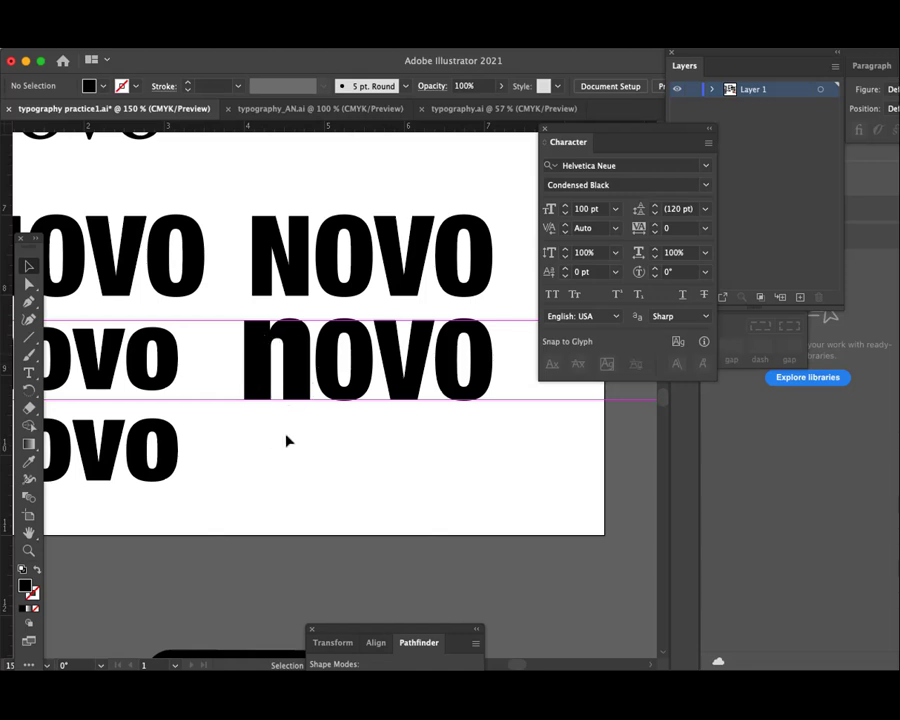
{"action": "left_click", "coordinate": [297, 369]}
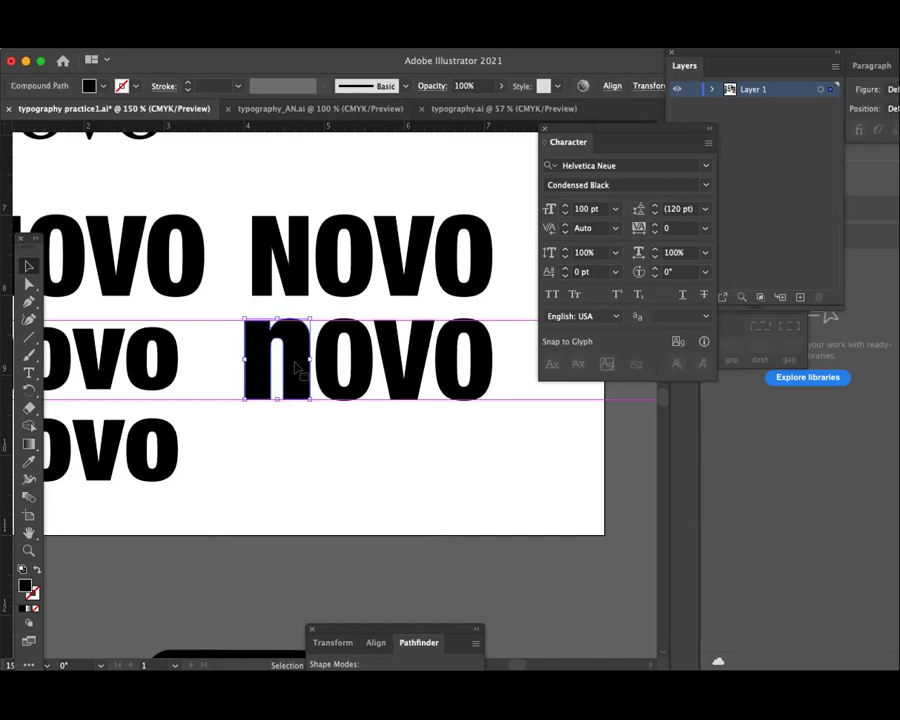
{"action": "left_click", "coordinate": [326, 432]}
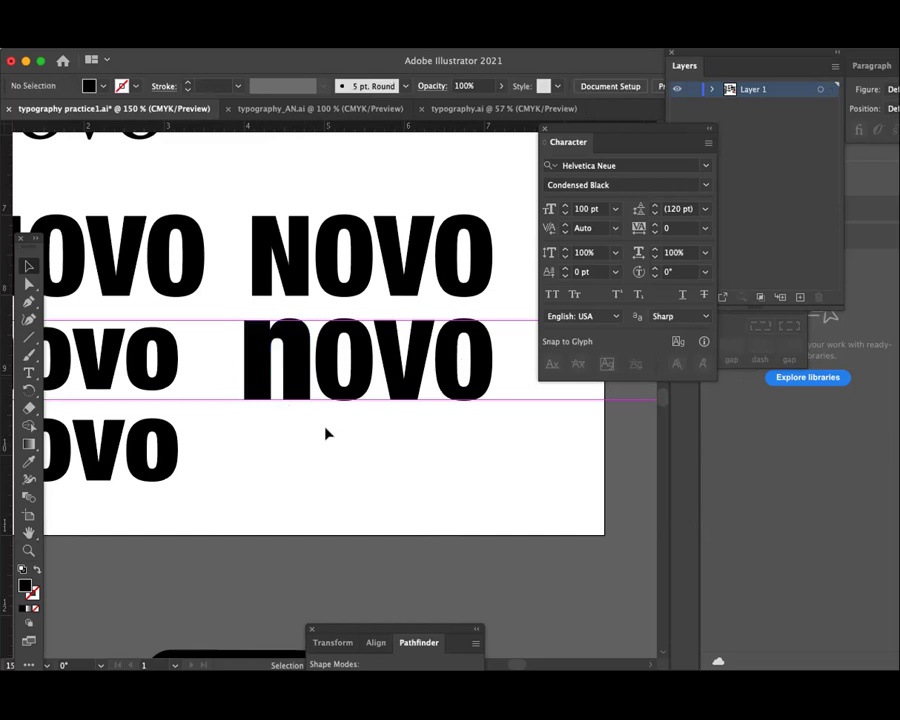
{"action": "mouse_move", "coordinate": [342, 436]}
{"action": "left_mouse_down"}
{"action": "mouse_move", "coordinate": [368, 387]}
{"action": "mouse_move", "coordinate": [309, 436]}
{"action": "left_mouse_up"}
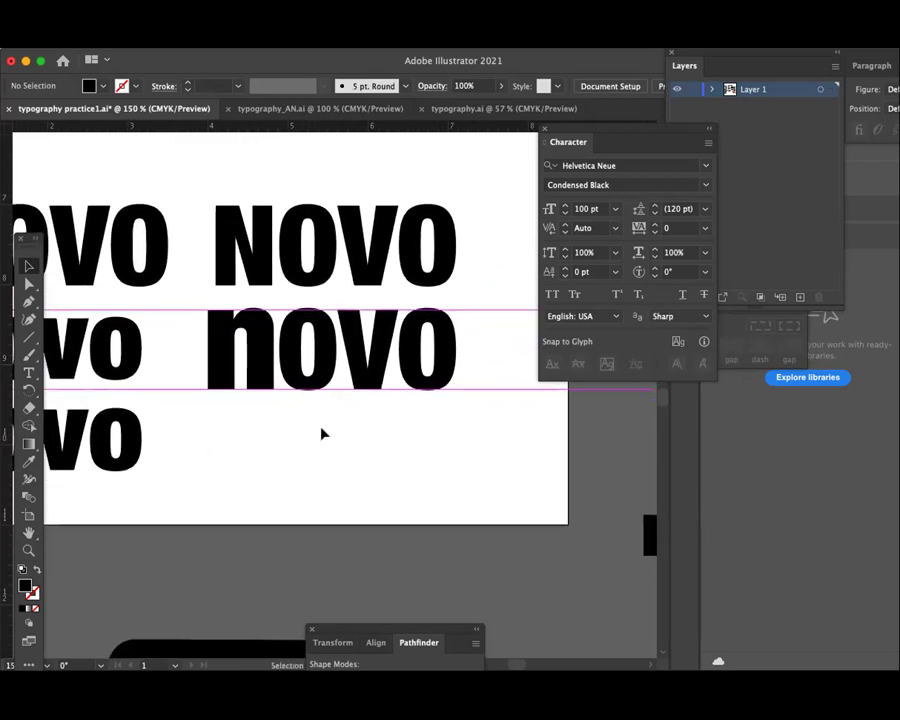
{"action": "left_click_drag", "start_coordinate": [459, 263], "coordinate": [460, 402]}
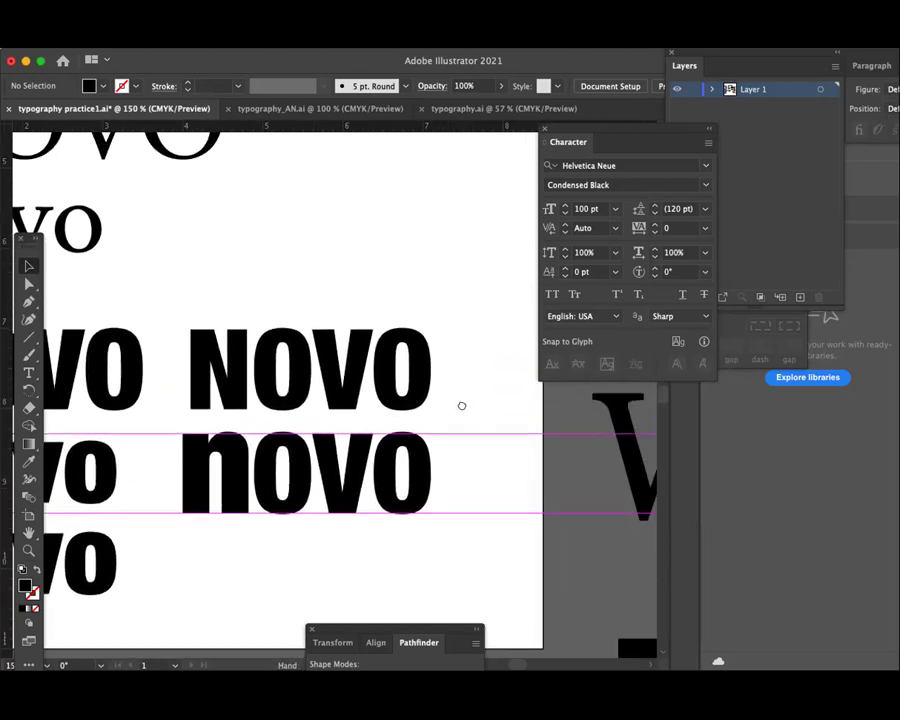
{"action": "left_click_drag", "start_coordinate": [238, 370], "coordinate": [248, 254]}
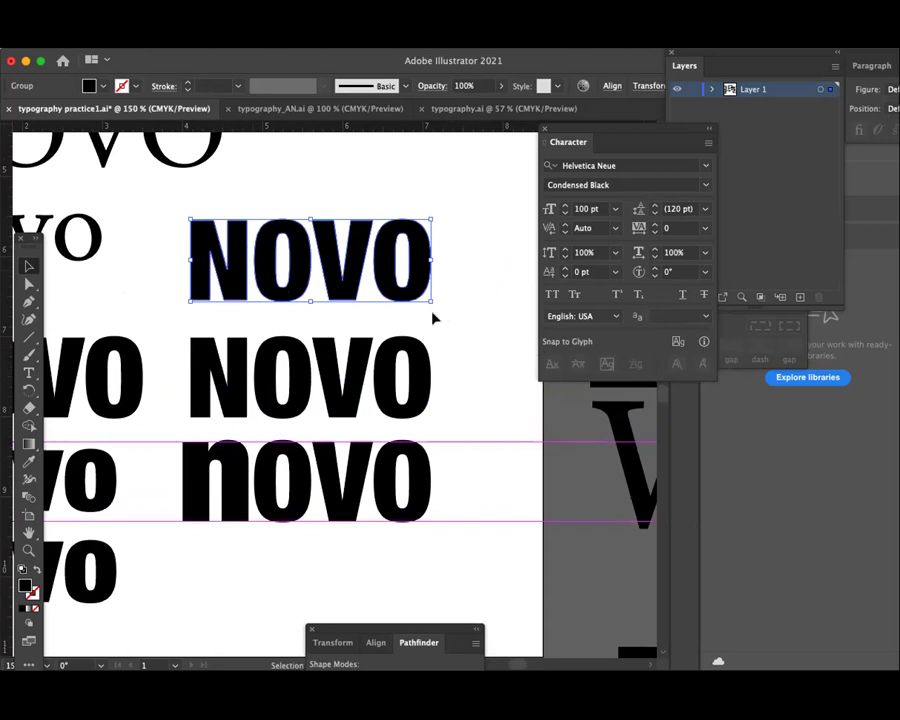
- Ungroup the top NOVO copy with Object > Ungroup so its letters are separate
{"action": "left_click", "coordinate": [460, 320]}
{"action": "left_click", "coordinate": [236, 287]}
{"action": "left_click", "coordinate": [130, 40]}
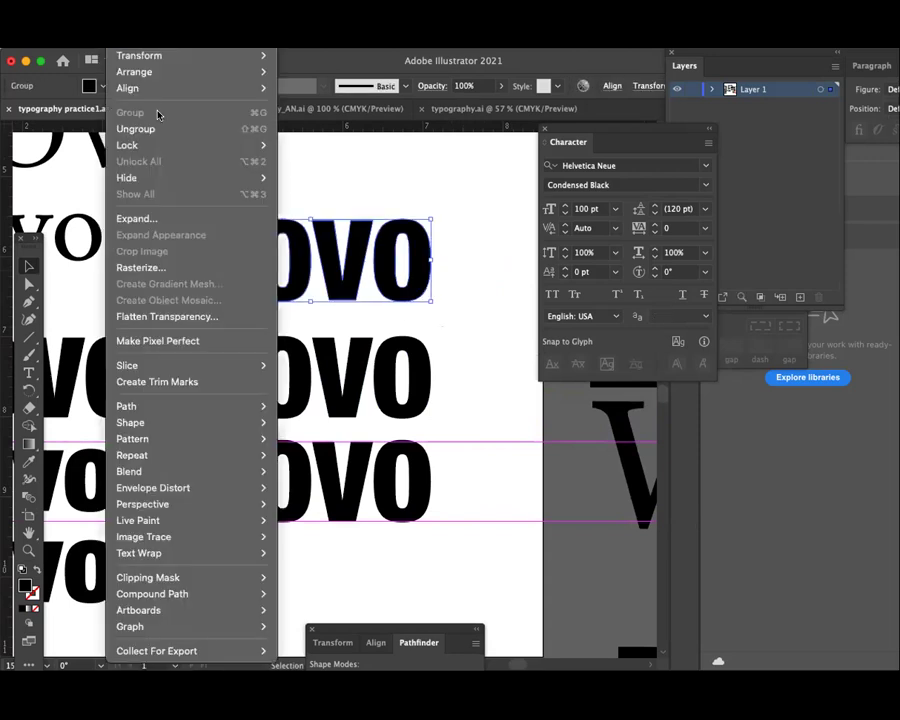
{"action": "left_click", "coordinate": [254, 128]}
{"action": "left_click", "coordinate": [314, 204]}
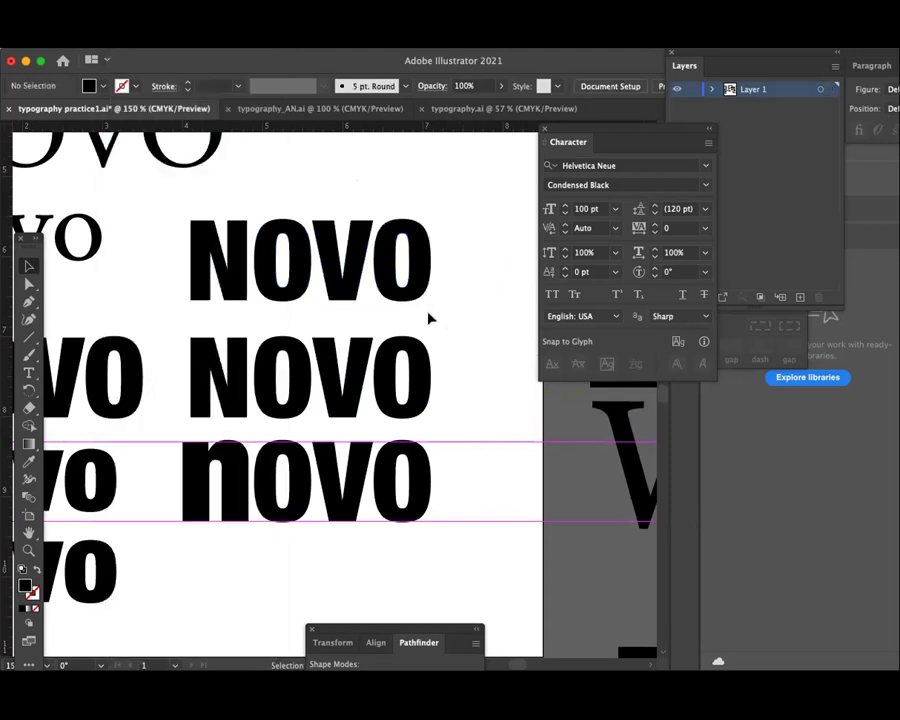
{"action": "left_click", "coordinate": [240, 295]}
{"action": "left_click", "coordinate": [300, 205]}
{"action": "left_click", "coordinate": [458, 277]}
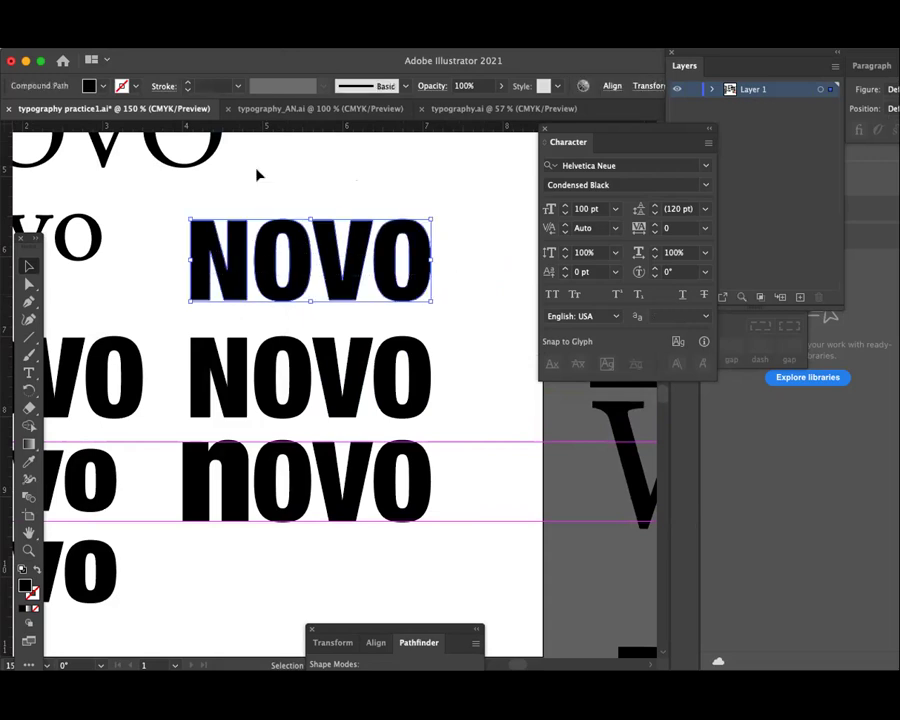
{"action": "left_click", "coordinate": [107, 39]}
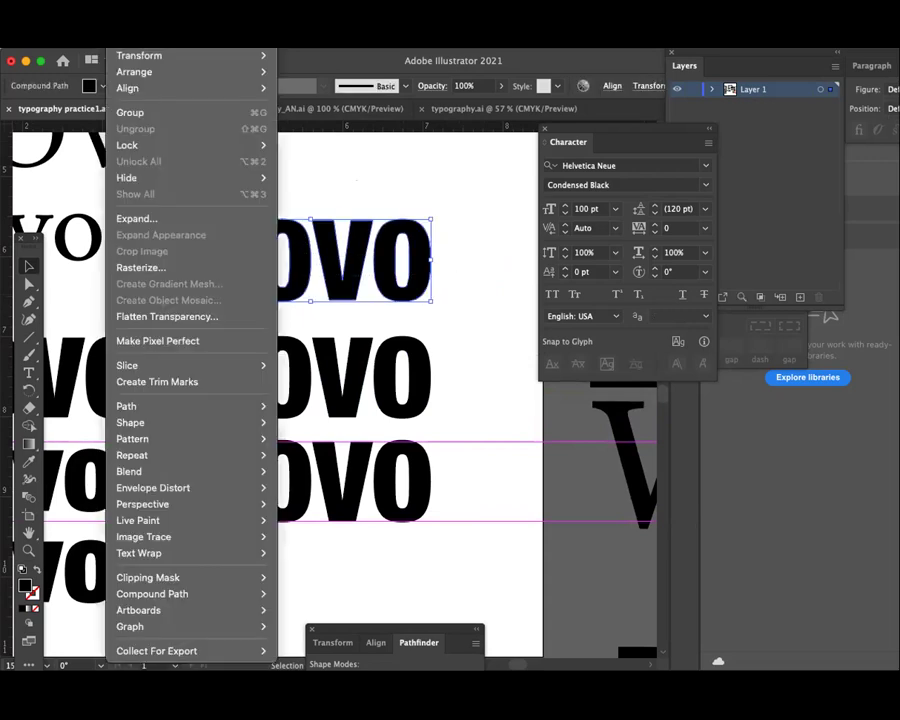
{"action": "left_click", "coordinate": [357, 175]}
- Move the lower NOVO and lowercase novo pair further down the artboard
{"action": "left_click_drag", "start_coordinate": [446, 562], "coordinate": [184, 345]}
{"action": "mouse_move", "coordinate": [232, 376]}
{"action": "left_mouse_down"}
{"action": "mouse_move", "coordinate": [232, 495]}
{"action": "mouse_move", "coordinate": [232, 481]}
{"action": "left_mouse_up"}
{"action": "left_click", "coordinate": [326, 378]}
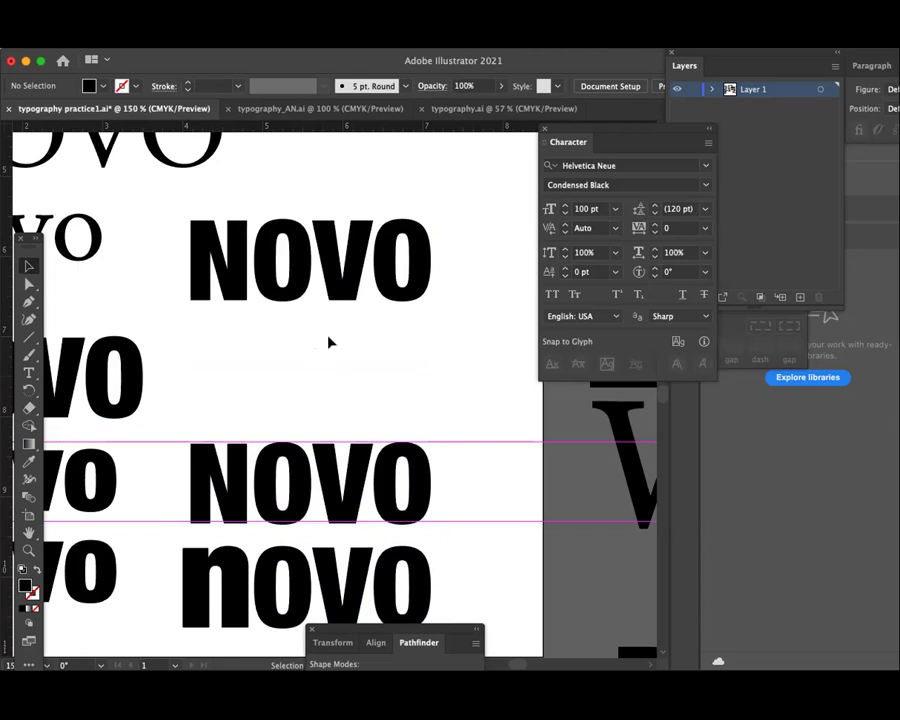
- Select the O, V, O of the top copy and pull them down-right away from the N
{"action": "left_click_drag", "start_coordinate": [437, 319], "coordinate": [256, 245]}
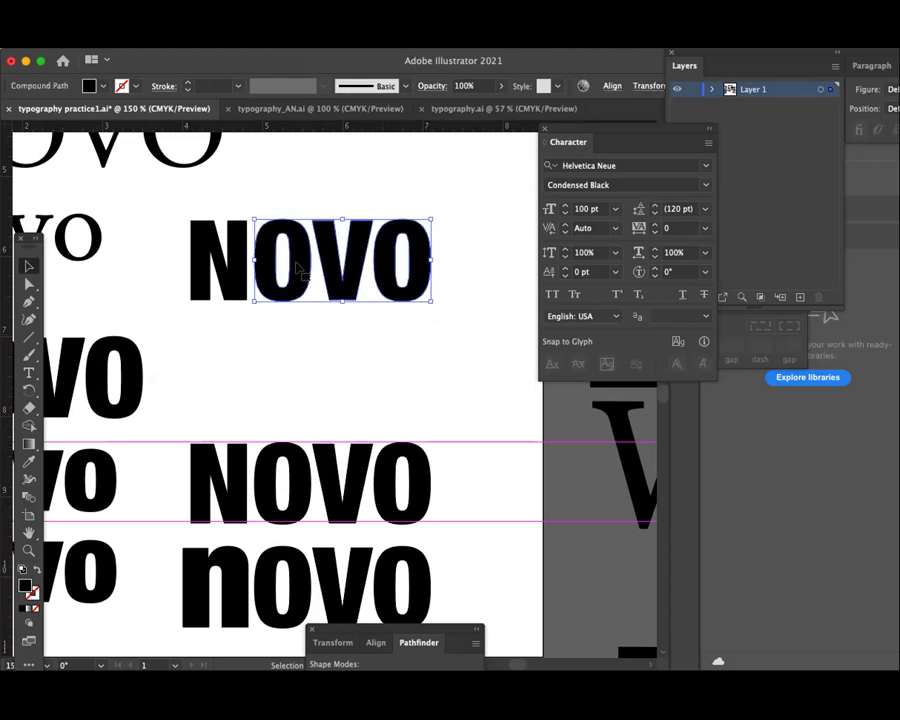
{"action": "left_click", "coordinate": [227, 272]}
{"action": "left_click", "coordinate": [380, 275]}
{"action": "left_click", "coordinate": [280, 262]}
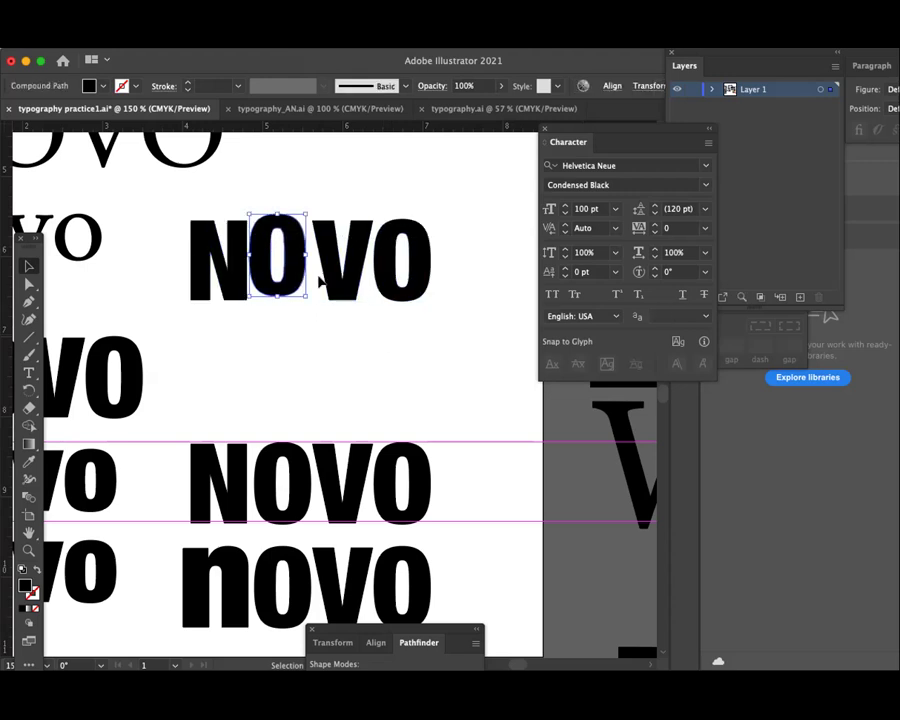
{"action": "mouse_move", "coordinate": [412, 325]}
{"action": "left_mouse_down"}
{"action": "mouse_move", "coordinate": [290, 255]}
{"action": "mouse_move", "coordinate": [382, 341]}
{"action": "mouse_move", "coordinate": [378, 358]}
{"action": "left_mouse_up"}
- Scale the top N up slightly and evenly around its centre
{"action": "left_click", "coordinate": [236, 302]}
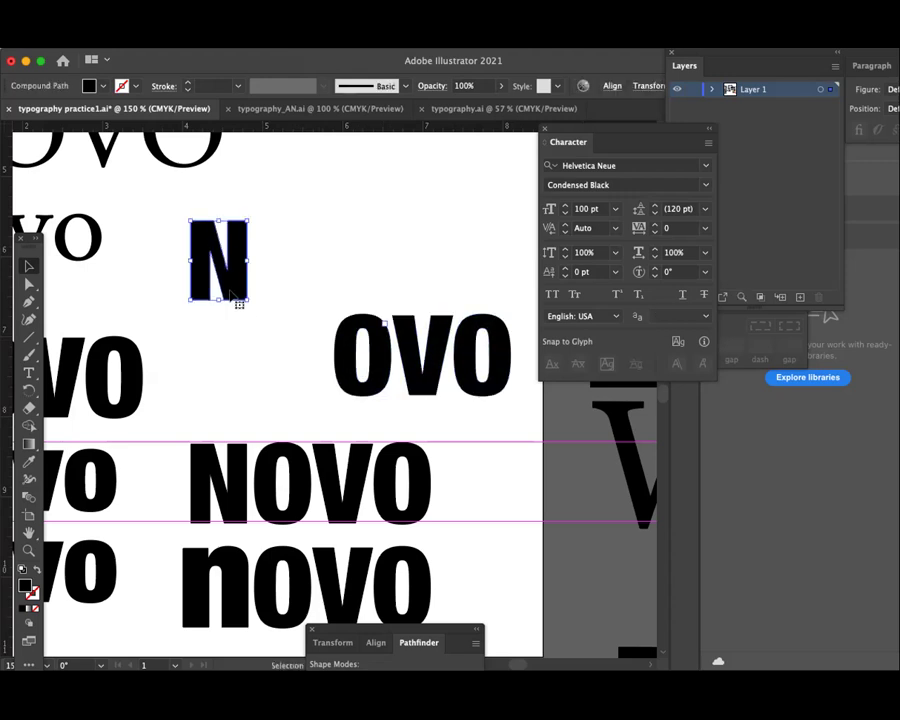
{"action": "left_click_drag", "start_coordinate": [247, 300], "coordinate": [255, 314]}
{"action": "left_click", "coordinate": [268, 335]}
{"action": "left_click", "coordinate": [250, 306]}
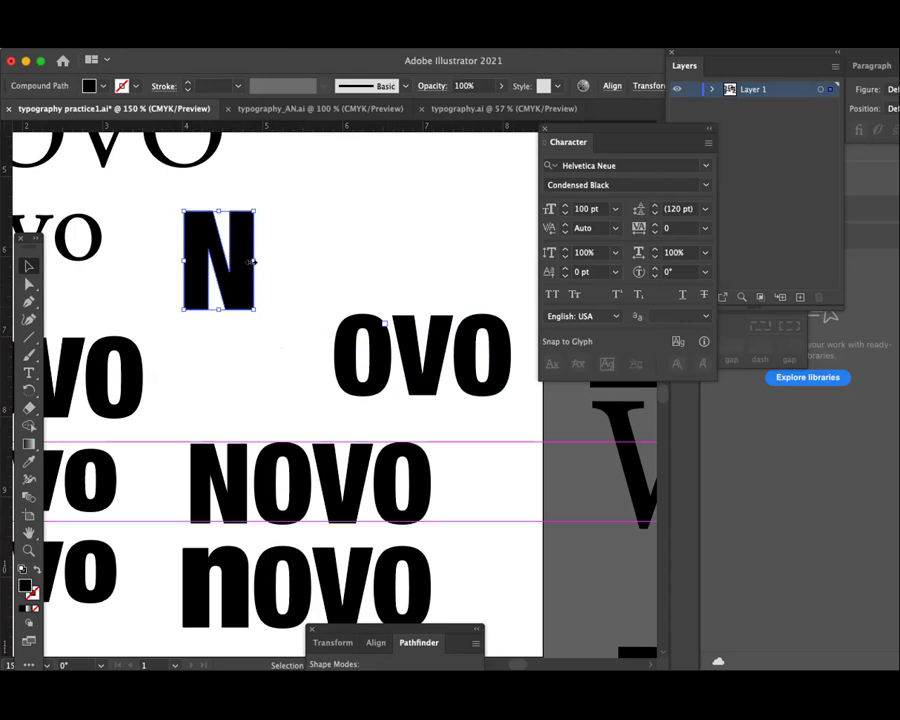
- Alt-drag a copy of the lowercase o beside the N and fill it red FC064C
{"action": "left_click", "coordinate": [110, 570]}
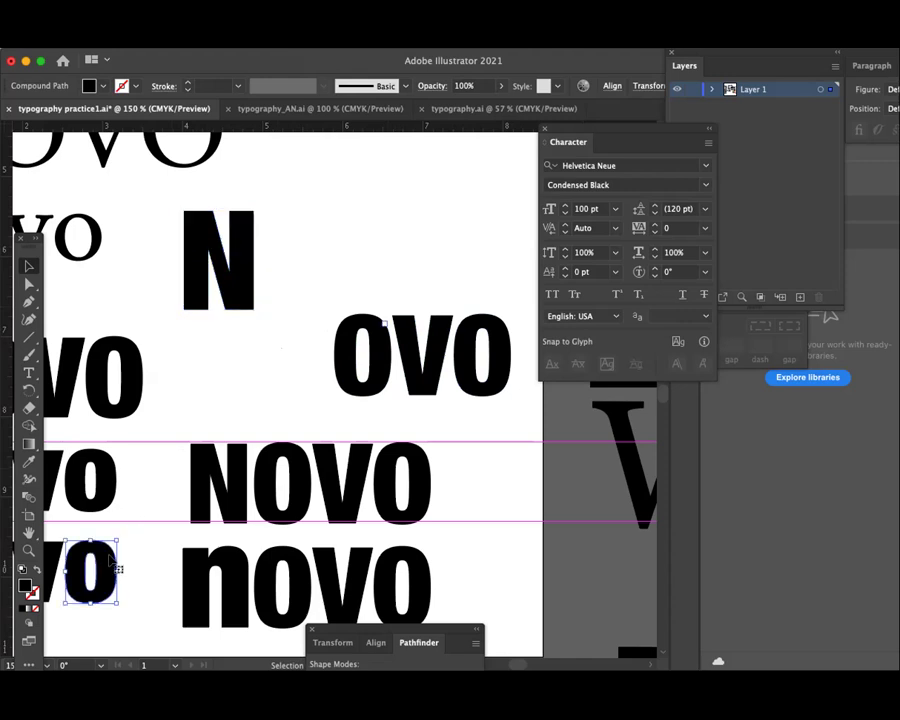
{"action": "mouse_move", "coordinate": [110, 570]}
{"action": "left_mouse_down"}
{"action": "mouse_move", "coordinate": [303, 282]}
{"action": "mouse_move", "coordinate": [302, 256]}
{"action": "left_mouse_up"}
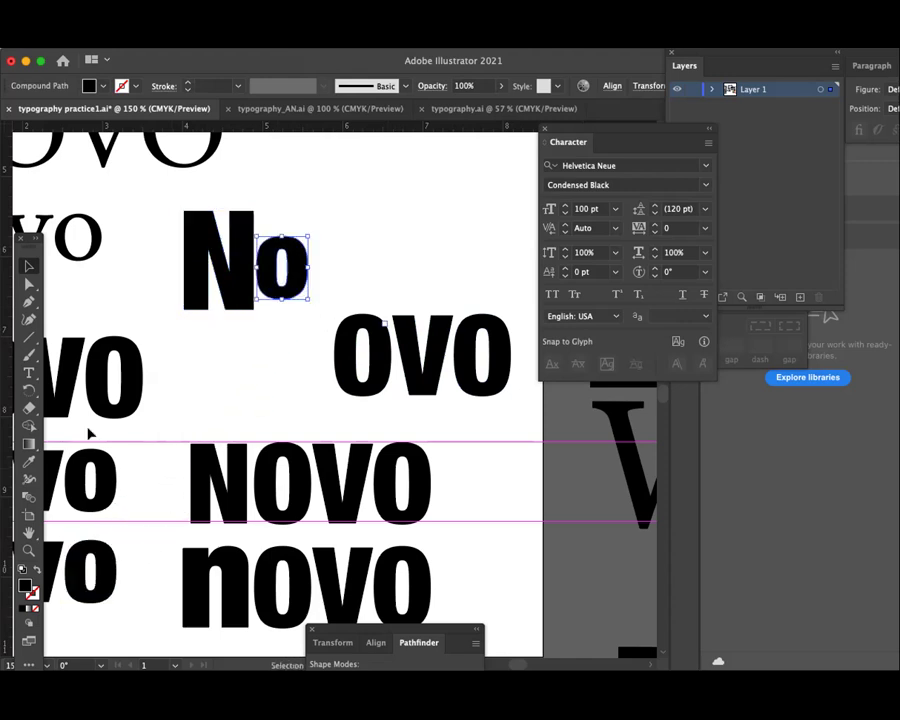
{"action": "double_click", "coordinate": [26, 584]}
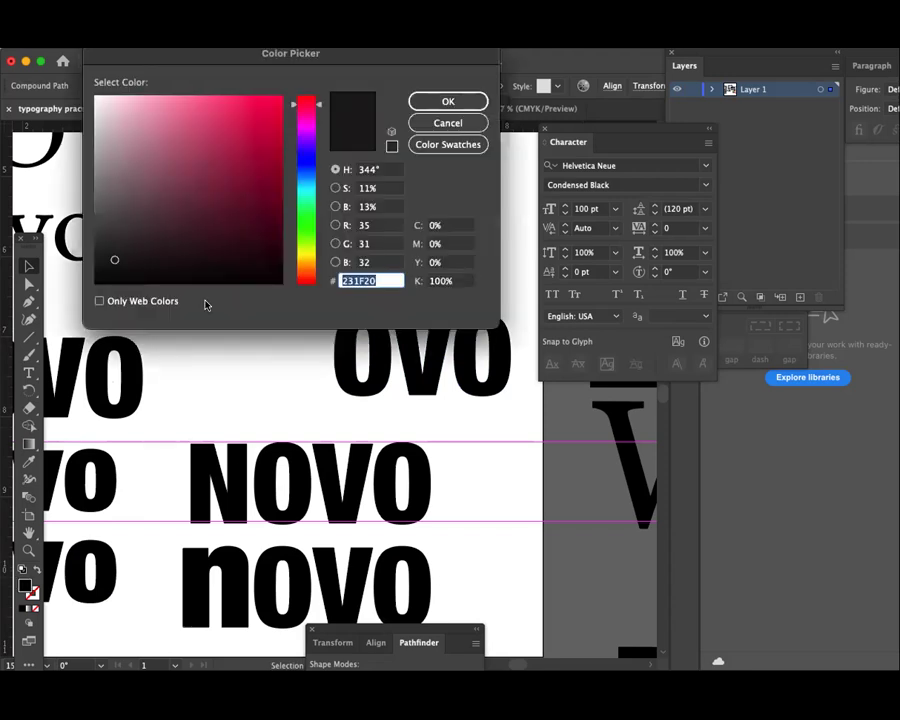
{"action": "type", "text": "FC064C"}
{"action": "left_click", "coordinate": [448, 101]}
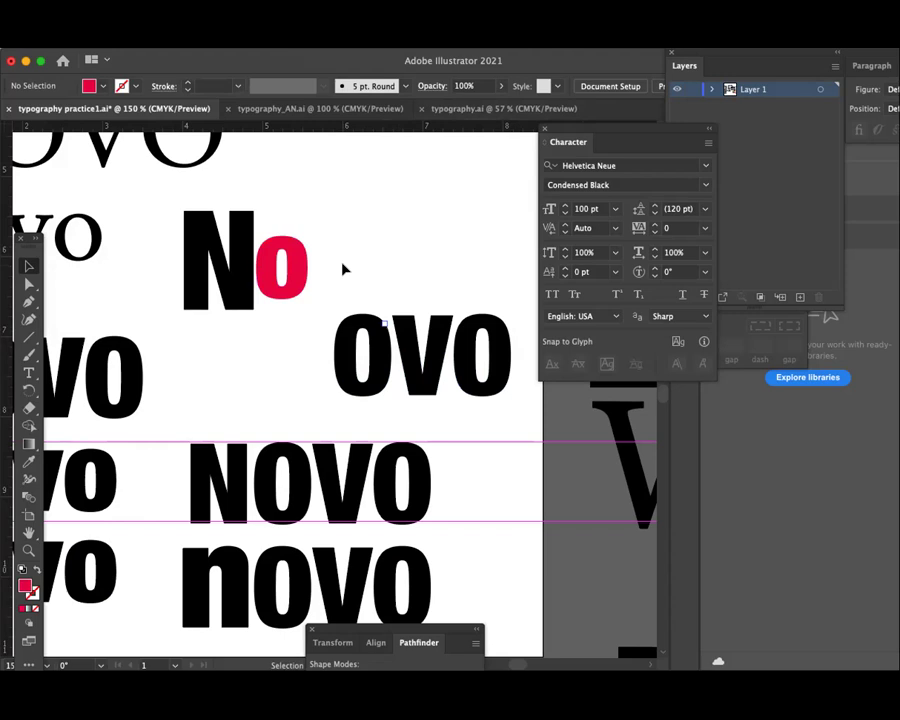
- Slide the red o leftward so it overlaps the N
{"action": "left_click_drag", "start_coordinate": [352, 275], "coordinate": [482, 354]}
{"action": "left_click", "coordinate": [405, 261]}
{"action": "left_click_drag", "start_coordinate": [291, 263], "coordinate": [279, 269]}
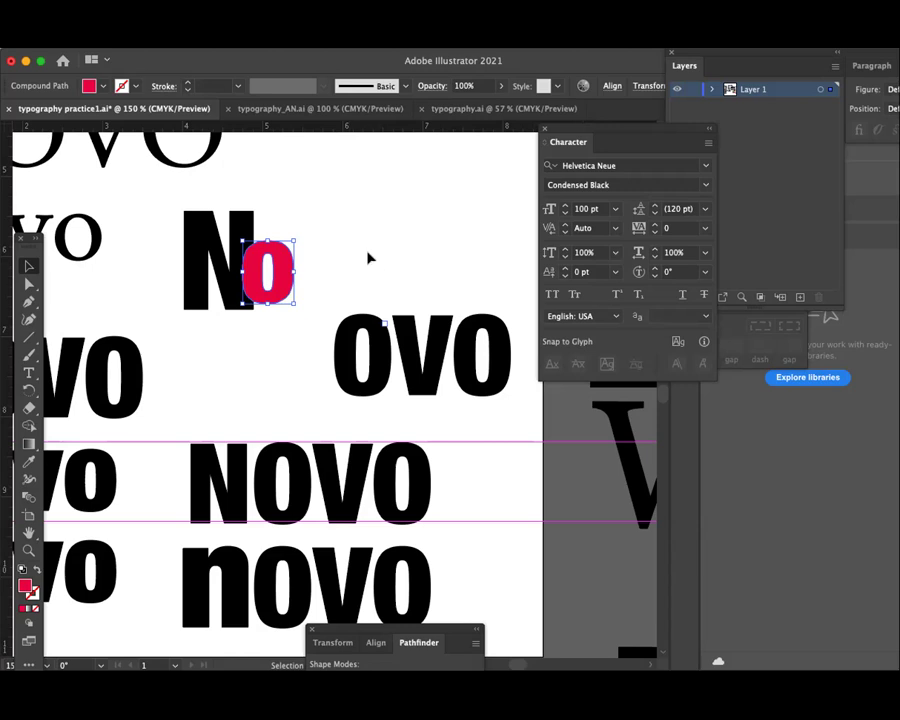
- Zoom in on the enlarged N and red o, then marquee-select both shapes
{"action": "left_click", "coordinate": [300, 280]}
{"action": "left_click", "coordinate": [340, 280]}
{"action": "left_click", "coordinate": [280, 285]}
{"action": "key", "text": "super+equal"}
{"action": "left_click_drag", "start_coordinate": [402, 312], "coordinate": [379, 249]}
{"action": "left_click", "coordinate": [384, 271]}
{"action": "left_click", "coordinate": [333, 328]}
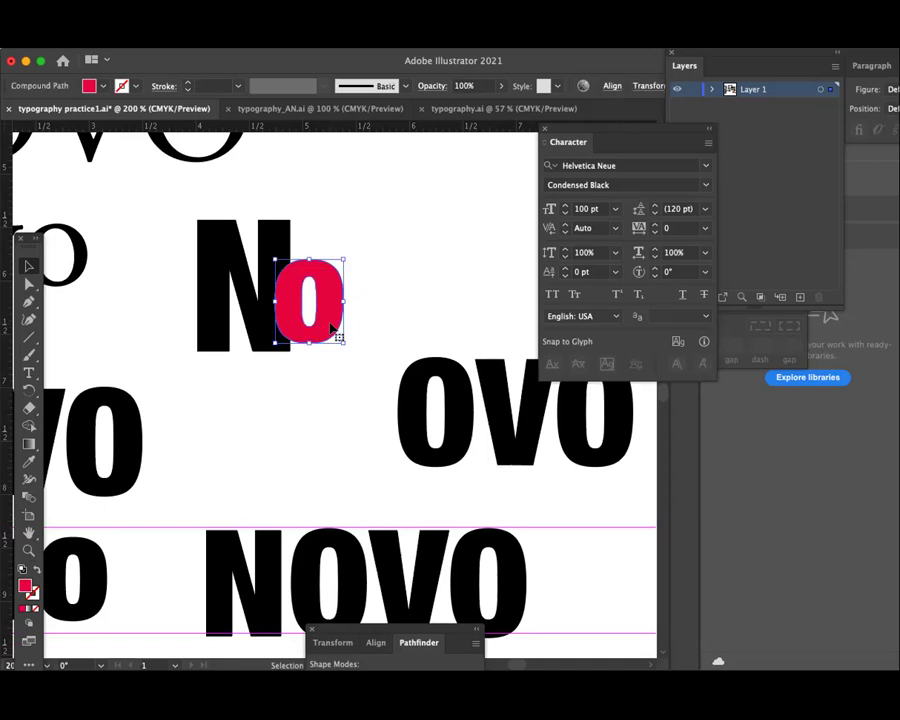
{"action": "key", "text": "a"}
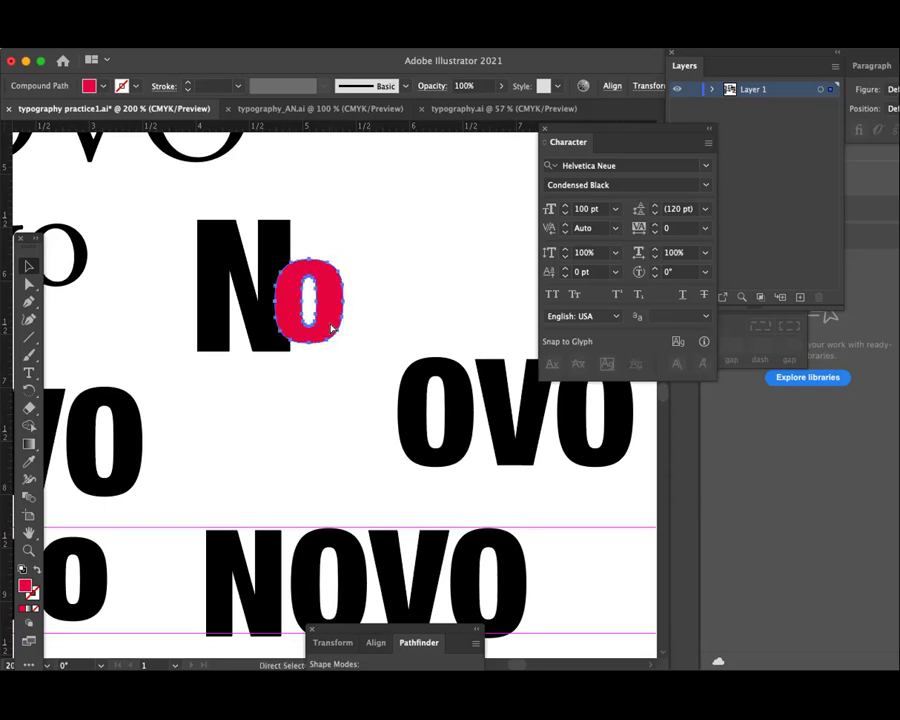
{"action": "key", "text": "v"}
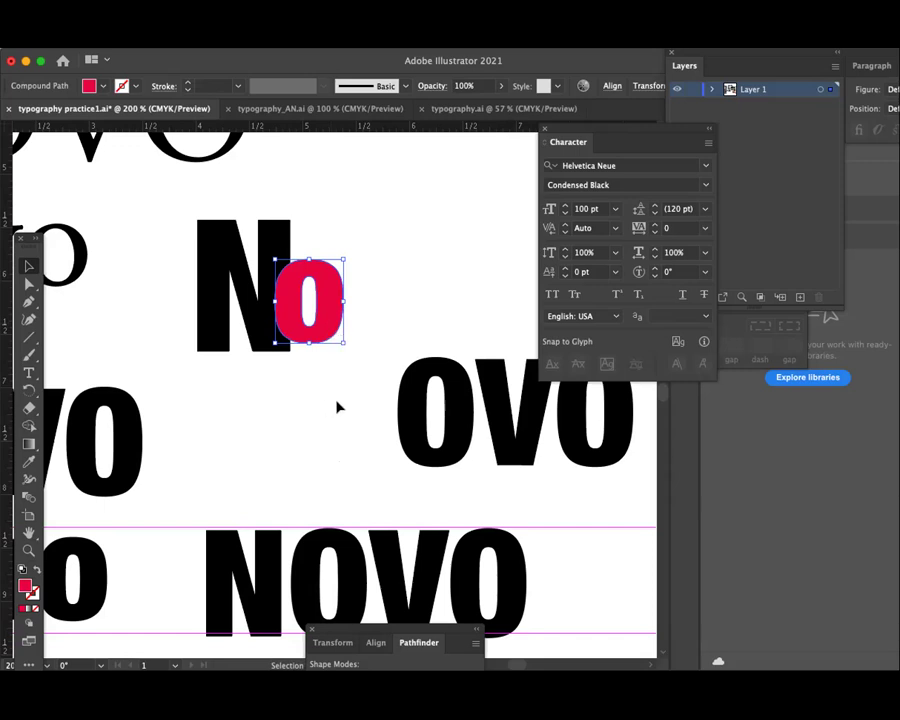
{"action": "left_click_drag", "start_coordinate": [344, 379], "coordinate": [230, 258]}
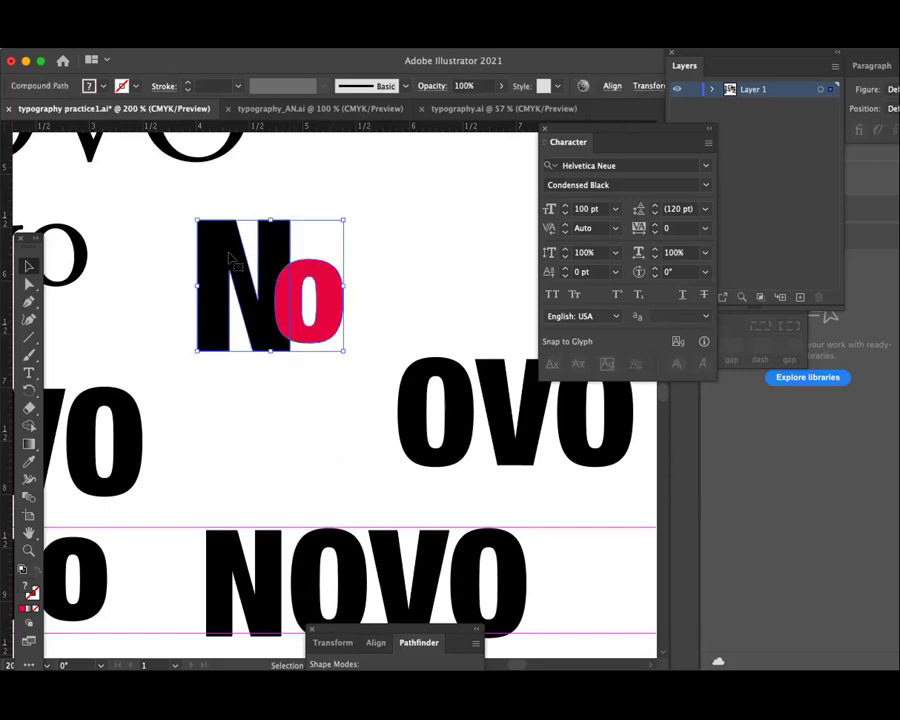
- Subtract the red o from the black N with Pathfinder Minus Front, then deselect
{"action": "mouse_move", "coordinate": [420, 641]}
{"action": "left_mouse_down"}
{"action": "mouse_move", "coordinate": [553, 198]}
{"action": "mouse_move", "coordinate": [511, 206]}
{"action": "left_mouse_up"}
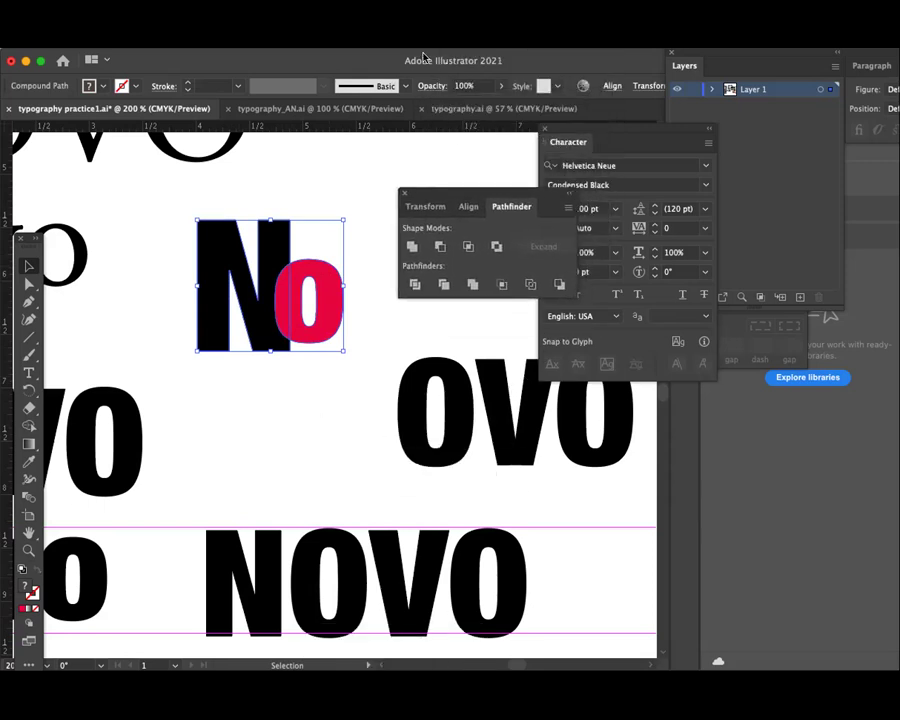
{"action": "left_click", "coordinate": [298, 40]}
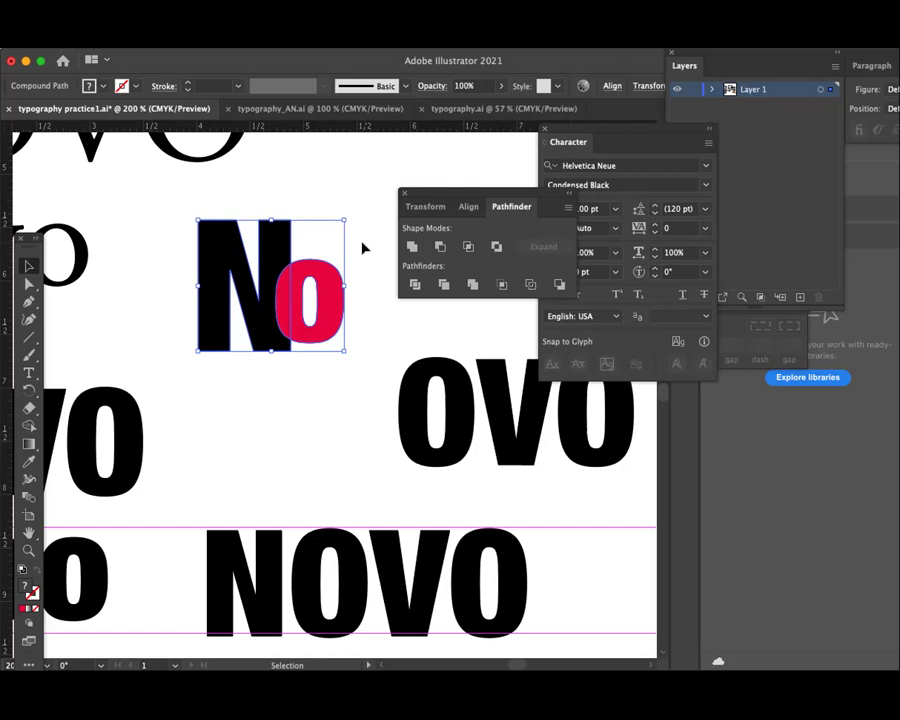
{"action": "left_click", "coordinate": [439, 249]}
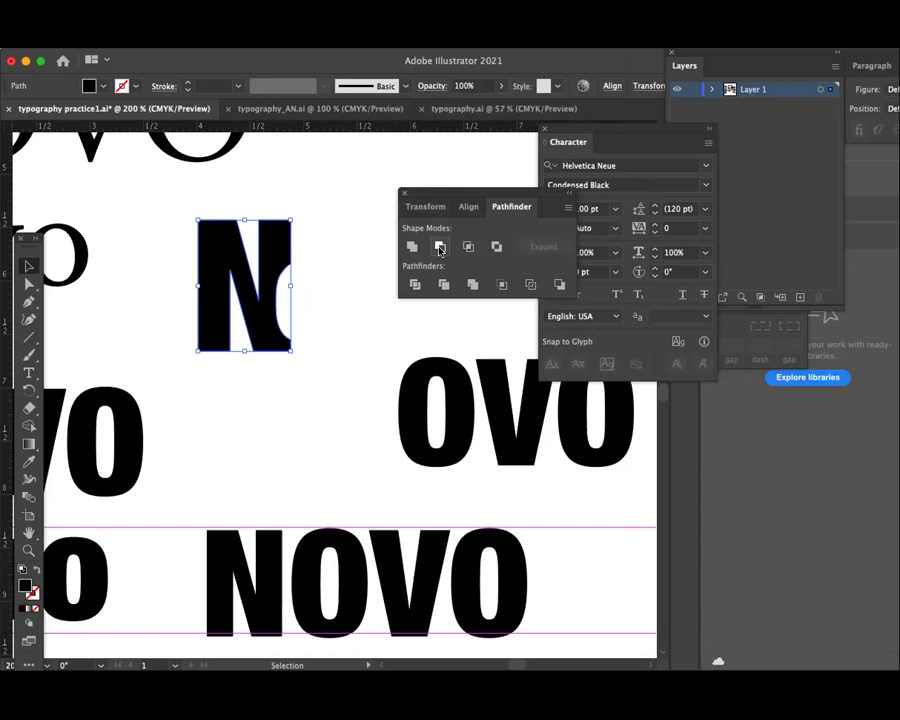
{"action": "left_click", "coordinate": [374, 336]}
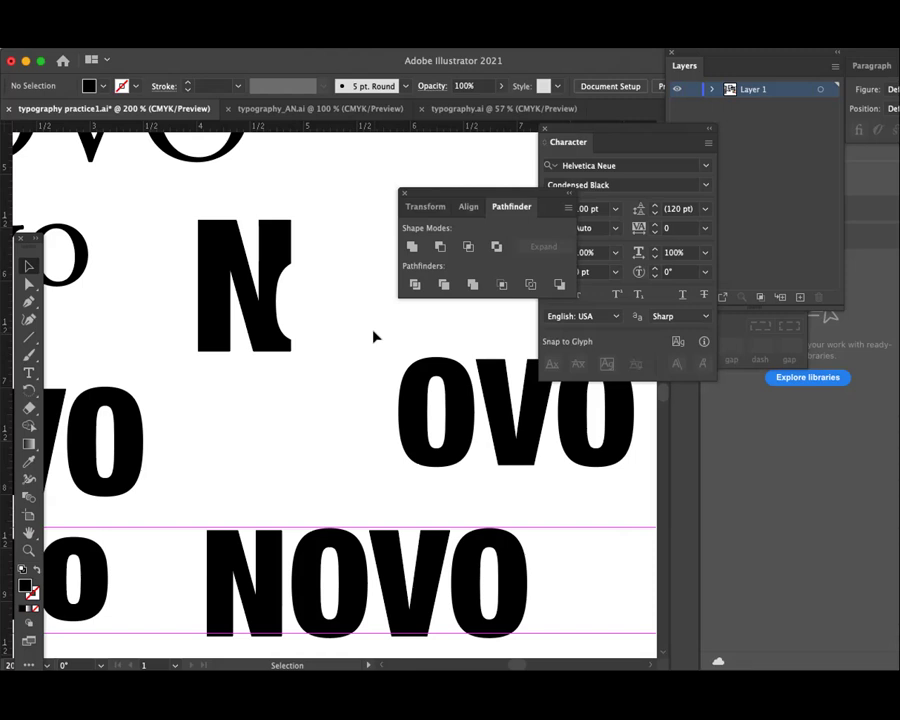
- Paste the red o in front with Ctrl+F and nudge it into the N's notch
{"action": "key", "text": "ctrl+f"}
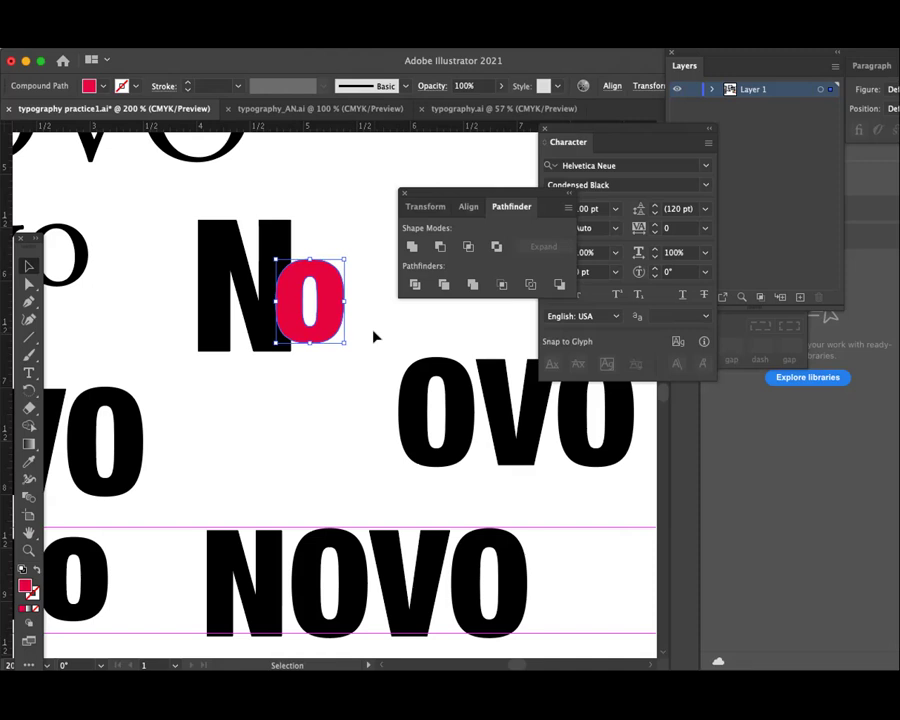
{"action": "key", "text": "Right"}
{"action": "key", "text": "Right"}
{"action": "key", "text": "Right"}
{"action": "key", "text": "Right"}
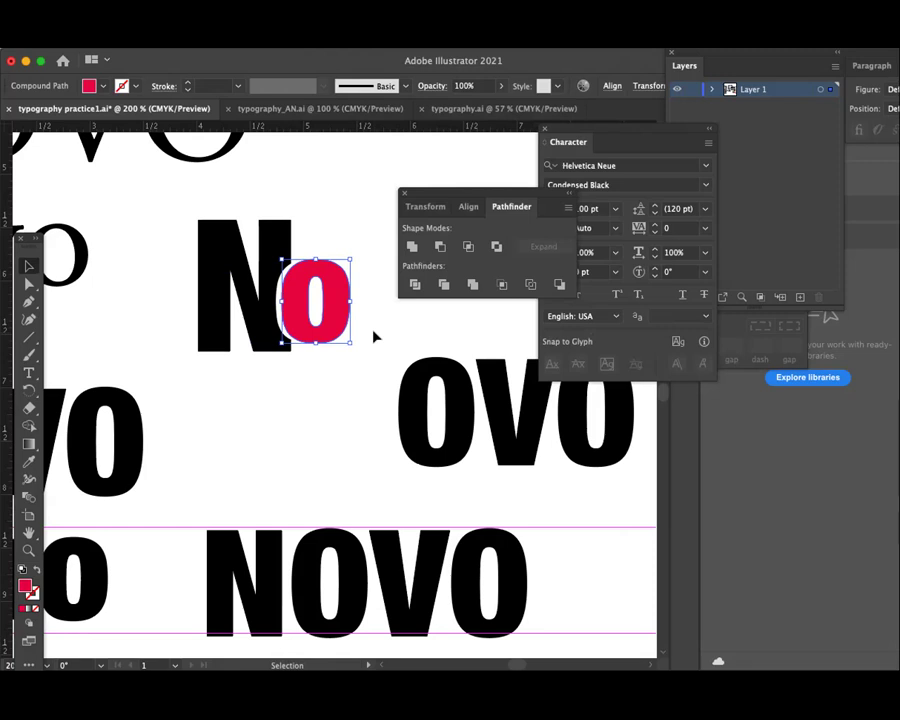
{"action": "left_click", "coordinate": [307, 476]}
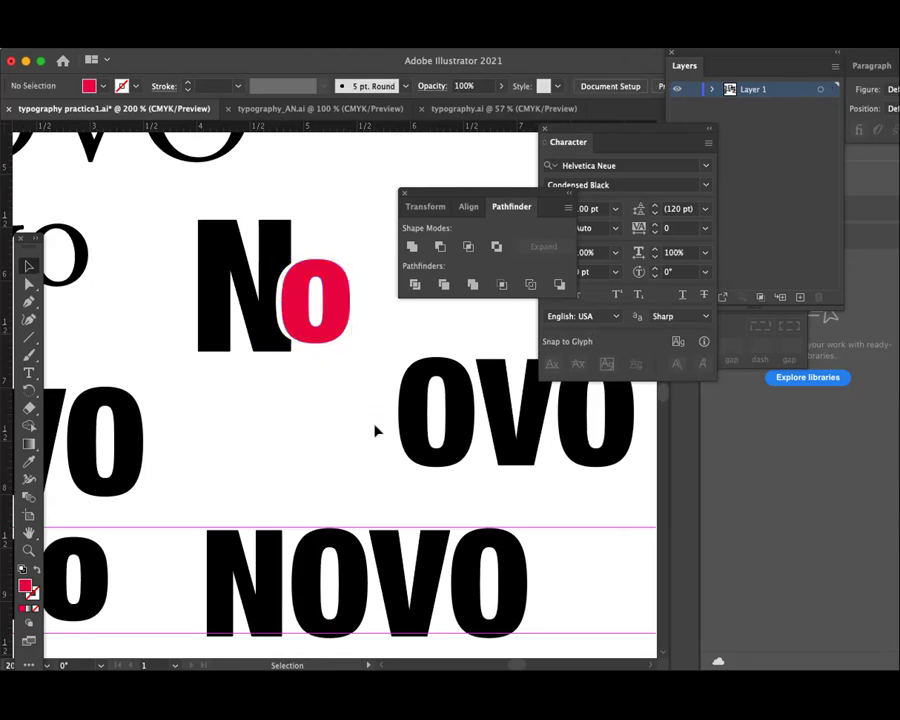
{"action": "left_click_drag", "start_coordinate": [345, 412], "coordinate": [305, 412]}
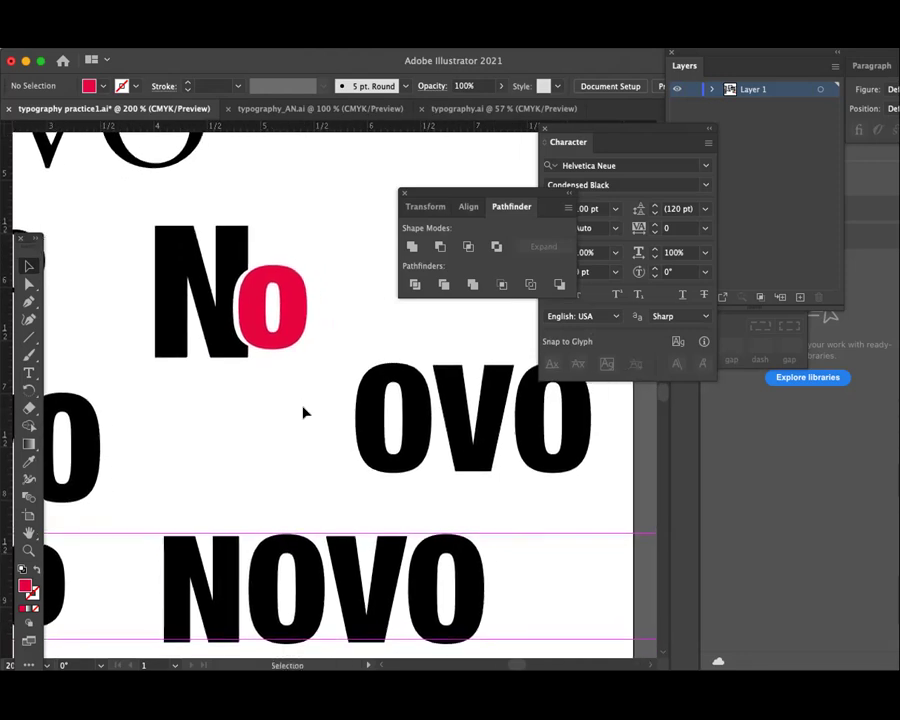
{"action": "left_click", "coordinate": [300, 316]}
{"action": "key", "text": "Right"}
{"action": "key", "text": "Right"}
{"action": "key", "text": "Right"}
{"action": "key", "text": "Right"}
{"action": "key", "text": "Left"}
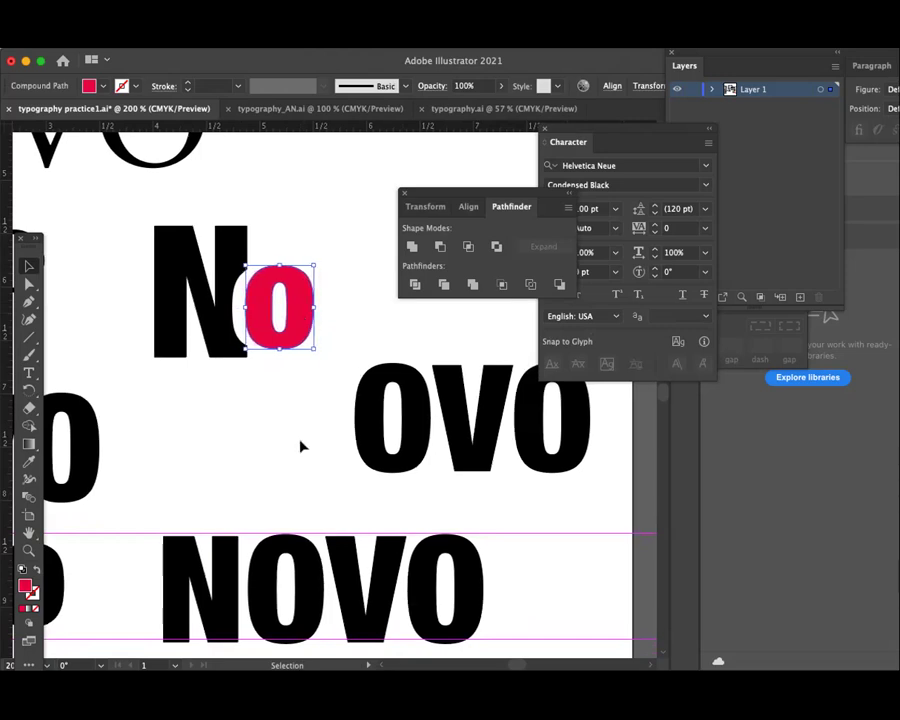
{"action": "left_click", "coordinate": [268, 424]}
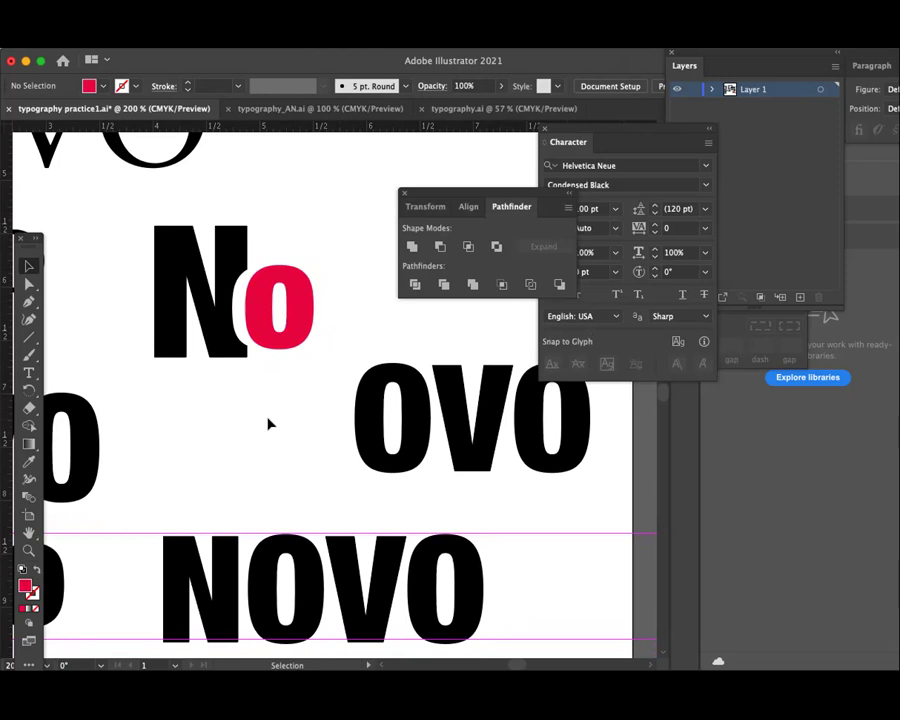
- Fine-tune the red o with arrow-key nudges until the white gap is even
{"action": "left_click", "coordinate": [305, 336]}
{"action": "key", "text": "Right"}
{"action": "key", "text": "Right"}
{"action": "key", "text": "Right"}
{"action": "key", "text": "Right"}
{"action": "key", "text": "Right"}
{"action": "key", "text": "Right"}
{"action": "key", "text": "Left"}
{"action": "key", "text": "Left"}
{"action": "key", "text": "Left"}
{"action": "key", "text": "Left"}
{"action": "key", "text": "Left"}
{"action": "key", "text": "Left"}
{"action": "key", "text": "Left"}
{"action": "key", "text": "Left"}
{"action": "key", "text": "Left"}
{"action": "key", "text": "Left"}
{"action": "key", "text": "Left"}
{"action": "key", "text": "Right"}
{"action": "key", "text": "Left"}
{"action": "key", "text": "Left"}
{"action": "key", "text": "Right"}
{"action": "key", "text": "Right"}
{"action": "key", "text": "Right"}
{"action": "key", "text": "Left"}
{"action": "key", "text": "Left"}
{"action": "key", "text": "Left"}
{"action": "key", "text": "Right"}
{"action": "key", "text": "Right"}
{"action": "key", "text": "Right"}
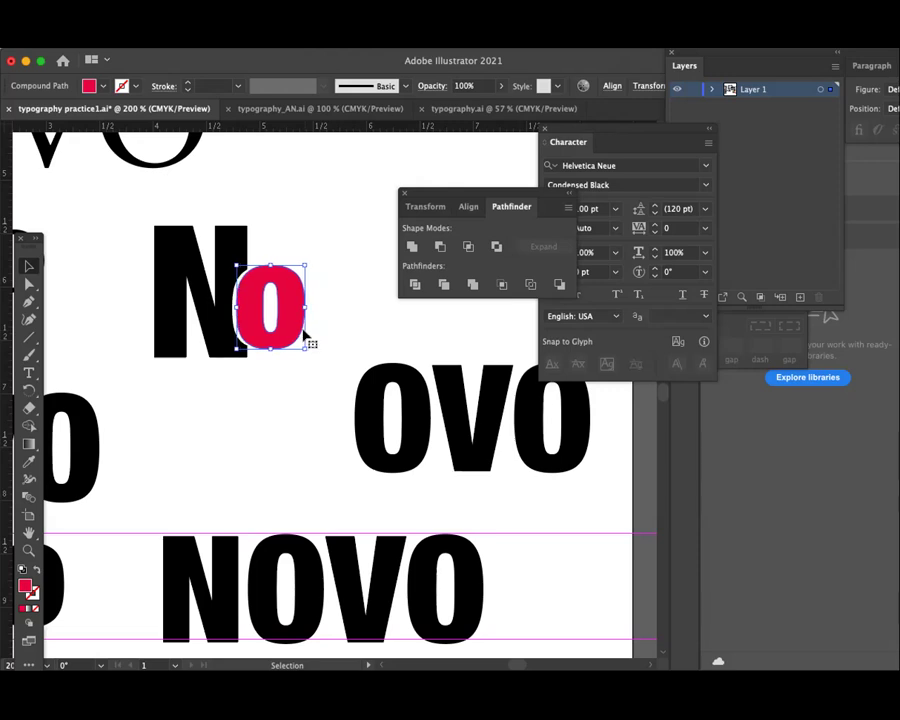
{"action": "left_click", "coordinate": [271, 452]}
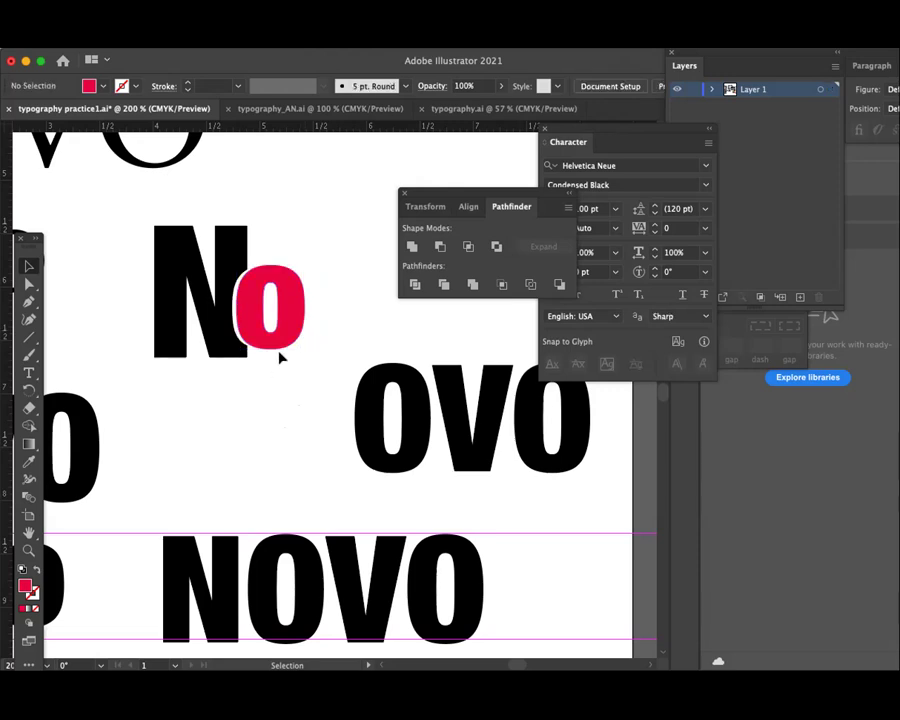
{"action": "left_click", "coordinate": [272, 346]}
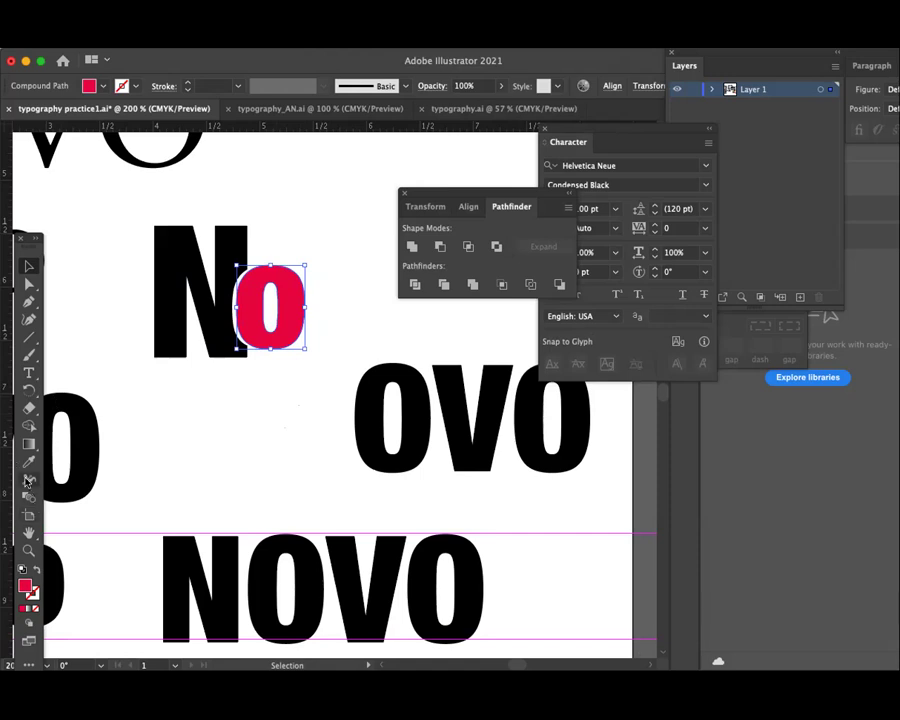
- Sample the N's black onto the o with the Eyedropper
{"action": "key", "text": "i"}
{"action": "left_click", "coordinate": [165, 245]}
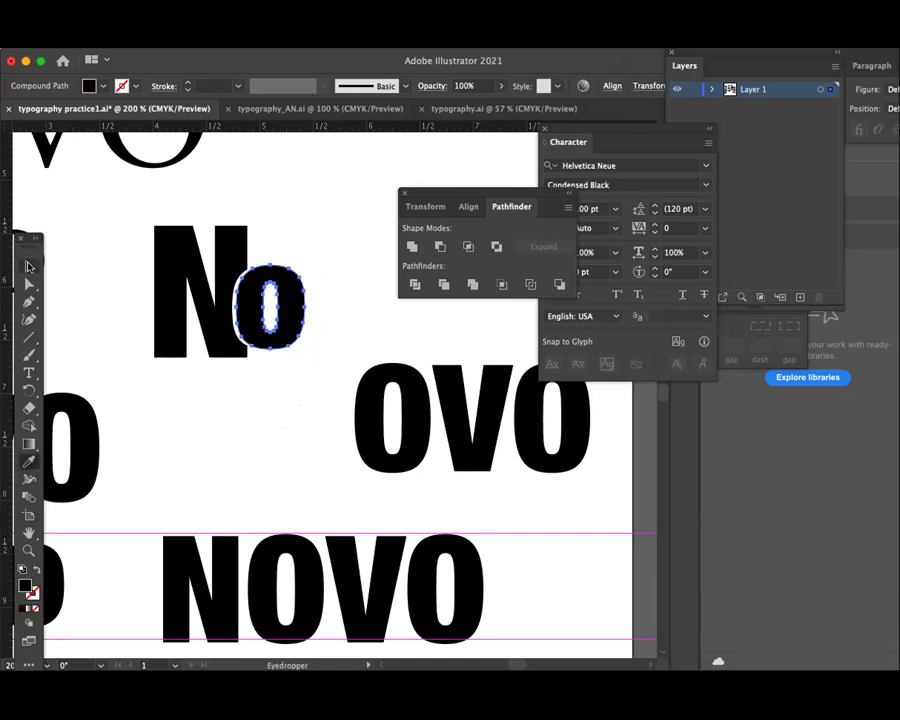
{"action": "key", "text": "v"}
{"action": "left_click", "coordinate": [255, 428]}
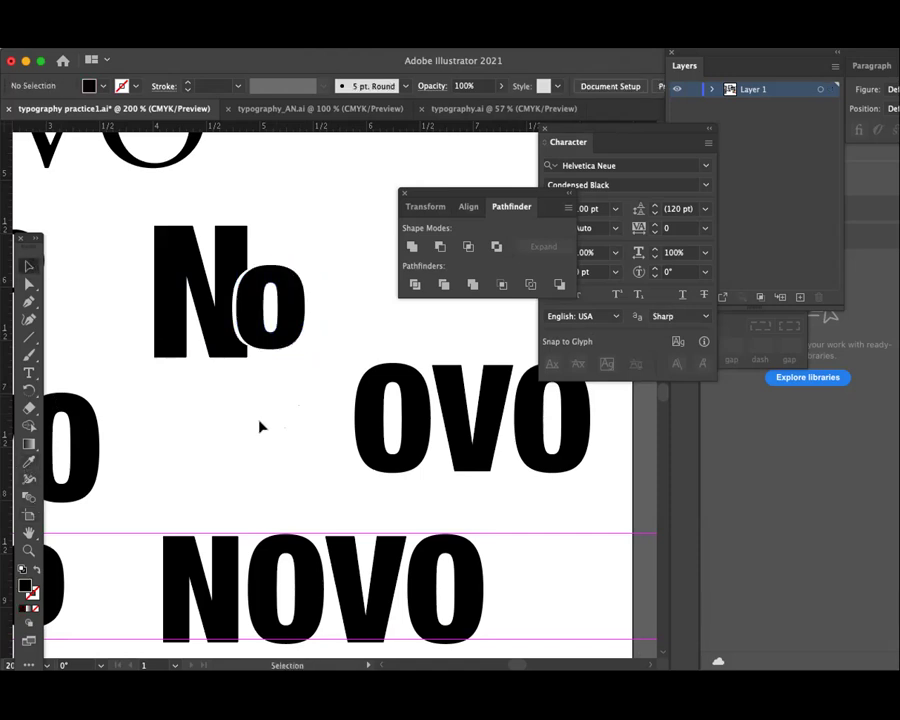
- Move OVO right and down out of the way and place NOVO beneath the No logo
{"action": "scroll", "coordinate": [267, 480], "scroll_direction": "down", "scroll_amount": 3}
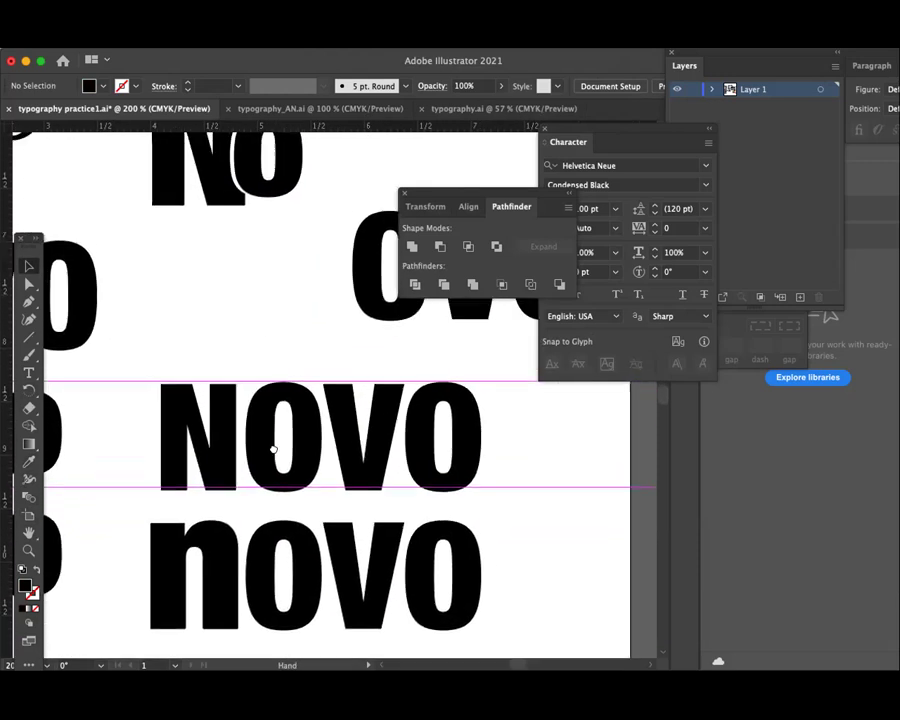
{"action": "scroll", "coordinate": [270, 490], "scroll_direction": "up", "scroll_amount": 4}
{"action": "left_click_drag", "start_coordinate": [273, 500], "coordinate": [257, 511]}
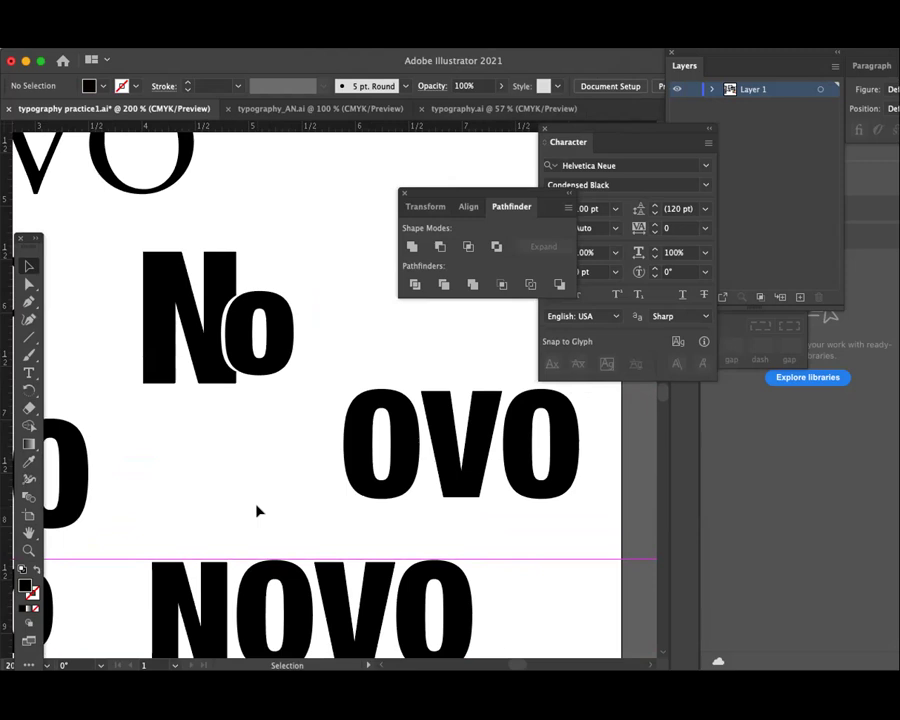
{"action": "mouse_move", "coordinate": [158, 537]}
{"action": "left_mouse_down"}
{"action": "mouse_move", "coordinate": [490, 643]}
{"action": "mouse_move", "coordinate": [463, 340]}
{"action": "left_mouse_up"}
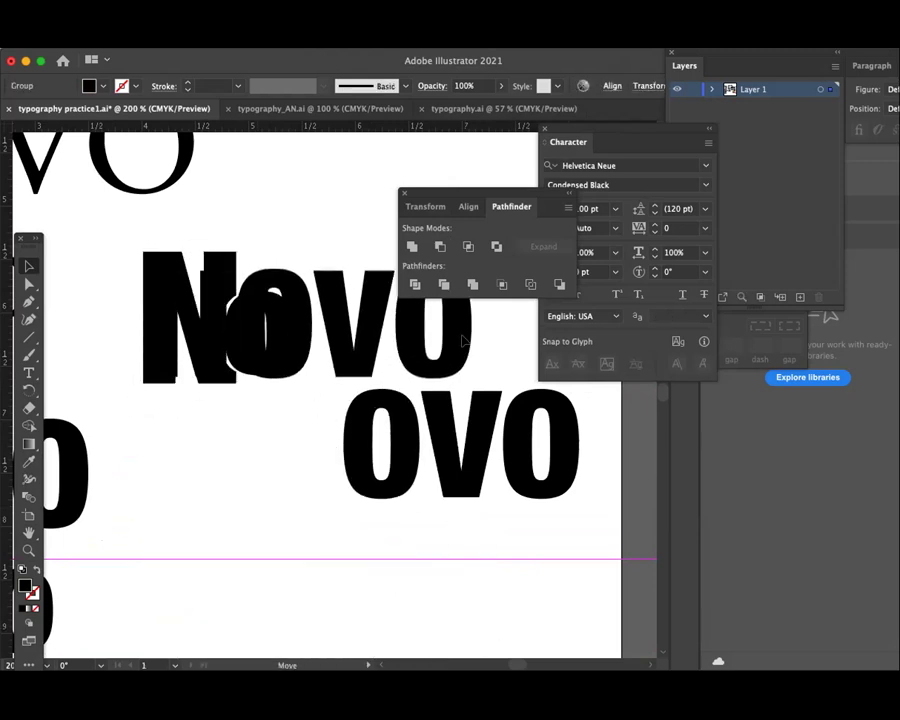
{"action": "left_click_drag", "start_coordinate": [587, 534], "coordinate": [316, 492]}
{"action": "mouse_move", "coordinate": [415, 487]}
{"action": "left_mouse_down"}
{"action": "mouse_move", "coordinate": [432, 622]}
{"action": "mouse_move", "coordinate": [502, 660]}
{"action": "left_mouse_up"}
{"action": "key", "text": "ctrl+z"}
{"action": "key", "text": "ctrl+z"}
{"action": "key", "text": "ctrl+z"}
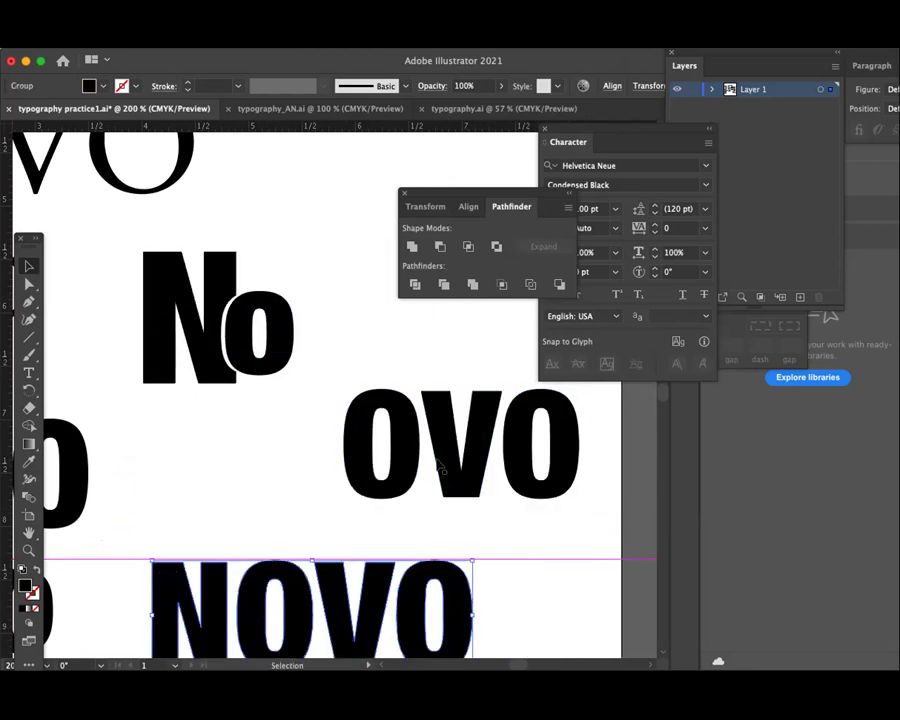
{"action": "left_click_drag", "start_coordinate": [307, 450], "coordinate": [558, 483]}
{"action": "left_click_drag", "start_coordinate": [402, 460], "coordinate": [580, 551]}
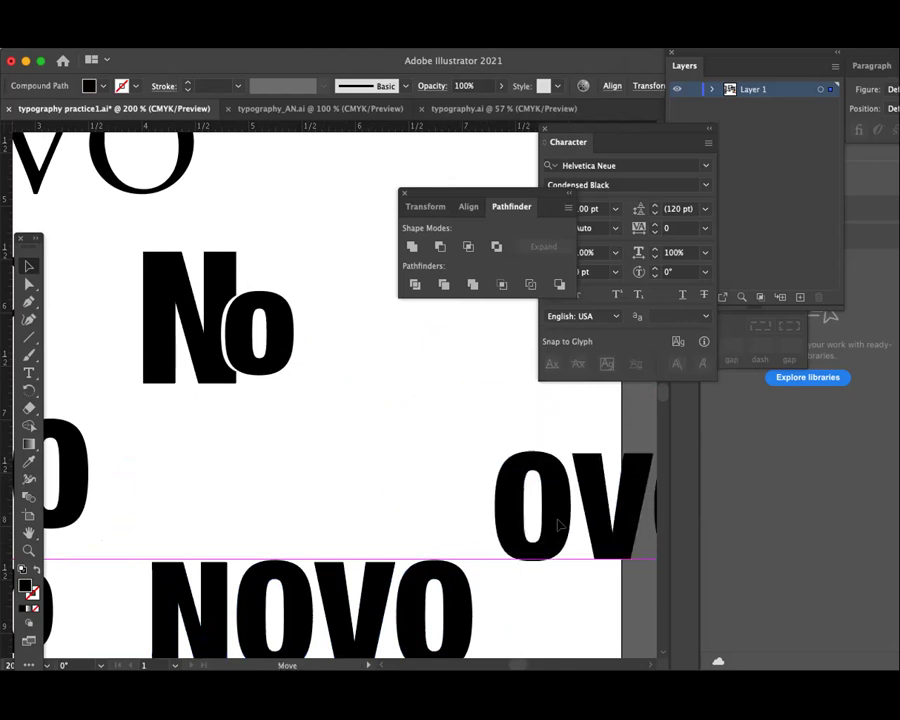
{"action": "left_click", "coordinate": [190, 610]}
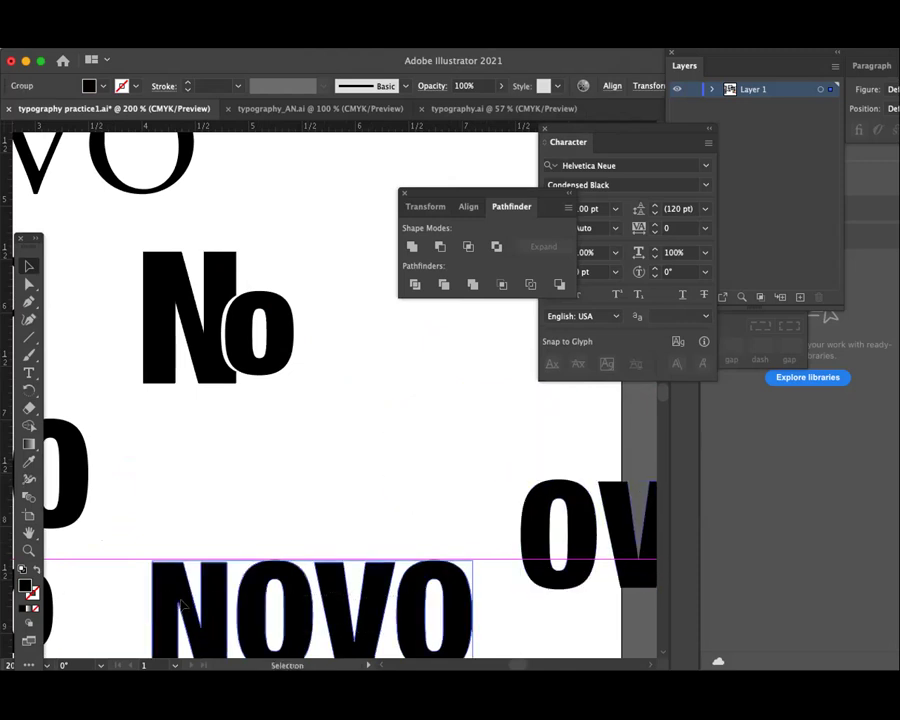
{"action": "mouse_move", "coordinate": [127, 582]}
{"action": "left_mouse_down"}
{"action": "mouse_move", "coordinate": [502, 645]}
{"action": "mouse_move", "coordinate": [455, 495]}
{"action": "mouse_move", "coordinate": [455, 465]}
{"action": "mouse_move", "coordinate": [480, 513]}
{"action": "mouse_move", "coordinate": [537, 545]}
{"action": "left_mouse_up"}
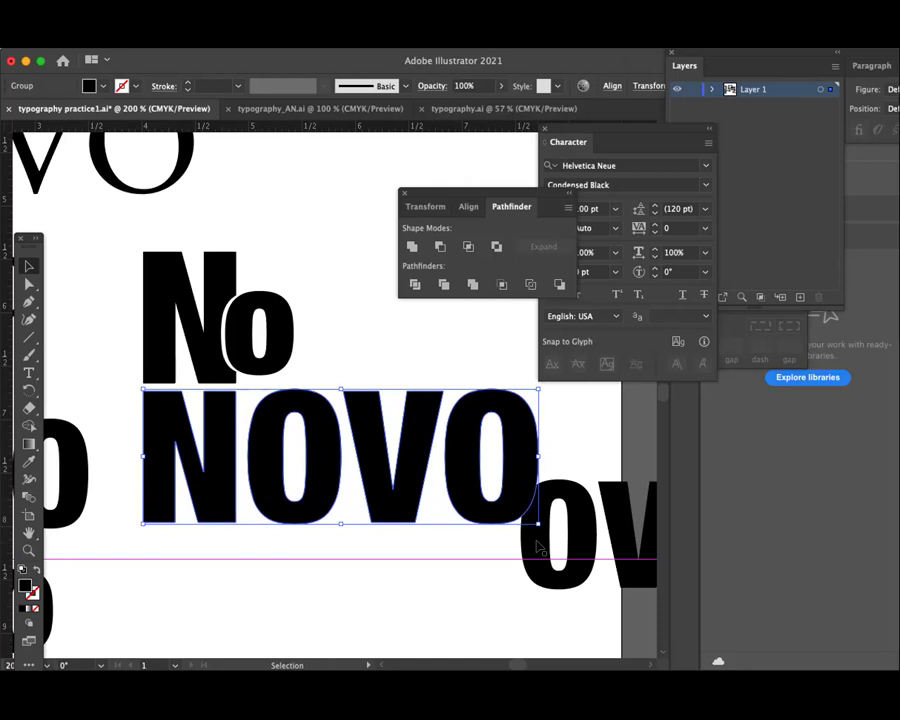
- Drag the loose o right, then drop the NOVO group down between the magenta guides
{"action": "left_click", "coordinate": [372, 382]}
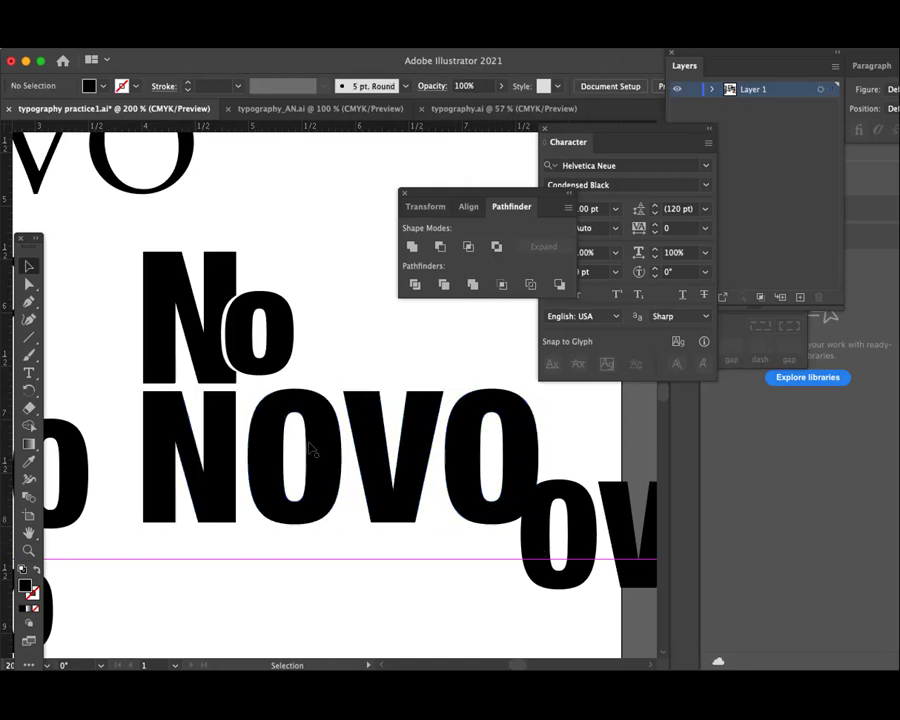
{"action": "left_click_drag", "start_coordinate": [531, 553], "coordinate": [613, 596]}
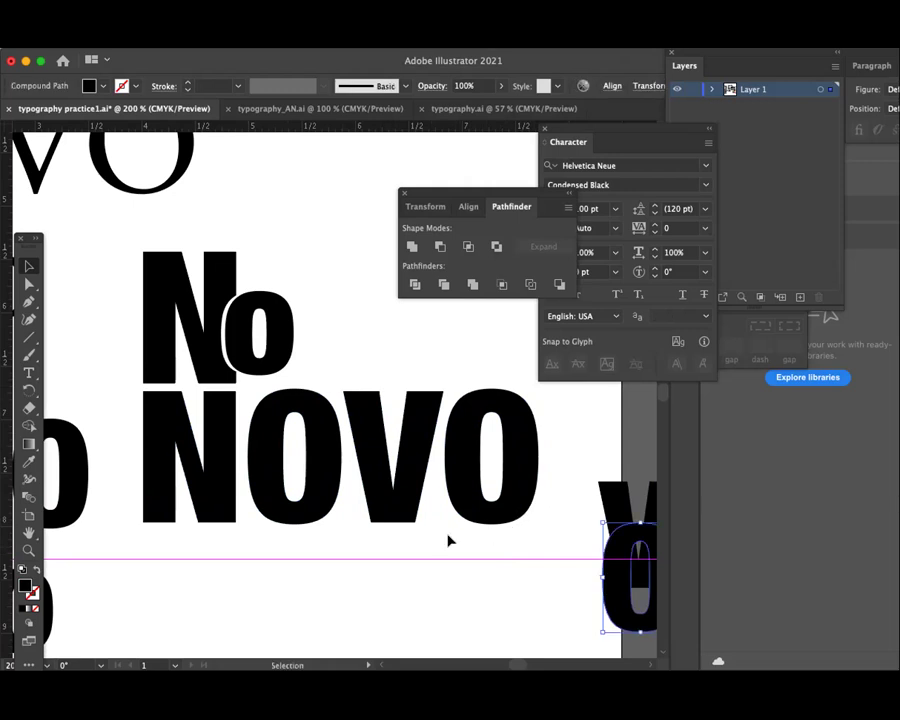
{"action": "scroll", "coordinate": [329, 368], "scroll_direction": "down", "scroll_amount": 5}
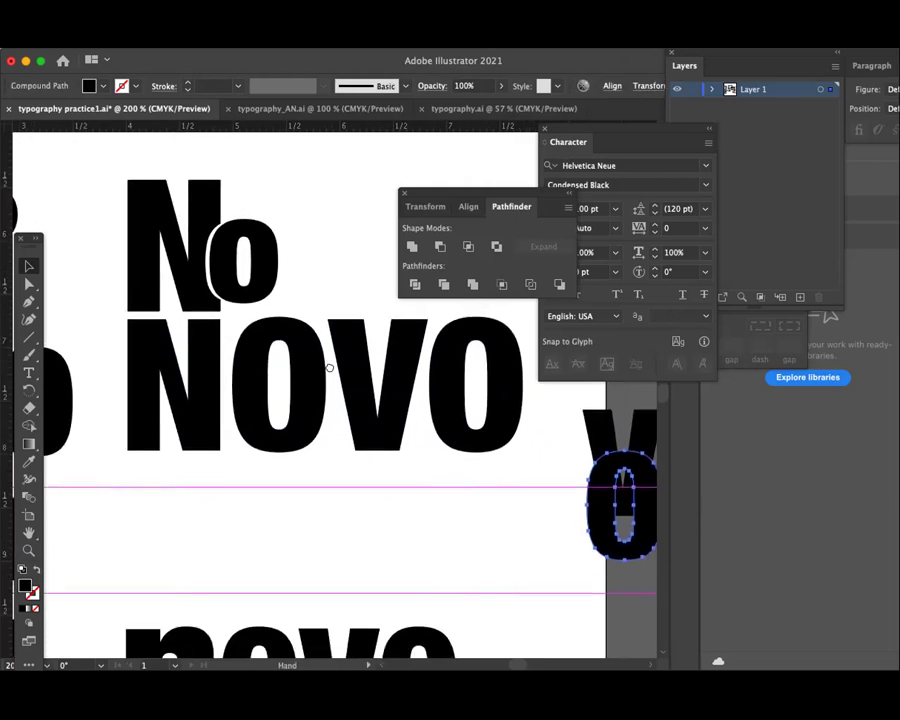
{"action": "scroll", "coordinate": [329, 368], "scroll_direction": "up", "scroll_amount": 2}
{"action": "left_click", "coordinate": [193, 423]}
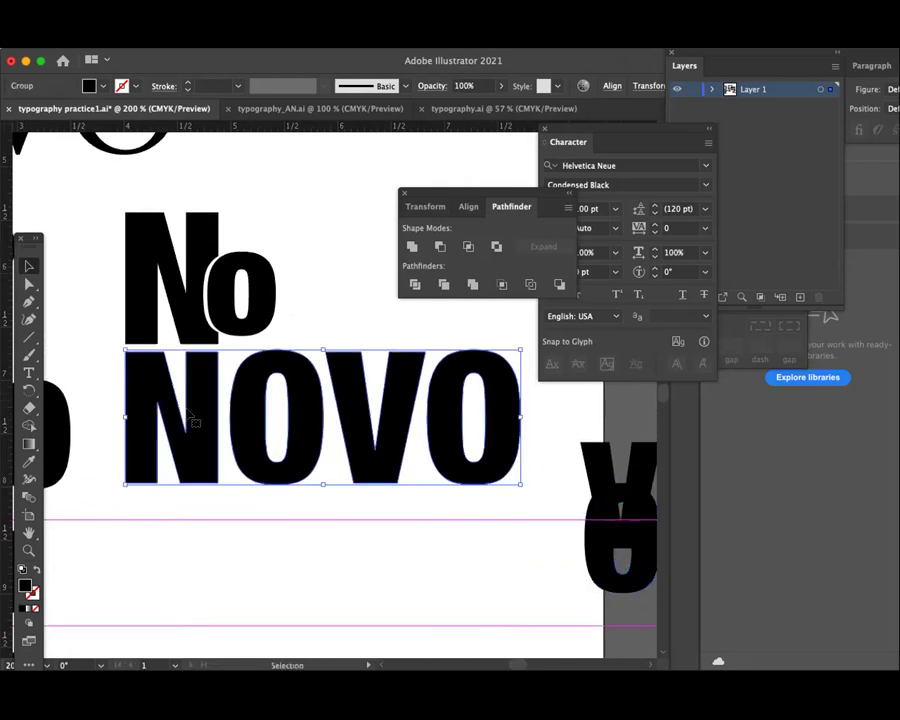
{"action": "left_click_drag", "start_coordinate": [193, 423], "coordinate": [208, 568]}
{"action": "left_click", "coordinate": [203, 452]}
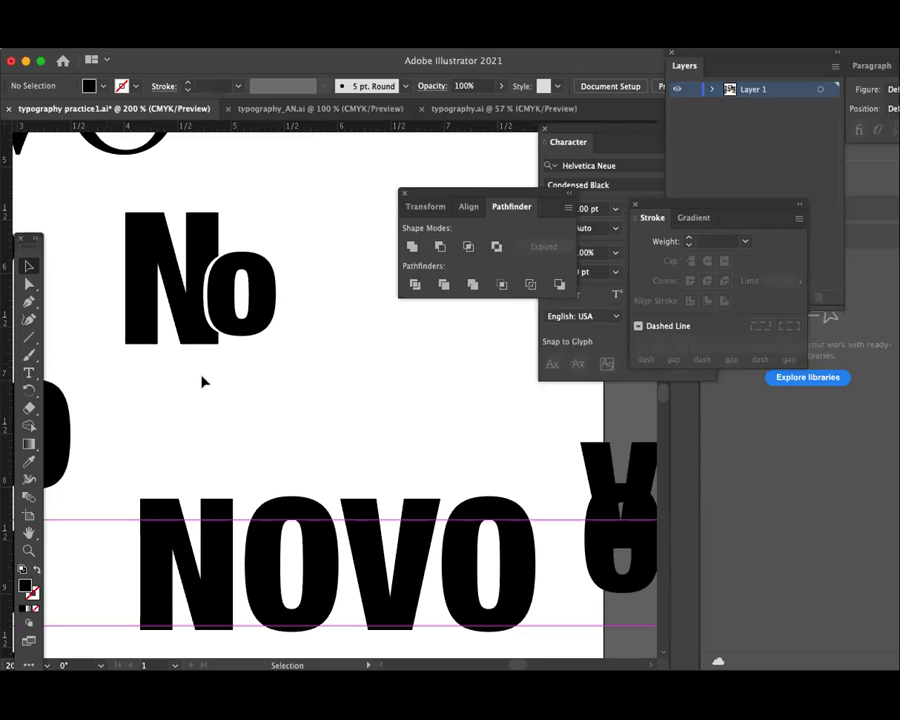
- Move the spare v up beside the notched No and select it
{"action": "left_click", "coordinate": [264, 325]}
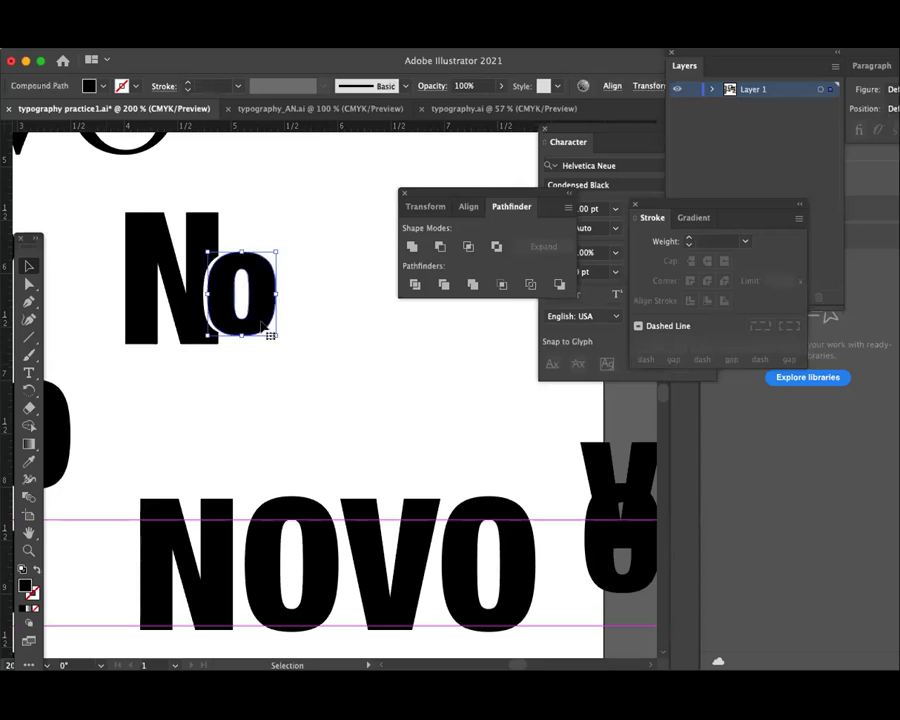
{"action": "left_click", "coordinate": [316, 335]}
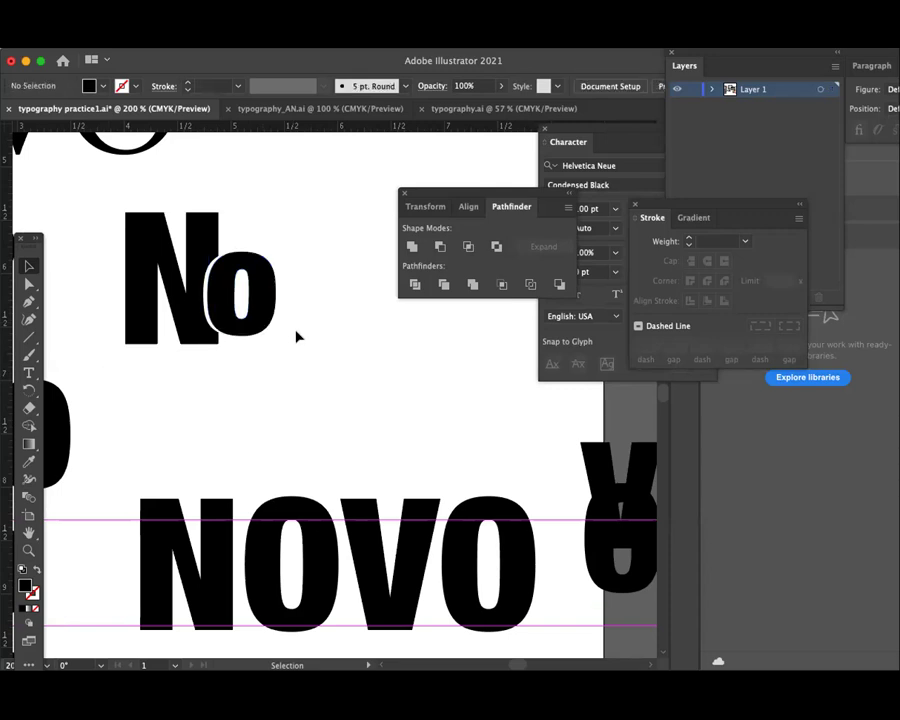
{"action": "left_click_drag", "start_coordinate": [598, 478], "coordinate": [287, 285]}
{"action": "left_click", "coordinate": [315, 315]}
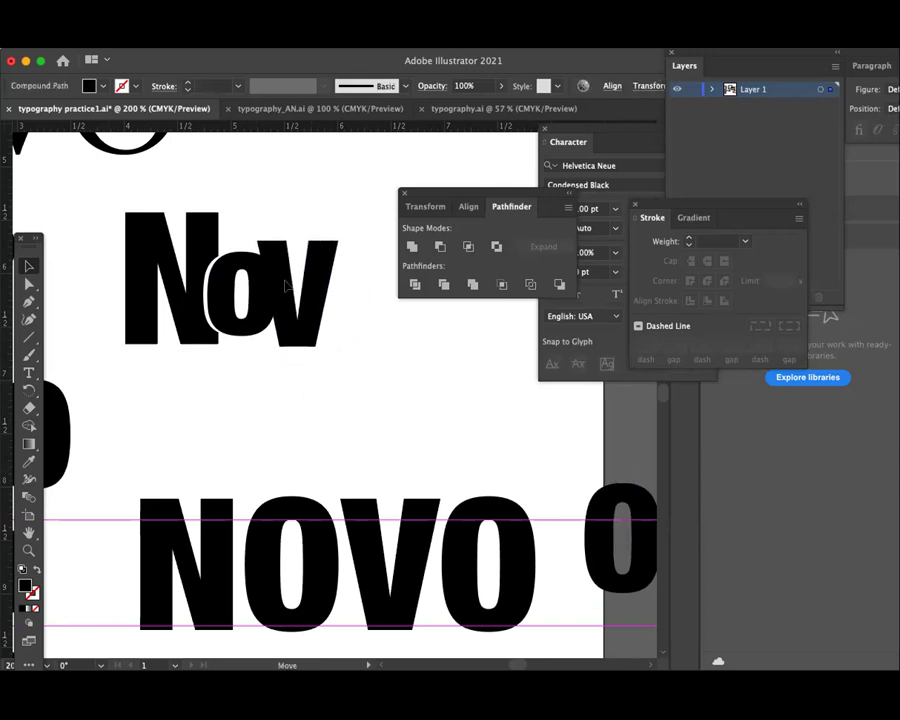
{"action": "left_click", "coordinate": [320, 318]}
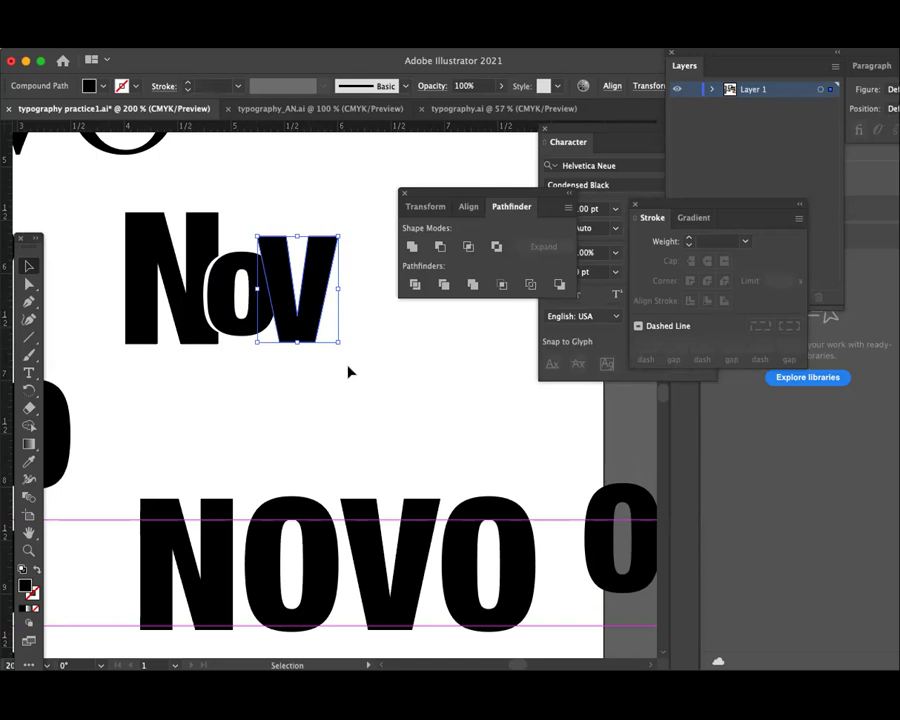
- Scale the v down slightly around its centre to the o's x-height
{"action": "left_click_drag", "start_coordinate": [338, 342], "coordinate": [330, 340]}
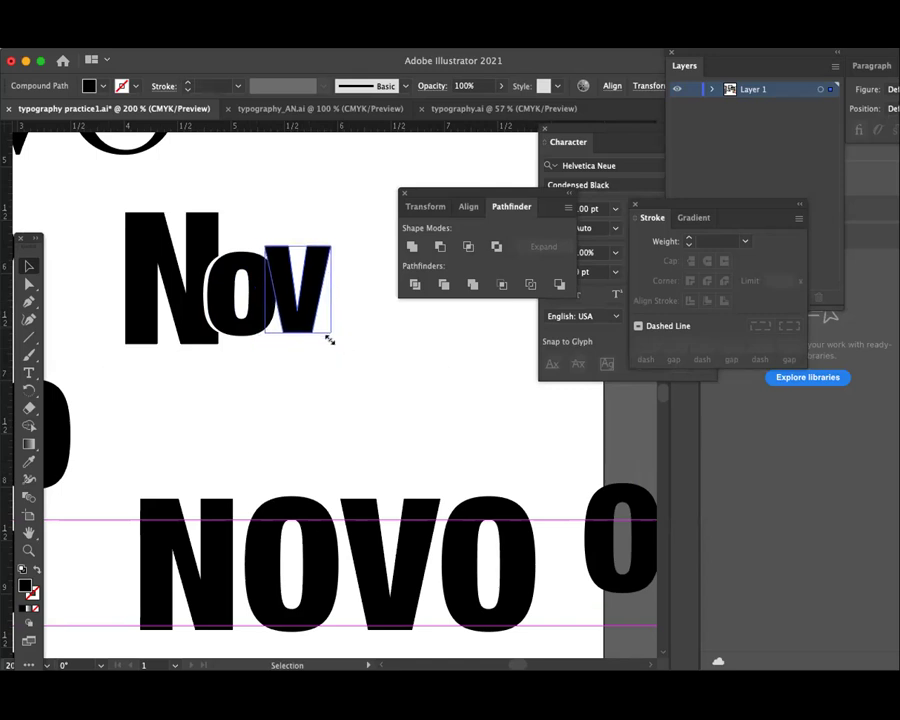
{"action": "left_click", "coordinate": [300, 322]}
{"action": "left_click", "coordinate": [300, 322]}
{"action": "left_click", "coordinate": [283, 356]}
{"action": "left_click", "coordinate": [297, 322]}
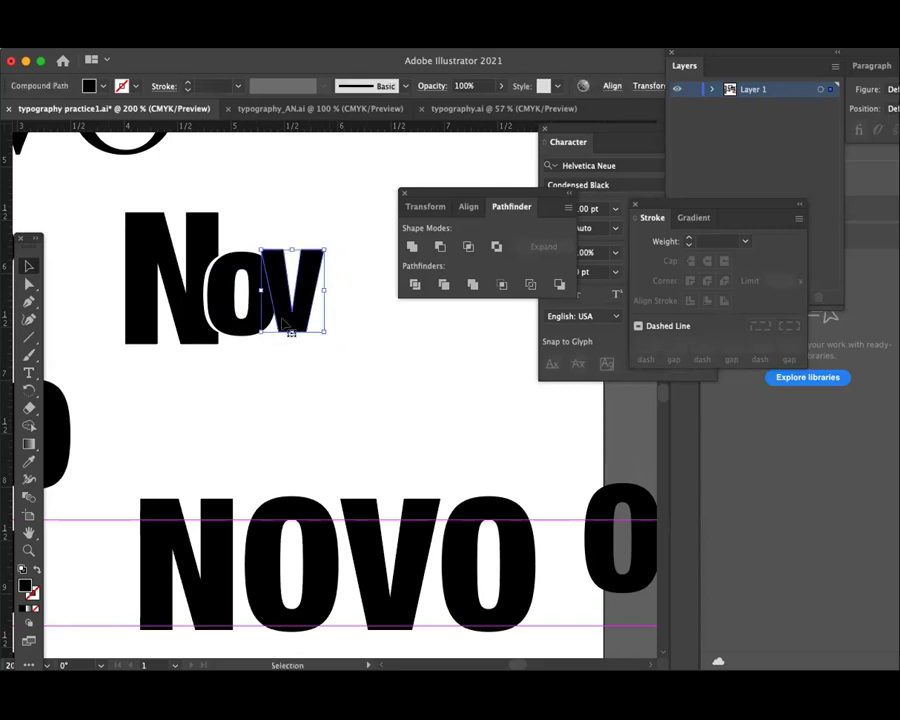
- Give the v a temporary green fill, #11CC06
{"action": "double_click", "coordinate": [24, 585]}
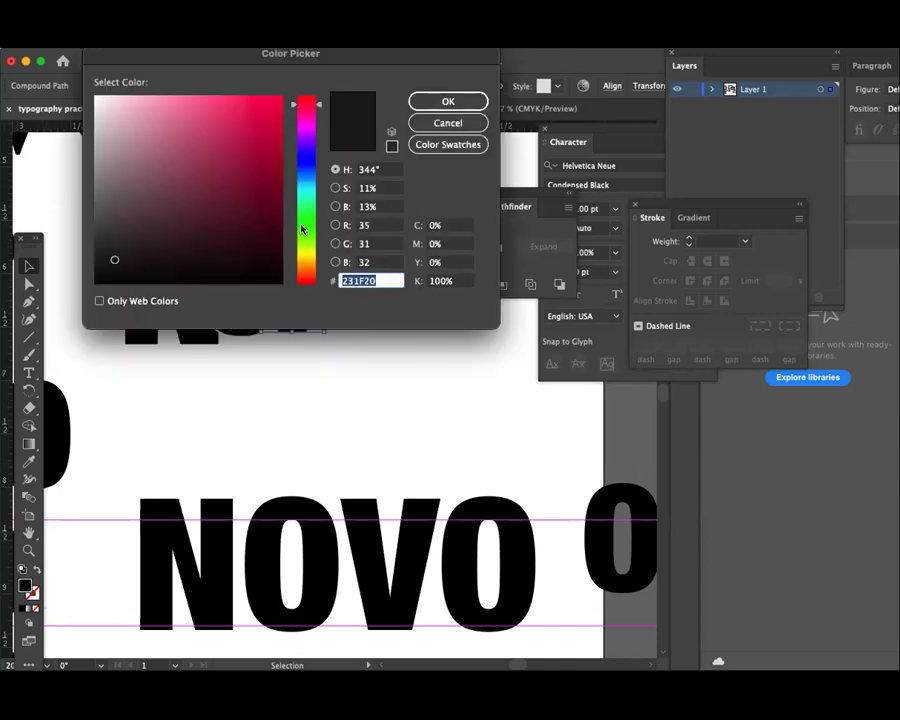
{"action": "type", "text": "11CC06"}
{"action": "left_click", "coordinate": [447, 101]}
{"action": "left_click", "coordinate": [381, 350]}
{"action": "left_click", "coordinate": [288, 313]}
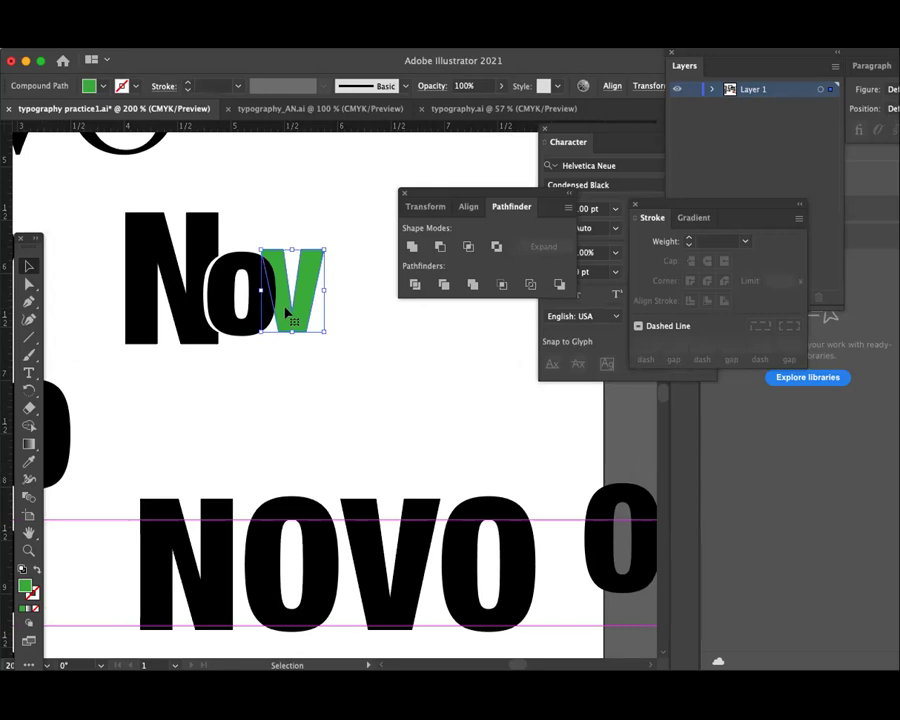
- Select the green v on its own as a single object
{"action": "left_click", "coordinate": [262, 300]}
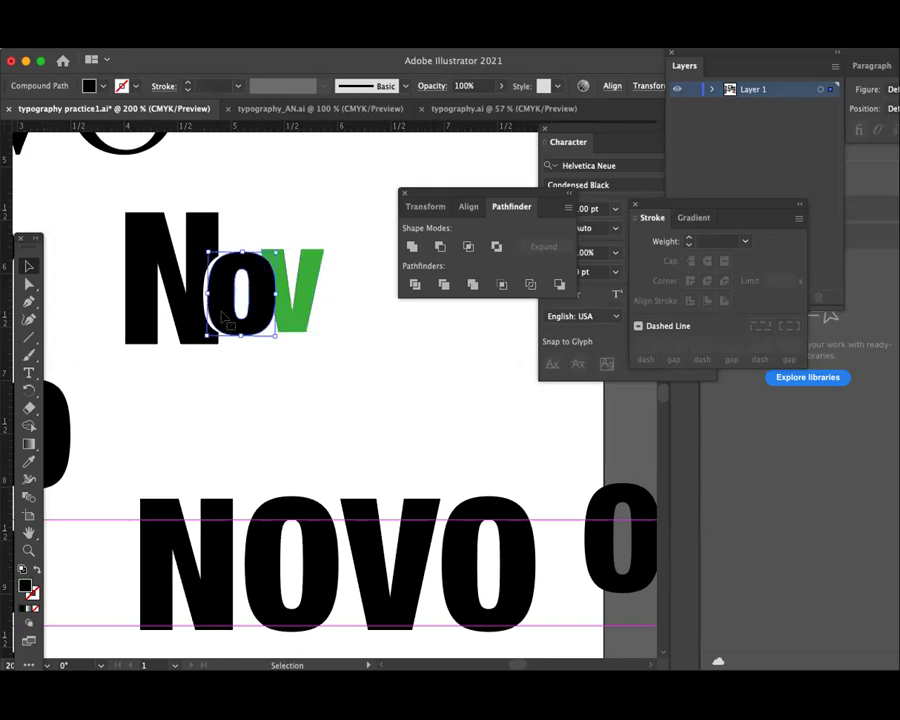
{"action": "left_click", "coordinate": [289, 316]}
{"action": "left_click", "coordinate": [348, 331]}
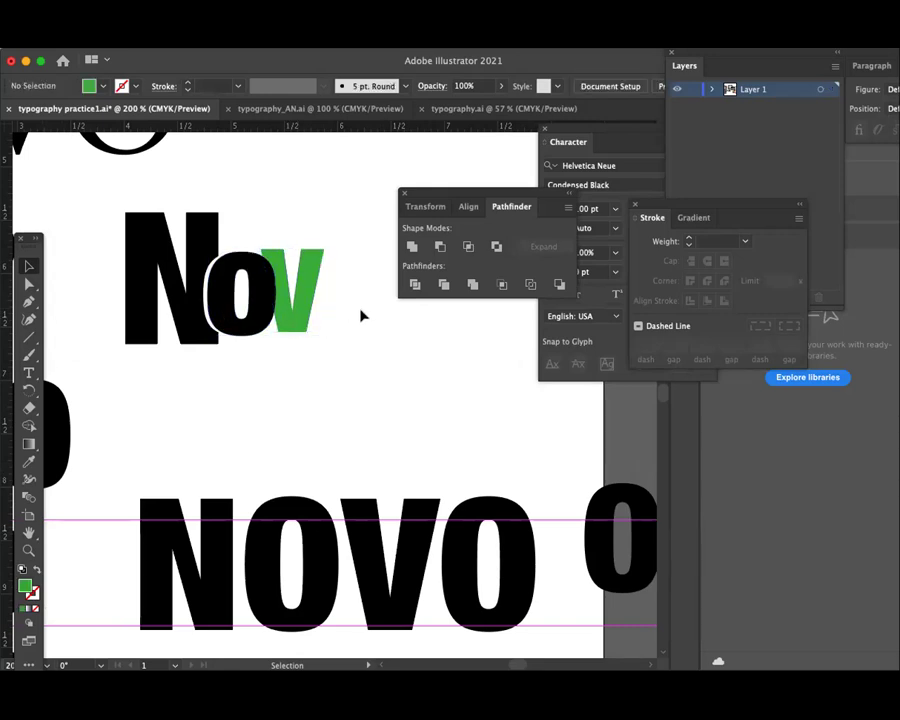
{"action": "left_click", "coordinate": [296, 314]}
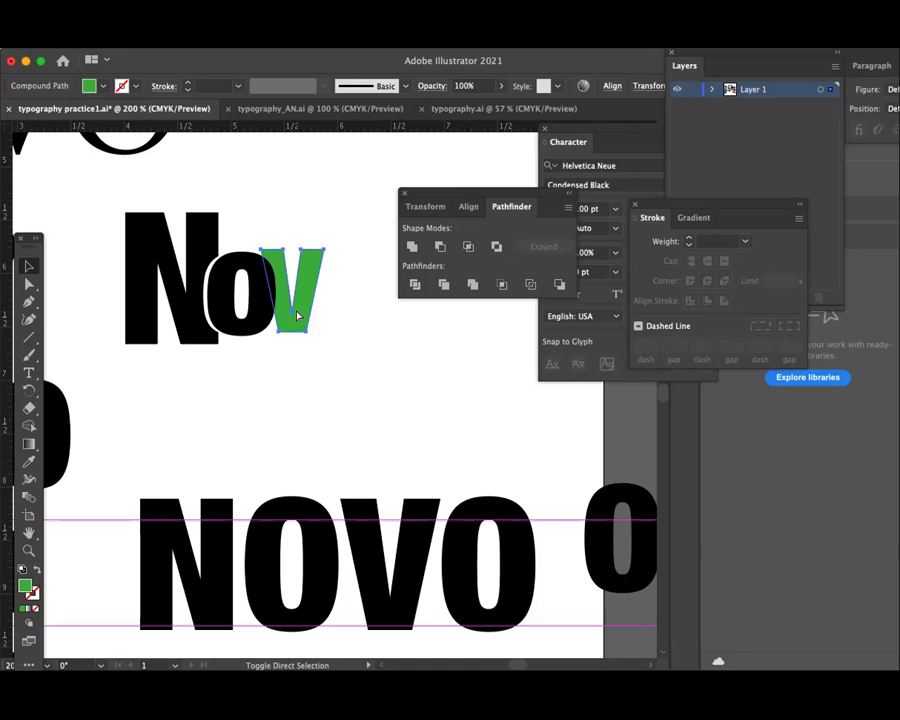
{"action": "left_click", "coordinate": [297, 316]}
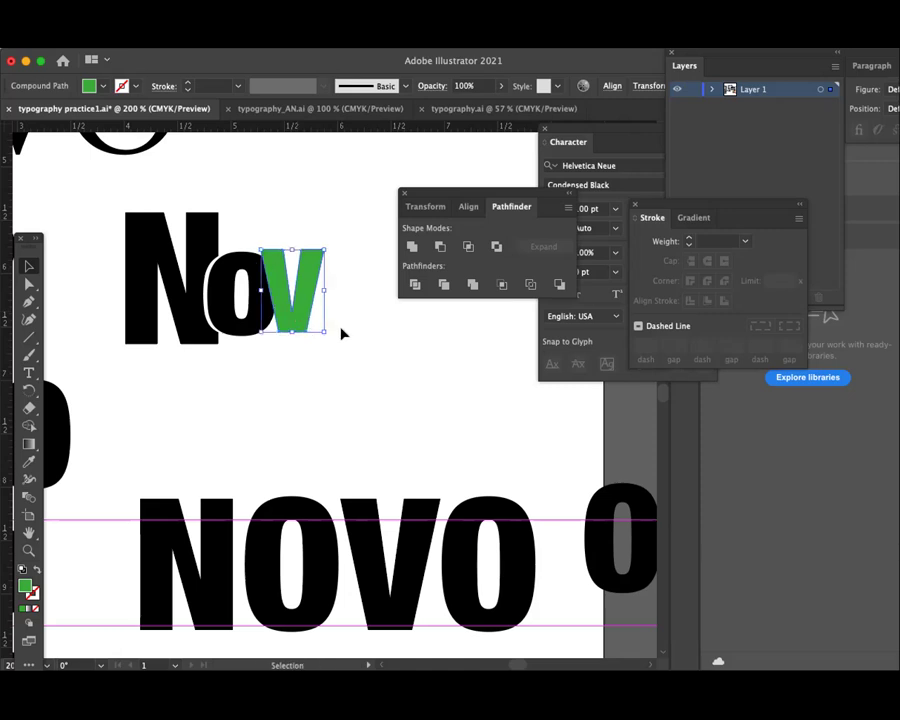
{"action": "left_click", "coordinate": [341, 333]}
{"action": "left_click", "coordinate": [295, 300]}
- Look through the Object arrangement commands, then reselect the green v
{"action": "left_click", "coordinate": [128, 38]}
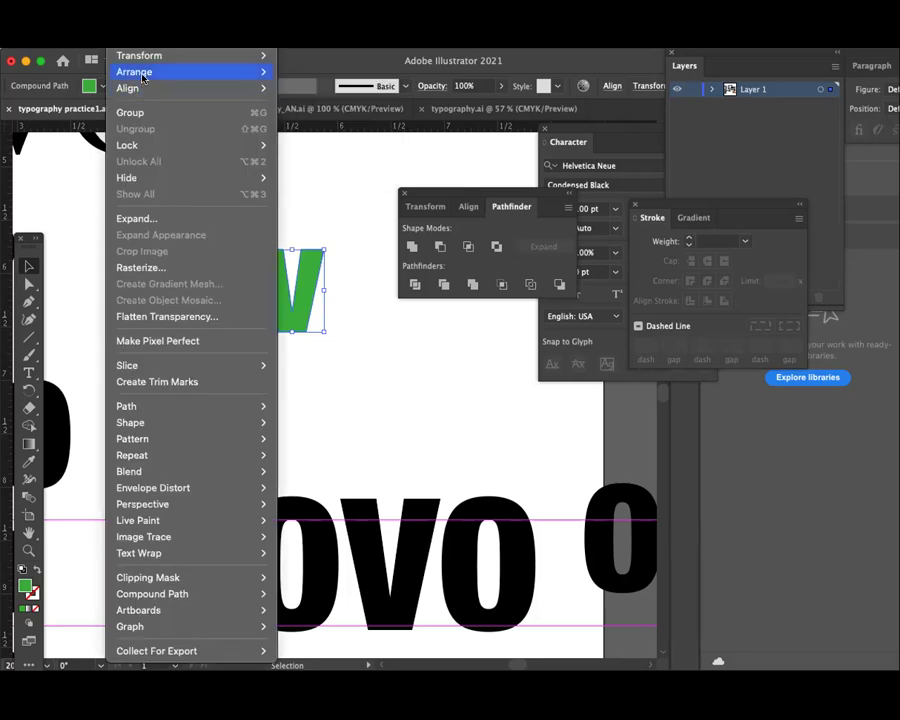
{"action": "mouse_move", "coordinate": [134, 72]}
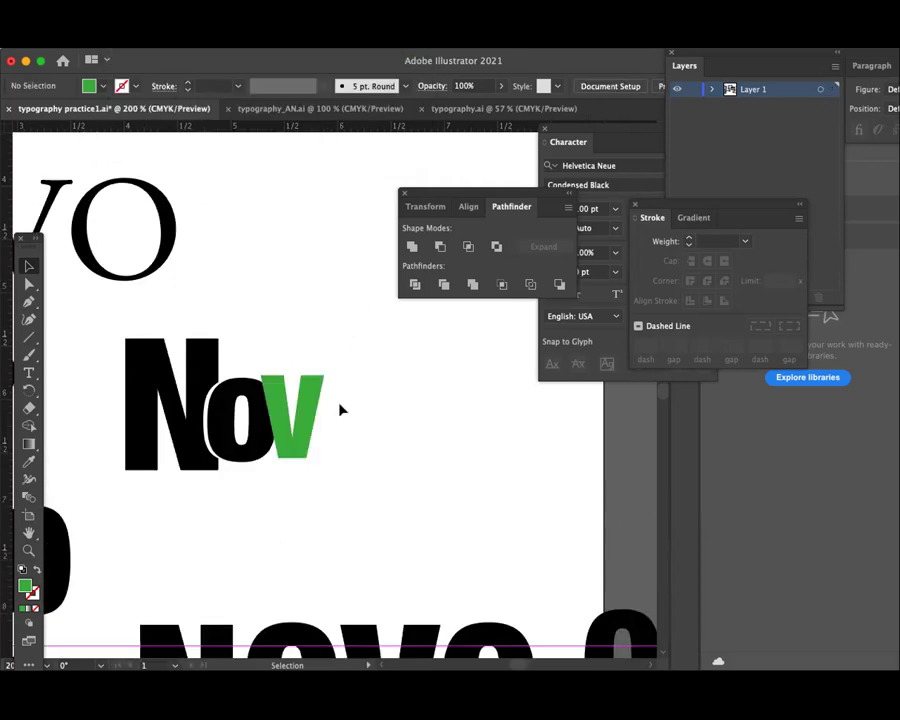
{"action": "scroll", "coordinate": [340, 410], "scroll_direction": "down", "scroll_amount": 4}
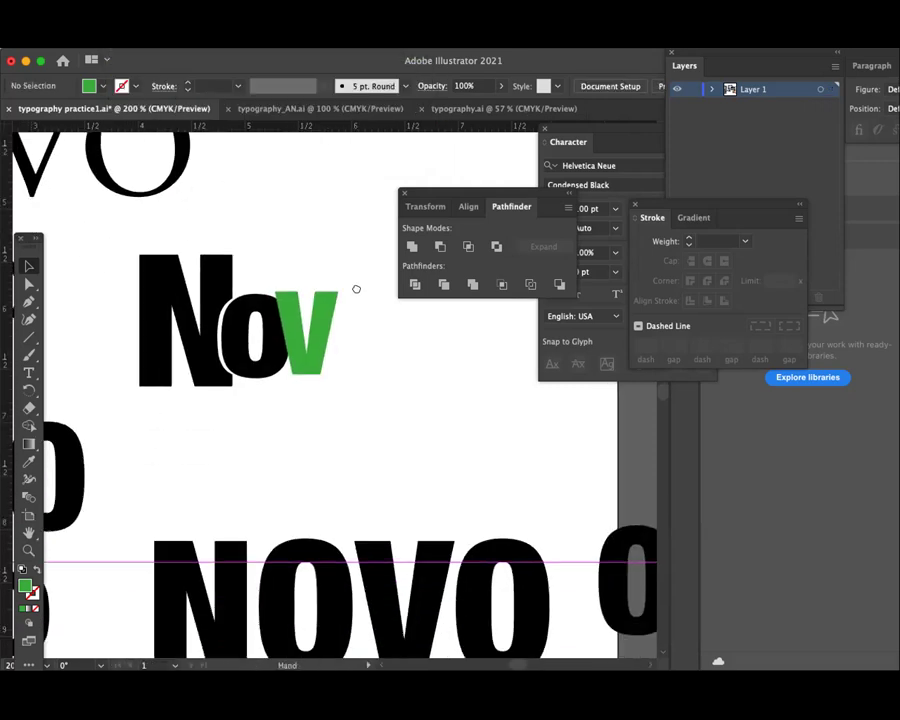
{"action": "scroll", "coordinate": [356, 287], "scroll_direction": "down", "scroll_amount": 2}
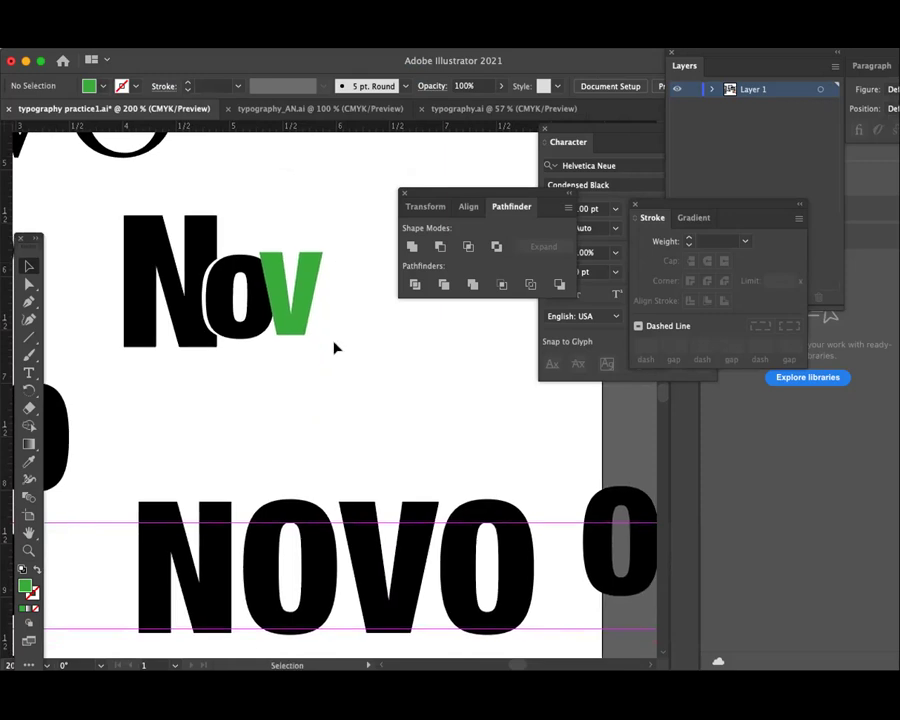
{"action": "left_click", "coordinate": [297, 330]}
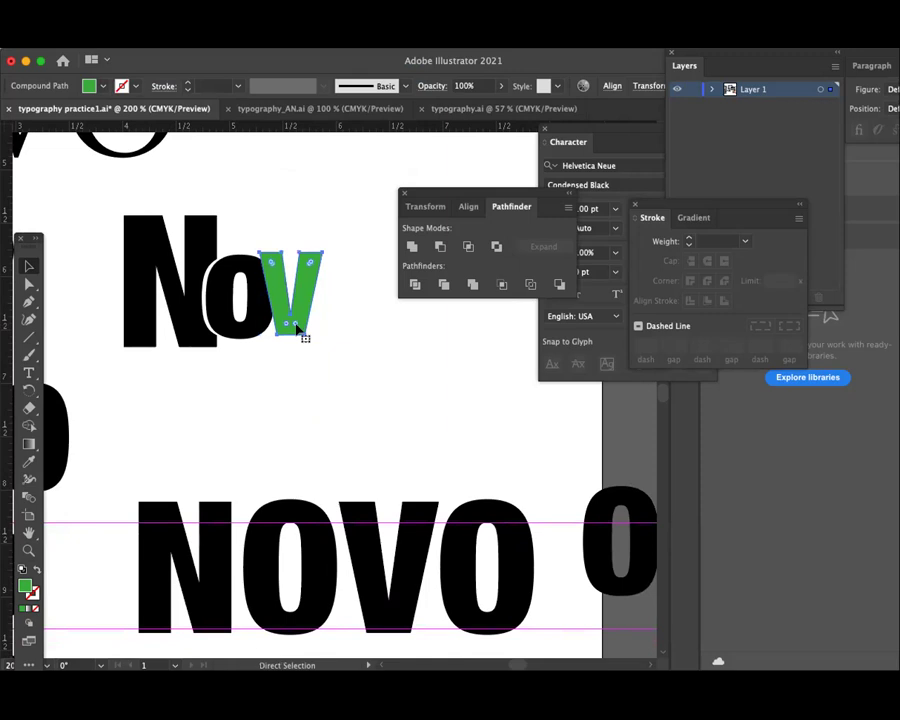
- Try Pathfinder Minus Front on the o and green v, then undo it
{"action": "left_click_drag", "start_coordinate": [352, 396], "coordinate": [253, 227]}
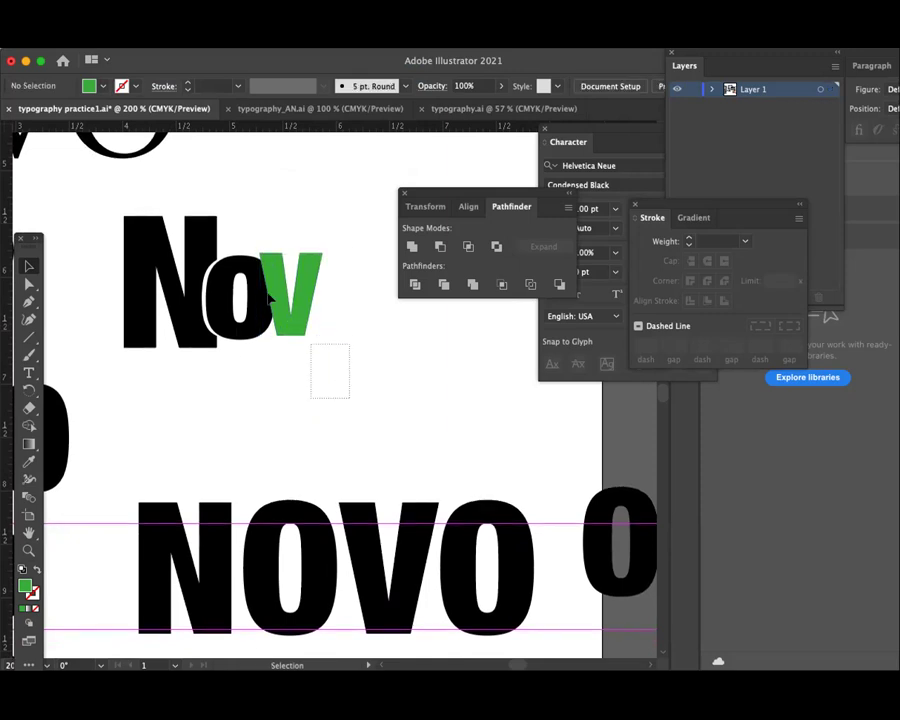
{"action": "left_click", "coordinate": [441, 248]}
{"action": "left_click", "coordinate": [327, 418]}
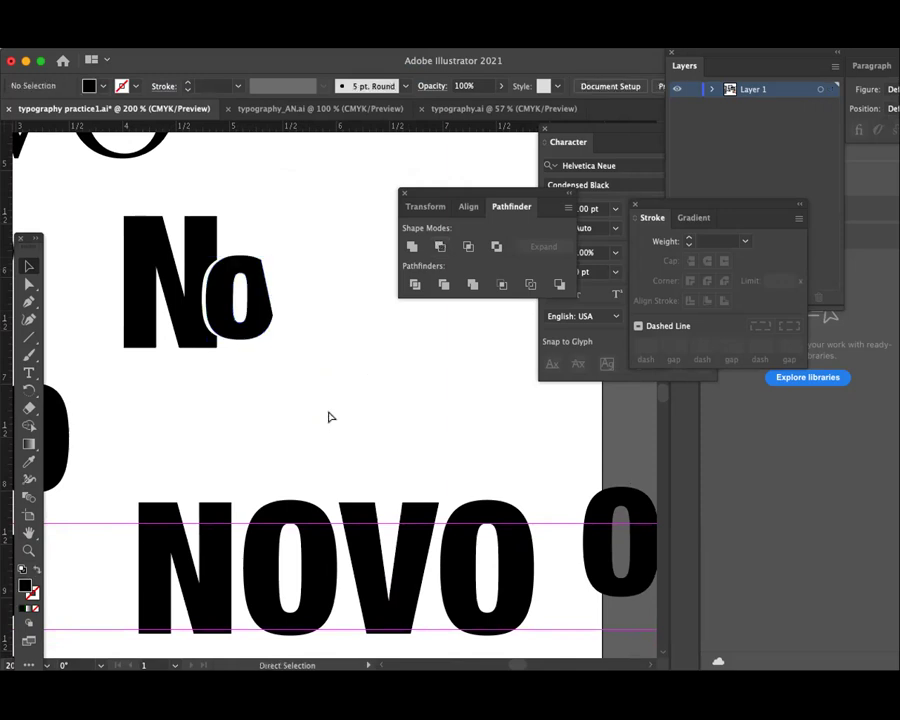
{"action": "key", "text": "ctrl+z"}
- Nudge the v slightly right and give it the N's black fill with the Eyedropper
{"action": "key", "text": "Right"}
{"action": "key", "text": "Right"}
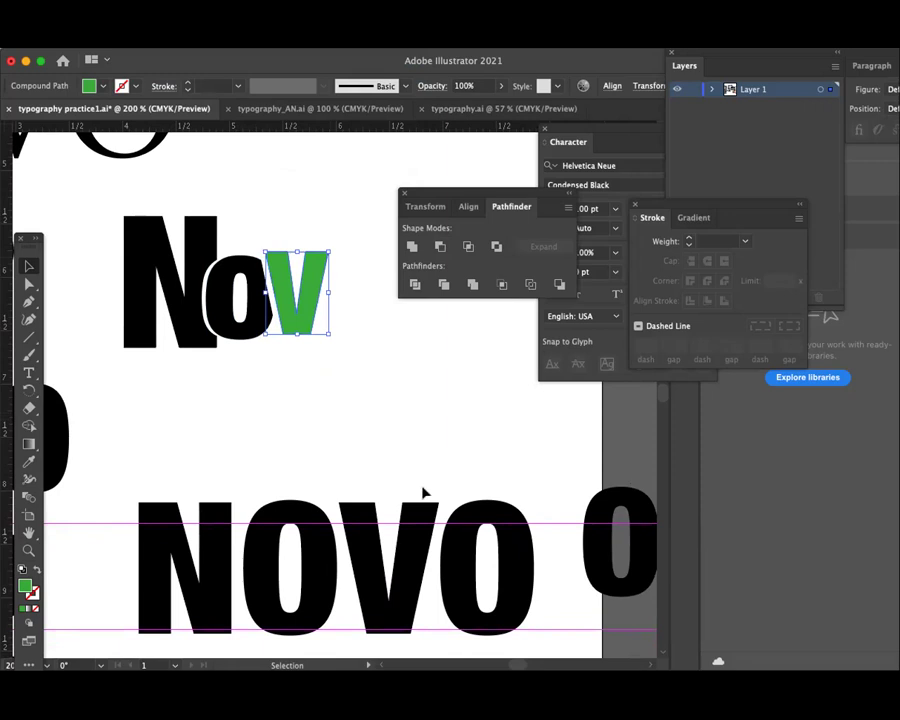
{"action": "left_click", "coordinate": [424, 492]}
{"action": "left_click", "coordinate": [300, 314]}
{"action": "left_click", "coordinate": [28, 461]}
{"action": "left_click", "coordinate": [143, 292]}
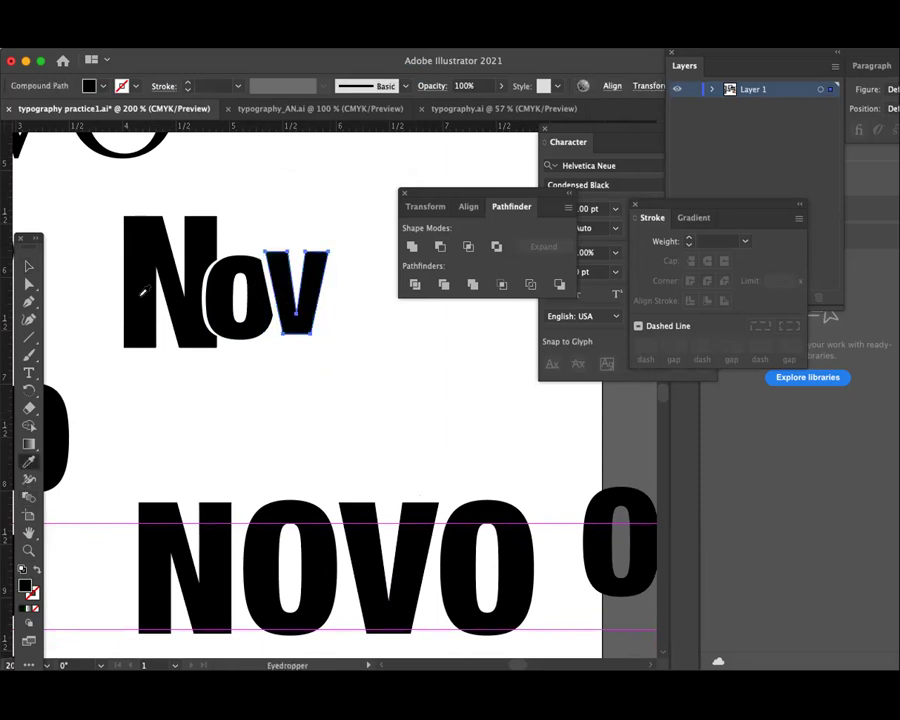
{"action": "key", "text": "v"}
{"action": "left_click", "coordinate": [348, 381]}
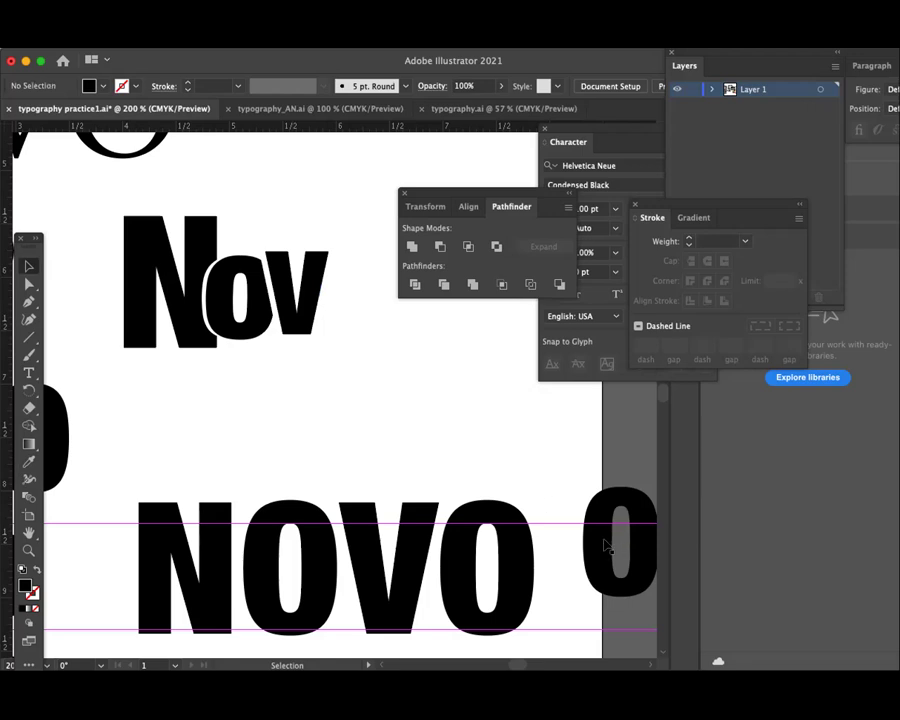
- Move the spare O beside Nov and shrink it to lowercase size
{"action": "mouse_move", "coordinate": [605, 548]}
{"action": "left_mouse_down"}
{"action": "mouse_move", "coordinate": [358, 349]}
{"action": "mouse_move", "coordinate": [347, 315]}
{"action": "left_mouse_up"}
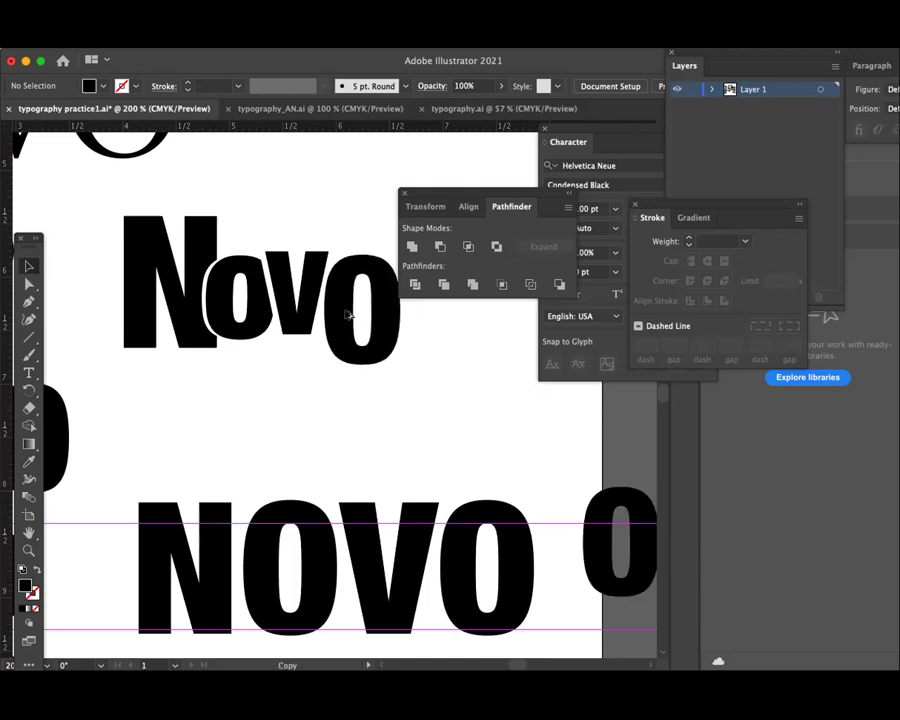
{"action": "left_click", "coordinate": [347, 315]}
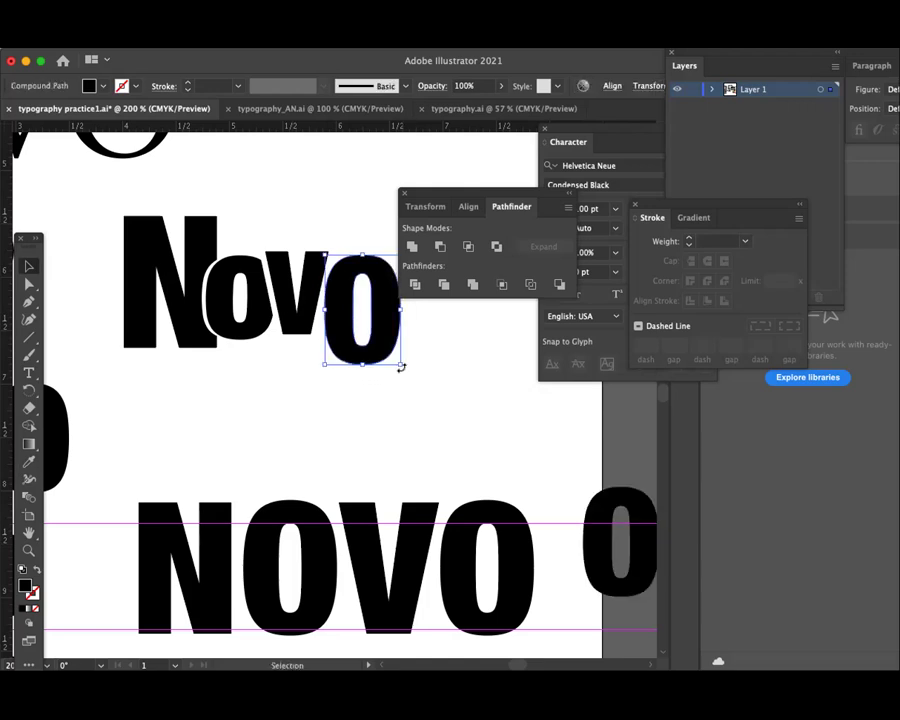
{"action": "left_click_drag", "start_coordinate": [400, 366], "coordinate": [384, 348]}
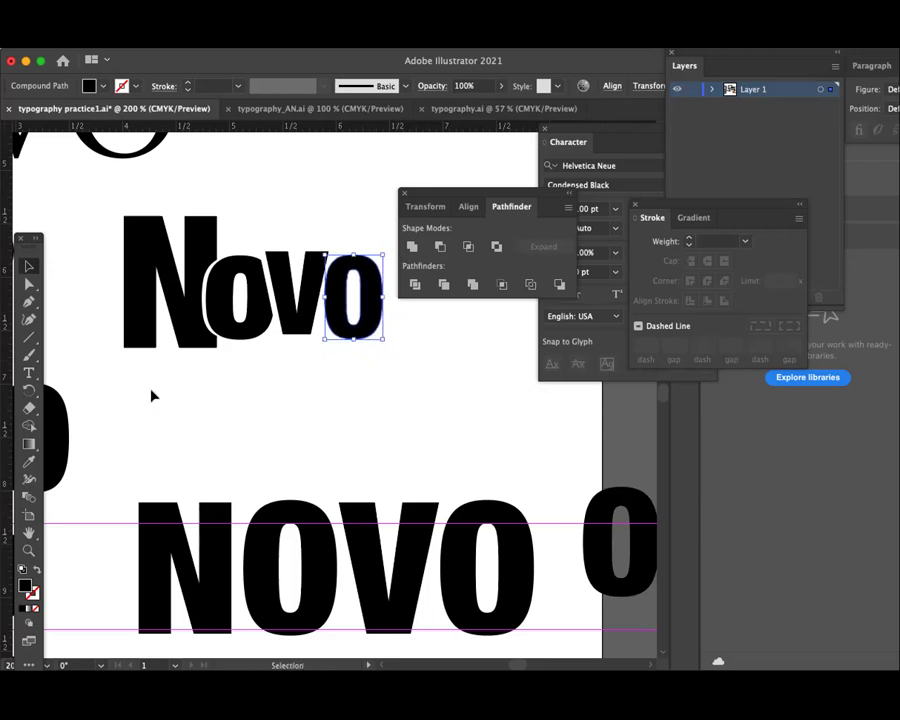
- Add a '0' text object and move it aside, then enlarge and lower the final o
{"action": "key", "text": "t"}
{"action": "left_click", "coordinate": [296, 385]}
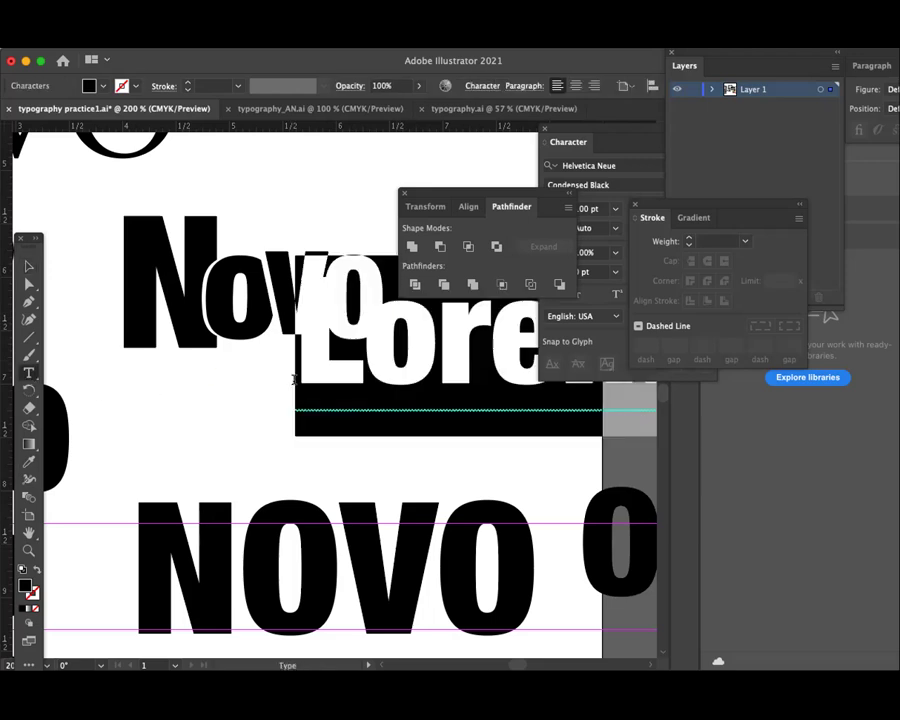
{"action": "type", "text": "0"}
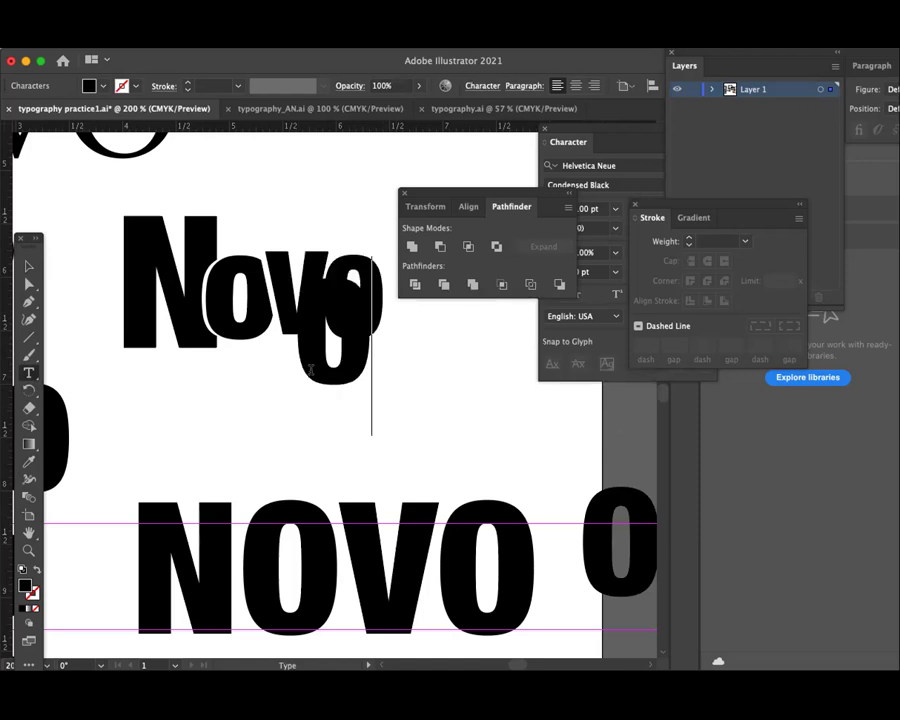
{"action": "key", "text": "Escape"}
{"action": "mouse_move", "coordinate": [374, 366]}
{"action": "left_mouse_down"}
{"action": "mouse_move", "coordinate": [483, 407]}
{"action": "mouse_move", "coordinate": [452, 417]}
{"action": "left_mouse_up"}
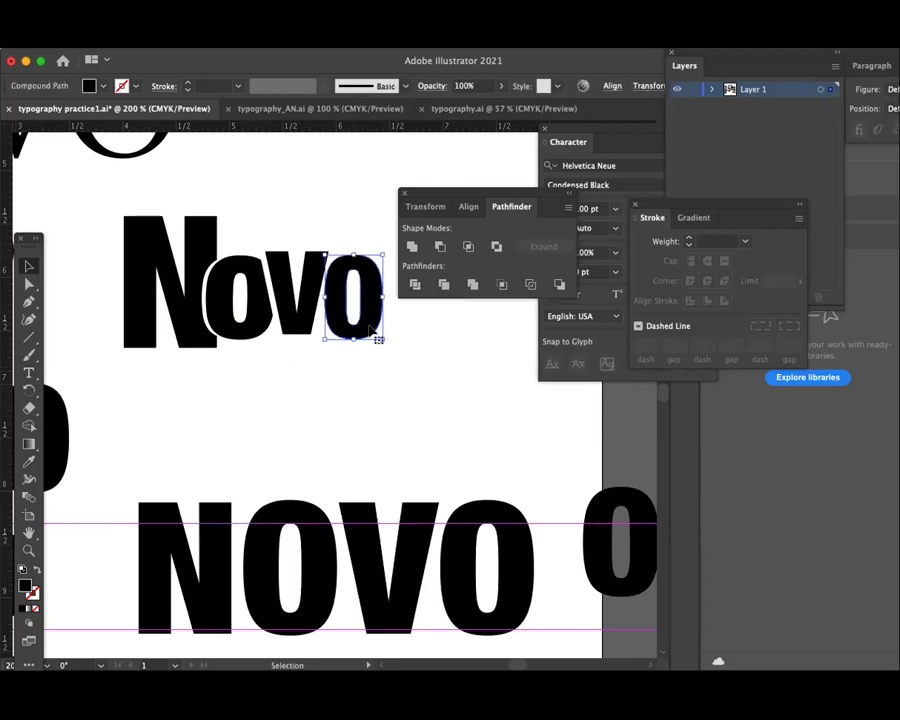
{"action": "mouse_move", "coordinate": [366, 310]}
{"action": "left_mouse_down"}
{"action": "mouse_move", "coordinate": [386, 342]}
{"action": "mouse_move", "coordinate": [352, 312]}
{"action": "mouse_move", "coordinate": [363, 324]}
{"action": "left_mouse_up"}
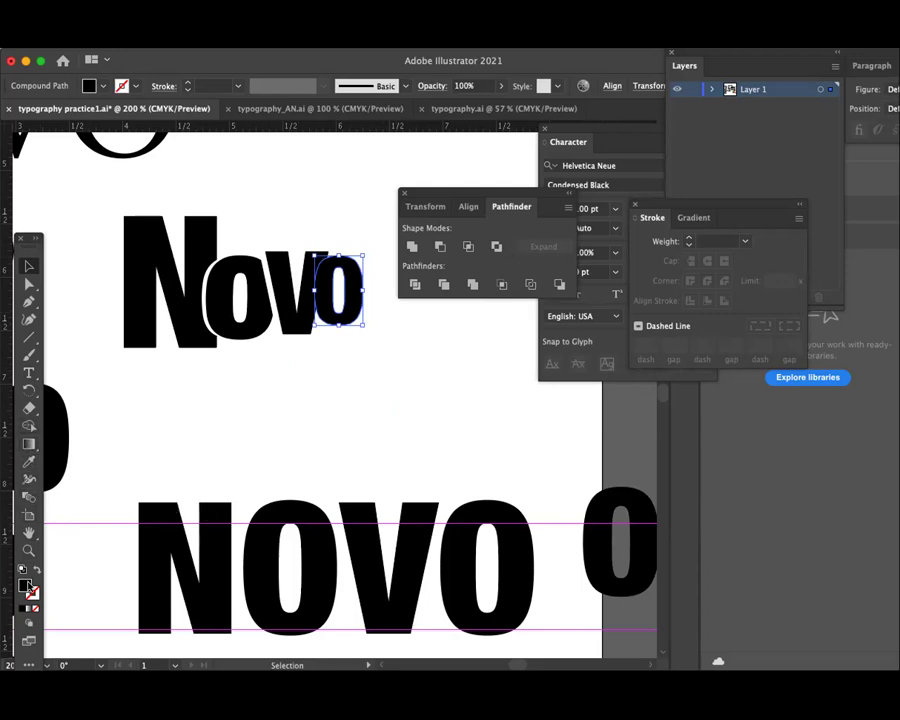
- Give the final o a temporary red fill, #F40B4A
{"action": "double_click", "coordinate": [26, 583]}
{"action": "type", "text": "F40B4A"}
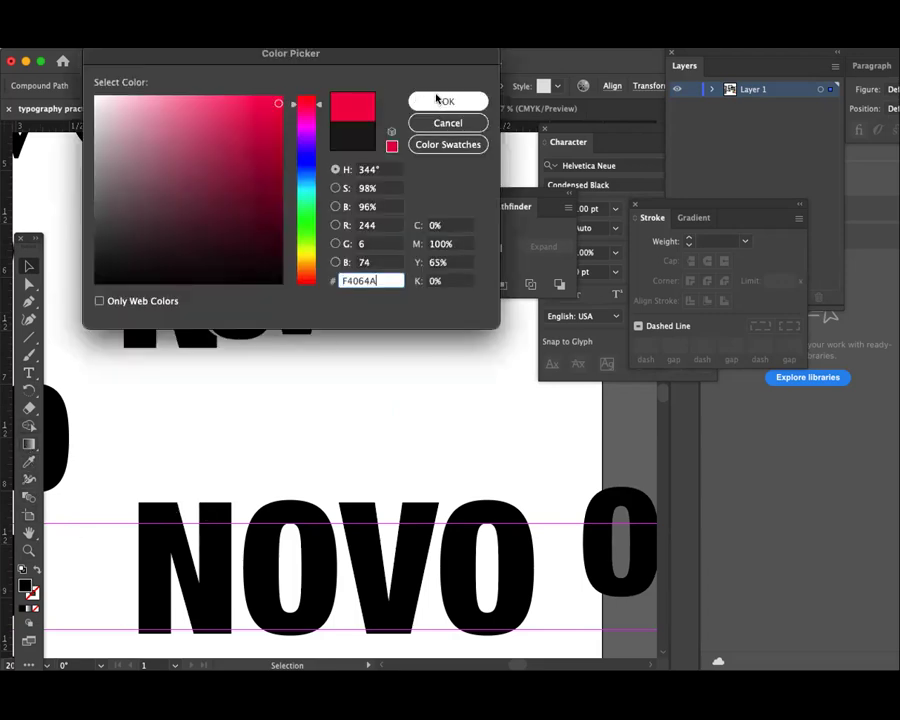
{"action": "left_click", "coordinate": [440, 101]}
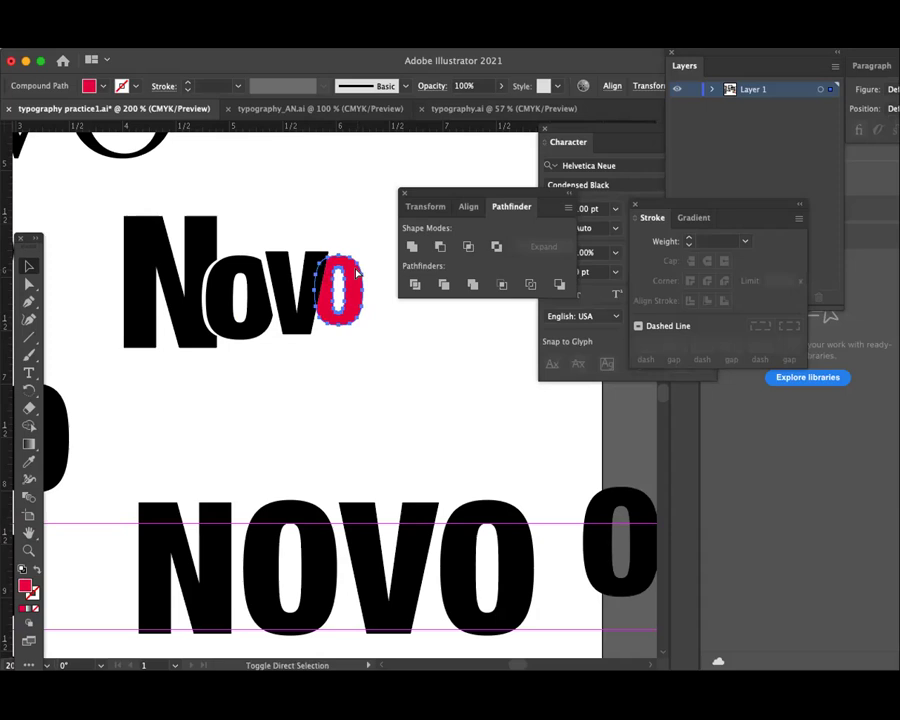
- Select the black v of Novo on its own, apart from the red o
{"action": "left_click", "coordinate": [350, 366]}
{"action": "left_click", "coordinate": [297, 322]}
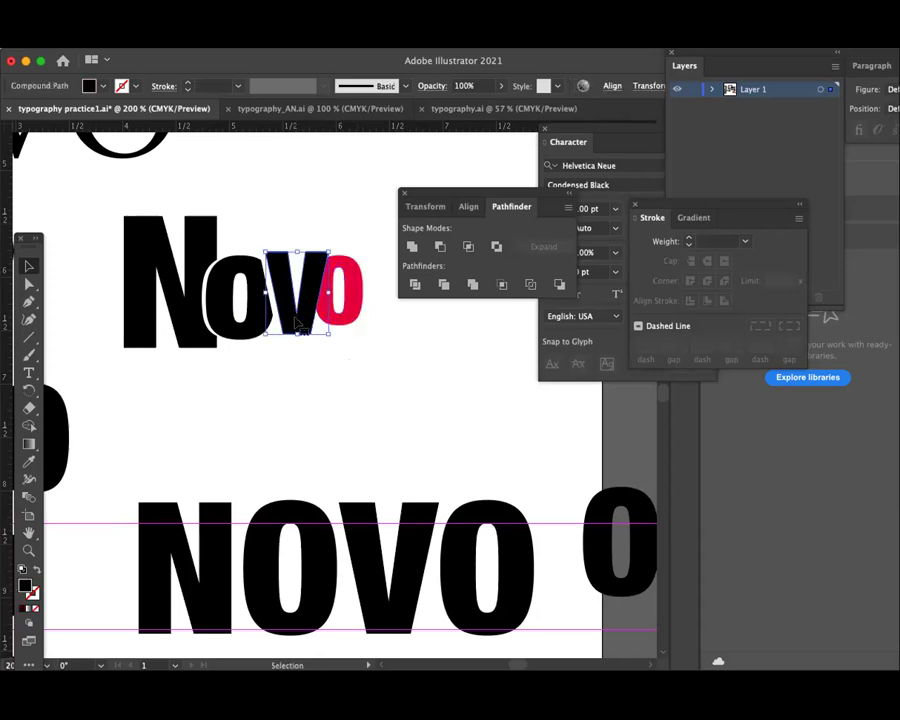
{"action": "left_click", "coordinate": [346, 358]}
{"action": "left_click", "coordinate": [305, 320]}
{"action": "left_click", "coordinate": [350, 318]}
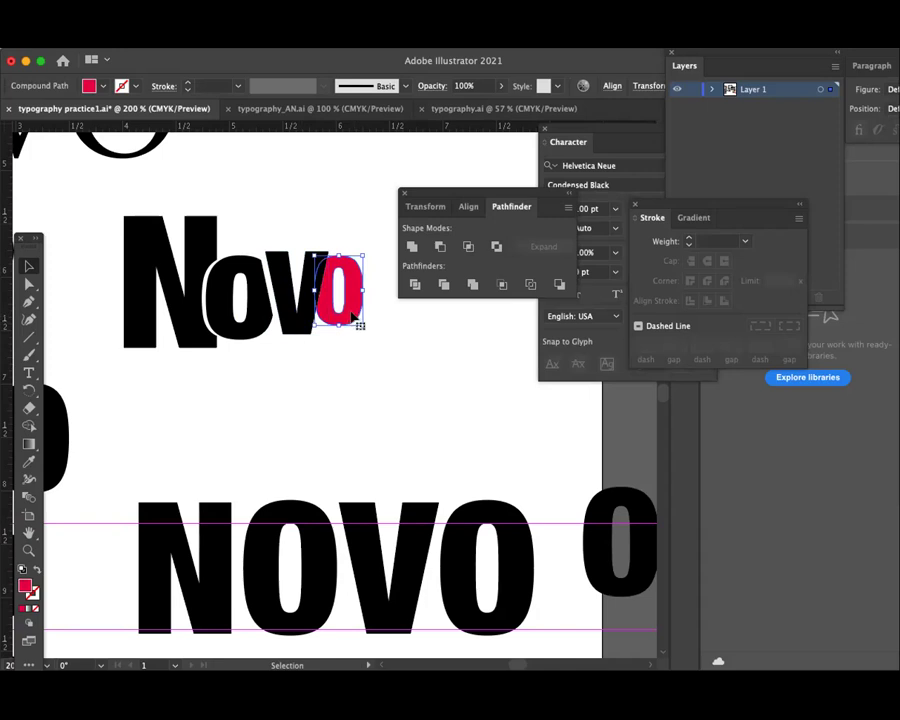
{"action": "left_click", "coordinate": [345, 350]}
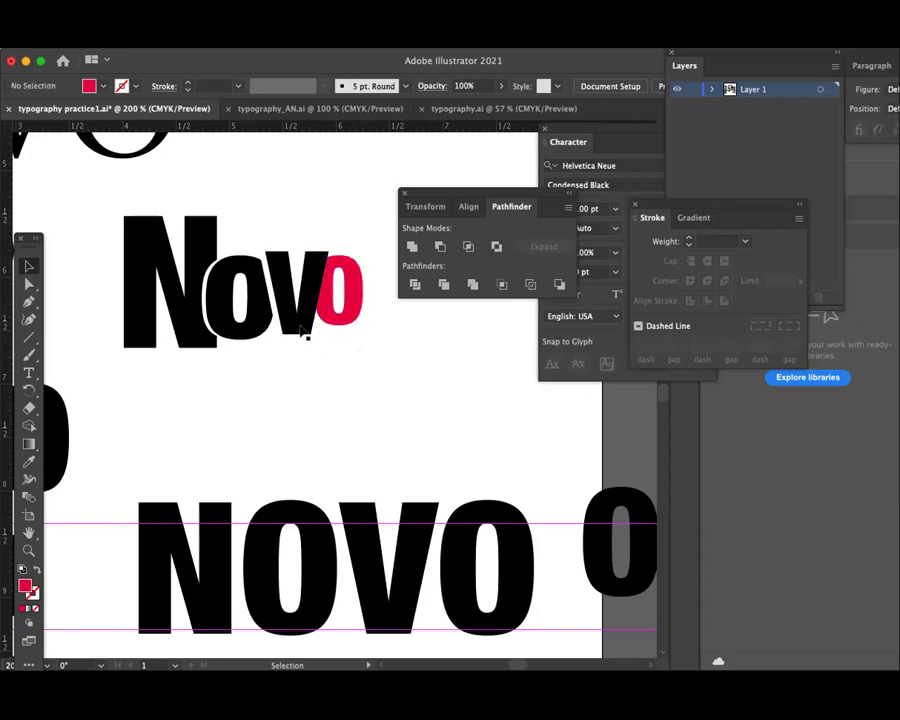
{"action": "left_click", "coordinate": [302, 332]}
{"action": "key", "text": "a"}
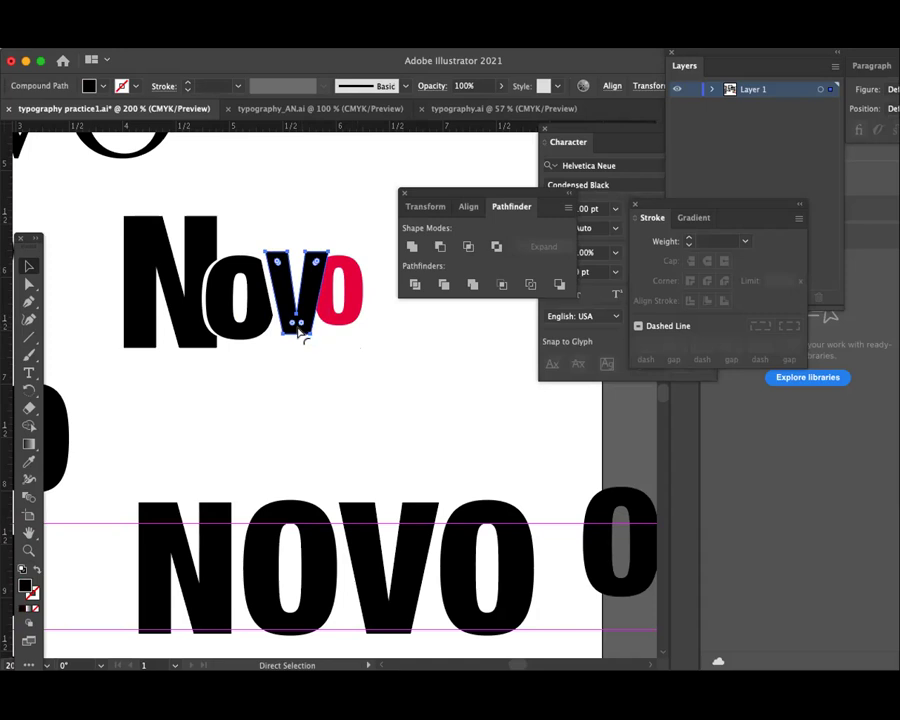
{"action": "key", "text": "v"}
- Try Pathfinder Minus Front on the v and red o, then undo it
{"action": "mouse_move", "coordinate": [371, 352]}
{"action": "left_mouse_down"}
{"action": "mouse_move", "coordinate": [349, 320]}
{"action": "mouse_move", "coordinate": [310, 302]}
{"action": "left_mouse_up"}
{"action": "left_click", "coordinate": [438, 248]}
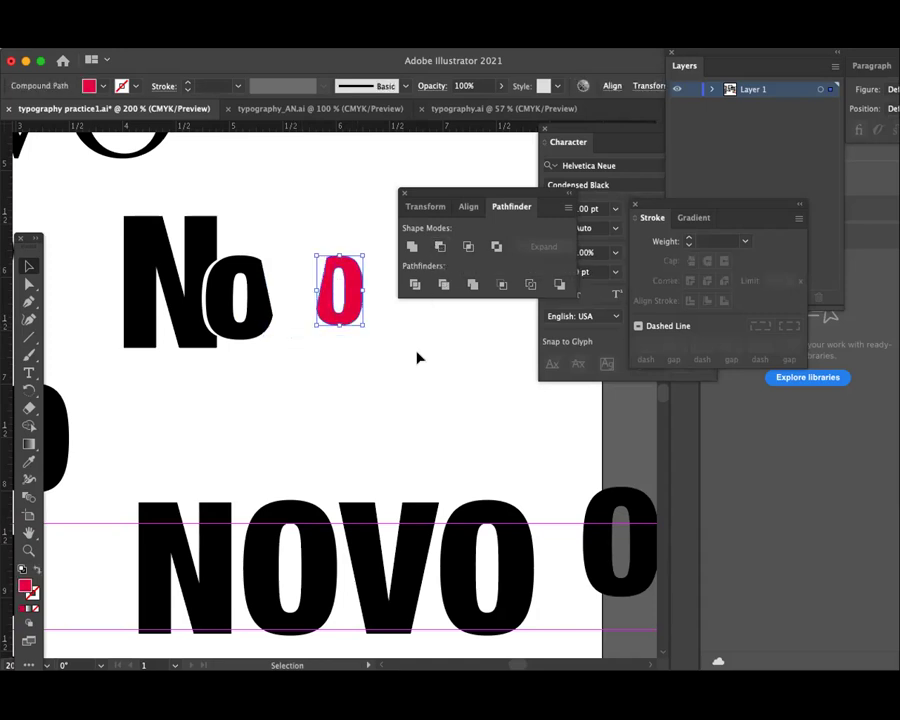
{"action": "left_click", "coordinate": [400, 377]}
{"action": "key", "text": "ctrl+z"}
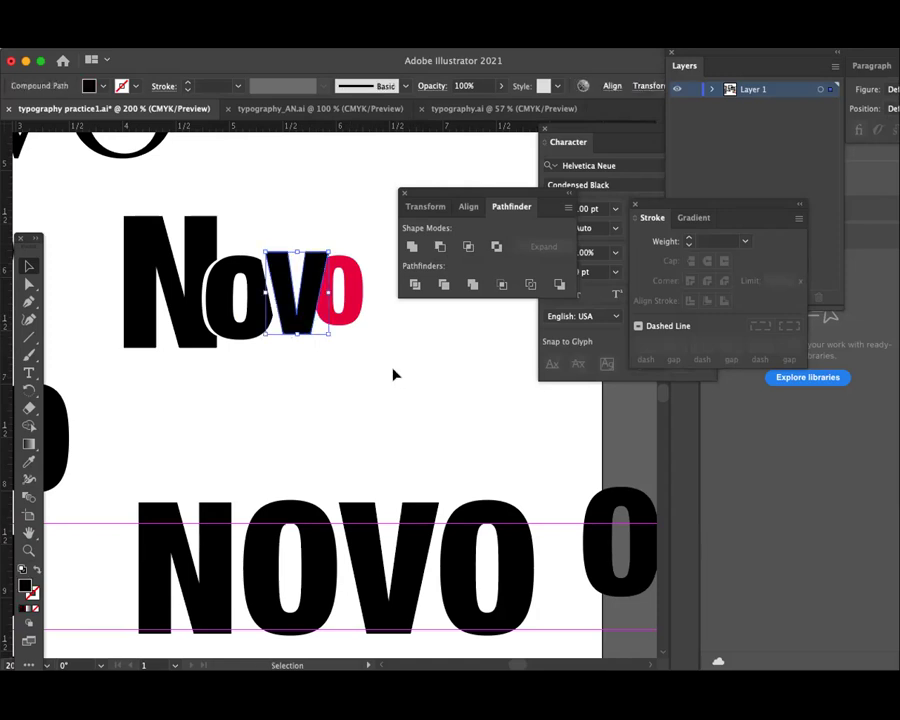
- Set the red o in front of the v and fill it with the N's black
{"action": "left_click", "coordinate": [395, 368]}
{"action": "left_click", "coordinate": [355, 311]}
{"action": "left_click_drag", "start_coordinate": [356, 312], "coordinate": [350, 313]}
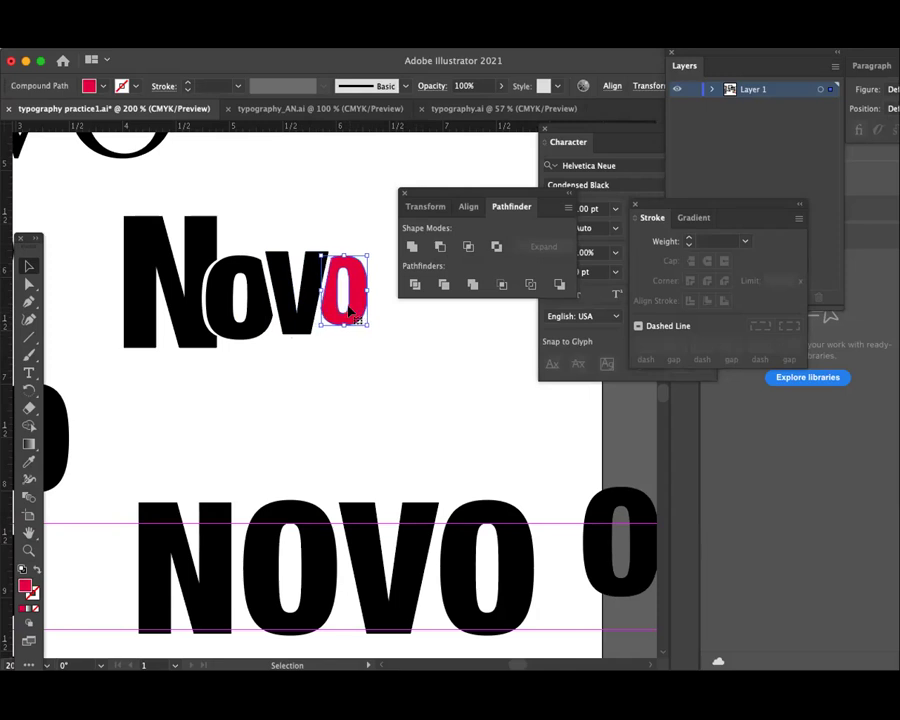
{"action": "left_click", "coordinate": [27, 462]}
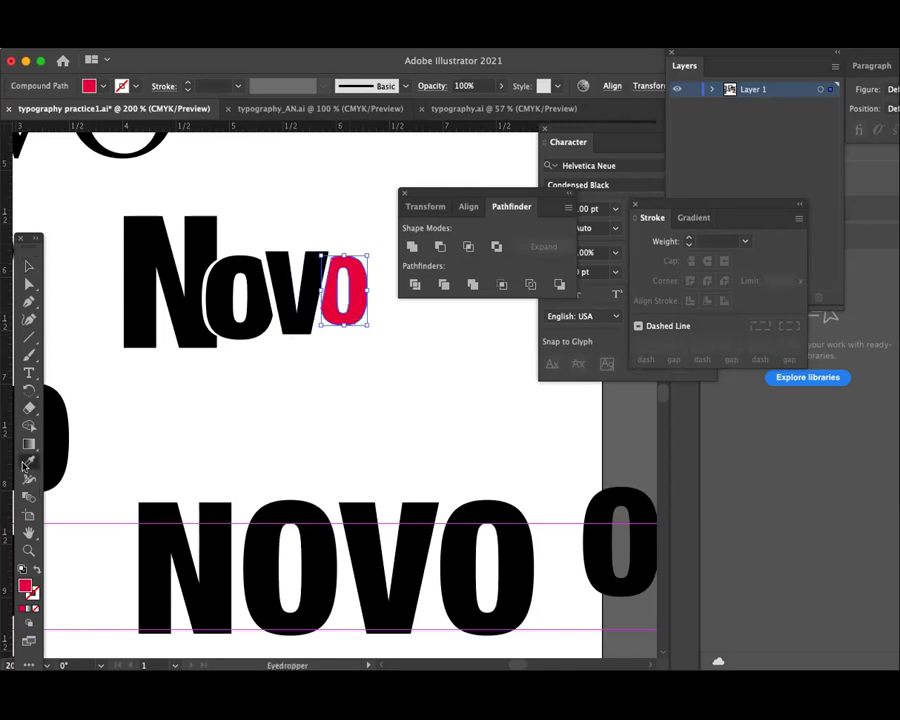
{"action": "left_click", "coordinate": [145, 235]}
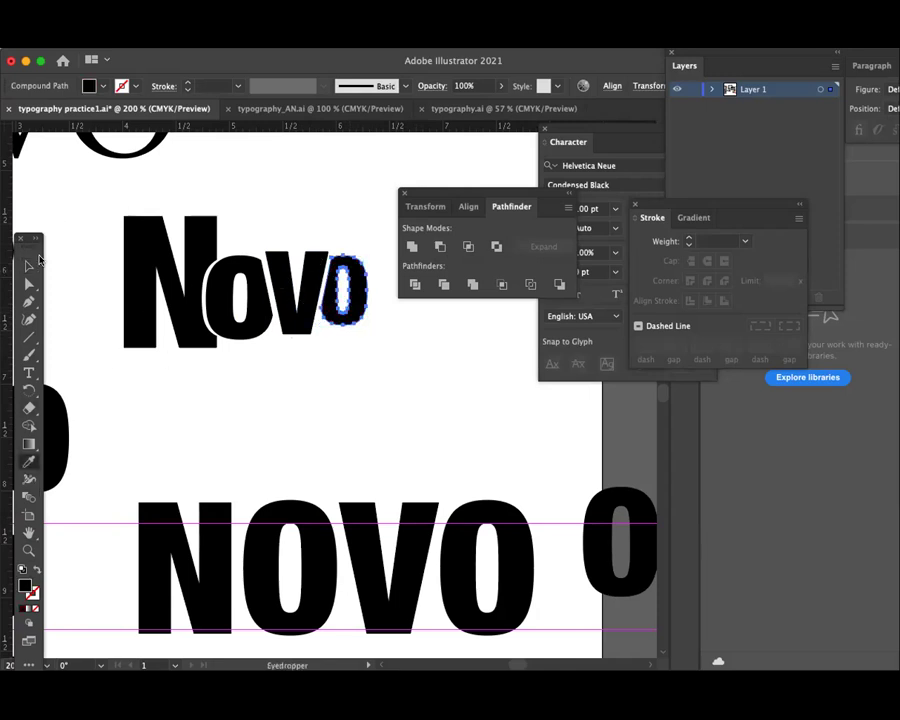
{"action": "left_click", "coordinate": [36, 263]}
{"action": "left_click", "coordinate": [420, 382]}
- Zoom out and move the Novo logo group to the artboard's top right
{"action": "left_click_drag", "start_coordinate": [388, 368], "coordinate": [364, 369]}
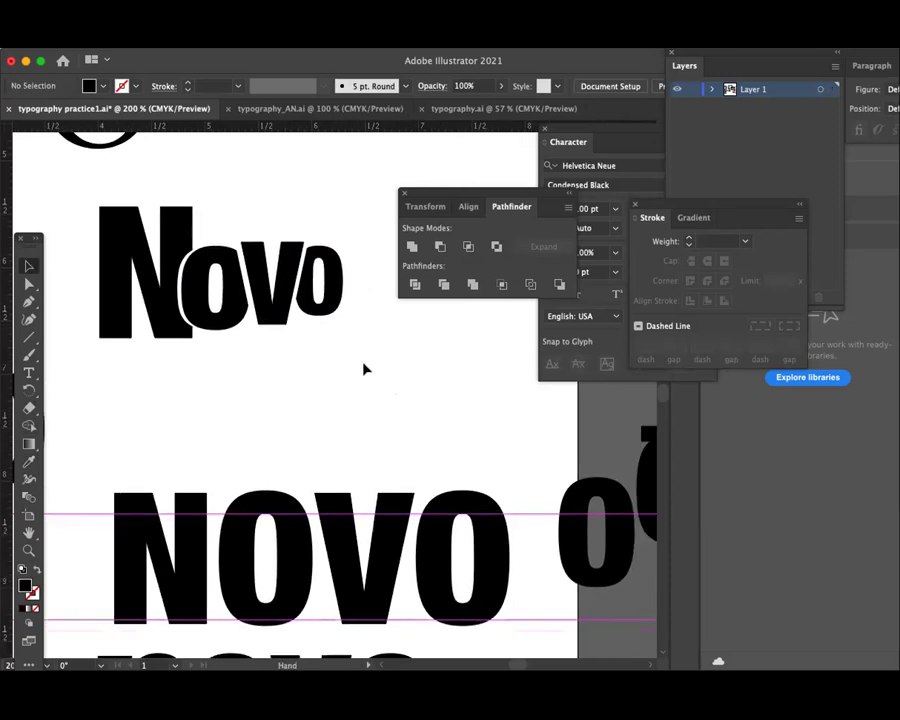
{"action": "scroll", "coordinate": [364, 369], "scroll_direction": "down", "scroll_amount": 1}
{"action": "scroll", "coordinate": [360, 368], "scroll_direction": "down", "scroll_amount": 1}
{"action": "scroll", "coordinate": [354, 374], "scroll_direction": "down", "scroll_amount": 1}
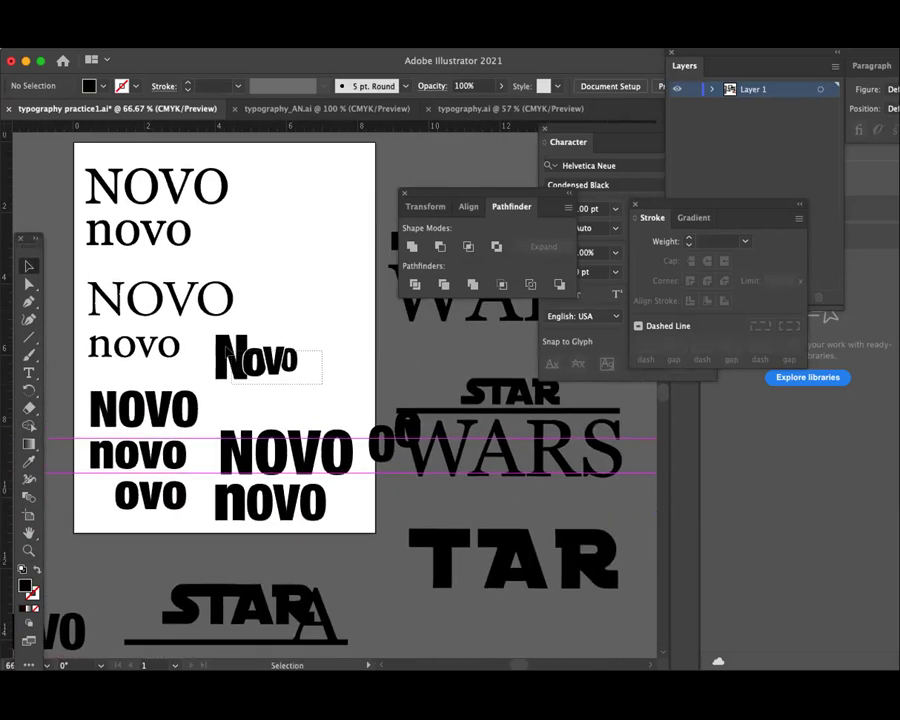
{"action": "left_click", "coordinate": [255, 360]}
{"action": "scroll", "coordinate": [285, 357], "scroll_direction": "right", "scroll_amount": 3}
{"action": "left_click_drag", "start_coordinate": [200, 389], "coordinate": [260, 215]}
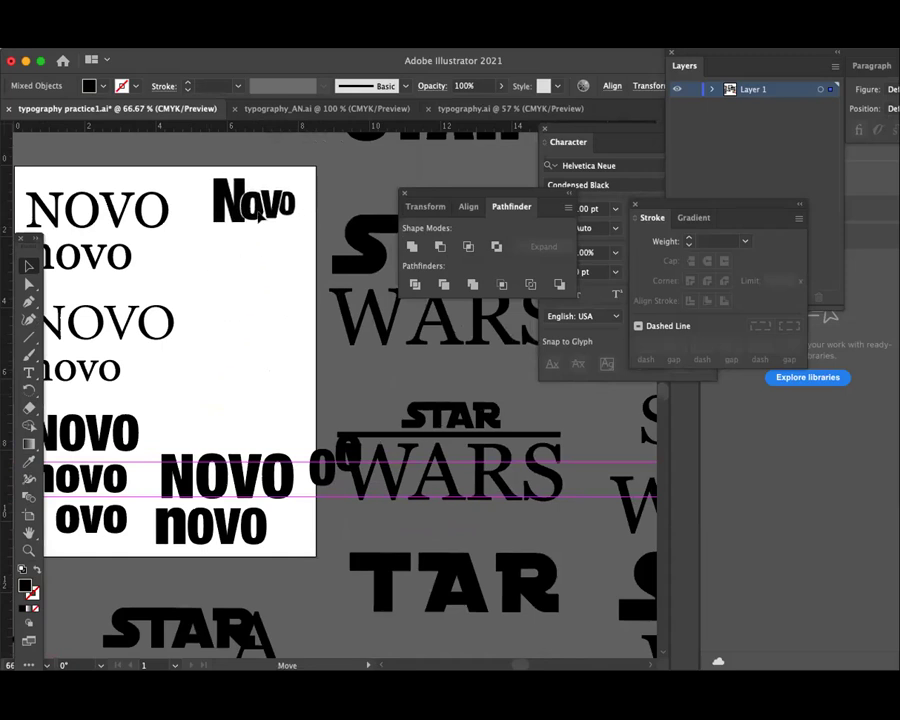
- Move the bold NOVO up beneath Novo and fine-tune the logo's position
{"action": "left_click_drag", "start_coordinate": [241, 445], "coordinate": [270, 273]}
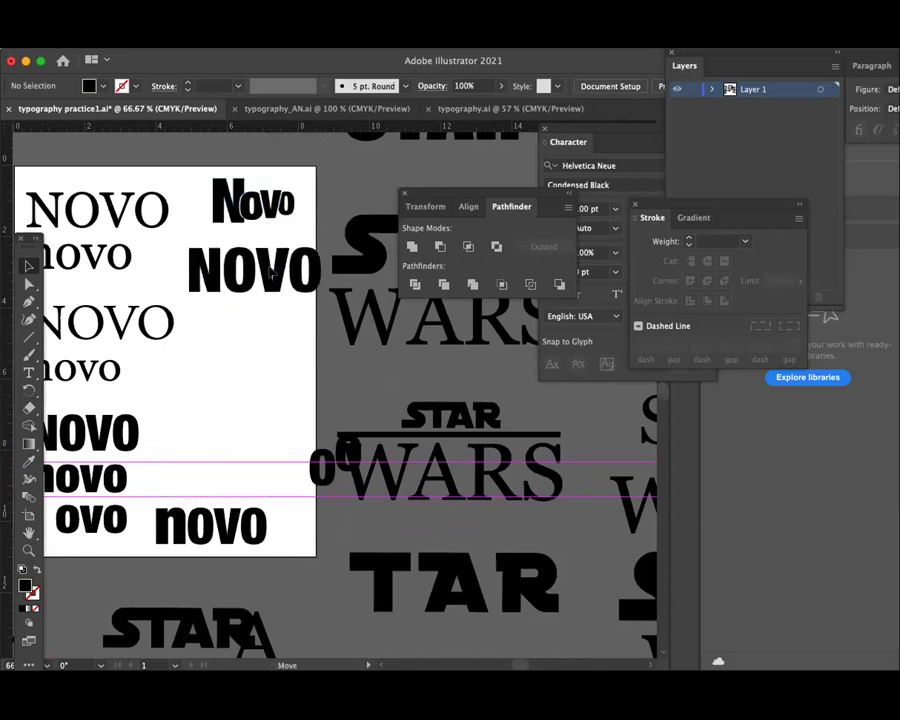
{"action": "scroll", "coordinate": [262, 300], "scroll_direction": "up", "scroll_amount": 2}
{"action": "scroll", "coordinate": [262, 300], "scroll_direction": "right", "scroll_amount": 2}
{"action": "left_click", "coordinate": [257, 311]}
{"action": "left_click", "coordinate": [253, 250]}
{"action": "left_click", "coordinate": [197, 226]}
{"action": "left_click", "coordinate": [263, 255]}
{"action": "left_click_drag", "start_coordinate": [263, 255], "coordinate": [235, 248]}
- Adjust the view and select the whole Novo logo
{"action": "scroll", "coordinate": [123, 164], "scroll_direction": "up", "scroll_amount": 3}
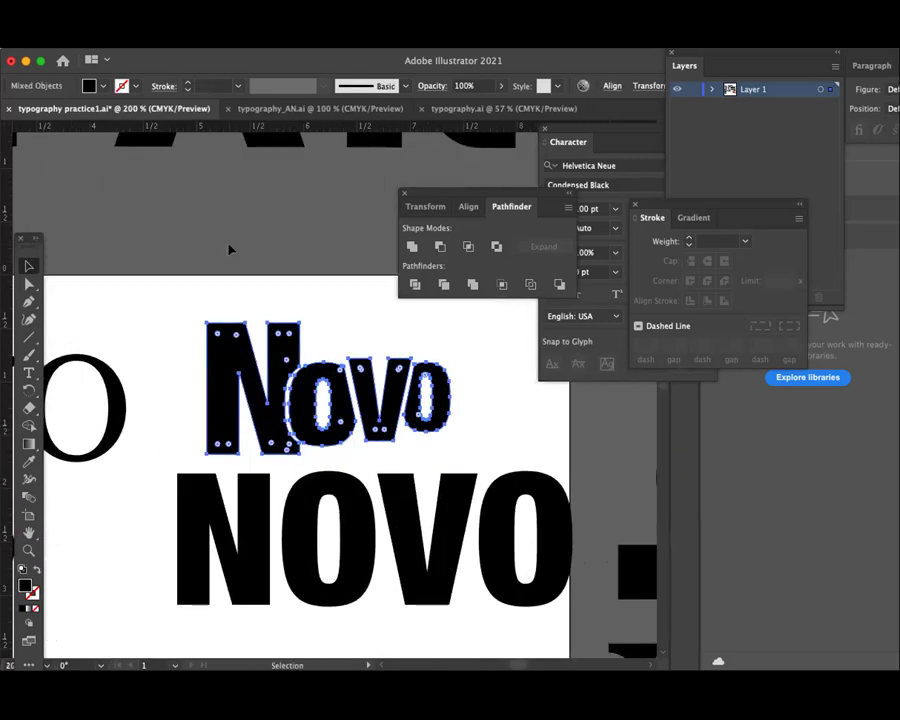
{"action": "scroll", "coordinate": [291, 275], "scroll_direction": "down", "scroll_amount": 2}
{"action": "scroll", "coordinate": [291, 275], "scroll_direction": "right", "scroll_amount": 2}
{"action": "left_click", "coordinate": [410, 374]}
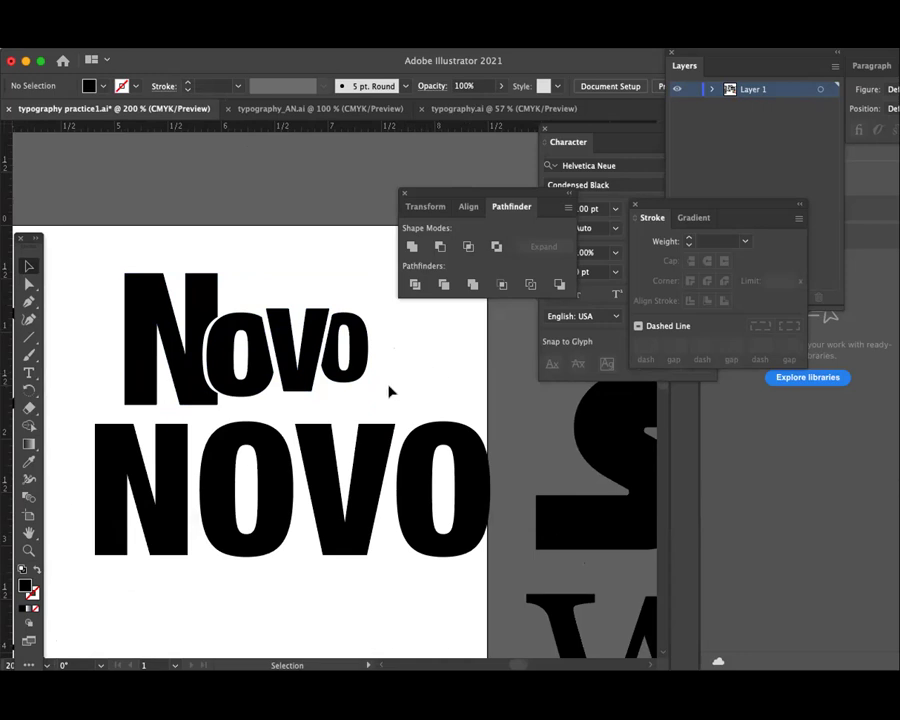
{"action": "left_click", "coordinate": [150, 323]}
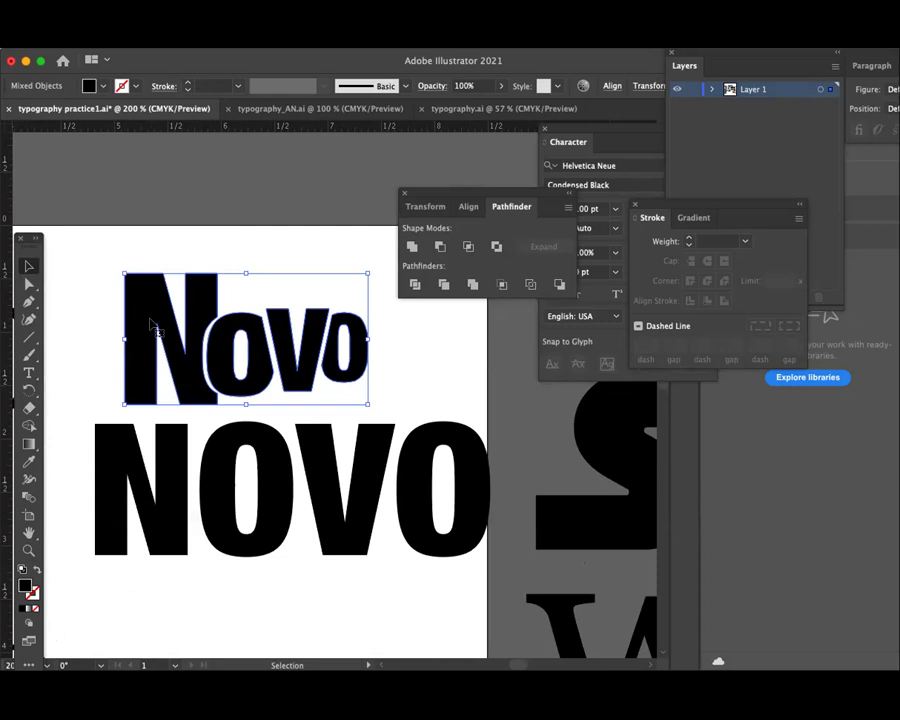
- Nudge the final o of Novo right and back left to test its spacing
{"action": "left_click", "coordinate": [420, 358]}
{"action": "left_click", "coordinate": [334, 374]}
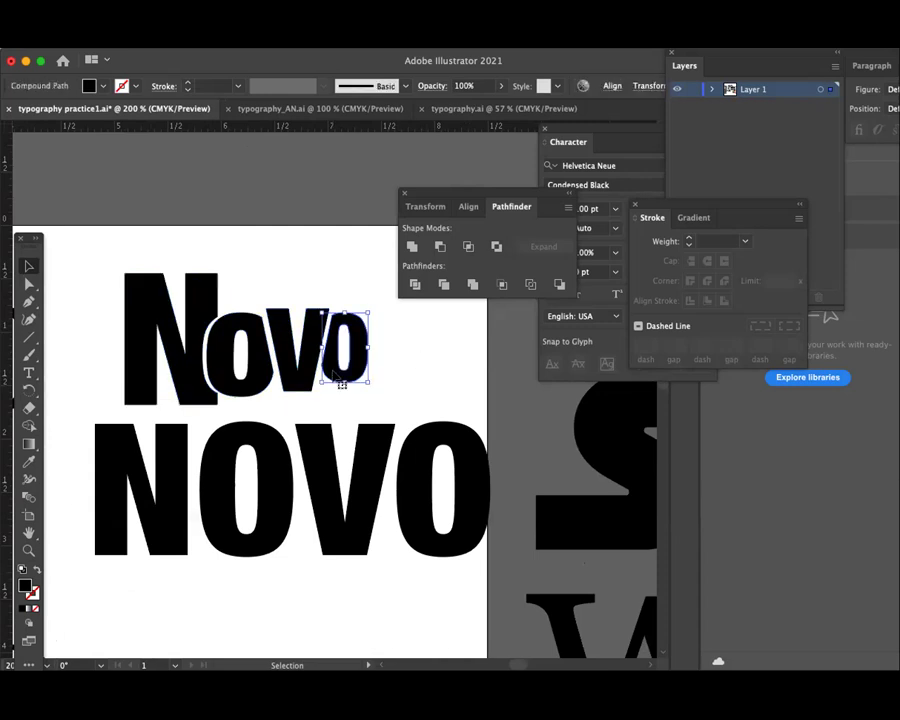
{"action": "key", "text": "Right"}
{"action": "key", "text": "Left"}
{"action": "key", "text": "Left"}
{"action": "key", "text": "Left"}
{"action": "key", "text": "Left"}
{"action": "left_click", "coordinate": [434, 366]}
- Duplicate the Novo logo above and shift the copy's 'ovo' letters slightly right
{"action": "scroll", "coordinate": [420, 400], "scroll_direction": "up", "scroll_amount": 2}
{"action": "mouse_move", "coordinate": [392, 446]}
{"action": "left_mouse_down"}
{"action": "mouse_move", "coordinate": [163, 380]}
{"action": "mouse_move", "coordinate": [170, 242]}
{"action": "mouse_move", "coordinate": [196, 225]}
{"action": "left_mouse_up"}
{"action": "scroll", "coordinate": [200, 300], "scroll_direction": "up", "scroll_amount": 5}
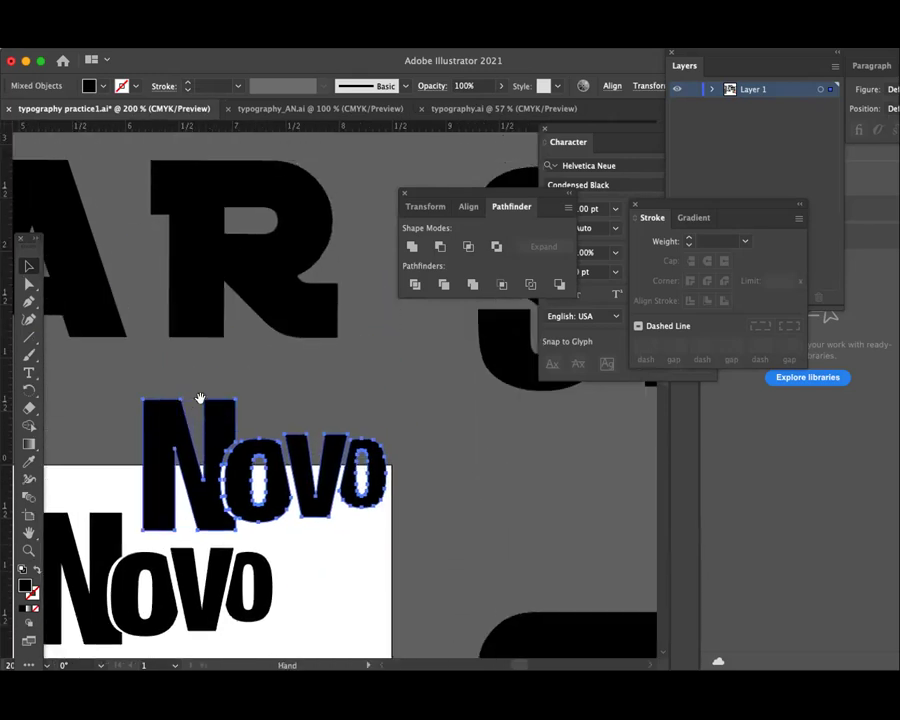
{"action": "left_click", "coordinate": [461, 441]}
{"action": "left_click", "coordinate": [266, 452]}
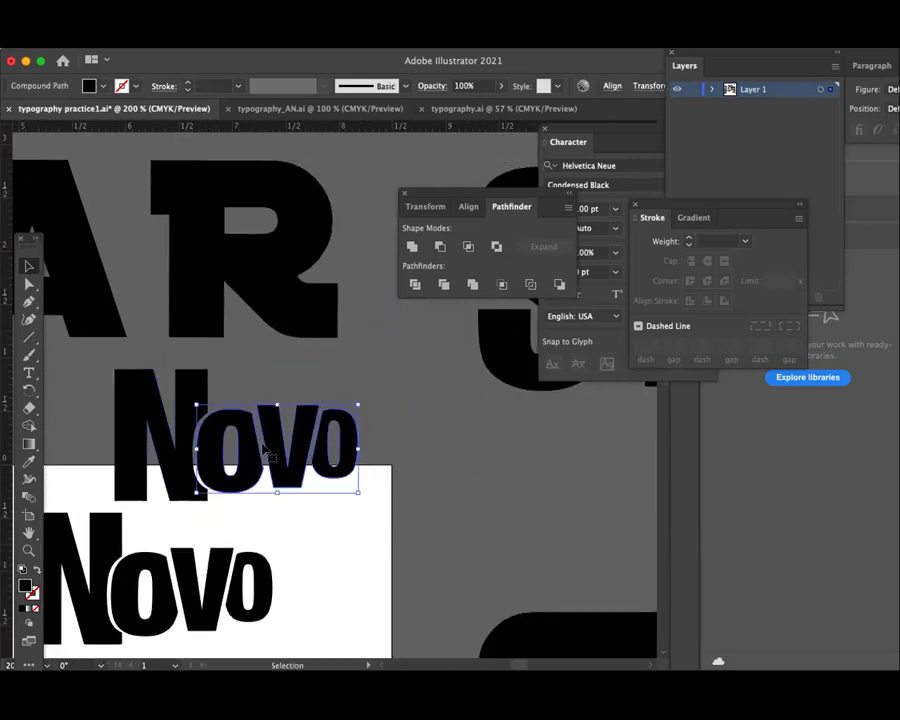
{"action": "left_click_drag", "start_coordinate": [266, 452], "coordinate": [296, 445]}
{"action": "left_click", "coordinate": [398, 511]}
{"action": "left_click", "coordinate": [290, 445]}
{"action": "left_click", "coordinate": [432, 519]}
{"action": "left_click", "coordinate": [343, 424]}
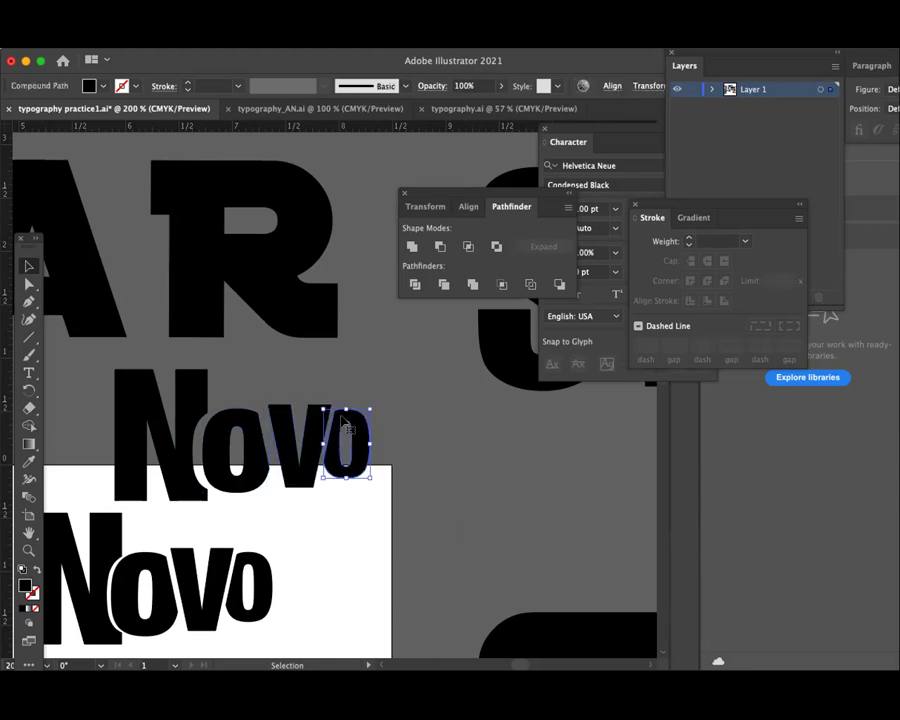
{"action": "left_click", "coordinate": [415, 570]}
- Move the bold NOVO off to the right of the logos
{"action": "mouse_move", "coordinate": [361, 519]}
{"action": "left_mouse_down"}
{"action": "mouse_move", "coordinate": [463, 444]}
{"action": "mouse_move", "coordinate": [240, 370]}
{"action": "left_mouse_up"}
{"action": "scroll", "coordinate": [290, 340], "scroll_direction": "down", "scroll_amount": 2}
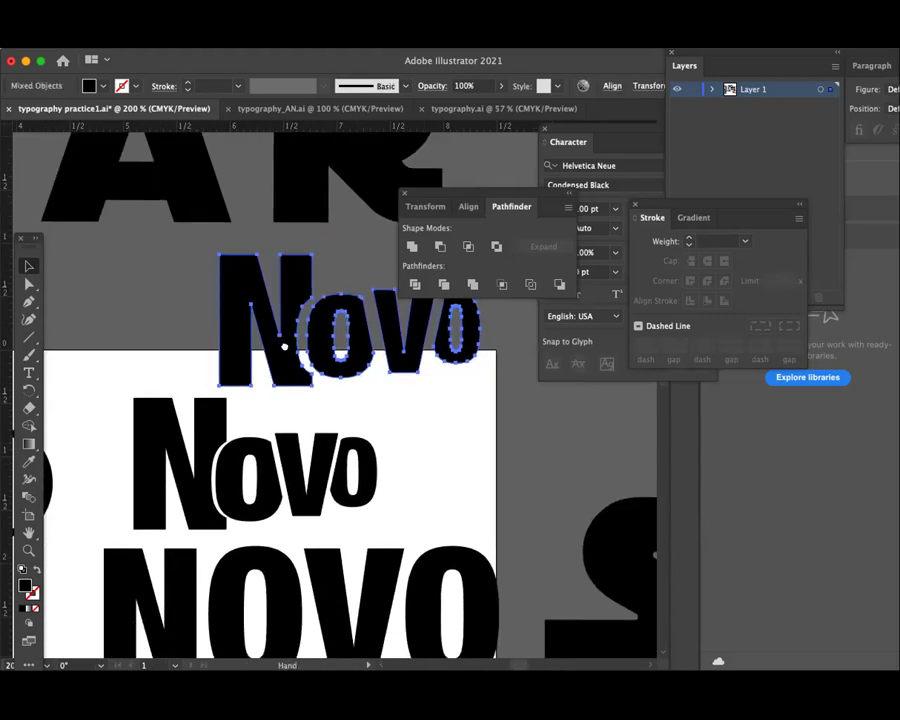
{"action": "left_click", "coordinate": [168, 593]}
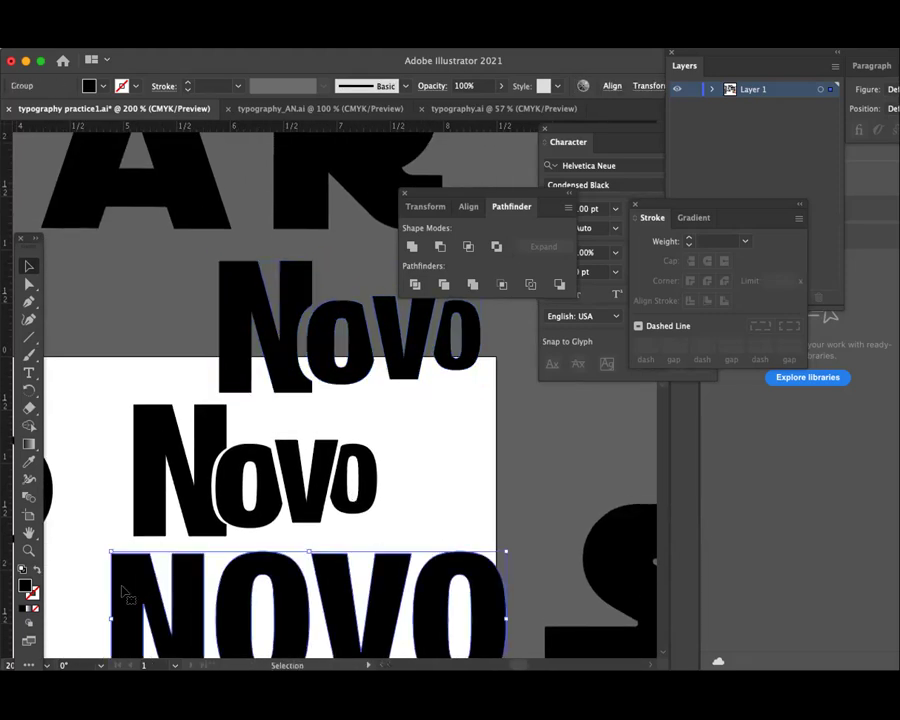
{"action": "left_click_drag", "start_coordinate": [125, 592], "coordinate": [544, 590]}
- Place the Novo copy directly below the original, lowered slightly
{"action": "left_click_drag", "start_coordinate": [341, 556], "coordinate": [283, 520]}
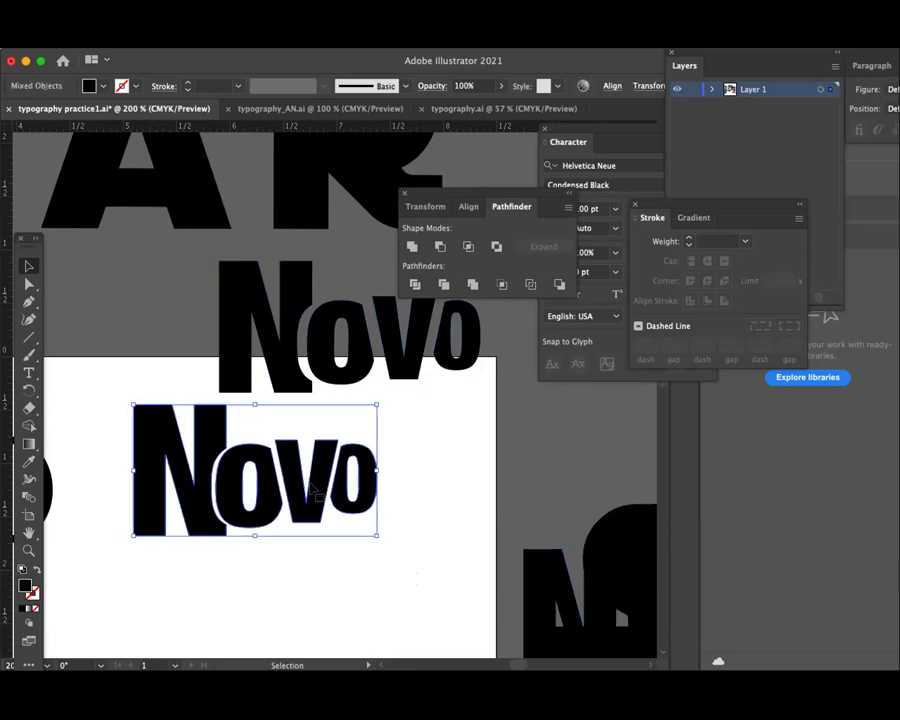
{"action": "scroll", "coordinate": [460, 343], "scroll_direction": "down", "scroll_amount": 3}
{"action": "left_click", "coordinate": [460, 344]}
{"action": "left_click_drag", "start_coordinate": [291, 336], "coordinate": [208, 625]}
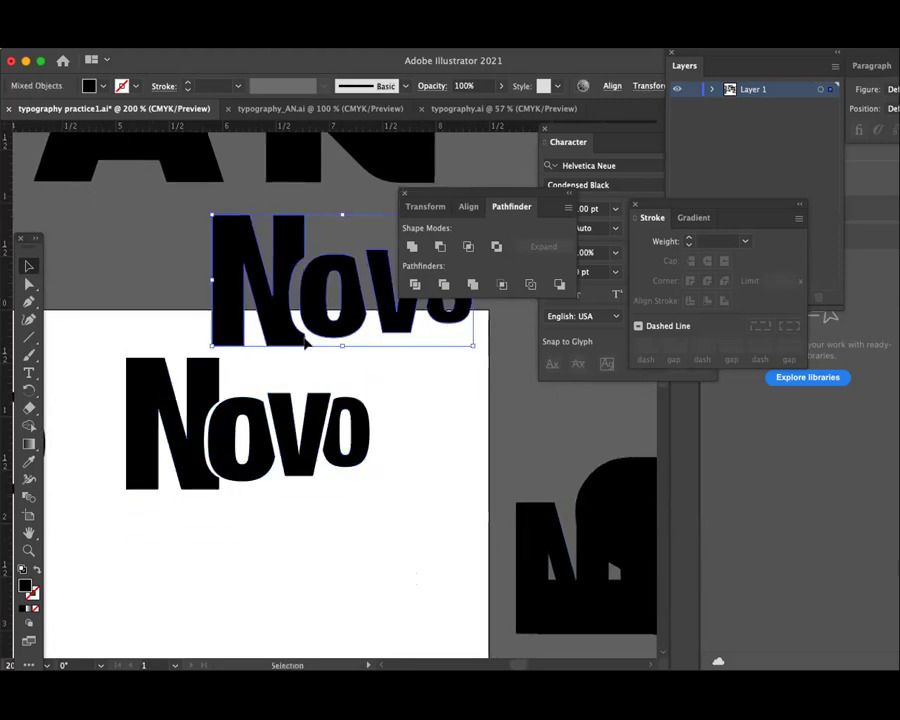
{"action": "scroll", "coordinate": [393, 465], "scroll_direction": "down", "scroll_amount": 3}
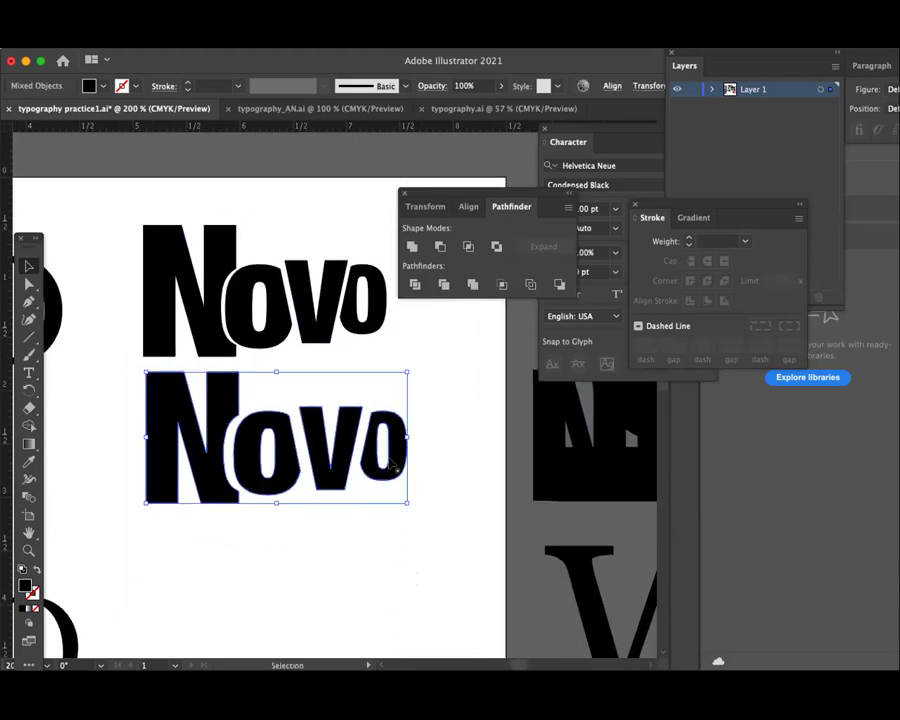
{"action": "left_click_drag", "start_coordinate": [280, 480], "coordinate": [280, 492]}
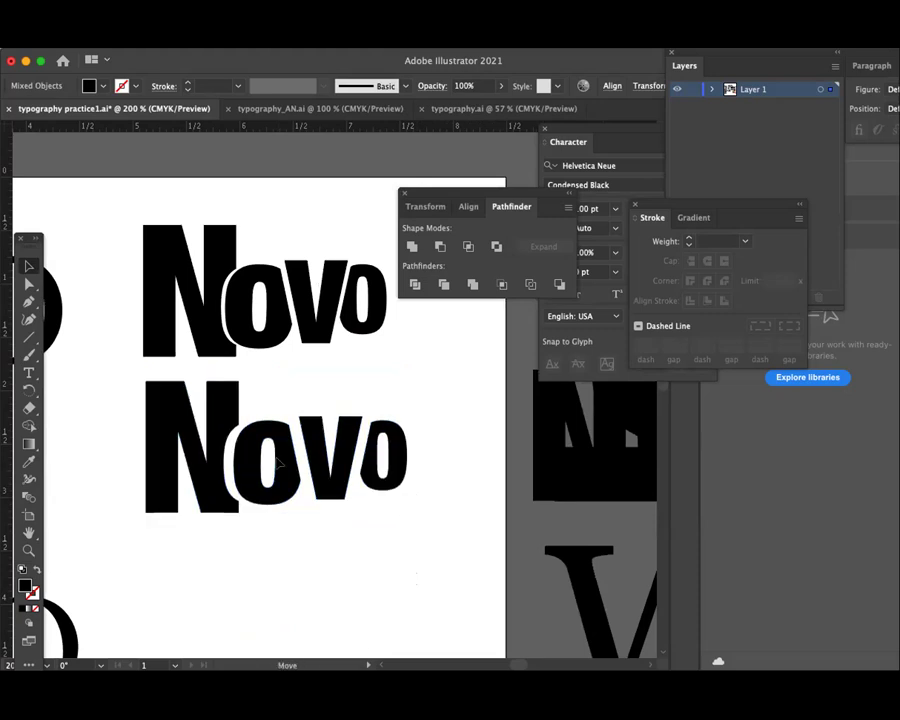
{"action": "left_click", "coordinate": [220, 571]}
{"action": "scroll", "coordinate": [220, 571], "scroll_direction": "down", "scroll_amount": 1}
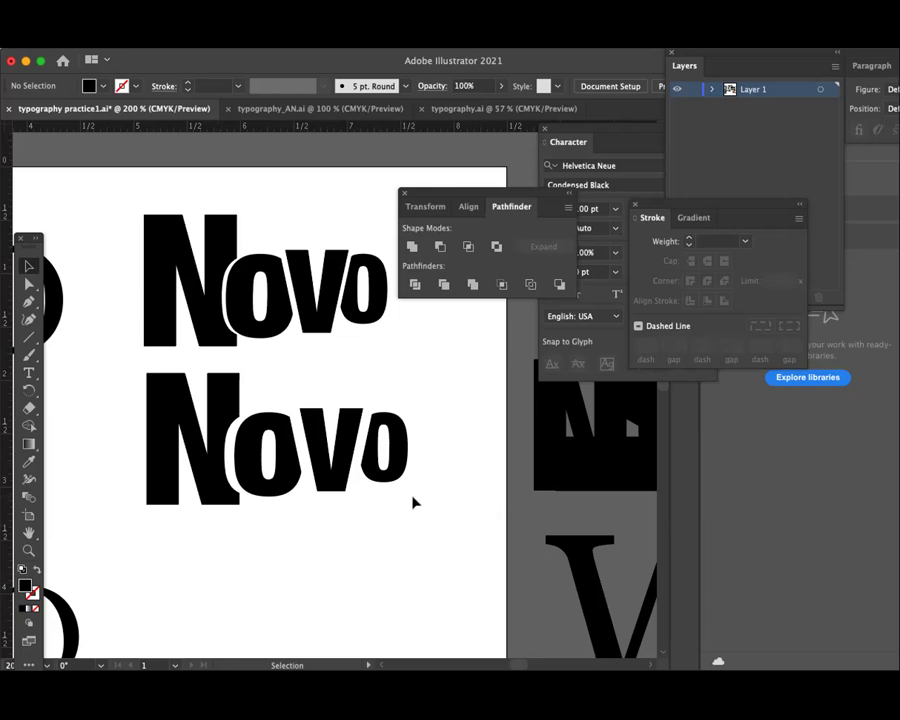
- Pan and zoom out to 150% with the Pathfinder panel group moved aside
{"action": "mouse_move", "coordinate": [400, 518]}
{"action": "left_mouse_down"}
{"action": "mouse_move", "coordinate": [376, 430]}
{"action": "mouse_move", "coordinate": [362, 480]}
{"action": "mouse_move", "coordinate": [384, 506]}
{"action": "left_mouse_up"}
{"action": "key", "text": "ctrl+minus"}
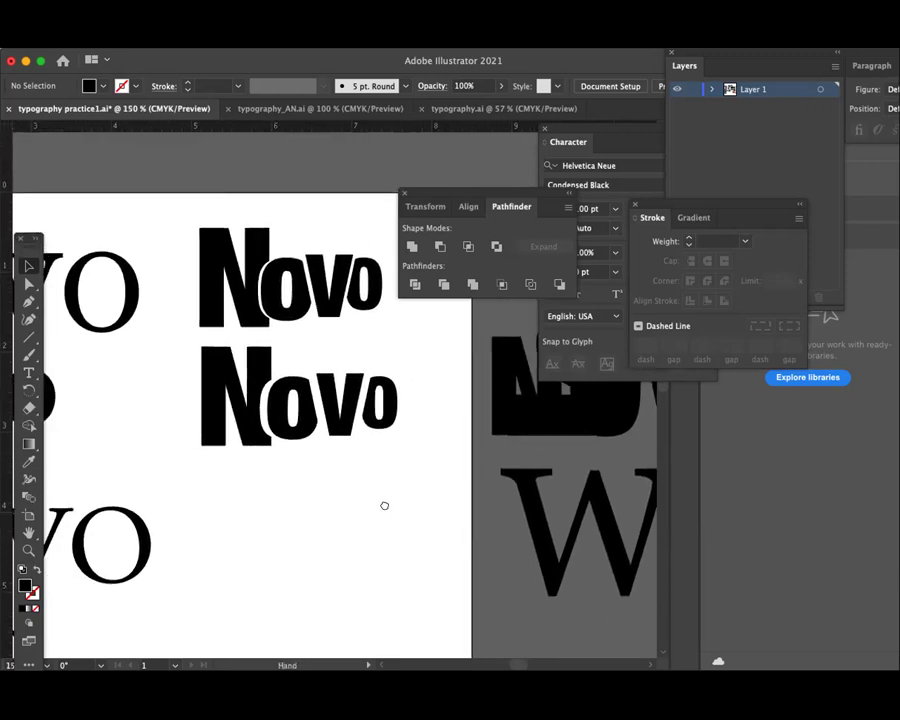
{"action": "left_click_drag", "start_coordinate": [446, 225], "coordinate": [560, 253]}
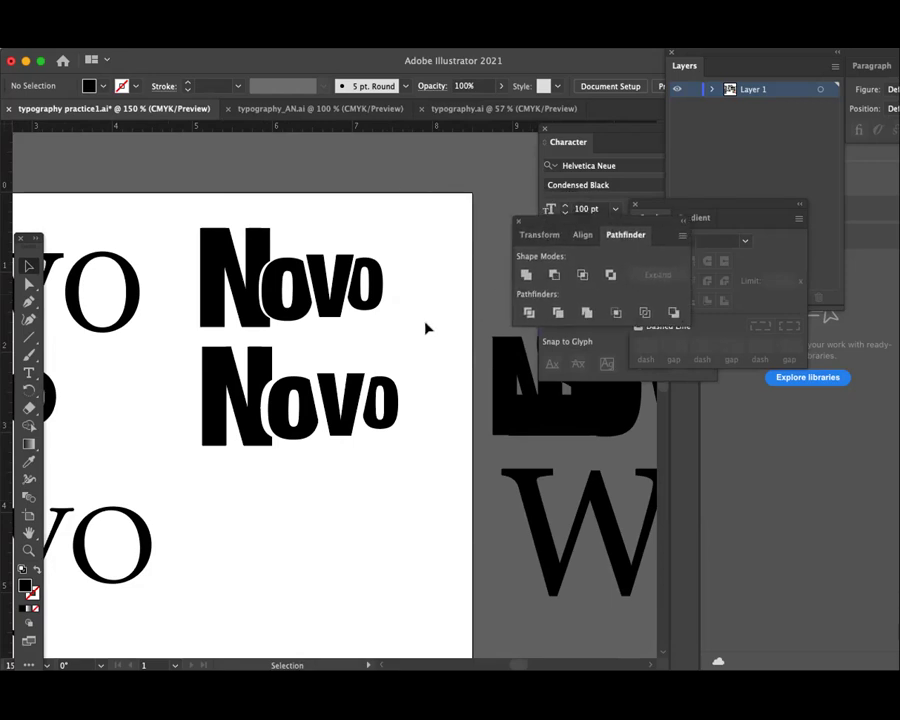
{"action": "left_click_drag", "start_coordinate": [396, 312], "coordinate": [436, 342]}
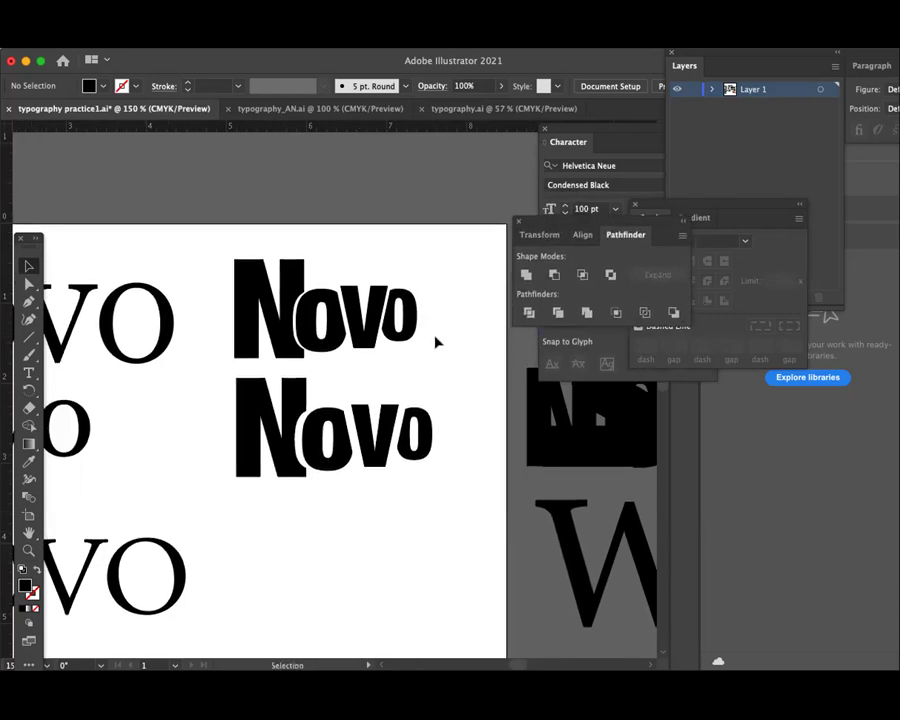
- Select the top black Novo word
{"action": "left_click", "coordinate": [229, 302]}
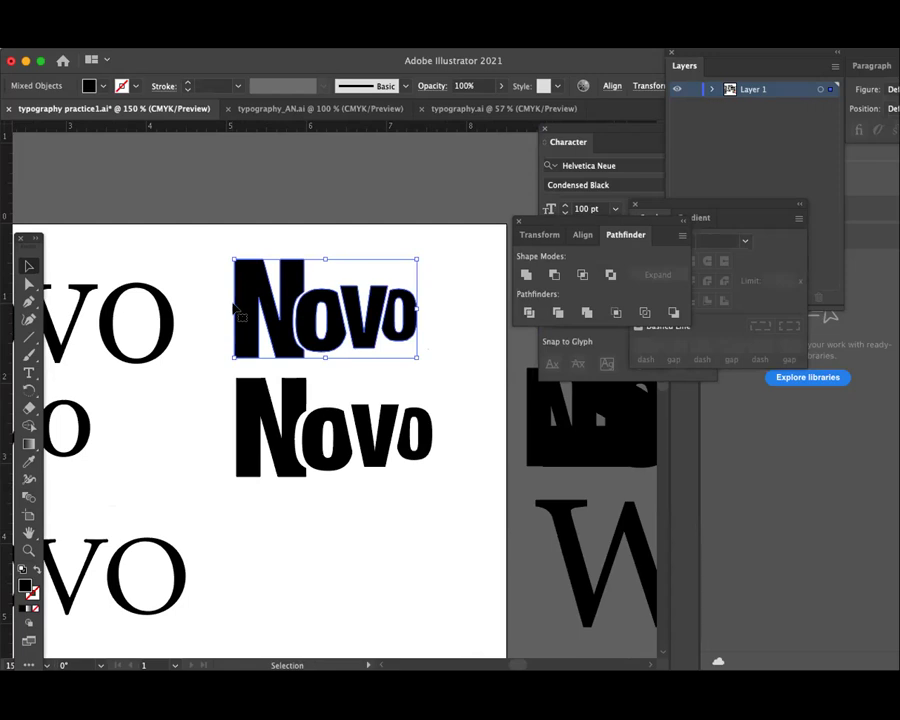
{"action": "left_click", "coordinate": [212, 307]}
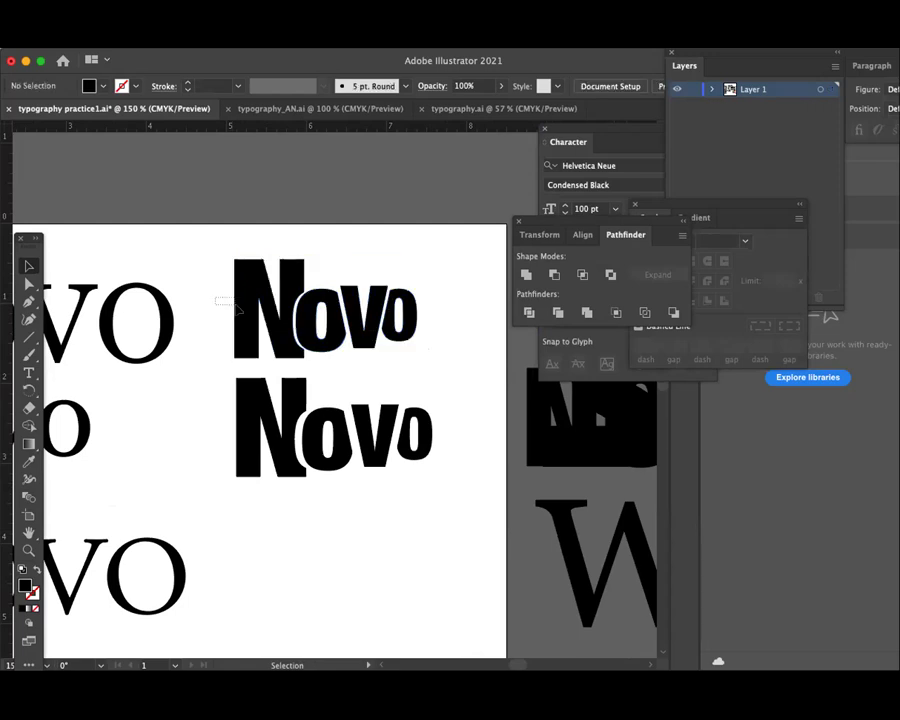
{"action": "left_click", "coordinate": [418, 327]}
{"action": "left_click", "coordinate": [455, 338]}
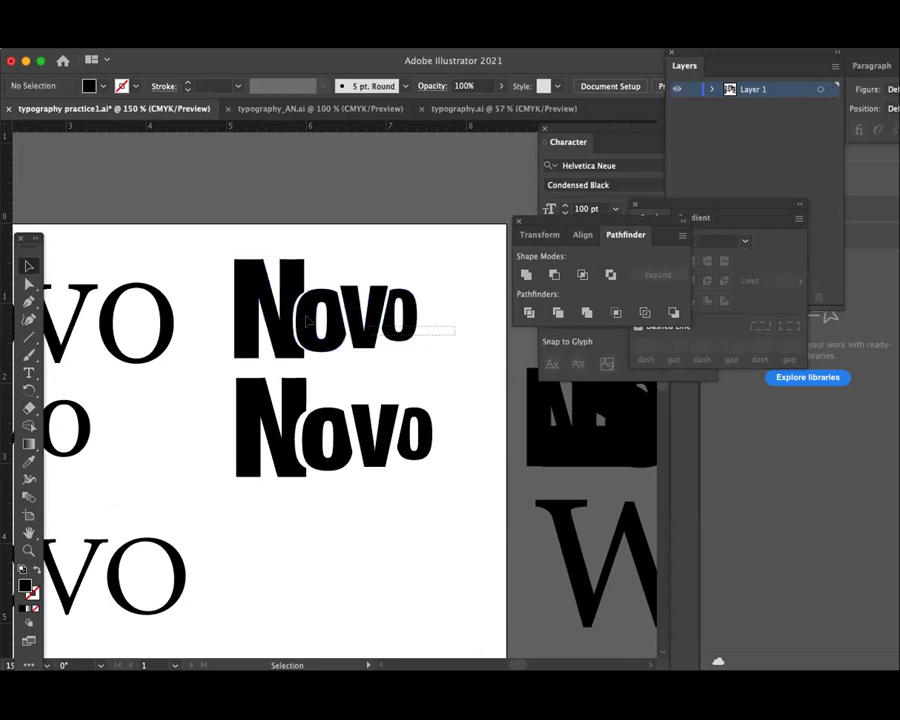
{"action": "left_click", "coordinate": [231, 302]}
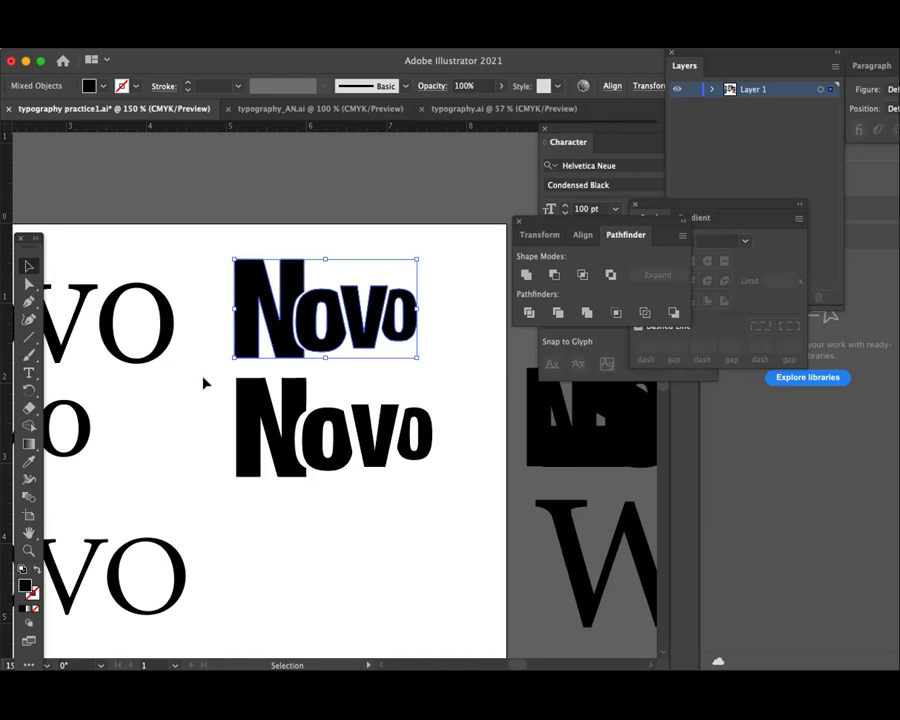
- Fill the top Novo with hex colour EA1351 and reselect it
{"action": "double_click", "coordinate": [25, 587]}
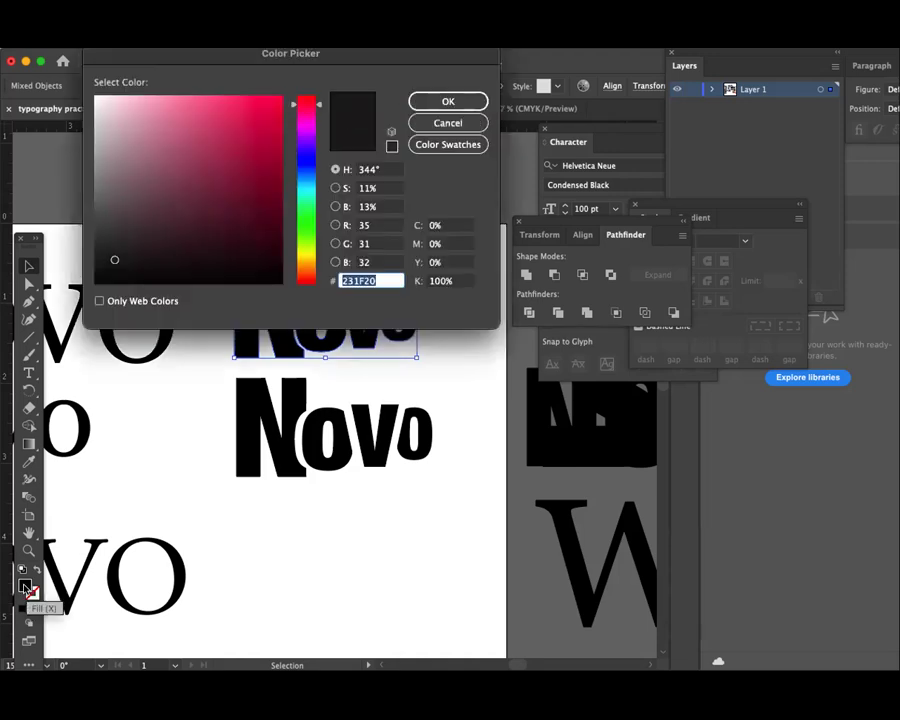
{"action": "type", "text": "EA1351"}
{"action": "left_click", "coordinate": [434, 103]}
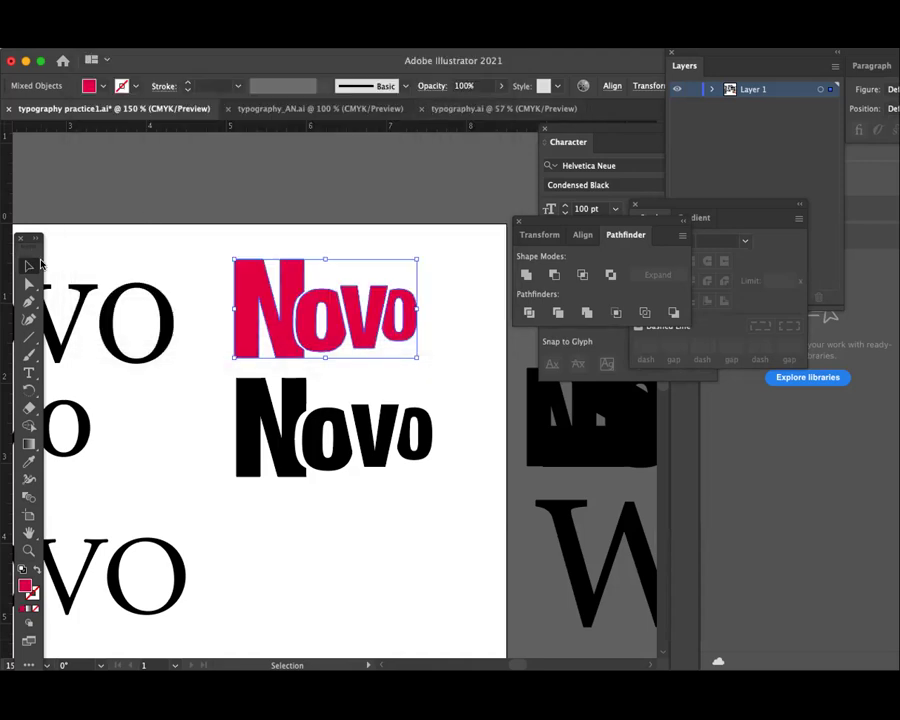
{"action": "left_click", "coordinate": [183, 210]}
{"action": "left_click", "coordinate": [268, 284]}
{"action": "left_click", "coordinate": [330, 40]}
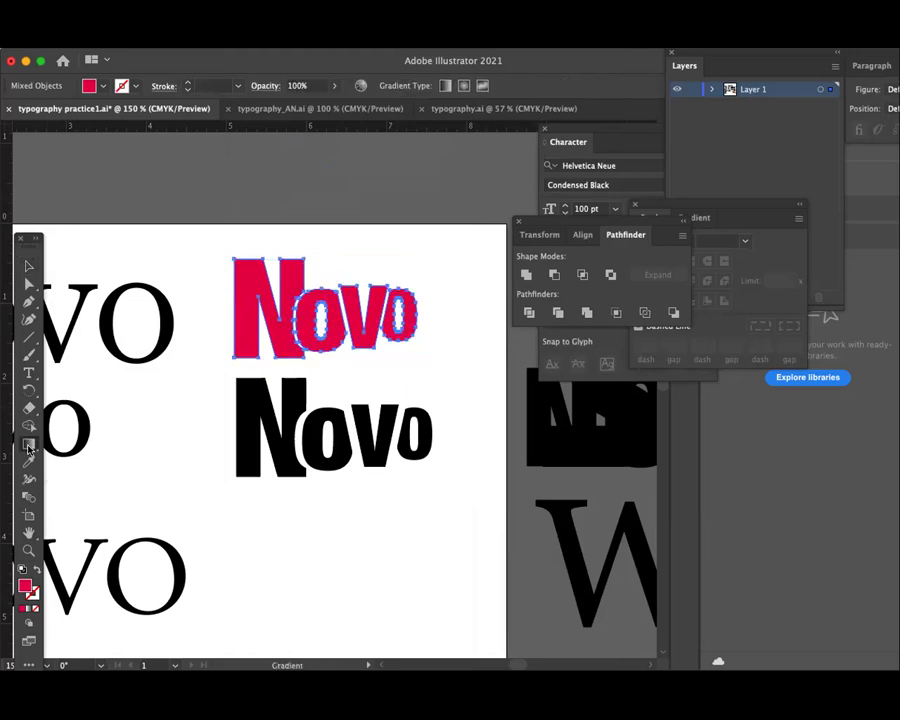
- Give Novo a white-to-crimson linear gradient, crimson stop at 73.7%, and save the file
{"action": "left_click", "coordinate": [29, 444]}
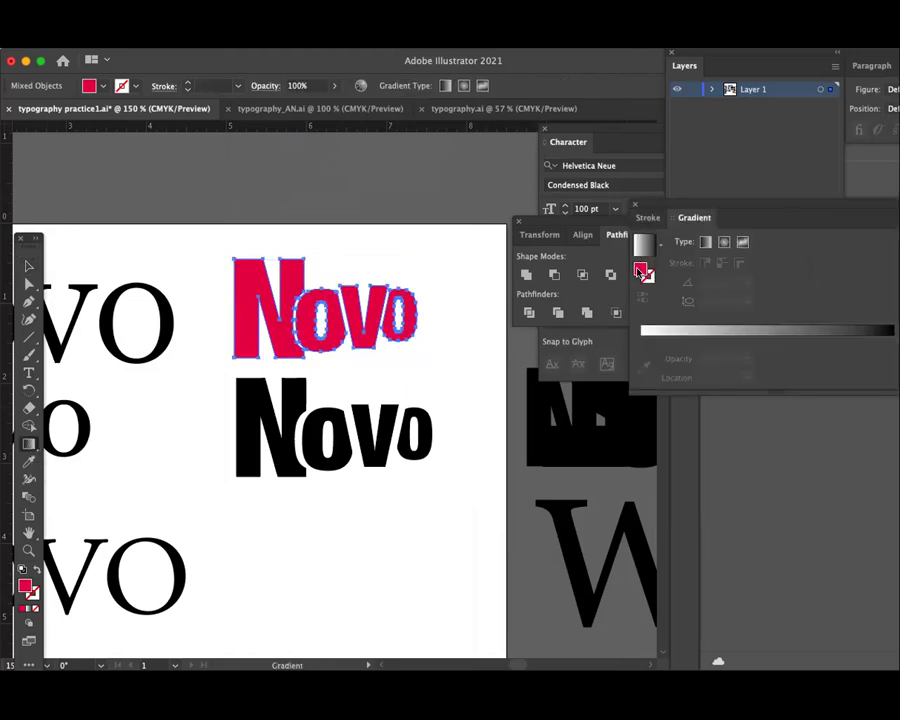
{"action": "left_click", "coordinate": [684, 340]}
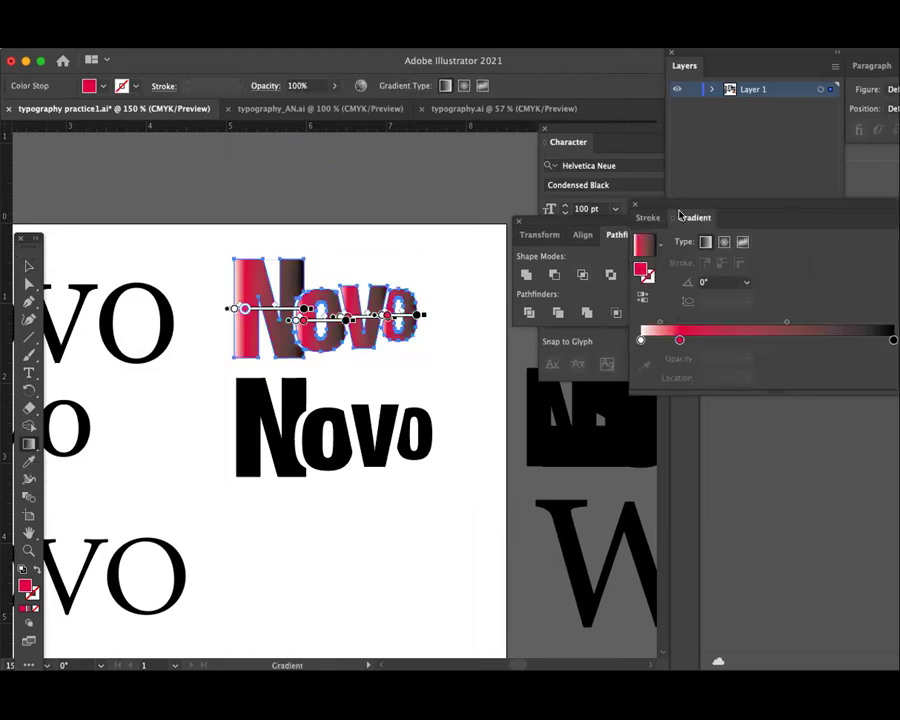
{"action": "left_click_drag", "start_coordinate": [694, 217], "coordinate": [604, 210]}
{"action": "left_click_drag", "start_coordinate": [803, 332], "coordinate": [810, 358]}
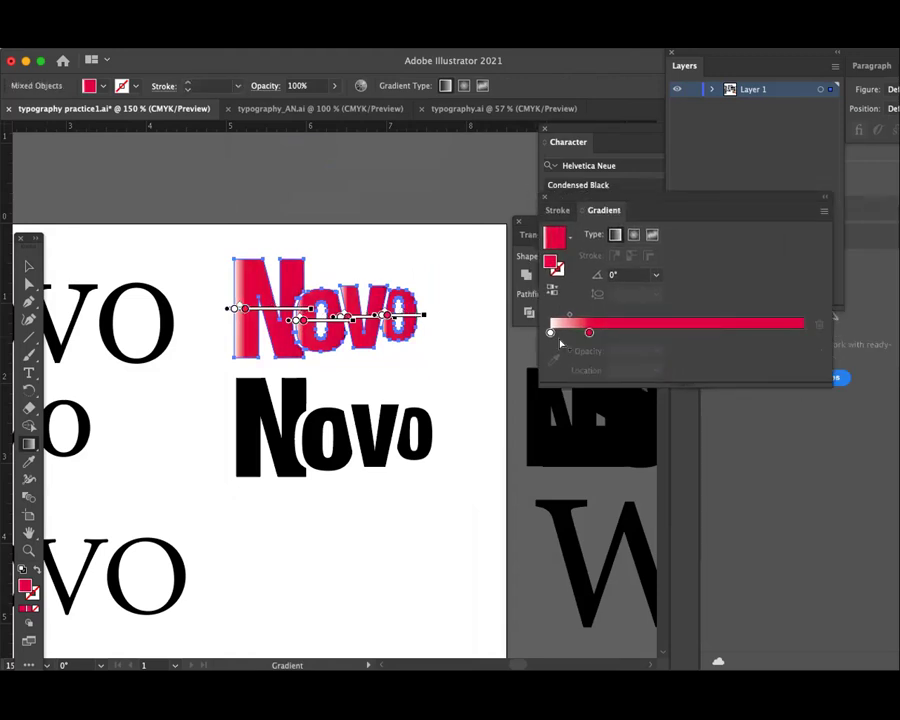
{"action": "left_click_drag", "start_coordinate": [590, 333], "coordinate": [736, 332]}
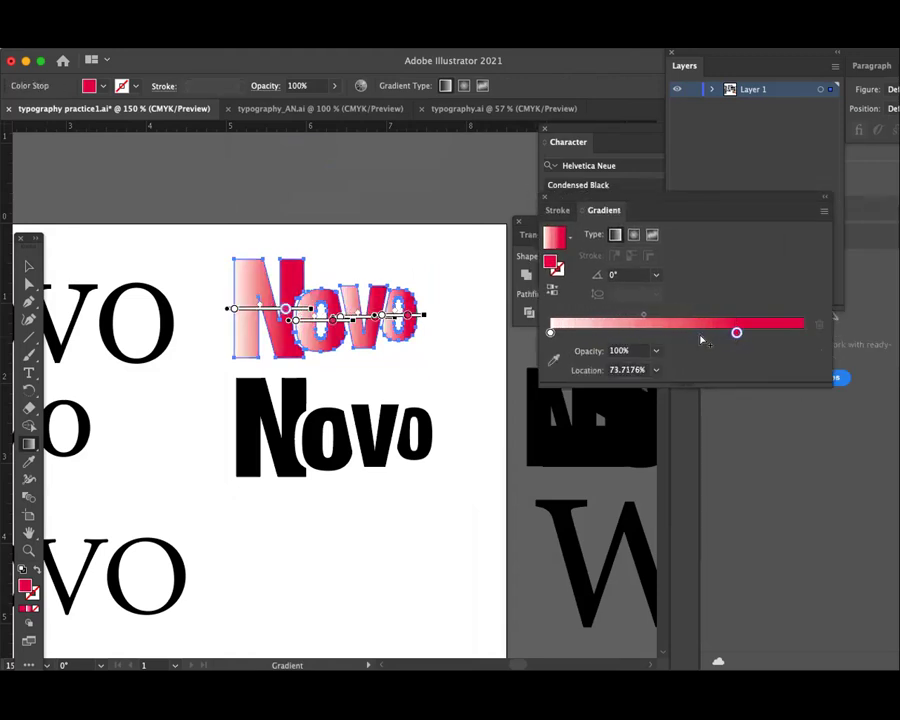
{"action": "left_click", "coordinate": [28, 265]}
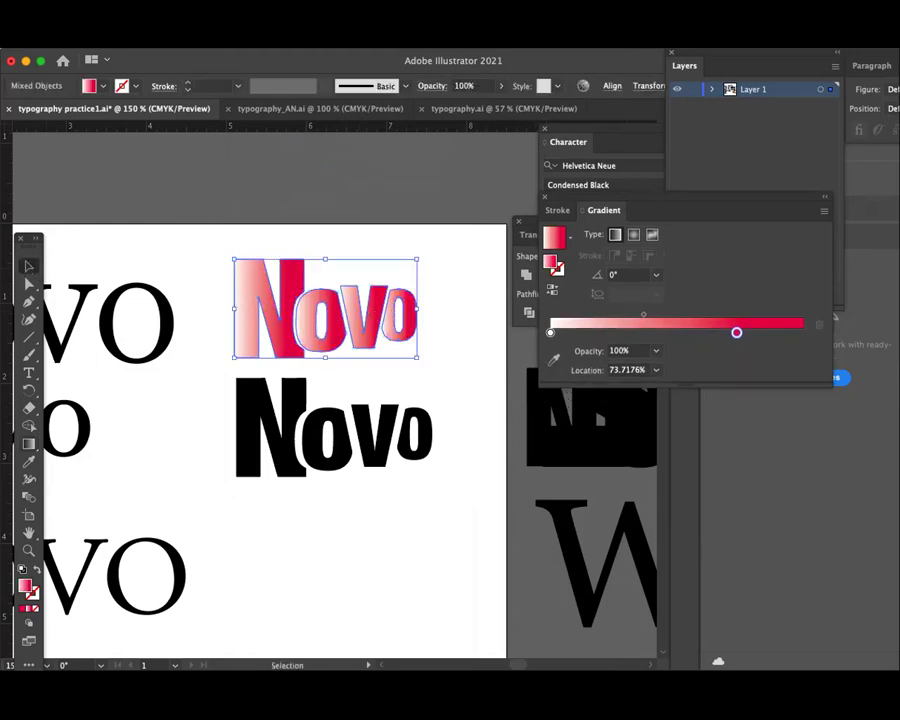
{"action": "key", "text": "ctrl+s"}
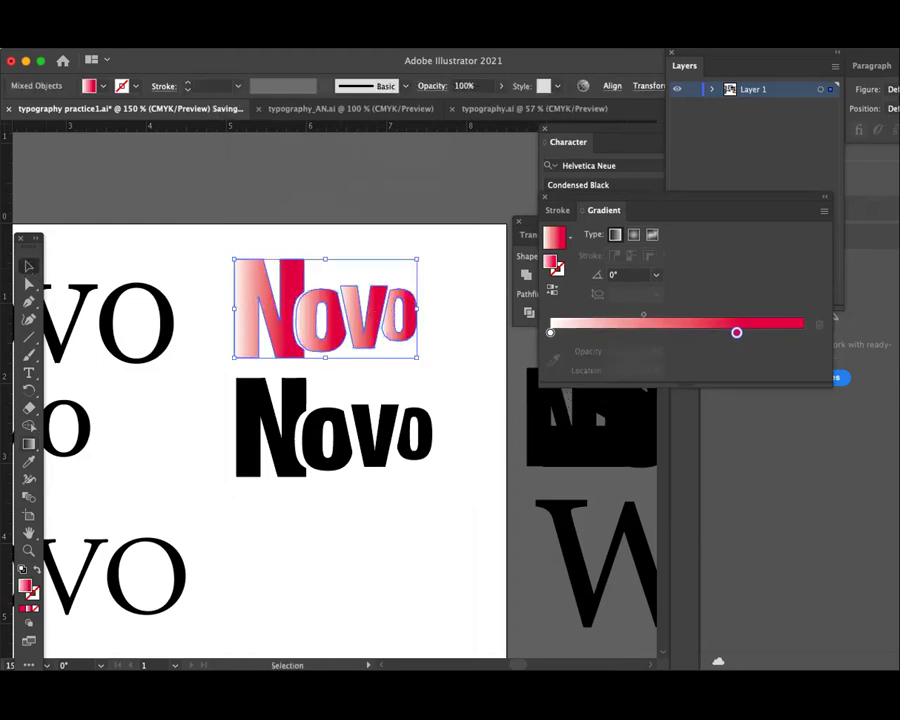
{"action": "left_click", "coordinate": [290, 40]}
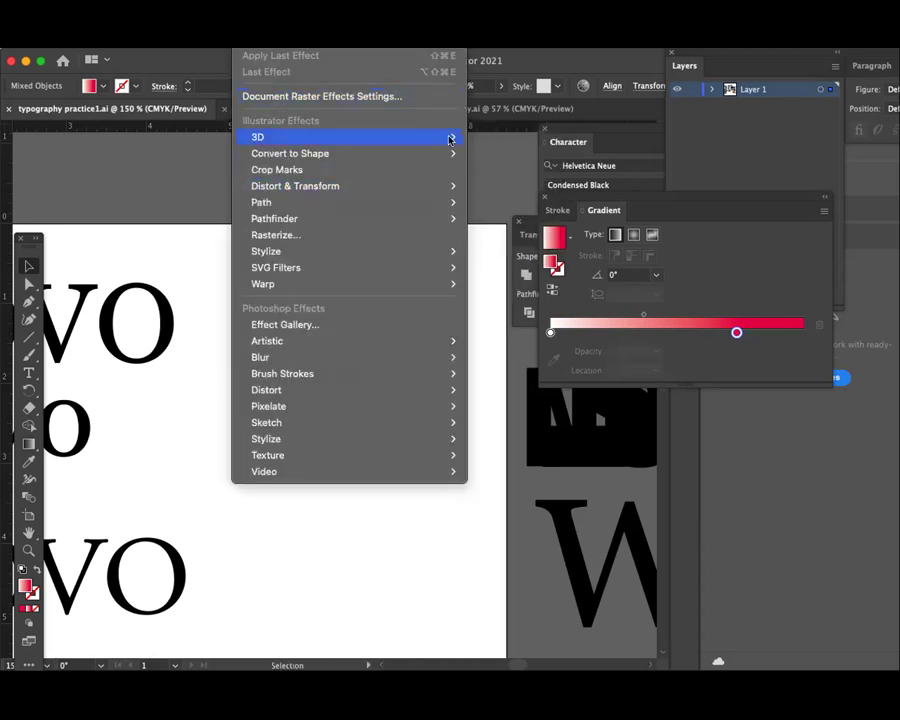
- Extrude Novo in 3D at 50 pt depth with custom rotation -3°, 10°, -7°
{"action": "left_click", "coordinate": [481, 141]}
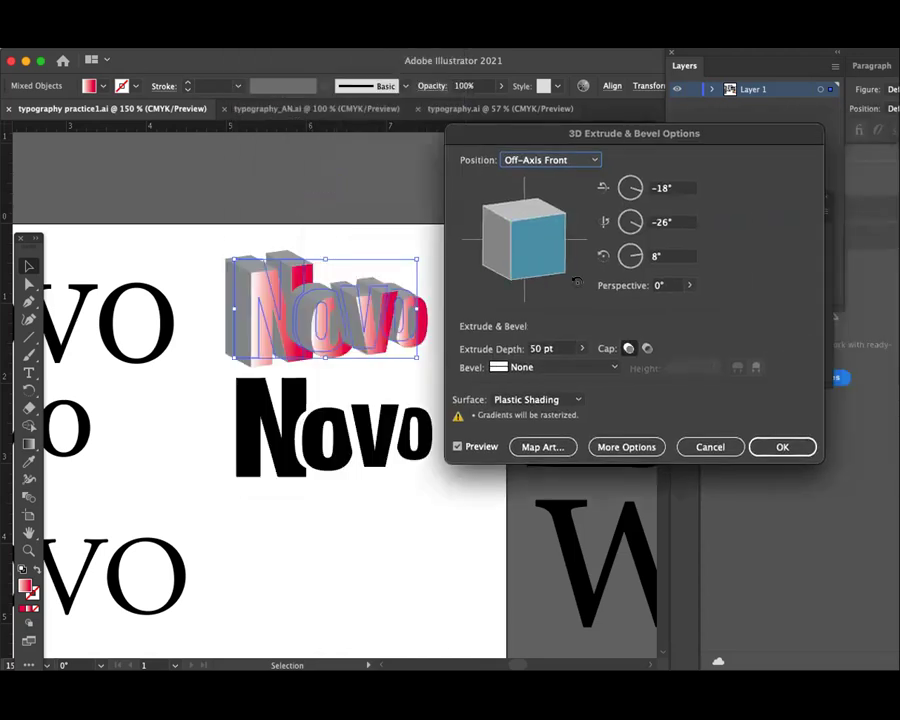
{"action": "mouse_move", "coordinate": [526, 255]}
{"action": "left_mouse_down"}
{"action": "mouse_move", "coordinate": [498, 254]}
{"action": "mouse_move", "coordinate": [500, 240]}
{"action": "left_mouse_up"}
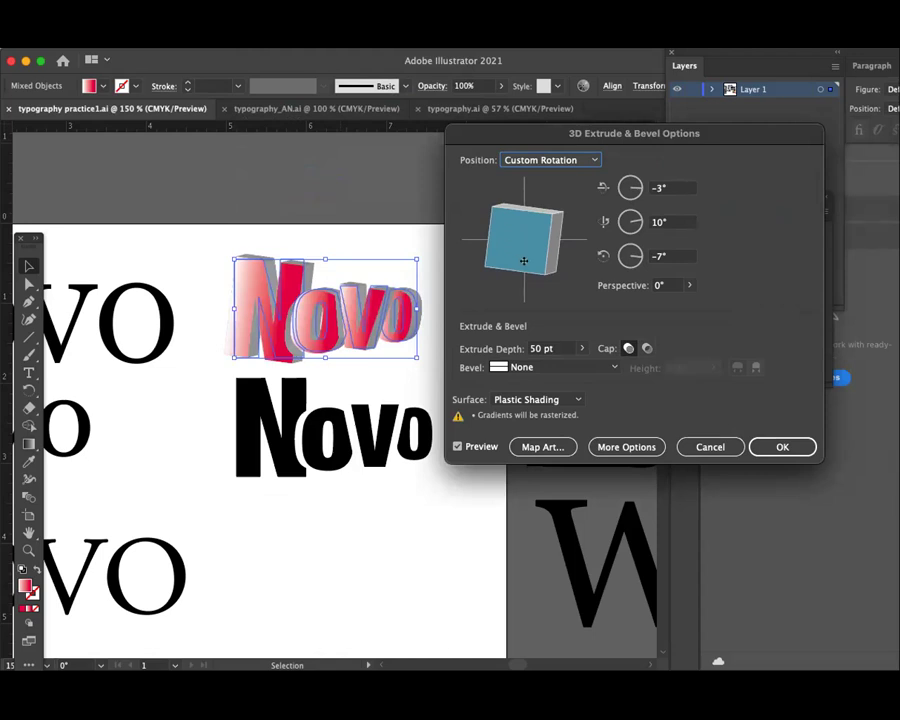
{"action": "left_click", "coordinate": [777, 447]}
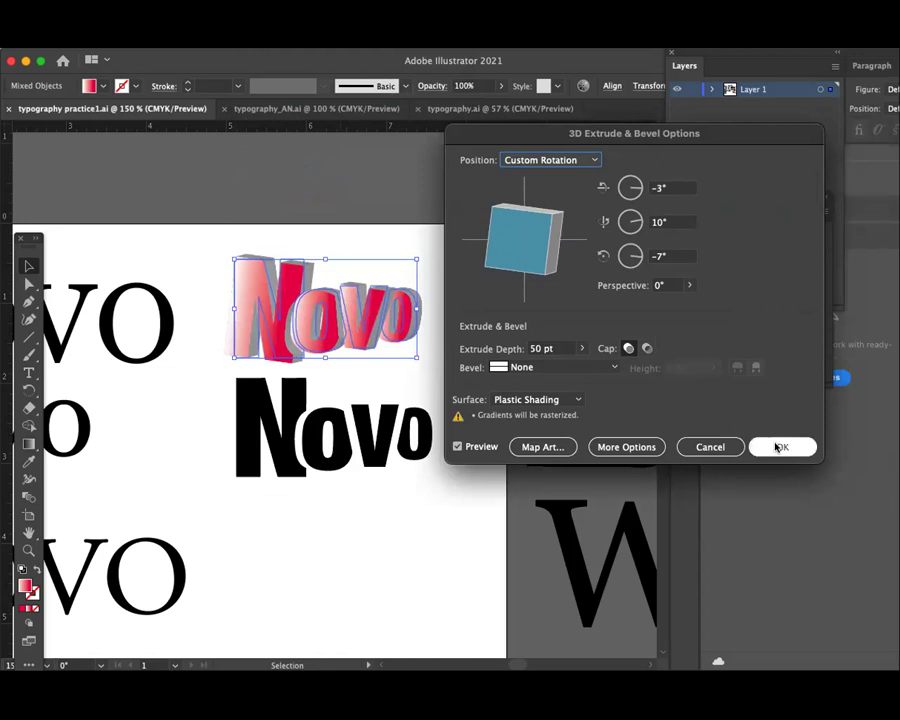
{"action": "left_click", "coordinate": [476, 399]}
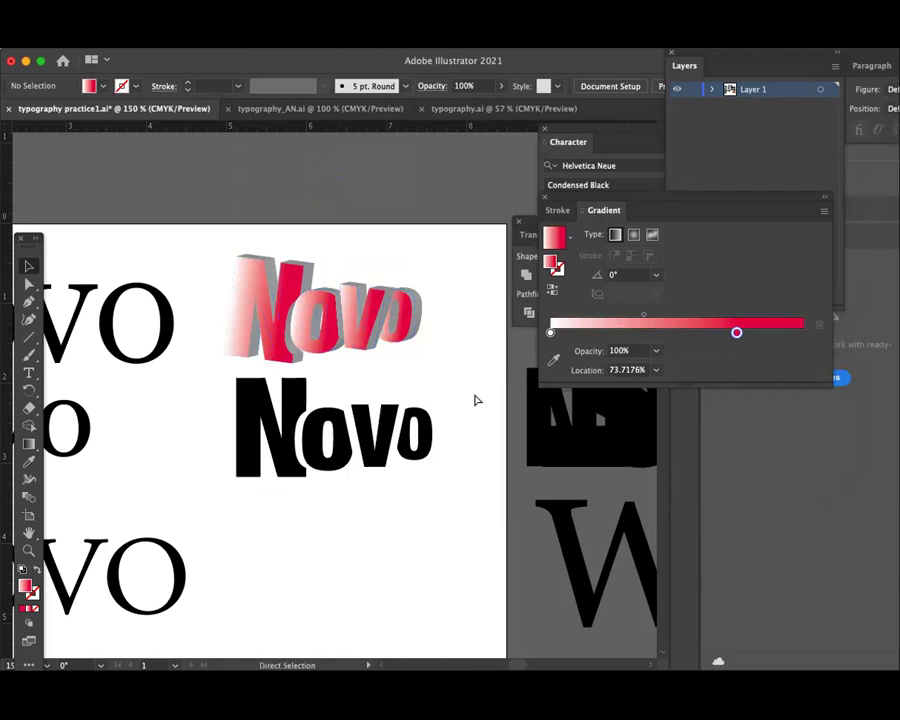
- Undo the 3D extrusion and gradient, returning Novo to its solid pink fill
{"action": "key", "text": "ctrl+z"}
{"action": "left_click", "coordinate": [416, 326]}
{"action": "key", "text": "ctrl+z"}
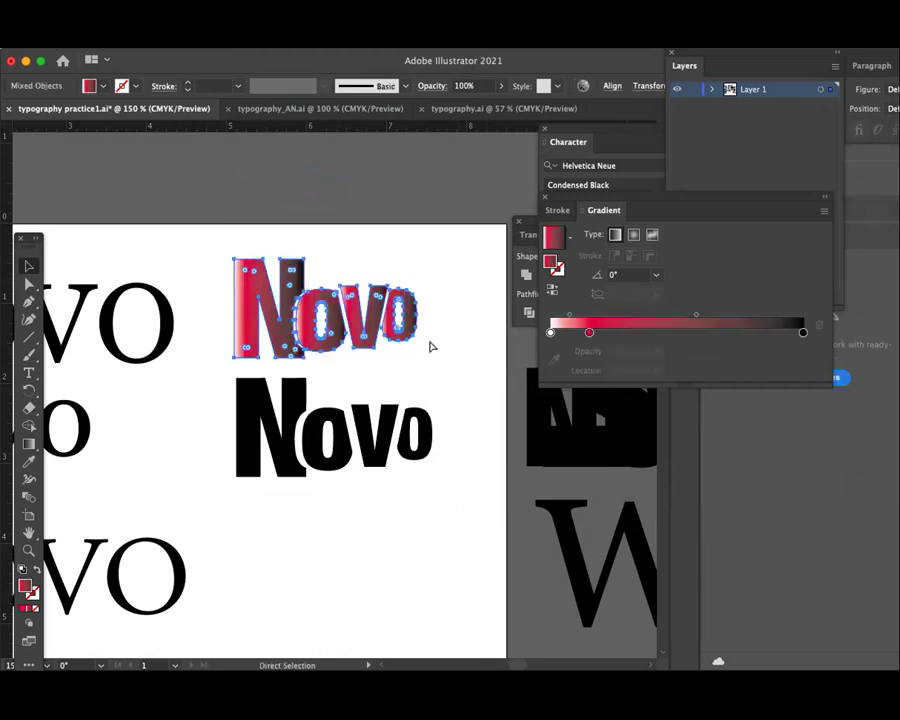
{"action": "key", "text": "ctrl+z"}
{"action": "key", "text": "ctrl+z"}
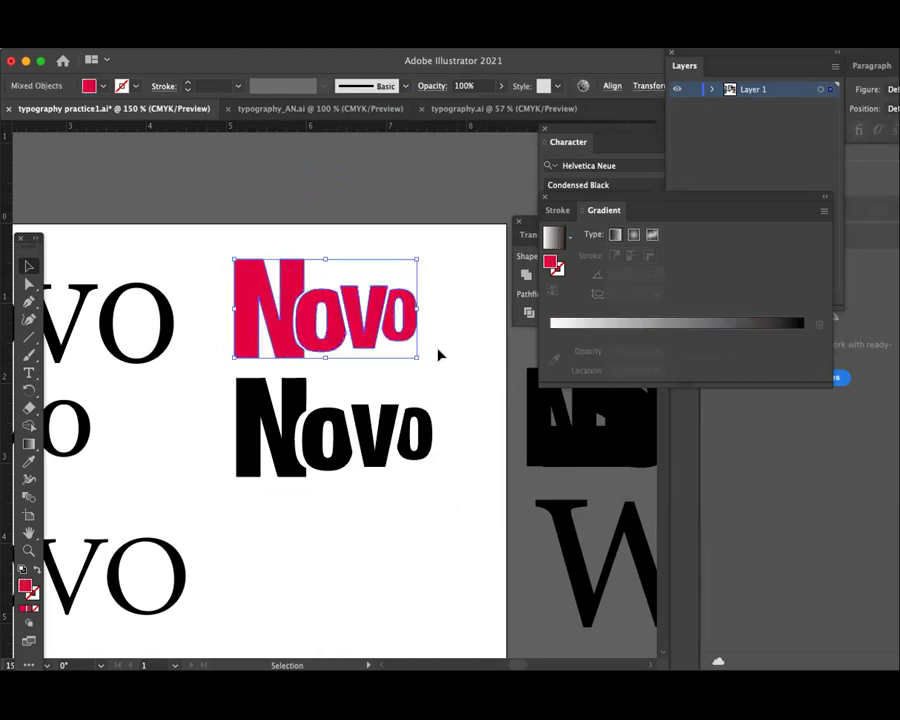
{"action": "left_click", "coordinate": [445, 354]}
{"action": "left_click", "coordinate": [330, 315]}
- Apply a white-to-crimson radial gradient to Novo with the crimson stop at 69.6%
{"action": "key", "text": "period"}
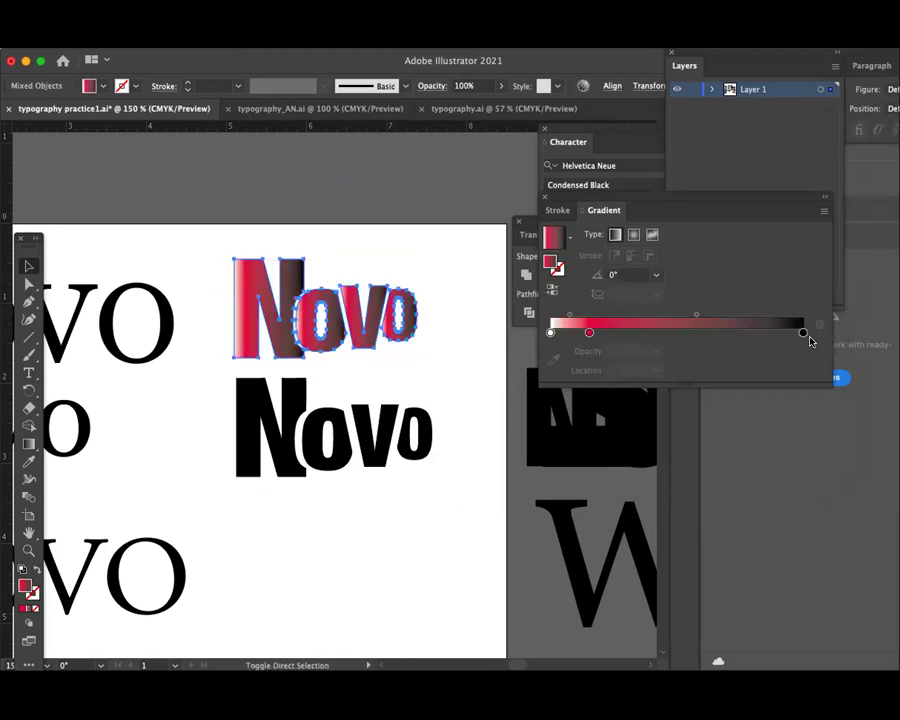
{"action": "left_click_drag", "start_coordinate": [806, 336], "coordinate": [814, 395]}
{"action": "left_click_drag", "start_coordinate": [589, 333], "coordinate": [726, 332]}
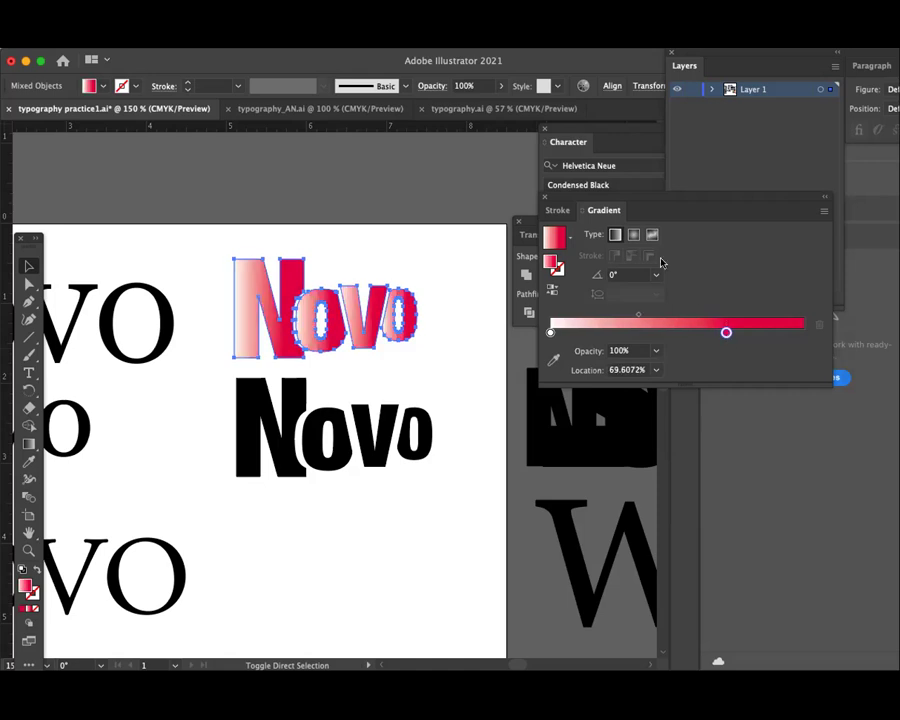
{"action": "left_click", "coordinate": [633, 234]}
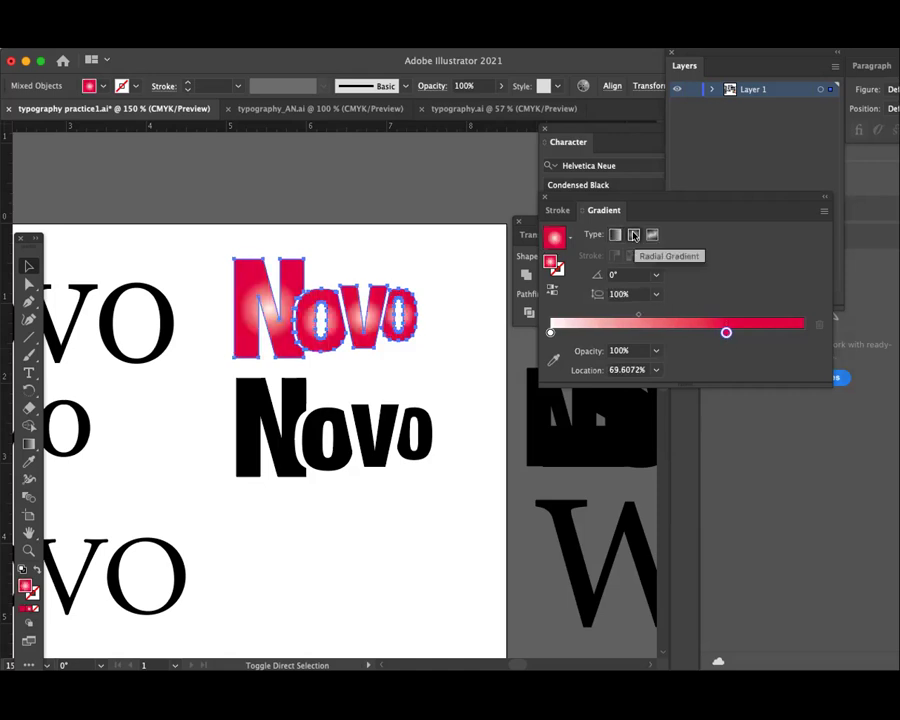
{"action": "left_click", "coordinate": [28, 266]}
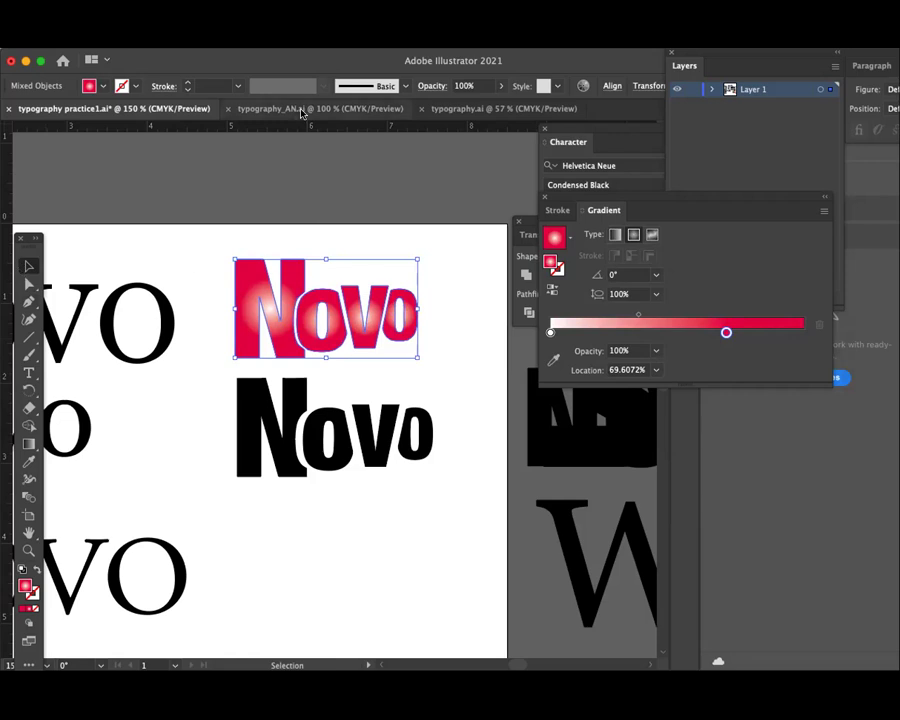
- Re-extrude the radial-gradient Novo in 3D with a slight custom tilt, then reselect it
{"action": "left_click", "coordinate": [250, 40]}
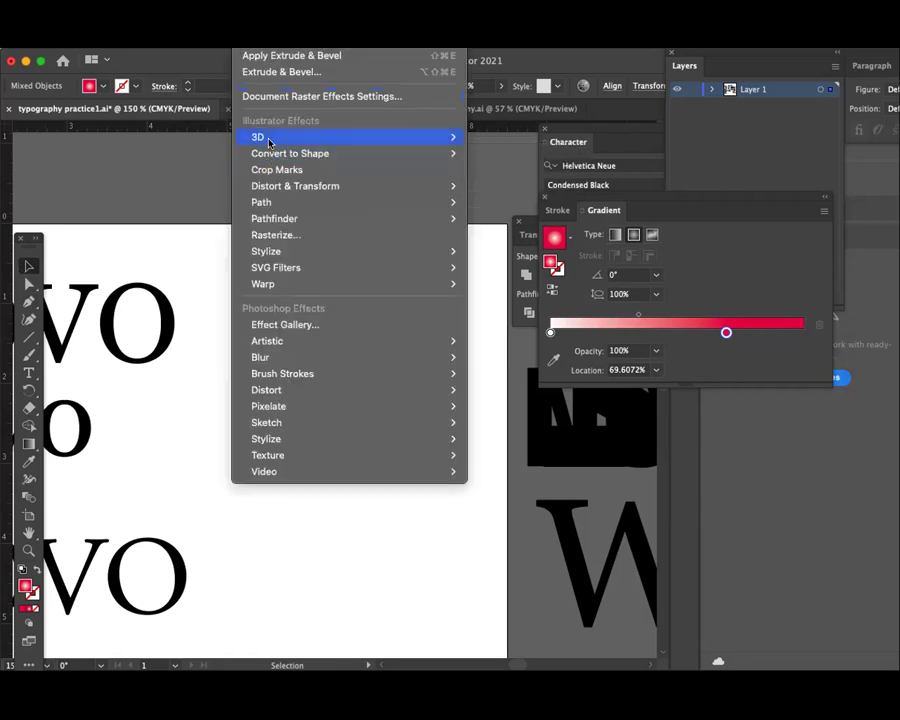
{"action": "mouse_move", "coordinate": [258, 137]}
{"action": "left_click", "coordinate": [507, 138]}
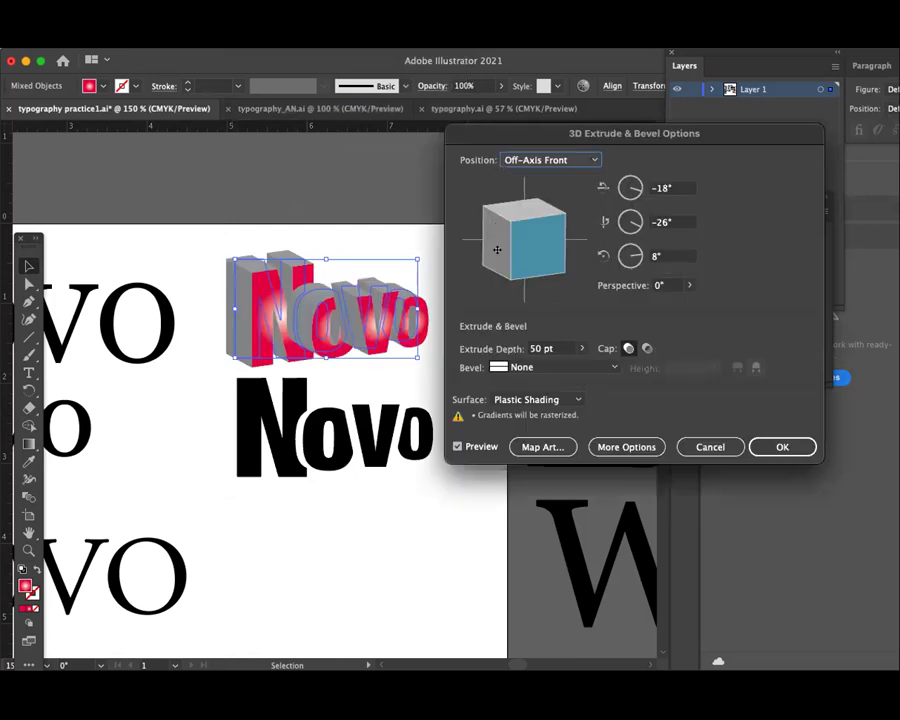
{"action": "left_click_drag", "start_coordinate": [516, 247], "coordinate": [514, 234]}
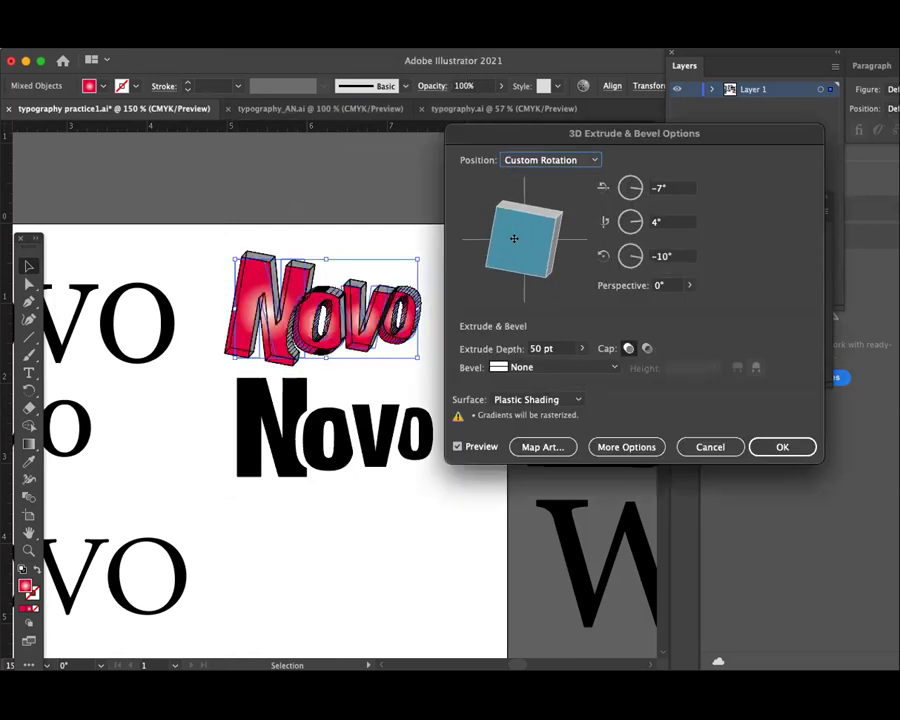
{"action": "left_click", "coordinate": [782, 447]}
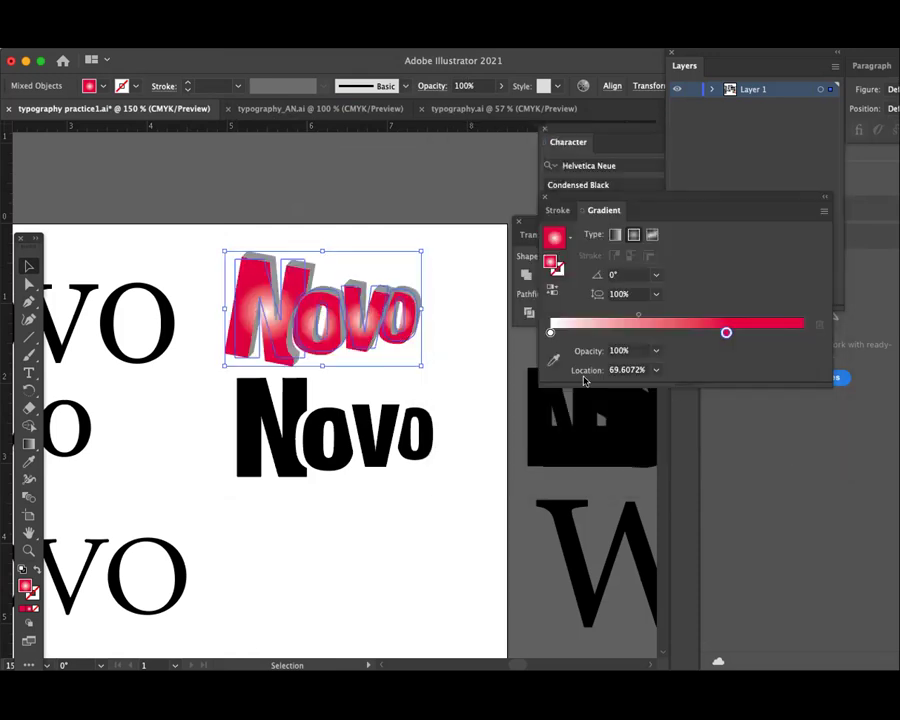
{"action": "left_click", "coordinate": [461, 373]}
{"action": "left_click_drag", "start_coordinate": [450, 342], "coordinate": [225, 340]}
{"action": "key", "text": "a"}
{"action": "key", "text": "v"}
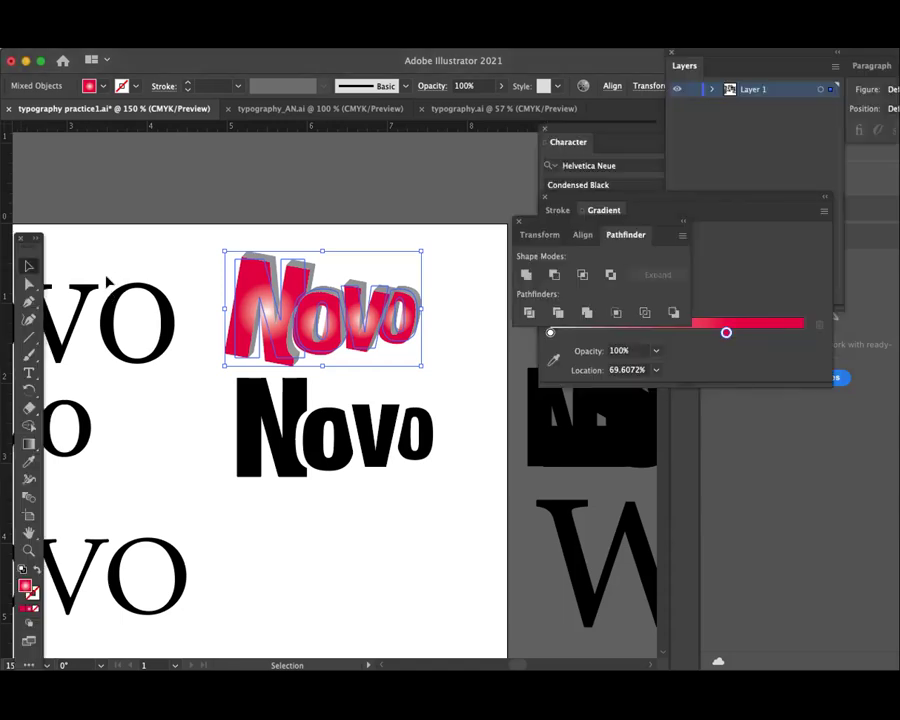
- At 100% zoom, Alt-drag an enlarged copy of the bold N into the empty space at right
{"action": "key", "text": "ctrl+minus"}
{"action": "key", "text": "a"}
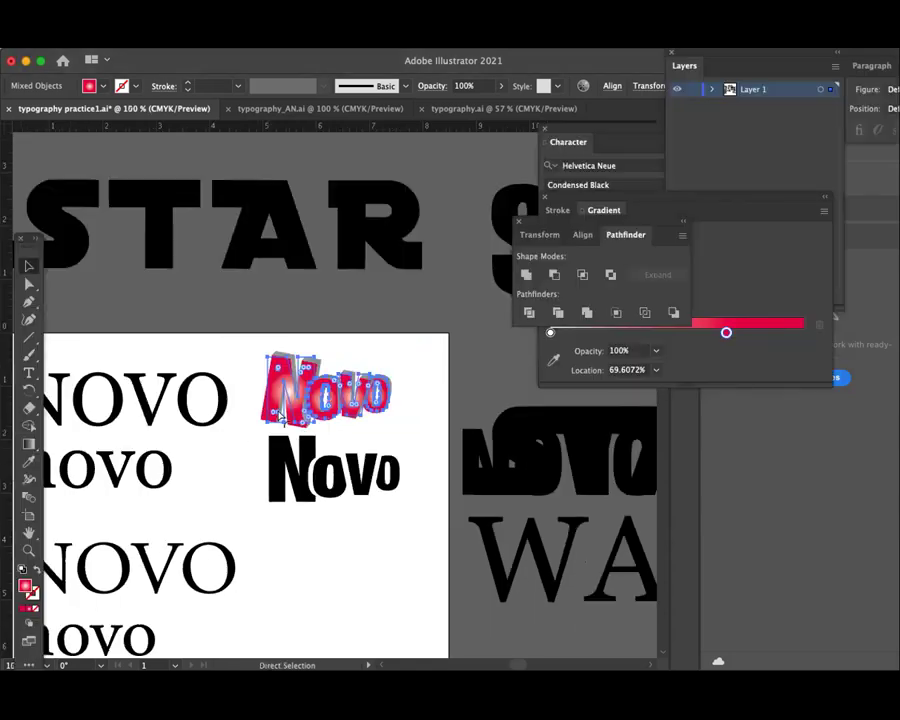
{"action": "left_click_drag", "start_coordinate": [406, 446], "coordinate": [405, 397]}
{"action": "key", "text": "v"}
{"action": "scroll", "coordinate": [337, 394], "scroll_direction": "down", "scroll_amount": 5}
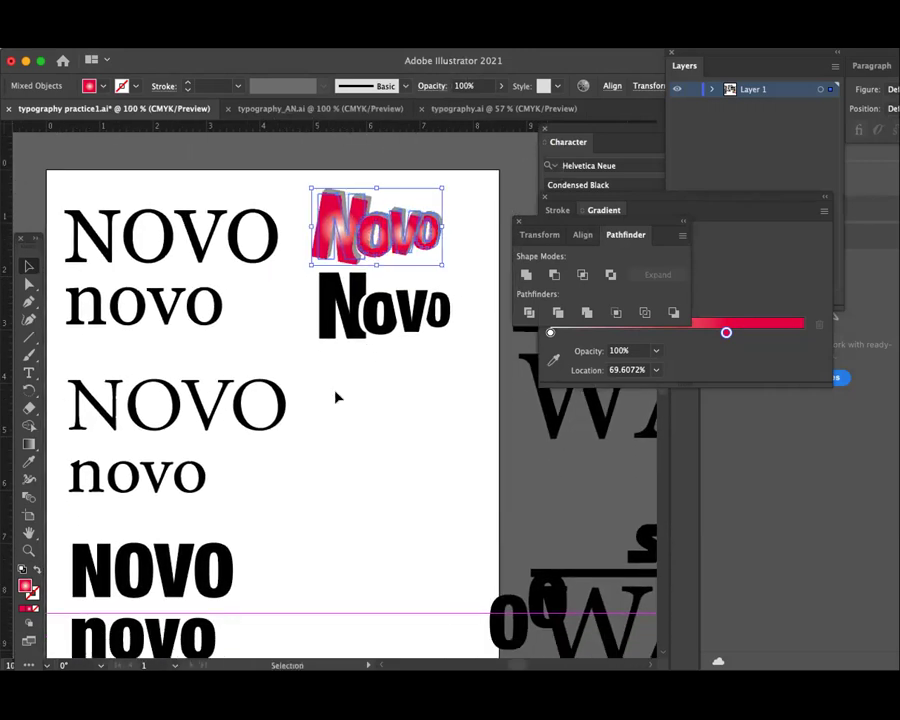
{"action": "left_click", "coordinate": [323, 406]}
{"action": "left_click", "coordinate": [113, 535]}
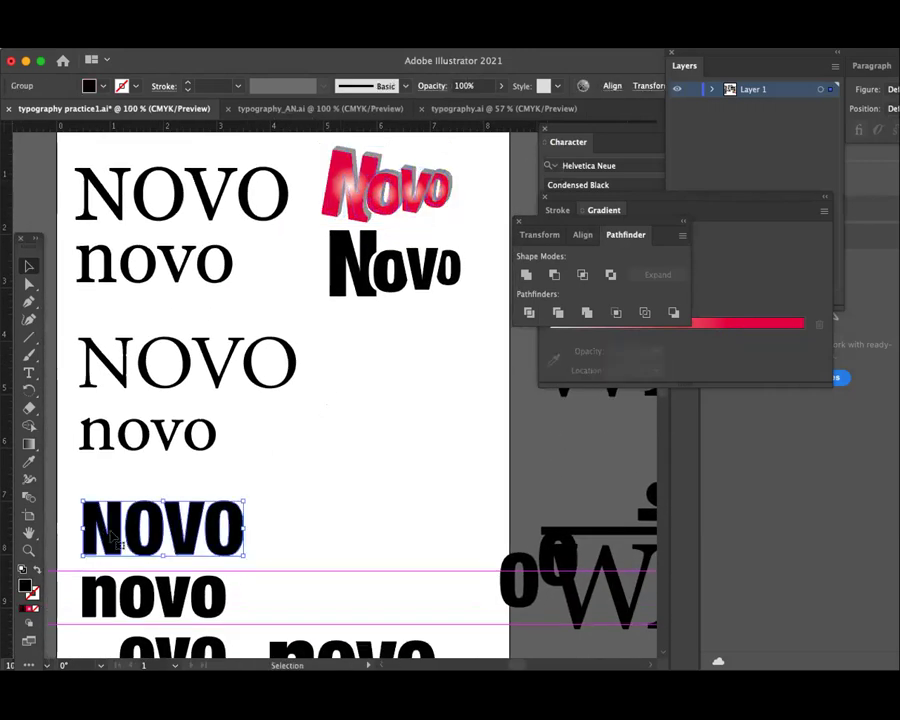
{"action": "left_click", "coordinate": [372, 597]}
{"action": "mouse_move", "coordinate": [115, 535]}
{"action": "left_mouse_down"}
{"action": "mouse_move", "coordinate": [370, 410]}
{"action": "mouse_move", "coordinate": [384, 434]}
{"action": "left_mouse_up"}
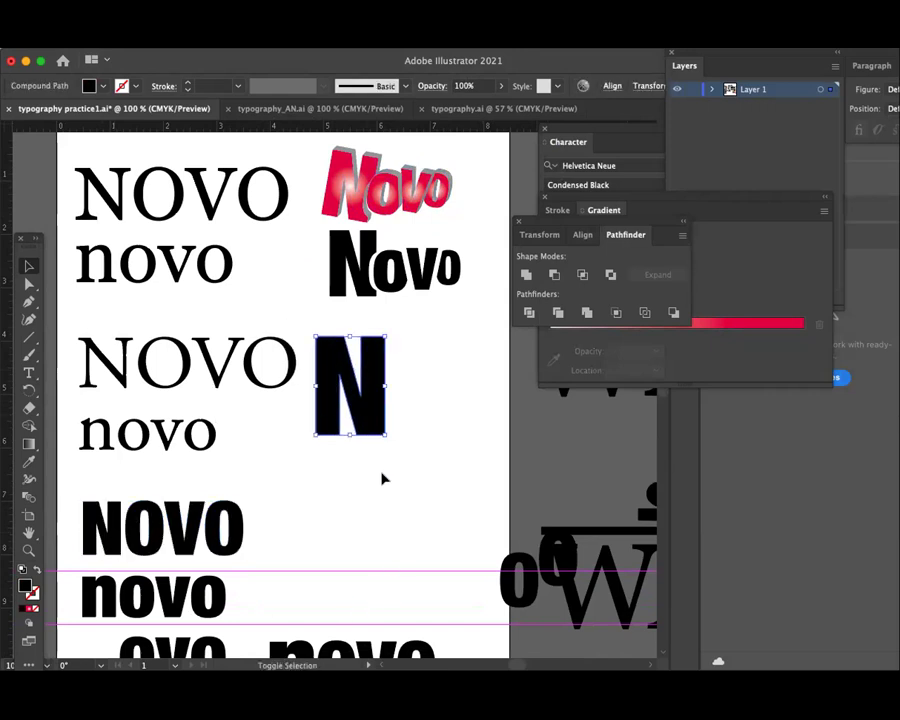
{"action": "left_click", "coordinate": [380, 476]}
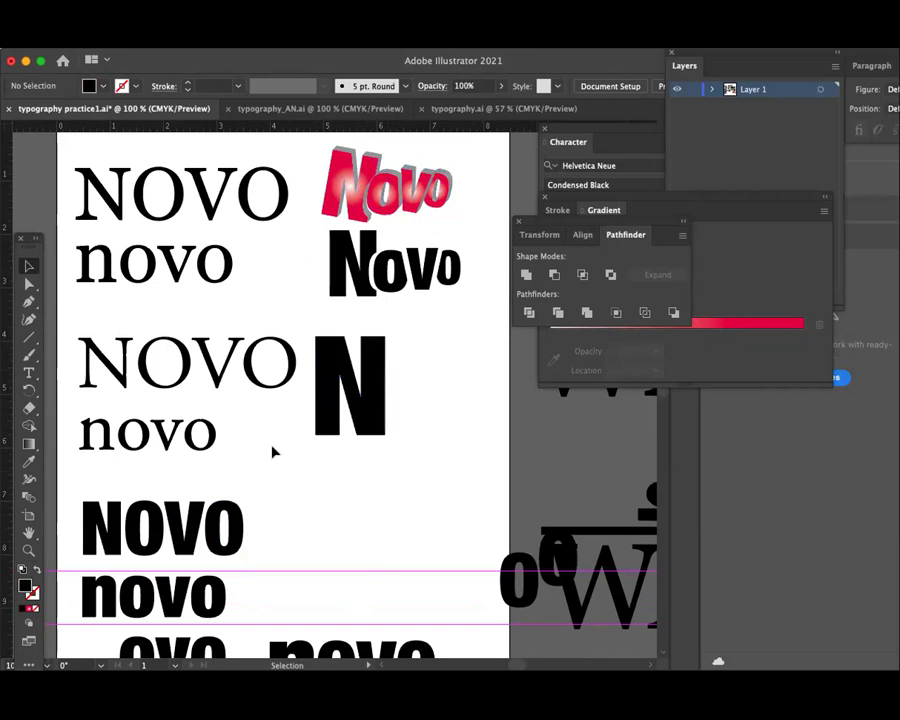
- Make the thin serif NOVO a compound path with Ctrl+8
{"action": "left_click", "coordinate": [151, 380]}
{"action": "left_click", "coordinate": [189, 443]}
{"action": "left_click", "coordinate": [153, 380]}
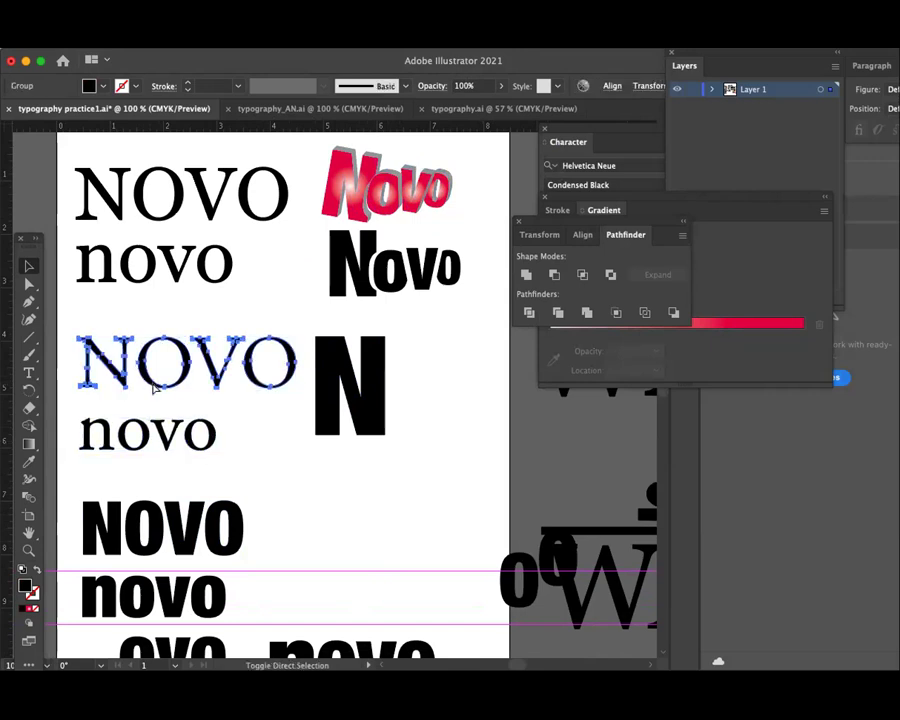
{"action": "left_click", "coordinate": [265, 447]}
{"action": "left_click", "coordinate": [182, 383]}
{"action": "left_click", "coordinate": [182, 383]}
{"action": "key", "text": "ctrl+8"}
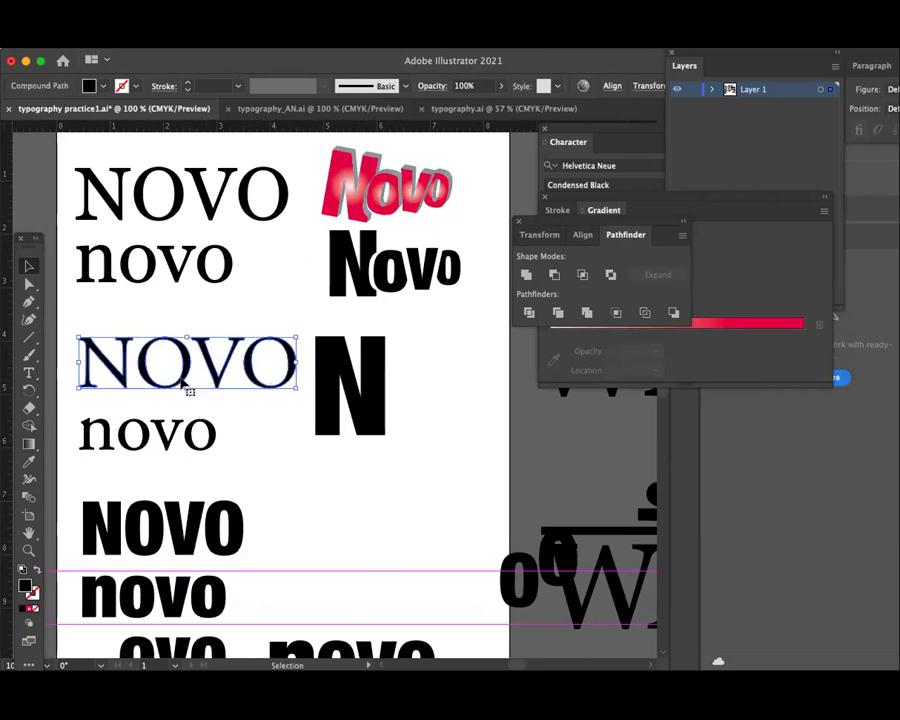
{"action": "left_click", "coordinate": [268, 456]}
- Move the thin NOVO's first O beside the big N and enlarge it
{"action": "left_click_drag", "start_coordinate": [185, 373], "coordinate": [425, 398]}
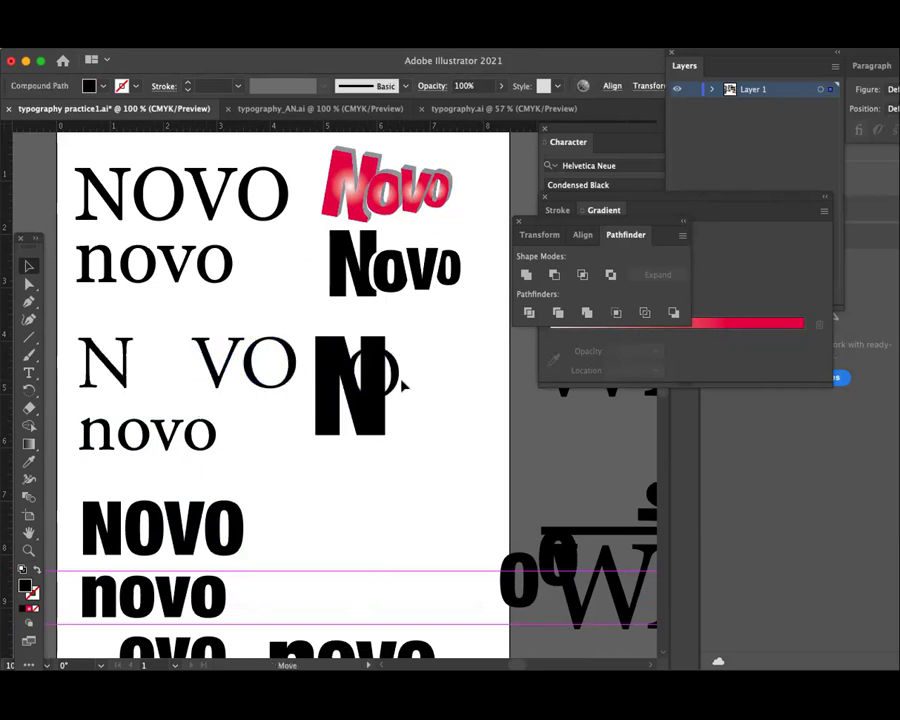
{"action": "left_click", "coordinate": [427, 402]}
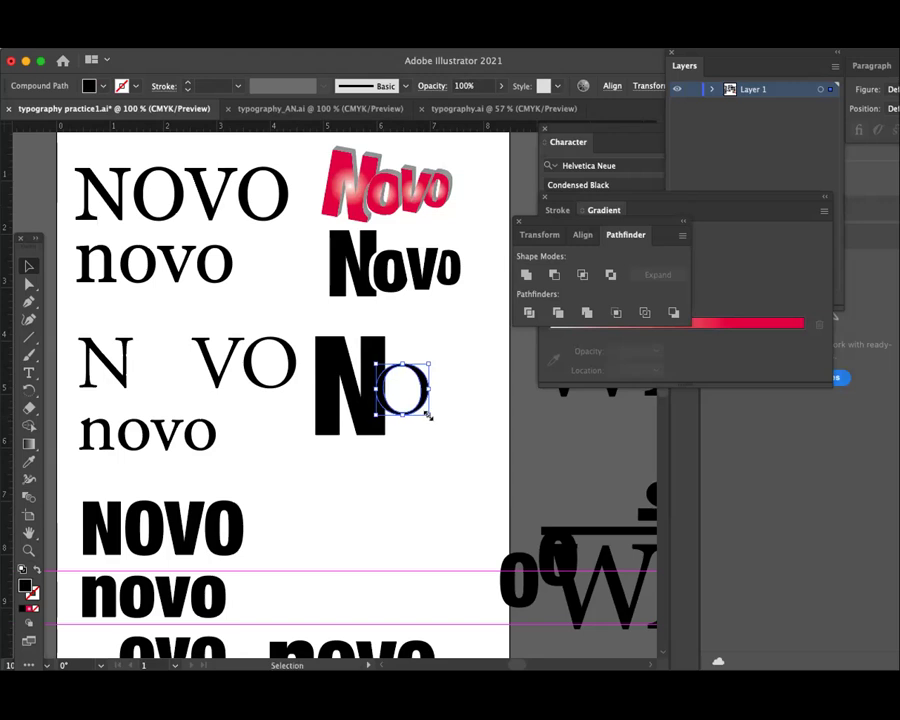
{"action": "left_click_drag", "start_coordinate": [430, 414], "coordinate": [440, 427]}
{"action": "left_click", "coordinate": [378, 406]}
{"action": "left_click", "coordinate": [370, 425]}
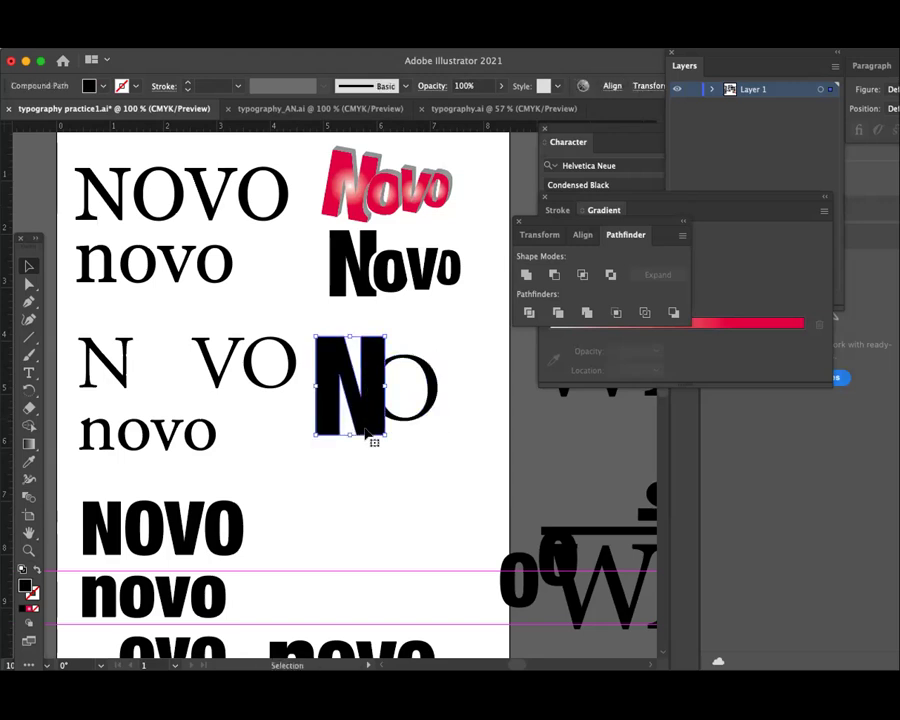
{"action": "left_click", "coordinate": [425, 415]}
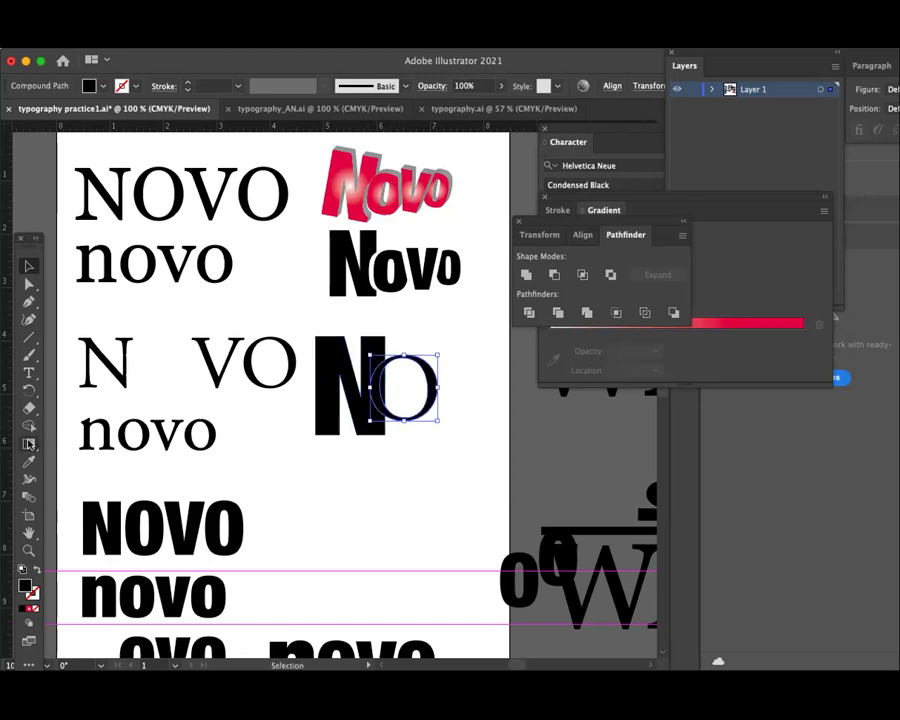
- Fill the O beside the big N with red EA0C4B
{"action": "double_click", "coordinate": [25, 587]}
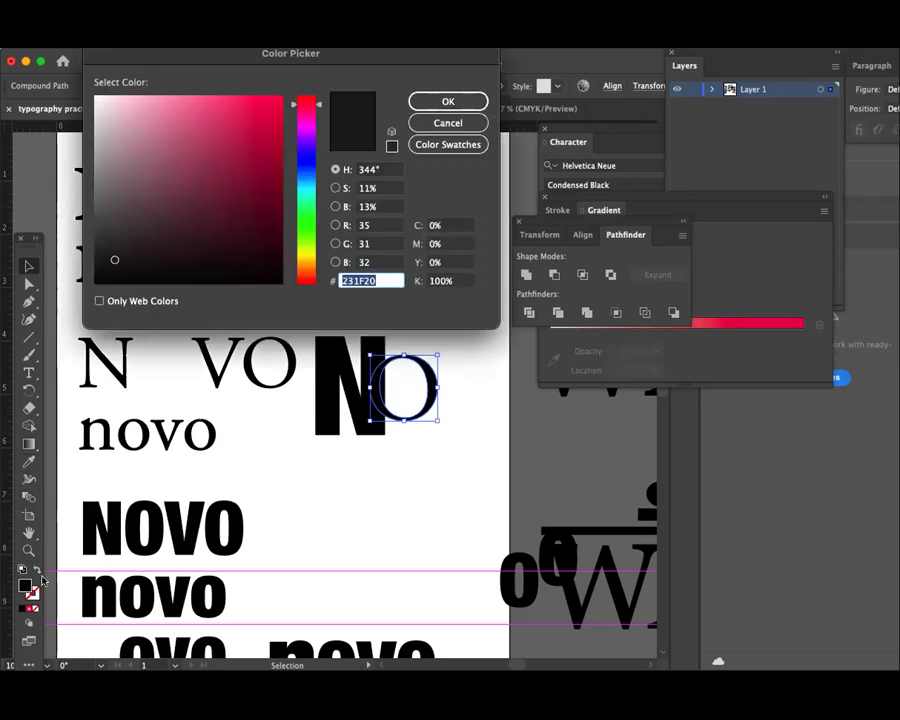
{"action": "type", "text": "EA0C4B"}
{"action": "left_click", "coordinate": [412, 103]}
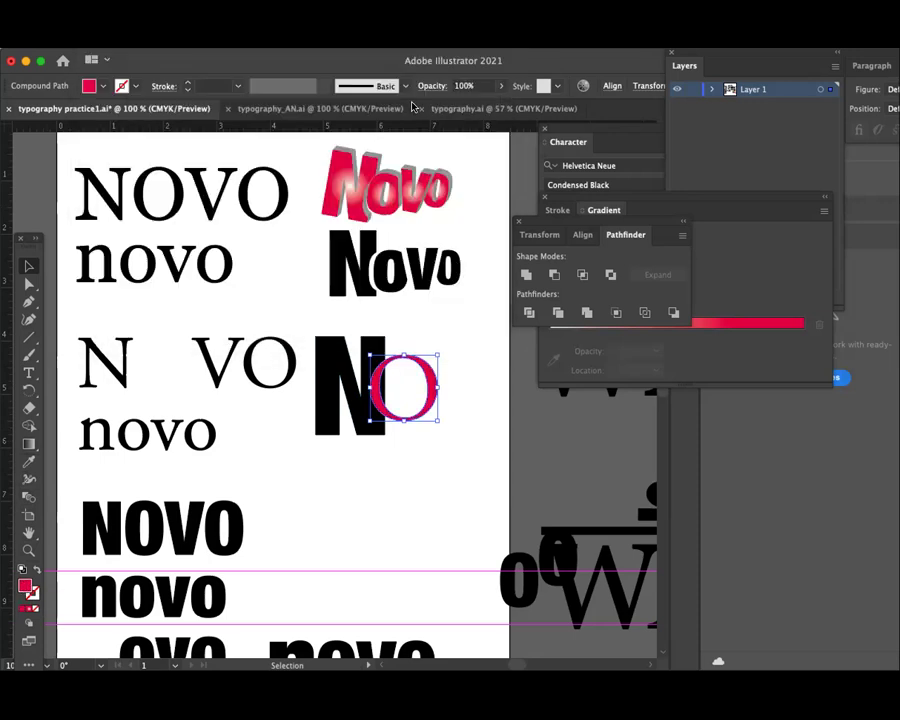
{"action": "left_click", "coordinate": [483, 398]}
{"action": "left_click_drag", "start_coordinate": [450, 364], "coordinate": [392, 361]}
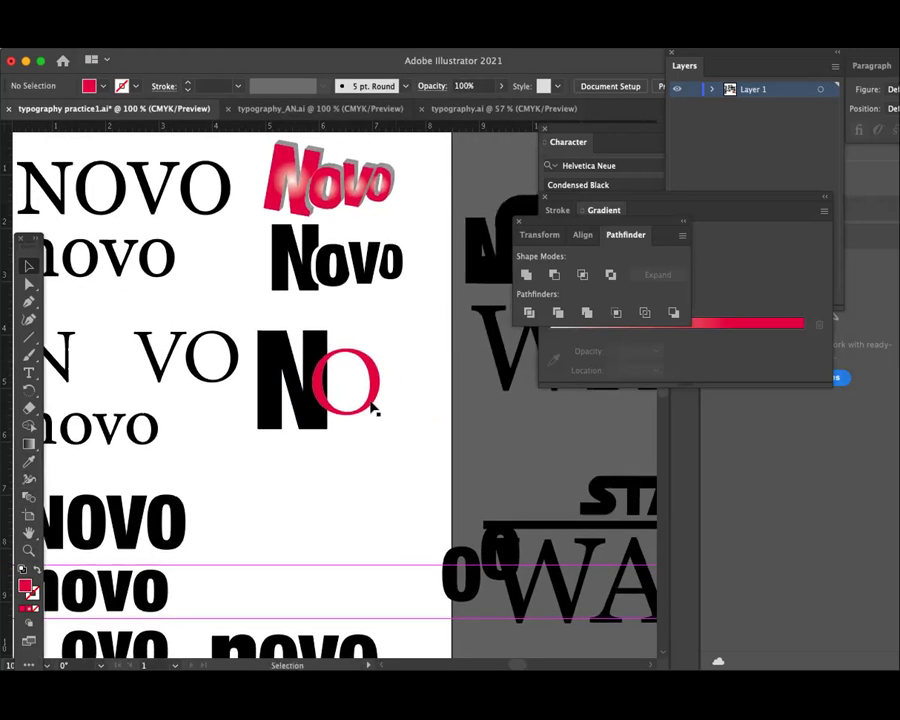
{"action": "left_click", "coordinate": [372, 392]}
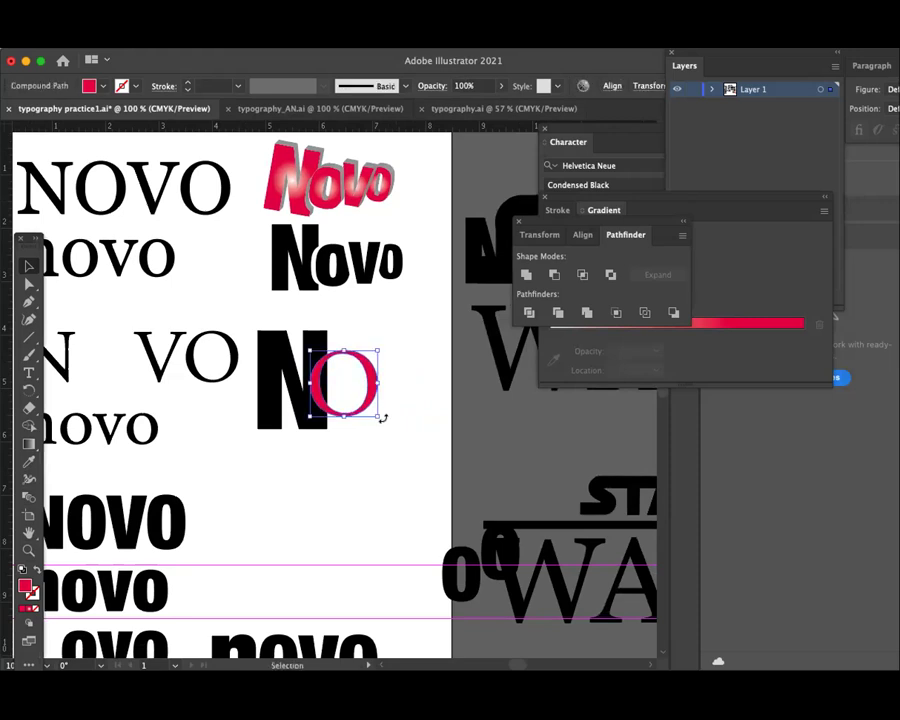
{"action": "left_click", "coordinate": [381, 411]}
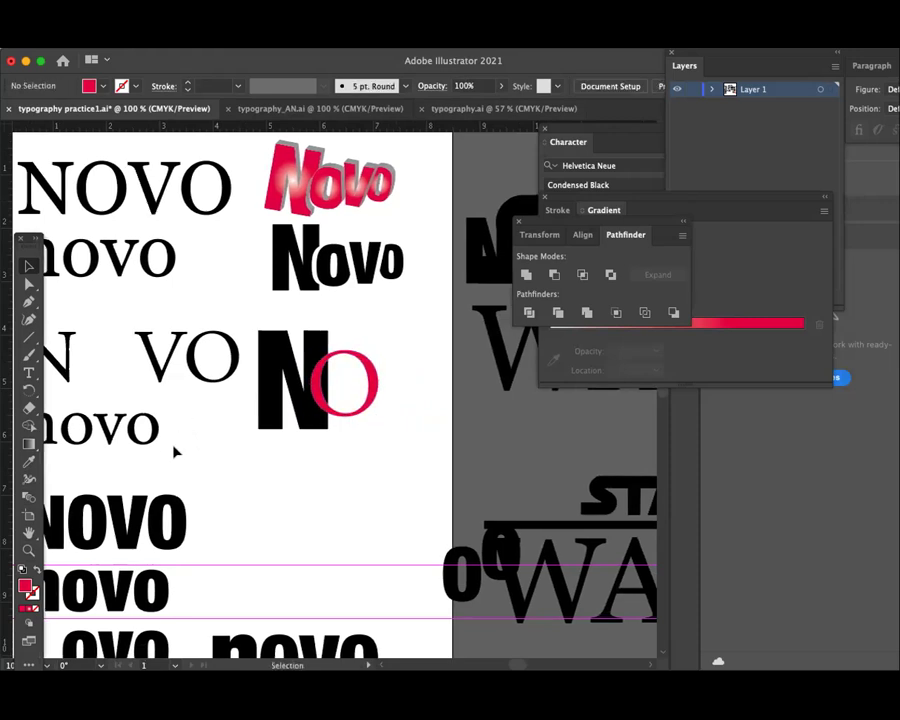
- Turn the serif NOVO at the top into a compound path
{"action": "left_click", "coordinate": [152, 211]}
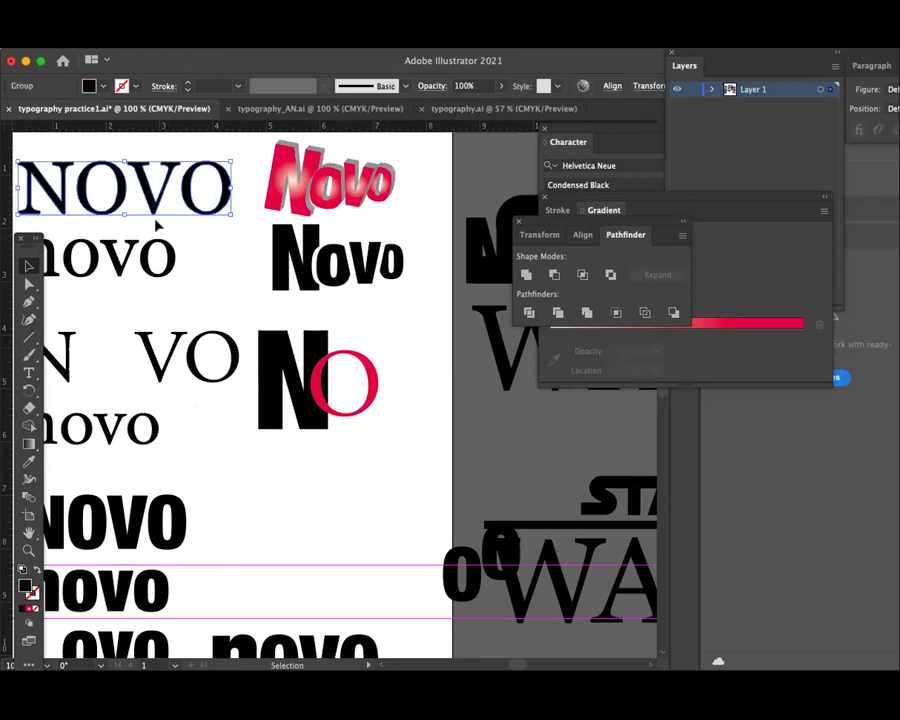
{"action": "key", "text": "ctrl+8"}
{"action": "left_click", "coordinate": [247, 469]}
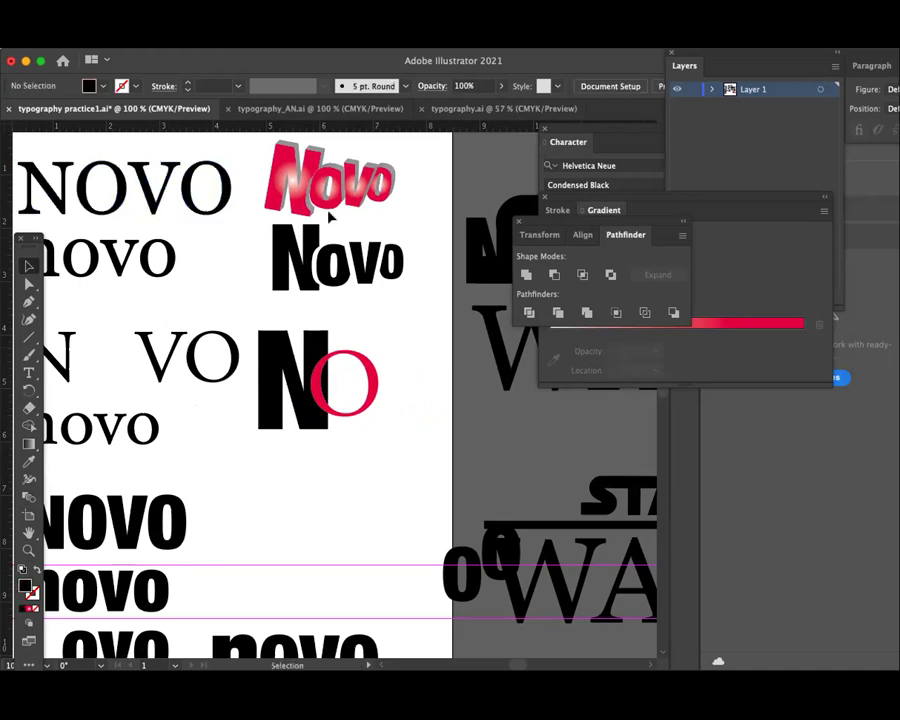
{"action": "left_click", "coordinate": [767, 281]}
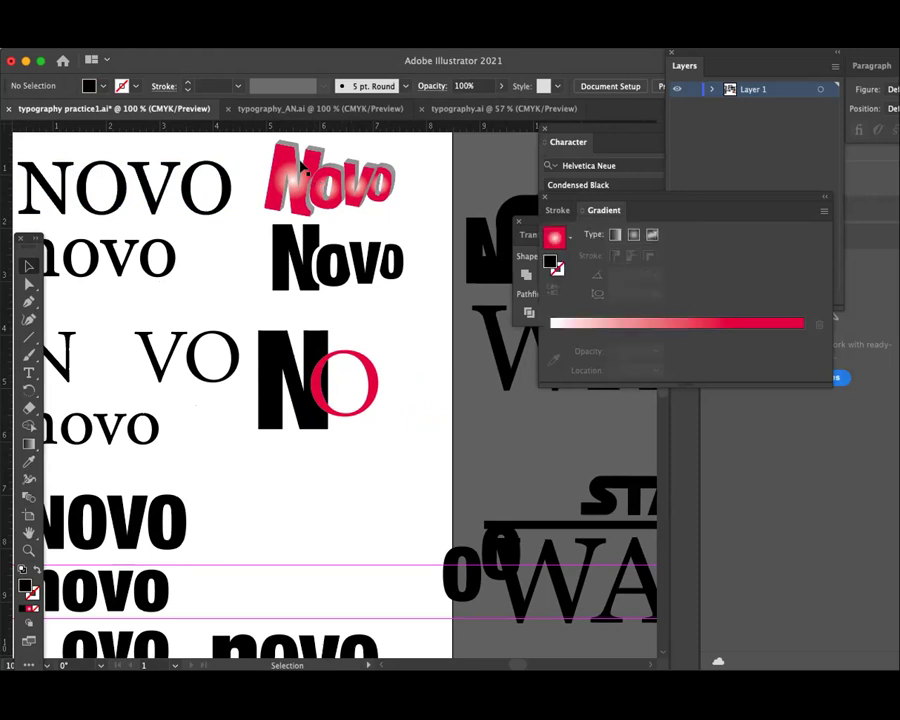
- Check selections of the gradient Novo, the N and O pair, and the red O
{"action": "left_click", "coordinate": [345, 188]}
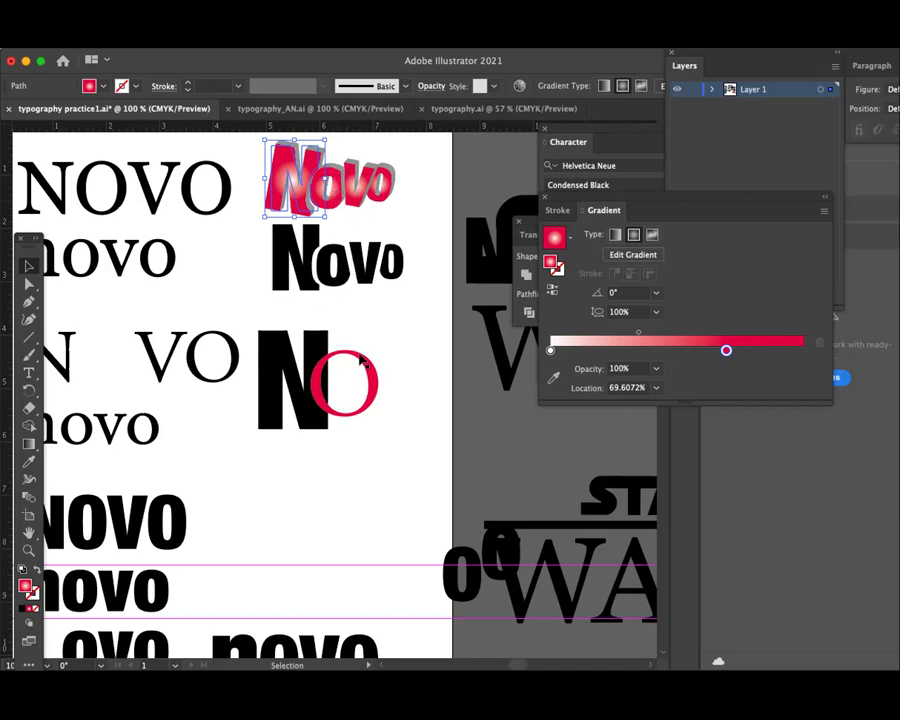
{"action": "left_click", "coordinate": [382, 416]}
{"action": "left_click", "coordinate": [374, 414]}
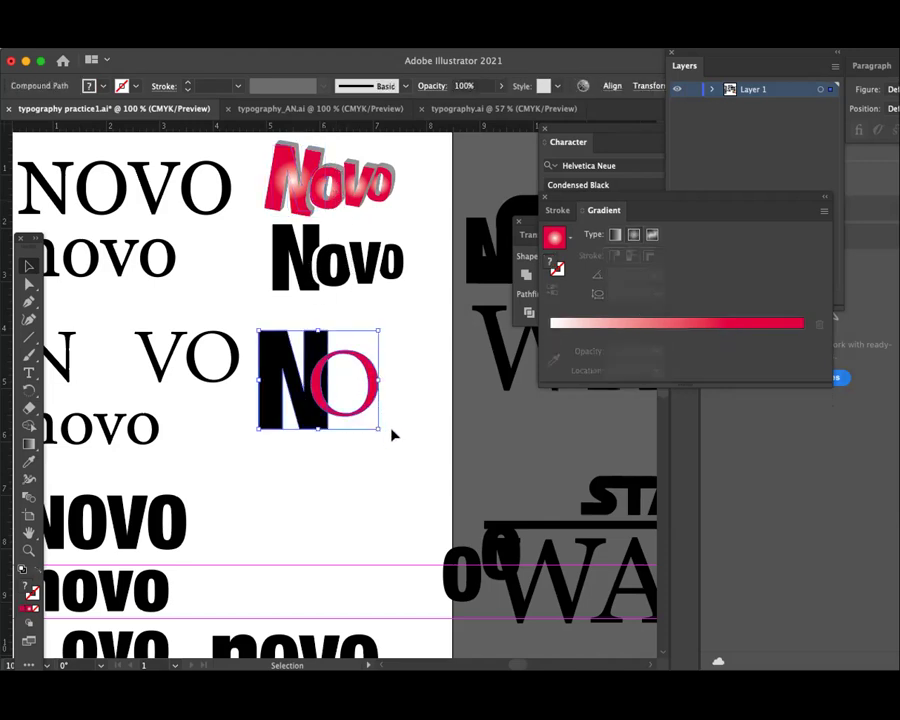
{"action": "left_click", "coordinate": [389, 434]}
{"action": "left_click", "coordinate": [352, 410]}
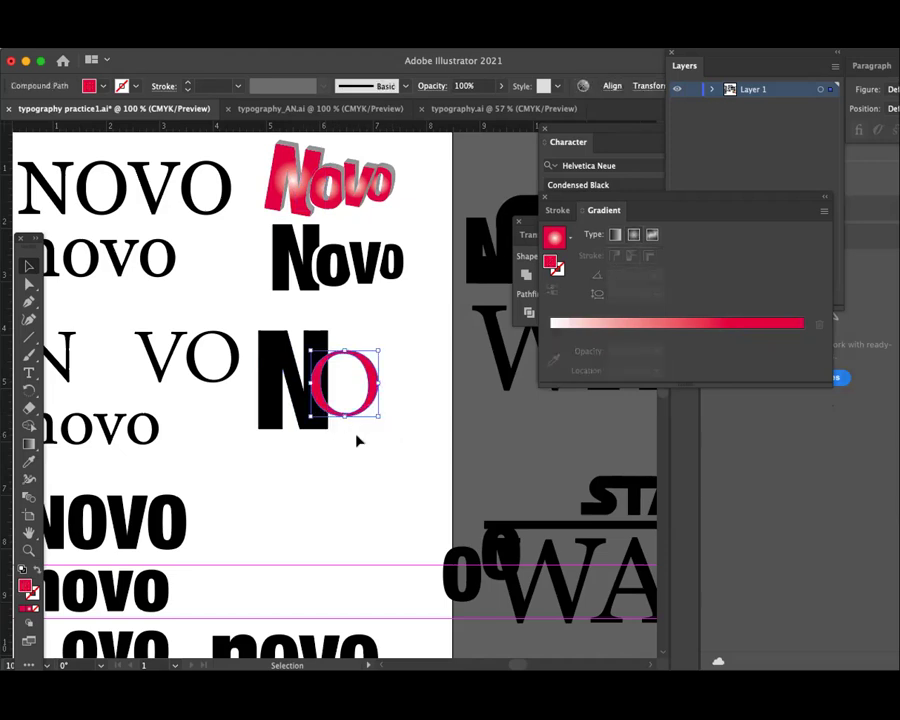
{"action": "left_click", "coordinate": [357, 440]}
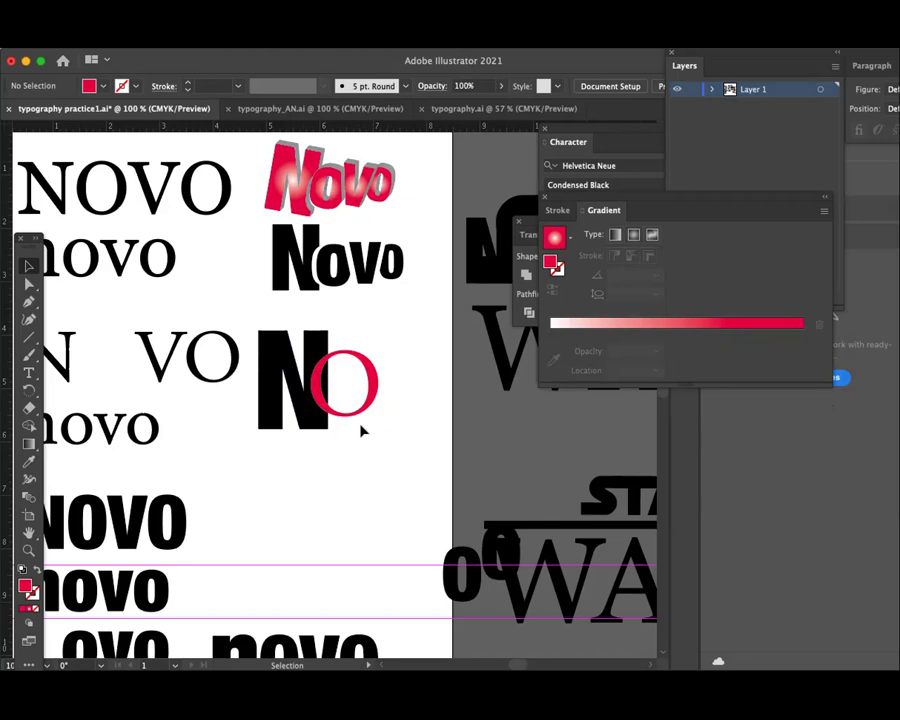
- Select the whole 3D Novo and run Object > Expand Appearance on it
{"action": "left_click", "coordinate": [354, 183]}
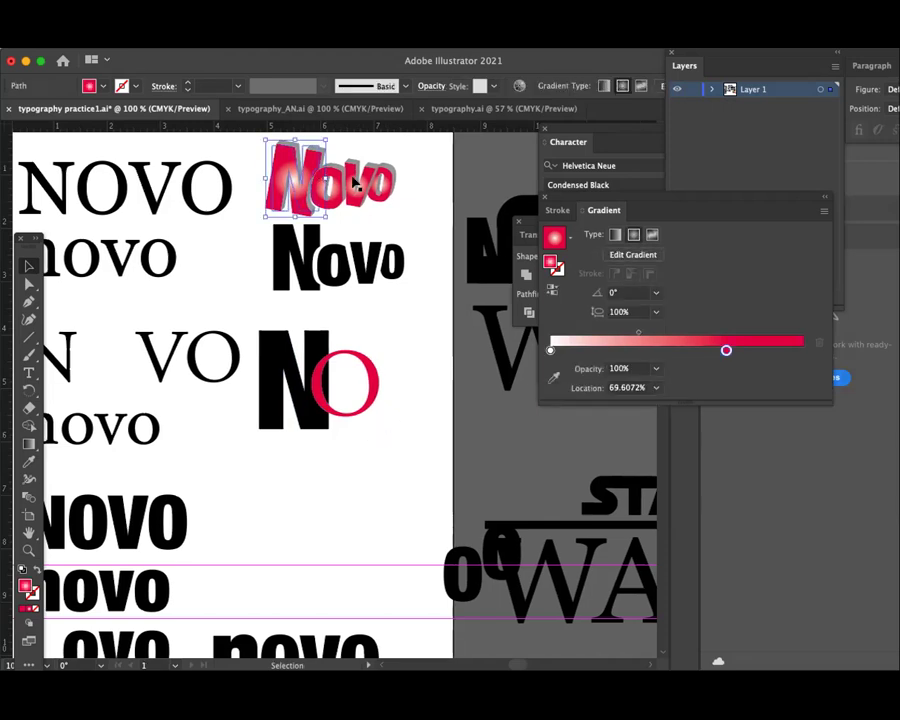
{"action": "left_click", "coordinate": [390, 186]}
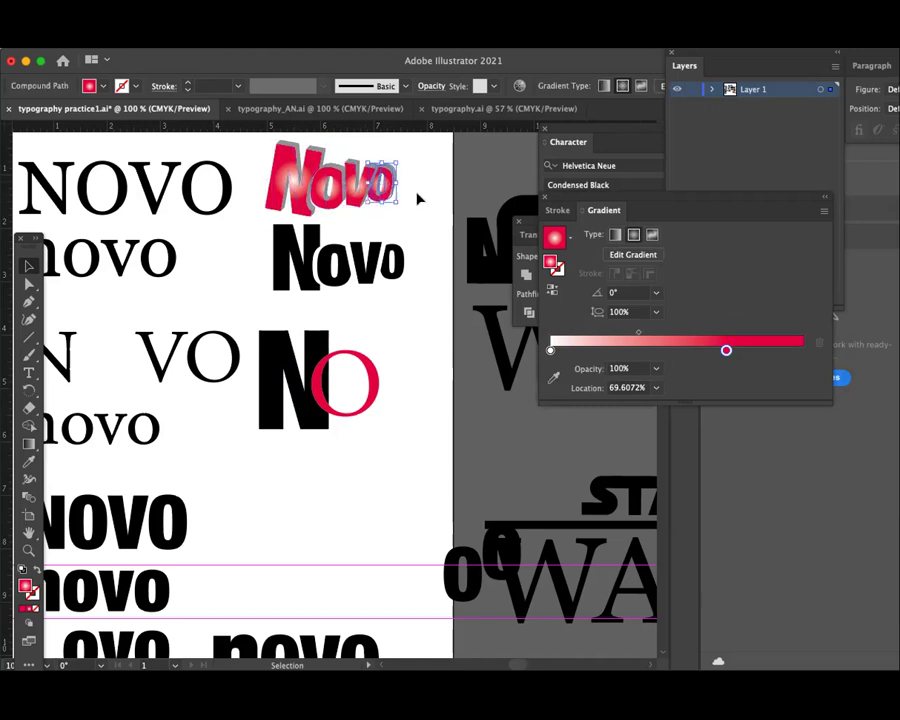
{"action": "left_click_drag", "start_coordinate": [418, 199], "coordinate": [272, 176]}
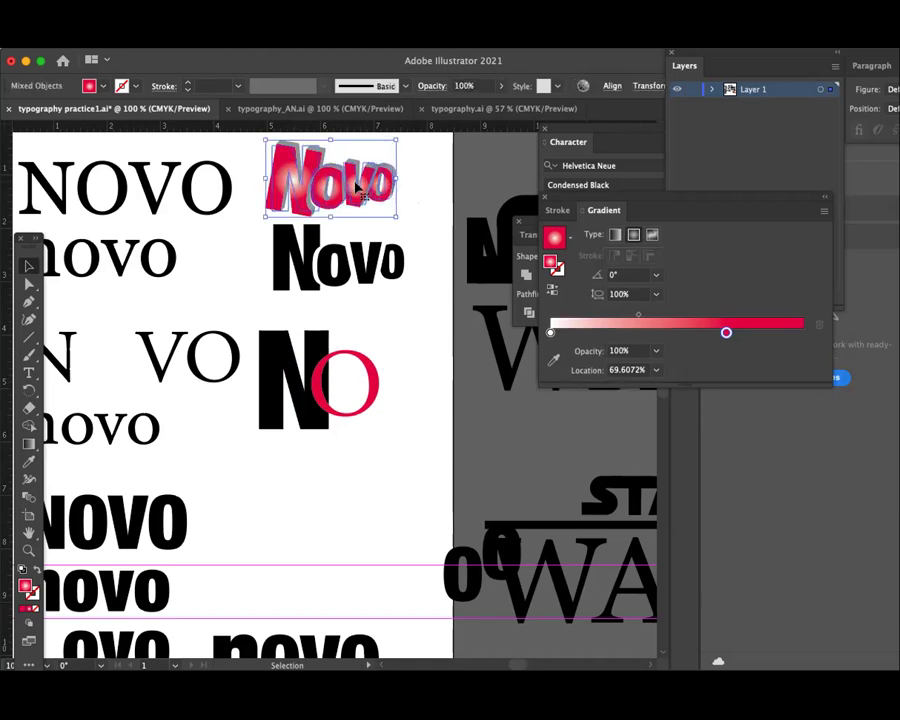
{"action": "left_click", "coordinate": [147, 38]}
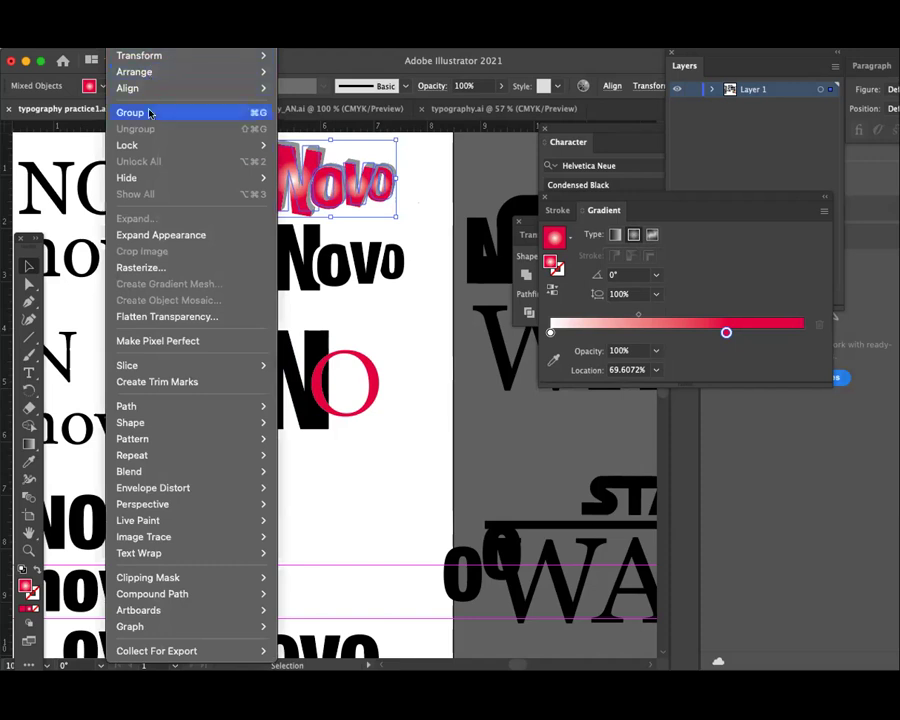
{"action": "left_click", "coordinate": [150, 234]}
- Select an anchor point on Novo's last o with Direct Selection and zoom in
{"action": "left_click", "coordinate": [432, 178]}
{"action": "left_click", "coordinate": [385, 180]}
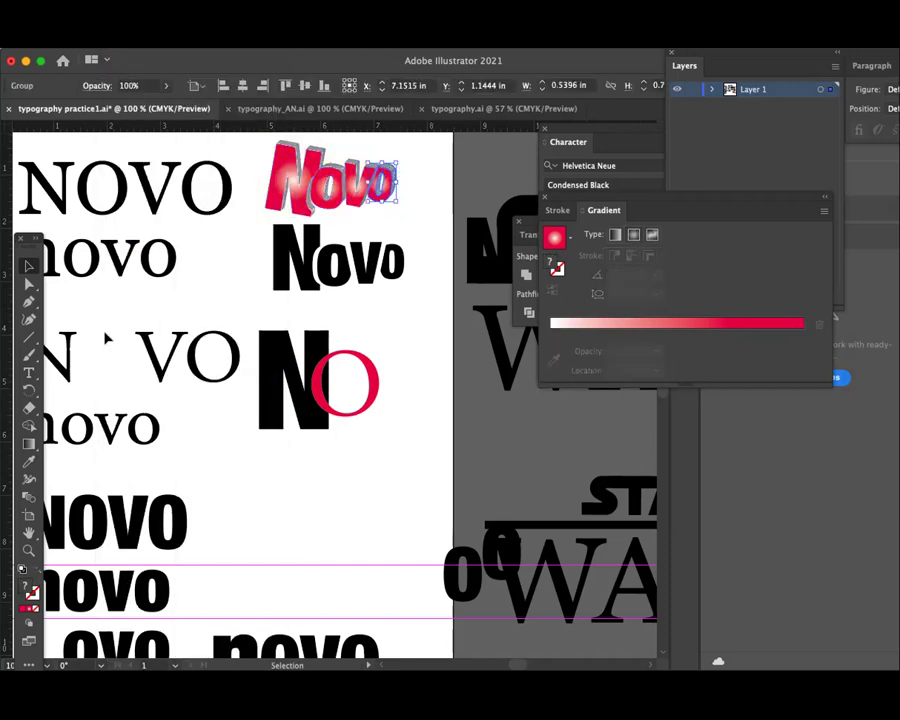
{"action": "key", "text": "a"}
{"action": "left_click", "coordinate": [395, 177]}
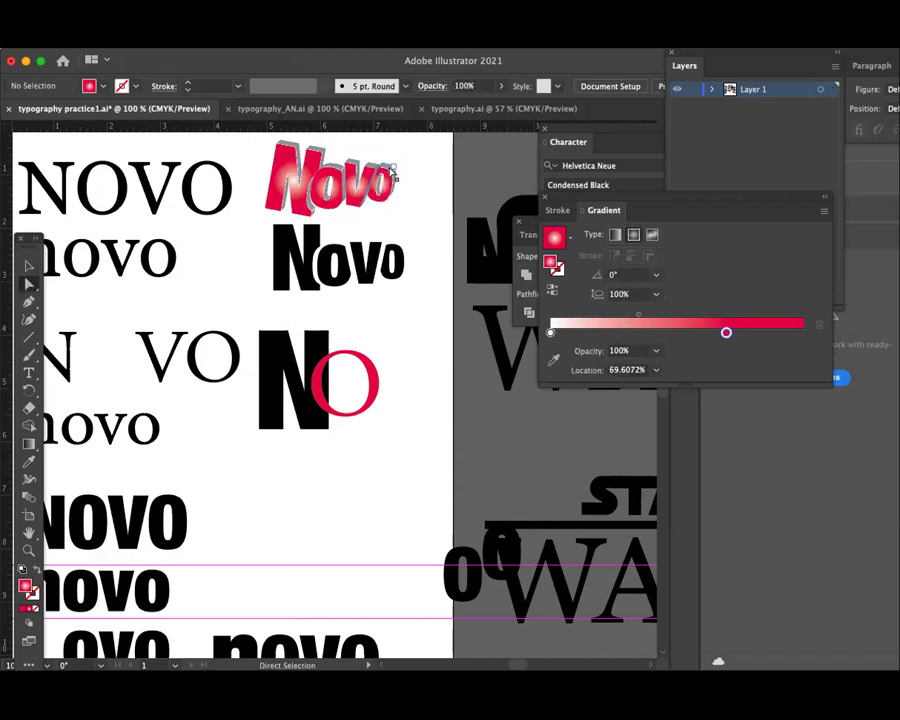
{"action": "left_click", "coordinate": [395, 174]}
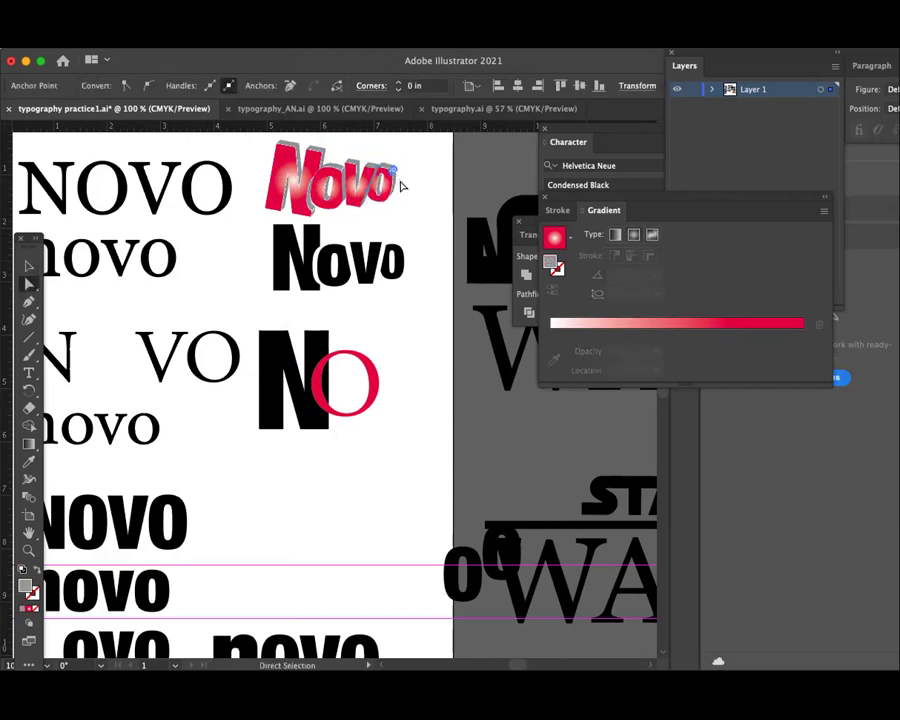
{"action": "key", "text": "super+equal"}
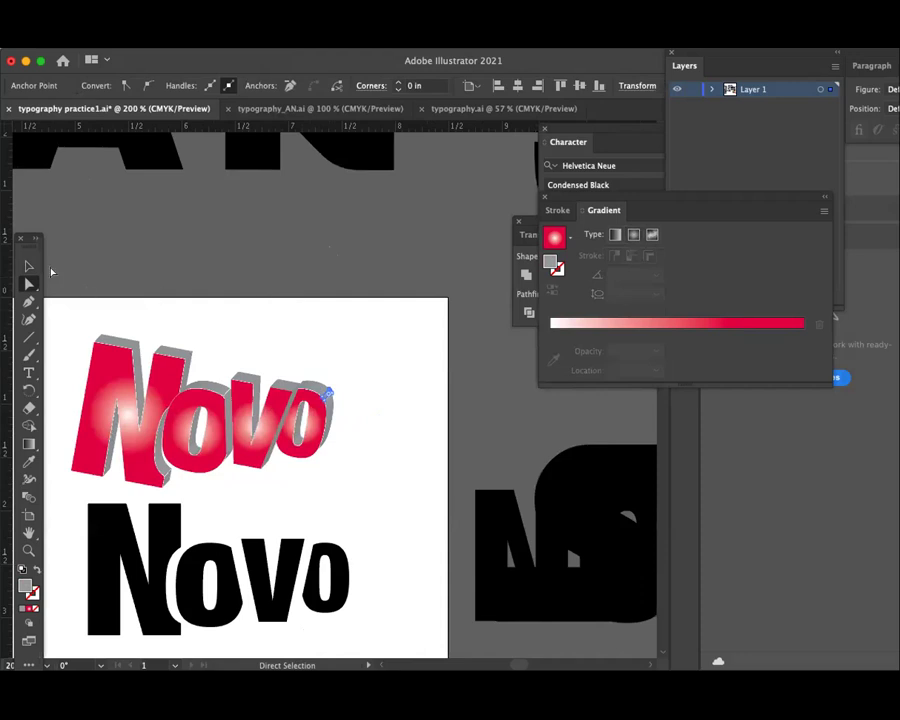
- Reselect the red Novo lettering and check its paths in Outline mode
{"action": "left_click_drag", "start_coordinate": [273, 234], "coordinate": [348, 216]}
{"action": "key", "text": "v"}
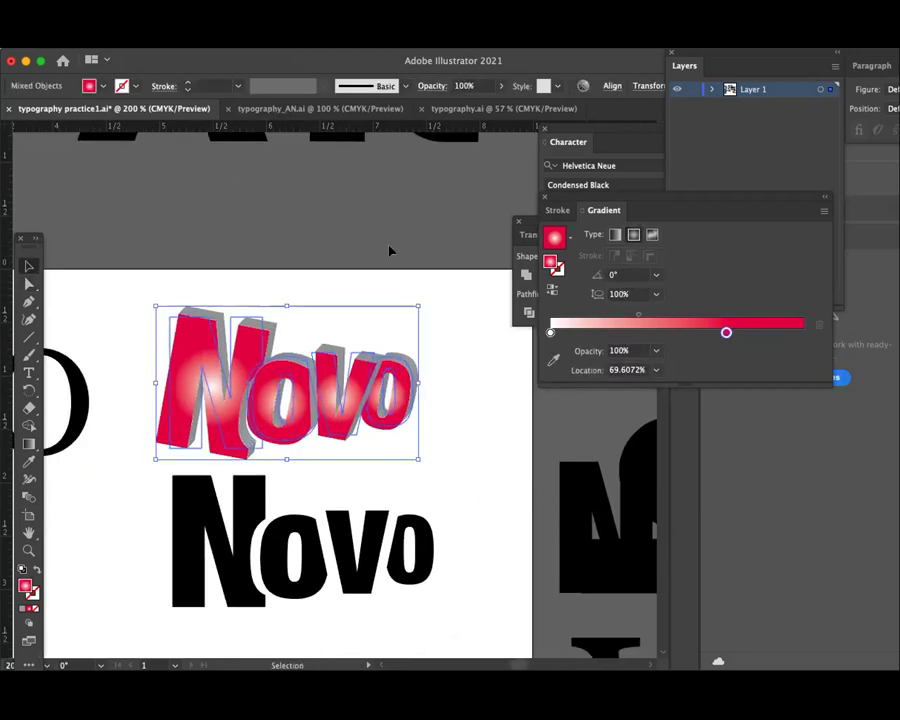
{"action": "left_click", "coordinate": [518, 440]}
{"action": "left_click", "coordinate": [243, 312]}
{"action": "key", "text": "a"}
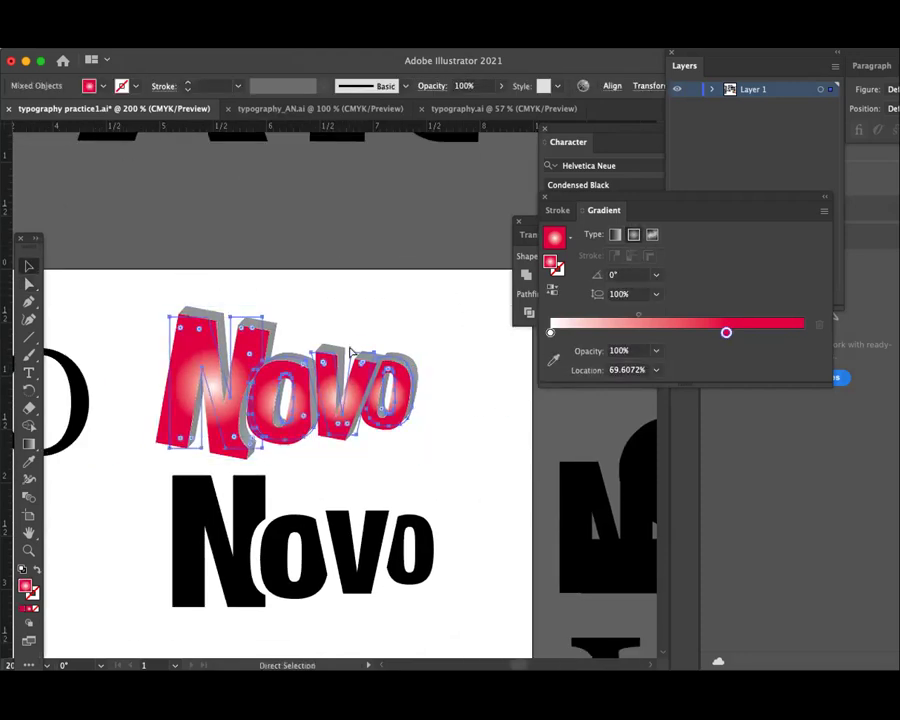
{"action": "key", "text": "super+y"}
{"action": "key", "text": "v"}
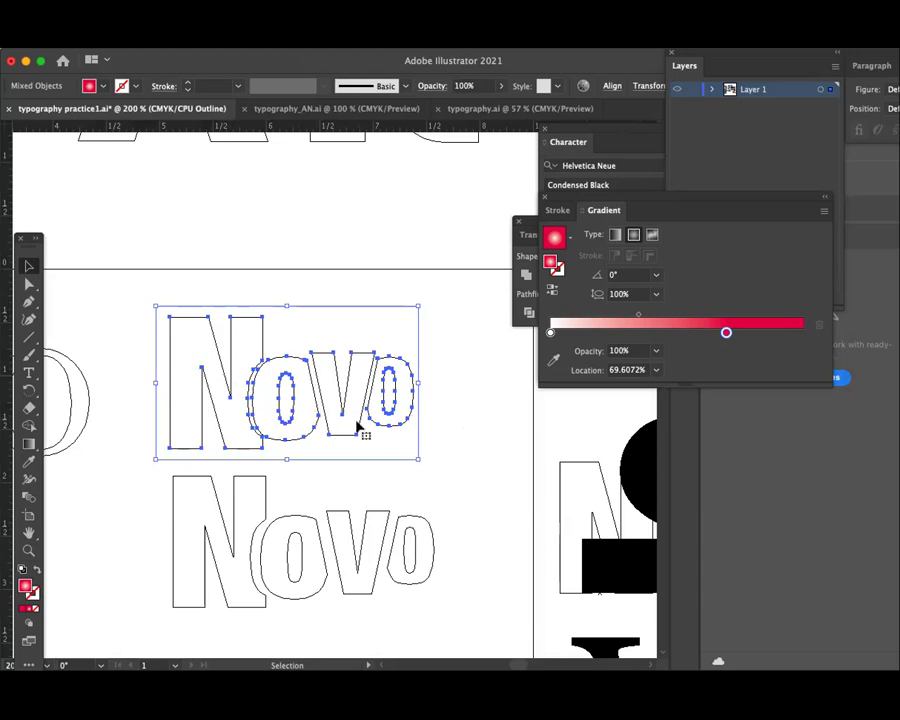
{"action": "key", "text": "a"}
{"action": "key", "text": "super+y"}
{"action": "key", "text": "v"}
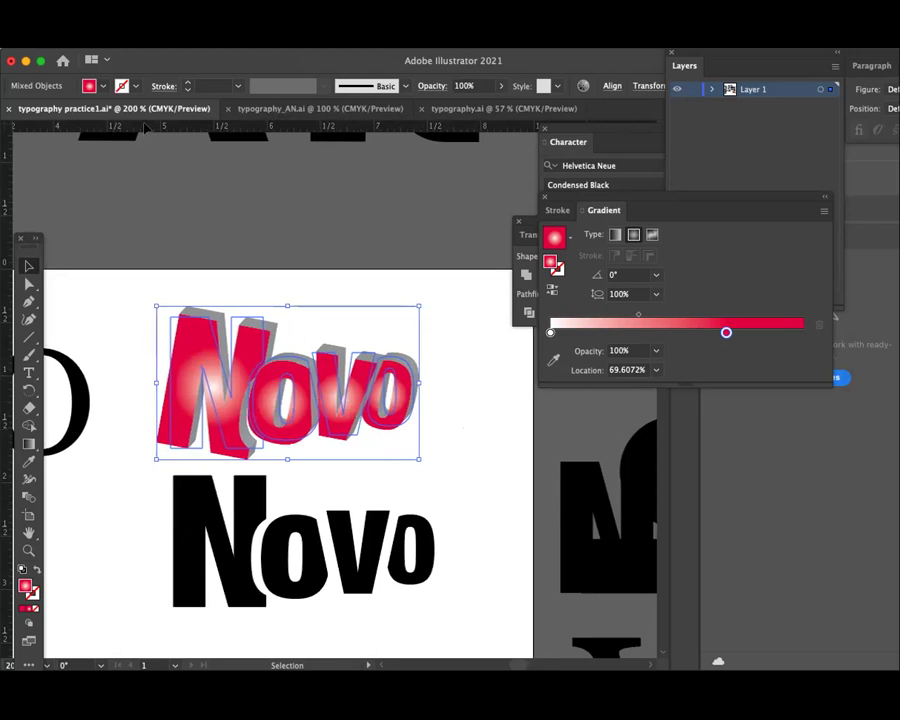
- Expand the lettering's appearance into plain paths and check them in Outline view
{"action": "left_click", "coordinate": [130, 38]}
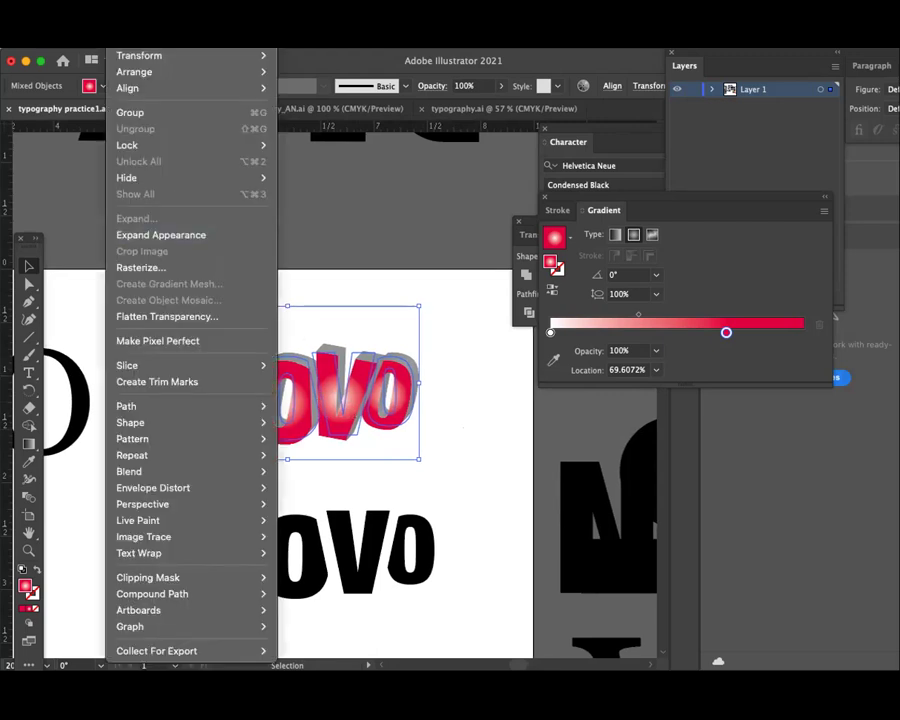
{"action": "left_click", "coordinate": [158, 236]}
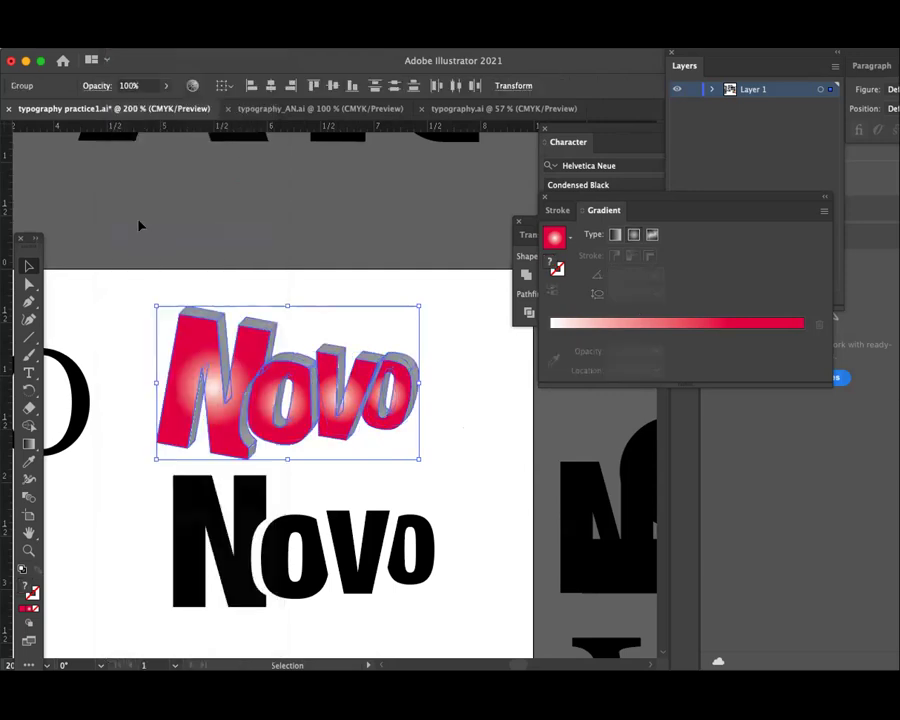
{"action": "key", "text": "a"}
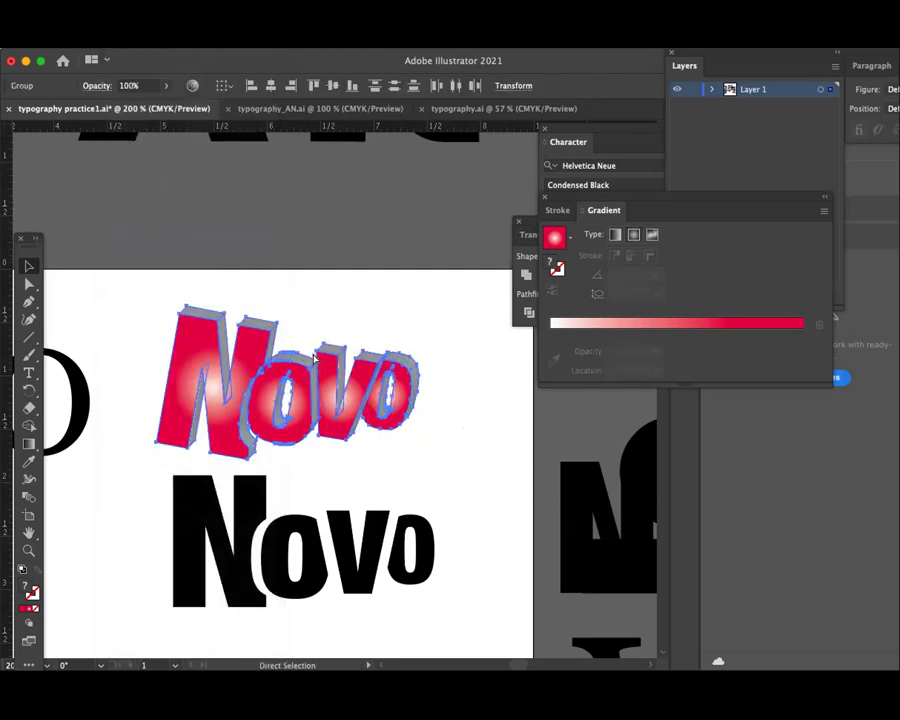
{"action": "key", "text": "ctrl+y"}
{"action": "key", "text": "ctrl+y"}
{"action": "key", "text": "ctrl+shift+a"}
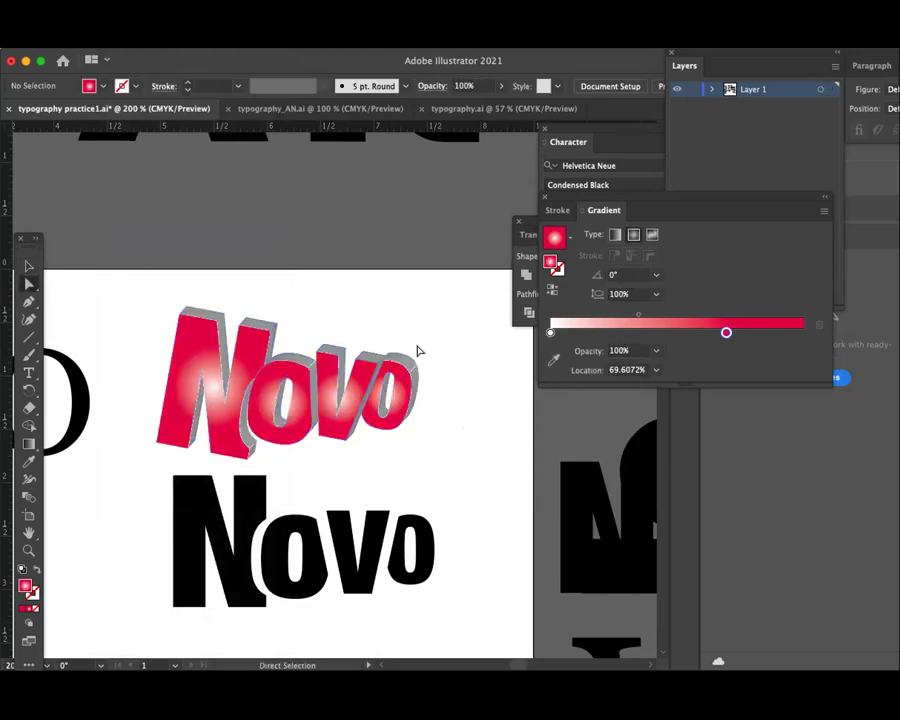
- Inspect the expanded o and V by selecting their separate face and edge paths
{"action": "scroll", "coordinate": [421, 345], "scroll_direction": "up", "scroll_amount": 3}
{"action": "left_click_drag", "start_coordinate": [418, 330], "coordinate": [262, 313]}
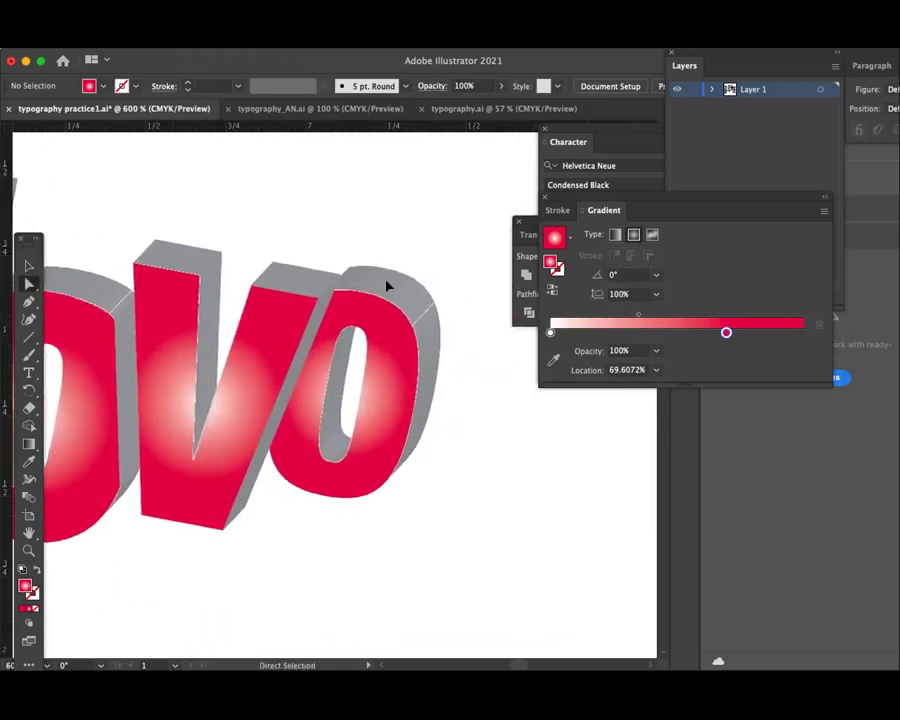
{"action": "left_click", "coordinate": [410, 292]}
{"action": "left_click_drag", "start_coordinate": [438, 346], "coordinate": [435, 406]}
{"action": "left_click", "coordinate": [380, 276]}
{"action": "left_click", "coordinate": [303, 286]}
{"action": "left_click", "coordinate": [200, 262]}
{"action": "left_click", "coordinate": [208, 288]}
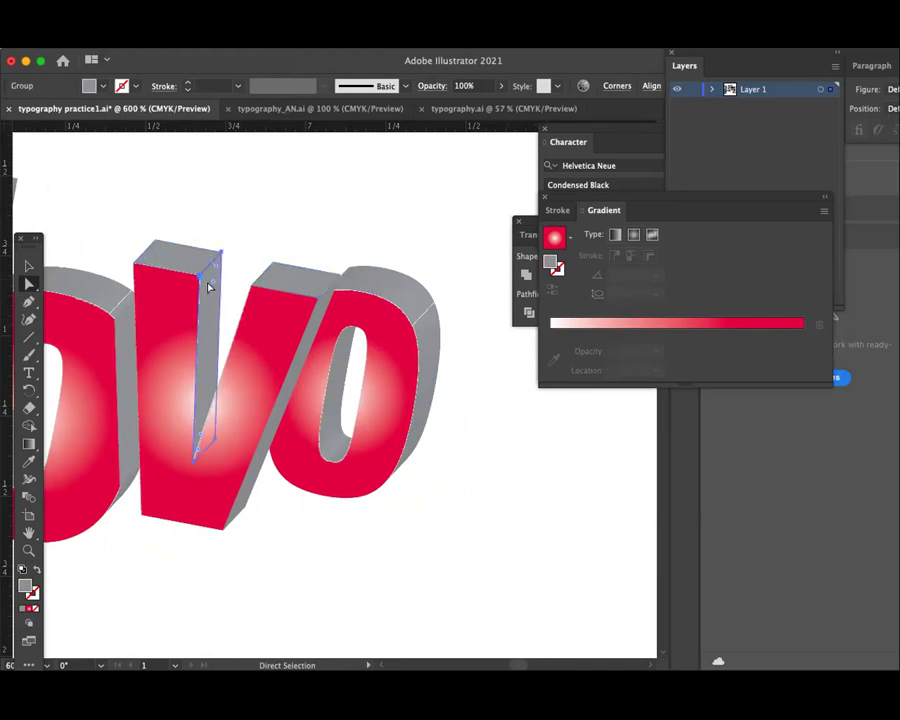
{"action": "left_click", "coordinate": [372, 275]}
{"action": "scroll", "coordinate": [398, 287], "scroll_direction": "up", "scroll_amount": 3}
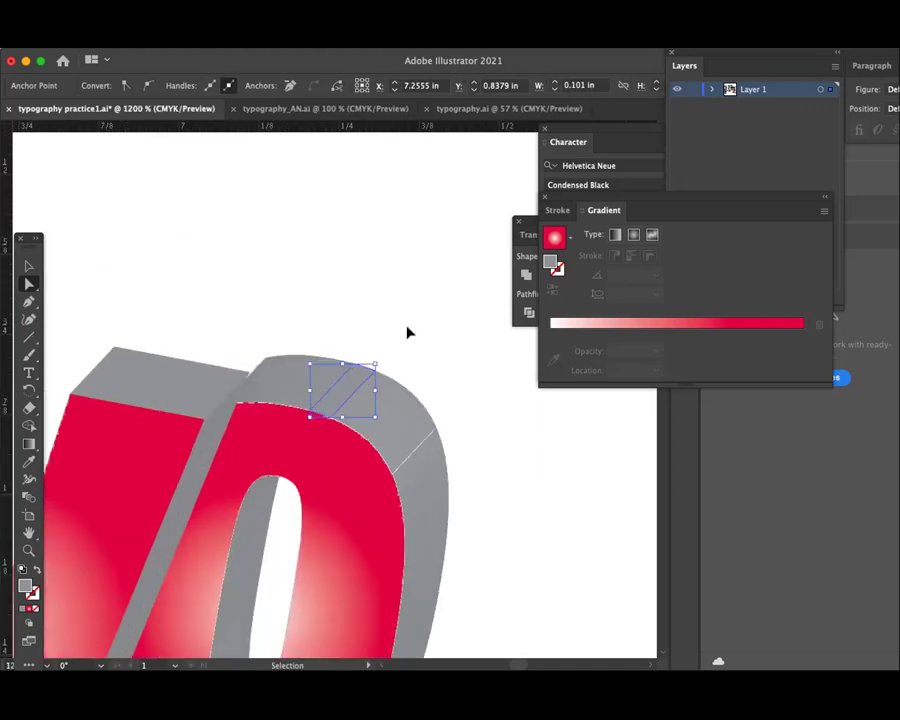
{"action": "scroll", "coordinate": [404, 340], "scroll_direction": "up", "scroll_amount": 4}
{"action": "scroll", "coordinate": [406, 370], "scroll_direction": "up", "scroll_amount": 2}
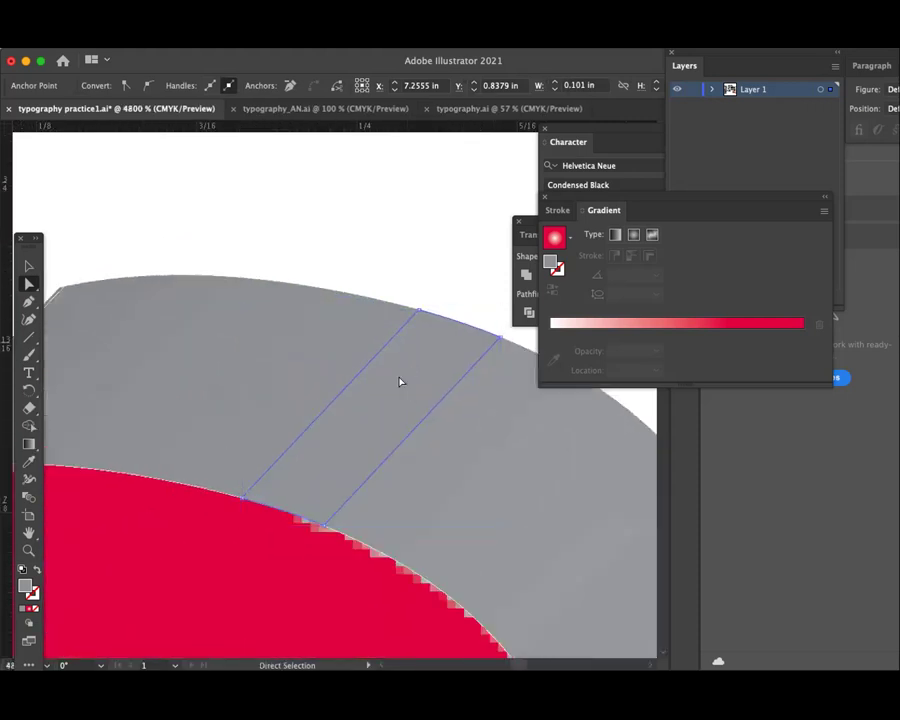
{"action": "scroll", "coordinate": [400, 385], "scroll_direction": "down", "scroll_amount": 1}
{"action": "scroll", "coordinate": [396, 376], "scroll_direction": "down", "scroll_amount": 3}
{"action": "scroll", "coordinate": [395, 380], "scroll_direction": "down", "scroll_amount": 2}
{"action": "scroll", "coordinate": [390, 385], "scroll_direction": "down", "scroll_amount": 4}
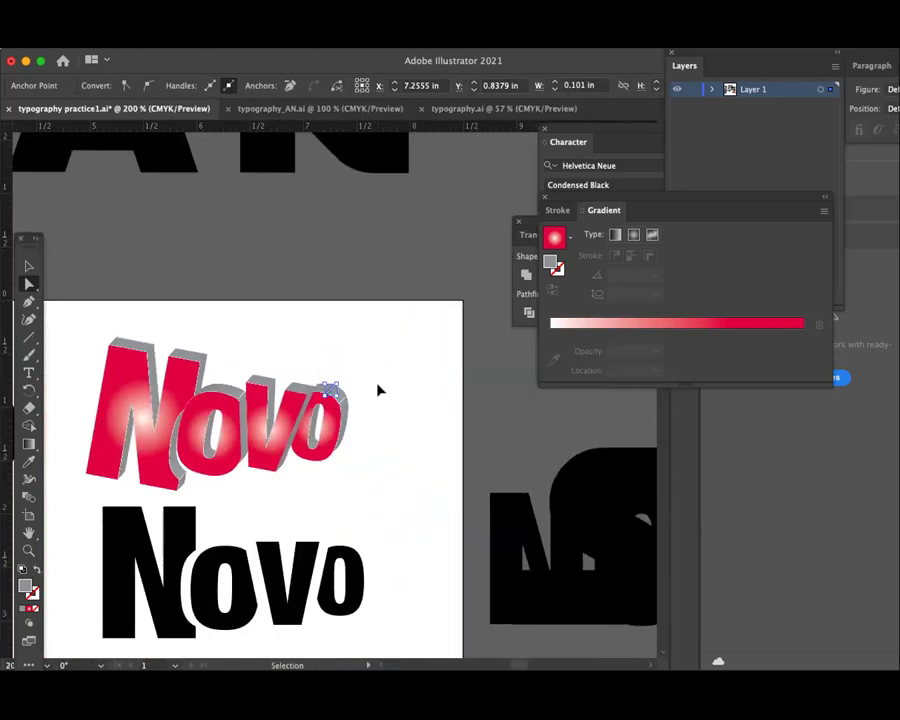
{"action": "scroll", "coordinate": [378, 388], "scroll_direction": "down", "scroll_amount": 1}
{"action": "scroll", "coordinate": [328, 407], "scroll_direction": "down", "scroll_amount": 3}
- Pan across the lettering, then select the serif N and afterwards the serif ovo outline
{"action": "left_click_drag", "start_coordinate": [328, 407], "coordinate": [328, 252]}
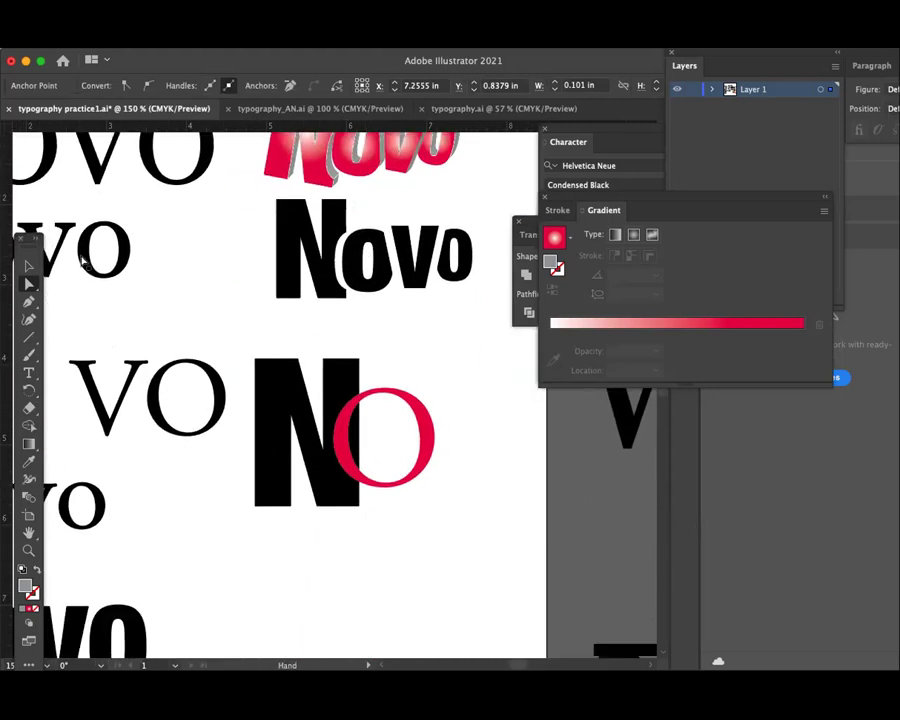
{"action": "scroll", "coordinate": [424, 374], "scroll_direction": "down", "scroll_amount": 2}
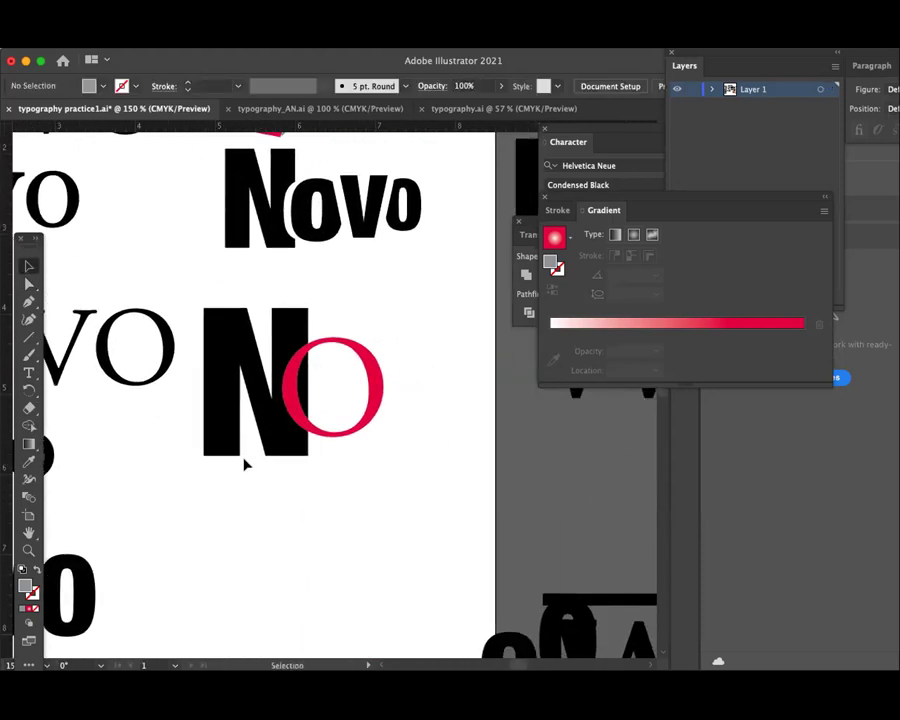
{"action": "scroll", "coordinate": [245, 465], "scroll_direction": "left", "scroll_amount": 3}
{"action": "scroll", "coordinate": [245, 465], "scroll_direction": "left", "scroll_amount": 4}
{"action": "scroll", "coordinate": [245, 440], "scroll_direction": "left", "scroll_amount": 2}
{"action": "left_click", "coordinate": [257, 374]}
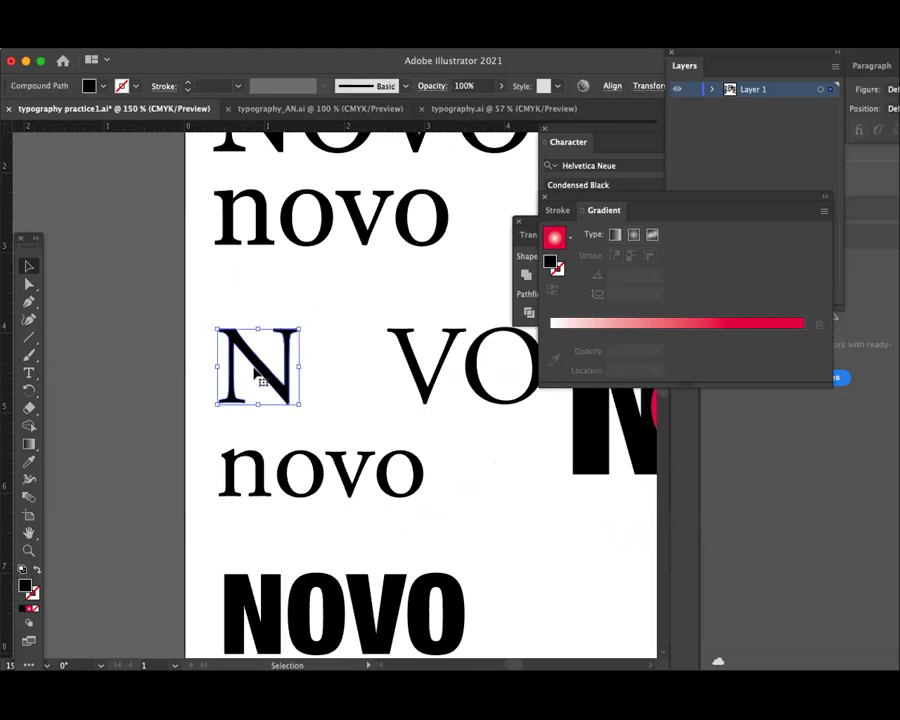
{"action": "scroll", "coordinate": [187, 346], "scroll_direction": "right", "scroll_amount": 3}
{"action": "scroll", "coordinate": [187, 346], "scroll_direction": "down", "scroll_amount": 1}
{"action": "scroll", "coordinate": [86, 358], "scroll_direction": "right", "scroll_amount": 4}
{"action": "scroll", "coordinate": [303, 421], "scroll_direction": "right", "scroll_amount": 1}
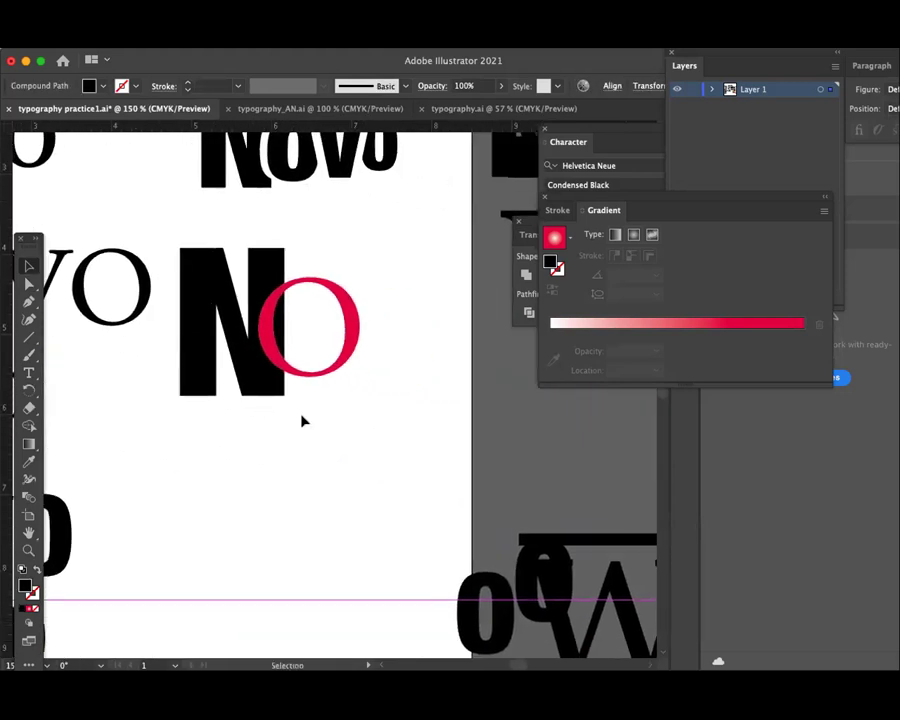
{"action": "left_click", "coordinate": [303, 421]}
{"action": "scroll", "coordinate": [250, 420], "scroll_direction": "left", "scroll_amount": 5}
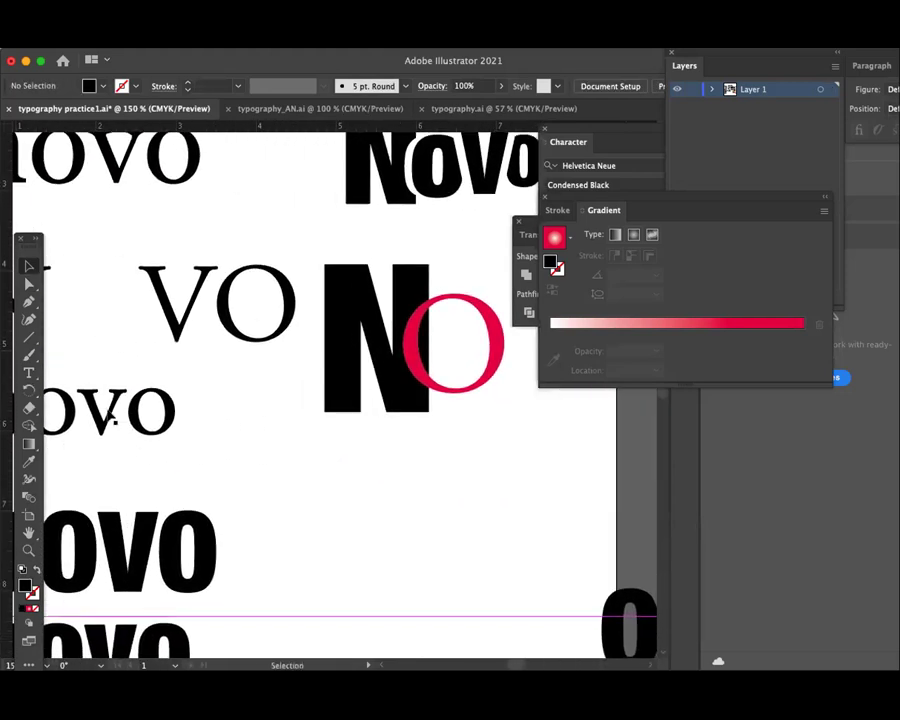
{"action": "left_click", "coordinate": [112, 420]}
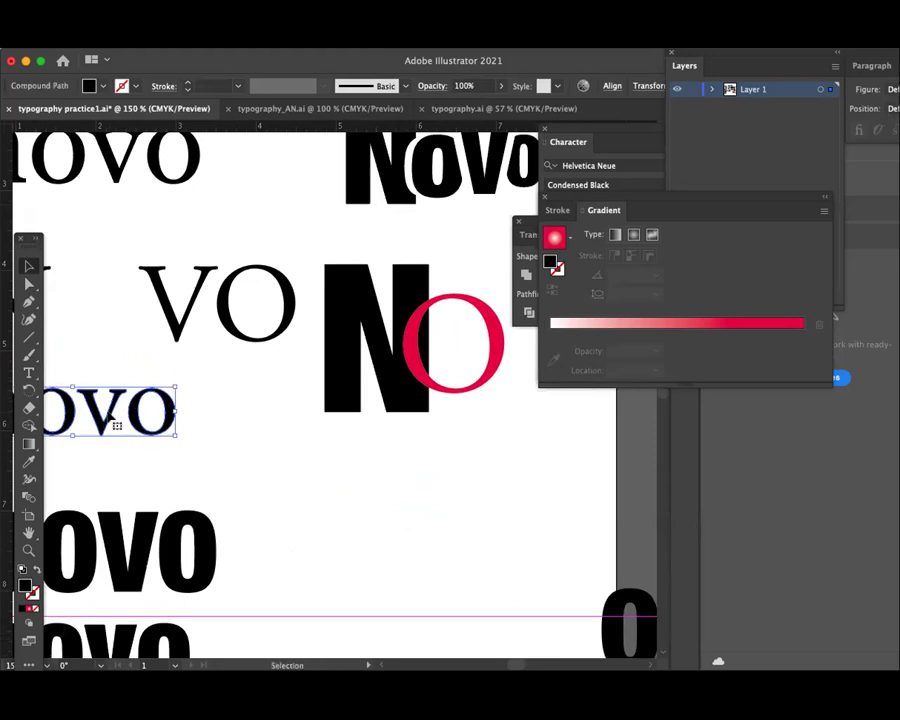
- Move the serif v onto the red O, resize it, and place a red o copy right of it
{"action": "left_click", "coordinate": [303, 460]}
{"action": "mouse_move", "coordinate": [110, 410]}
{"action": "left_mouse_down"}
{"action": "mouse_move", "coordinate": [262, 418]}
{"action": "mouse_move", "coordinate": [500, 388]}
{"action": "left_mouse_up"}
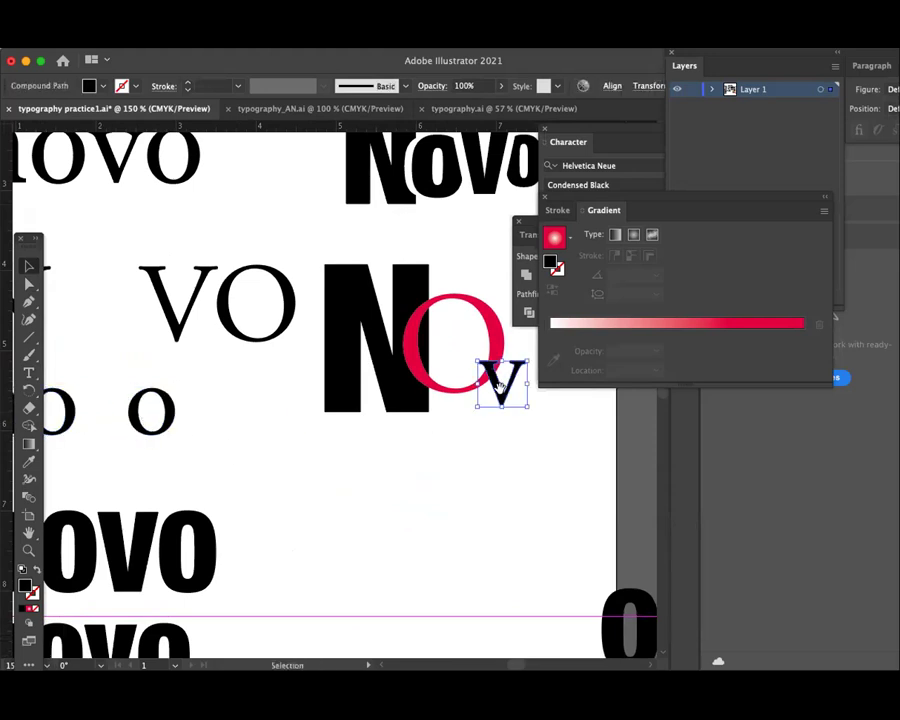
{"action": "scroll", "coordinate": [500, 388], "scroll_direction": "right", "scroll_amount": 5}
{"action": "mouse_move", "coordinate": [372, 417]}
{"action": "left_mouse_down"}
{"action": "mouse_move", "coordinate": [376, 456]}
{"action": "mouse_move", "coordinate": [347, 386]}
{"action": "left_mouse_up"}
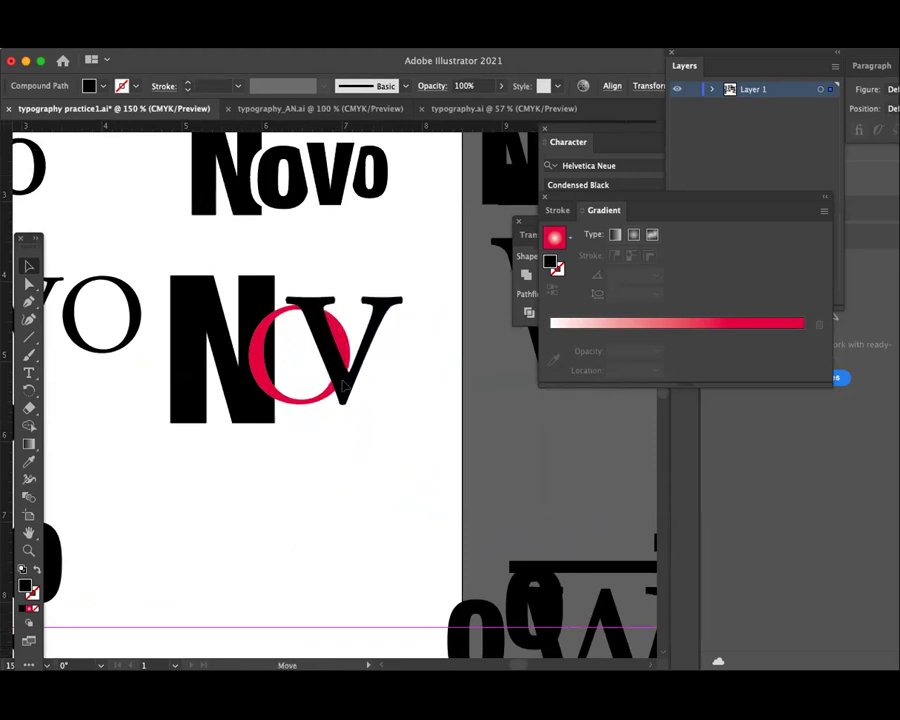
{"action": "left_click_drag", "start_coordinate": [405, 405], "coordinate": [340, 392]}
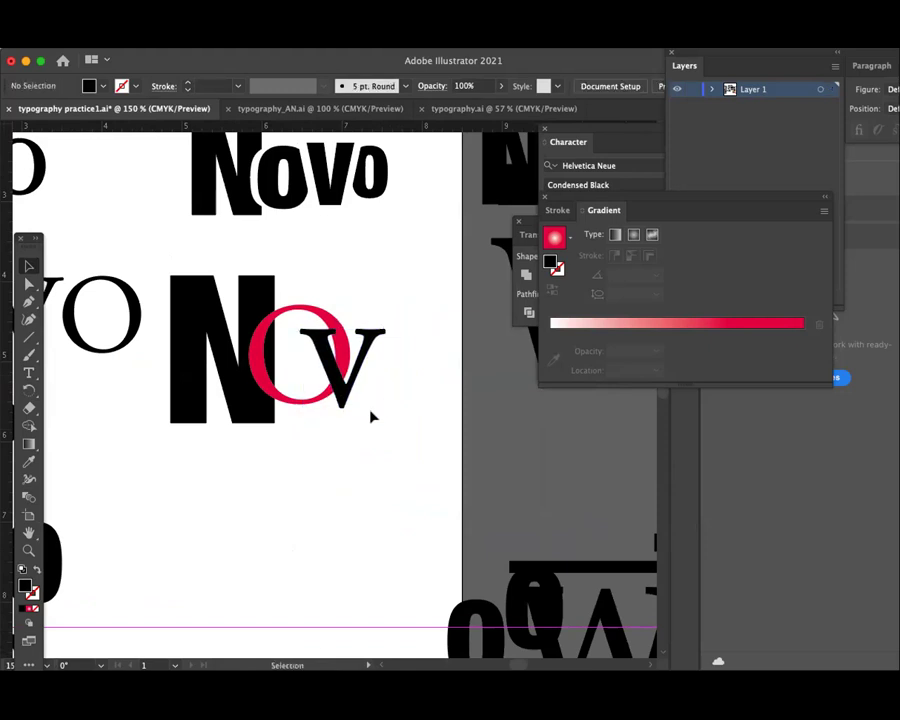
{"action": "scroll", "coordinate": [365, 420], "scroll_direction": "right", "scroll_amount": 2}
{"action": "scroll", "coordinate": [360, 425], "scroll_direction": "right", "scroll_amount": 2}
{"action": "mouse_move", "coordinate": [187, 413]}
{"action": "left_mouse_down"}
{"action": "mouse_move", "coordinate": [343, 413]}
{"action": "mouse_move", "coordinate": [297, 422]}
{"action": "left_mouse_up"}
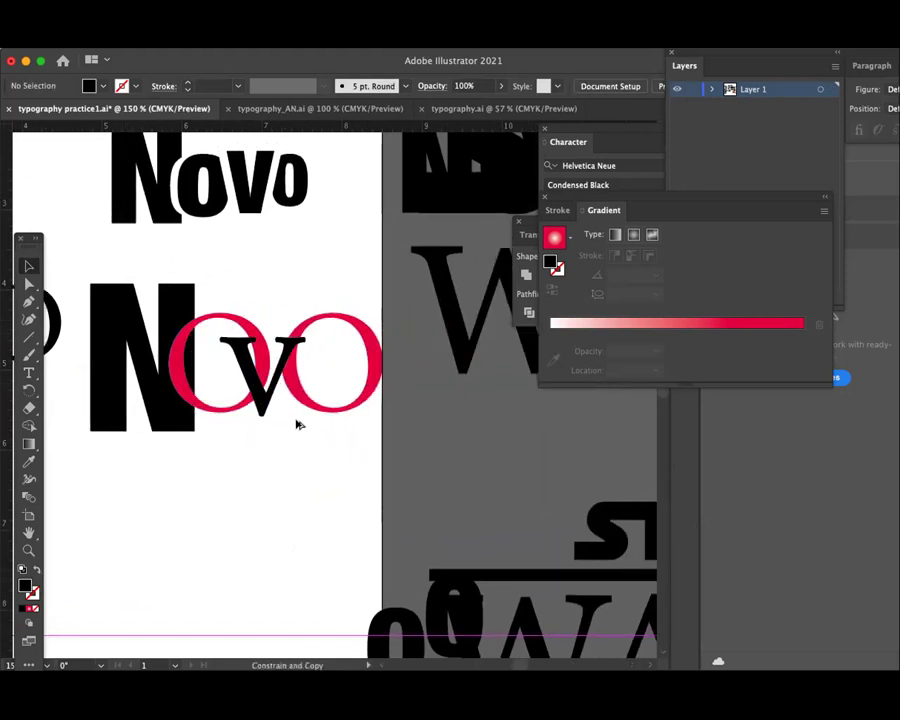
- Duplicate the assembled Novo below the original and select the v in the copy
{"action": "left_click_drag", "start_coordinate": [338, 462], "coordinate": [185, 420]}
{"action": "mouse_move", "coordinate": [282, 434]}
{"action": "left_mouse_down"}
{"action": "mouse_move", "coordinate": [347, 311]}
{"action": "mouse_move", "coordinate": [250, 465]}
{"action": "left_mouse_up"}
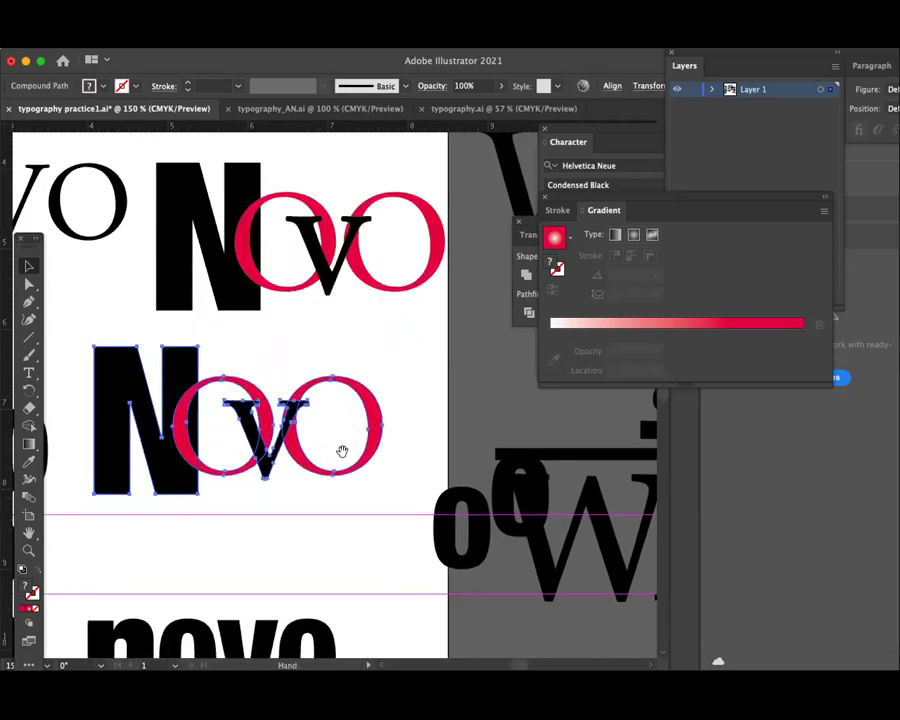
{"action": "left_click_drag", "start_coordinate": [340, 450], "coordinate": [345, 437]}
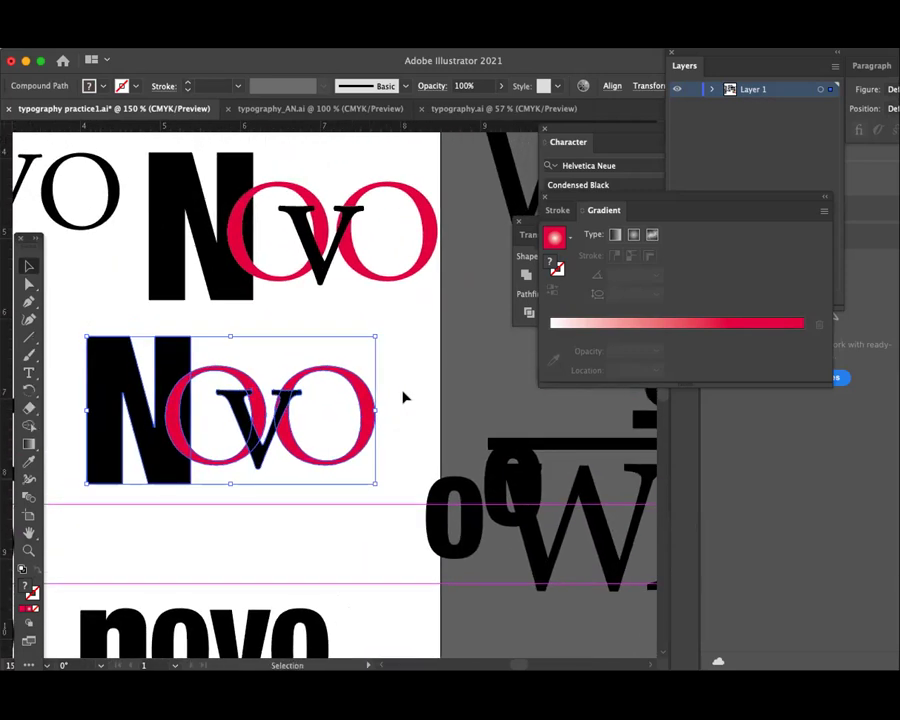
{"action": "left_click", "coordinate": [404, 395]}
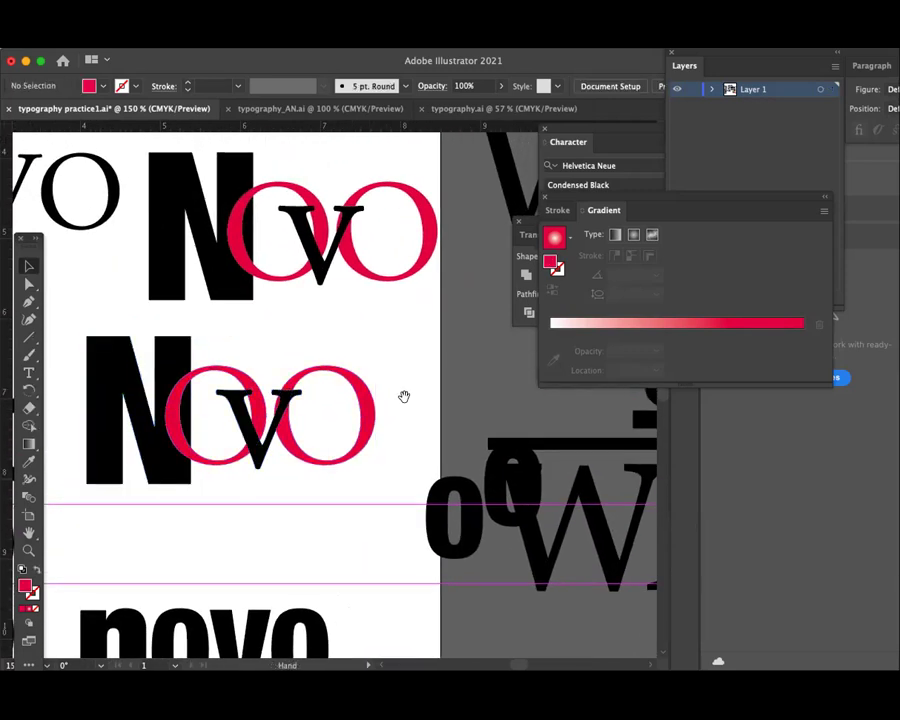
{"action": "scroll", "coordinate": [404, 394], "scroll_direction": "down", "scroll_amount": 2}
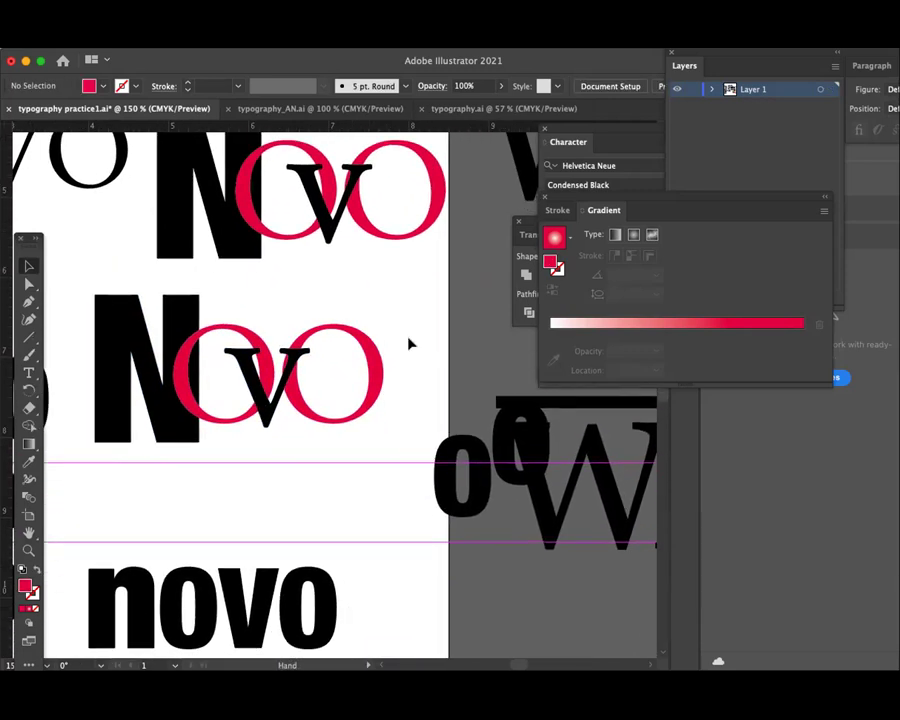
{"action": "left_click", "coordinate": [288, 412]}
- Drag the bold lowercase novo onto the pasteboard at right, then nudge the v over the red oo
{"action": "left_click_drag", "start_coordinate": [330, 428], "coordinate": [380, 355]}
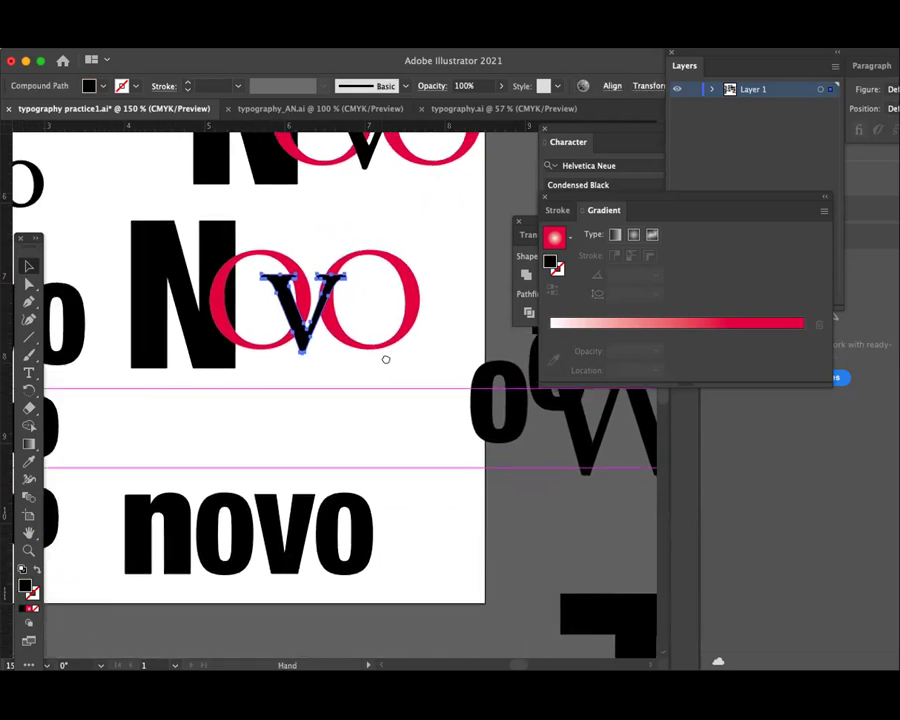
{"action": "left_click", "coordinate": [128, 500]}
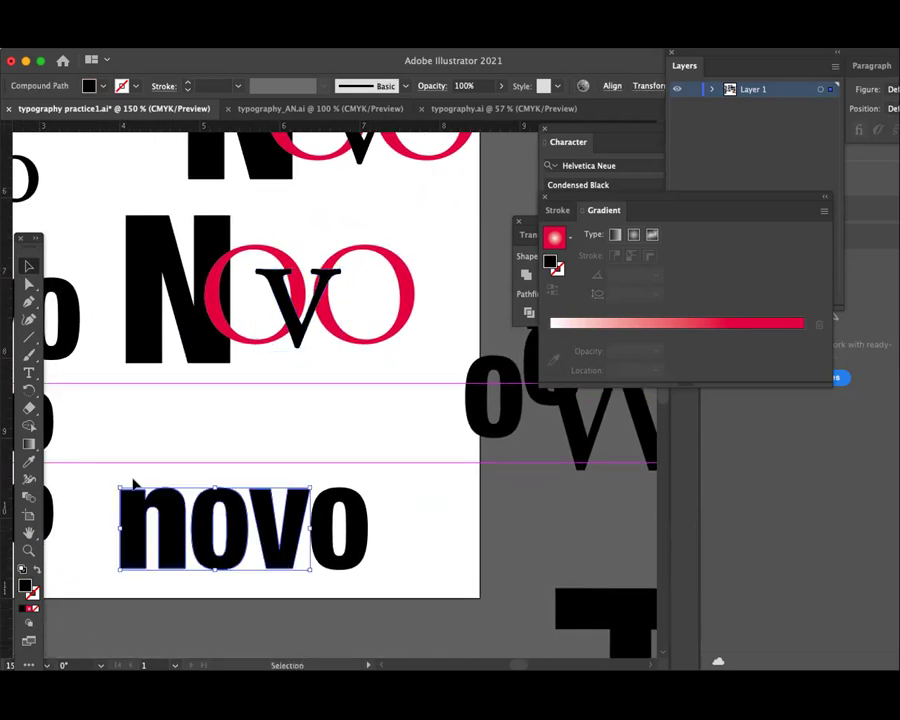
{"action": "mouse_move", "coordinate": [105, 465]}
{"action": "left_mouse_down"}
{"action": "mouse_move", "coordinate": [152, 527]}
{"action": "mouse_move", "coordinate": [548, 526]}
{"action": "left_mouse_up"}
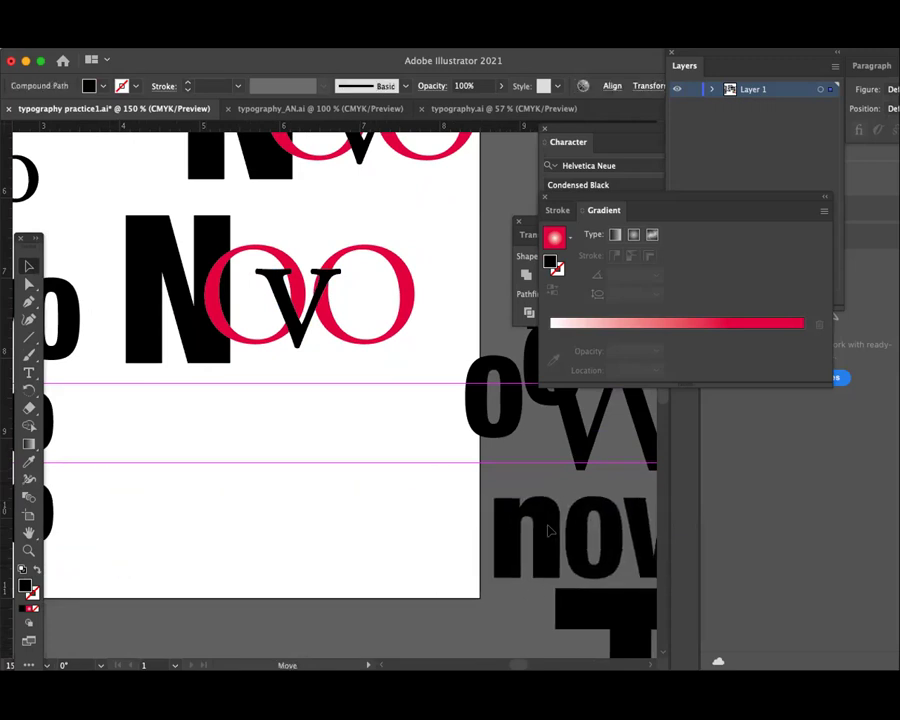
{"action": "left_click", "coordinate": [310, 450]}
{"action": "left_click_drag", "start_coordinate": [306, 422], "coordinate": [282, 476]}
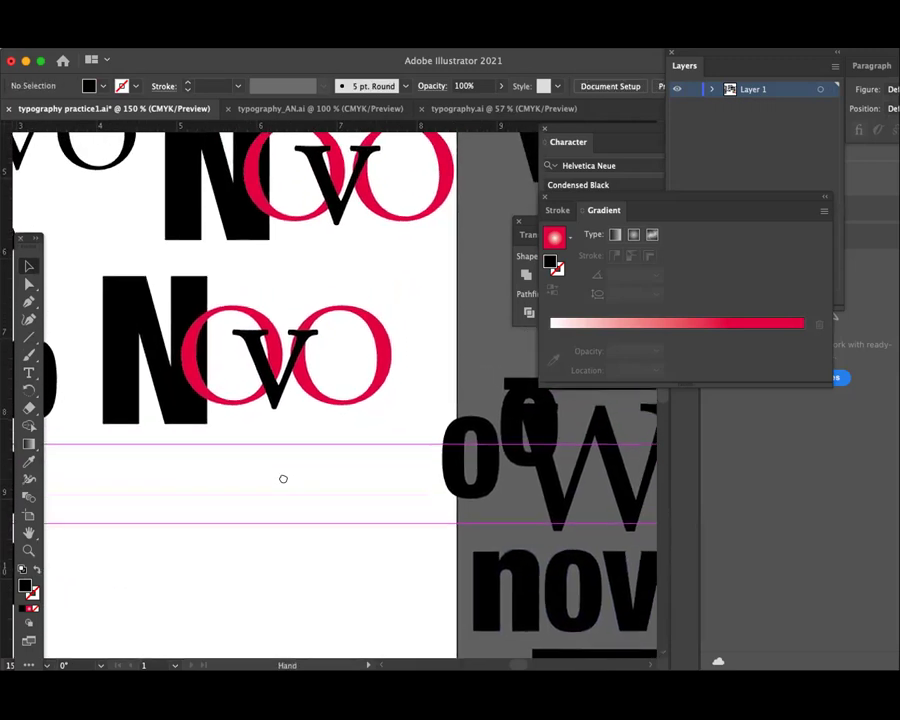
{"action": "left_click_drag", "start_coordinate": [273, 395], "coordinate": [281, 398]}
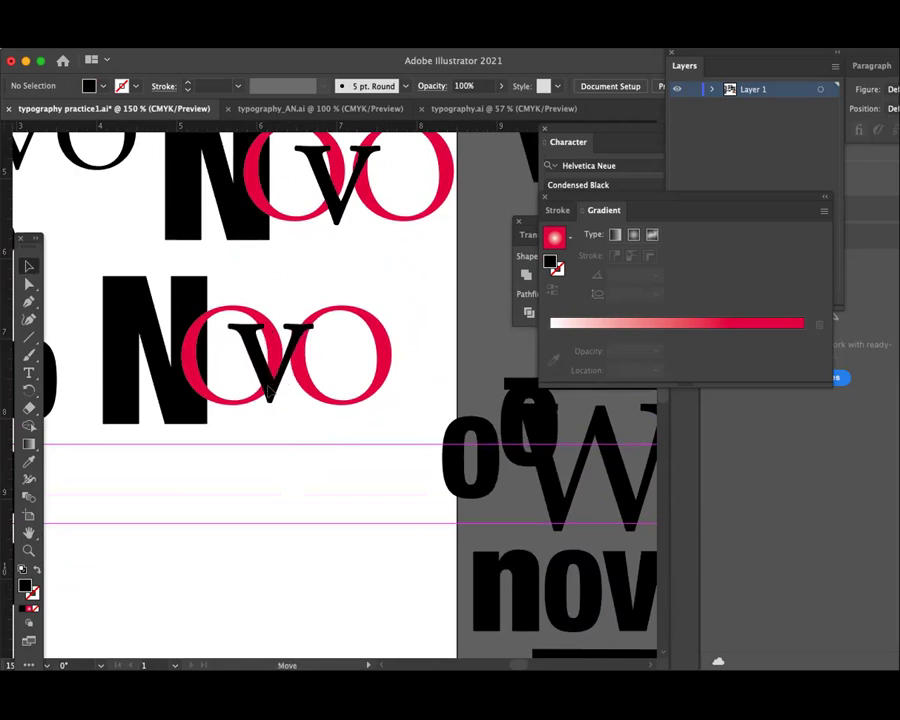
- Zoom in and slide the v back and forth until it sits over the red oo
{"action": "left_click_drag", "start_coordinate": [281, 398], "coordinate": [272, 396]}
{"action": "key", "text": "ctrl+plus"}
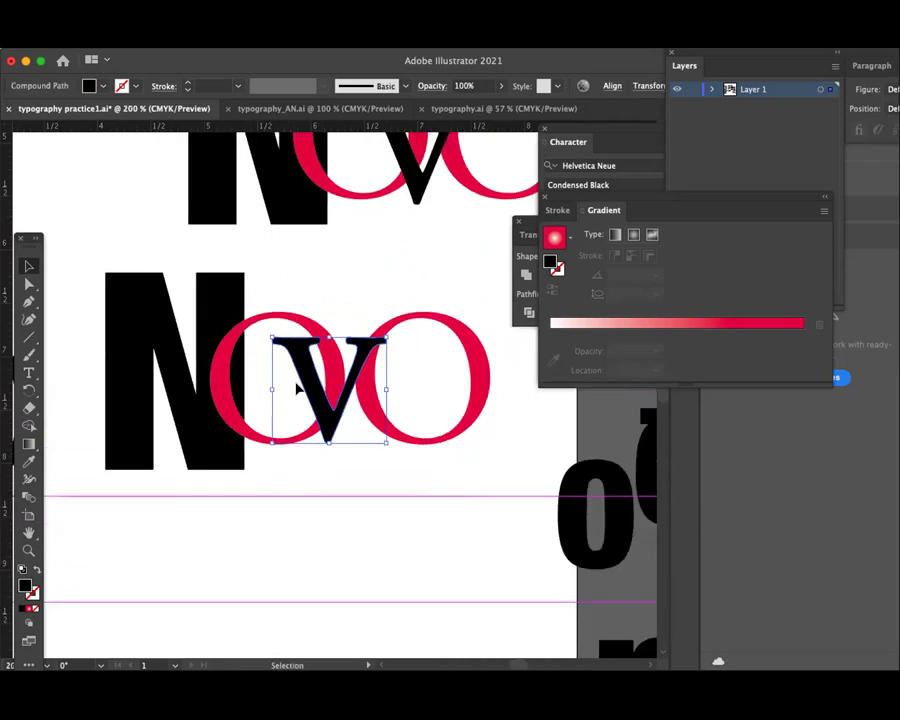
{"action": "mouse_move", "coordinate": [322, 404]}
{"action": "left_mouse_down"}
{"action": "mouse_move", "coordinate": [363, 403]}
{"action": "mouse_move", "coordinate": [342, 399]}
{"action": "left_mouse_up"}
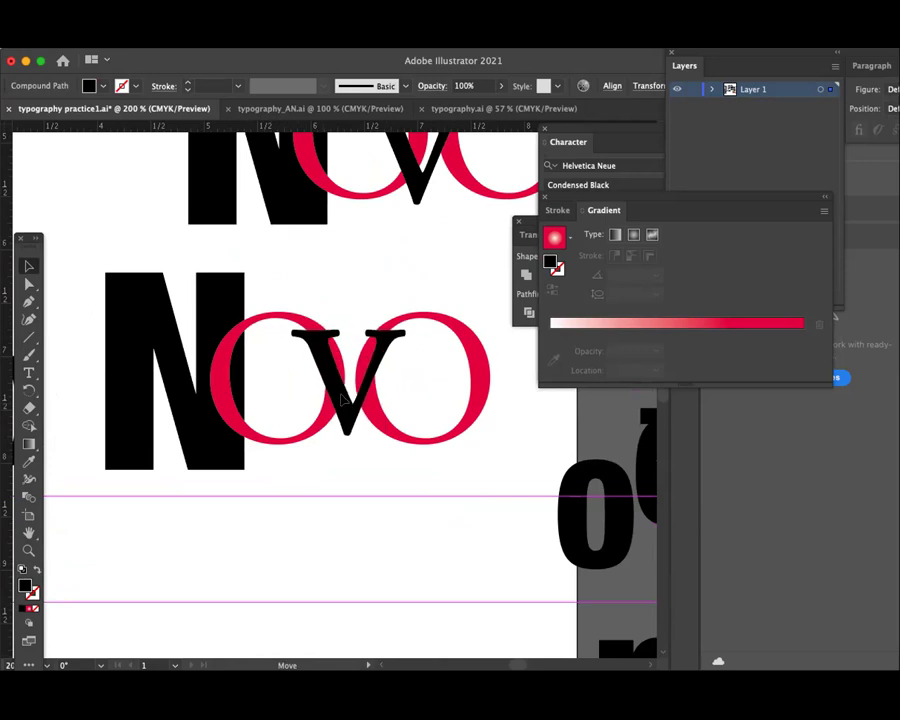
{"action": "left_click_drag", "start_coordinate": [341, 400], "coordinate": [310, 410]}
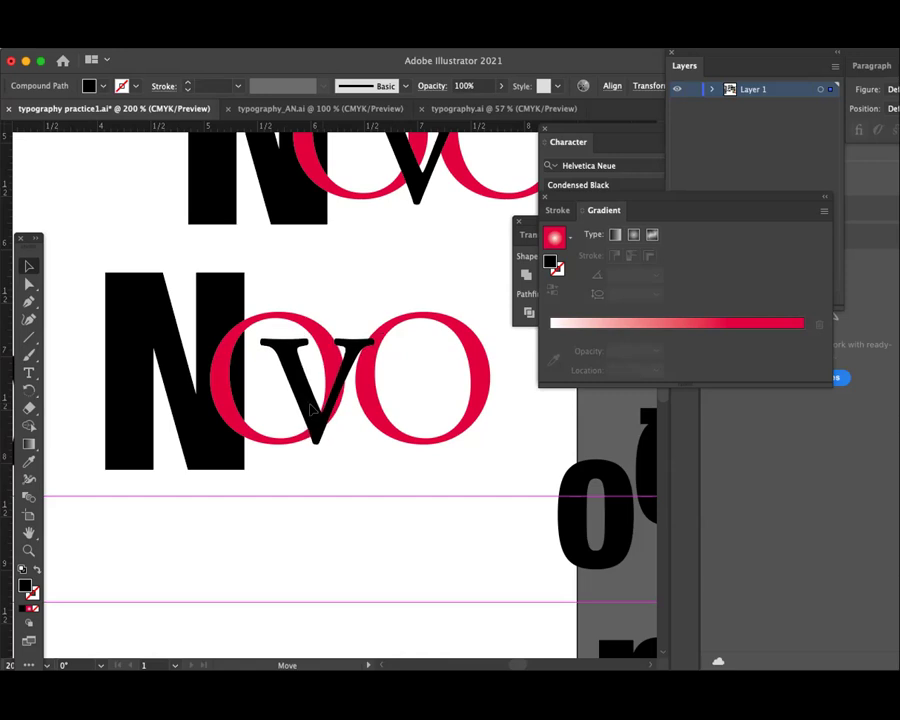
{"action": "mouse_move", "coordinate": [310, 409]}
{"action": "left_mouse_down"}
{"action": "mouse_move", "coordinate": [291, 415]}
{"action": "mouse_move", "coordinate": [321, 414]}
{"action": "left_mouse_up"}
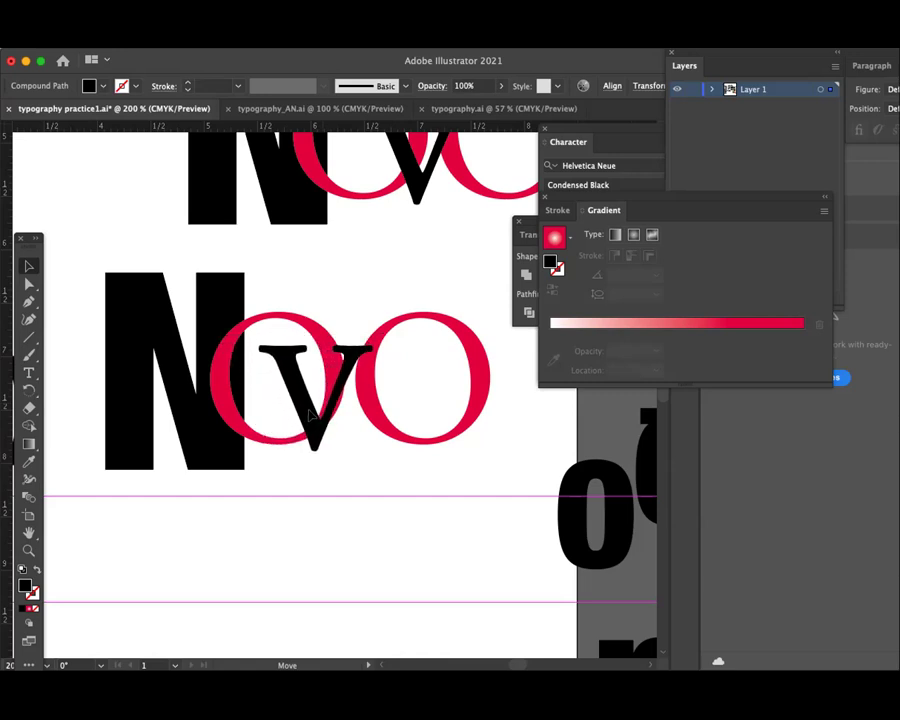
{"action": "mouse_move", "coordinate": [320, 413]}
{"action": "left_mouse_down"}
{"action": "mouse_move", "coordinate": [336, 410]}
{"action": "mouse_move", "coordinate": [280, 403]}
{"action": "mouse_move", "coordinate": [385, 412]}
{"action": "mouse_move", "coordinate": [377, 412]}
{"action": "left_mouse_up"}
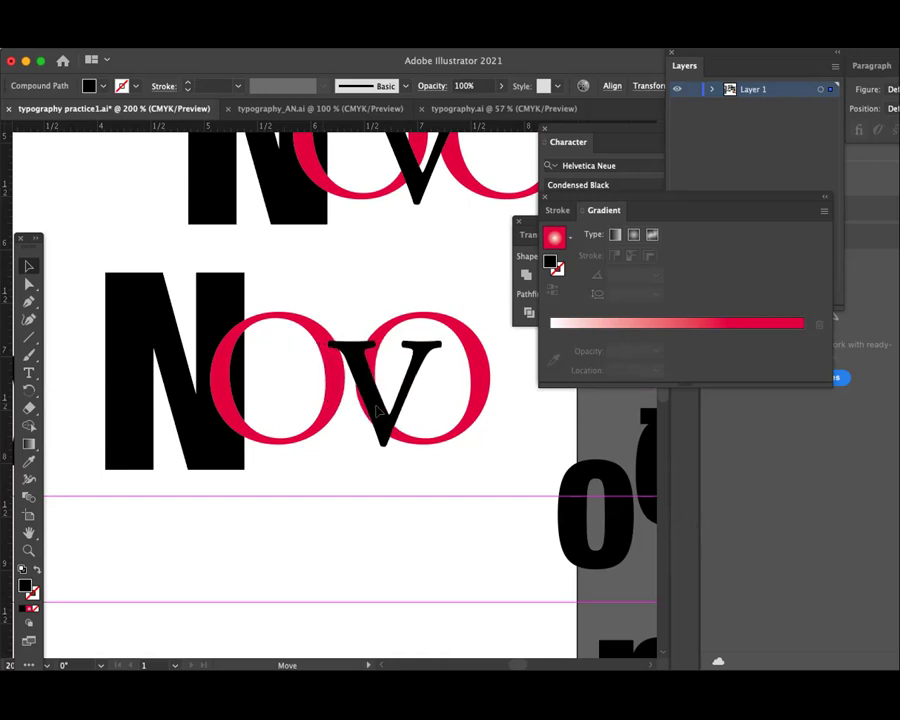
{"action": "mouse_move", "coordinate": [377, 410]}
{"action": "left_mouse_down"}
{"action": "mouse_move", "coordinate": [292, 410]}
{"action": "mouse_move", "coordinate": [355, 410]}
{"action": "left_mouse_up"}
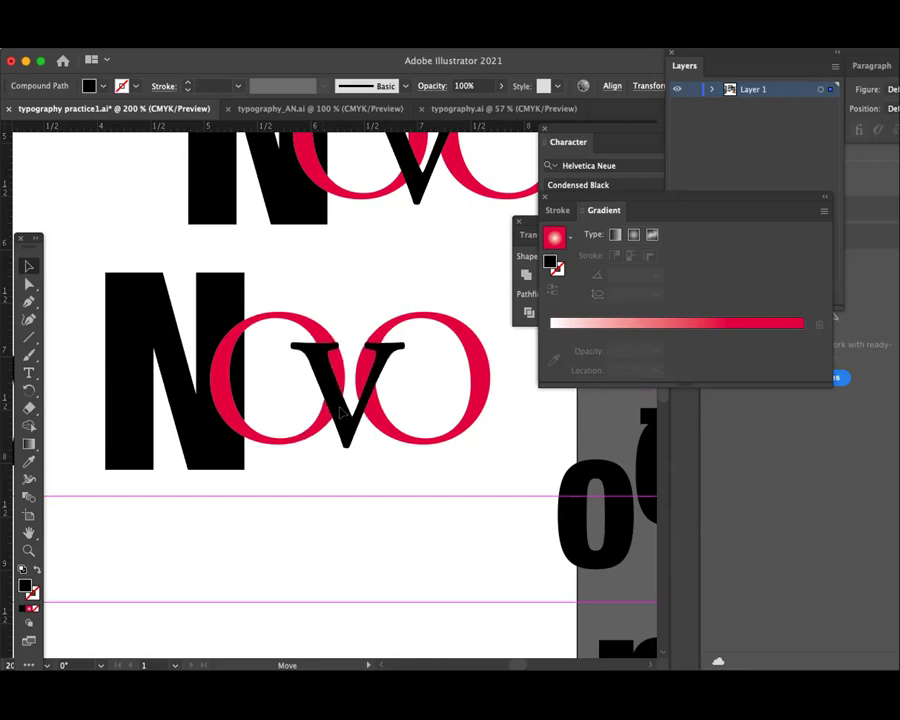
- Scale the v slightly smaller from its corner, centre it where the O's meet, and deselect
{"action": "left_click_drag", "start_coordinate": [405, 455], "coordinate": [421, 467]}
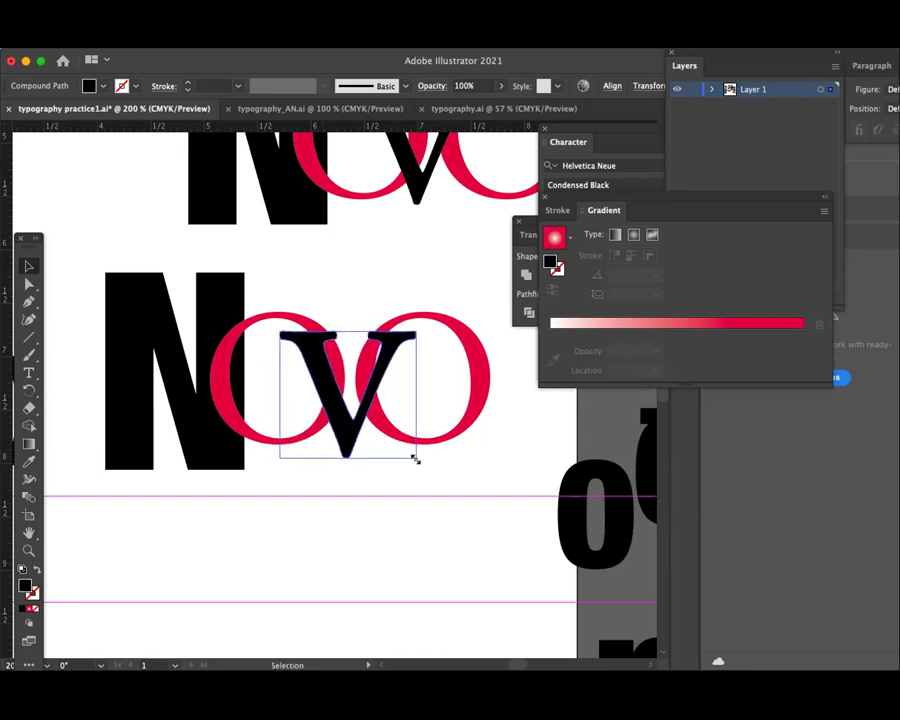
{"action": "mouse_move", "coordinate": [348, 458]}
{"action": "left_mouse_down"}
{"action": "mouse_move", "coordinate": [358, 445]}
{"action": "mouse_move", "coordinate": [348, 441]}
{"action": "left_mouse_up"}
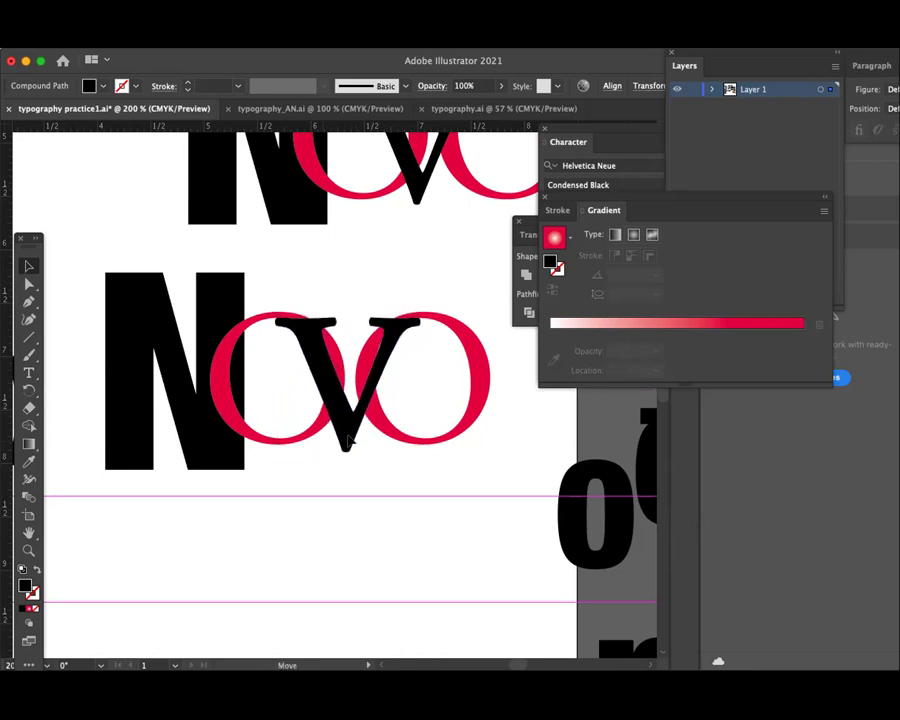
{"action": "left_click_drag", "start_coordinate": [347, 441], "coordinate": [351, 437]}
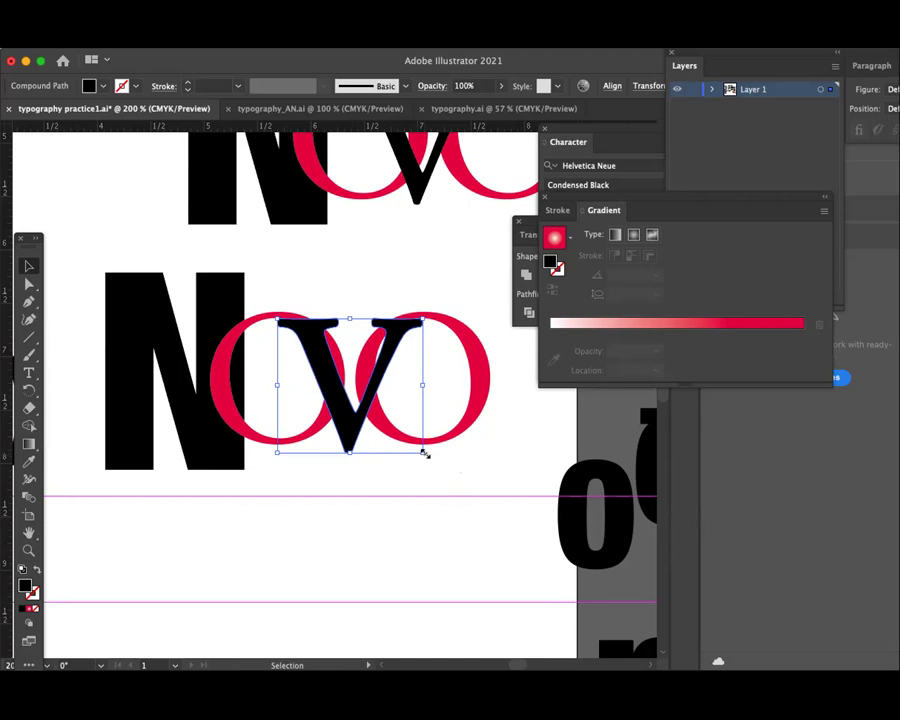
{"action": "left_click_drag", "start_coordinate": [425, 454], "coordinate": [411, 450]}
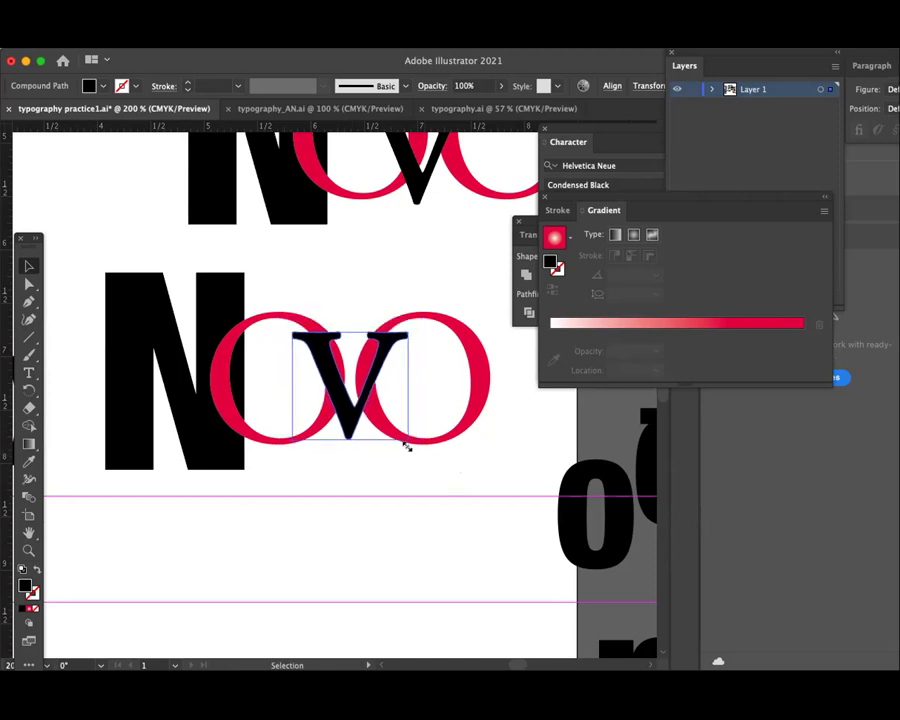
{"action": "mouse_move", "coordinate": [411, 450]}
{"action": "left_mouse_down"}
{"action": "mouse_move", "coordinate": [434, 465]}
{"action": "mouse_move", "coordinate": [400, 448]}
{"action": "mouse_move", "coordinate": [434, 474]}
{"action": "mouse_move", "coordinate": [384, 460]}
{"action": "mouse_move", "coordinate": [449, 496]}
{"action": "mouse_move", "coordinate": [392, 482]}
{"action": "mouse_move", "coordinate": [444, 505]}
{"action": "mouse_move", "coordinate": [406, 490]}
{"action": "left_mouse_up"}
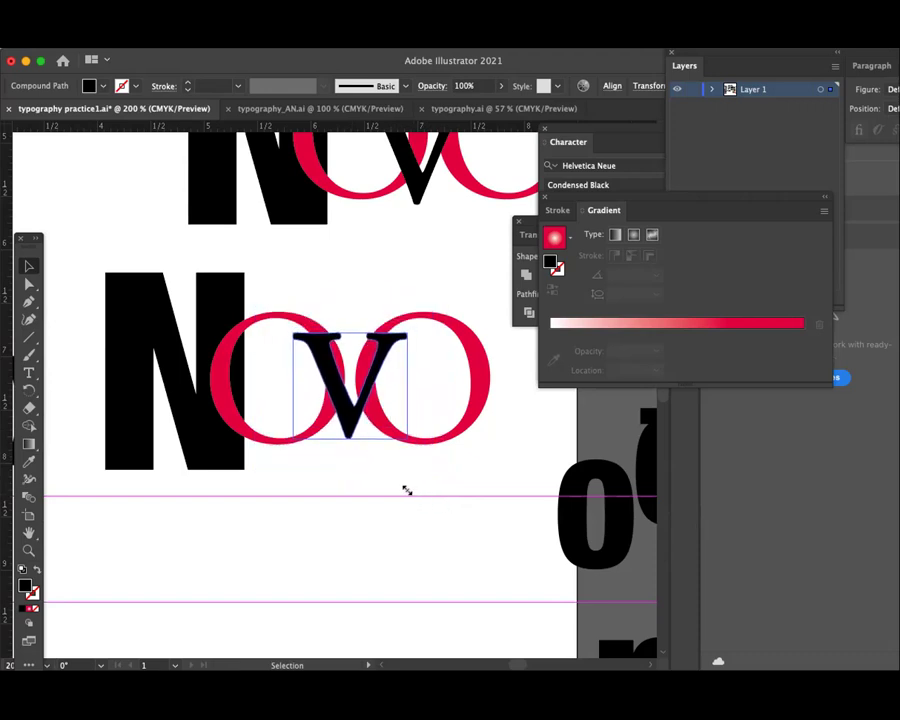
{"action": "mouse_move", "coordinate": [406, 490]}
{"action": "left_mouse_down"}
{"action": "mouse_move", "coordinate": [434, 494]}
{"action": "mouse_move", "coordinate": [401, 493]}
{"action": "left_mouse_up"}
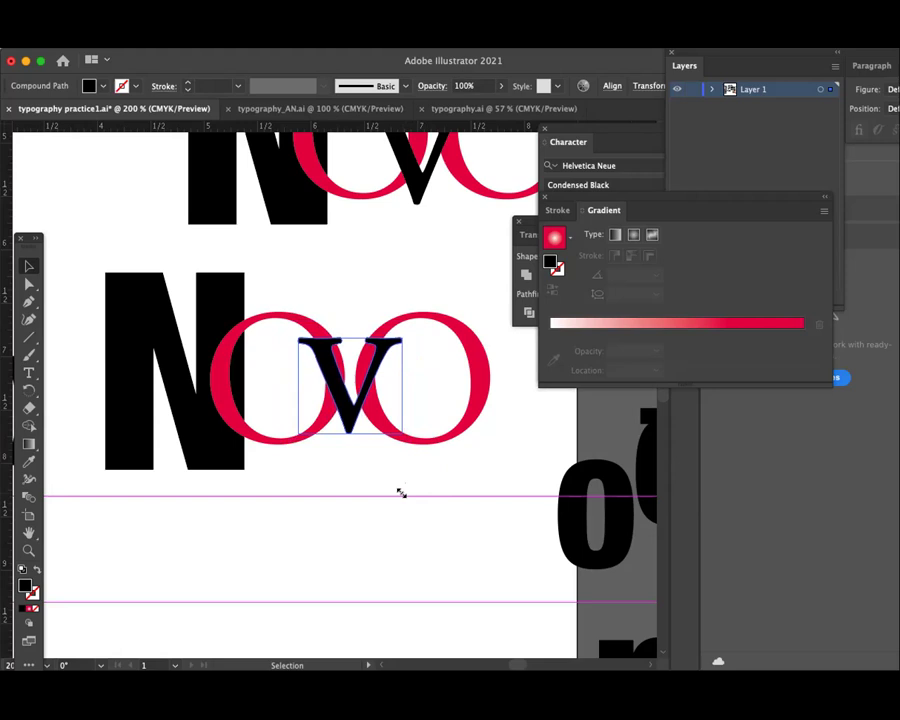
{"action": "left_click", "coordinate": [369, 478]}
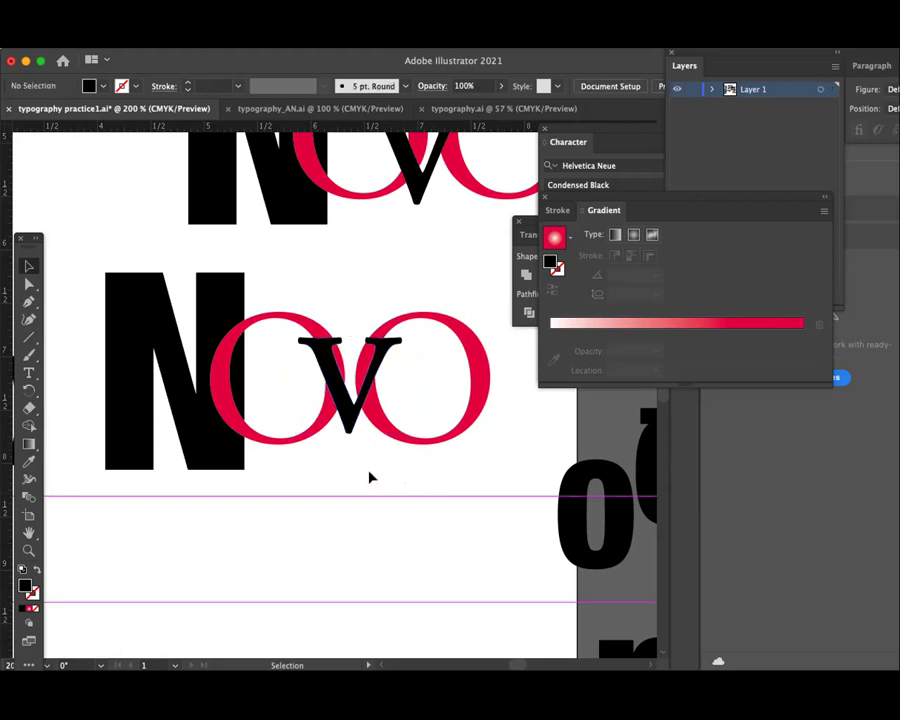
- Copy the bold N and o down into the empty guide band below the Novo rows
{"action": "left_click", "coordinate": [243, 432]}
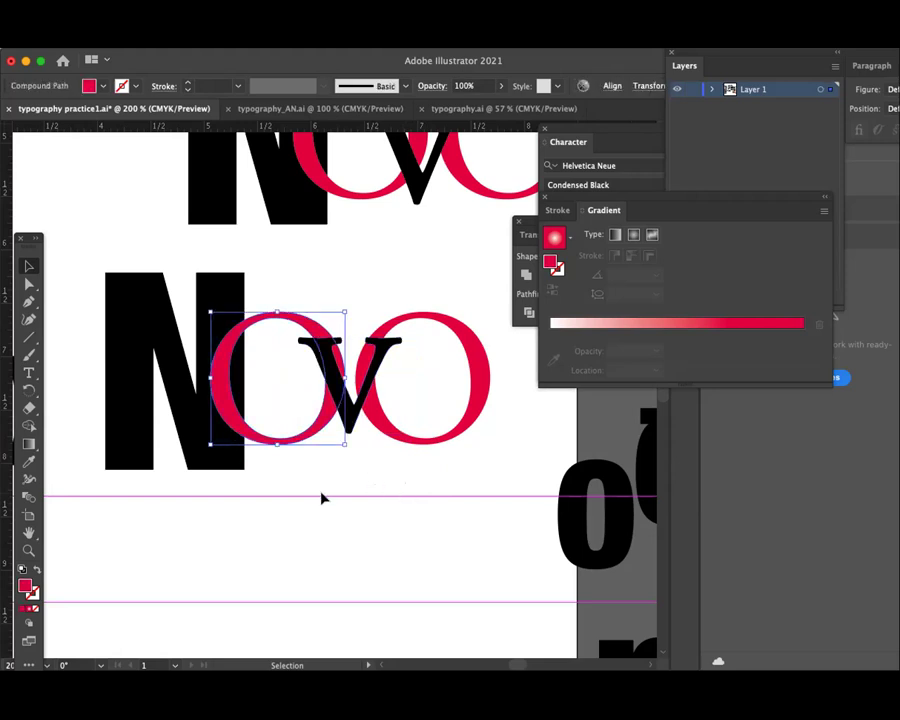
{"action": "scroll", "coordinate": [313, 492], "scroll_direction": "down", "scroll_amount": 2}
{"action": "scroll", "coordinate": [312, 490], "scroll_direction": "down", "scroll_amount": 3}
{"action": "scroll", "coordinate": [311, 460], "scroll_direction": "down", "scroll_amount": 1}
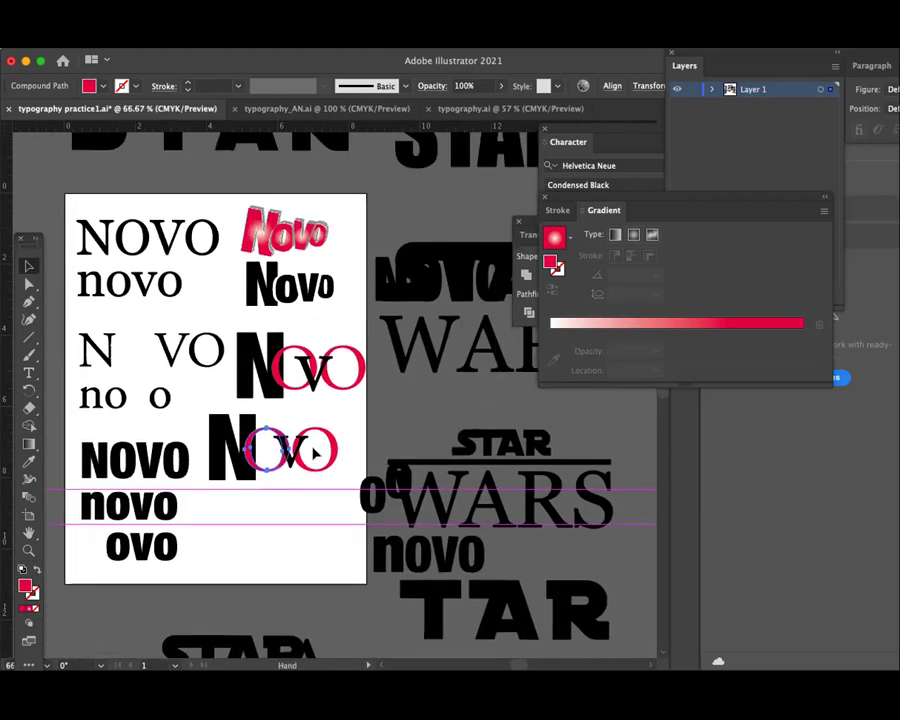
{"action": "left_click_drag", "start_coordinate": [92, 460], "coordinate": [229, 531]}
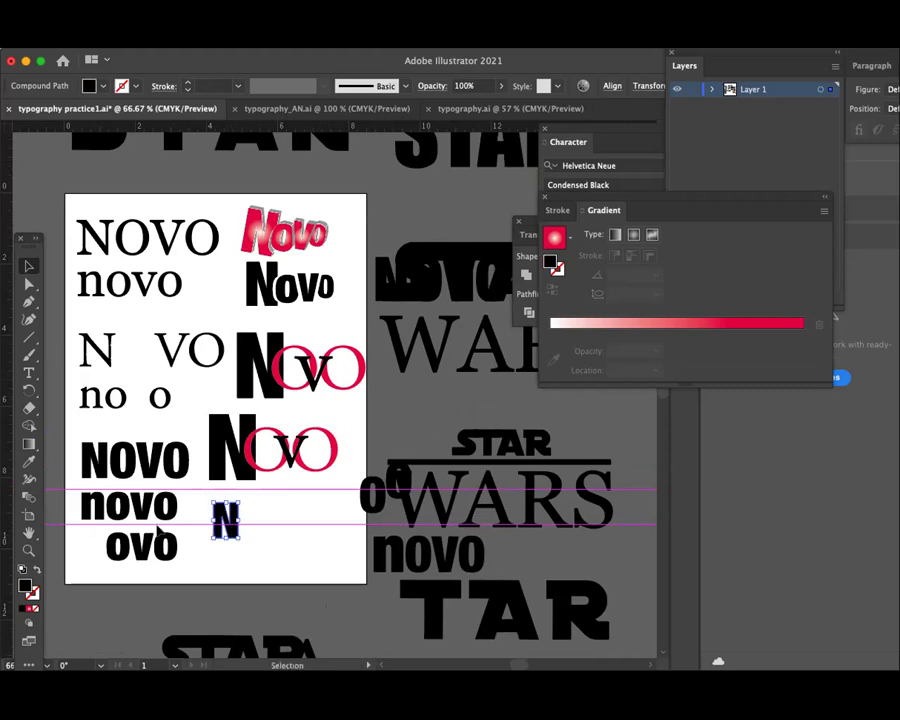
{"action": "left_click_drag", "start_coordinate": [118, 508], "coordinate": [257, 528]}
- Zoom in, enlarge the new N proportionally, then select the new o
{"action": "key", "text": "ctrl+plus"}
{"action": "key", "text": "ctrl+plus"}
{"action": "key", "text": "ctrl+plus"}
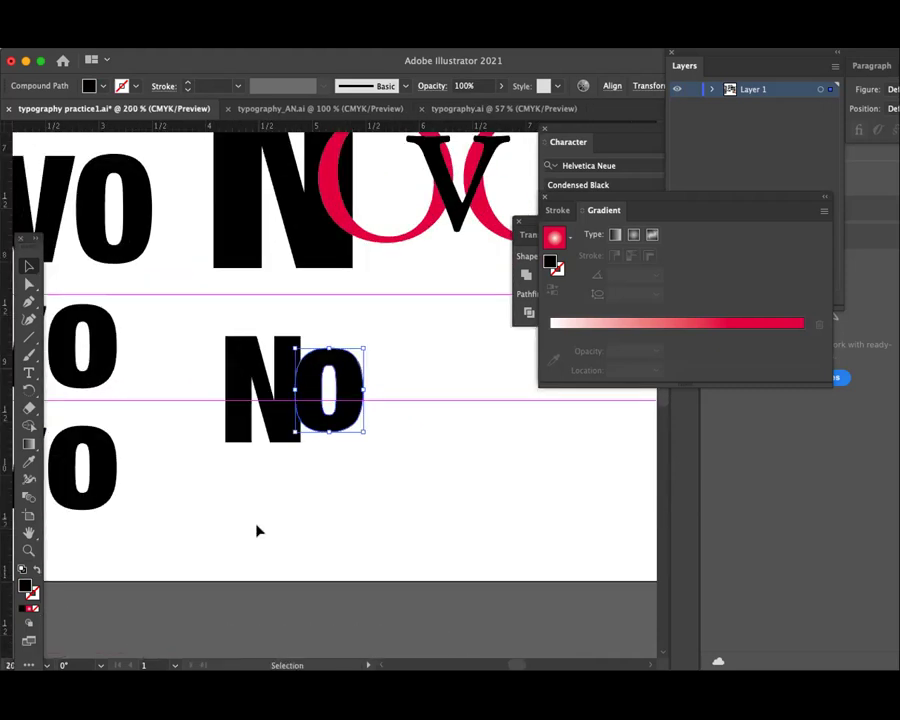
{"action": "left_click_drag", "start_coordinate": [384, 473], "coordinate": [290, 430]}
{"action": "left_click", "coordinate": [290, 430]}
{"action": "left_click", "coordinate": [205, 390]}
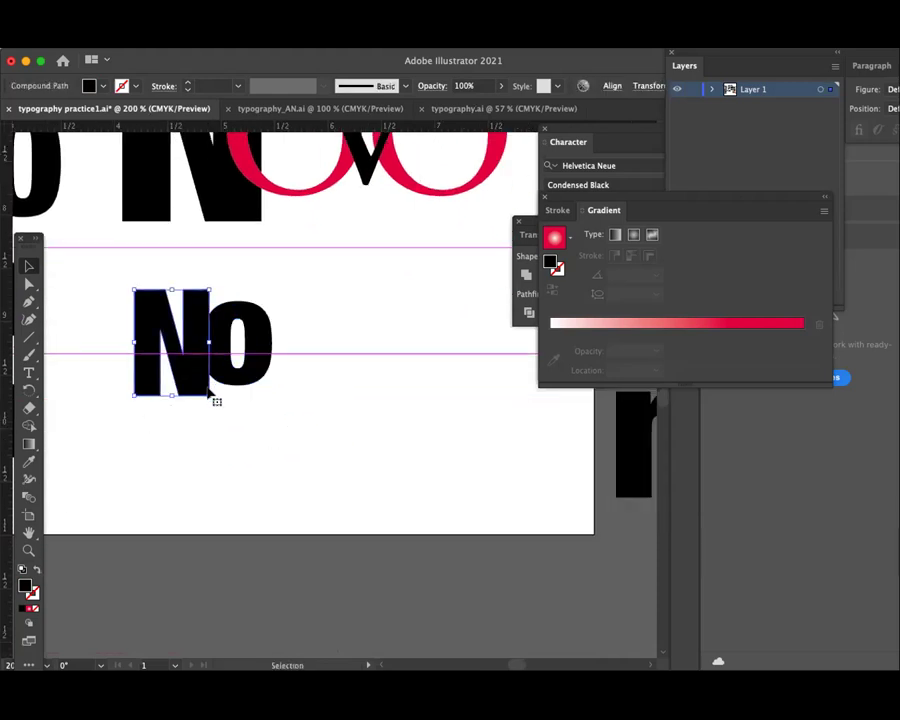
{"action": "left_click_drag", "start_coordinate": [210, 395], "coordinate": [224, 424]}
{"action": "left_click", "coordinate": [216, 420]}
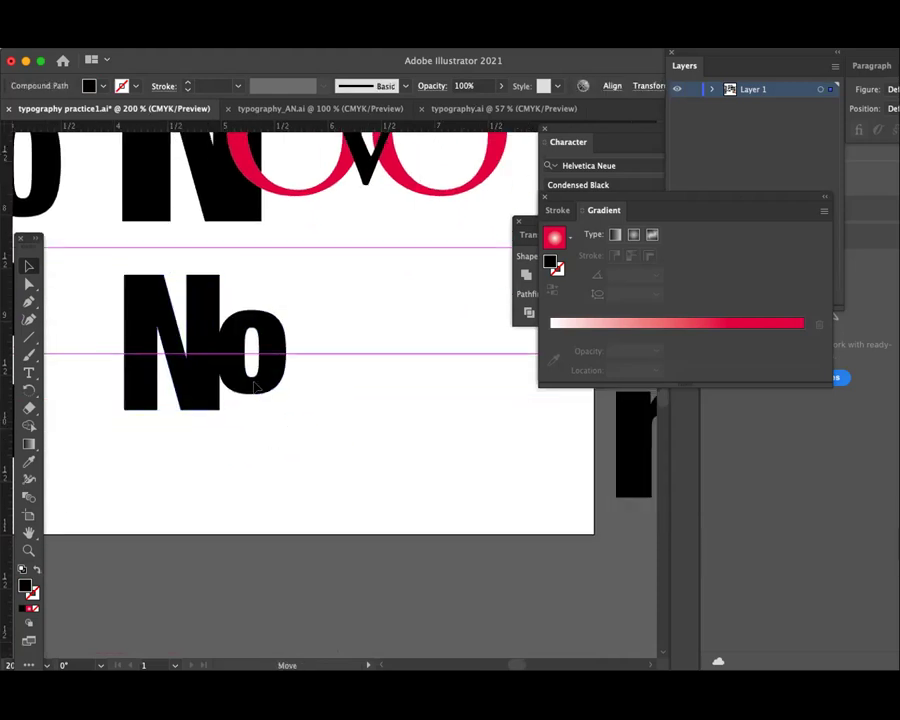
{"action": "left_click", "coordinate": [254, 388]}
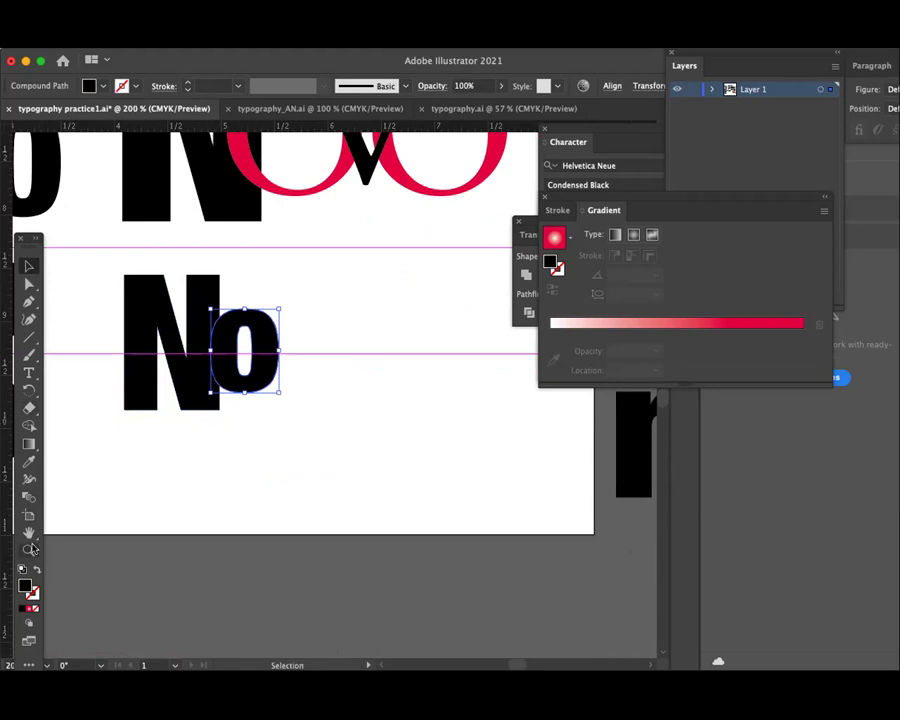
- Fill the new o with pinkish red EF0A4C
{"action": "double_click", "coordinate": [25, 587]}
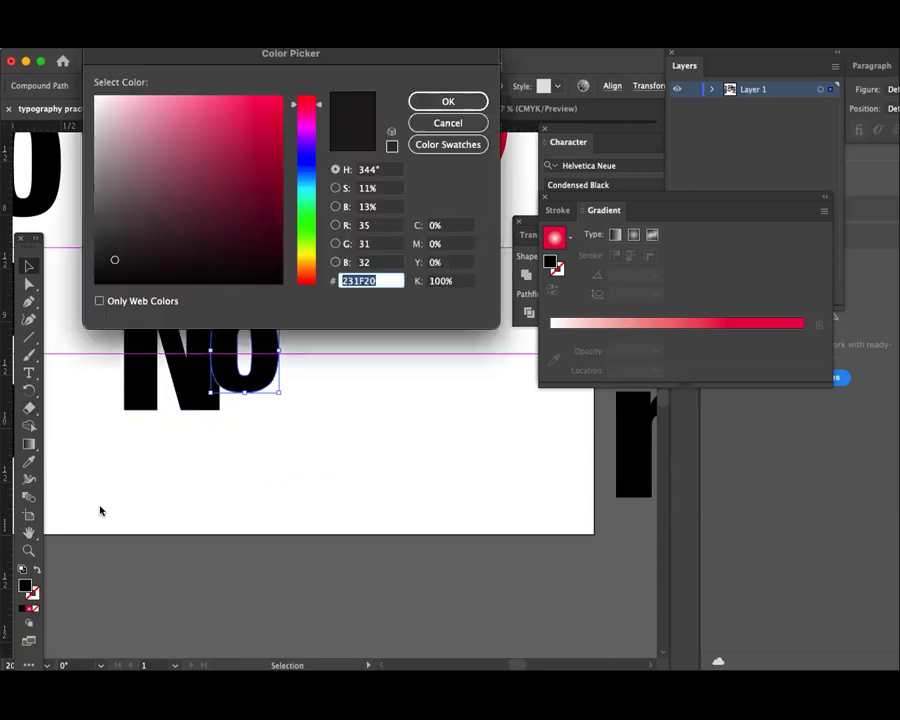
{"action": "type", "text": "EF0A4C"}
{"action": "left_click", "coordinate": [448, 102]}
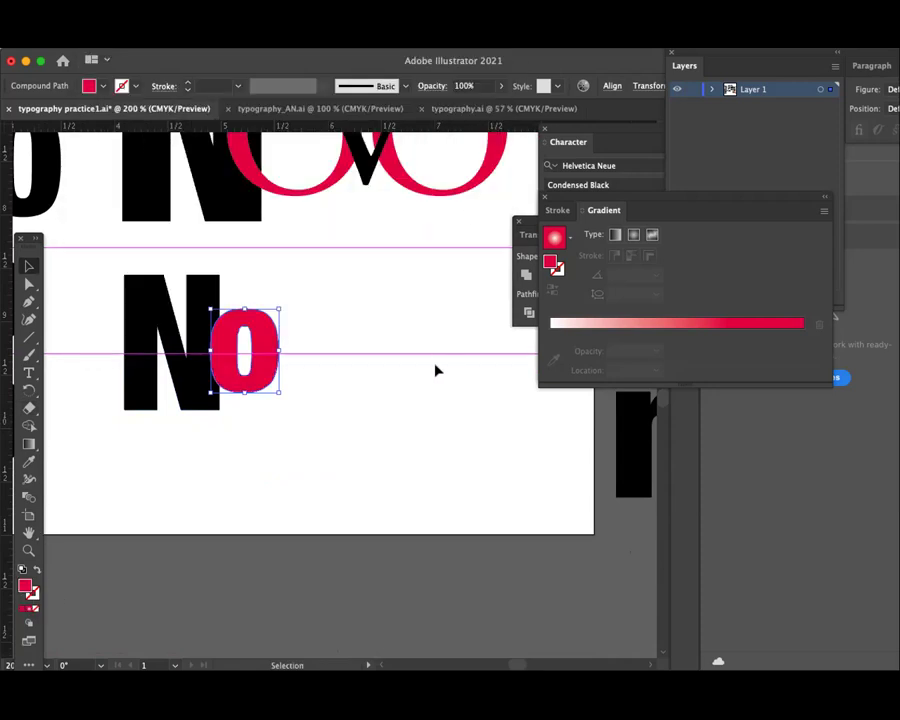
- Shift the red o slightly left and down against the N, then reselect just the o
{"action": "left_click", "coordinate": [228, 373]}
{"action": "left_click", "coordinate": [288, 386]}
{"action": "left_click_drag", "start_coordinate": [262, 376], "coordinate": [268, 392]}
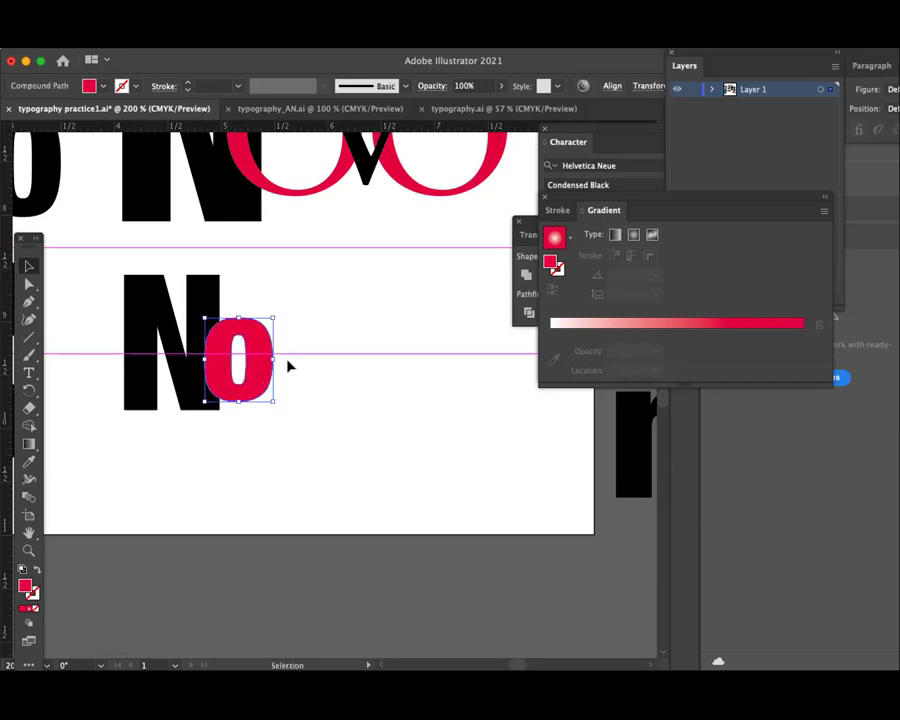
{"action": "key", "text": "a"}
{"action": "key", "text": "v"}
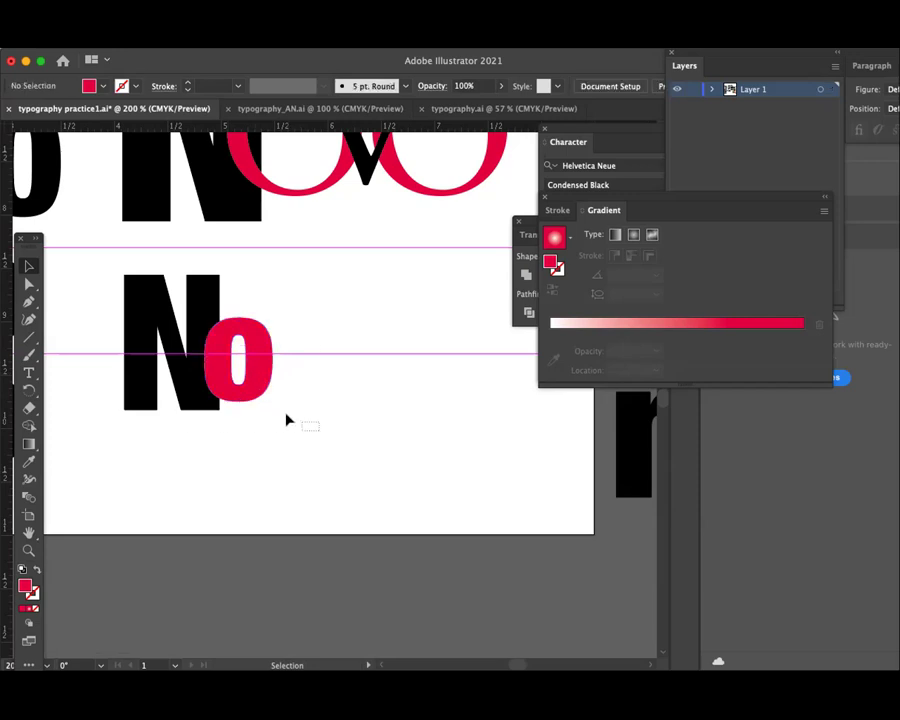
{"action": "left_click_drag", "start_coordinate": [285, 421], "coordinate": [200, 365]}
{"action": "left_click", "coordinate": [256, 378]}
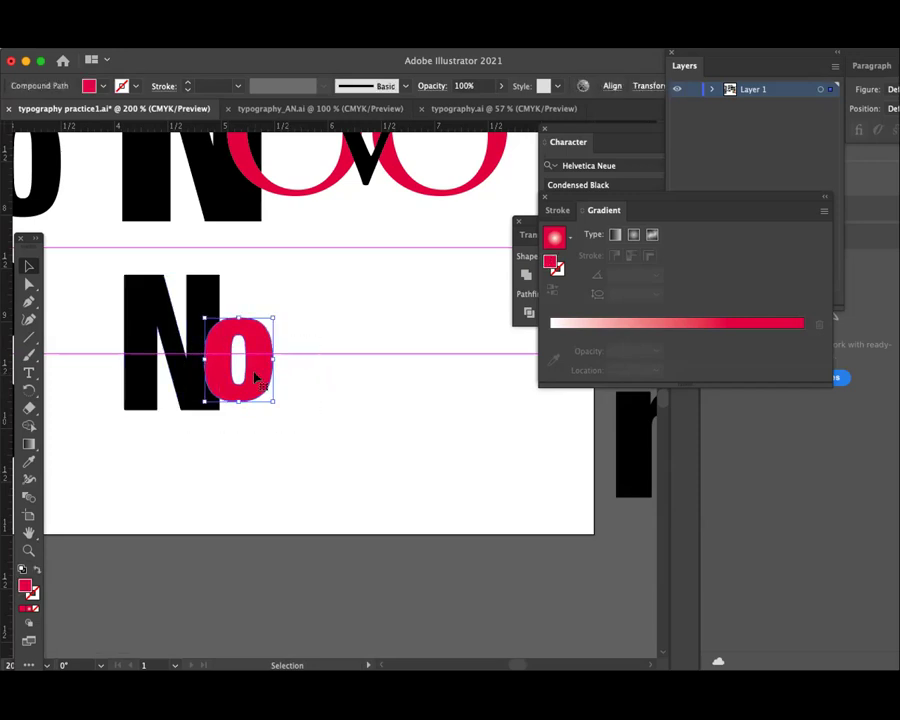
- Give the red o a 6 pt stroke in the same red as its fill
{"action": "left_click", "coordinate": [187, 82]}
{"action": "left_click", "coordinate": [187, 82]}
{"action": "left_click", "coordinate": [187, 82]}
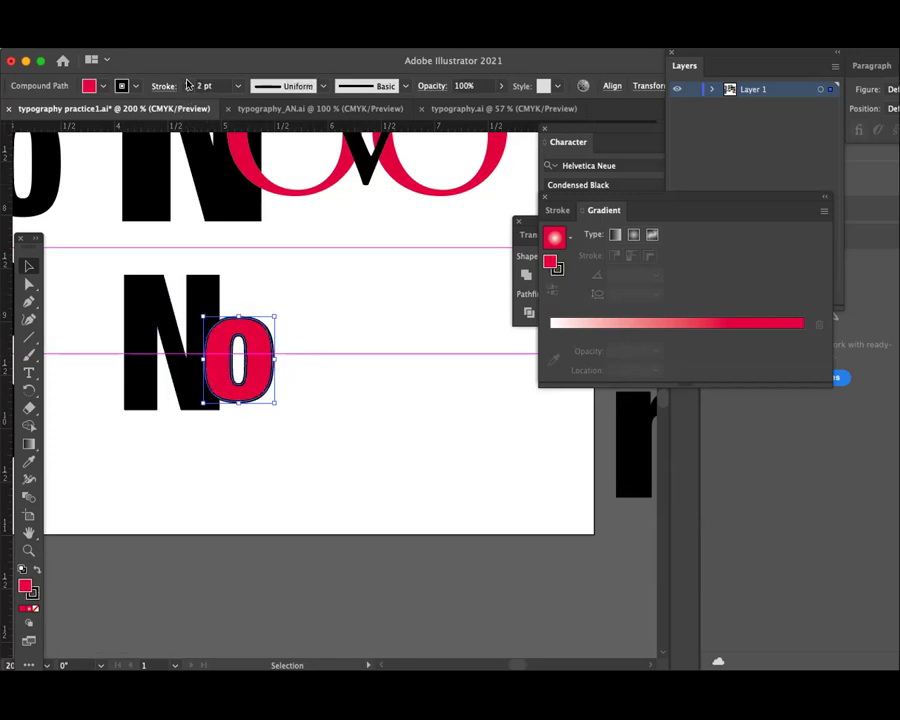
{"action": "left_click", "coordinate": [187, 82]}
{"action": "left_click", "coordinate": [187, 82]}
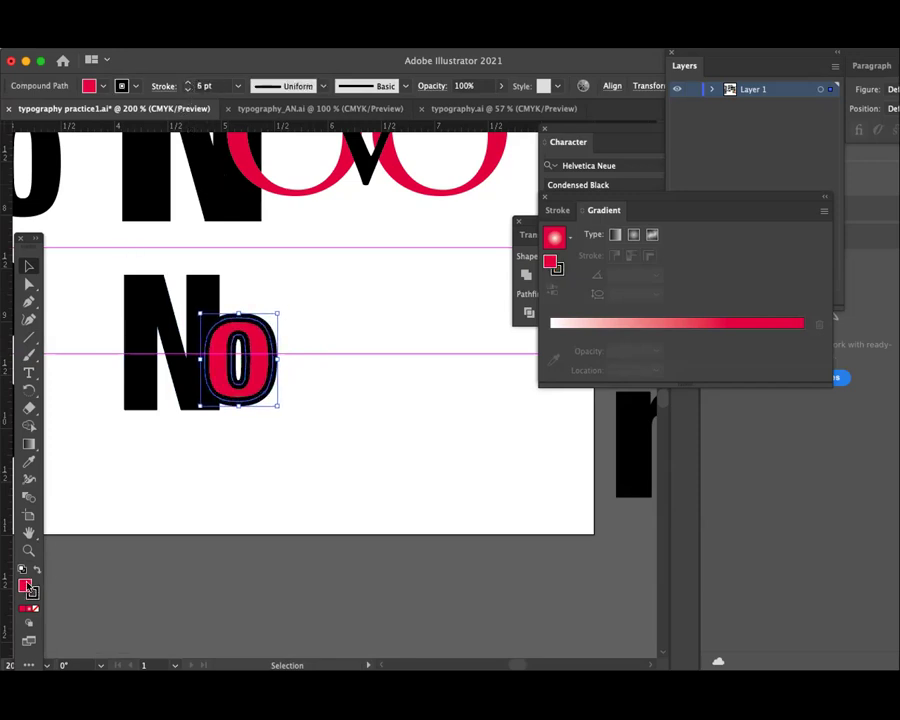
{"action": "key", "text": "period"}
- Zoom in closely around the red o, reselecting it along the way
{"action": "left_click", "coordinate": [28, 550]}
{"action": "left_click_drag", "start_coordinate": [201, 372], "coordinate": [237, 407]}
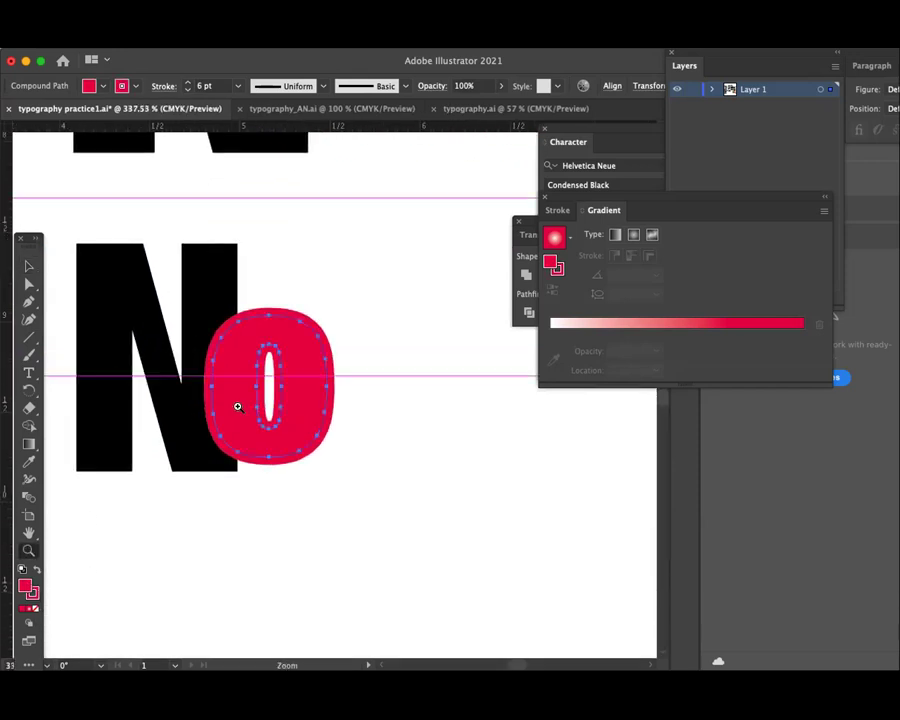
{"action": "left_click", "coordinate": [28, 266]}
{"action": "left_click", "coordinate": [355, 264]}
{"action": "left_click", "coordinate": [290, 396]}
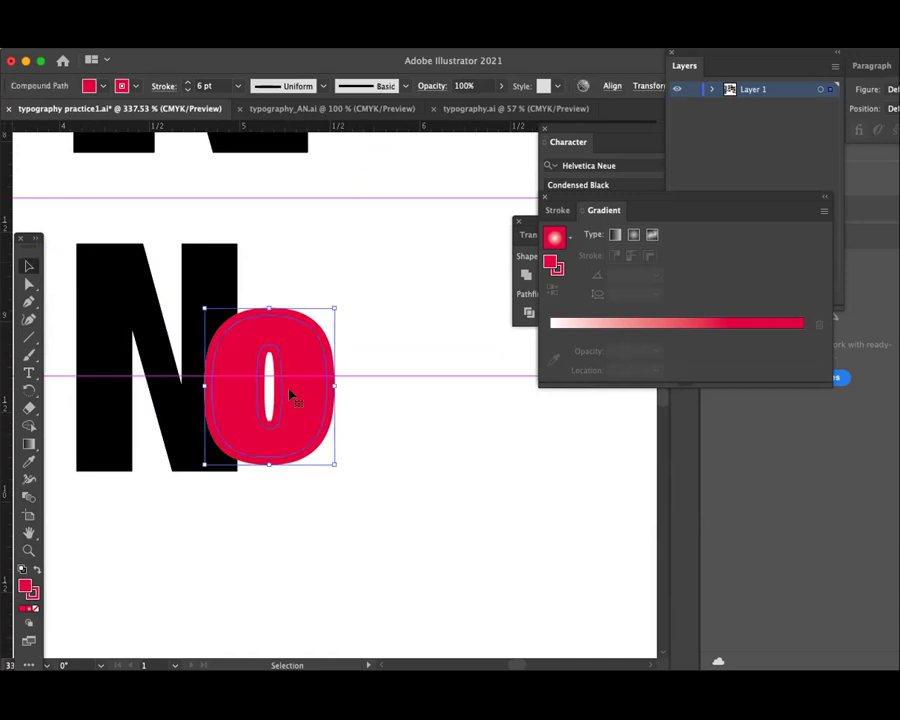
{"action": "left_click", "coordinate": [365, 420]}
{"action": "left_click", "coordinate": [287, 404]}
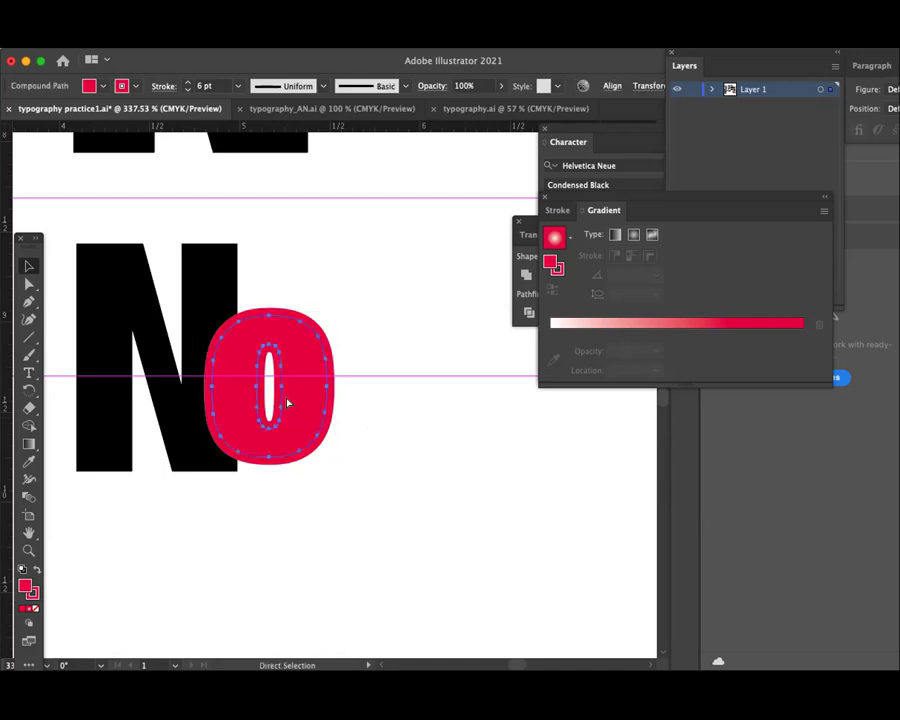
{"action": "key", "text": "ctrl+plus"}
{"action": "key", "text": "ctrl+plus"}
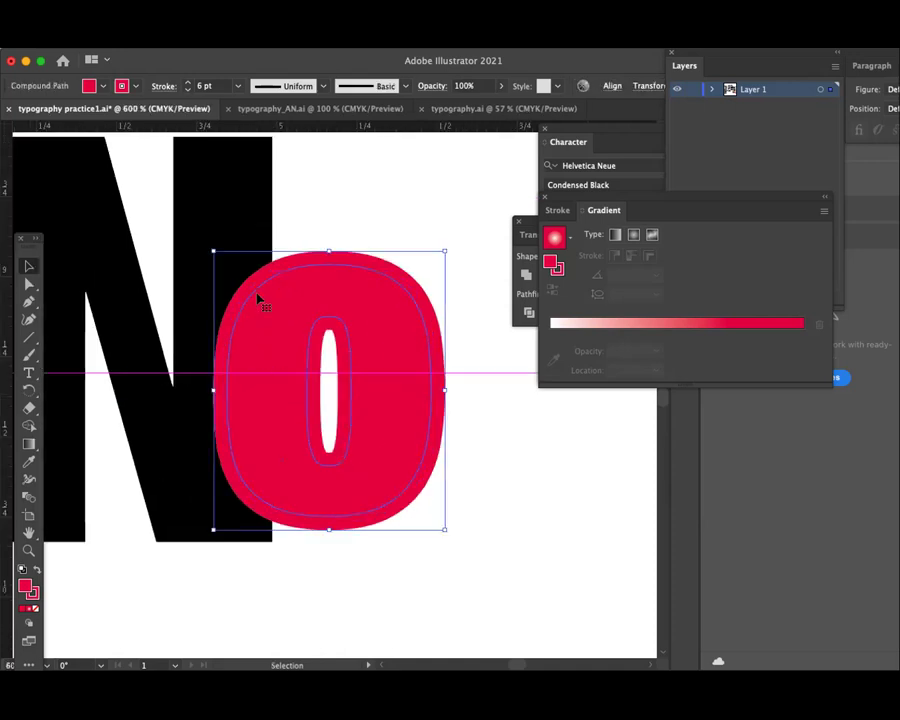
{"action": "left_click", "coordinate": [470, 460]}
- Inspect the N and o in wireframe view, then reselect only the o and open the Object menu
{"action": "left_click_drag", "start_coordinate": [462, 400], "coordinate": [200, 300]}
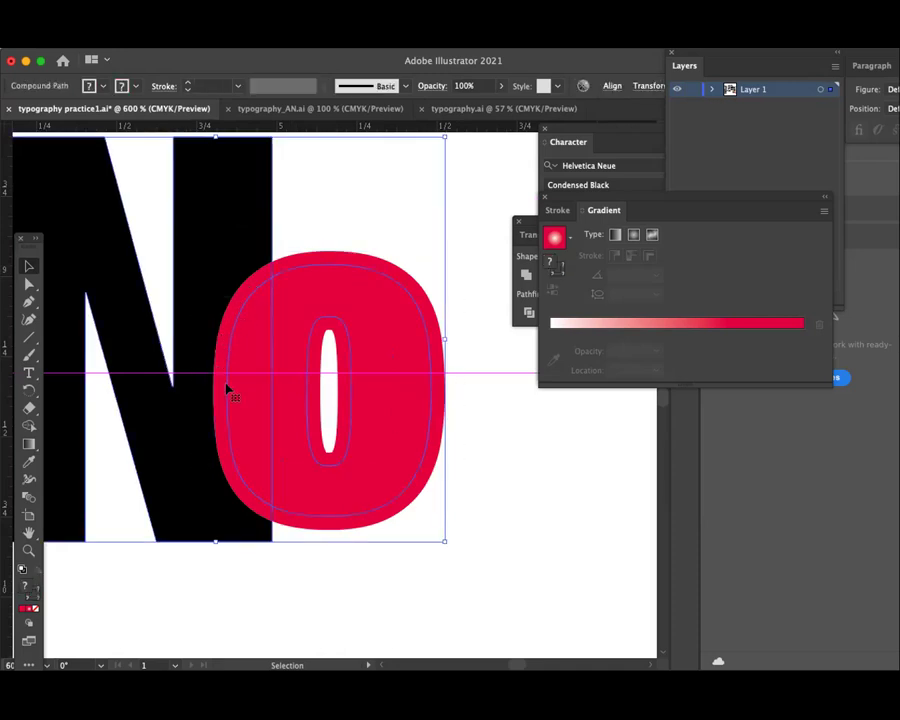
{"action": "key", "text": "a"}
{"action": "key", "text": "ctrl+y"}
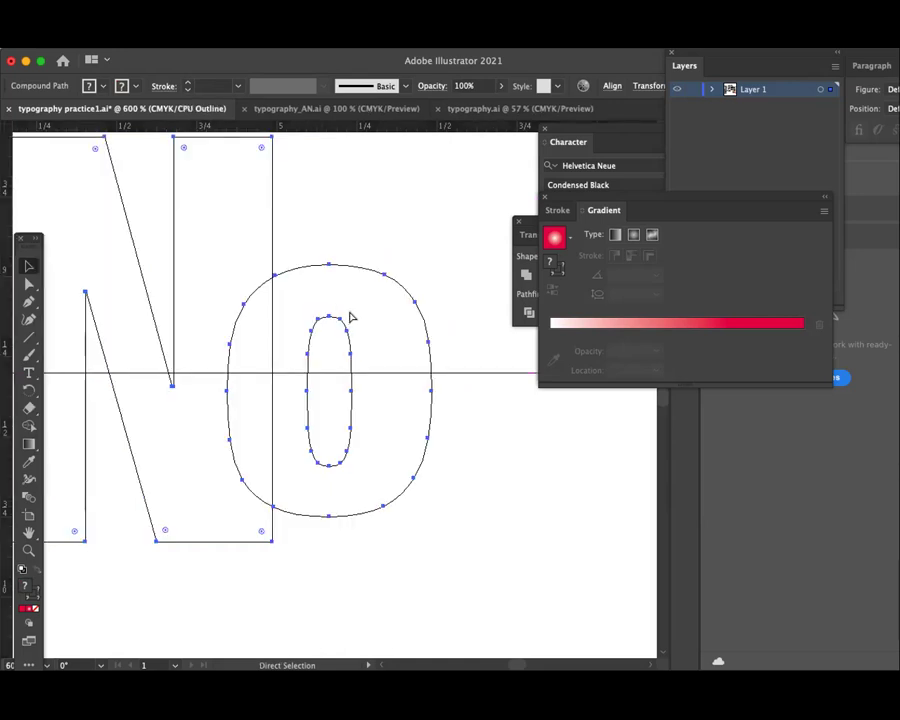
{"action": "key", "text": "ctrl+y"}
{"action": "key", "text": "v"}
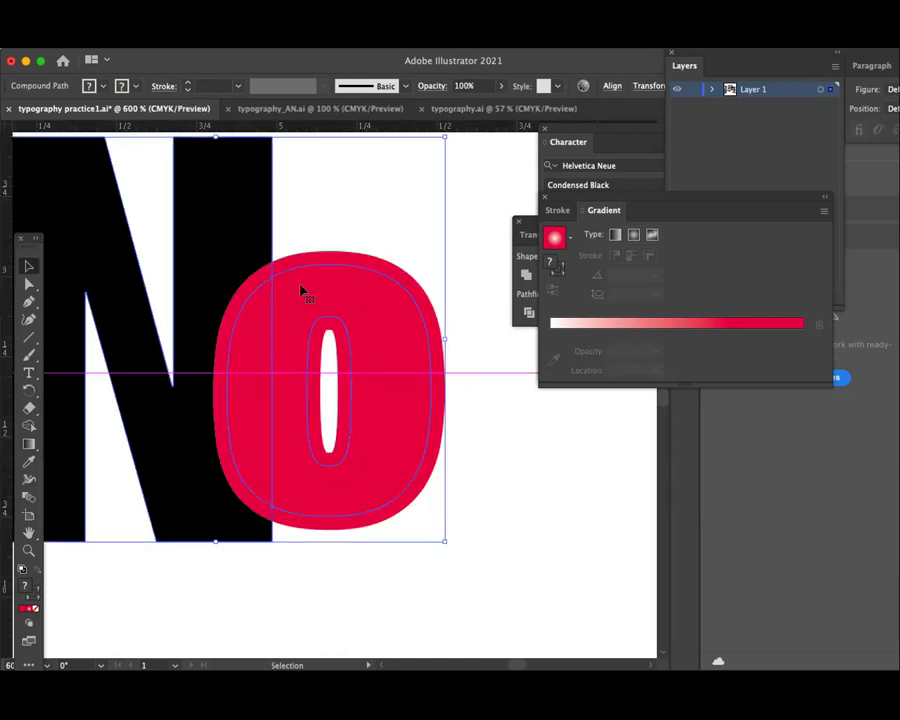
{"action": "left_click", "coordinate": [482, 410]}
{"action": "left_click", "coordinate": [245, 297]}
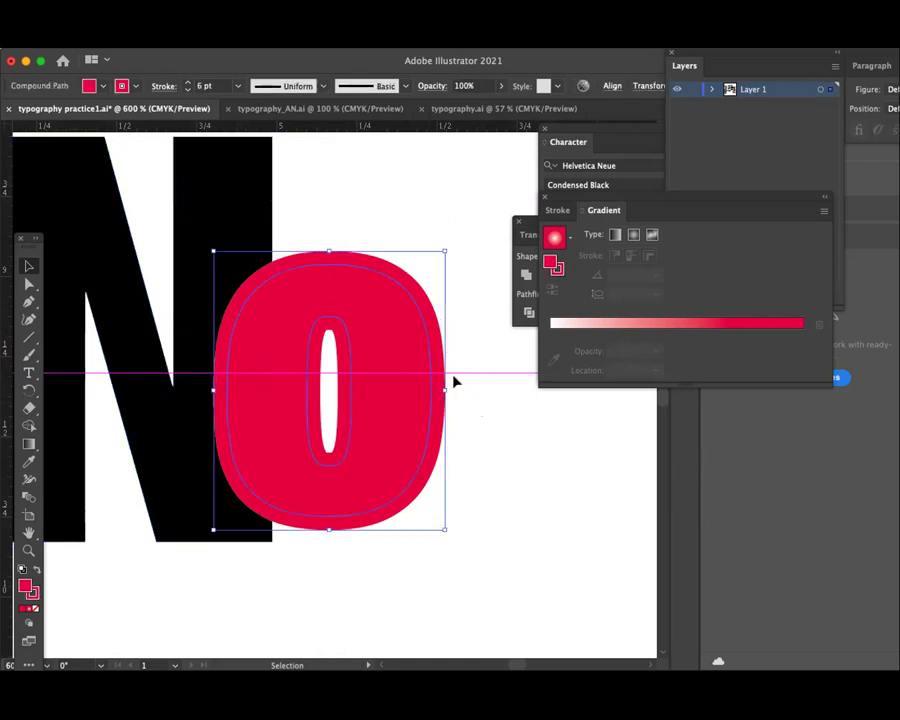
{"action": "left_click", "coordinate": [355, 186]}
{"action": "left_click", "coordinate": [357, 292]}
{"action": "left_click", "coordinate": [130, 20]}
{"action": "mouse_move", "coordinate": [126, 406]}
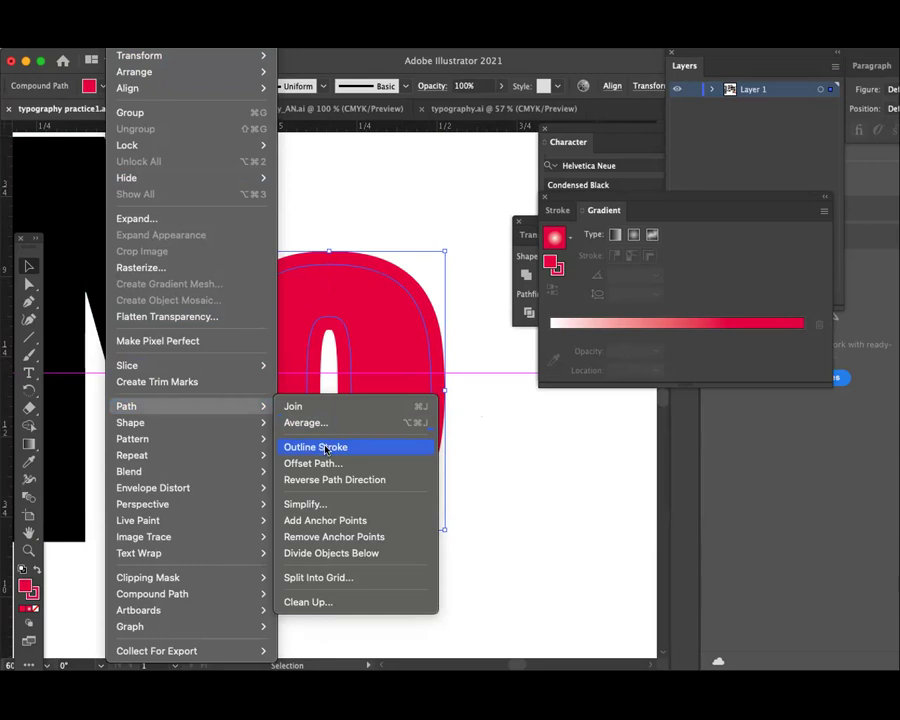
- Outline the o's stroke and check the result in wireframe view
{"action": "left_click", "coordinate": [325, 449]}
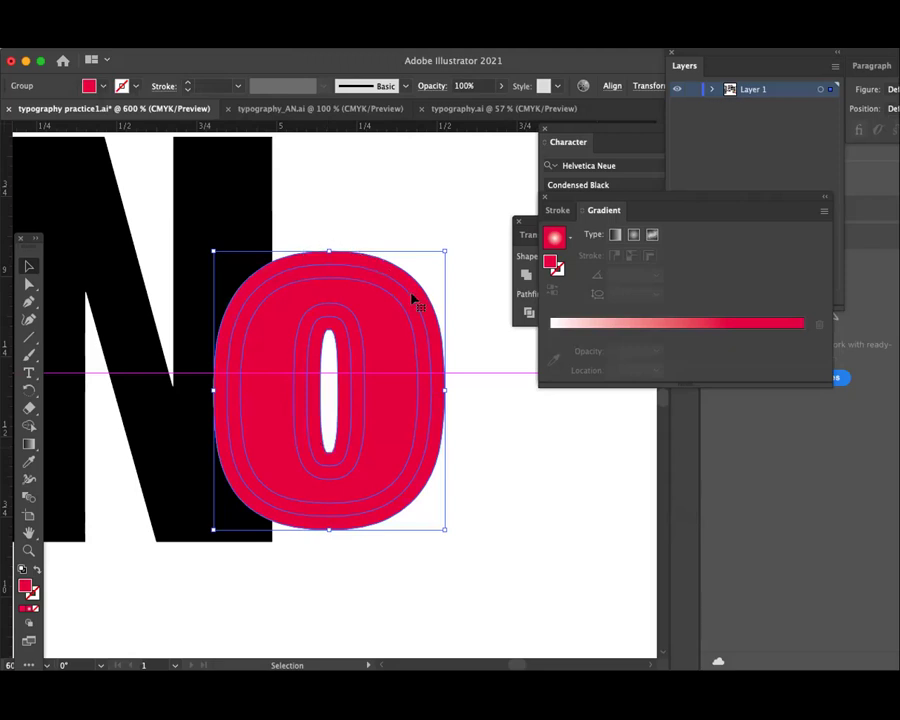
{"action": "key", "text": "ctrl+y"}
{"action": "left_click", "coordinate": [478, 376]}
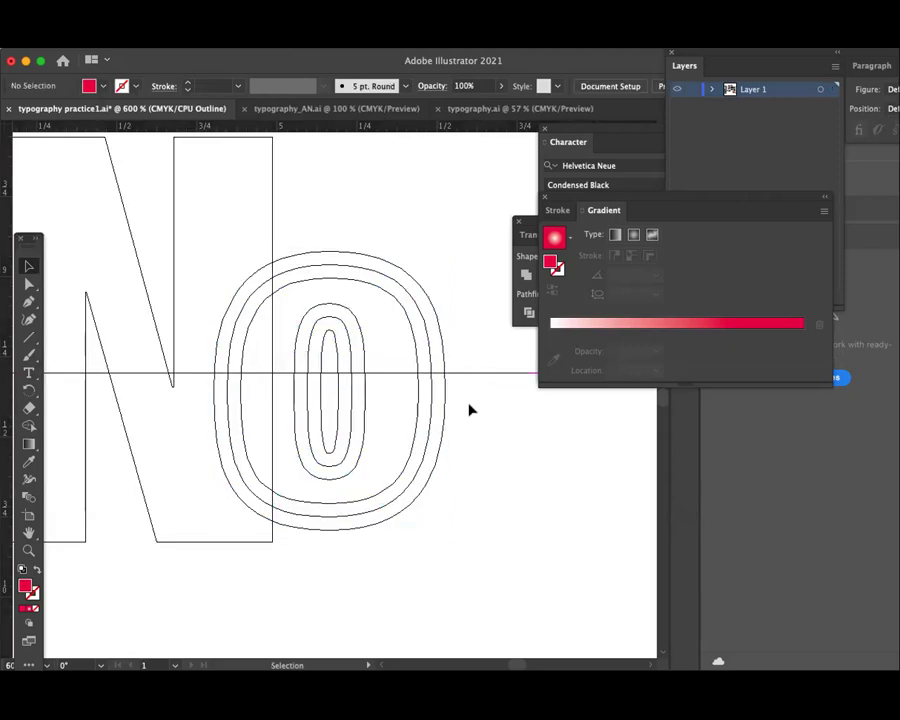
{"action": "key", "text": "ctrl+y"}
- Select the N and o and apply Pathfinder Minus Front to cut the o out of the N
{"action": "mouse_move", "coordinate": [469, 483]}
{"action": "left_mouse_down"}
{"action": "mouse_move", "coordinate": [236, 287]}
{"action": "mouse_move", "coordinate": [269, 263]}
{"action": "left_mouse_up"}
{"action": "key", "text": "a"}
{"action": "key", "text": "ctrl+minus"}
{"action": "key", "text": "ctrl+minus"}
{"action": "key", "text": "ctrl+minus"}
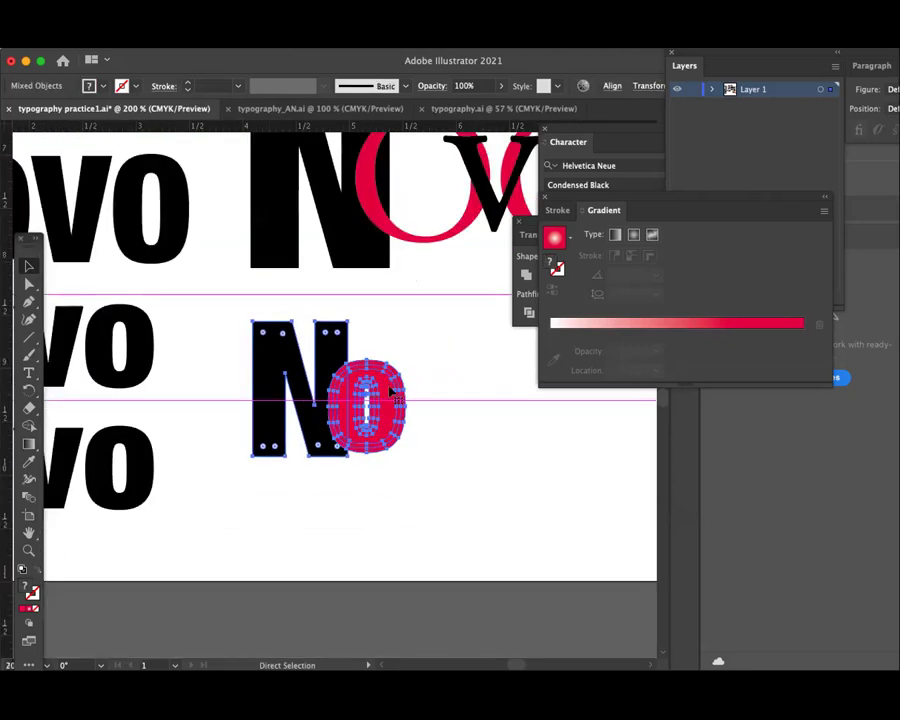
{"action": "scroll", "coordinate": [398, 400], "scroll_direction": "down", "scroll_amount": 2}
{"action": "scroll", "coordinate": [398, 400], "scroll_direction": "right", "scroll_amount": 2}
{"action": "key", "text": "v"}
{"action": "mouse_move", "coordinate": [589, 143]}
{"action": "left_mouse_down"}
{"action": "mouse_move", "coordinate": [599, 306]}
{"action": "mouse_move", "coordinate": [680, 330]}
{"action": "left_mouse_up"}
{"action": "mouse_move", "coordinate": [590, 212]}
{"action": "left_mouse_down"}
{"action": "mouse_move", "coordinate": [636, 218]}
{"action": "mouse_move", "coordinate": [714, 268]}
{"action": "left_mouse_up"}
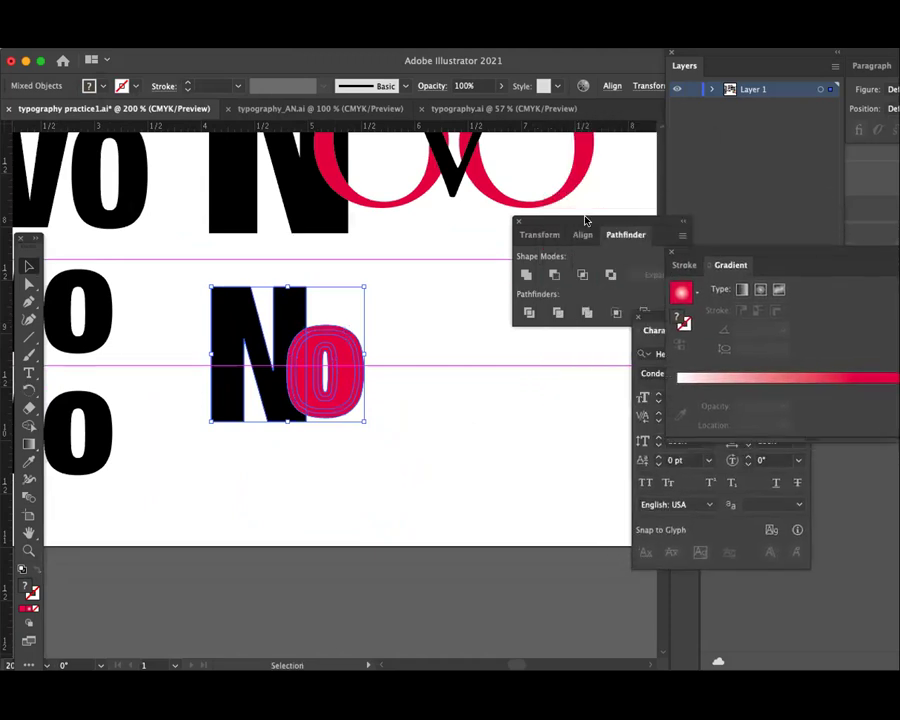
{"action": "left_click", "coordinate": [557, 276]}
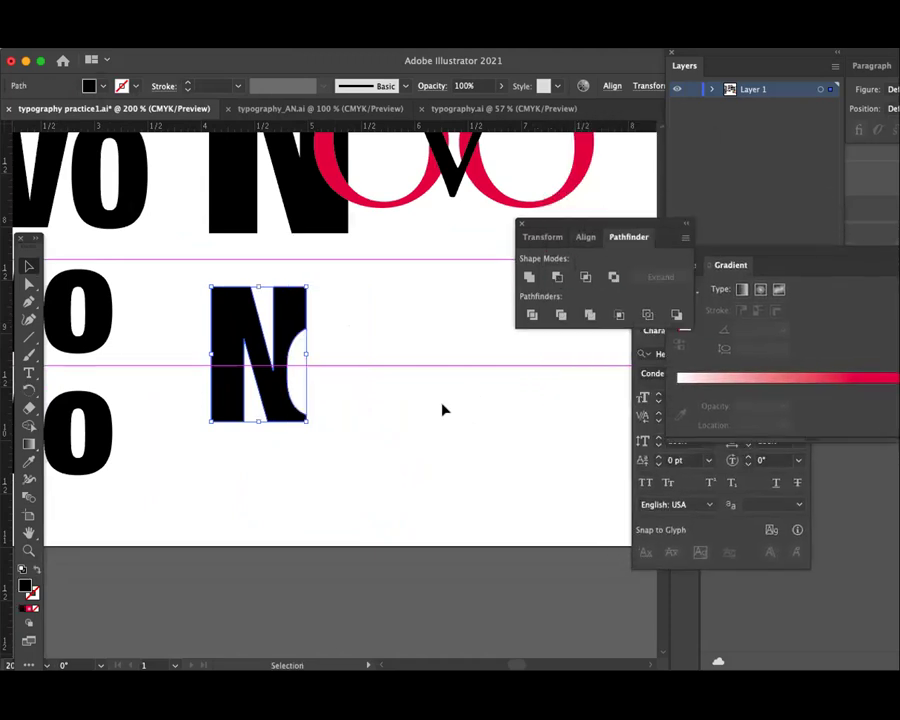
{"action": "left_click", "coordinate": [443, 409]}
- Paste the red o in front, back into the notch, and zoom in on it
{"action": "key", "text": "a"}
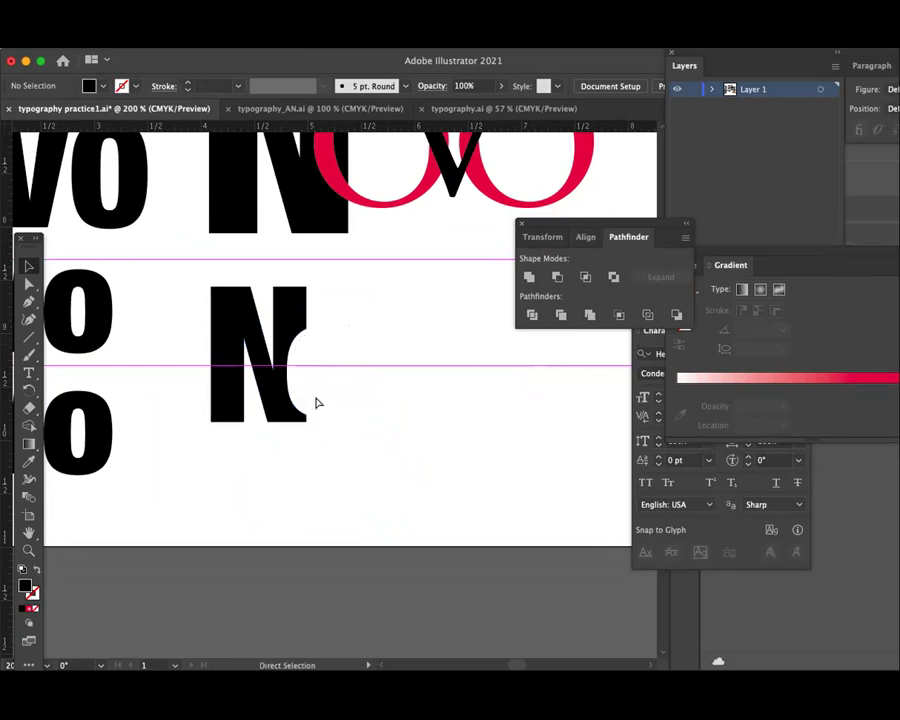
{"action": "key", "text": "ctrl+f"}
{"action": "key", "text": "v"}
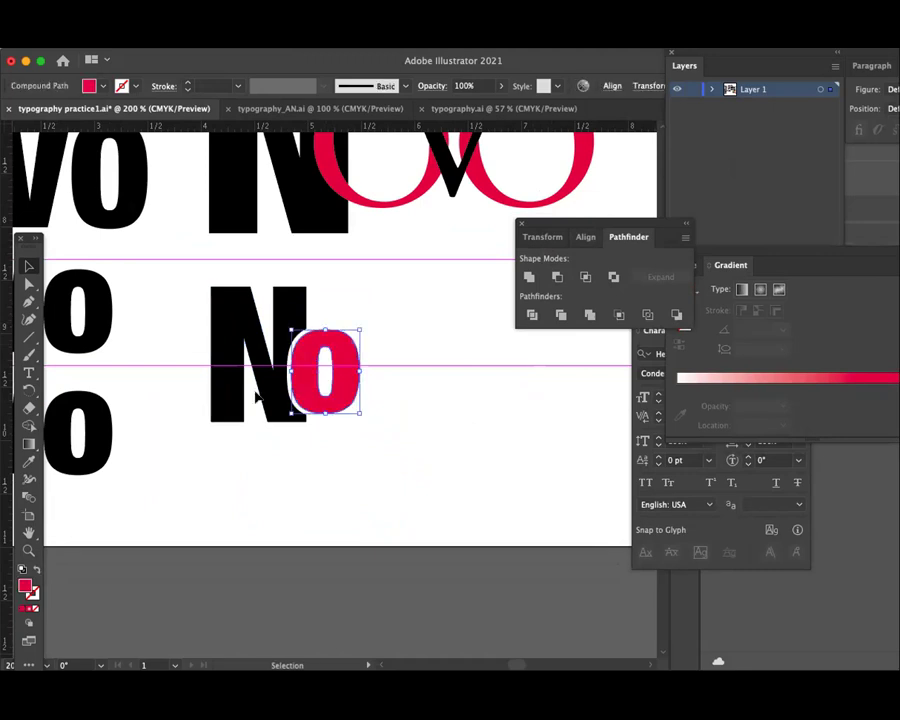
{"action": "key", "text": "z"}
{"action": "mouse_move", "coordinate": [271, 318]}
{"action": "left_mouse_down"}
{"action": "mouse_move", "coordinate": [364, 416]}
{"action": "mouse_move", "coordinate": [471, 503]}
{"action": "left_mouse_up"}
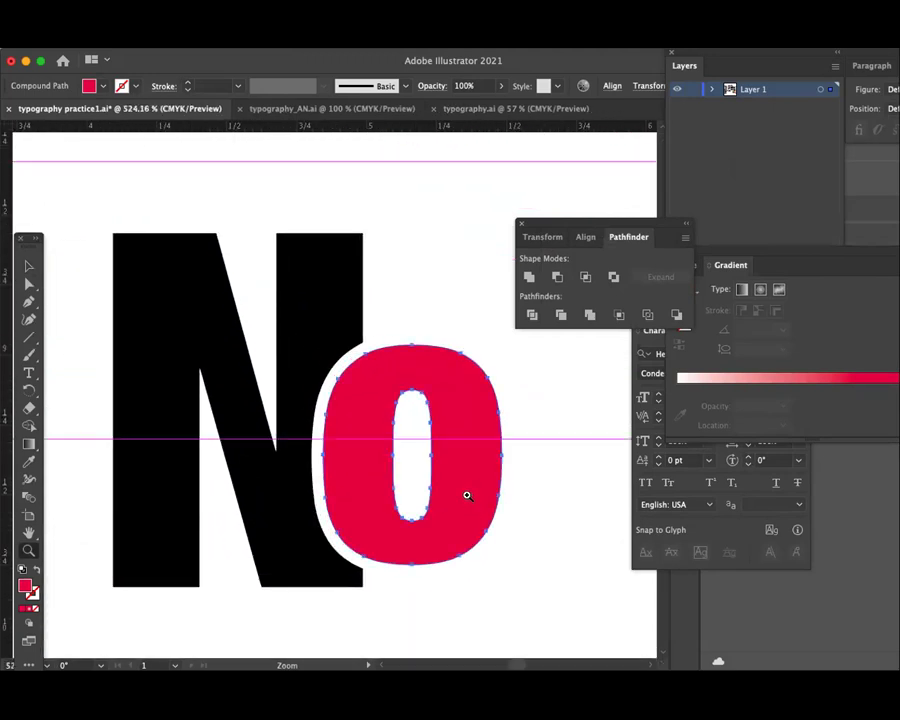
- Centre the N and o and nudge the red o right, then slightly back left
{"action": "key", "text": "v"}
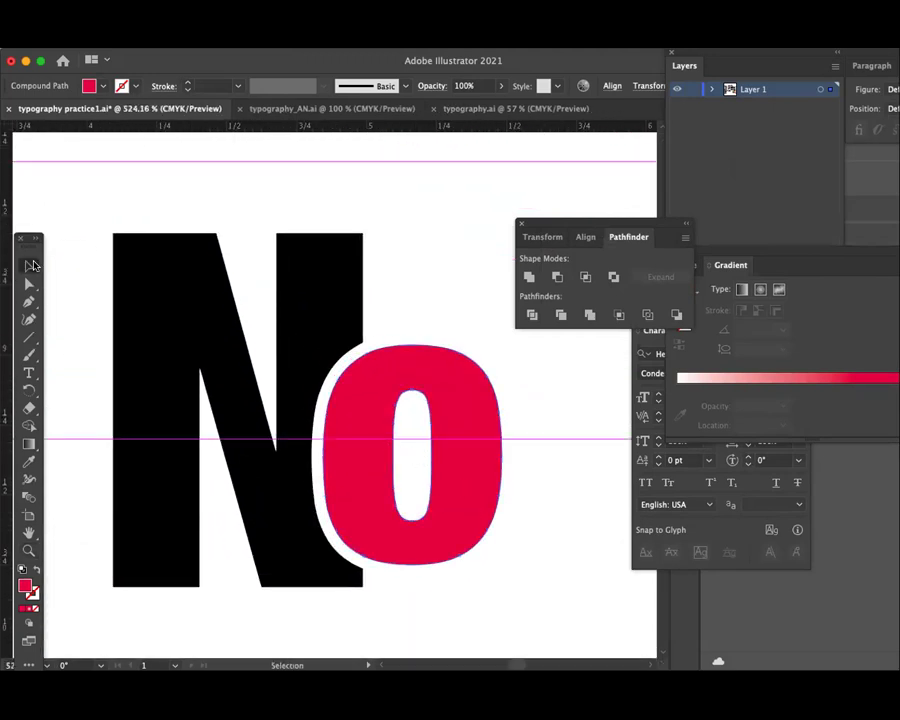
{"action": "left_click_drag", "start_coordinate": [396, 360], "coordinate": [337, 290]}
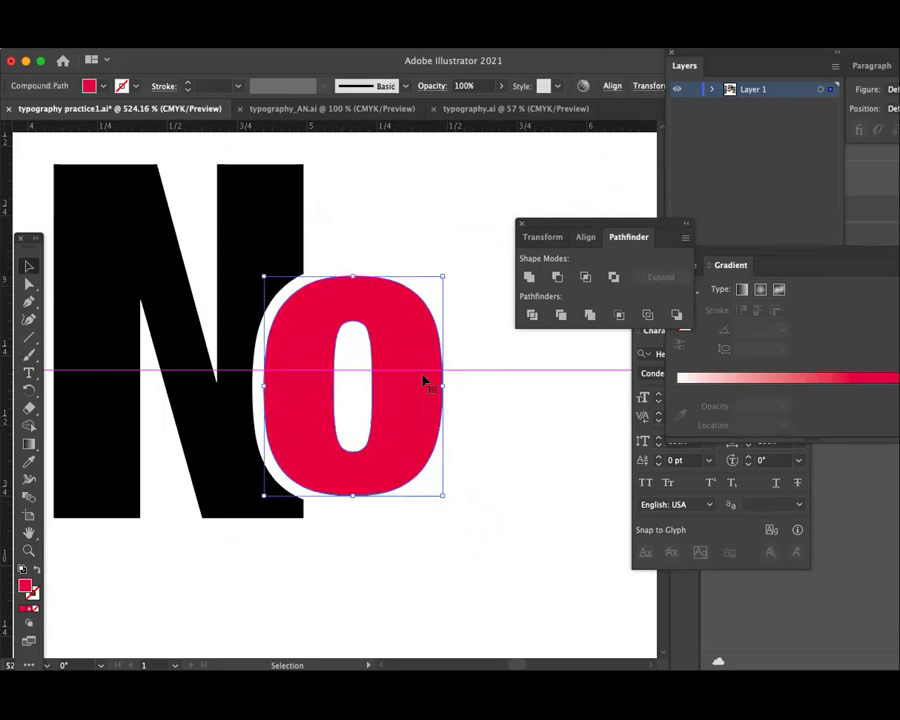
{"action": "key", "text": "Right"}
{"action": "key", "text": "Right"}
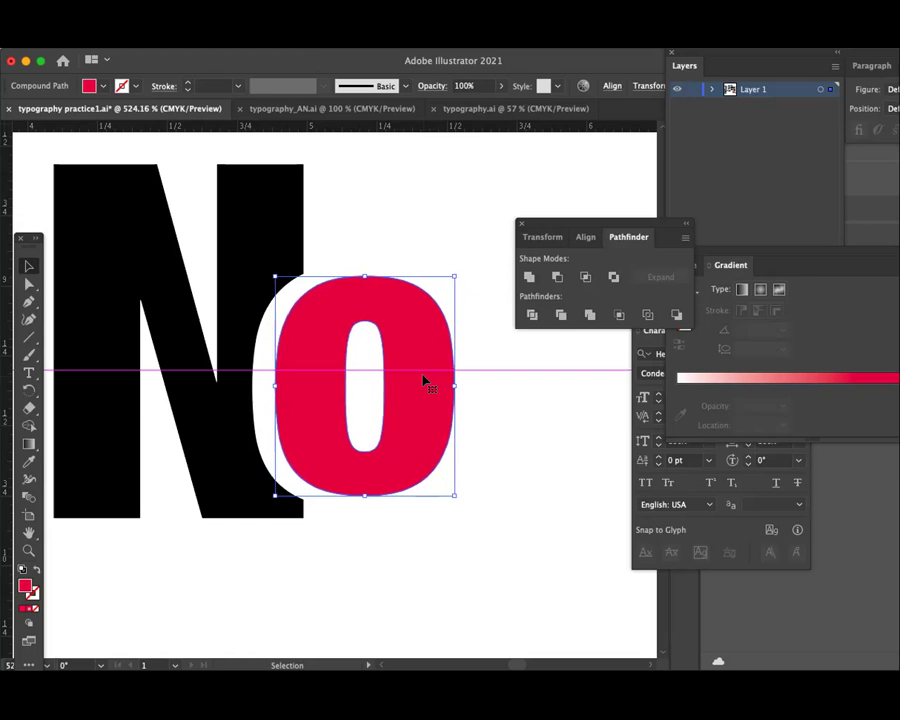
{"action": "key", "text": "Left"}
{"action": "key", "text": "Left"}
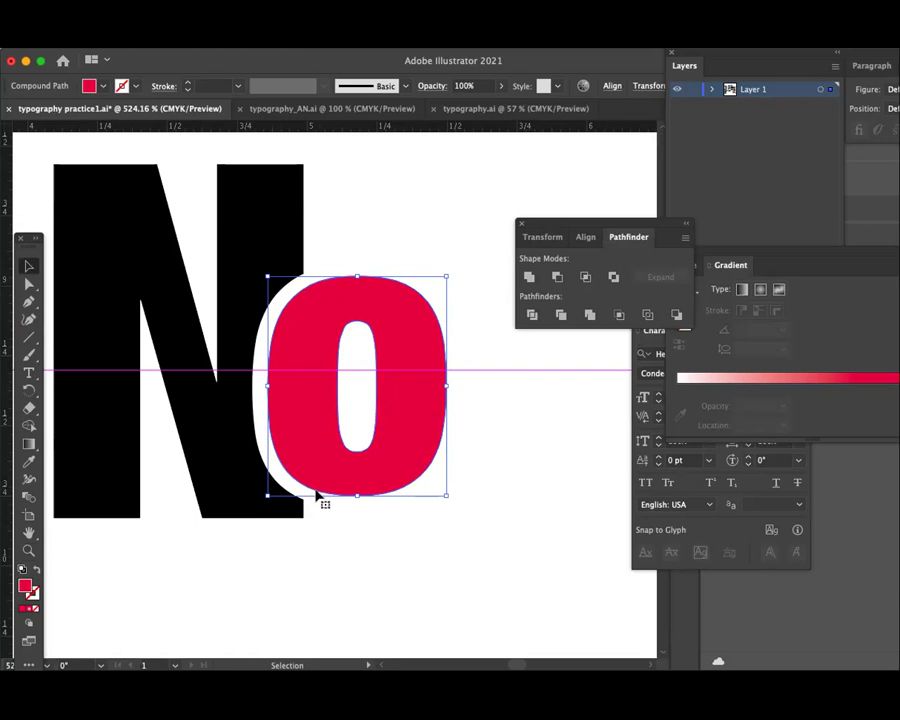
- Zoom out, make a test copy of the o and delete it, then zoom out further
{"action": "key", "text": "a"}
{"action": "key", "text": "ctrl+minus"}
{"action": "key", "text": "ctrl+minus"}
{"action": "left_click", "coordinate": [365, 505]}
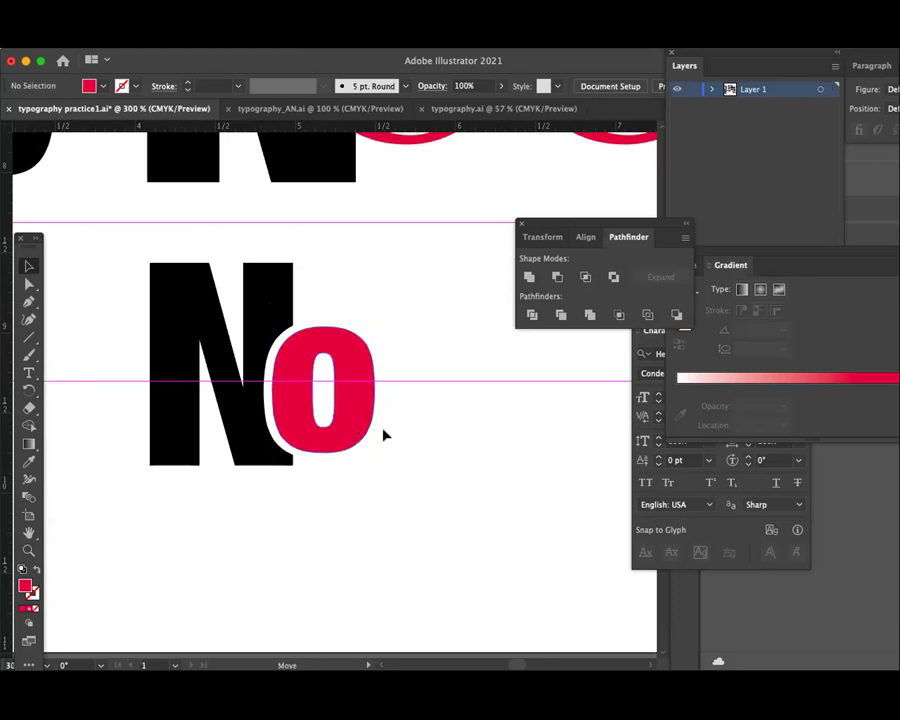
{"action": "left_click_drag", "start_coordinate": [354, 432], "coordinate": [437, 433]}
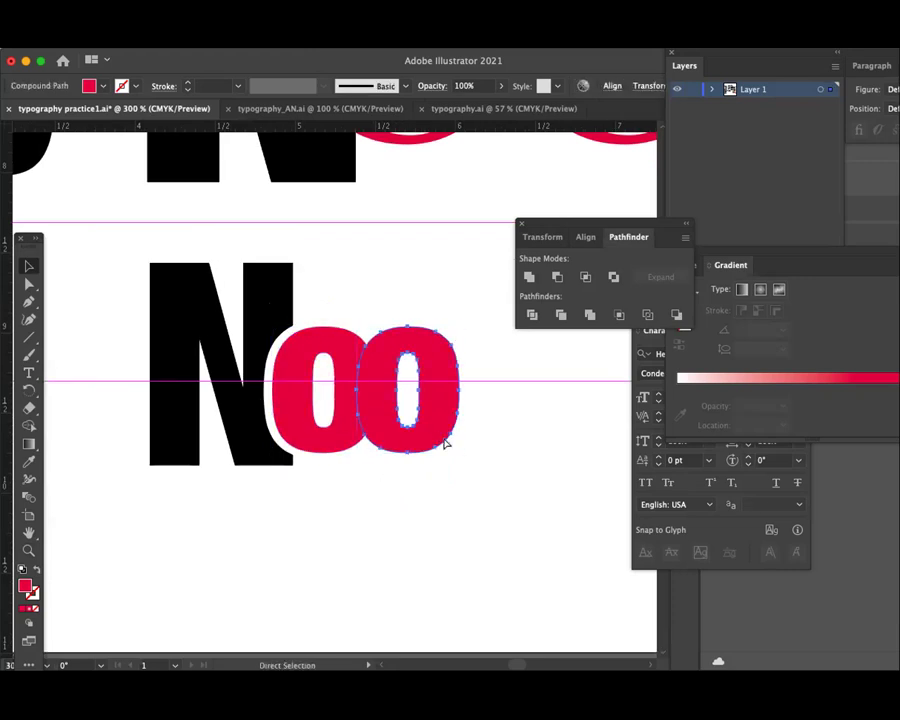
{"action": "key", "text": "Delete"}
{"action": "key", "text": "ctrl+minus"}
{"action": "key", "text": "ctrl+minus"}
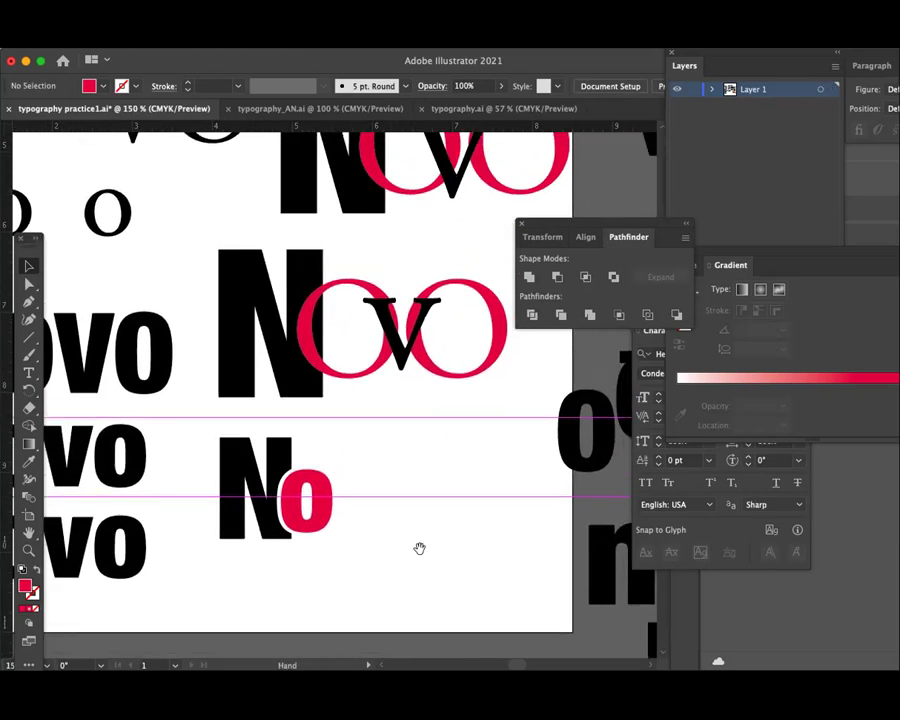
- Move the new No letters down and to the right
{"action": "scroll", "coordinate": [418, 540], "scroll_direction": "up", "scroll_amount": 5}
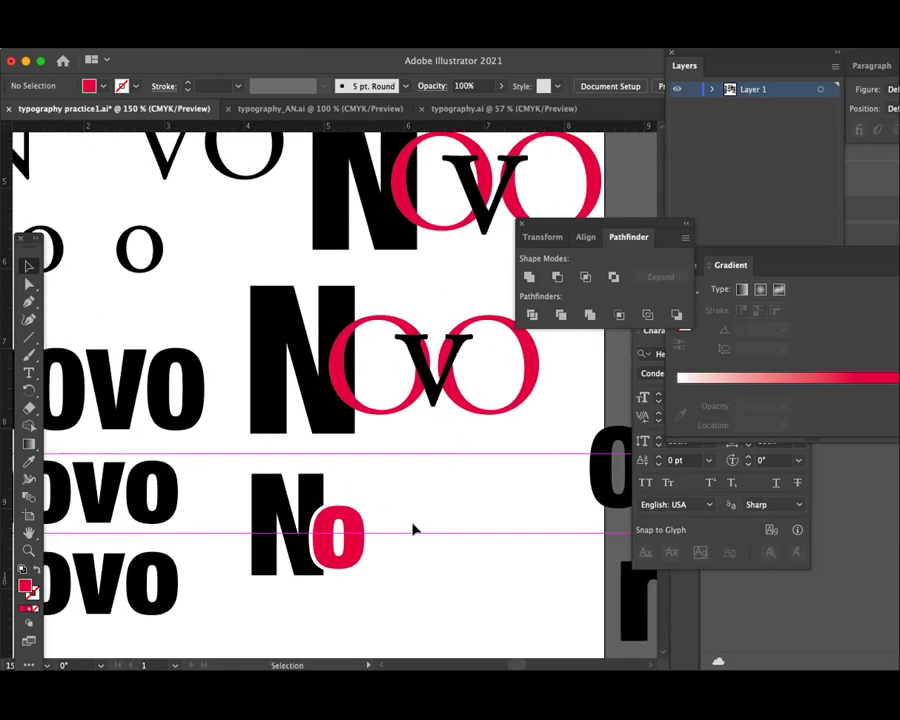
{"action": "scroll", "coordinate": [420, 505], "scroll_direction": "down", "scroll_amount": 2}
{"action": "scroll", "coordinate": [440, 530], "scroll_direction": "up", "scroll_amount": 5}
{"action": "scroll", "coordinate": [462, 572], "scroll_direction": "up", "scroll_amount": 2}
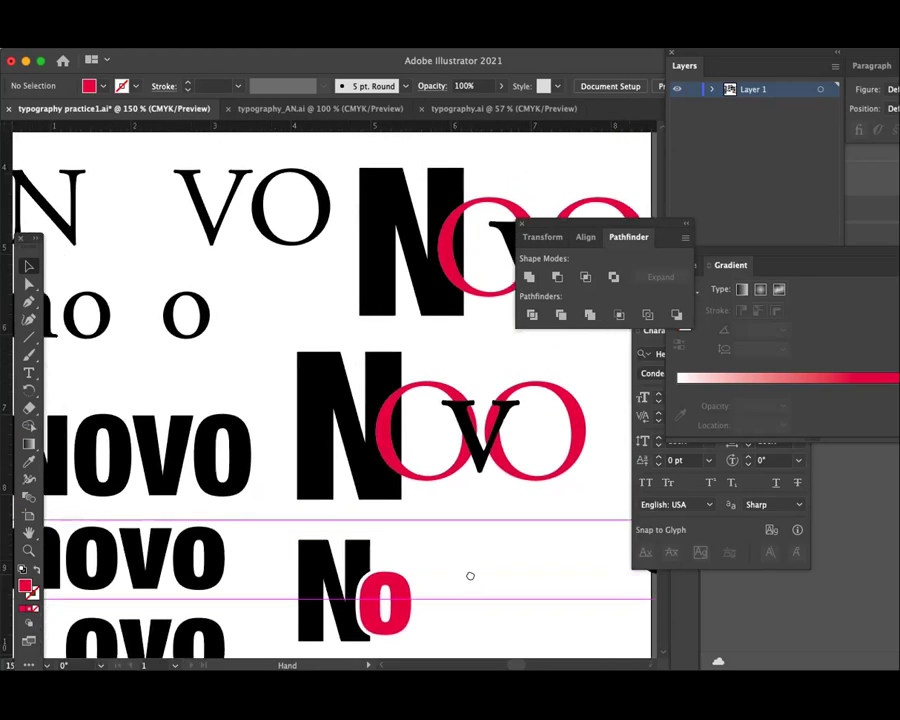
{"action": "scroll", "coordinate": [443, 451], "scroll_direction": "down", "scroll_amount": 5}
{"action": "scroll", "coordinate": [435, 426], "scroll_direction": "down", "scroll_amount": 3}
{"action": "left_click_drag", "start_coordinate": [410, 444], "coordinate": [320, 396]}
{"action": "mouse_move", "coordinate": [289, 349]}
{"action": "left_mouse_down"}
{"action": "mouse_move", "coordinate": [549, 458]}
{"action": "mouse_move", "coordinate": [495, 493]}
{"action": "left_mouse_up"}
{"action": "left_click", "coordinate": [267, 430]}
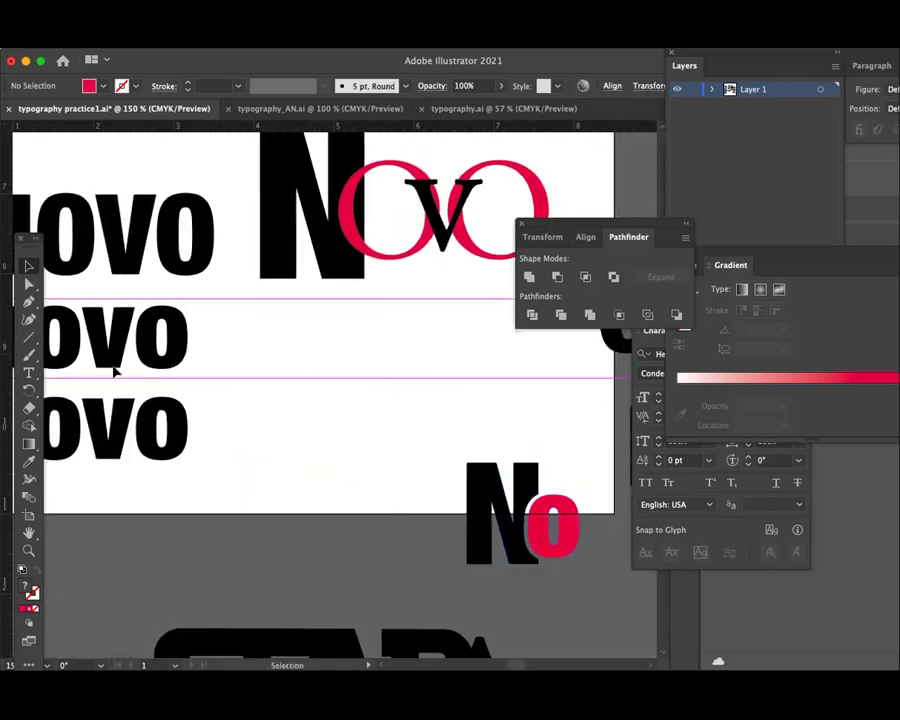
- Add an enlarged text line reading 'NEED' in Helvetica Neue Condensed Black at 100 pt
{"action": "left_click", "coordinate": [28, 374]}
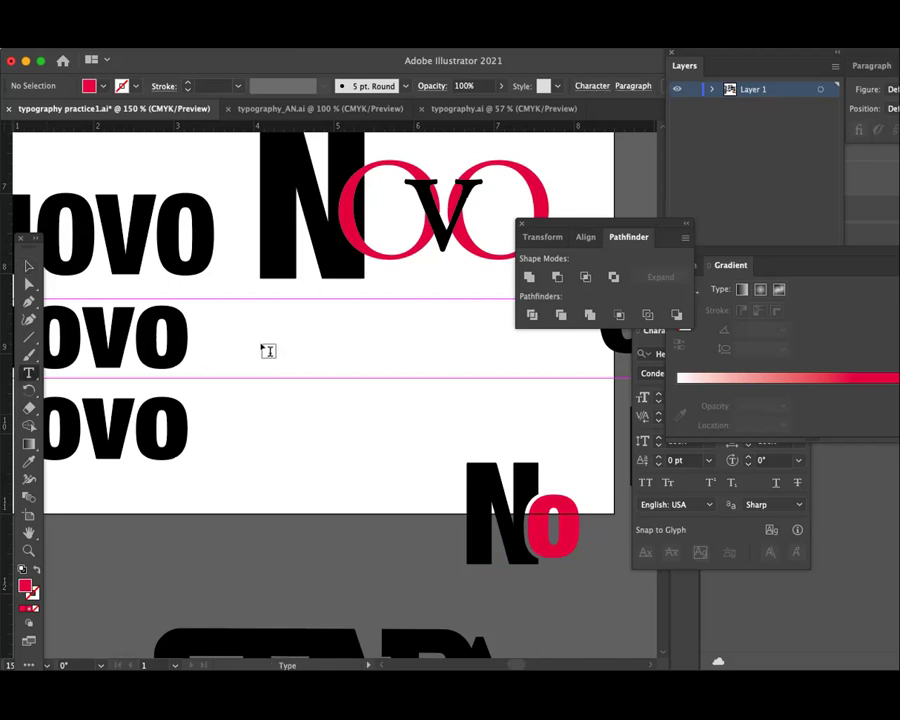
{"action": "left_click", "coordinate": [263, 340]}
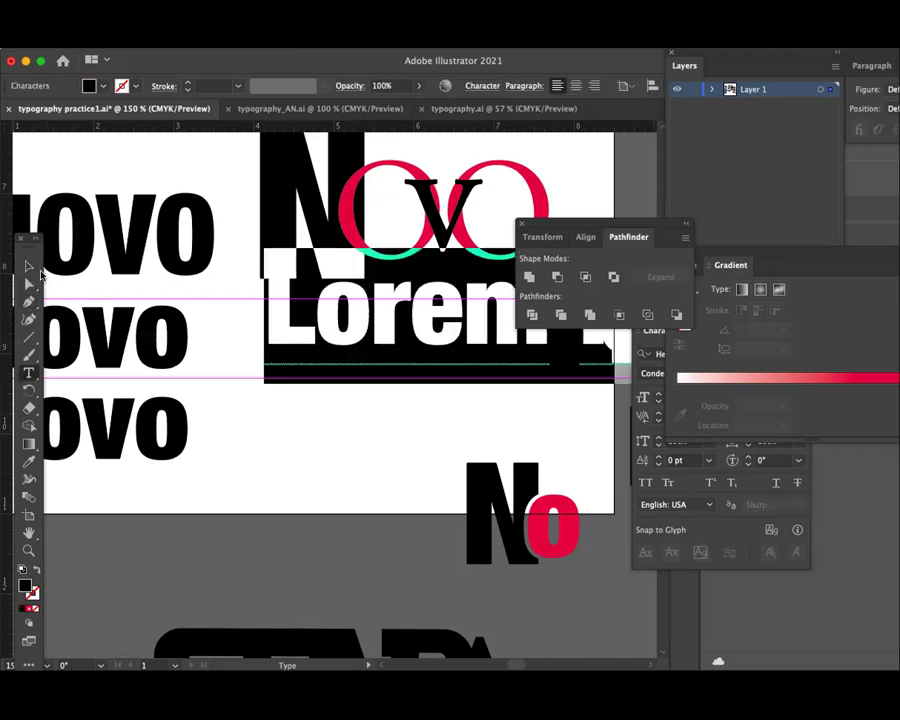
{"action": "key", "text": "Escape"}
{"action": "key", "text": "ctrl+shift+period"}
{"action": "key", "text": "ctrl+shift+period"}
{"action": "key", "text": "ctrl+shift+period"}
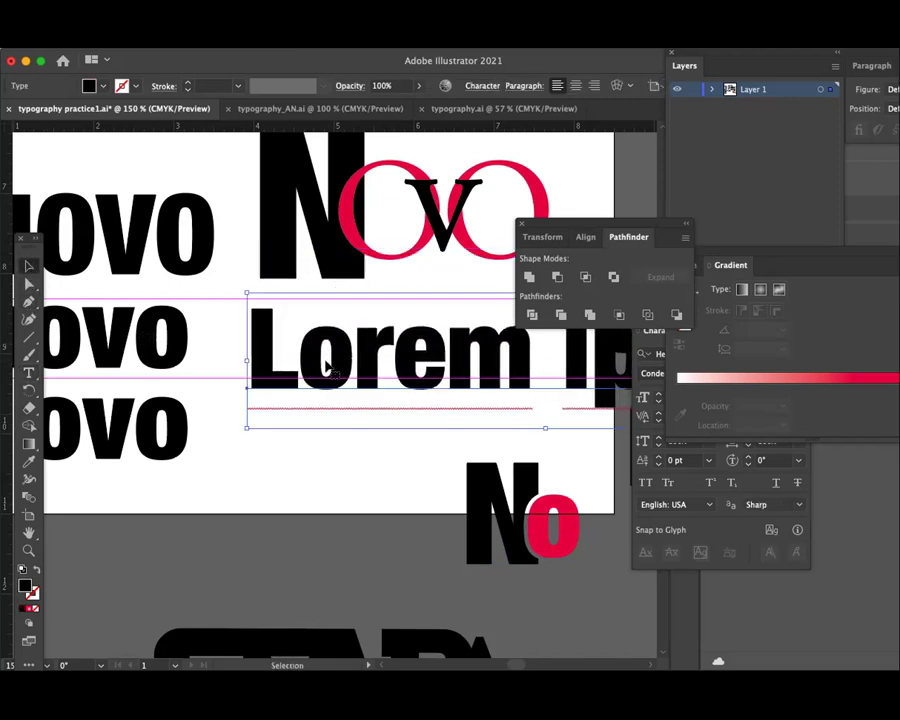
{"action": "double_click", "coordinate": [323, 357]}
{"action": "type", "text": "NEE"}
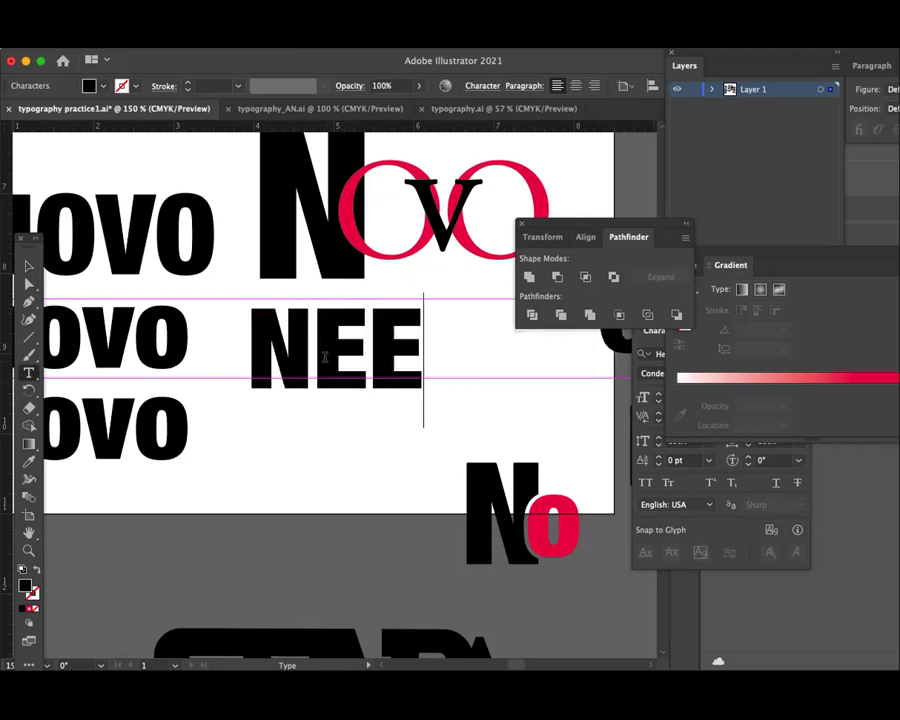
{"action": "type", "text": "D"}
{"action": "key", "text": "Escape"}
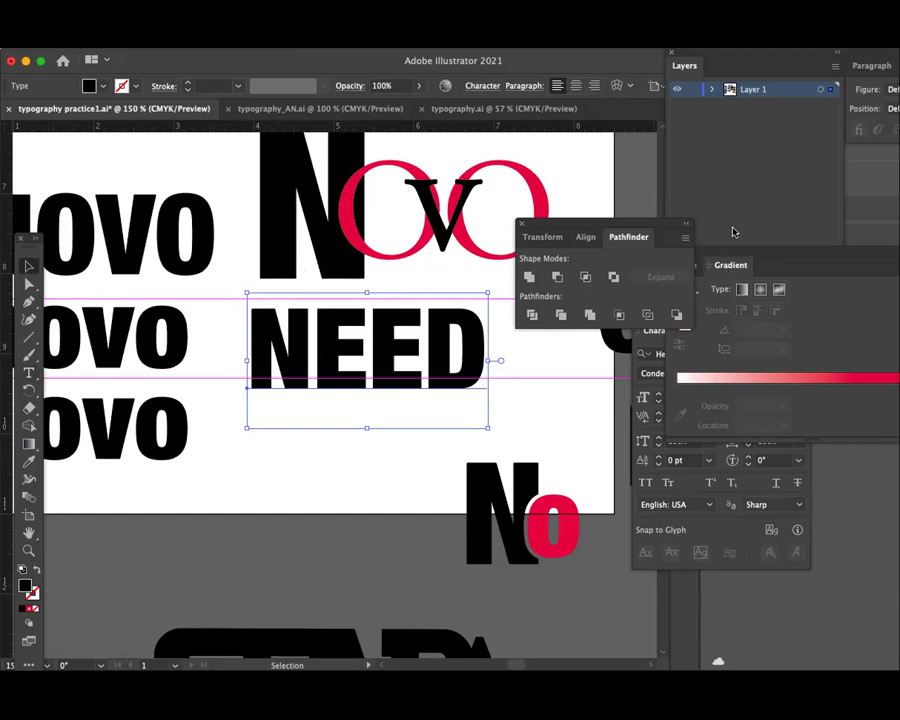
{"action": "key", "text": "ctrl+t"}
- Set the NEED text in Adobe Garamond Pro Regular
{"action": "left_click", "coordinate": [709, 353]}
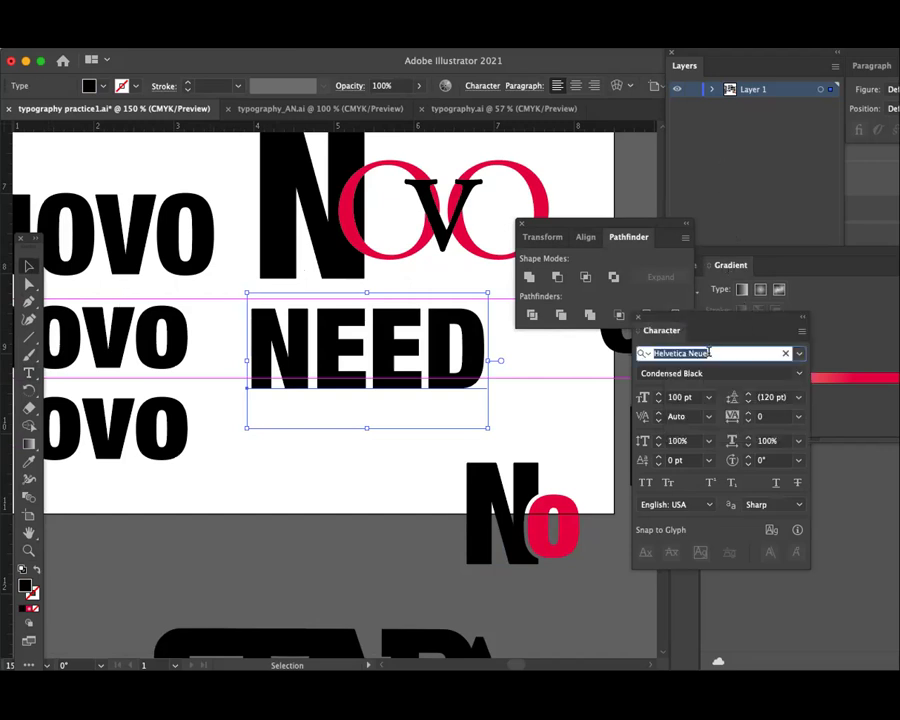
{"action": "type", "text": "gar"}
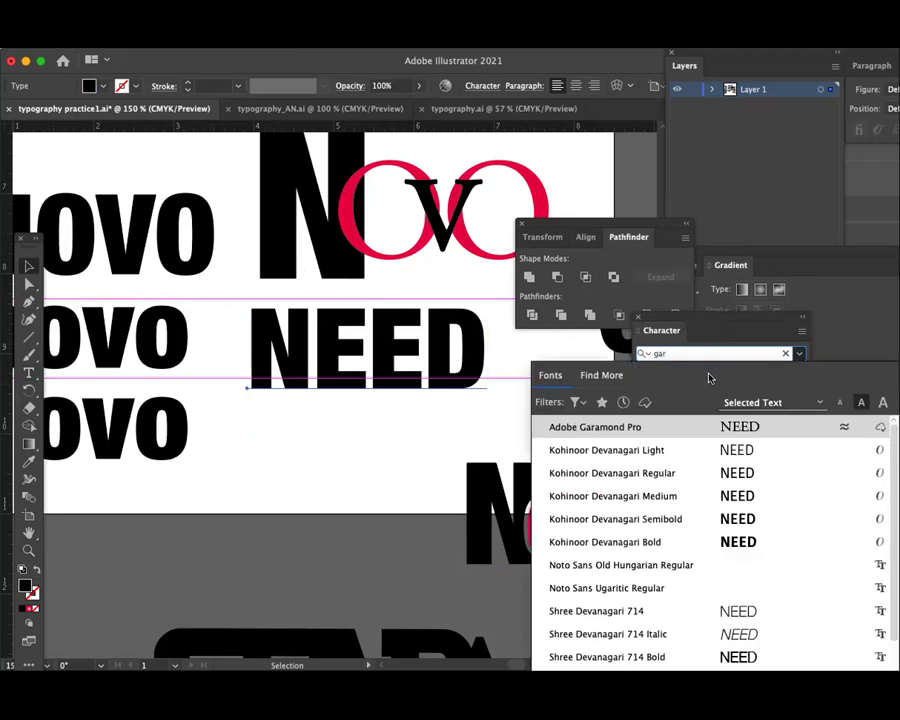
{"action": "left_click", "coordinate": [662, 427]}
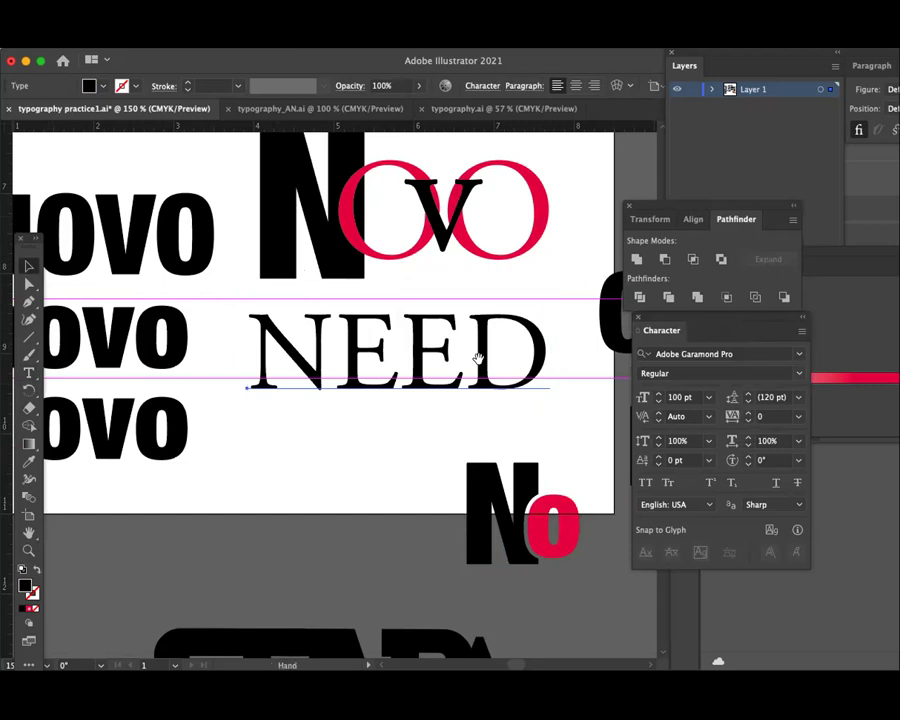
- Move the No lettering down-right and place a copy of NEED directly beneath it
{"action": "scroll", "coordinate": [450, 320], "scroll_direction": "down", "scroll_amount": 5}
{"action": "scroll", "coordinate": [450, 320], "scroll_direction": "right", "scroll_amount": 3}
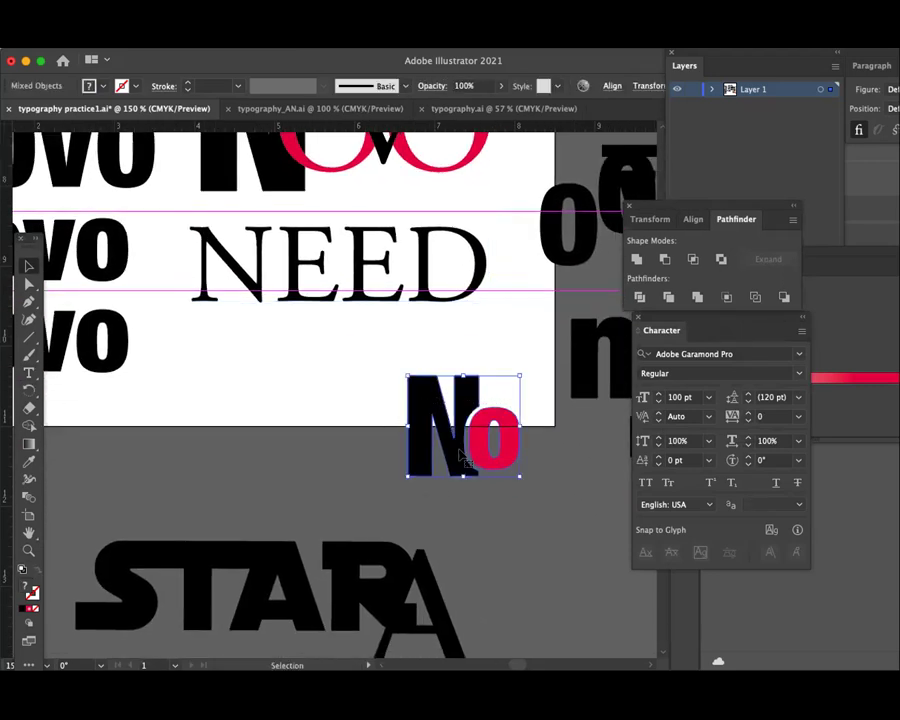
{"action": "left_click_drag", "start_coordinate": [515, 467], "coordinate": [618, 571]}
{"action": "mouse_move", "coordinate": [367, 266]}
{"action": "left_mouse_down"}
{"action": "mouse_move", "coordinate": [346, 264]}
{"action": "mouse_move", "coordinate": [344, 351]}
{"action": "left_mouse_up"}
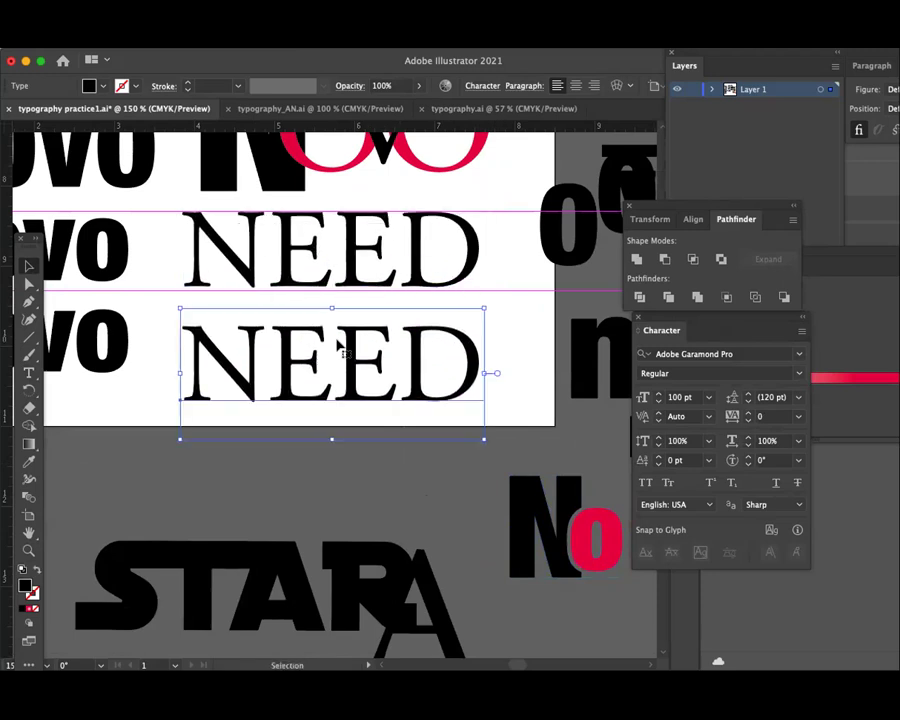
- Change the lower NEED copy to read N33D by replacing the Es with 33
{"action": "double_click", "coordinate": [318, 354]}
{"action": "mouse_move", "coordinate": [317, 353]}
{"action": "left_mouse_down"}
{"action": "mouse_move", "coordinate": [305, 355]}
{"action": "mouse_move", "coordinate": [360, 358]}
{"action": "left_mouse_up"}
{"action": "type", "text": "33"}
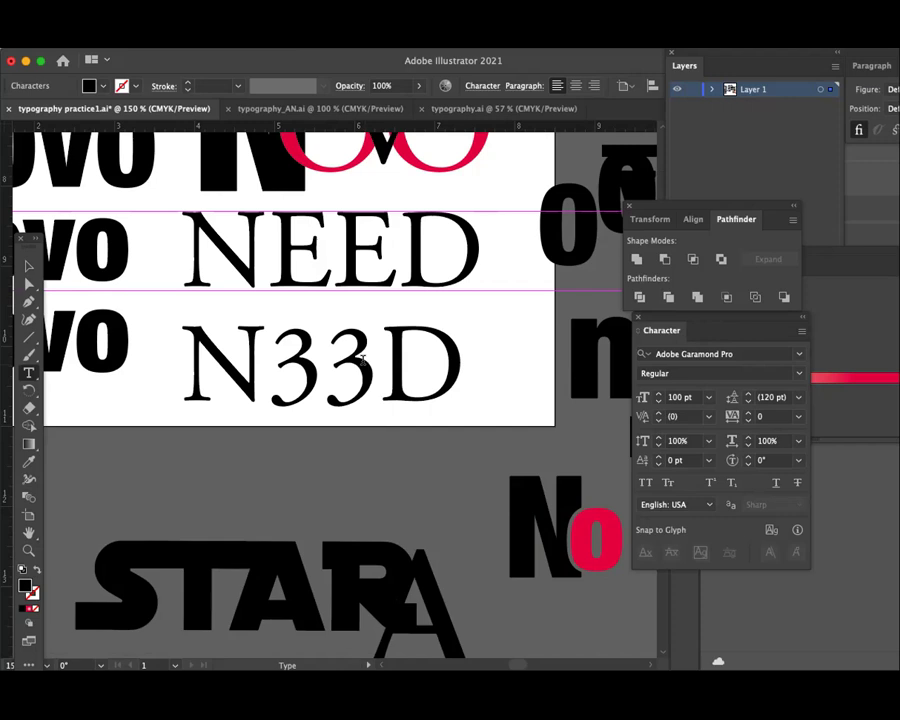
{"action": "key", "text": "Escape"}
- Move the original NEED down over STAR and N33D up into its old spot
{"action": "left_click", "coordinate": [29, 265]}
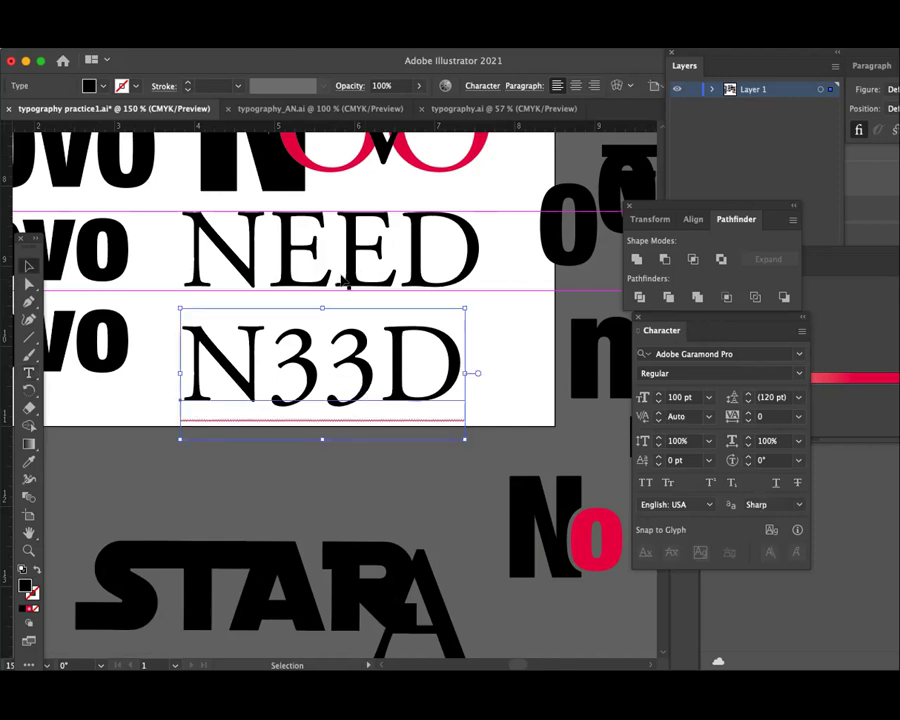
{"action": "left_click_drag", "start_coordinate": [344, 276], "coordinate": [409, 631]}
{"action": "left_click_drag", "start_coordinate": [361, 360], "coordinate": [401, 272]}
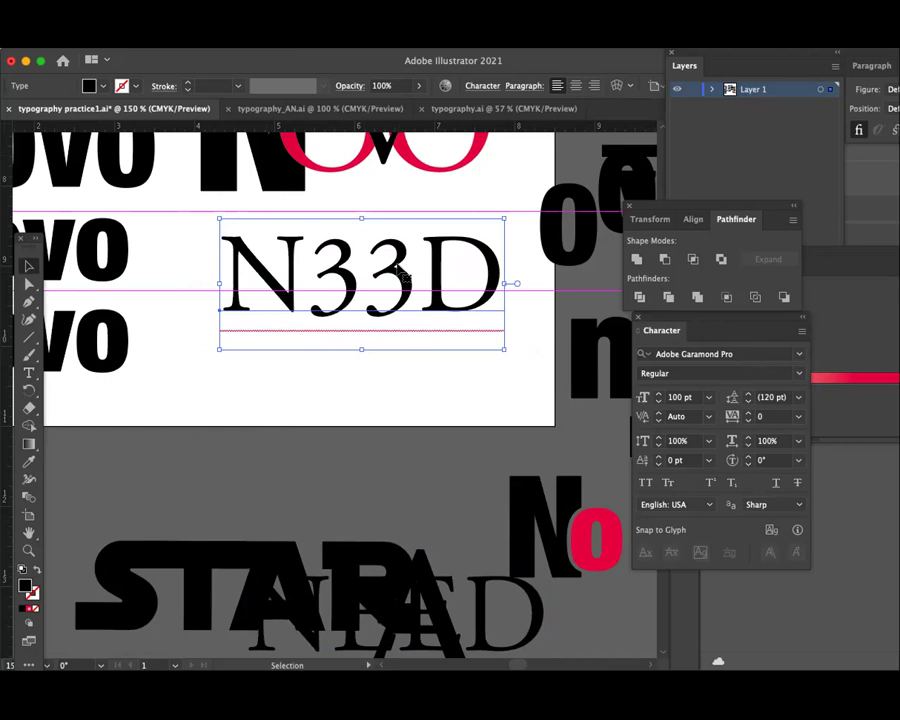
- Convert N33D to outlines and drag a copy below it
{"action": "key", "text": "ctrl+shift+o"}
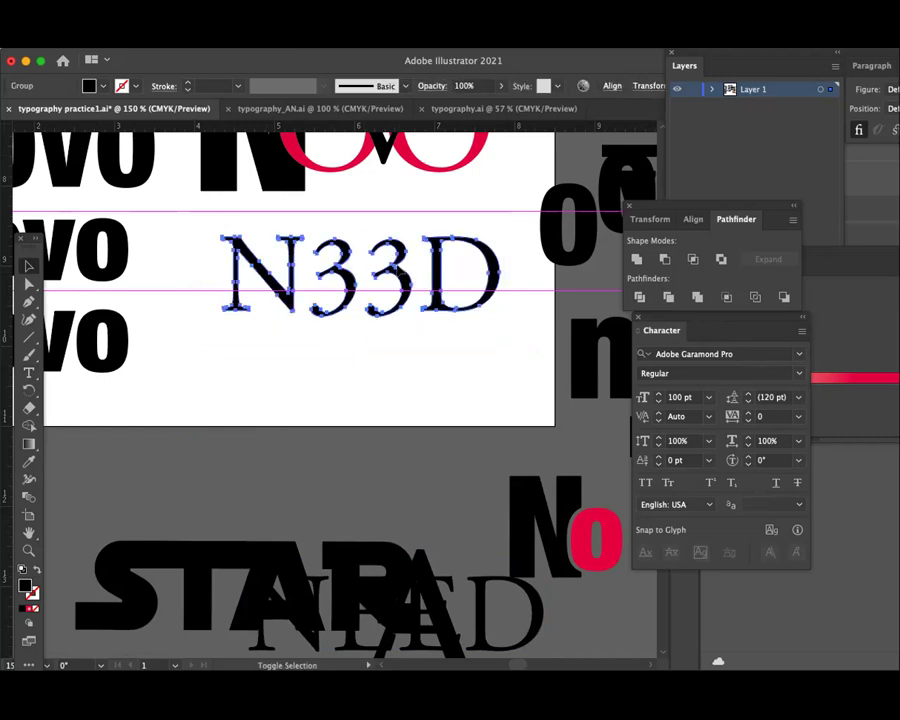
{"action": "left_click", "coordinate": [468, 348]}
{"action": "left_click", "coordinate": [288, 299]}
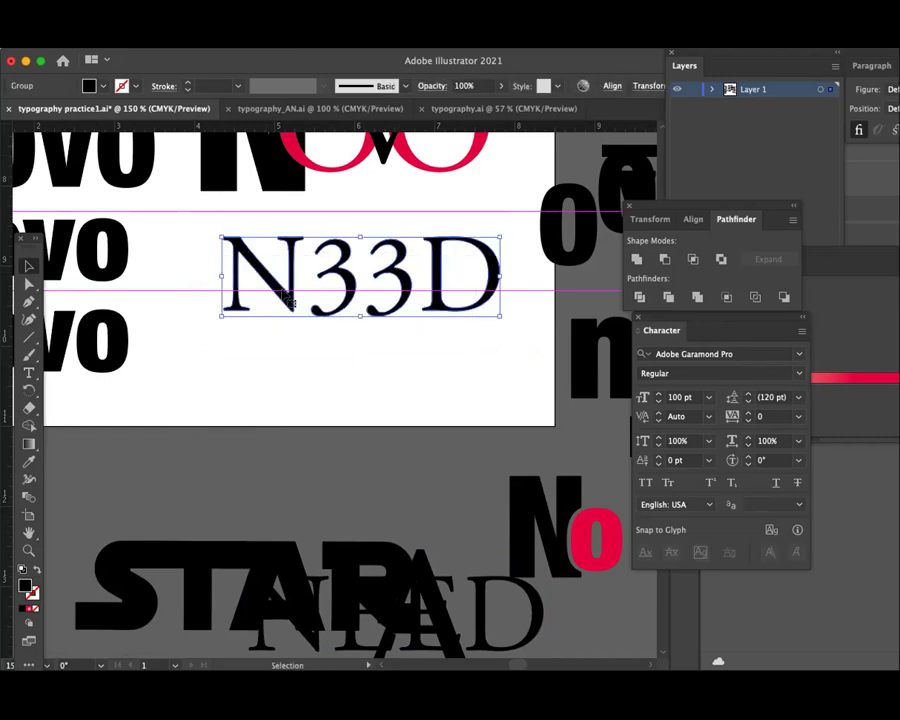
{"action": "left_click_drag", "start_coordinate": [288, 299], "coordinate": [288, 395]}
{"action": "scroll", "coordinate": [373, 386], "scroll_direction": "down", "scroll_amount": 2}
- Mirror both 3s of the copy across the vertical axis so they read as Es
{"action": "left_click", "coordinate": [375, 365]}
{"action": "left_click", "coordinate": [397, 315]}
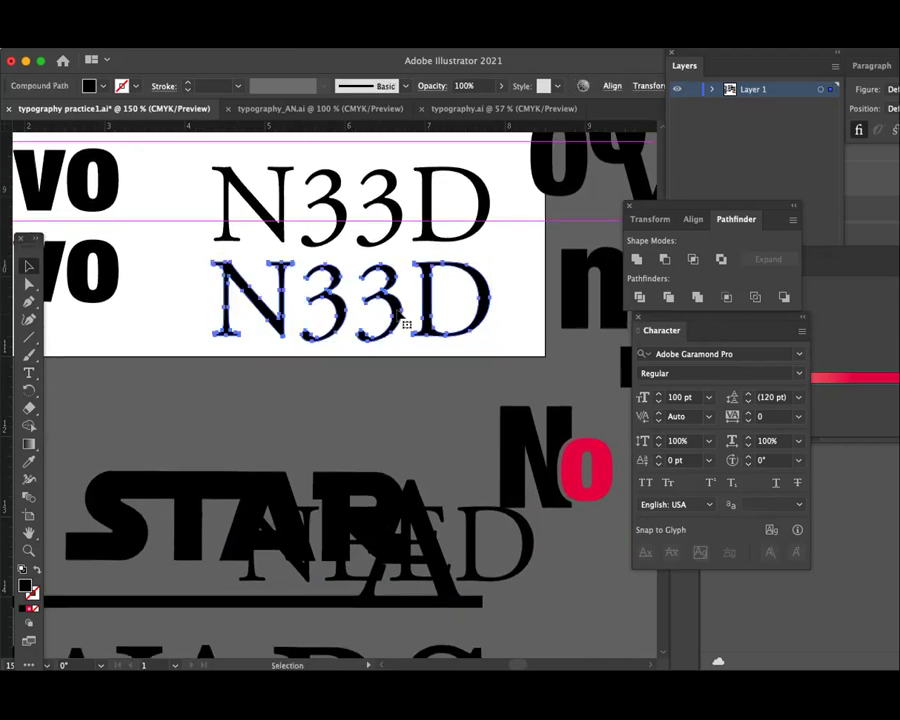
{"action": "left_click", "coordinate": [385, 397]}
{"action": "left_click", "coordinate": [340, 318]}
{"action": "left_click", "coordinate": [401, 312], "text": "shift"}
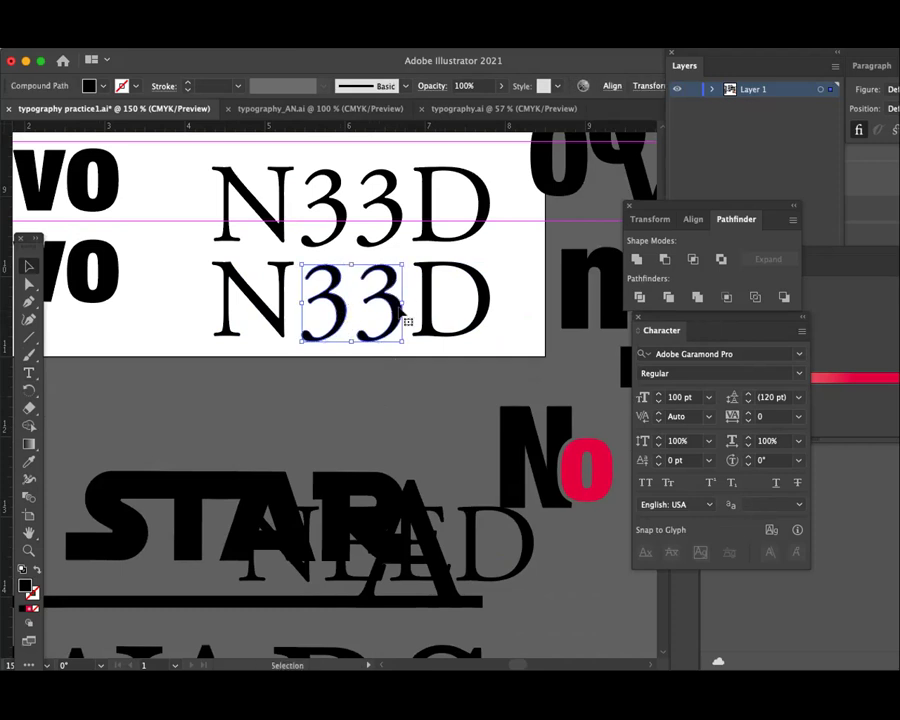
{"action": "left_click_drag", "start_coordinate": [29, 390], "coordinate": [90, 425]}
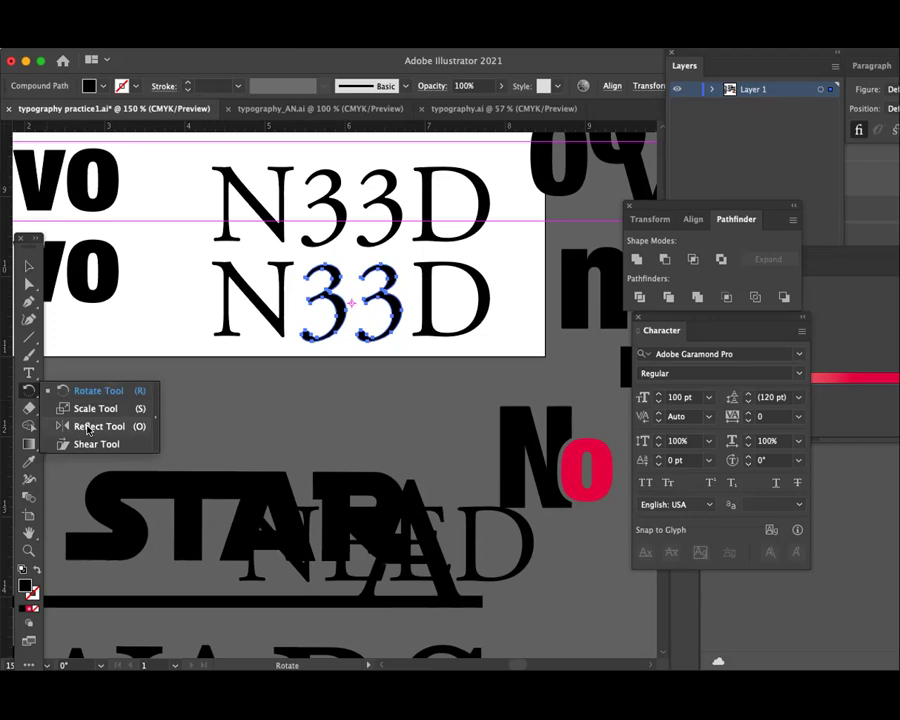
{"action": "left_click", "coordinate": [89, 428]}
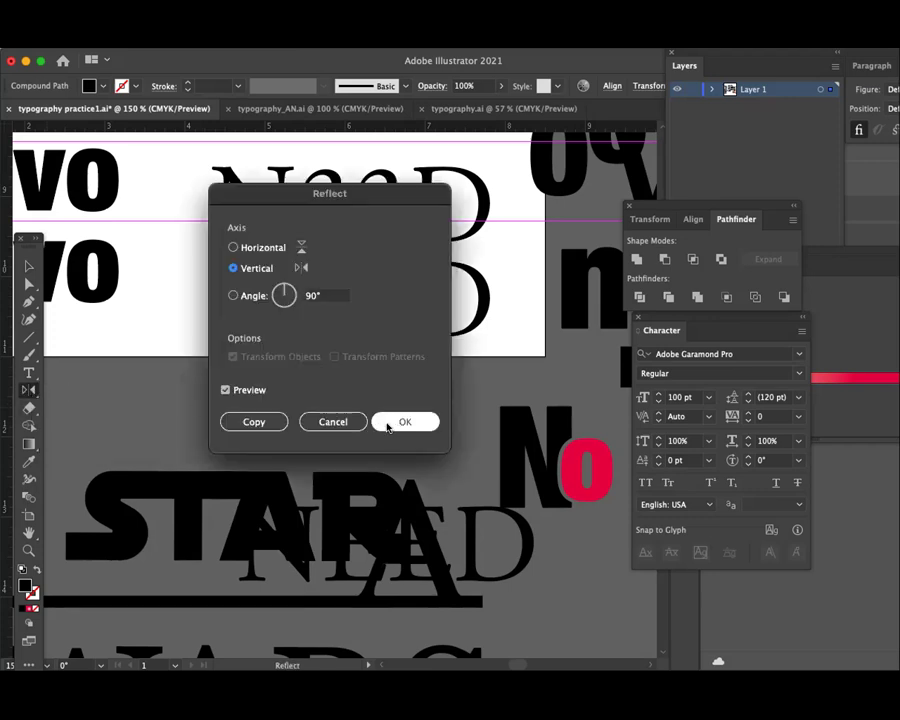
{"action": "left_click", "coordinate": [396, 424]}
- Move the original N33D group down into the grey area
{"action": "left_click", "coordinate": [29, 265]}
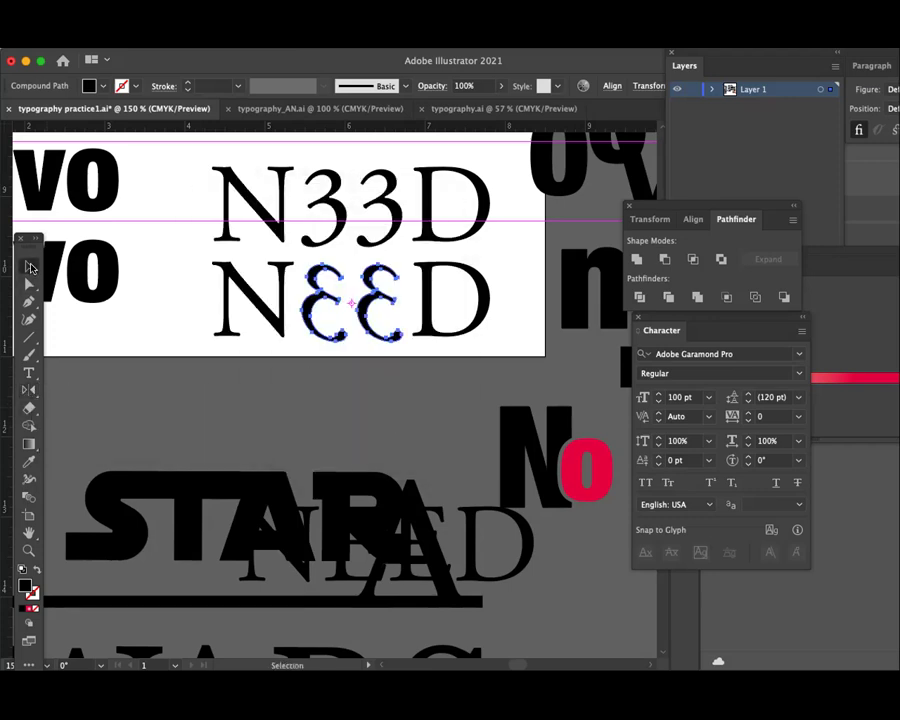
{"action": "left_click", "coordinate": [510, 243]}
{"action": "left_click", "coordinate": [280, 226]}
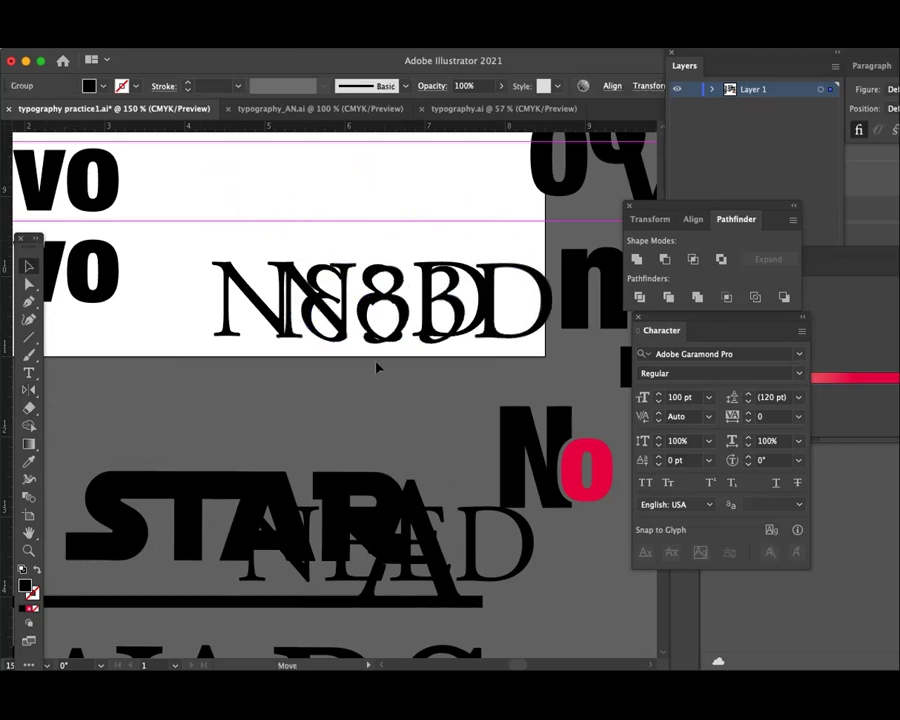
{"action": "left_click_drag", "start_coordinate": [280, 226], "coordinate": [468, 516]}
- Move the backwards-3 NEED word up to the top of the artboard
{"action": "left_click", "coordinate": [216, 303]}
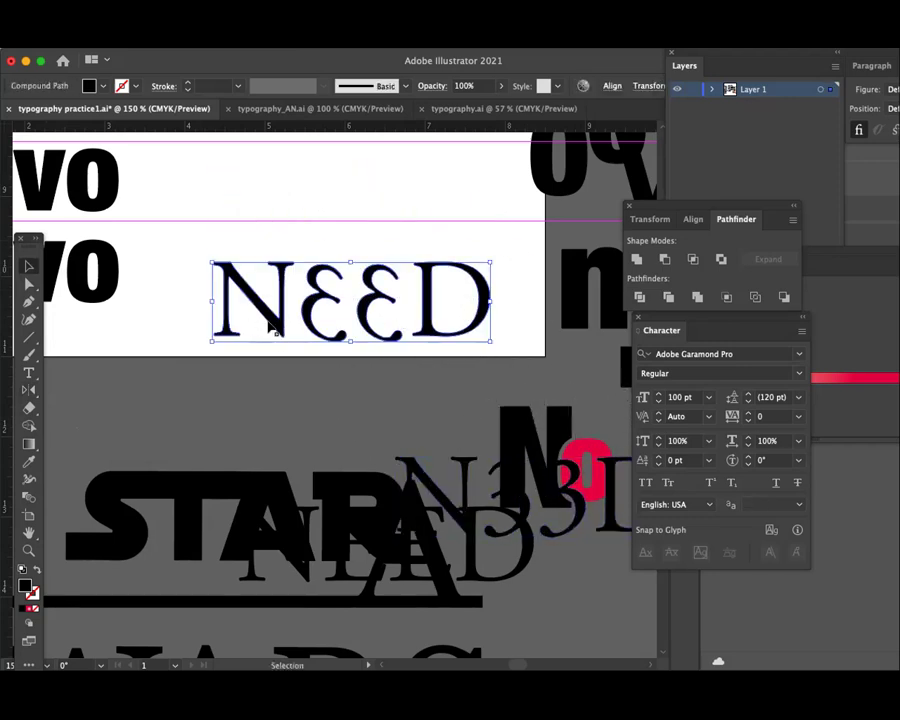
{"action": "left_click_drag", "start_coordinate": [272, 322], "coordinate": [266, 236]}
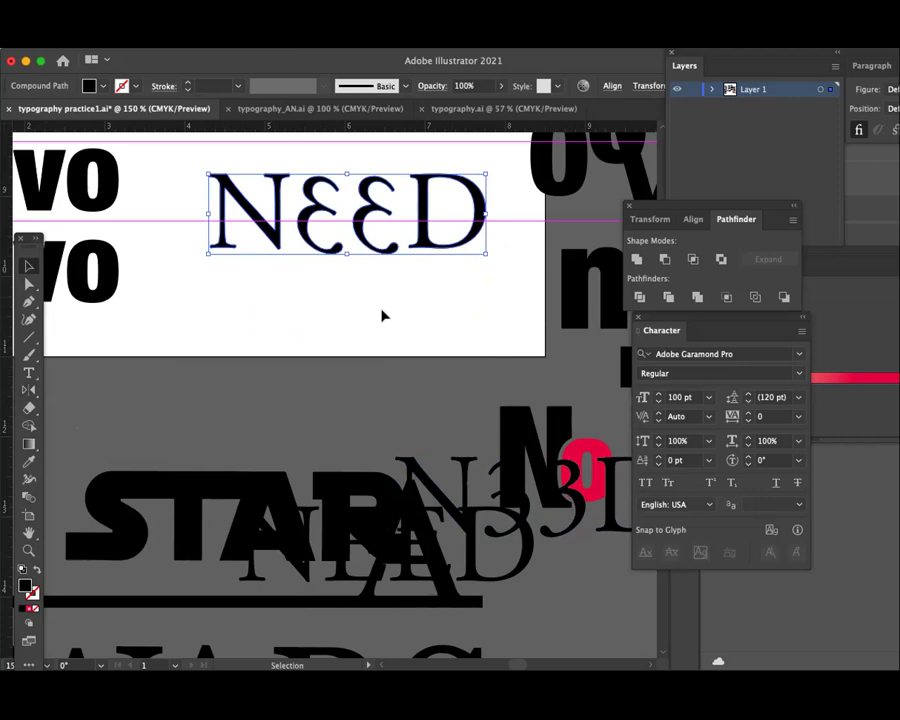
{"action": "left_click", "coordinate": [350, 290]}
{"action": "left_click", "coordinate": [317, 255]}
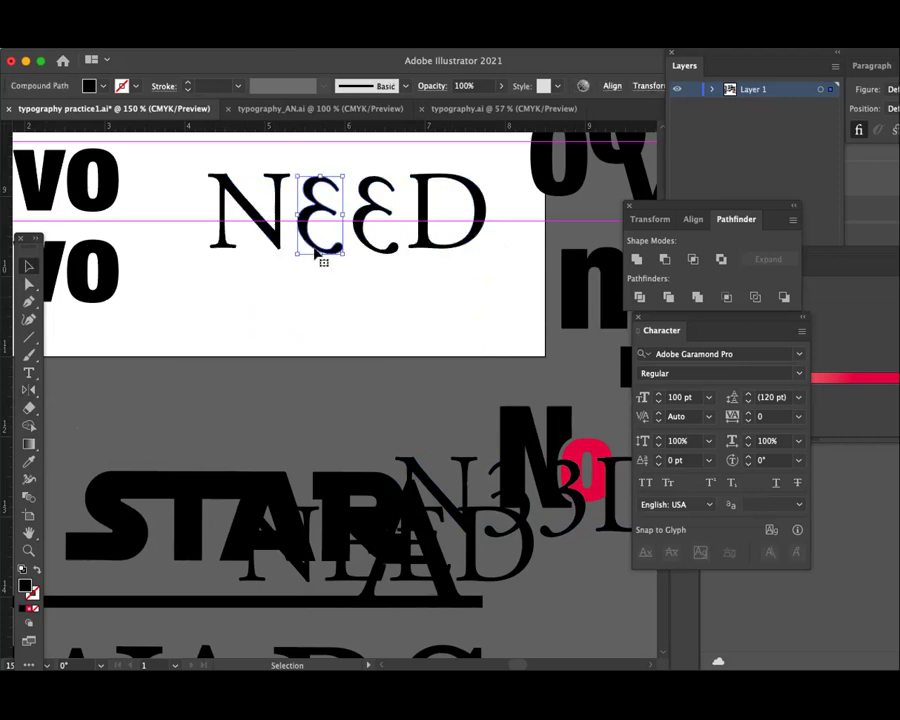
{"action": "left_click_drag", "start_coordinate": [490, 302], "coordinate": [204, 211]}
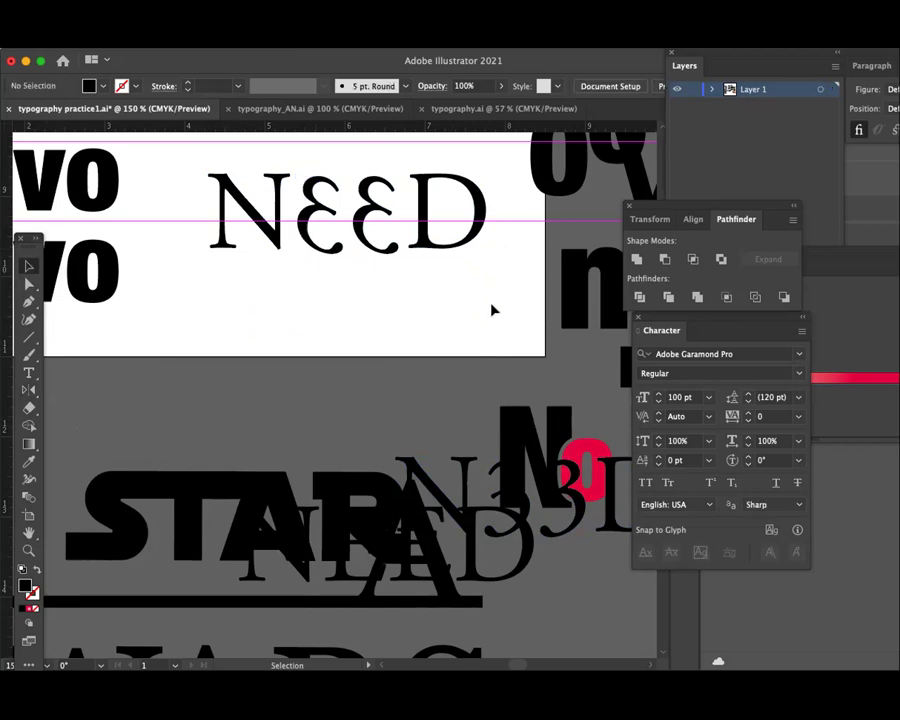
{"action": "left_click", "coordinate": [348, 260]}
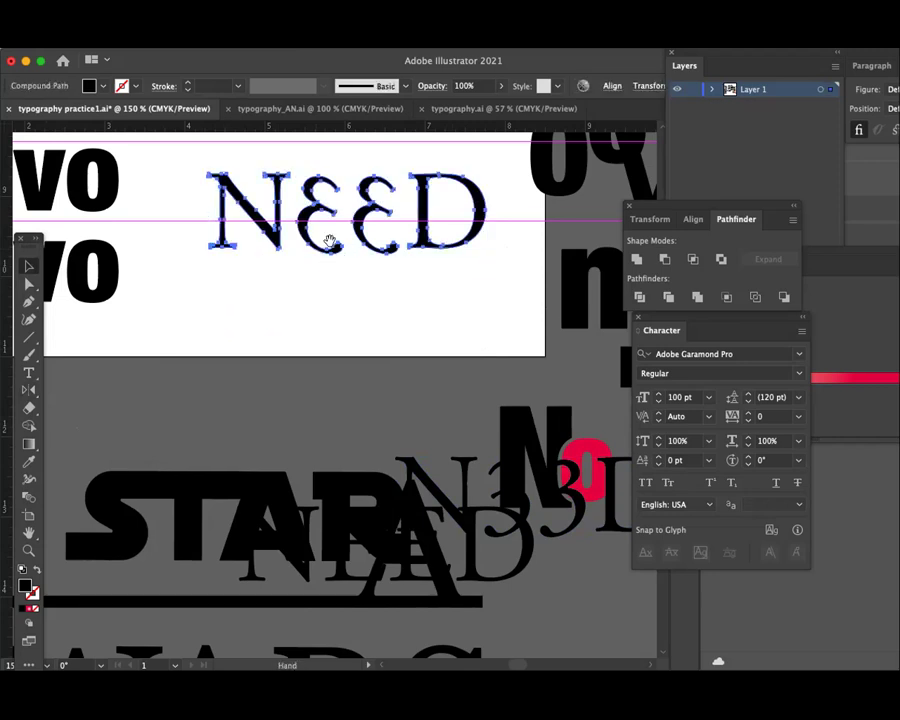
- Enlarge the N of the backwards-3 NEED
{"action": "scroll", "coordinate": [357, 403], "scroll_direction": "up", "scroll_amount": 3}
{"action": "left_click", "coordinate": [380, 350]}
{"action": "left_click", "coordinate": [350, 375]}
{"action": "left_click", "coordinate": [270, 342]}
{"action": "mouse_move", "coordinate": [277, 346]}
{"action": "left_mouse_down"}
{"action": "mouse_move", "coordinate": [295, 365]}
{"action": "mouse_move", "coordinate": [302, 339]}
{"action": "left_mouse_up"}
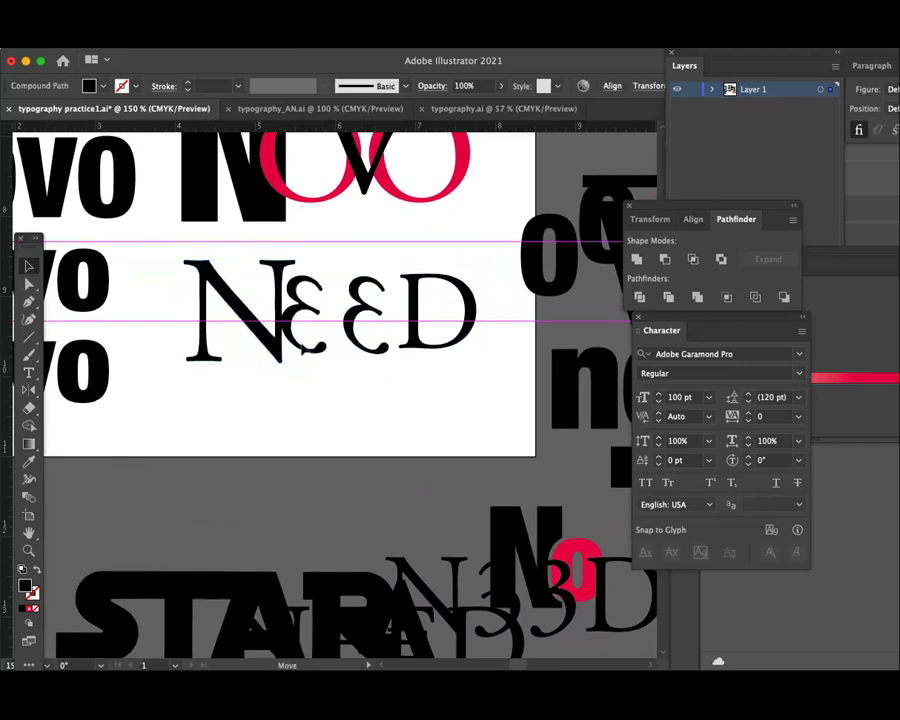
- Slide the second 3 over the first and pull the D in tight against them
{"action": "left_click", "coordinate": [366, 345]}
{"action": "mouse_move", "coordinate": [366, 345]}
{"action": "left_mouse_down"}
{"action": "mouse_move", "coordinate": [345, 348]}
{"action": "mouse_move", "coordinate": [377, 375]}
{"action": "left_mouse_up"}
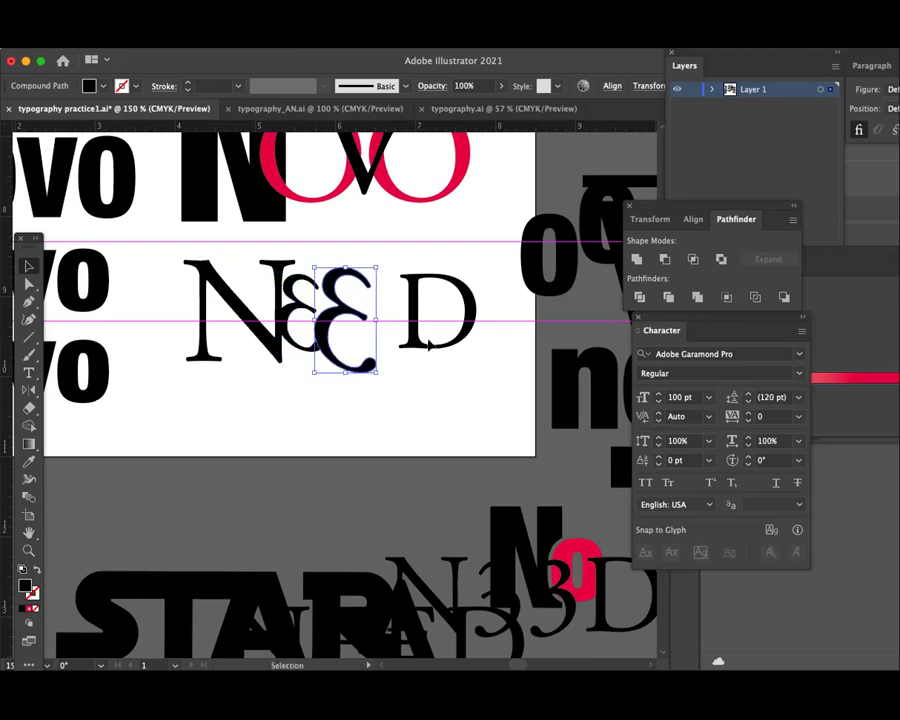
{"action": "mouse_move", "coordinate": [426, 337]}
{"action": "left_mouse_down"}
{"action": "mouse_move", "coordinate": [397, 348]}
{"action": "mouse_move", "coordinate": [395, 362]}
{"action": "left_mouse_up"}
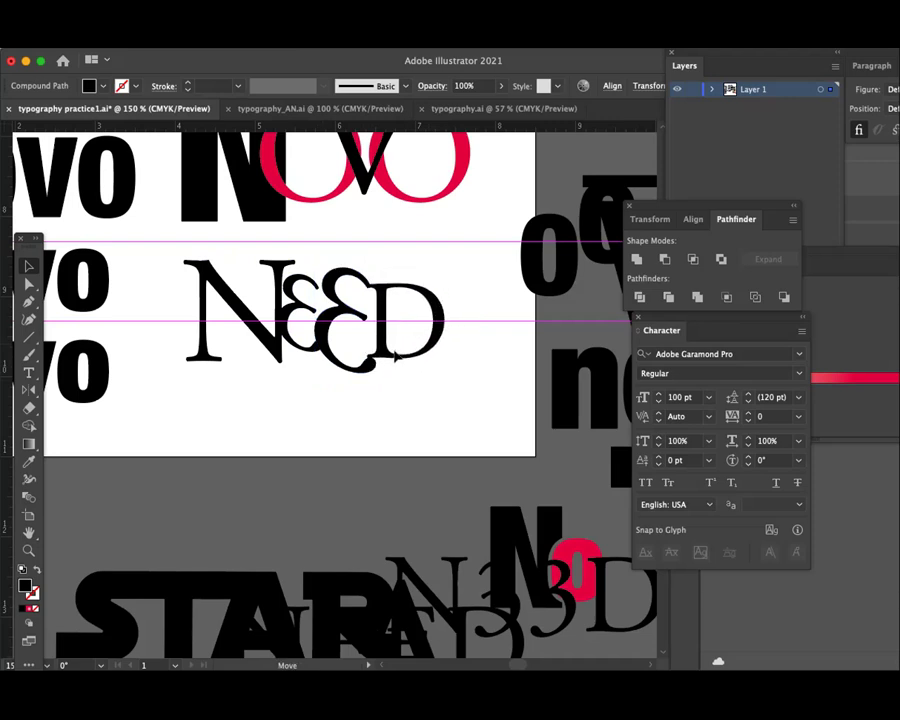
{"action": "left_click", "coordinate": [437, 418]}
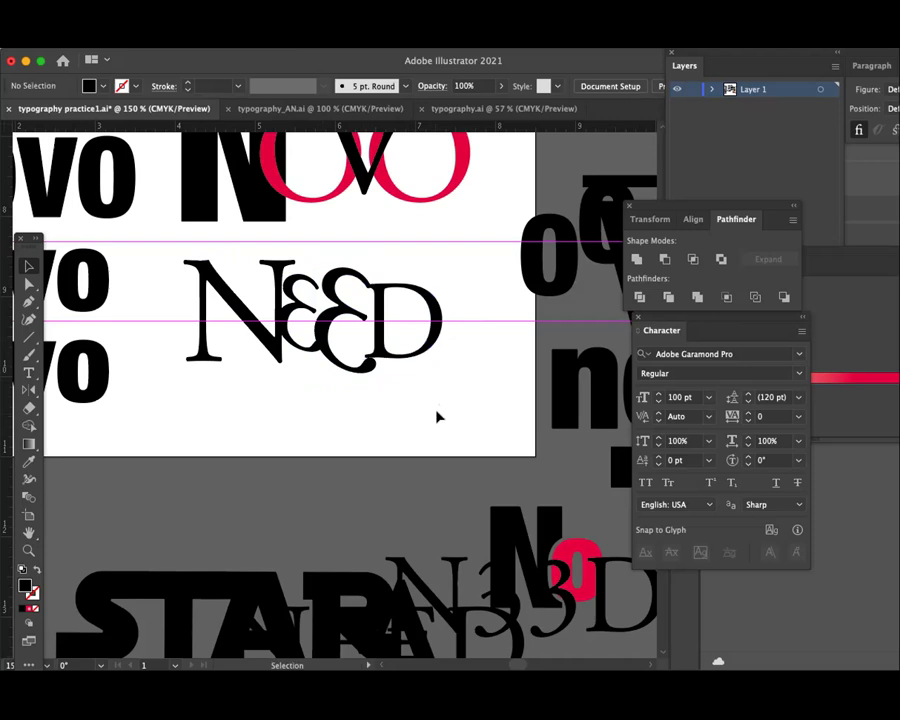
{"action": "left_click_drag", "start_coordinate": [437, 418], "coordinate": [245, 315]}
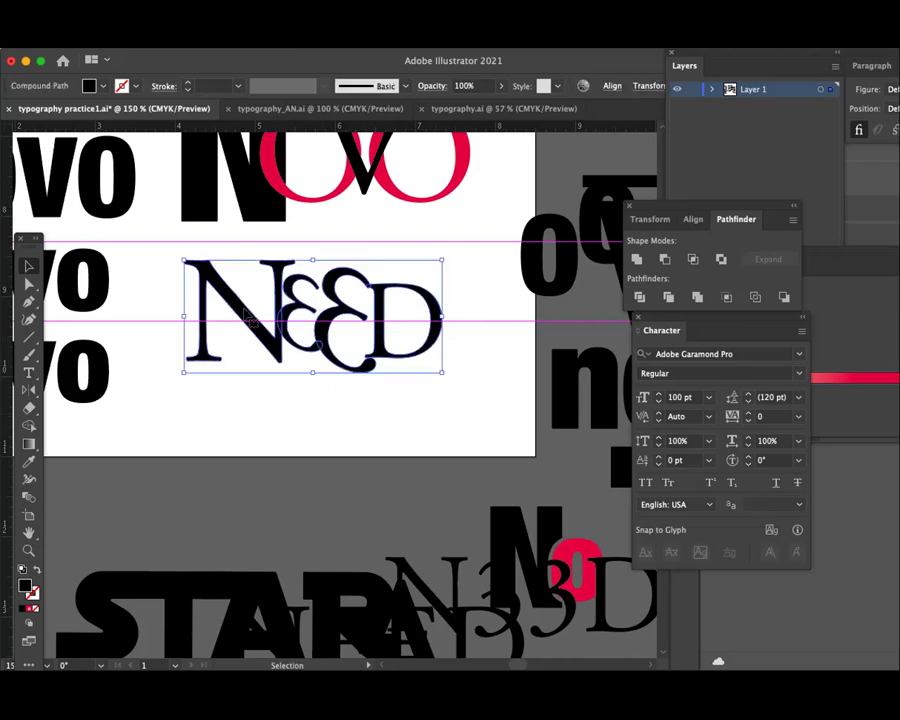
{"action": "left_click", "coordinate": [29, 389]}
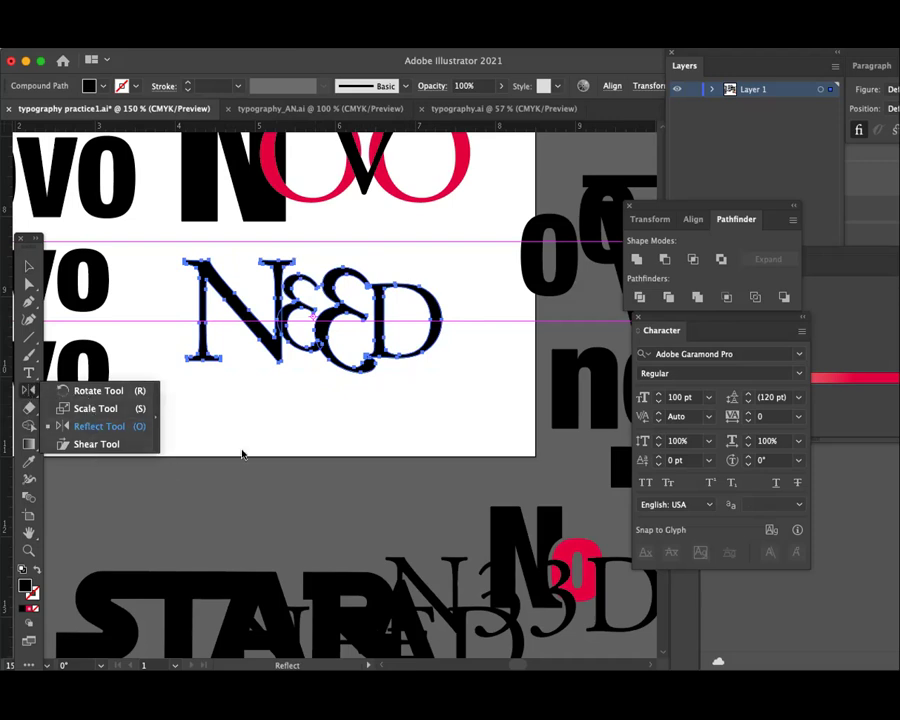
- Try reflecting the D across the vertical axis, then undo it
{"action": "left_click", "coordinate": [196, 455]}
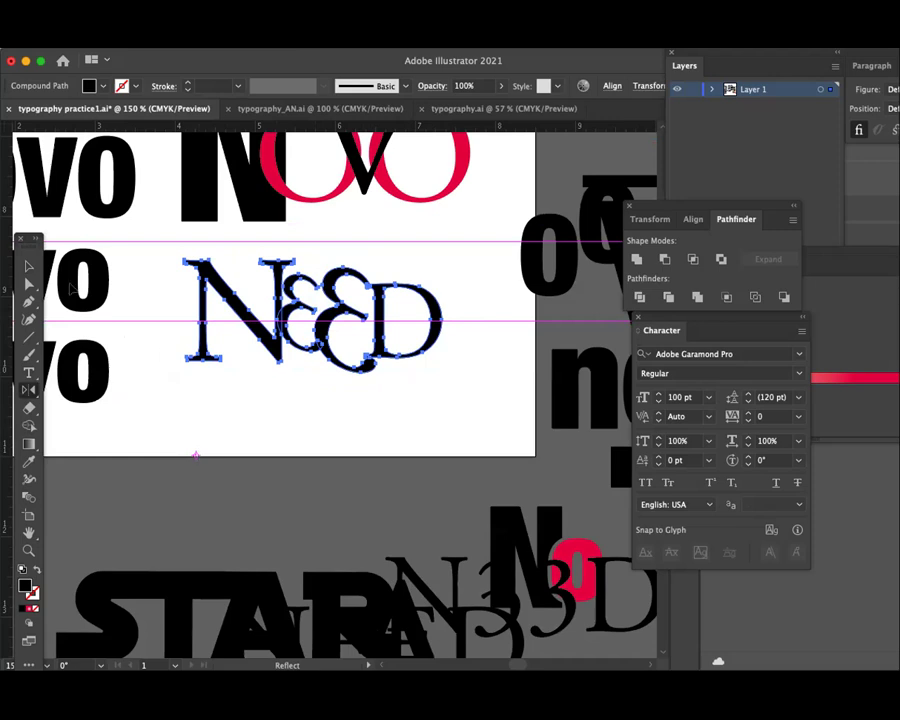
{"action": "key", "text": "v"}
{"action": "left_click", "coordinate": [422, 363]}
{"action": "left_click", "coordinate": [412, 352]}
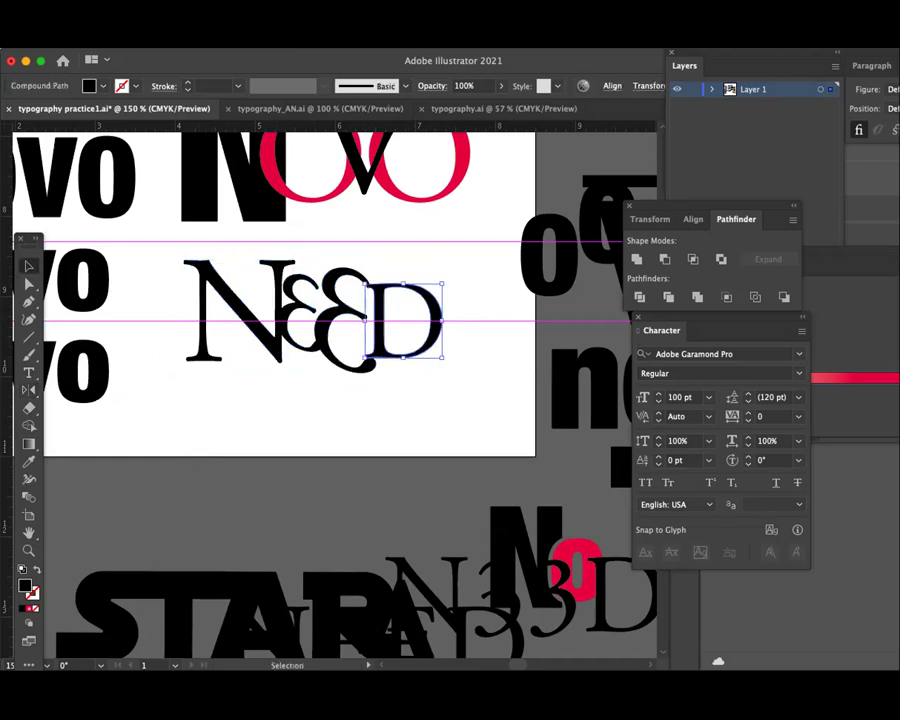
{"action": "left_click", "coordinate": [28, 392]}
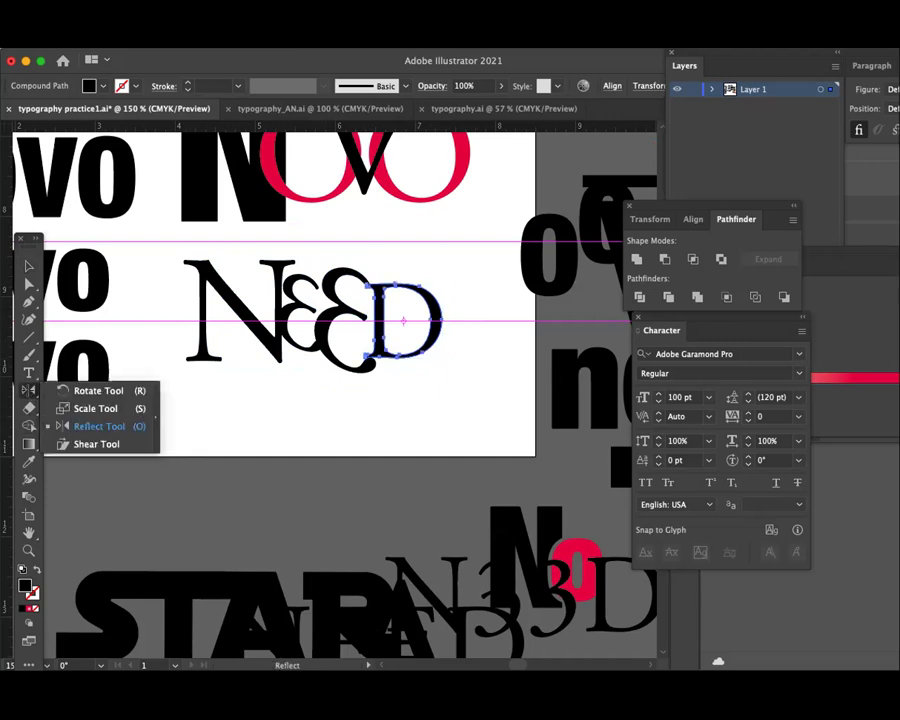
{"action": "left_click_drag", "start_coordinate": [50, 413], "coordinate": [35, 395]}
{"action": "double_click", "coordinate": [29, 390]}
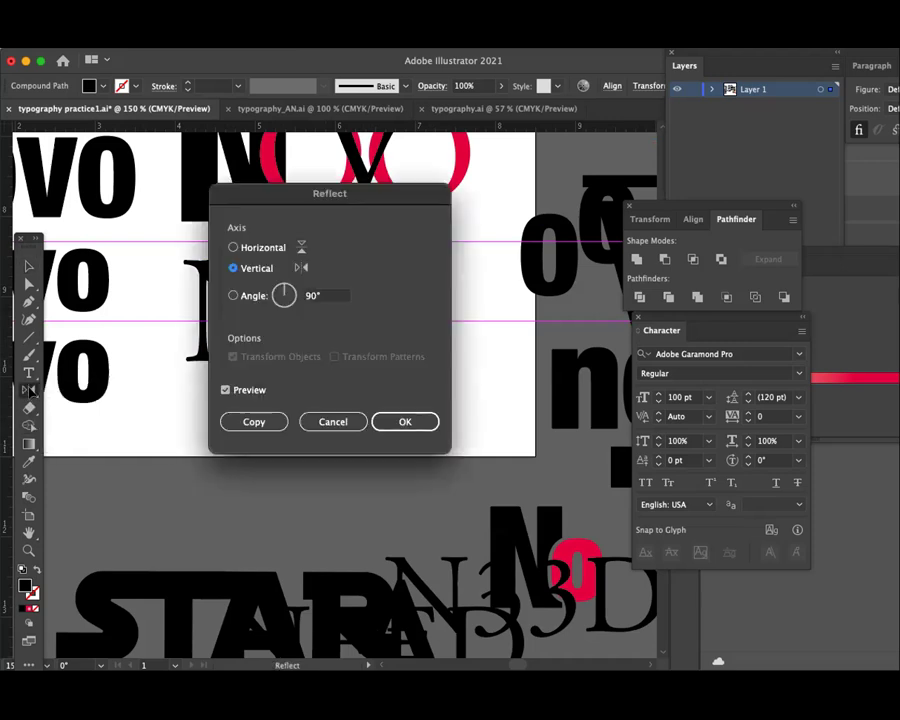
{"action": "left_click", "coordinate": [410, 419]}
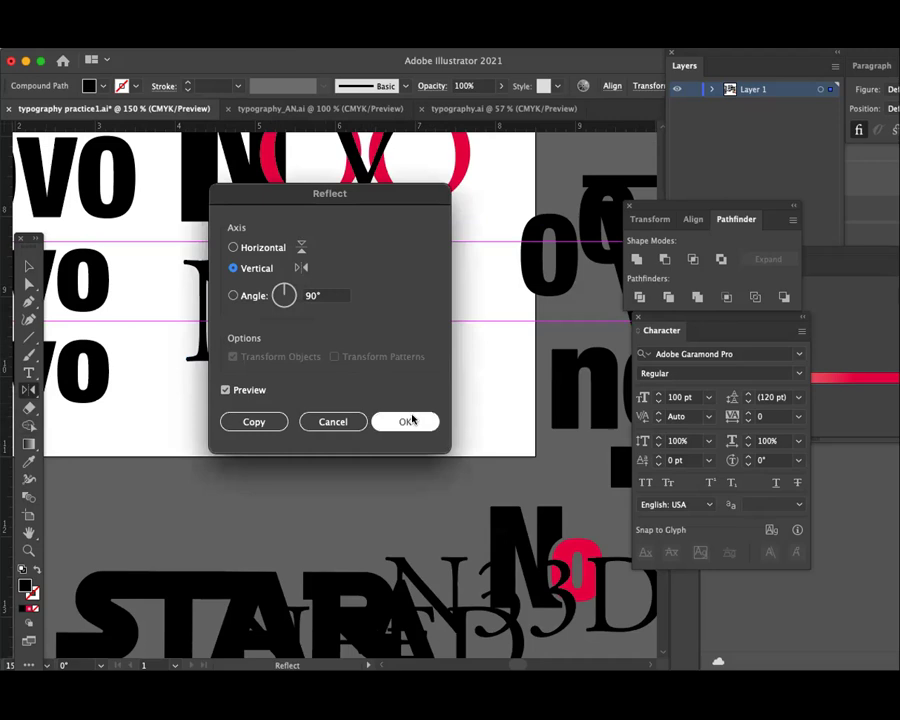
{"action": "left_click", "coordinate": [409, 424]}
{"action": "key", "text": "v"}
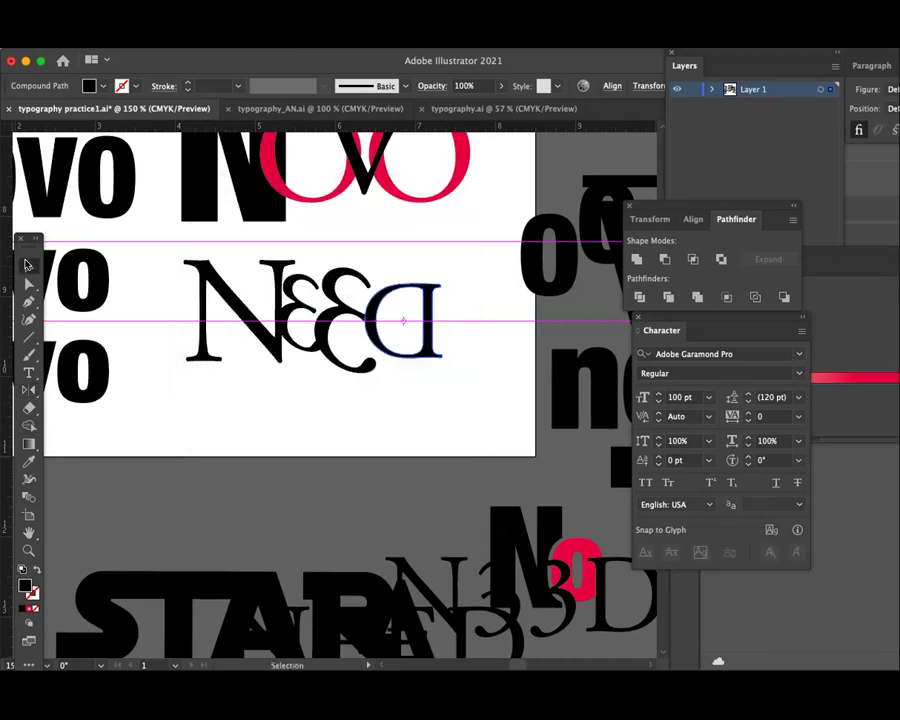
{"action": "left_click", "coordinate": [366, 401]}
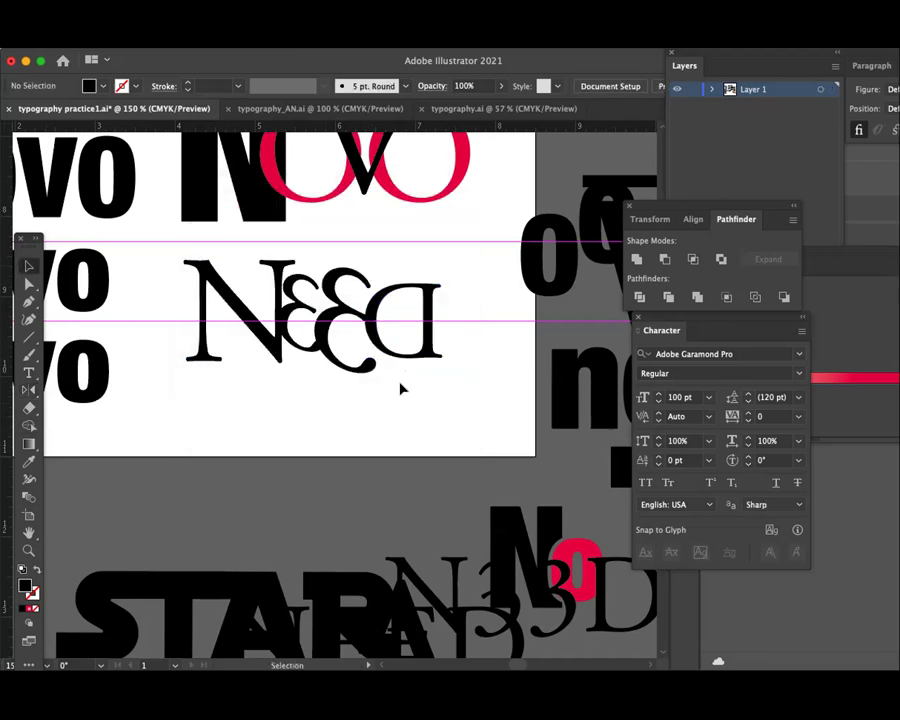
{"action": "key", "text": "ctrl+z"}
- Place an upright copy of the D below and right of the word
{"action": "left_click", "coordinate": [165, 322]}
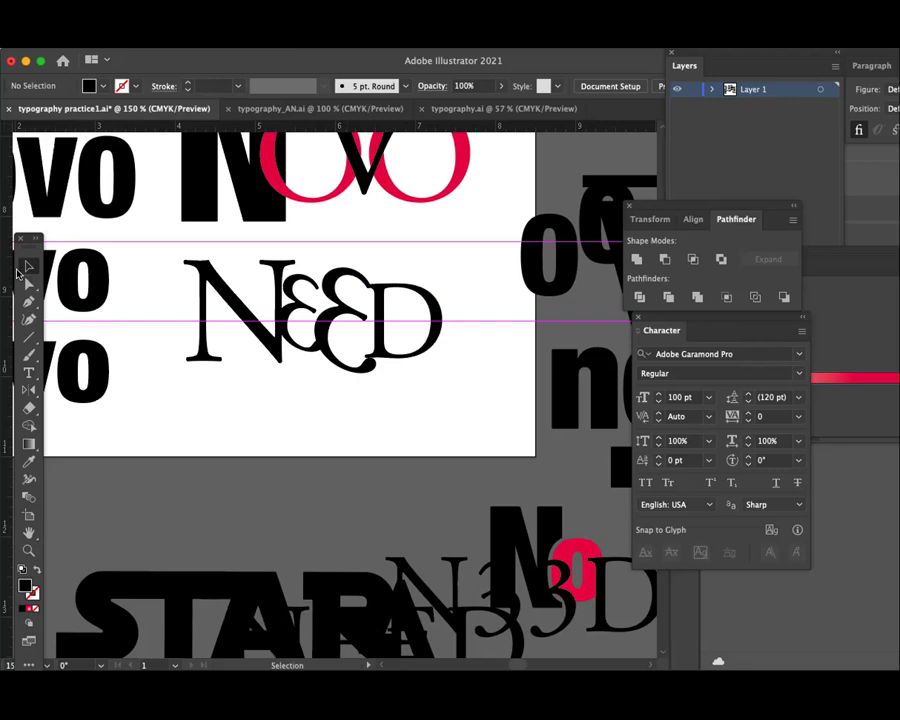
{"action": "scroll", "coordinate": [327, 374], "scroll_direction": "right", "scroll_amount": 3}
{"action": "left_click_drag", "start_coordinate": [308, 350], "coordinate": [378, 446]}
{"action": "mouse_move", "coordinate": [414, 402]}
{"action": "left_mouse_down"}
{"action": "mouse_move", "coordinate": [237, 403]}
{"action": "mouse_move", "coordinate": [265, 406]}
{"action": "left_mouse_up"}
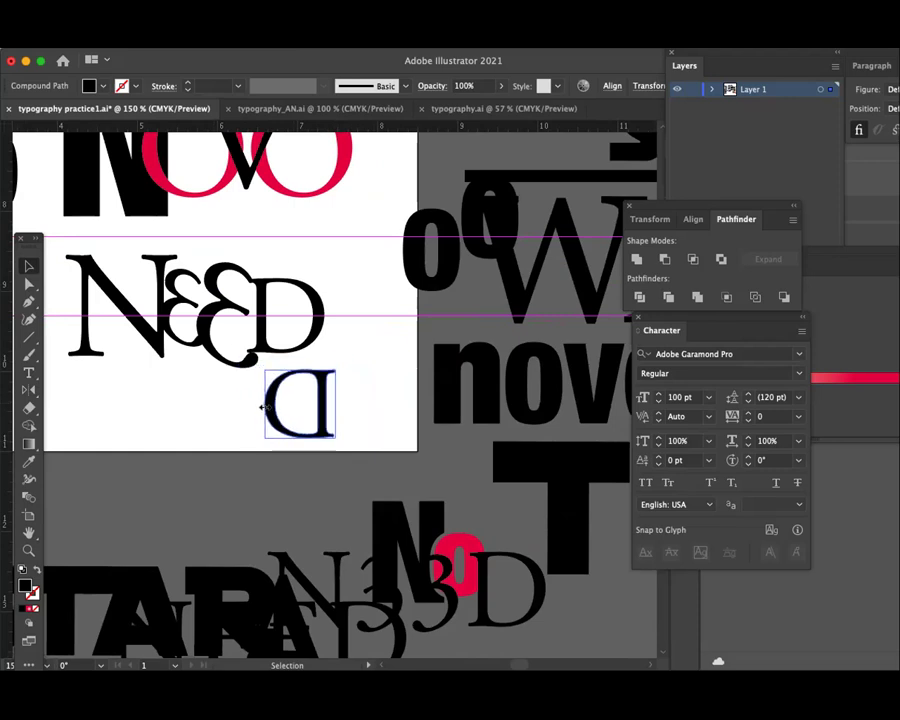
{"action": "key", "text": "a"}
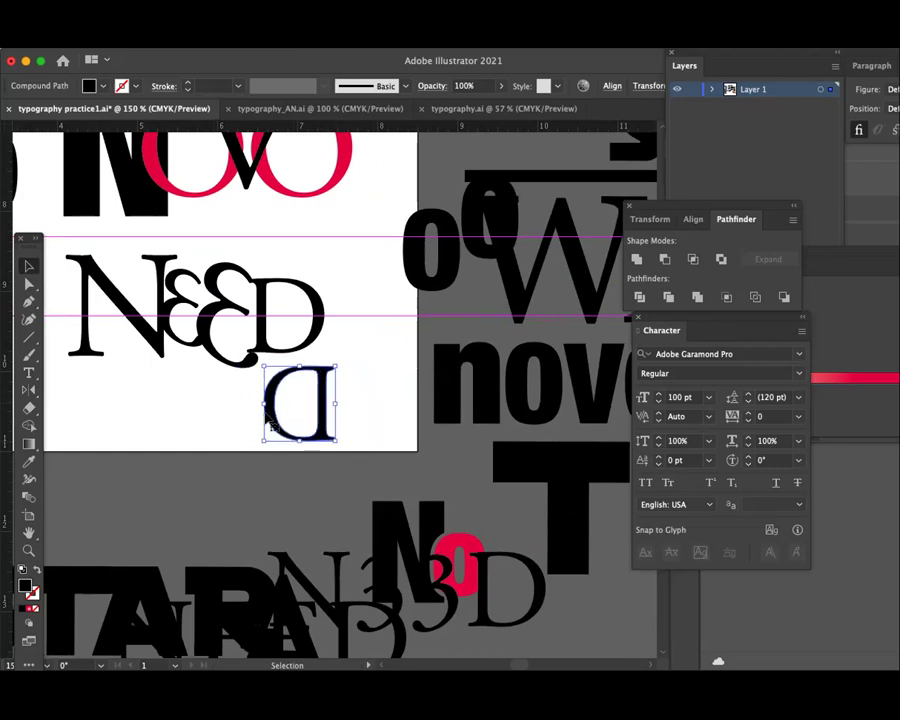
{"action": "key", "text": "ctrl+z"}
{"action": "key", "text": "v"}
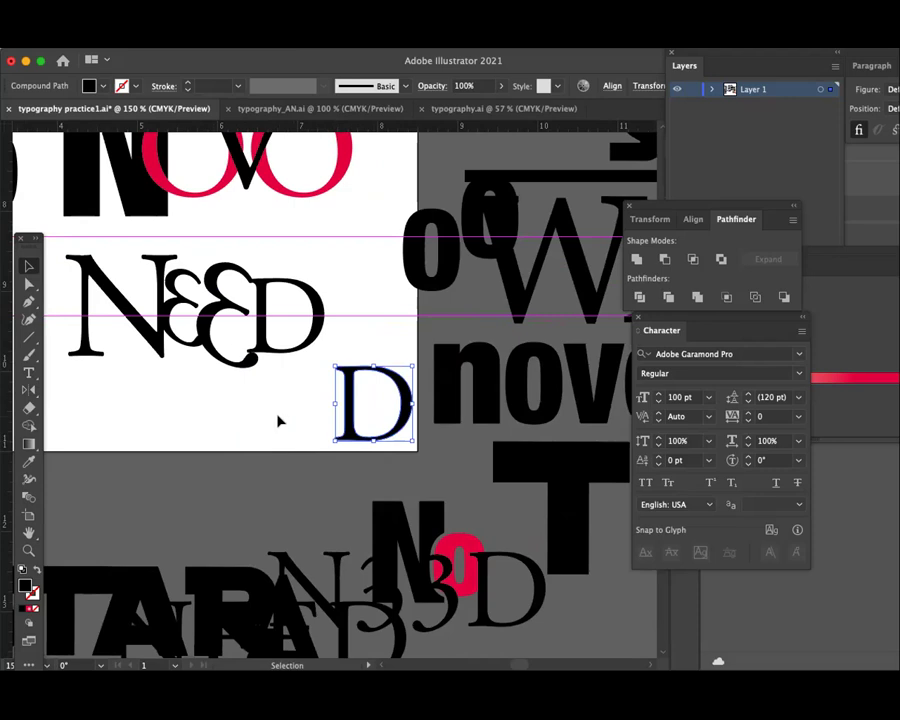
{"action": "left_click", "coordinate": [278, 422]}
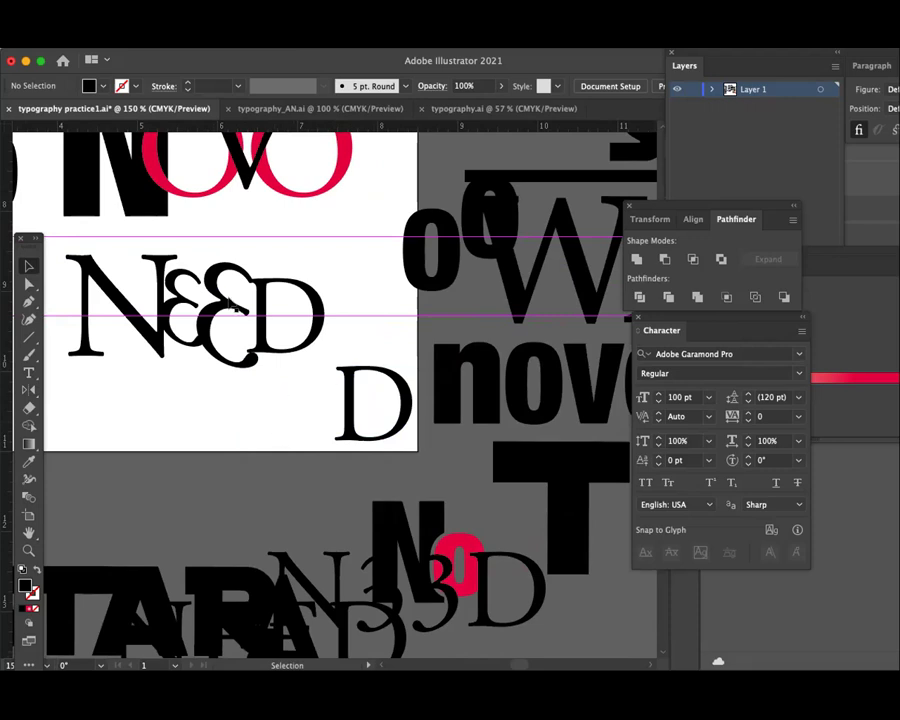
{"action": "left_click", "coordinate": [290, 38]}
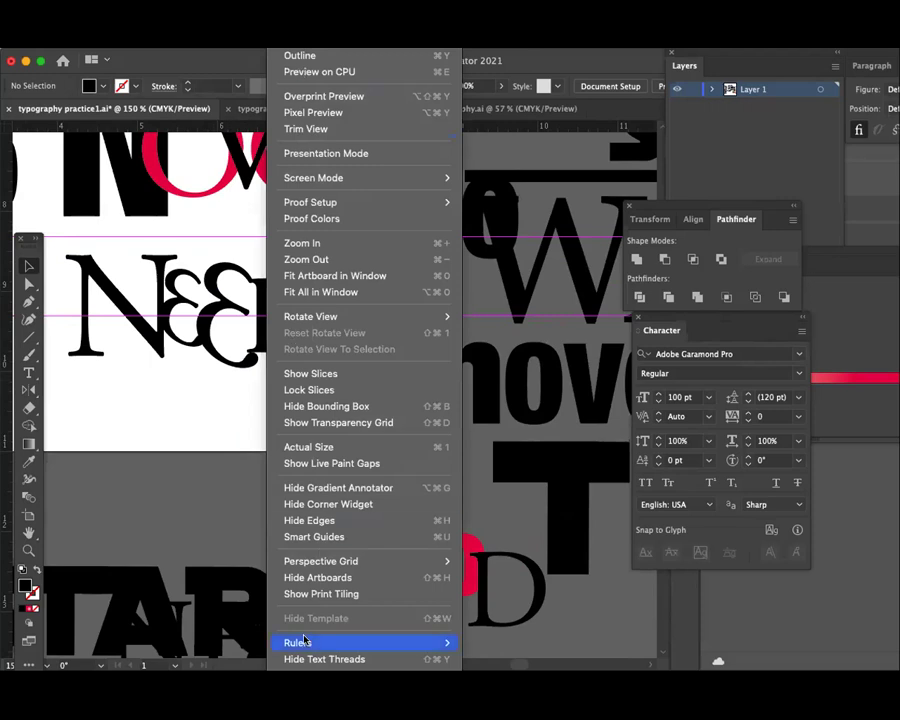
{"action": "mouse_move", "coordinate": [320, 515]}
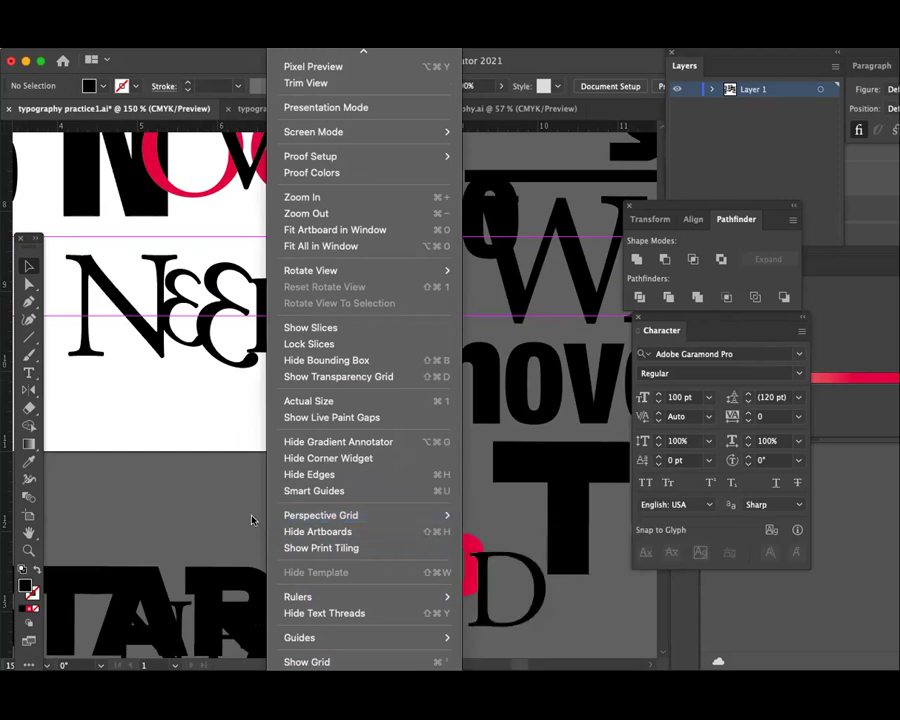
- Centre the view on Novo and NEED and move the copied D aside
{"action": "left_click", "coordinate": [220, 484]}
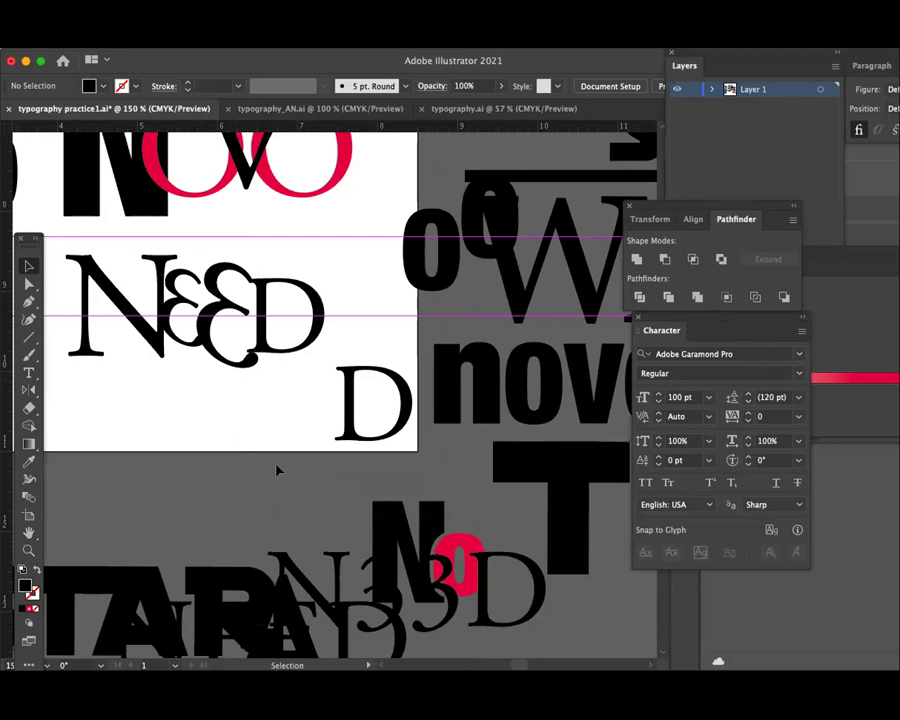
{"action": "mouse_move", "coordinate": [352, 418]}
{"action": "left_mouse_down"}
{"action": "mouse_move", "coordinate": [505, 450]}
{"action": "mouse_move", "coordinate": [60, 520]}
{"action": "left_mouse_up"}
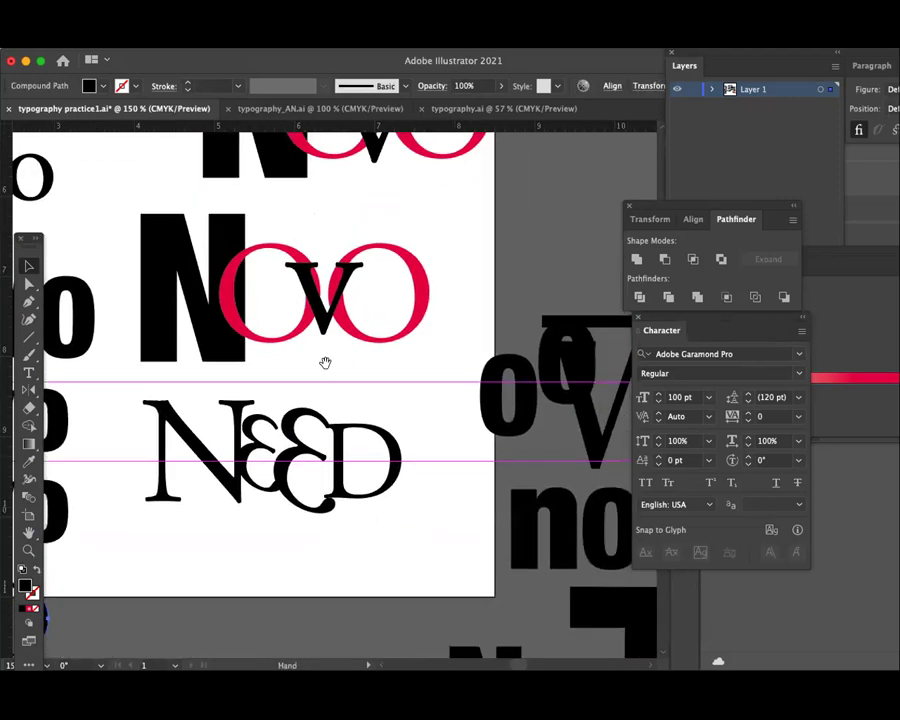
{"action": "left_click_drag", "start_coordinate": [385, 273], "coordinate": [313, 376]}
{"action": "left_click", "coordinate": [313, 376]}
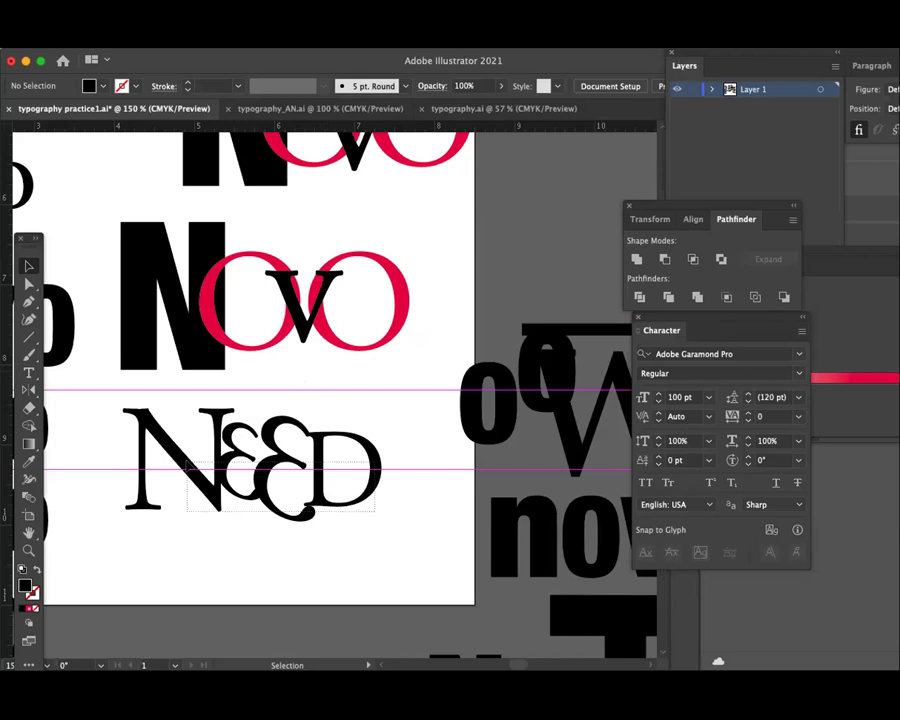
{"action": "left_click", "coordinate": [305, 510]}
{"action": "scroll", "coordinate": [253, 514], "scroll_direction": "down", "scroll_amount": 2}
{"action": "scroll", "coordinate": [253, 514], "scroll_direction": "left", "scroll_amount": 2}
- Fill the N of NEED with red
{"action": "left_click", "coordinate": [298, 512]}
{"action": "left_click", "coordinate": [195, 430]}
{"action": "double_click", "coordinate": [24, 586]}
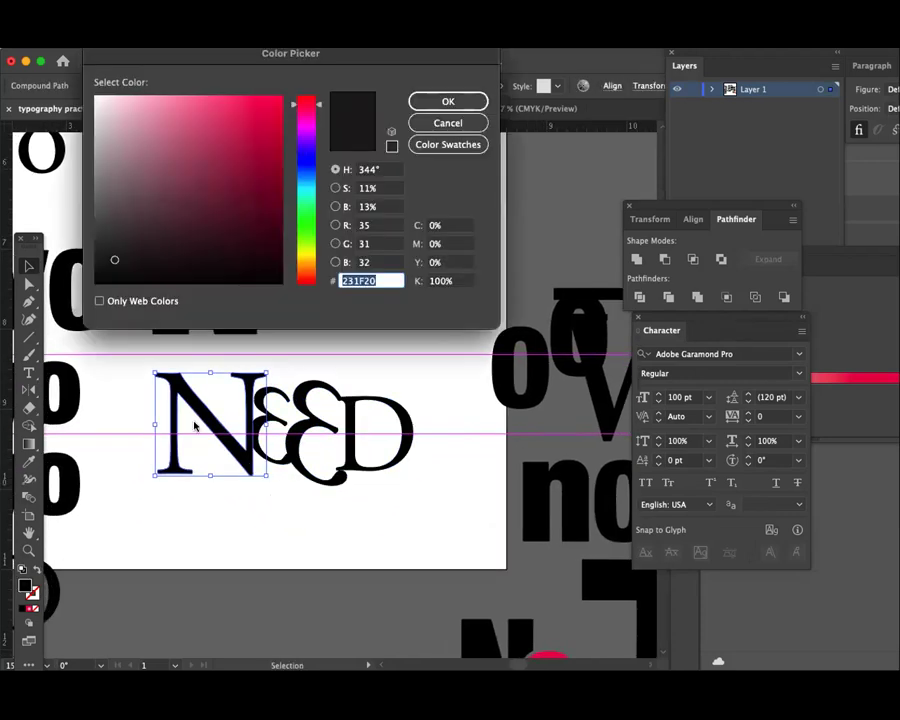
{"action": "left_click", "coordinate": [275, 107]}
{"action": "left_click", "coordinate": [452, 102]}
{"action": "left_click", "coordinate": [277, 563]}
- Fill the two middle glyphs blue and yellow F4F408
{"action": "left_click", "coordinate": [258, 445]}
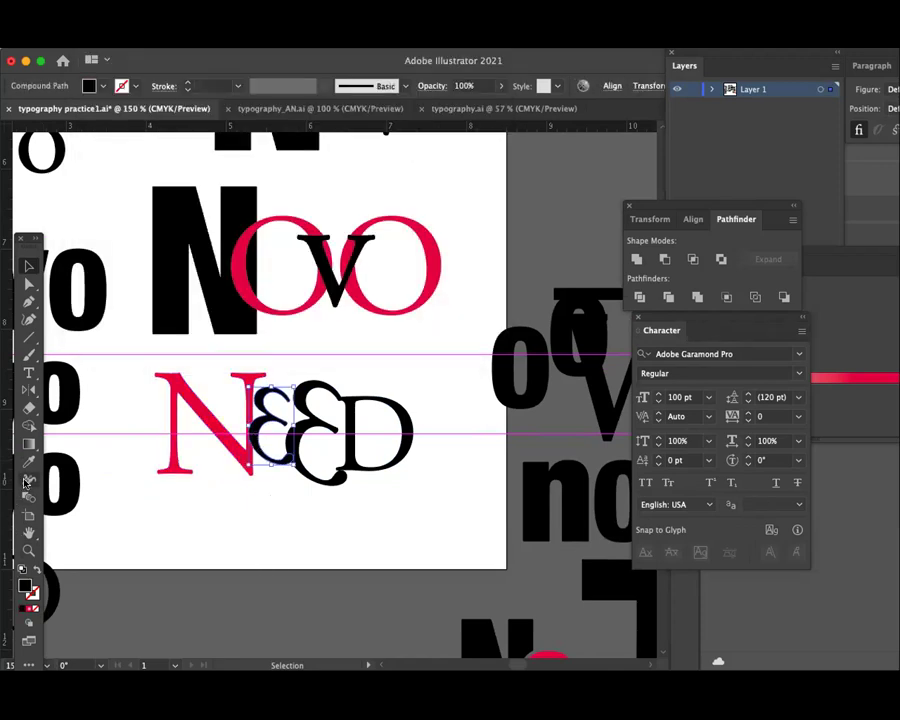
{"action": "double_click", "coordinate": [24, 586]}
{"action": "left_click", "coordinate": [306, 152]}
{"action": "left_click", "coordinate": [270, 112]}
{"action": "left_click", "coordinate": [440, 102]}
{"action": "left_click", "coordinate": [312, 534]}
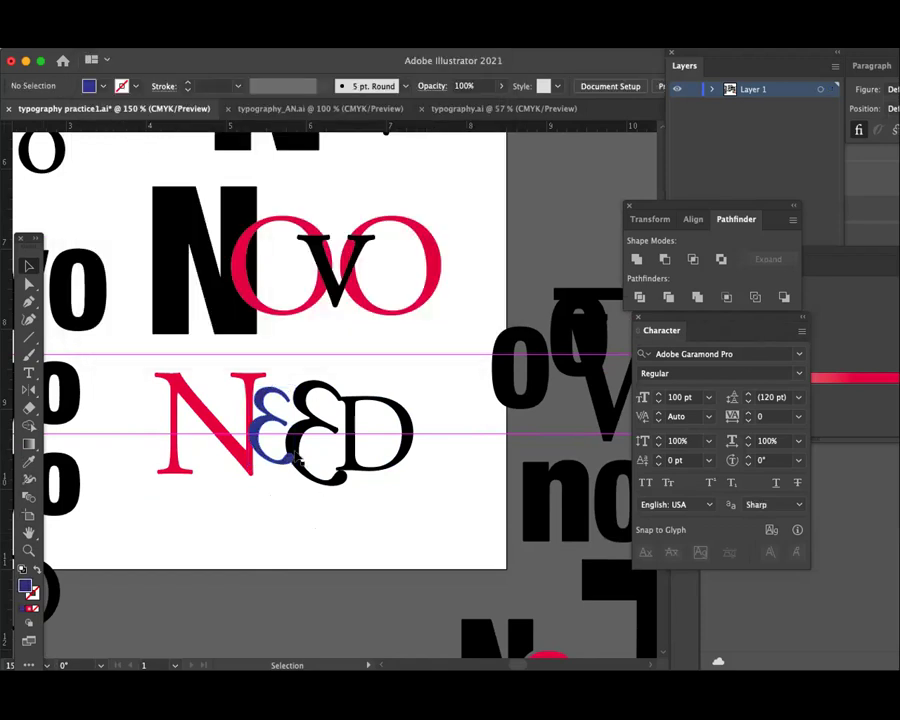
{"action": "left_click", "coordinate": [305, 455]}
{"action": "double_click", "coordinate": [25, 585]}
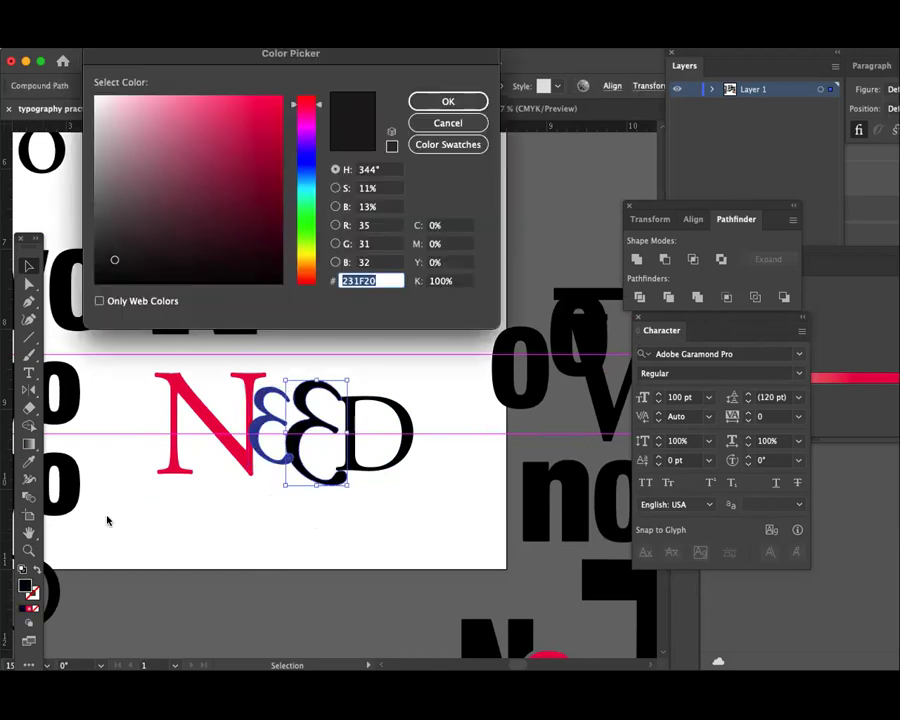
{"action": "left_click", "coordinate": [306, 253]}
{"action": "left_click", "coordinate": [275, 103]}
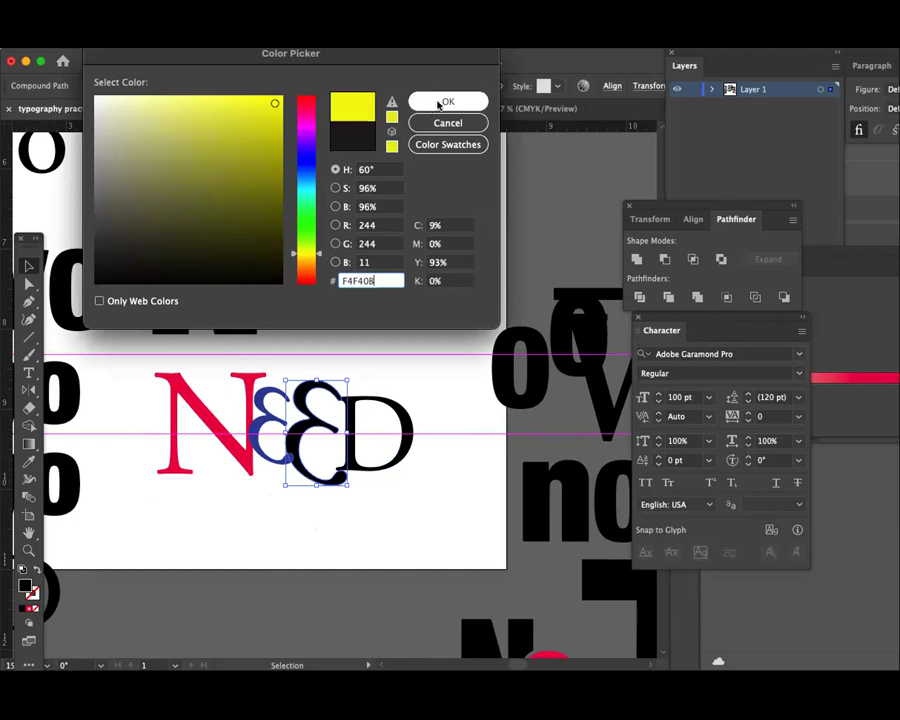
{"action": "left_click", "coordinate": [438, 100]}
- Fill the D with green 33C909
{"action": "left_click", "coordinate": [404, 482]}
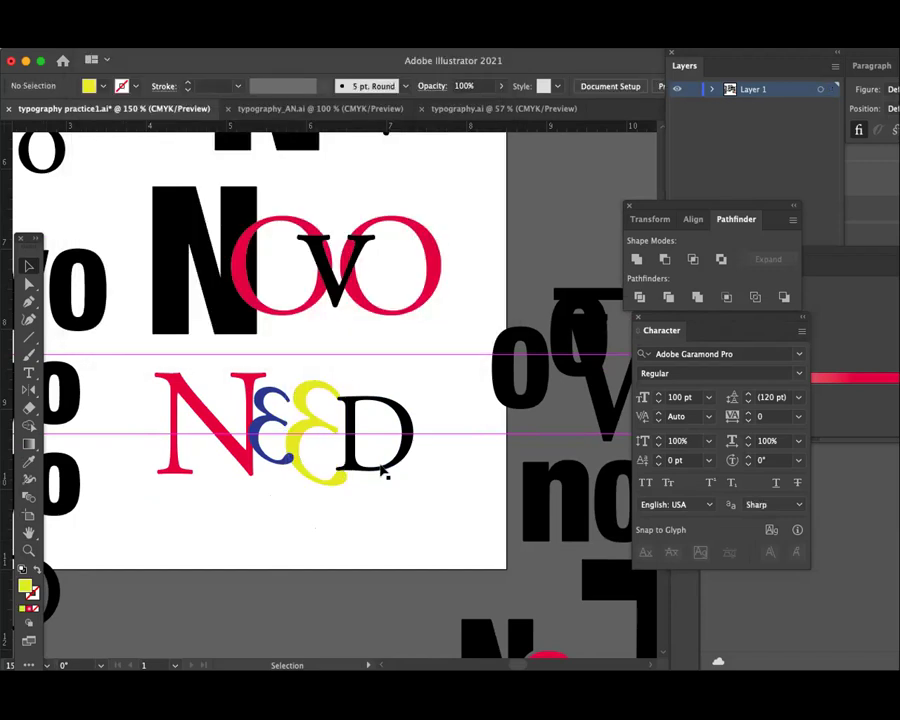
{"action": "double_click", "coordinate": [24, 586]}
{"action": "left_click_drag", "start_coordinate": [319, 191], "coordinate": [306, 224]}
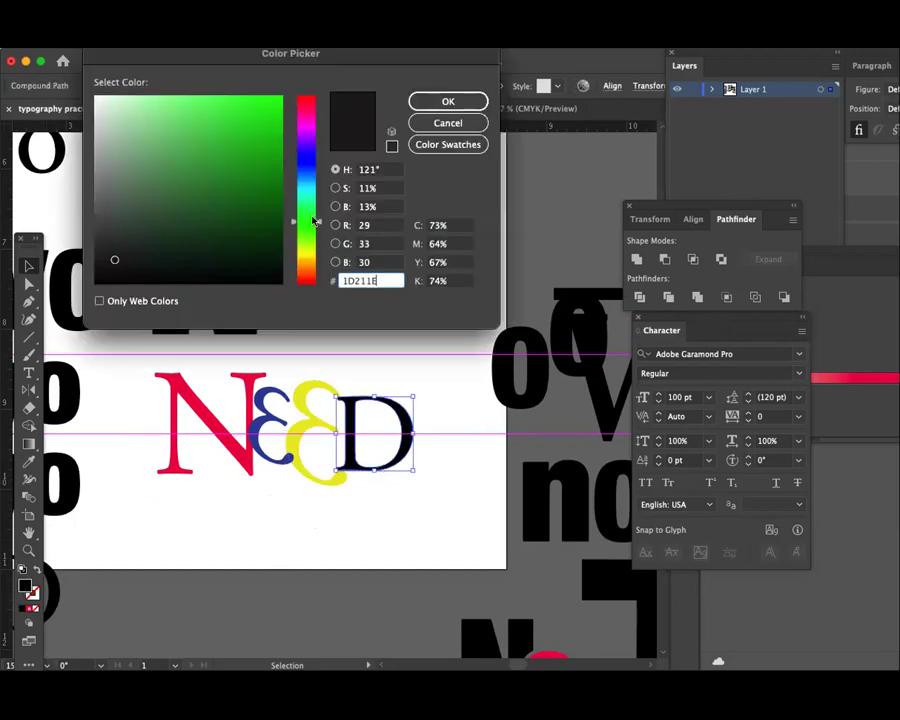
{"action": "left_click", "coordinate": [275, 134]}
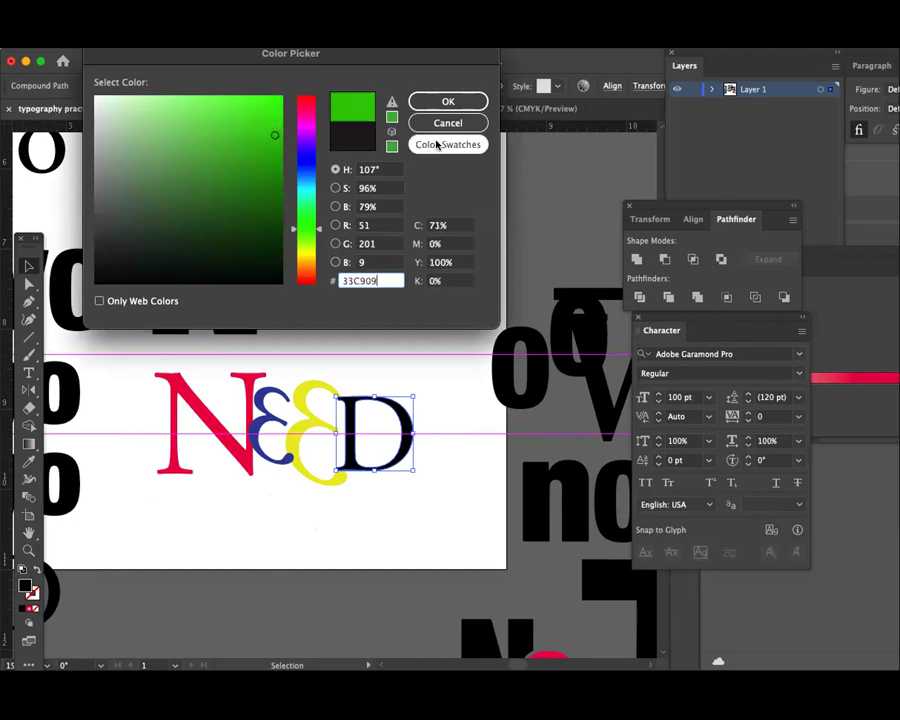
{"action": "left_click", "coordinate": [448, 101]}
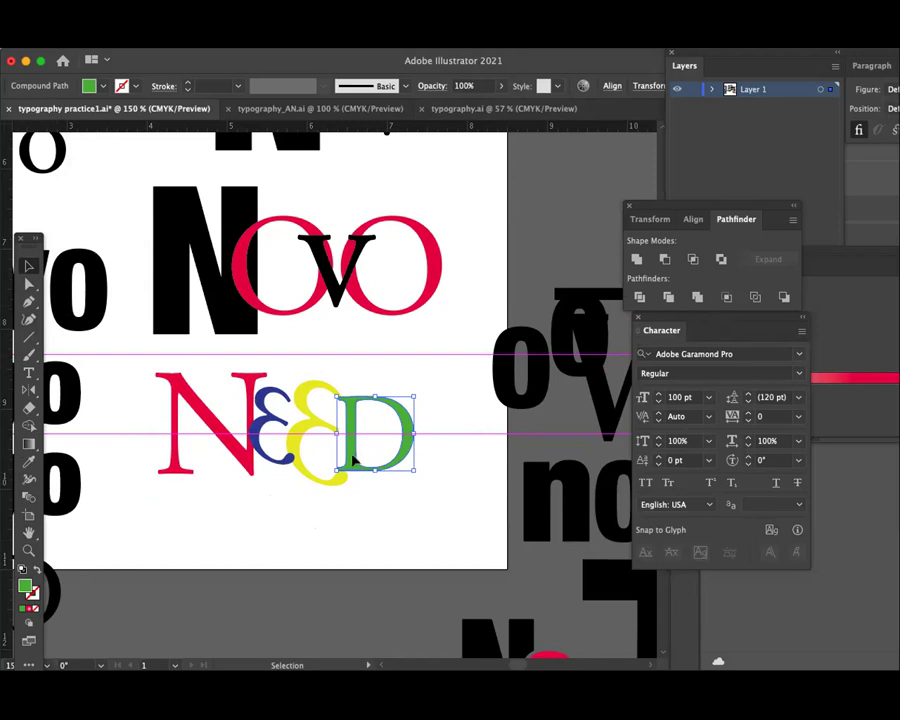
- Slide the green D and blue glyph left so the coloured letters overlap
{"action": "left_click_drag", "start_coordinate": [352, 458], "coordinate": [334, 458]}
{"action": "left_click", "coordinate": [265, 450]}
{"action": "left_click_drag", "start_coordinate": [294, 448], "coordinate": [280, 455]}
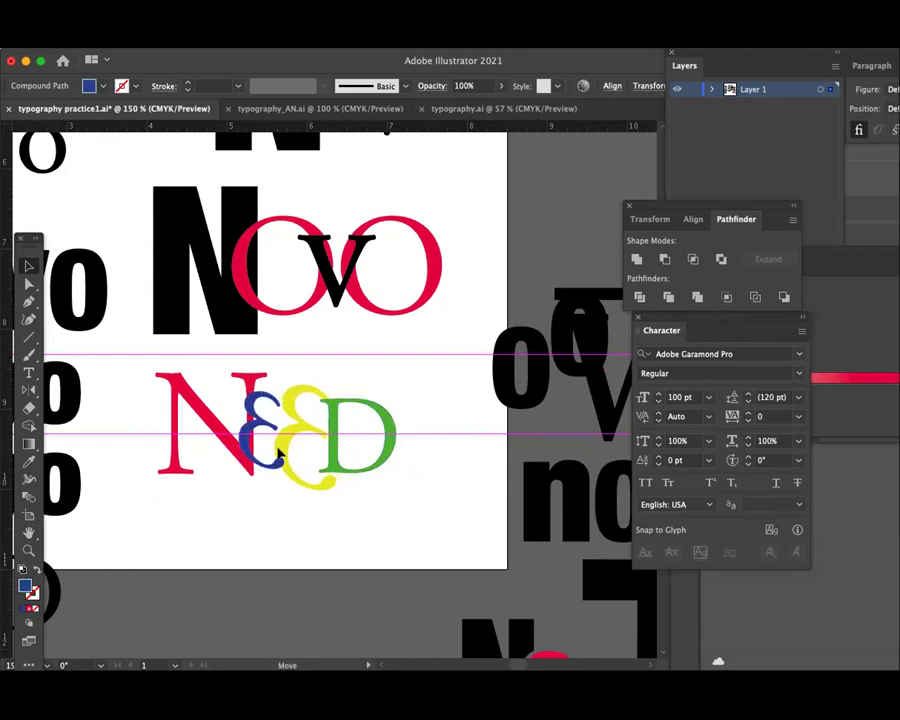
{"action": "left_click", "coordinate": [305, 450]}
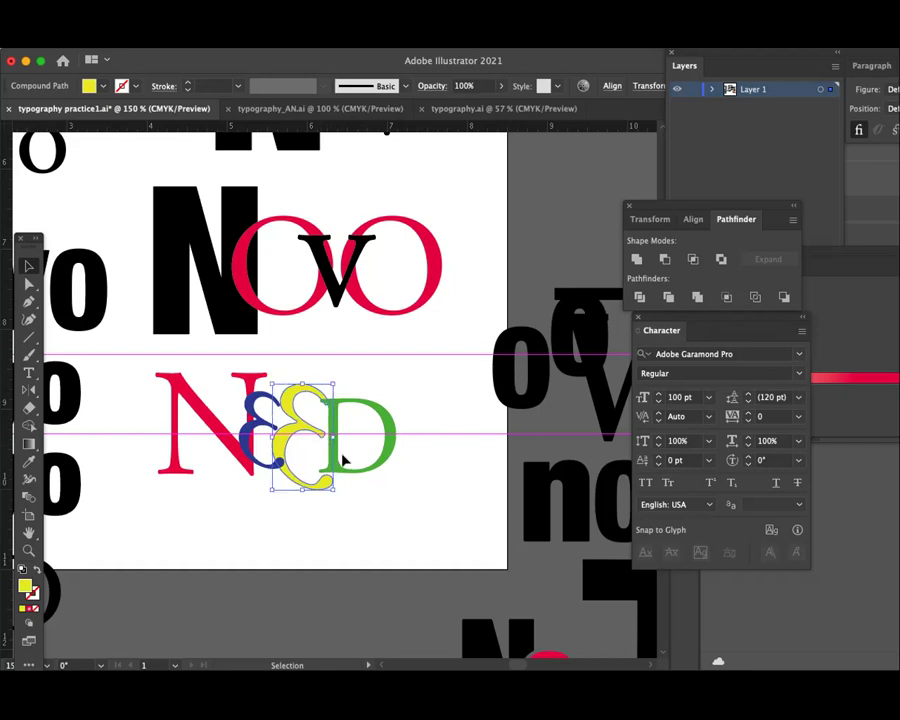
{"action": "left_click_drag", "start_coordinate": [366, 468], "coordinate": [351, 470]}
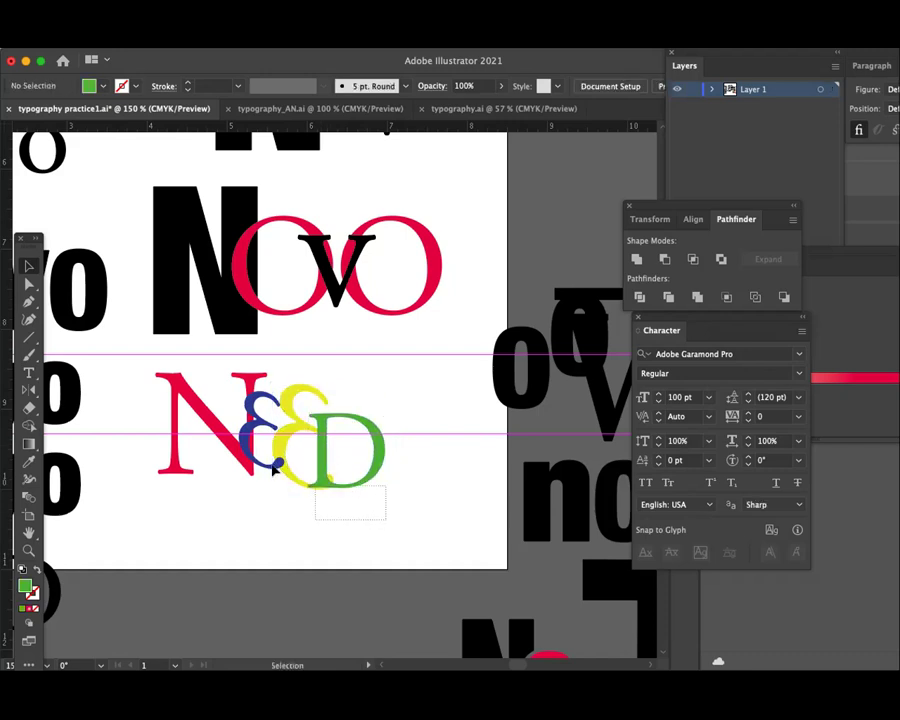
{"action": "left_click_drag", "start_coordinate": [375, 514], "coordinate": [195, 415]}
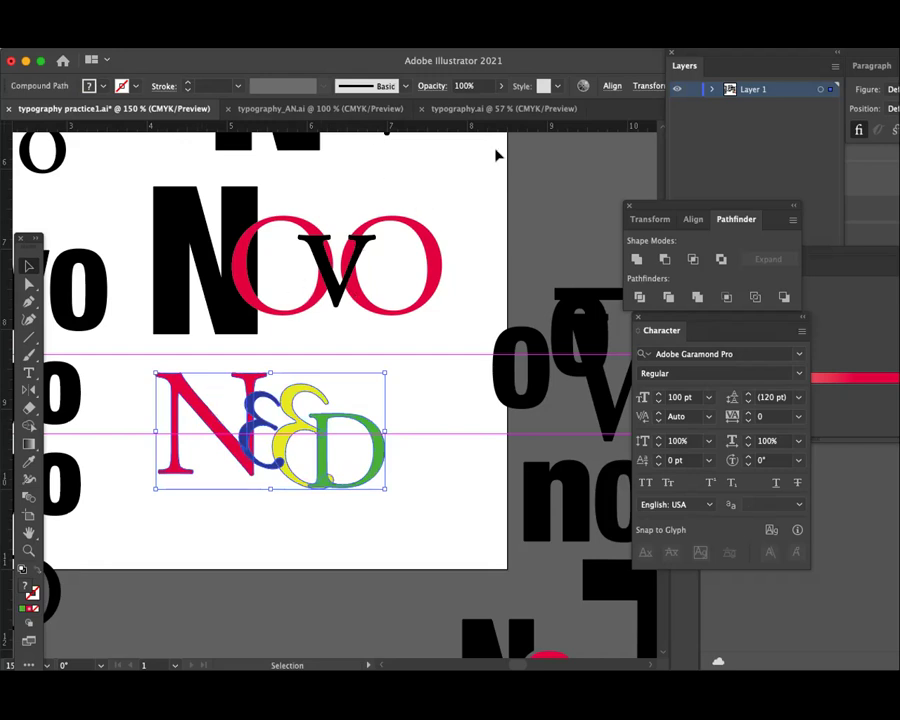
- Float the Transparency panel and set the N&D letters to Multiply blend mode
{"action": "left_click", "coordinate": [330, 8]}
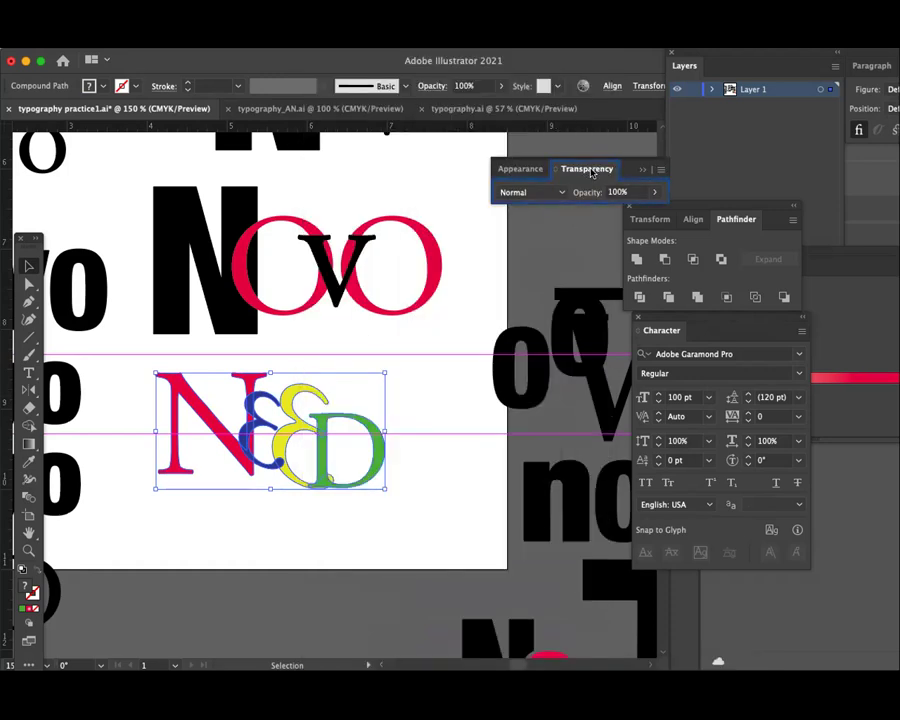
{"action": "left_click_drag", "start_coordinate": [566, 168], "coordinate": [480, 258]}
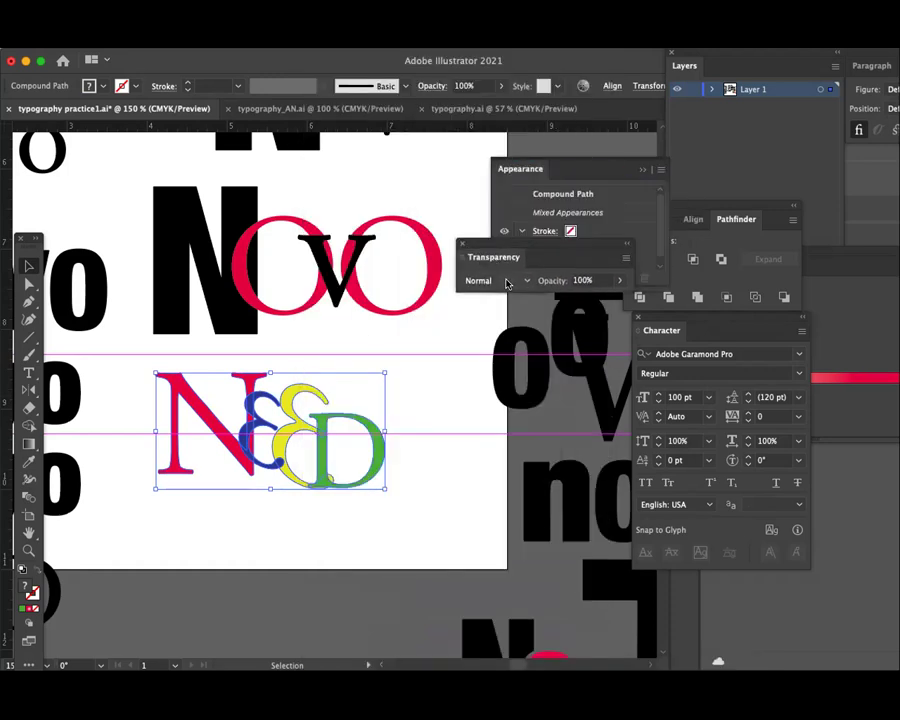
{"action": "left_click", "coordinate": [507, 282]}
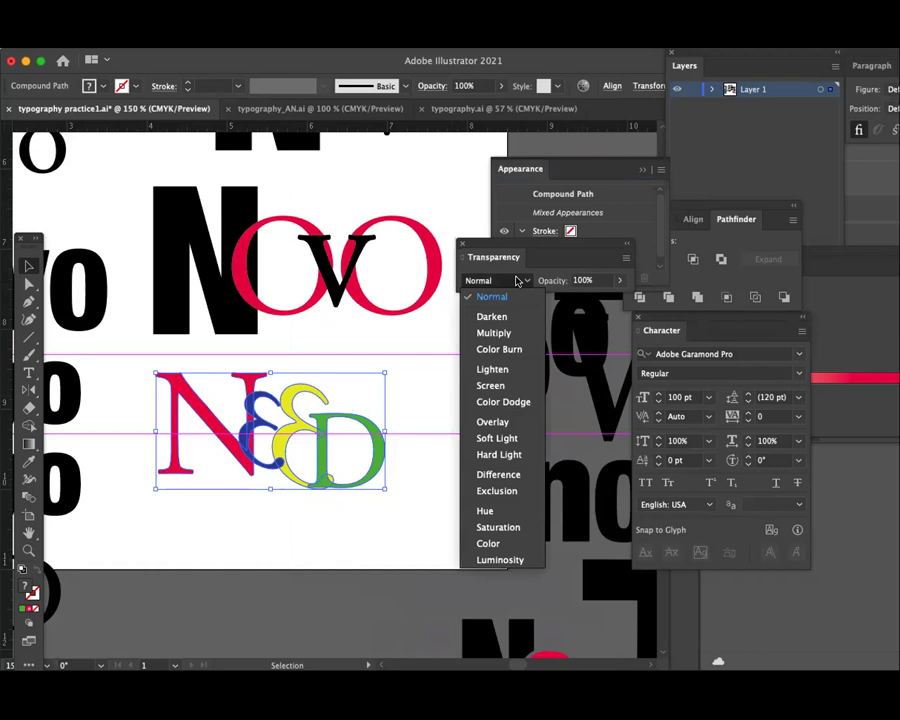
{"action": "left_click", "coordinate": [516, 333]}
- Zoom in on the N&D letters and lower the green D's opacity to 44%
{"action": "left_click", "coordinate": [424, 512]}
{"action": "key", "text": "a"}
{"action": "key", "text": "ctrl+equal"}
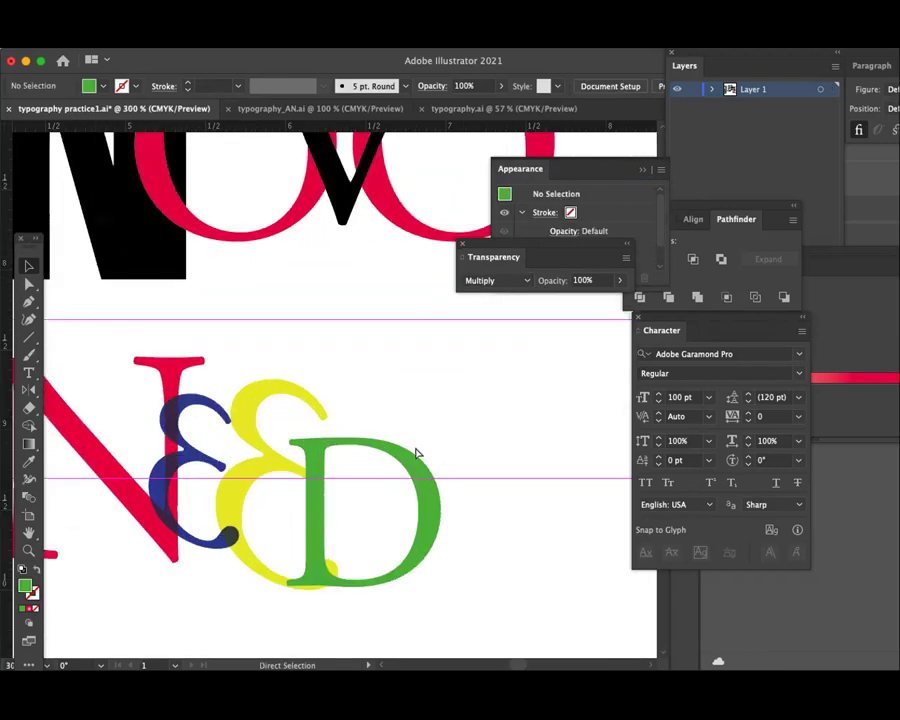
{"action": "key", "text": "ctrl+equal"}
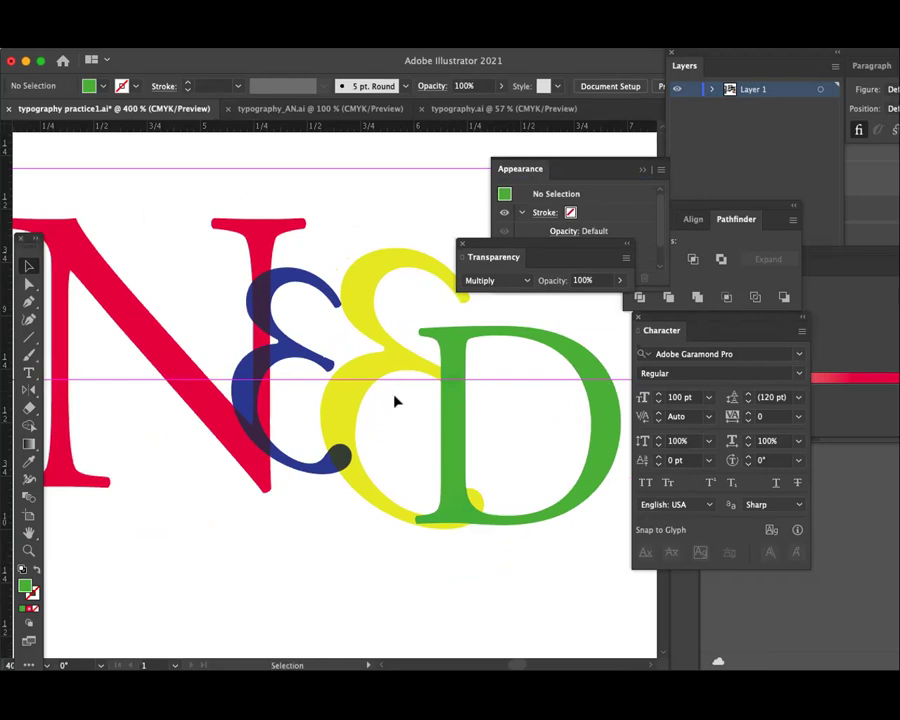
{"action": "left_click", "coordinate": [459, 437]}
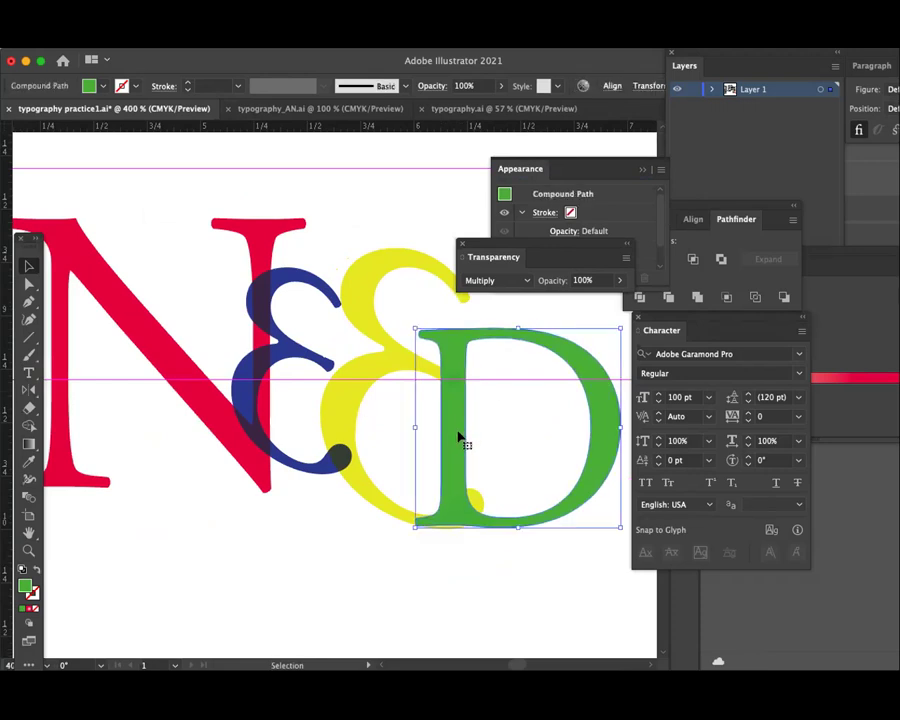
{"action": "left_click", "coordinate": [397, 370]}
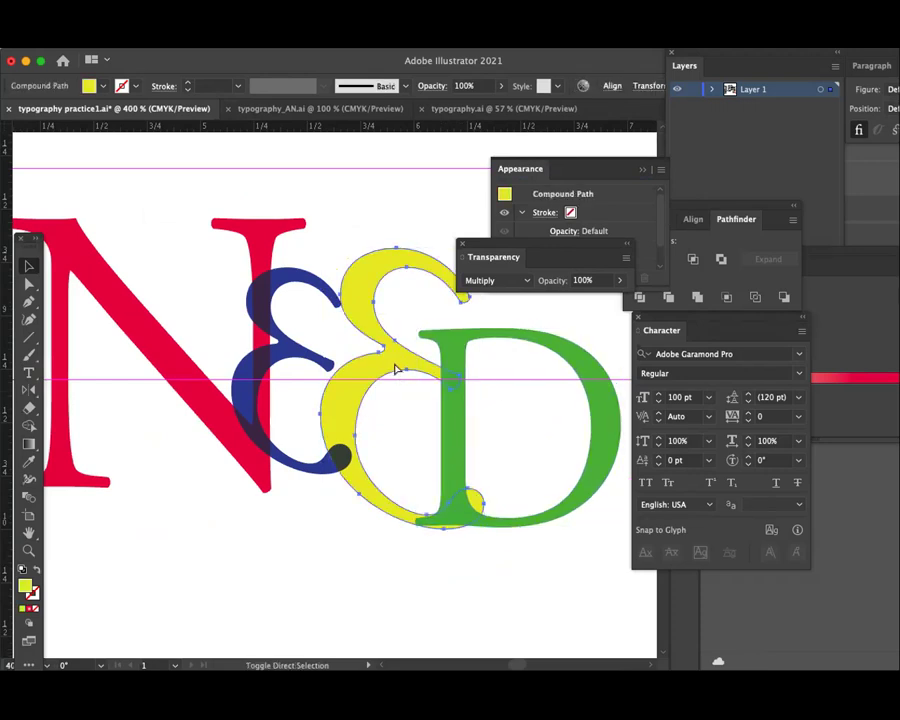
{"action": "left_click", "coordinate": [498, 536]}
{"action": "left_click", "coordinate": [515, 515]}
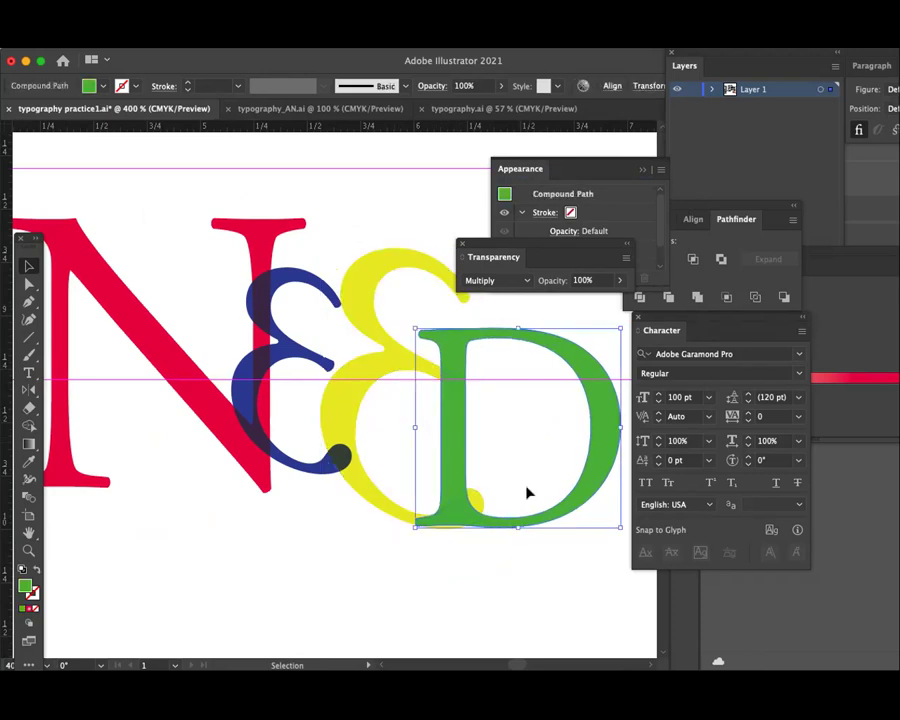
{"action": "left_click", "coordinate": [619, 280]}
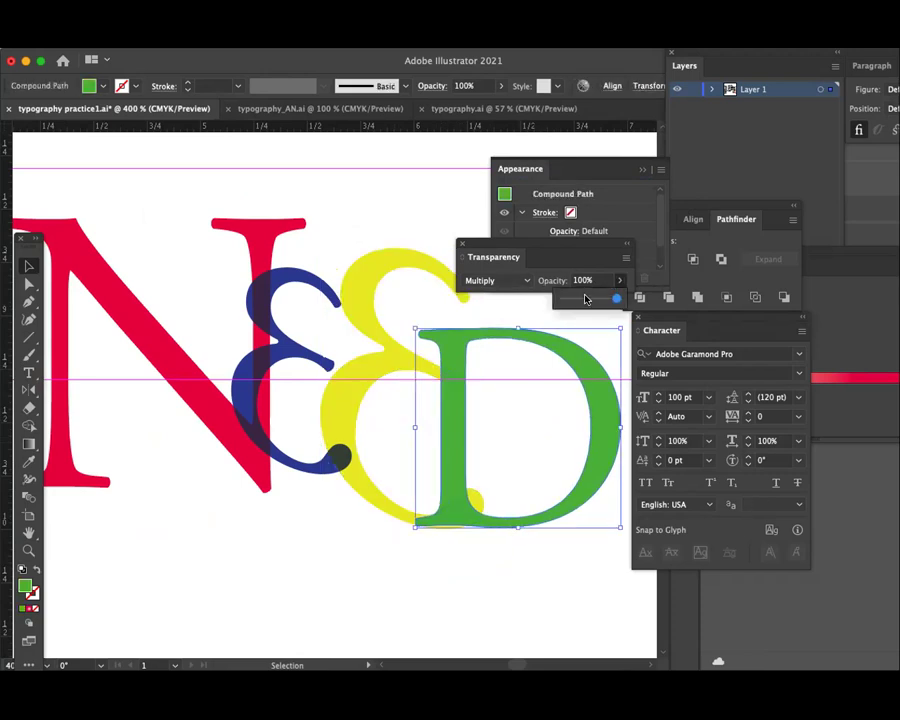
{"action": "left_click", "coordinate": [588, 298]}
- Set opacities: blue ampersand 72%, red N 53%, yellow ampersand 55%
{"action": "left_click", "coordinate": [372, 280]}
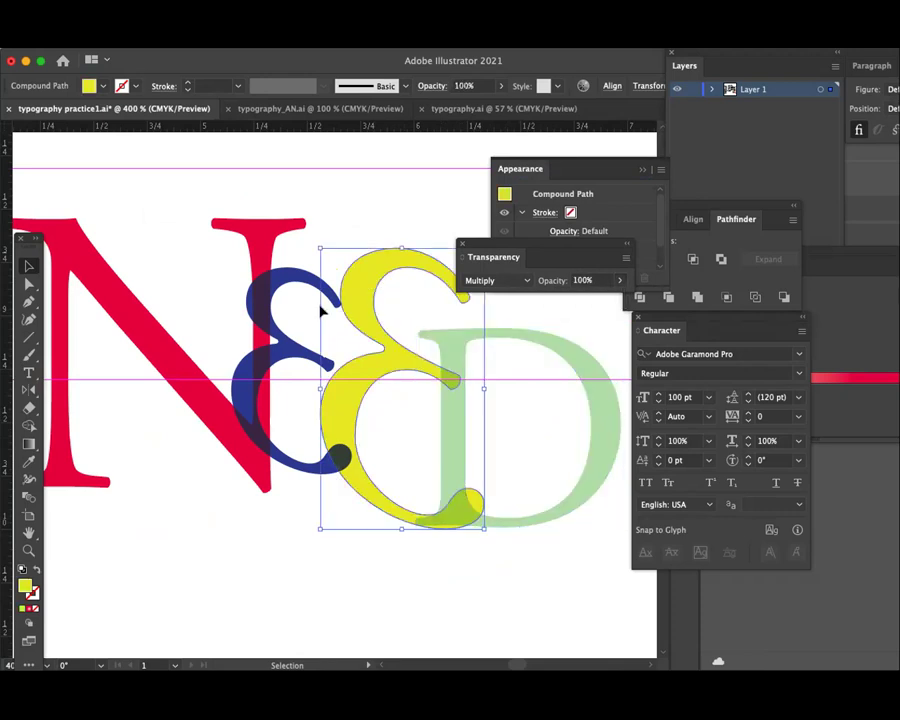
{"action": "left_click", "coordinate": [320, 287]}
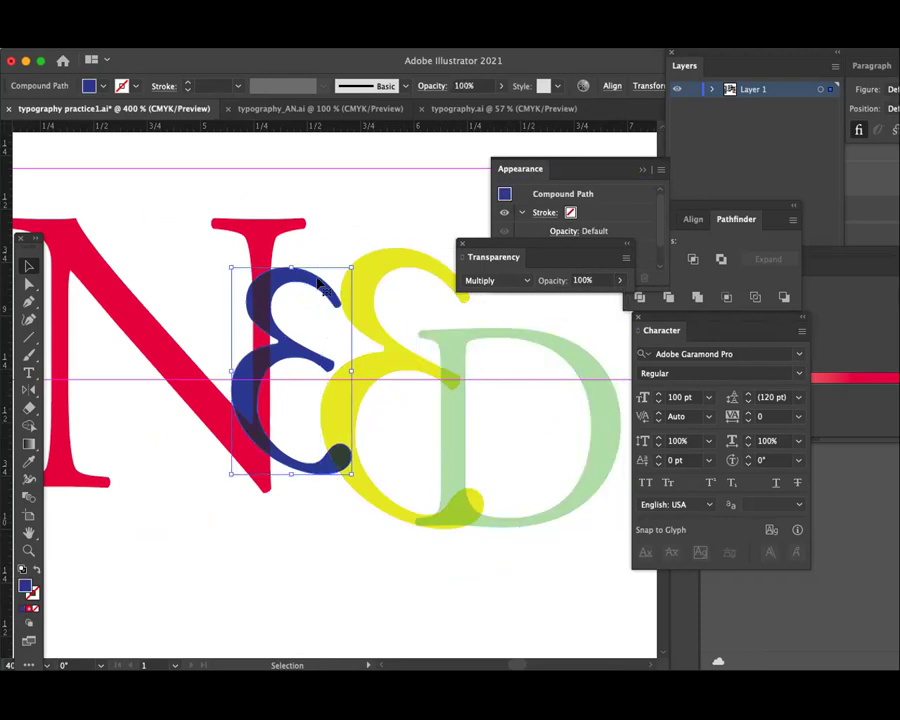
{"action": "left_click", "coordinate": [619, 280]}
{"action": "left_click_drag", "start_coordinate": [615, 300], "coordinate": [601, 302]}
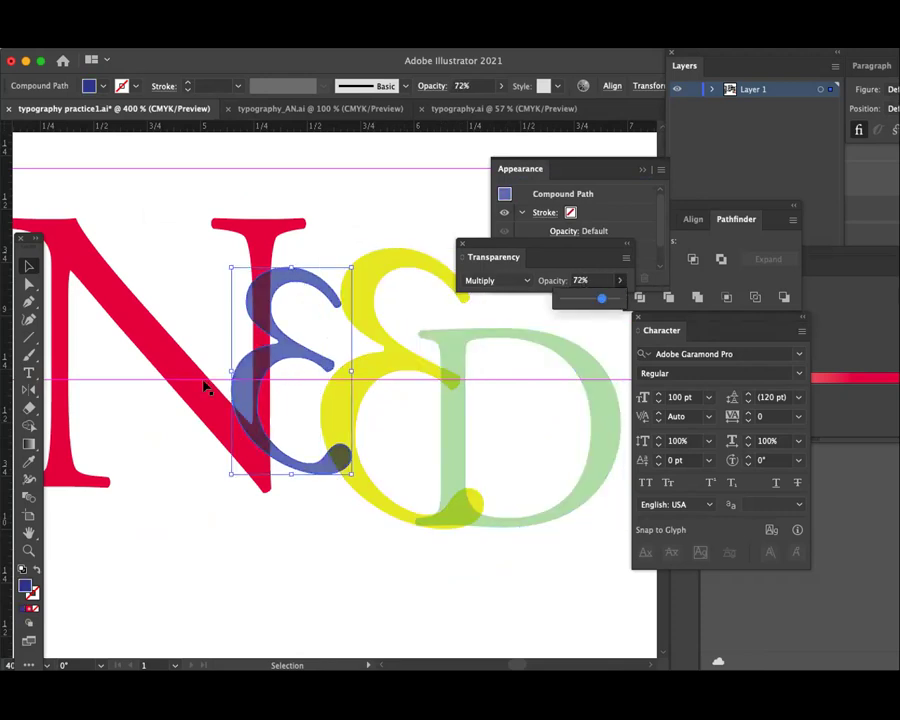
{"action": "left_click", "coordinate": [207, 386]}
{"action": "left_click", "coordinate": [616, 281]}
{"action": "left_click", "coordinate": [590, 302]}
{"action": "left_click", "coordinate": [404, 362]}
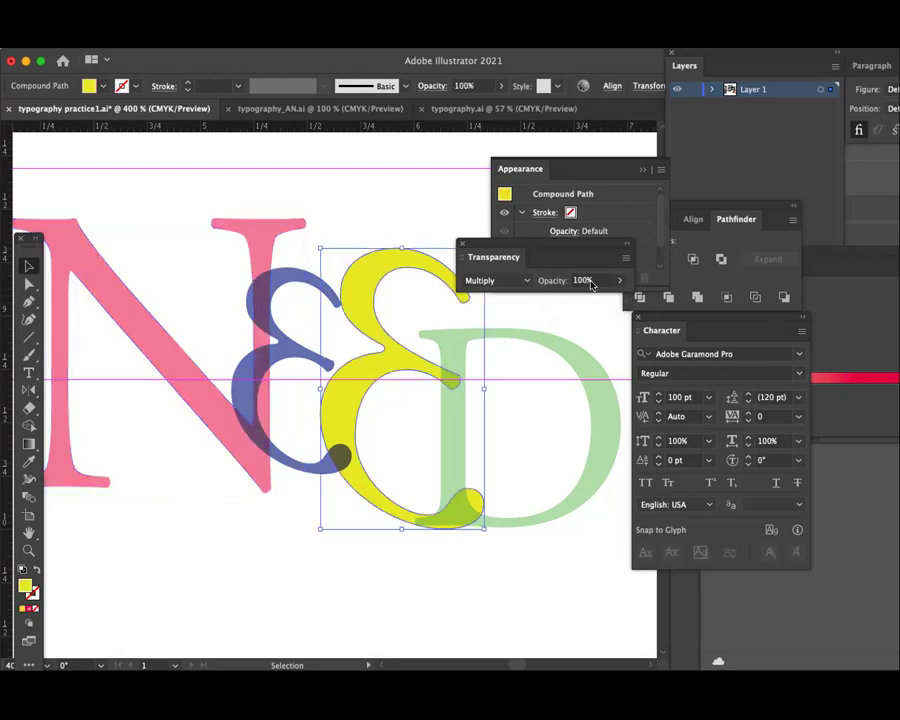
{"action": "left_click", "coordinate": [616, 281]}
{"action": "left_click", "coordinate": [591, 299]}
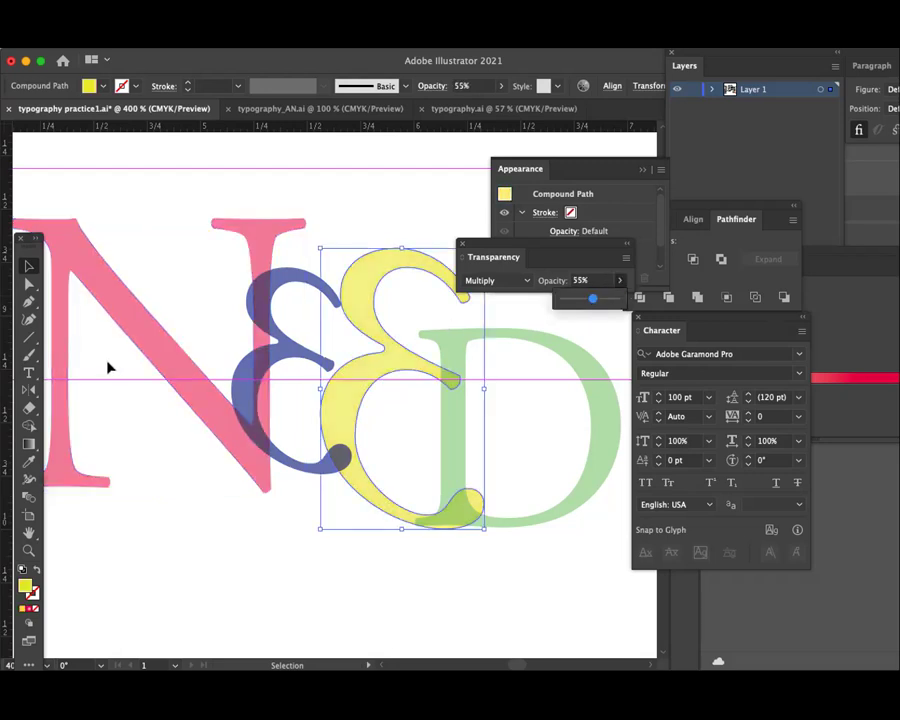
- Raise the yellow ampersand's opacity to 79% and the green D's to 66%
{"action": "left_click", "coordinate": [151, 388]}
{"action": "key", "text": "ctrl+minus"}
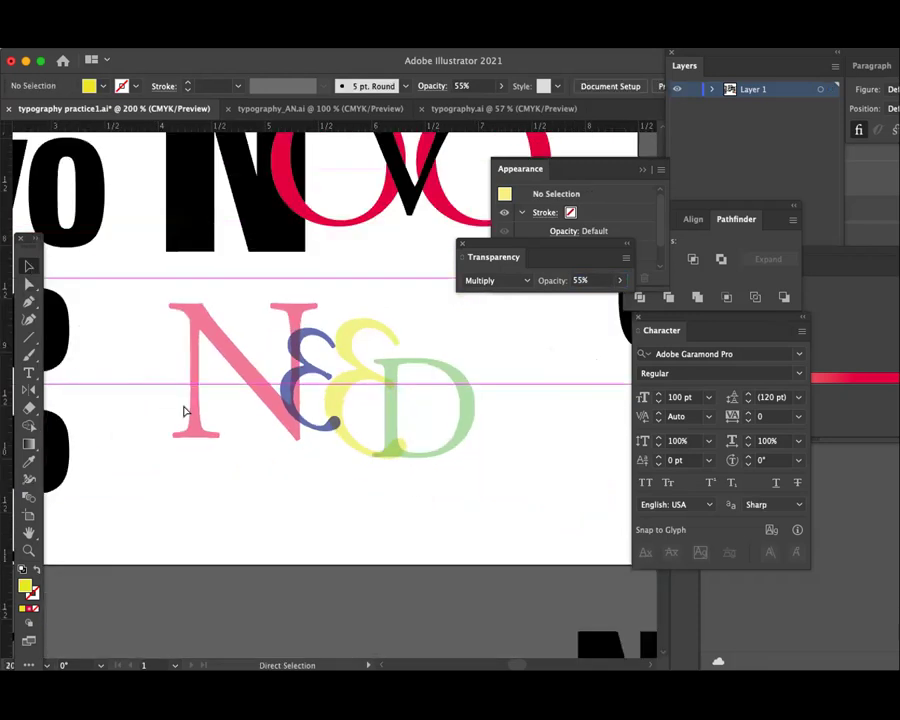
{"action": "left_click_drag", "start_coordinate": [252, 416], "coordinate": [254, 254]}
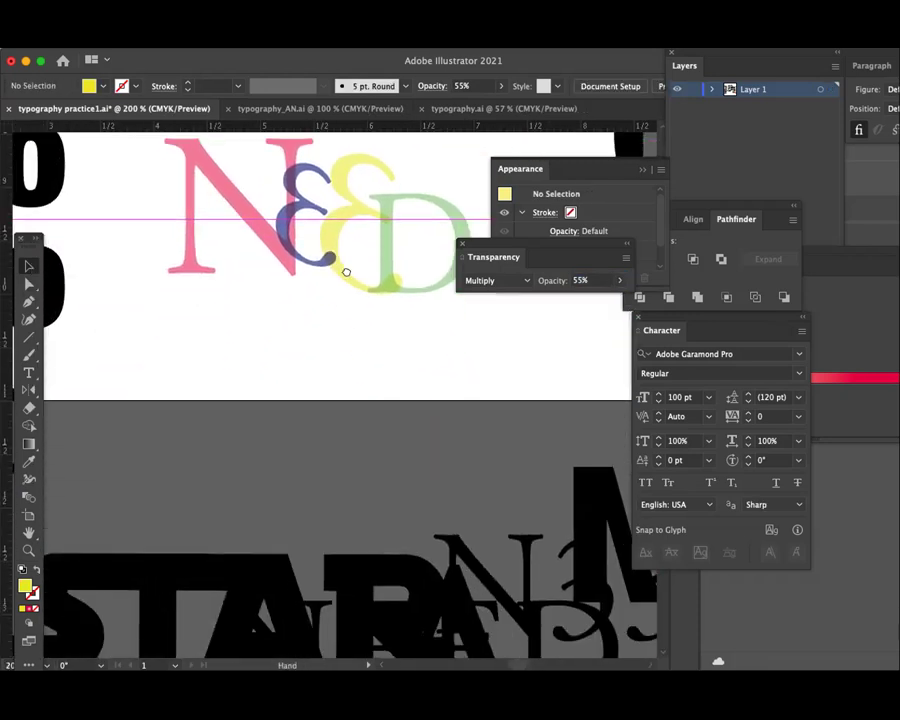
{"action": "left_click_drag", "start_coordinate": [346, 272], "coordinate": [376, 310]}
{"action": "left_click", "coordinate": [320, 244]}
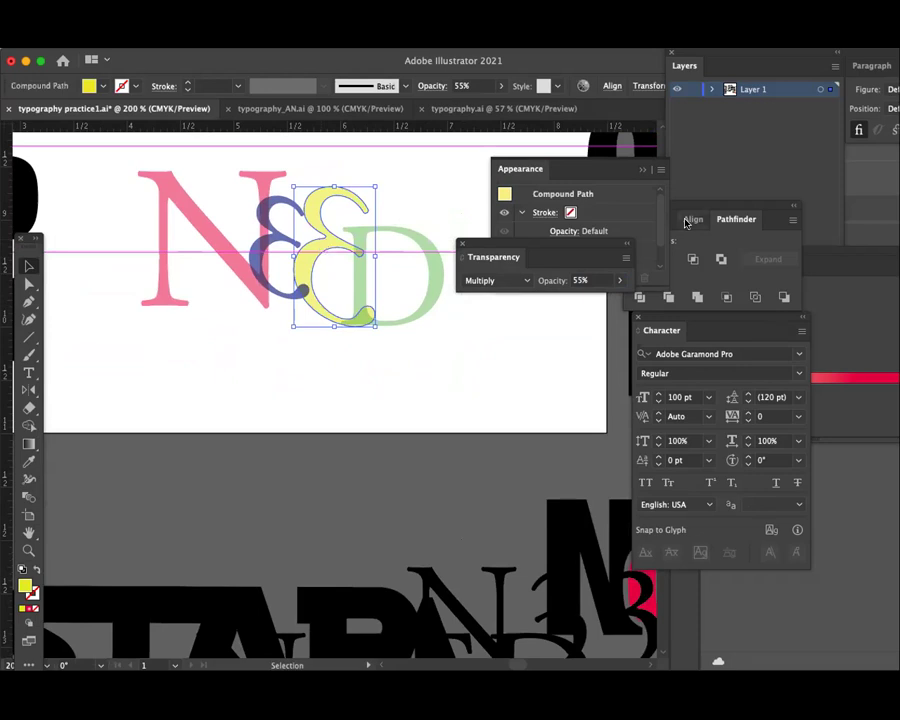
{"action": "left_click", "coordinate": [619, 281]}
{"action": "left_click_drag", "start_coordinate": [590, 298], "coordinate": [604, 300]}
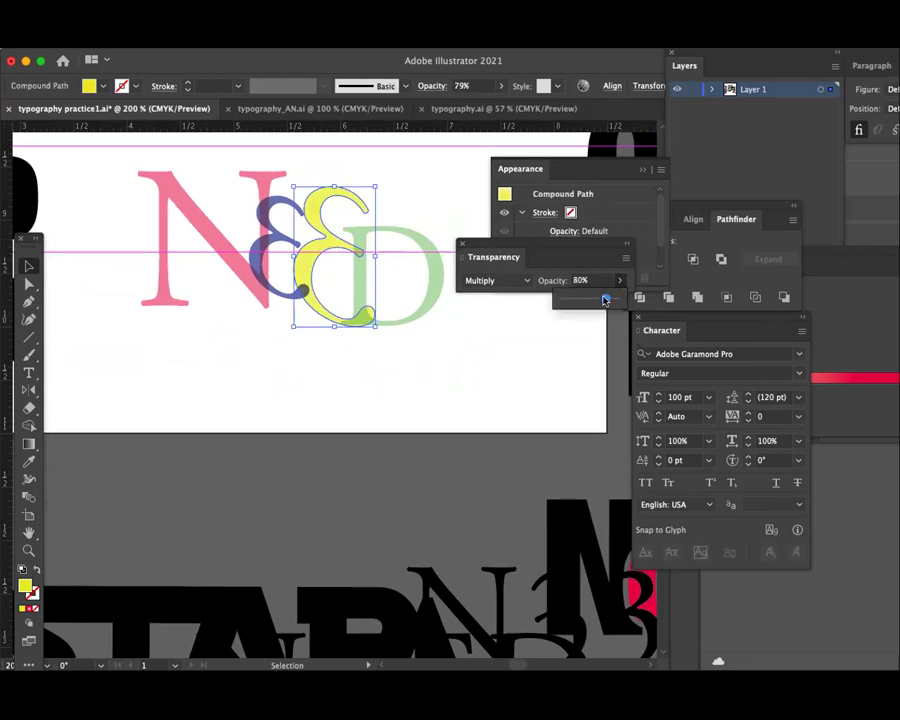
{"action": "left_click", "coordinate": [434, 292]}
{"action": "left_click", "coordinate": [619, 281]}
{"action": "left_click_drag", "start_coordinate": [586, 296], "coordinate": [601, 302]}
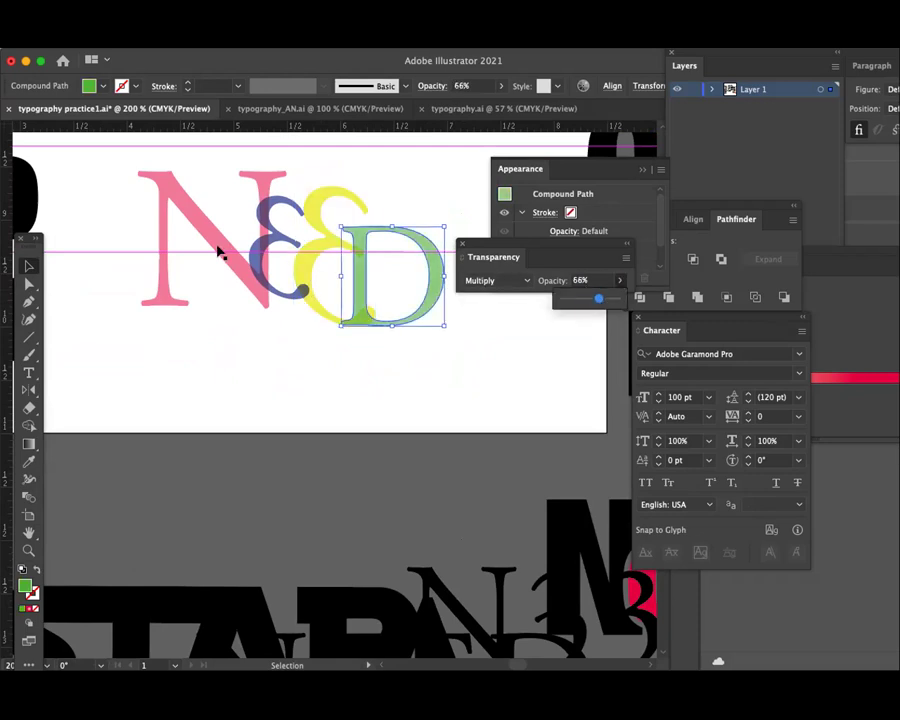
- Select the pink N on its own and enlarge it
{"action": "left_click", "coordinate": [440, 352]}
{"action": "left_click_drag", "start_coordinate": [445, 348], "coordinate": [430, 354]}
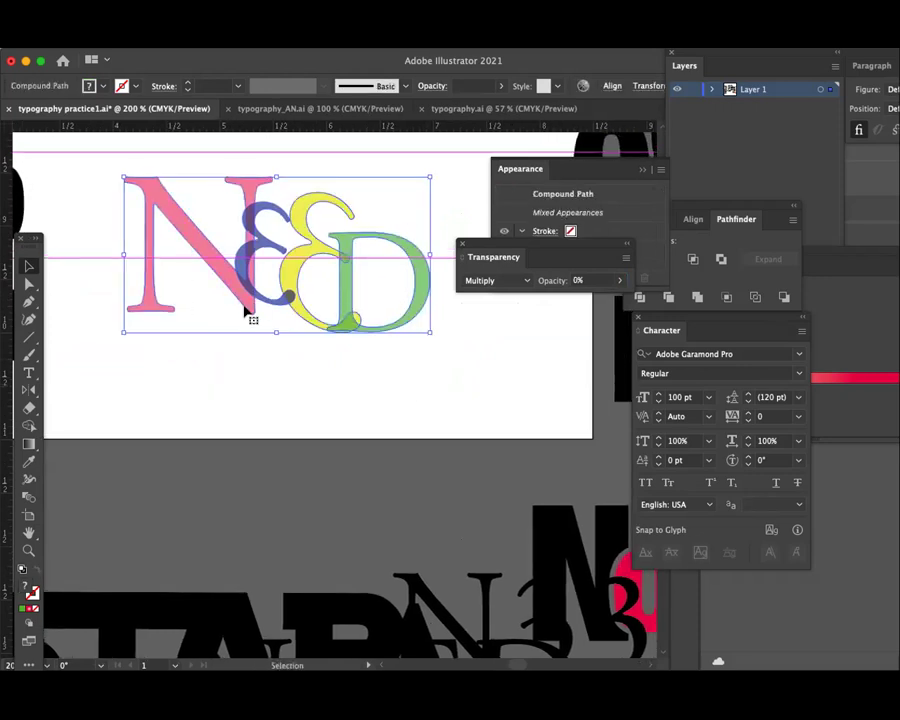
{"action": "left_click", "coordinate": [270, 380]}
{"action": "left_click", "coordinate": [240, 304]}
{"action": "mouse_move", "coordinate": [264, 311]}
{"action": "left_mouse_down"}
{"action": "mouse_move", "coordinate": [281, 340]}
{"action": "mouse_move", "coordinate": [248, 327]}
{"action": "left_mouse_up"}
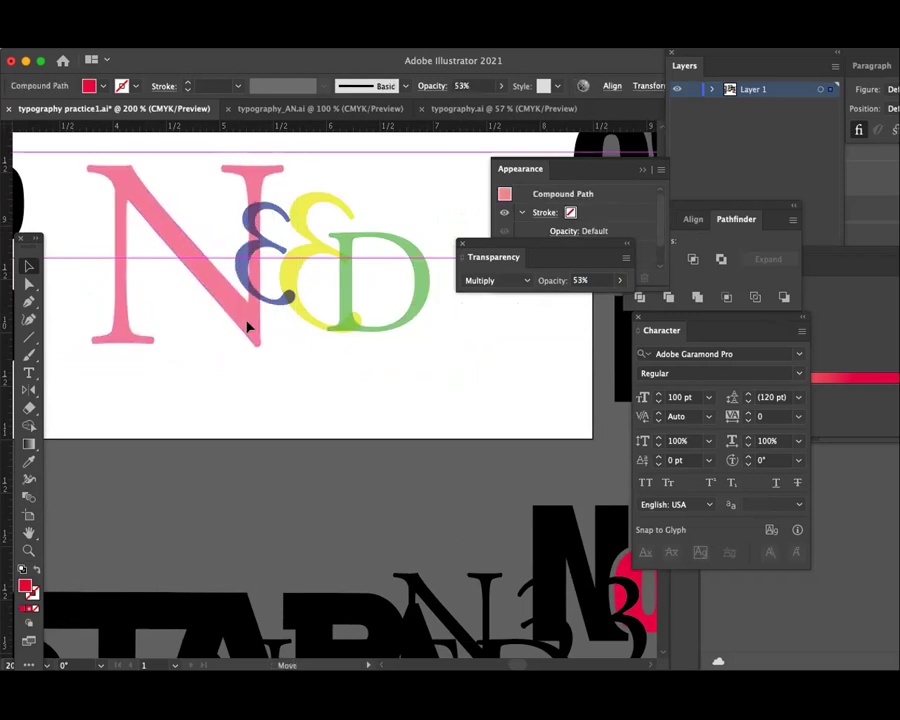
- Give Novo's black N the pink N's colour and transparency with the Eyedropper
{"action": "left_click", "coordinate": [300, 345]}
{"action": "scroll", "coordinate": [295, 343], "scroll_direction": "down", "scroll_amount": 5}
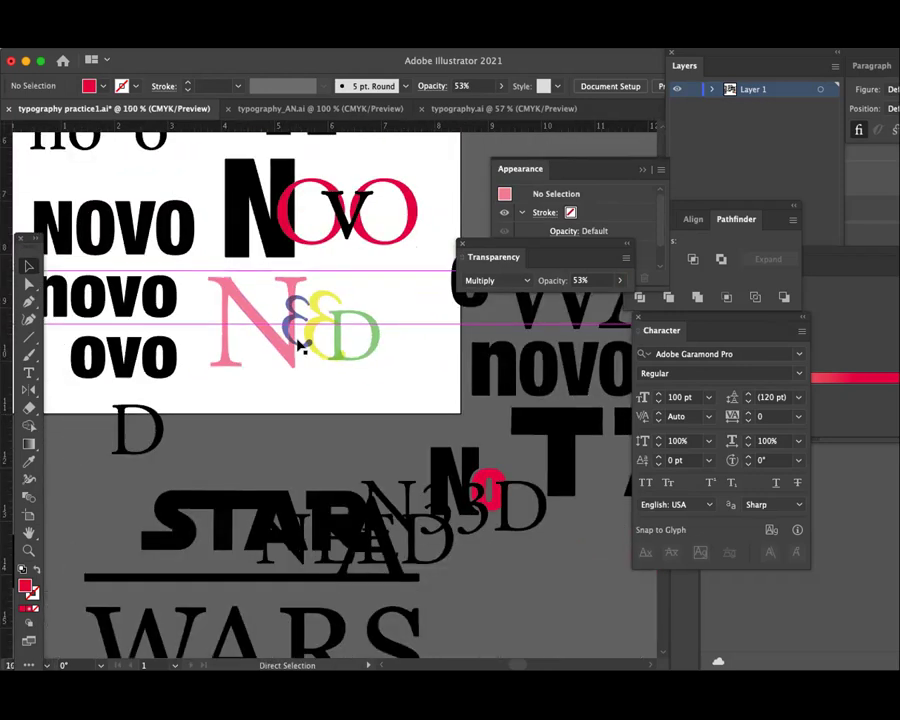
{"action": "scroll", "coordinate": [320, 355], "scroll_direction": "right", "scroll_amount": 3}
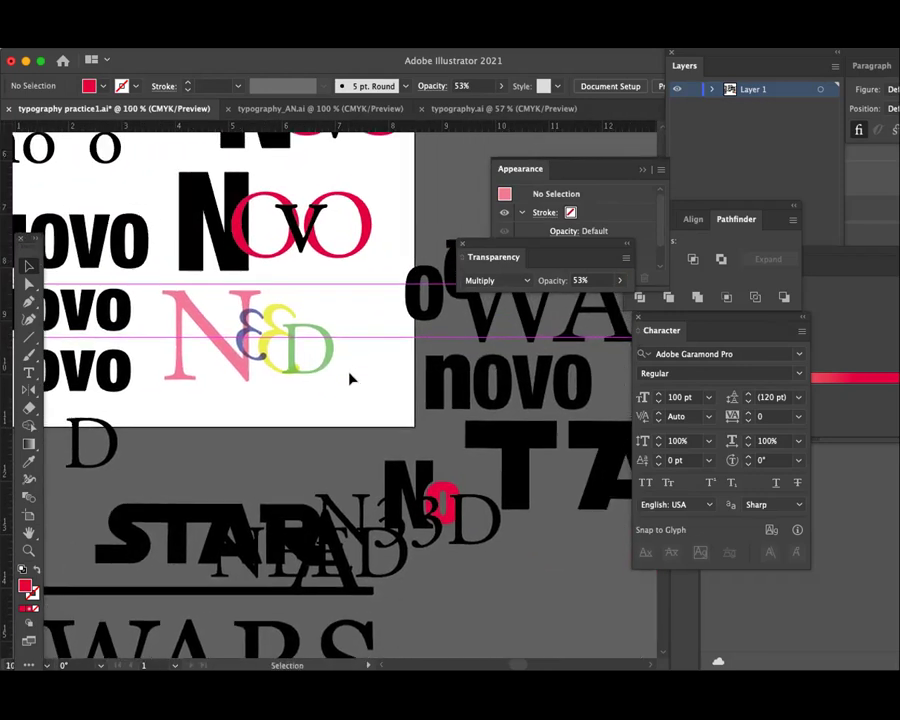
{"action": "scroll", "coordinate": [350, 378], "scroll_direction": "up", "scroll_amount": 2}
{"action": "scroll", "coordinate": [292, 354], "scroll_direction": "up", "scroll_amount": 3}
{"action": "left_click", "coordinate": [190, 333]}
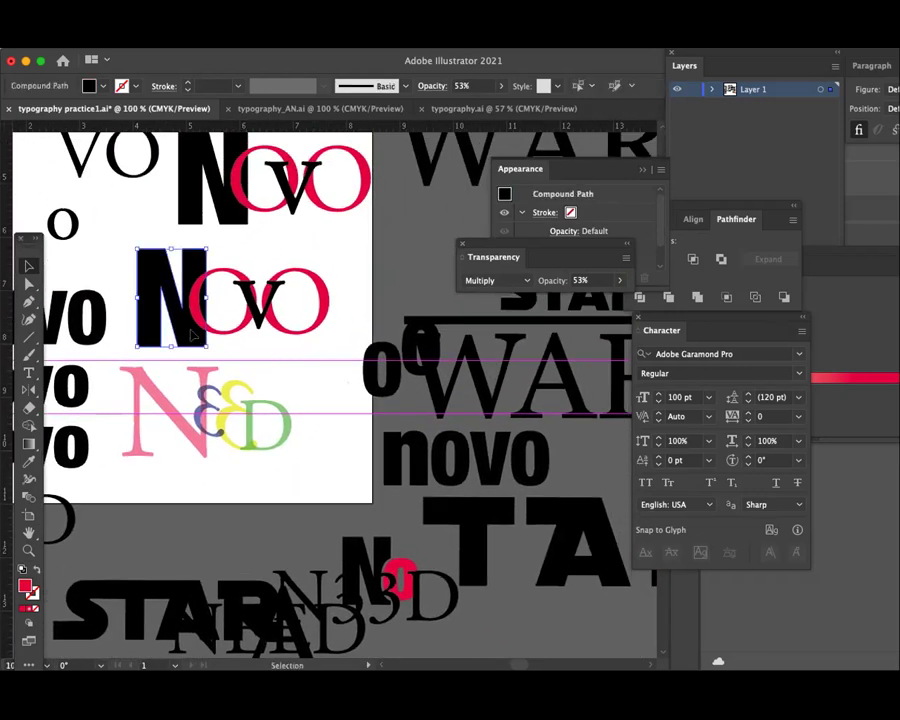
{"action": "key", "text": "i"}
{"action": "left_click", "coordinate": [130, 240]}
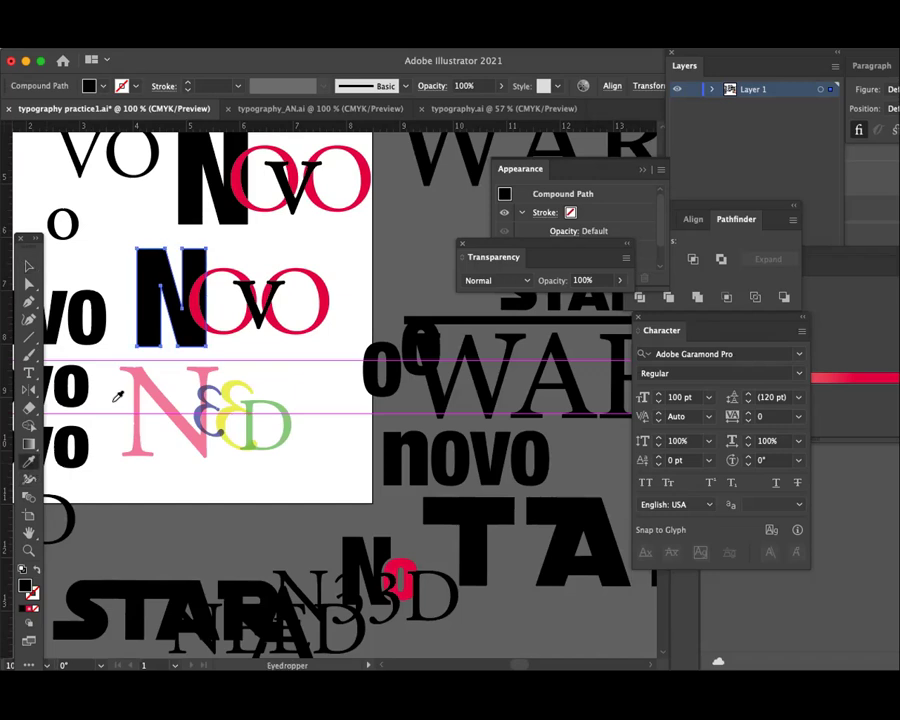
{"action": "left_click", "coordinate": [135, 378]}
{"action": "key", "text": "v"}
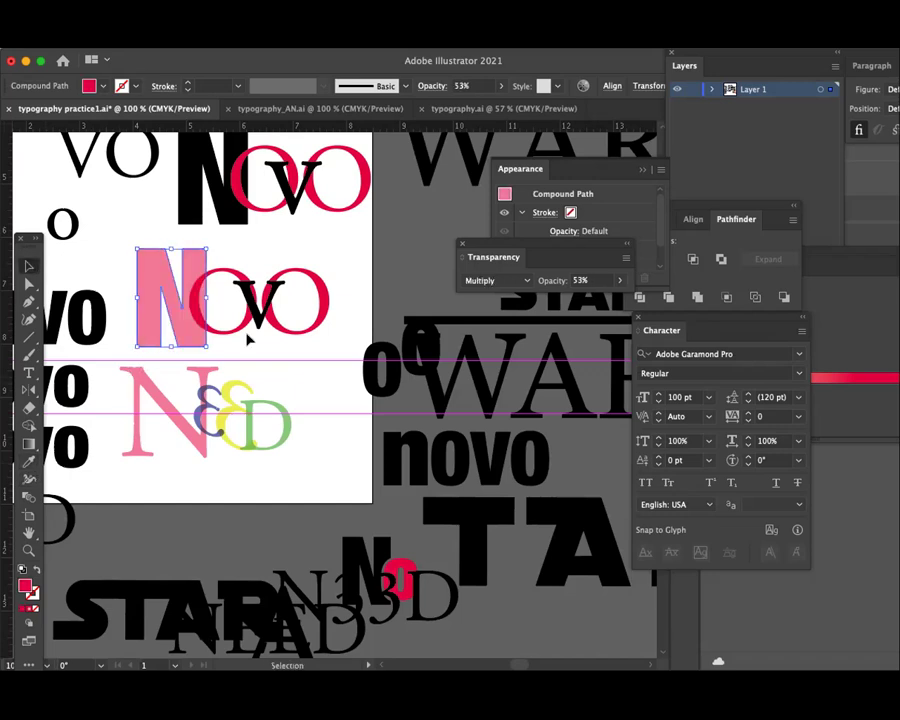
{"action": "left_click", "coordinate": [268, 346]}
- Give Novo's first O the yellow ampersand's colour and transparency
{"action": "key", "text": "ctrl+equal"}
{"action": "key", "text": "ctrl+equal"}
{"action": "left_click_drag", "start_coordinate": [191, 310], "coordinate": [296, 380]}
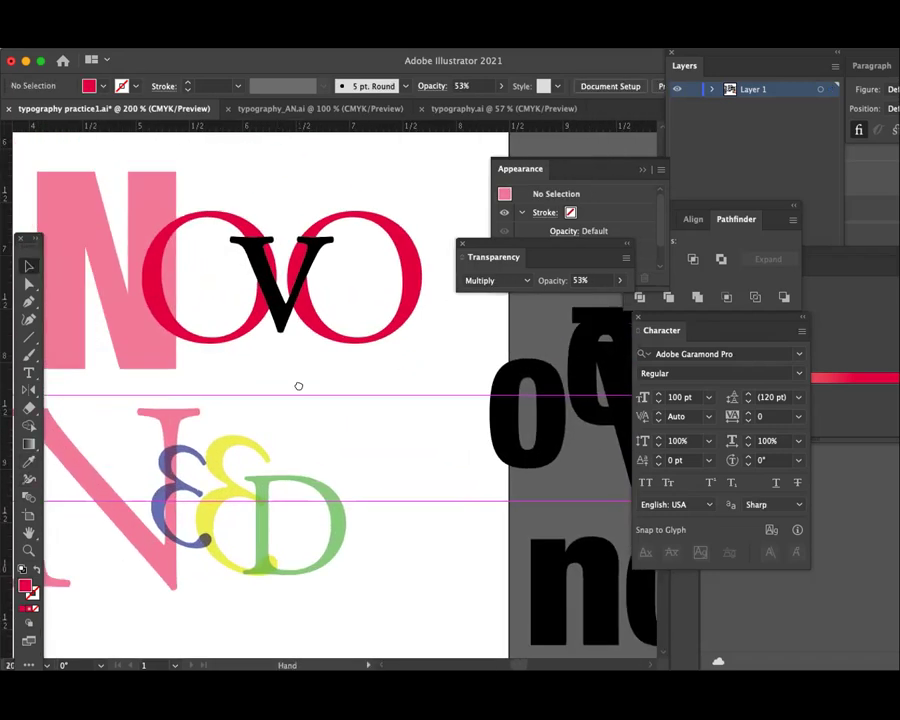
{"action": "left_click", "coordinate": [181, 337]}
{"action": "key", "text": "ctrl+z"}
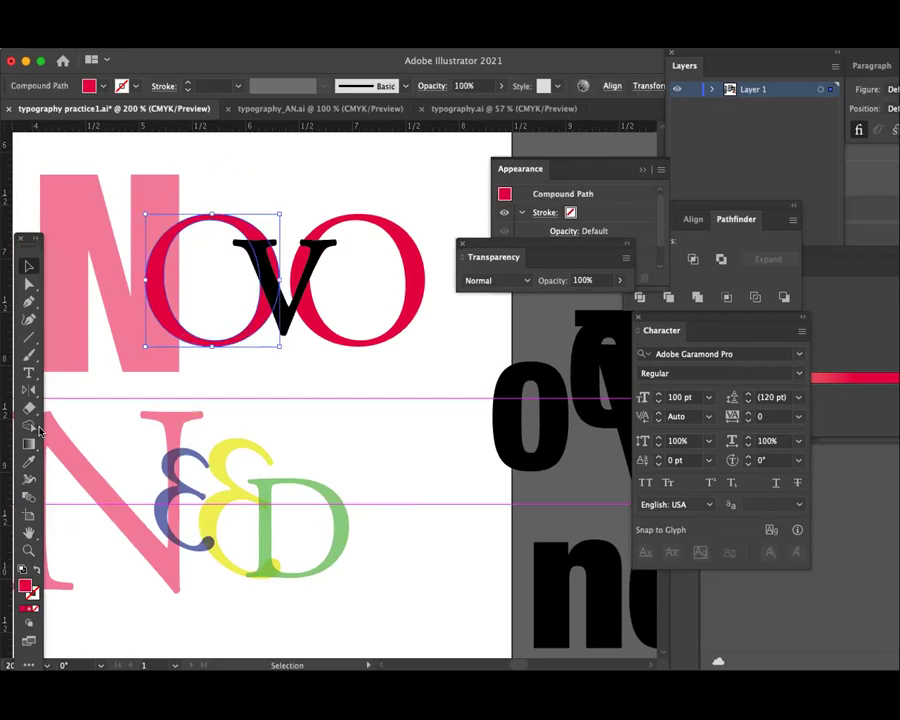
{"action": "left_click", "coordinate": [28, 463]}
{"action": "left_click", "coordinate": [256, 440]}
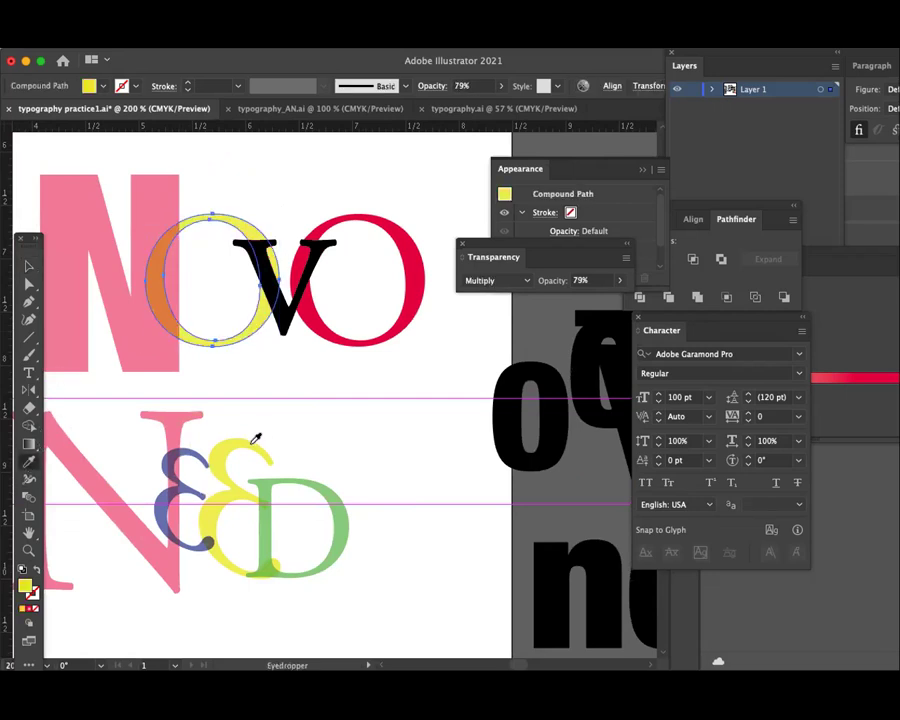
{"action": "left_click", "coordinate": [27, 263]}
{"action": "left_click", "coordinate": [261, 357]}
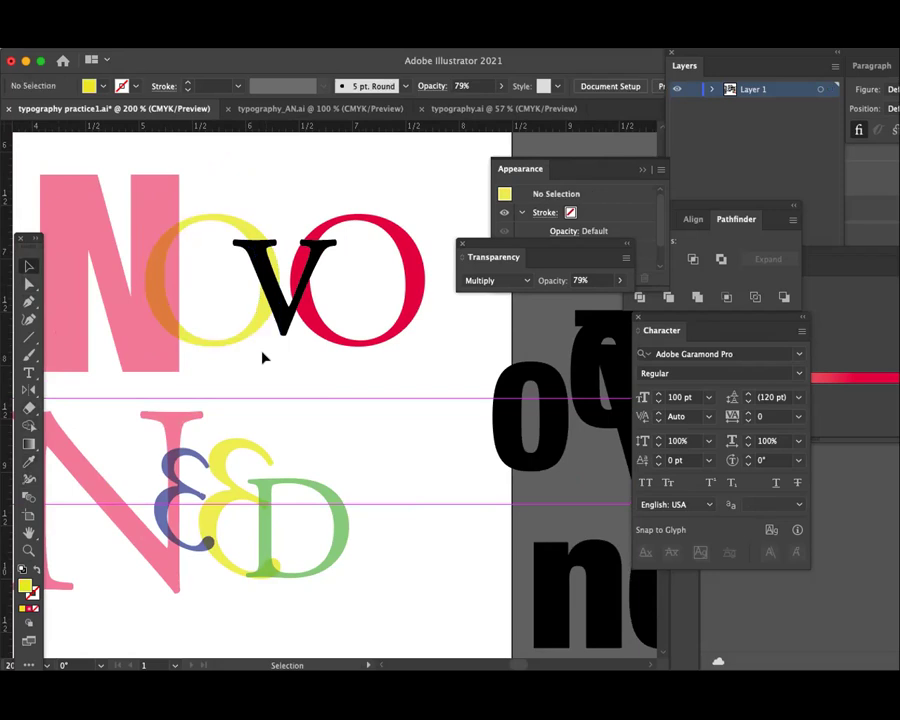
- Give the second O the green D's appearance and the V the purple ampersand's
{"action": "left_click", "coordinate": [342, 341]}
{"action": "left_click", "coordinate": [28, 463]}
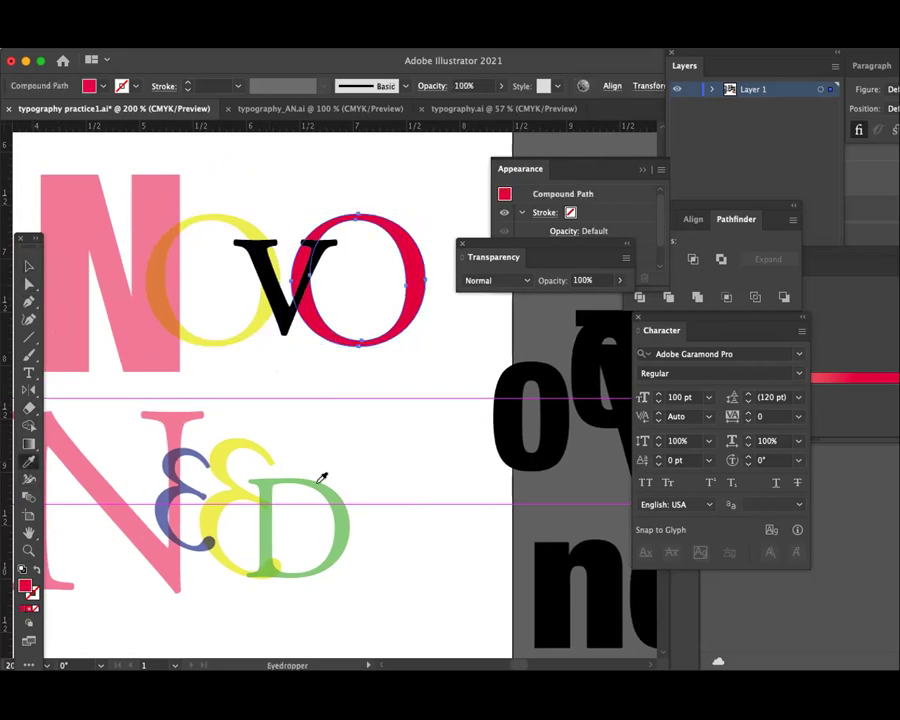
{"action": "left_click", "coordinate": [340, 484]}
{"action": "left_click", "coordinate": [28, 265]}
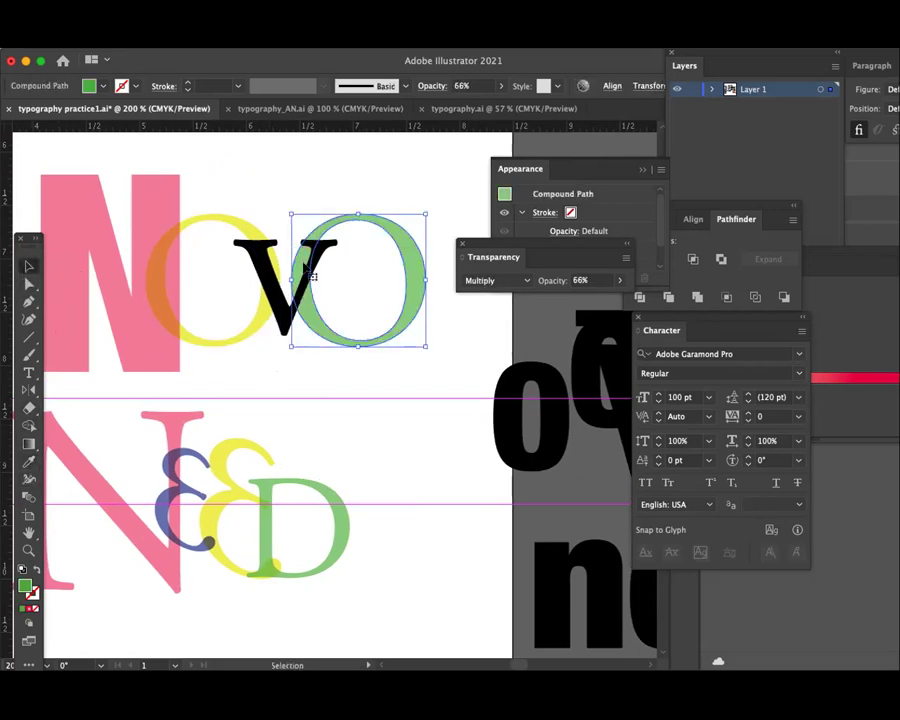
{"action": "left_click", "coordinate": [265, 270]}
{"action": "left_click", "coordinate": [28, 462]}
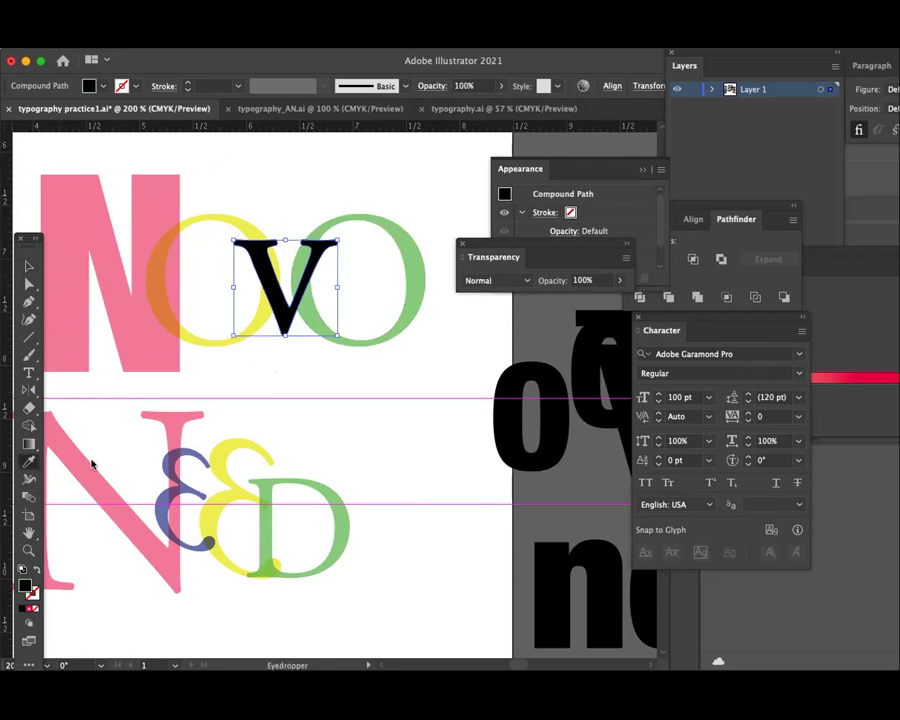
{"action": "left_click", "coordinate": [199, 456]}
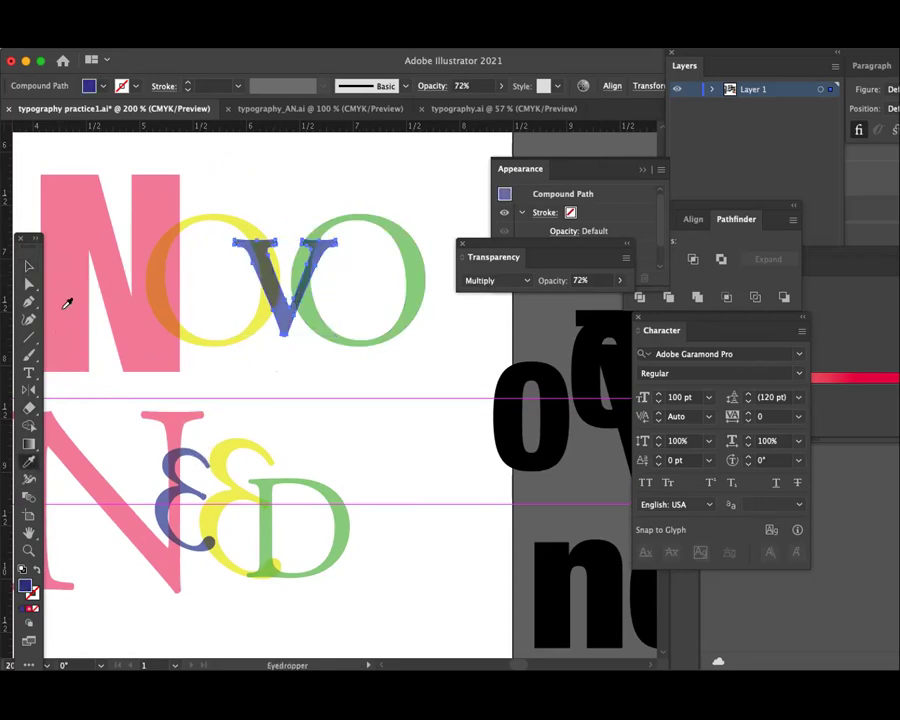
{"action": "key", "text": "v"}
{"action": "left_click", "coordinate": [302, 374]}
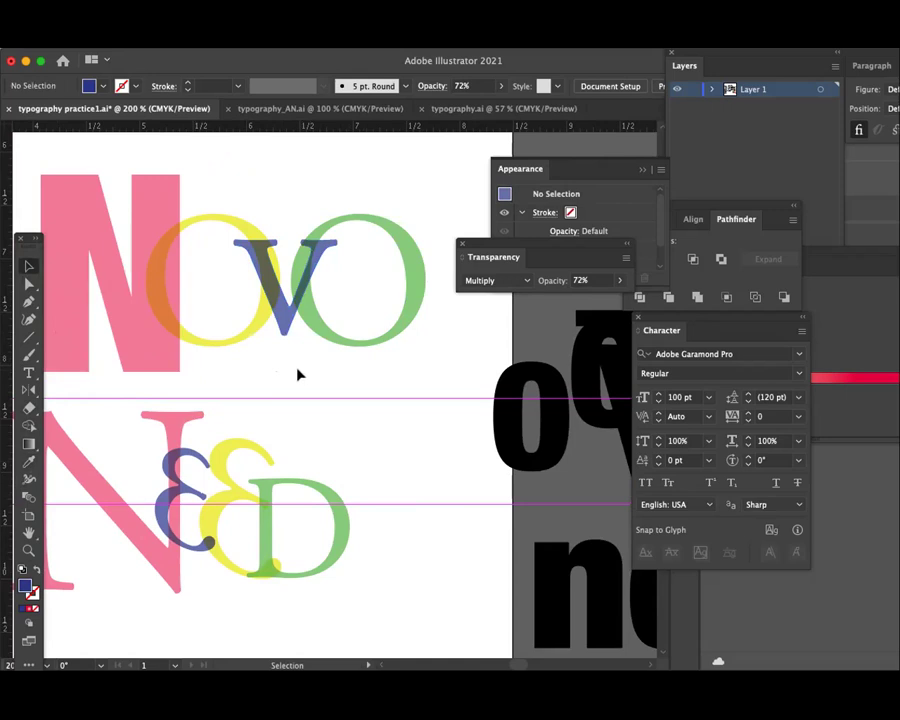
- Adjust the view and select the OVO letters
{"action": "left_click_drag", "start_coordinate": [297, 374], "coordinate": [322, 350]}
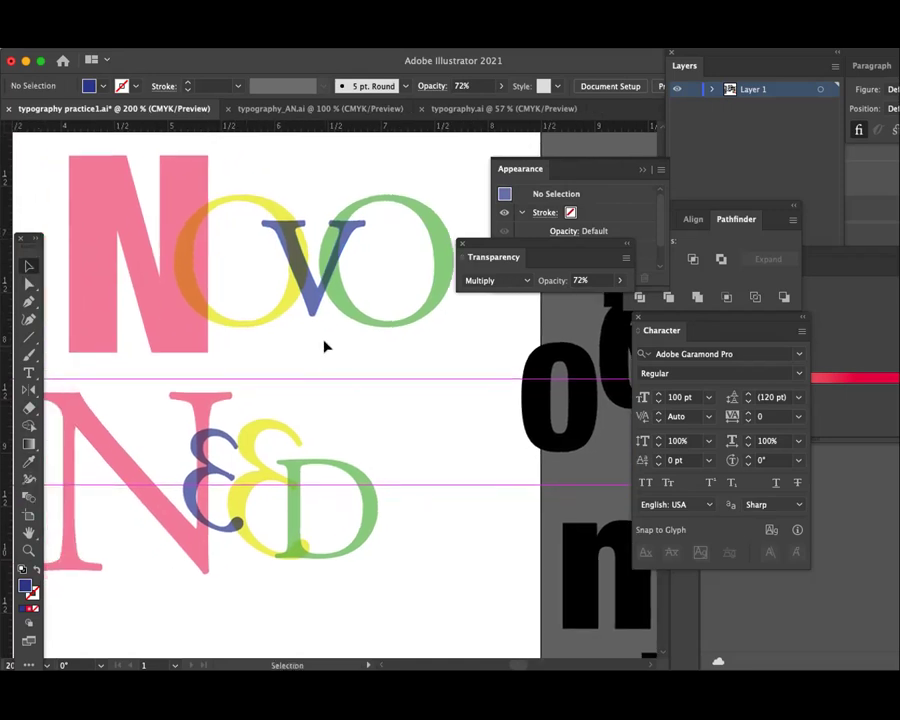
{"action": "left_click", "coordinate": [189, 311]}
{"action": "left_click", "coordinate": [392, 341]}
{"action": "left_click", "coordinate": [236, 260]}
{"action": "key", "text": "a"}
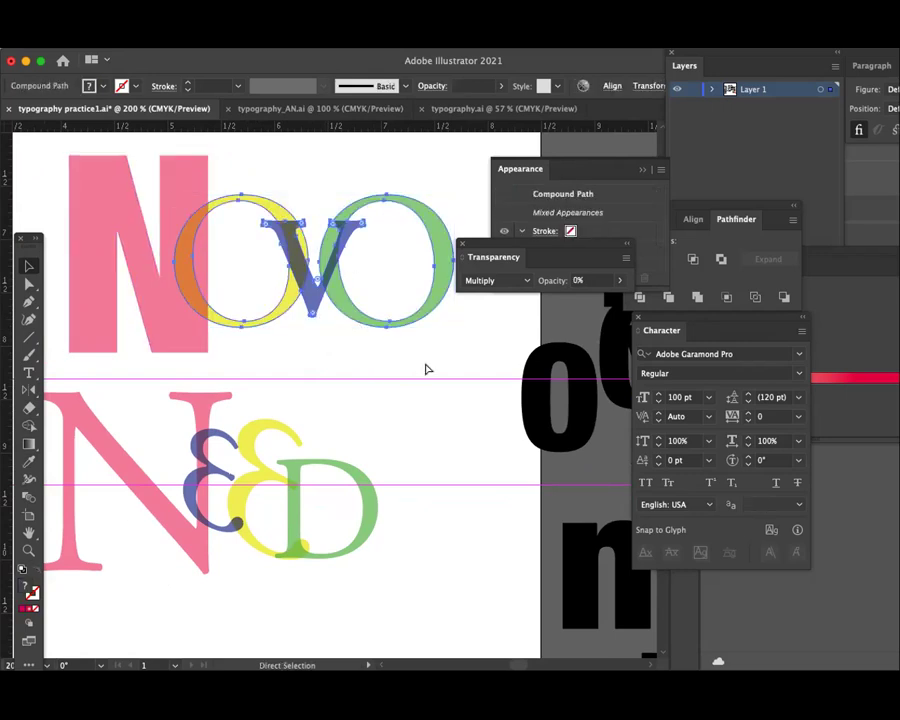
{"action": "key", "text": "ctrl+plus"}
{"action": "left_click_drag", "start_coordinate": [412, 366], "coordinate": [471, 294]}
{"action": "left_click", "coordinate": [526, 280]}
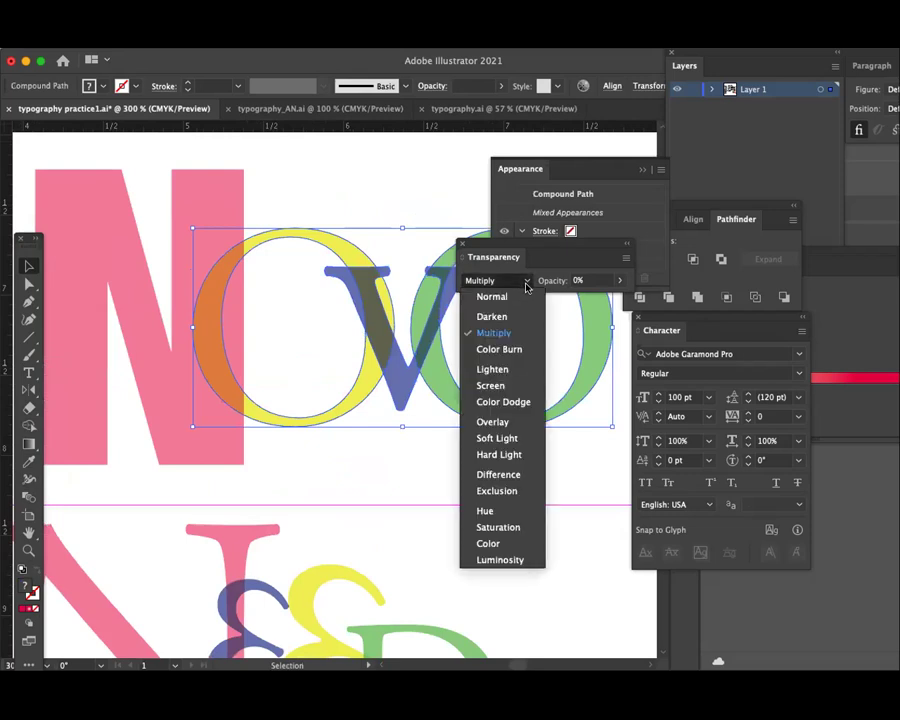
{"action": "left_click", "coordinate": [518, 349]}
{"action": "left_click", "coordinate": [525, 280]}
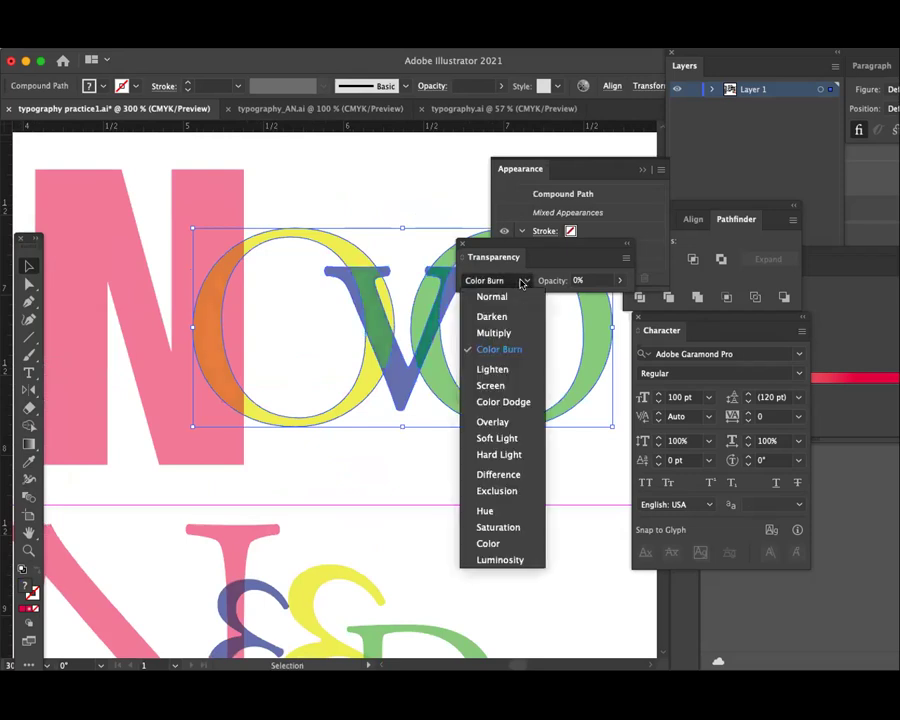
{"action": "left_click", "coordinate": [511, 384]}
{"action": "left_click", "coordinate": [524, 280]}
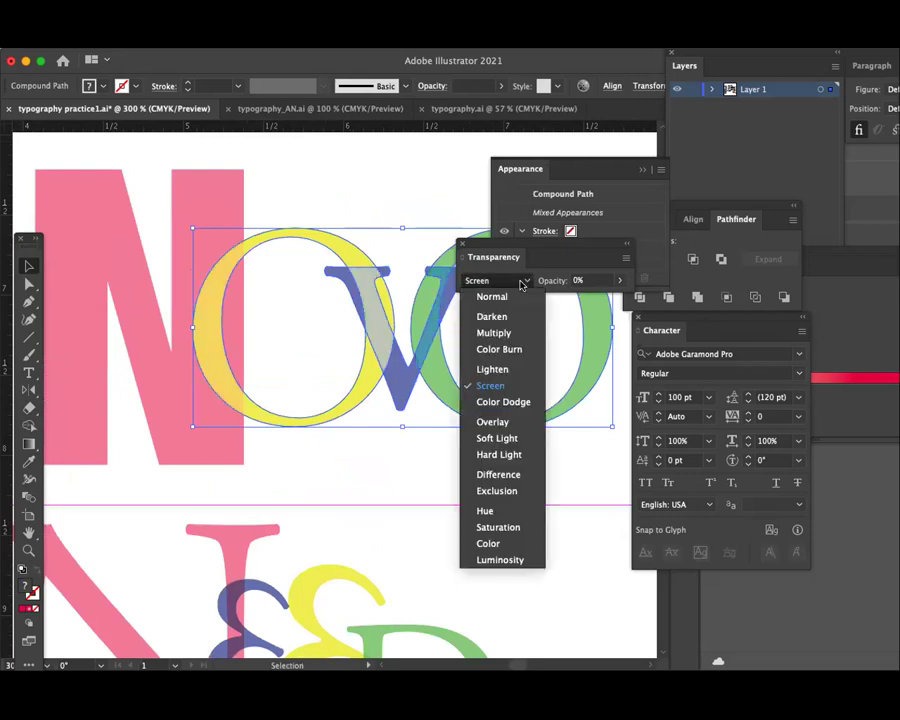
{"action": "left_click", "coordinate": [500, 420]}
{"action": "left_click", "coordinate": [522, 280]}
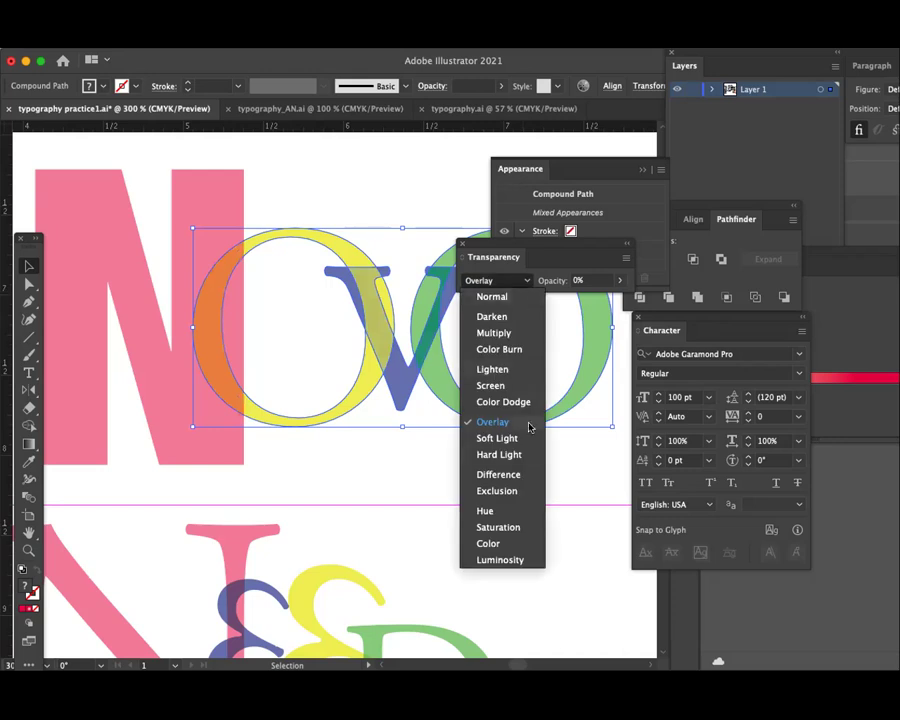
{"action": "left_click", "coordinate": [500, 436]}
{"action": "left_click", "coordinate": [524, 280]}
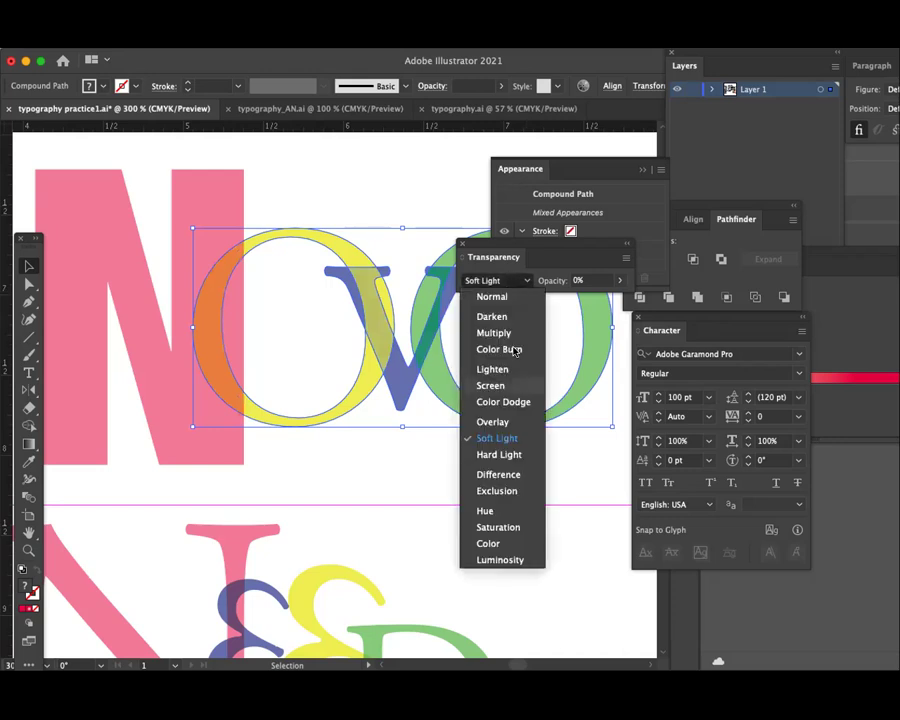
{"action": "left_click", "coordinate": [511, 471]}
{"action": "left_click", "coordinate": [516, 282]}
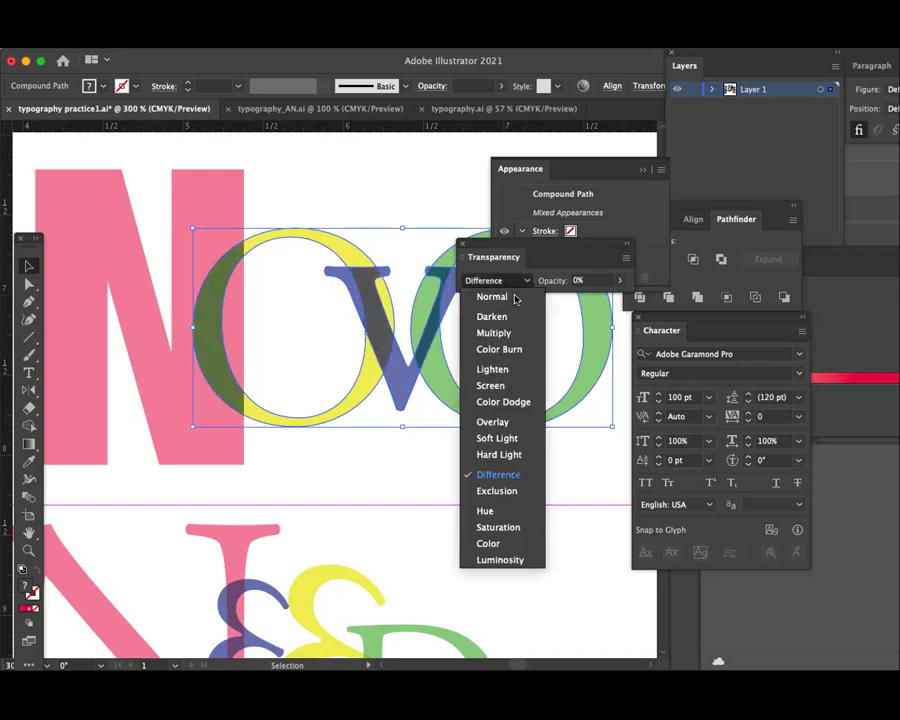
{"action": "left_click", "coordinate": [507, 490]}
{"action": "left_click", "coordinate": [518, 281]}
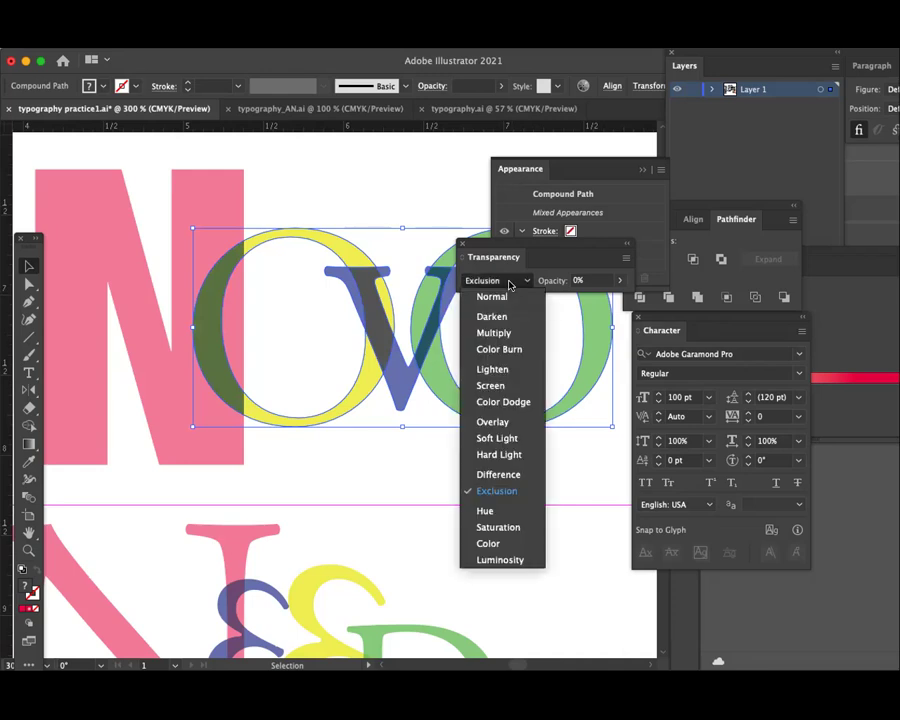
{"action": "left_click", "coordinate": [485, 511]}
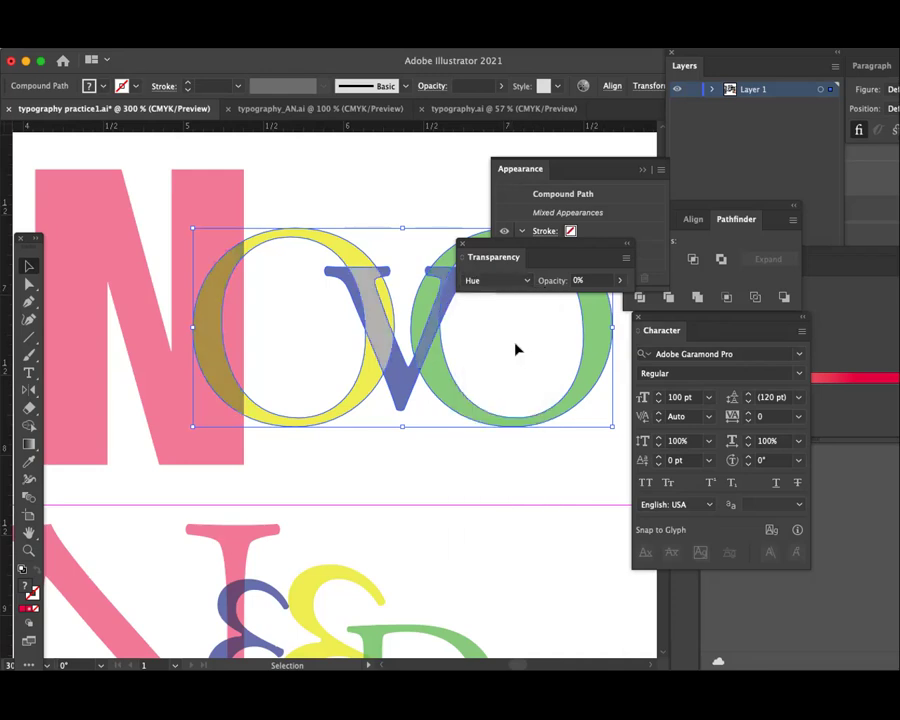
{"action": "left_click", "coordinate": [521, 281]}
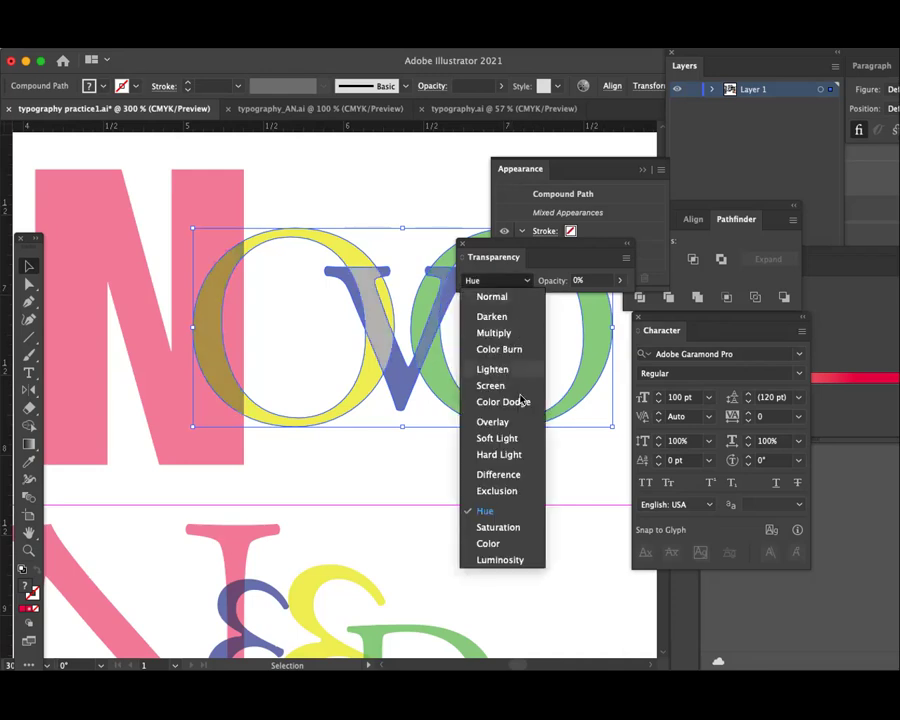
{"action": "left_click", "coordinate": [519, 530]}
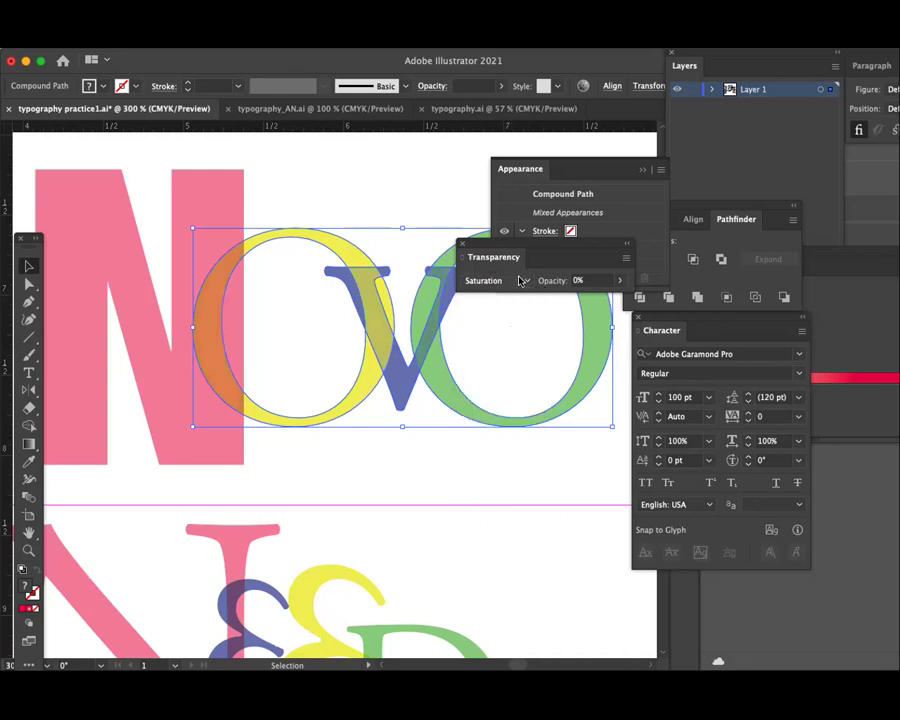
{"action": "left_click", "coordinate": [520, 280]}
{"action": "left_click", "coordinate": [489, 543]}
{"action": "left_click", "coordinate": [517, 280]}
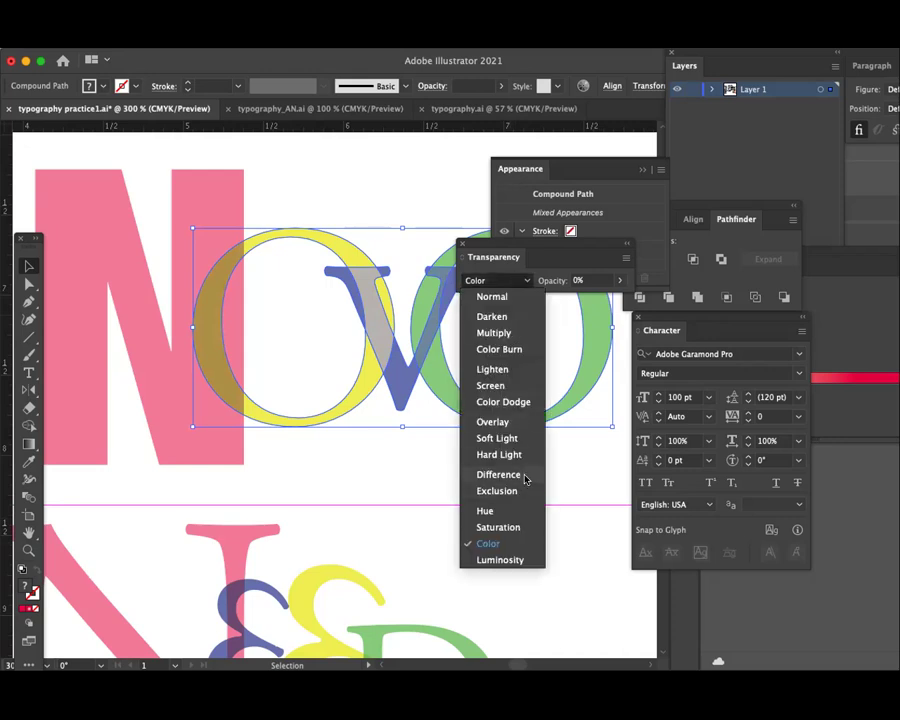
{"action": "left_click", "coordinate": [525, 477]}
{"action": "left_click", "coordinate": [517, 281]}
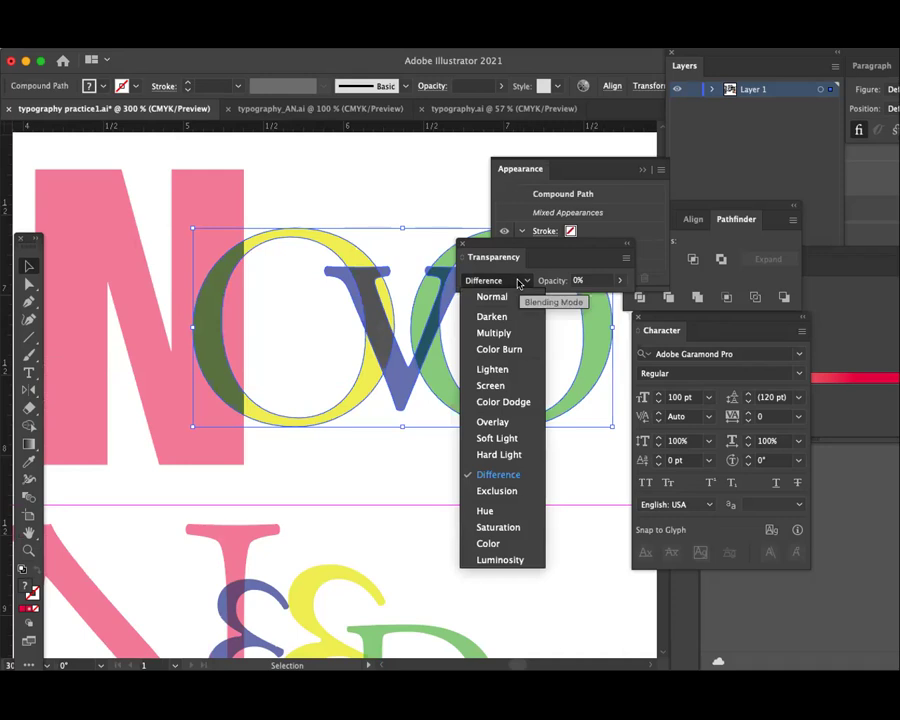
{"action": "left_click", "coordinate": [516, 316]}
{"action": "left_click", "coordinate": [515, 281]}
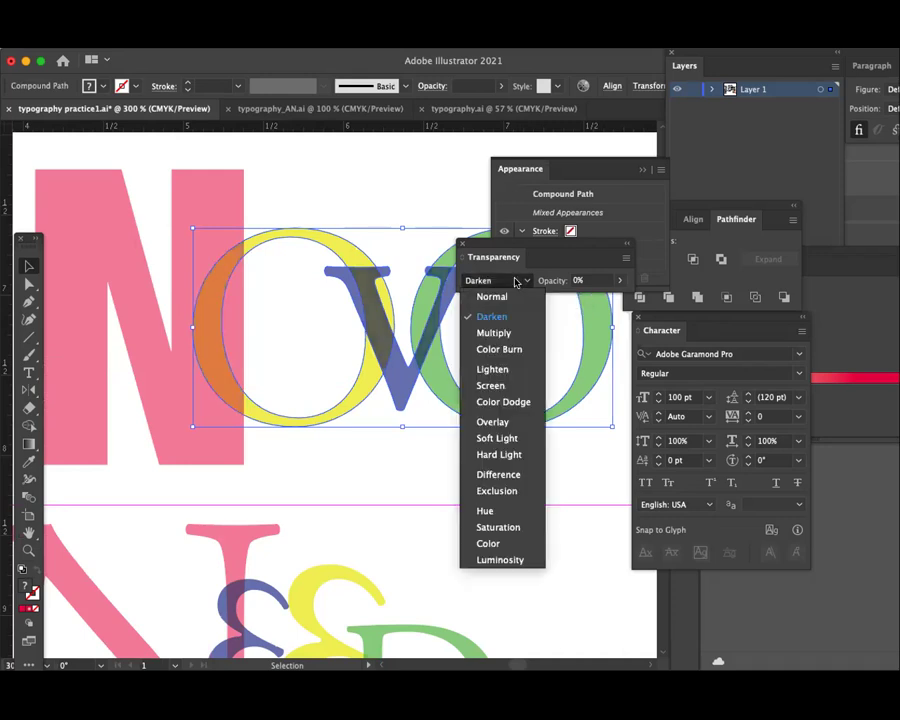
{"action": "left_click", "coordinate": [512, 333]}
{"action": "left_click", "coordinate": [520, 283]}
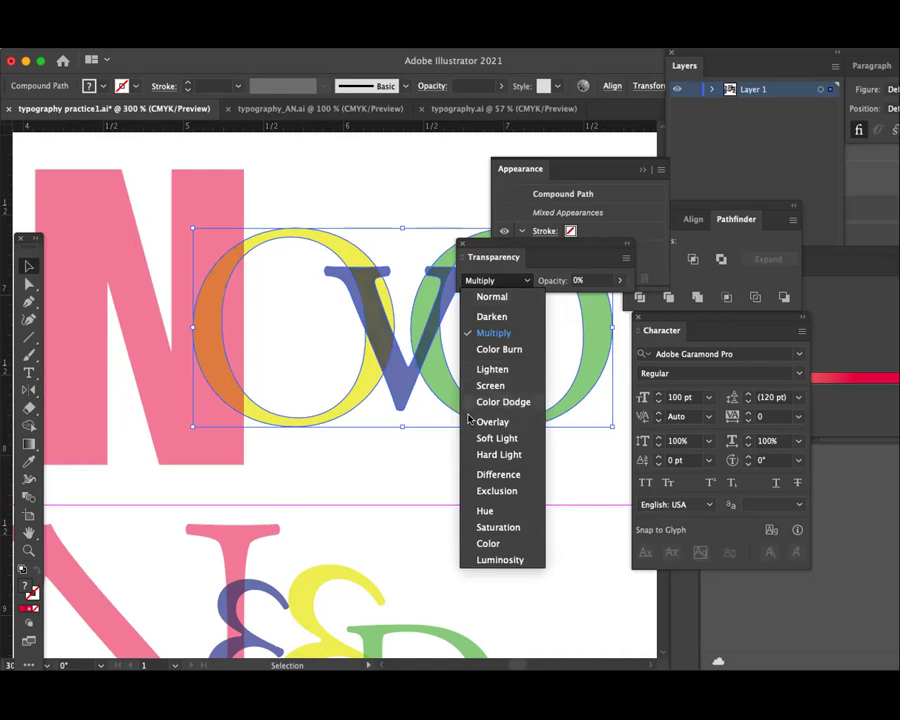
{"action": "left_click", "coordinate": [346, 464]}
{"action": "key", "text": "a"}
- Save typography practice1.ai, zoom out to the whole page, and deselect everything
{"action": "key", "text": "ctrl+s"}
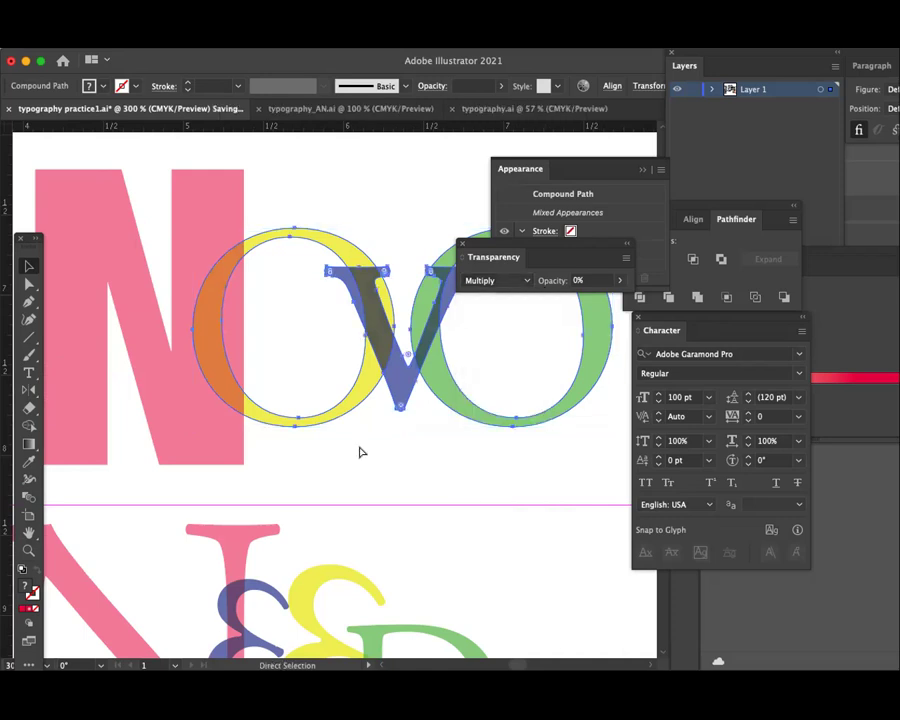
{"action": "key", "text": "ctrl+minus"}
{"action": "key", "text": "ctrl+minus"}
{"action": "key", "text": "ctrl+minus"}
{"action": "key", "text": "ctrl+minus"}
{"action": "key", "text": "v"}
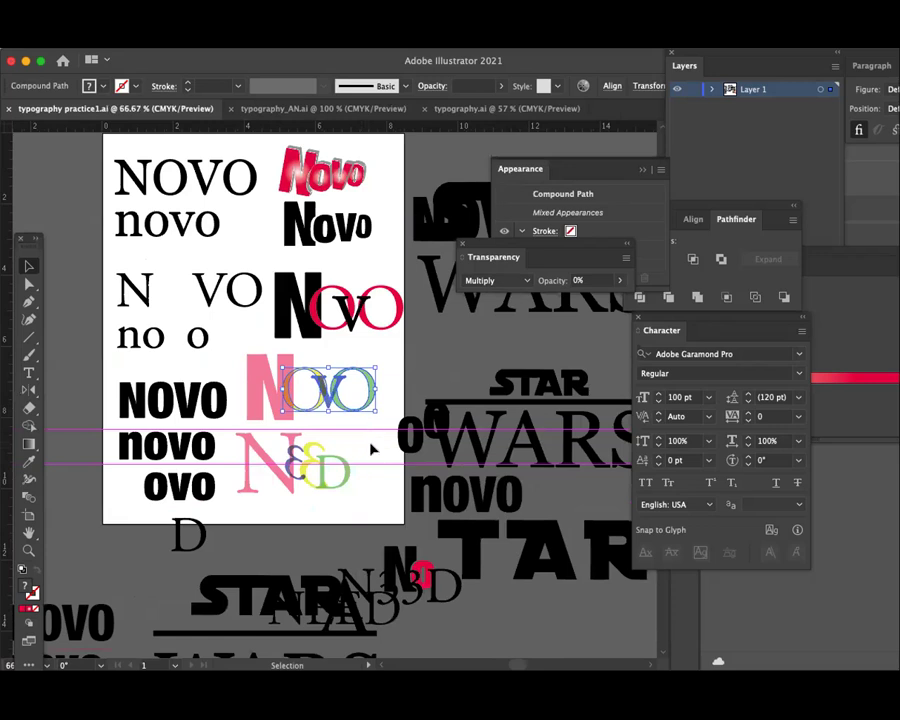
{"action": "left_click", "coordinate": [371, 450]}
{"action": "key", "text": "ctrl"}
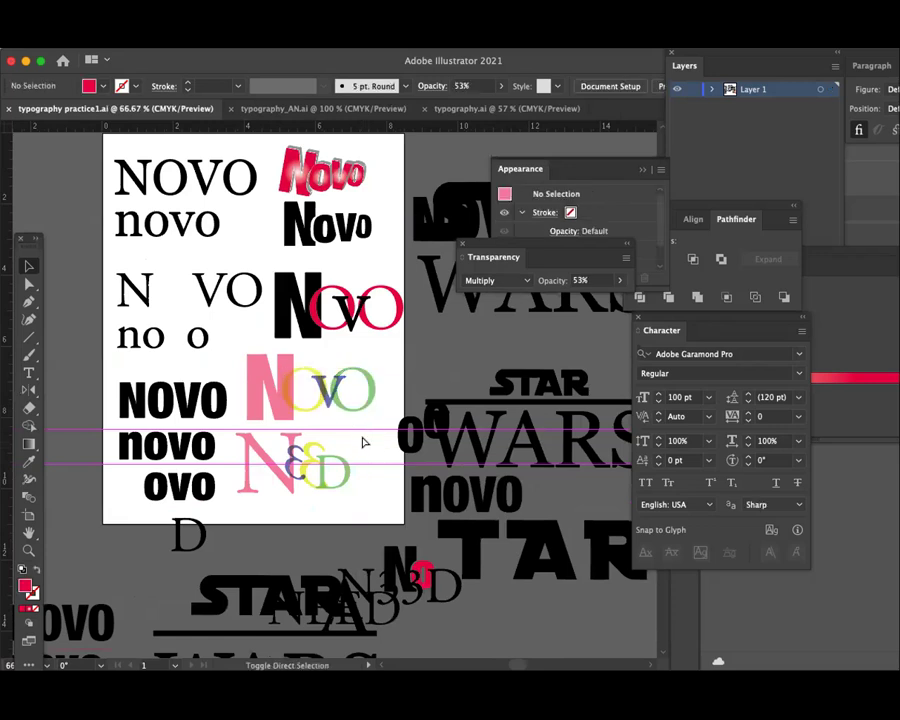
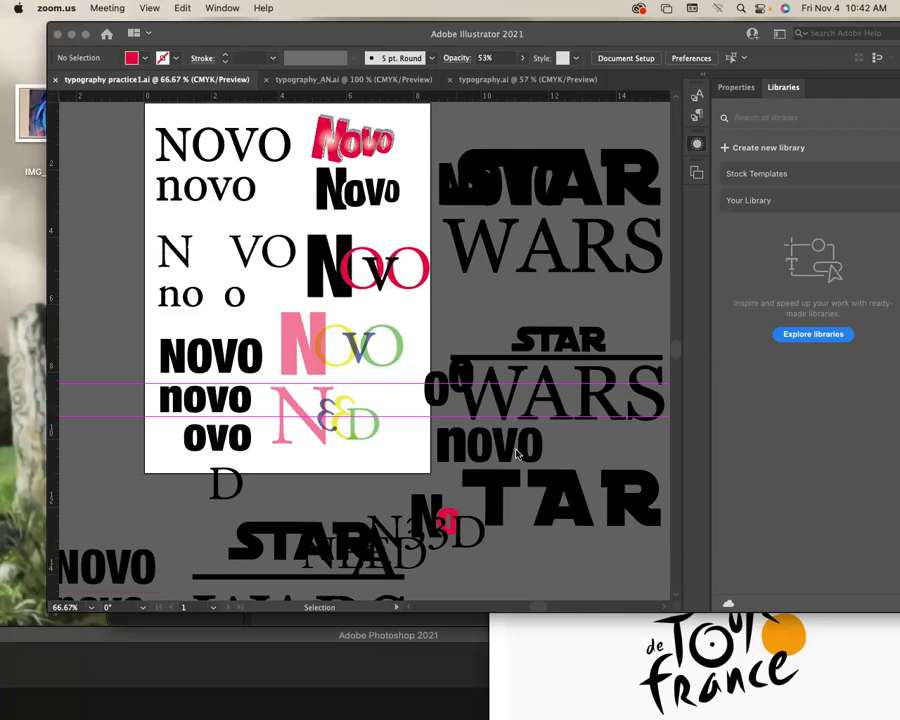
- Return to the Illustrator document and zoom in to inspect the NOVO practice lettering
{"action": "left_click", "coordinate": [422, 487]}
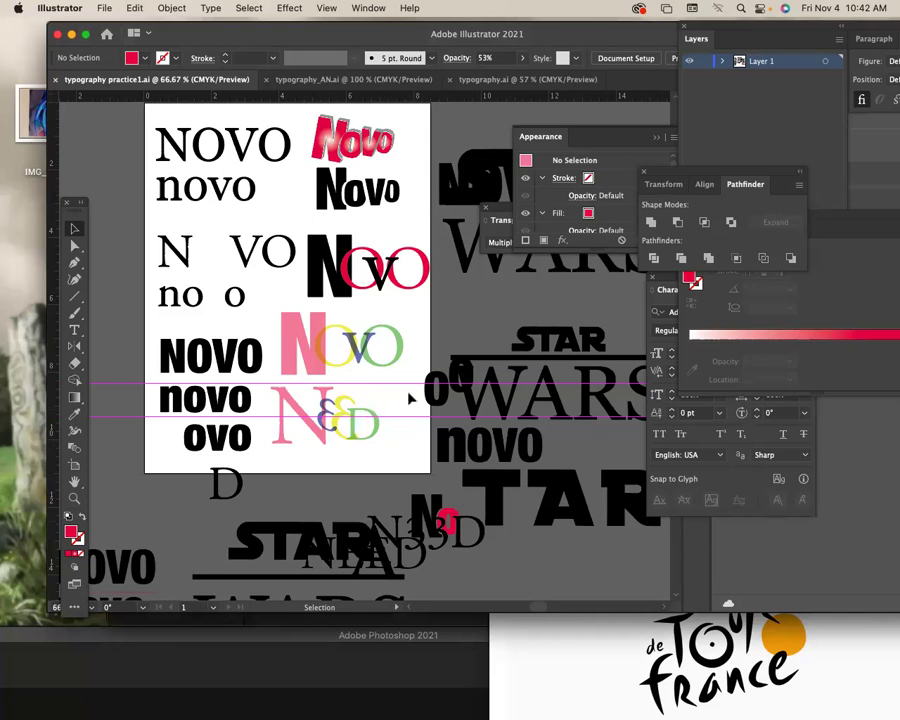
{"action": "key", "text": "super+plus"}
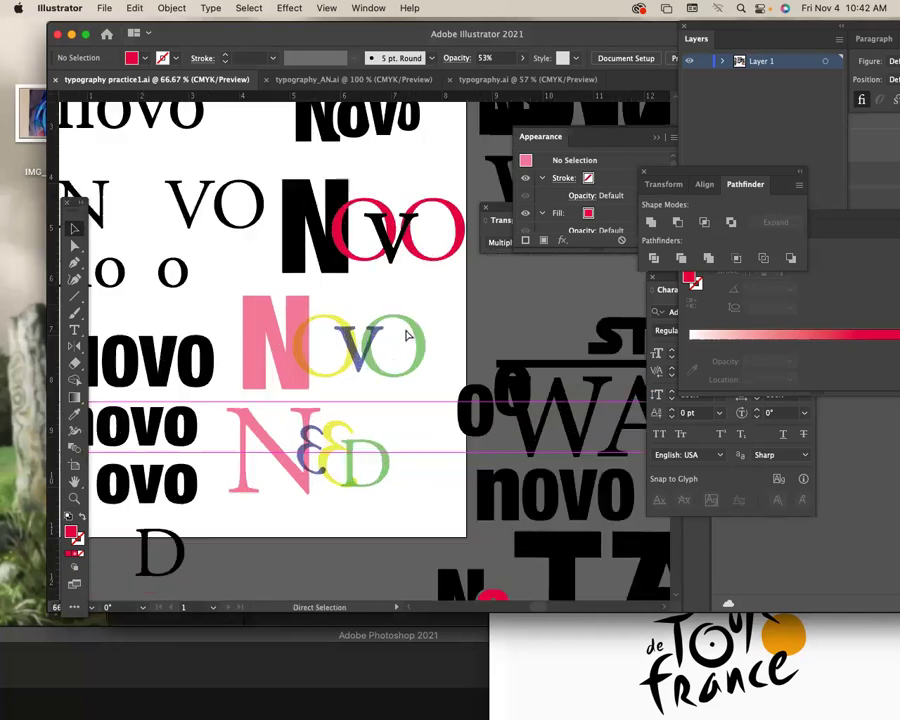
{"action": "scroll", "coordinate": [407, 350], "scroll_direction": "up", "scroll_amount": 3}
{"action": "scroll", "coordinate": [407, 350], "scroll_direction": "left", "scroll_amount": 3}
{"action": "left_click_drag", "start_coordinate": [407, 366], "coordinate": [368, 377]}
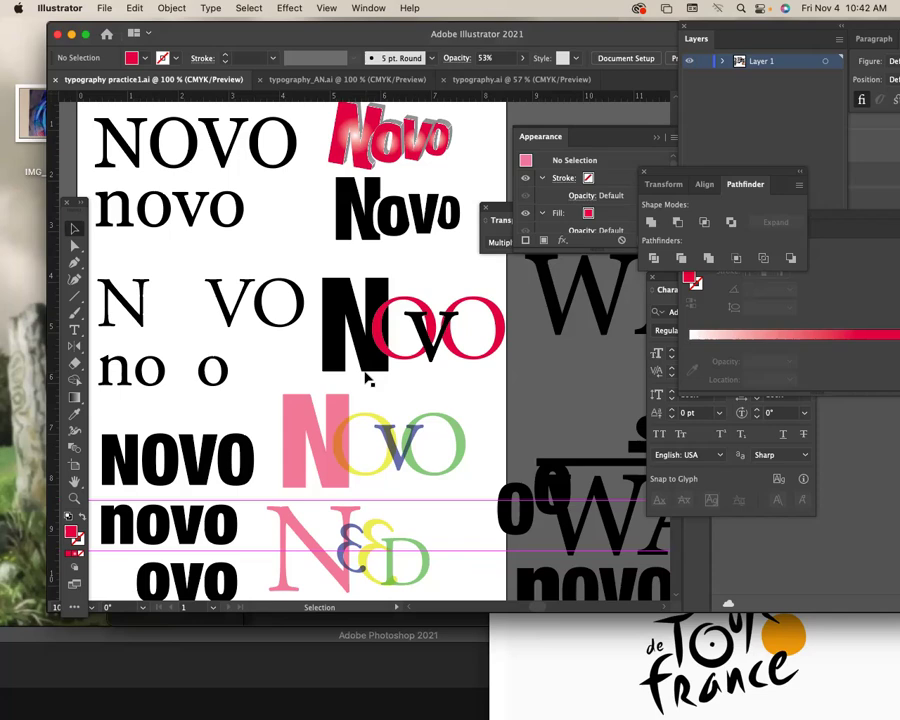
- Zoom back out, marquee-select all the lettering and drag it toward the artboard's left edge
{"action": "key", "text": "ctrl+minus"}
{"action": "scroll", "coordinate": [370, 380], "scroll_direction": "right", "scroll_amount": 2}
{"action": "scroll", "coordinate": [434, 374], "scroll_direction": "right", "scroll_amount": 3}
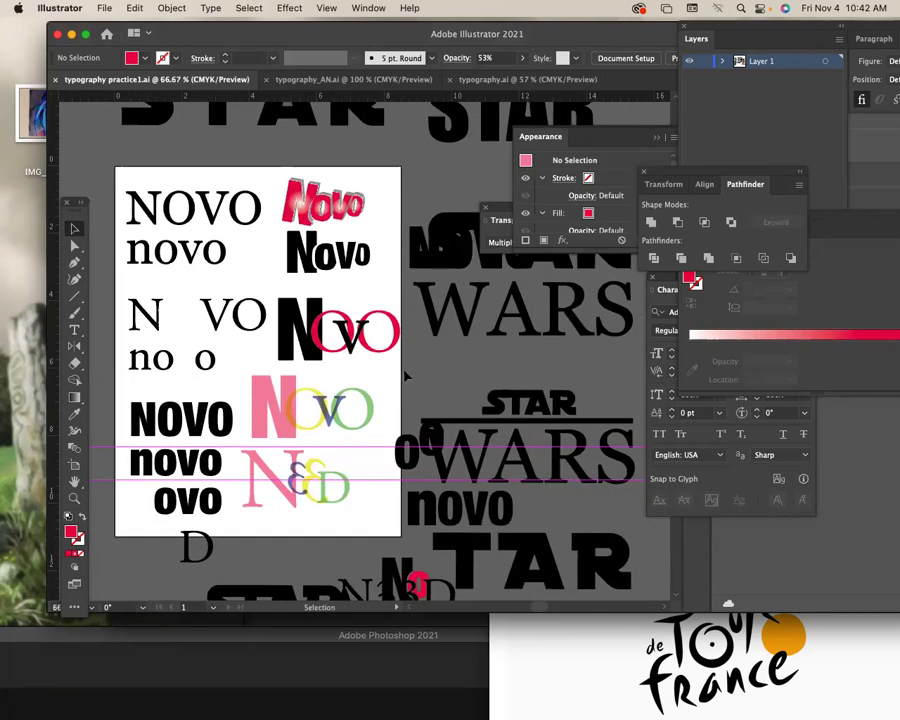
{"action": "scroll", "coordinate": [377, 372], "scroll_direction": "left", "scroll_amount": 3}
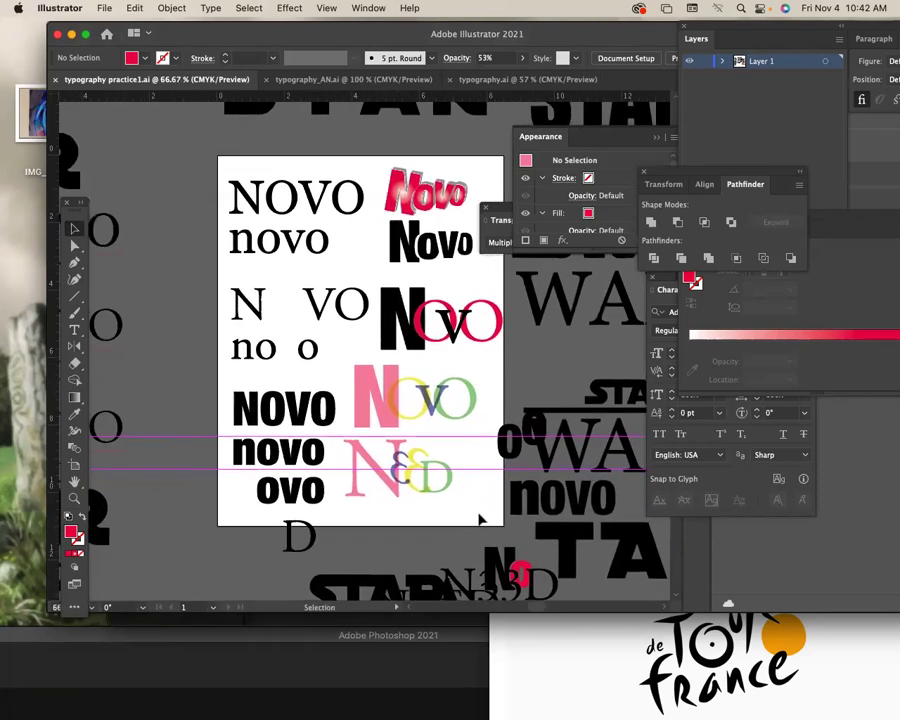
{"action": "left_click_drag", "start_coordinate": [481, 518], "coordinate": [225, 168]}
{"action": "left_click_drag", "start_coordinate": [372, 208], "coordinate": [195, 243]}
- Push the lettering further off the left side and bring the N-with-red-VO piece onto the empty artboard
{"action": "scroll", "coordinate": [322, 286], "scroll_direction": "left", "scroll_amount": 3}
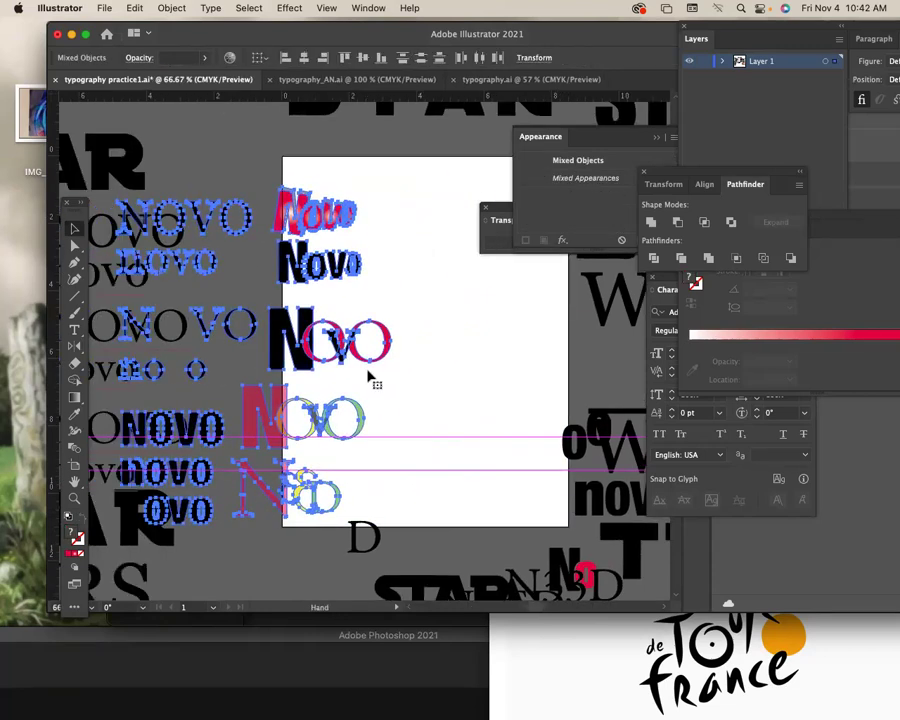
{"action": "scroll", "coordinate": [370, 374], "scroll_direction": "left", "scroll_amount": 4}
{"action": "left_click_drag", "start_coordinate": [292, 325], "coordinate": [182, 303]}
{"action": "left_click", "coordinate": [406, 366]}
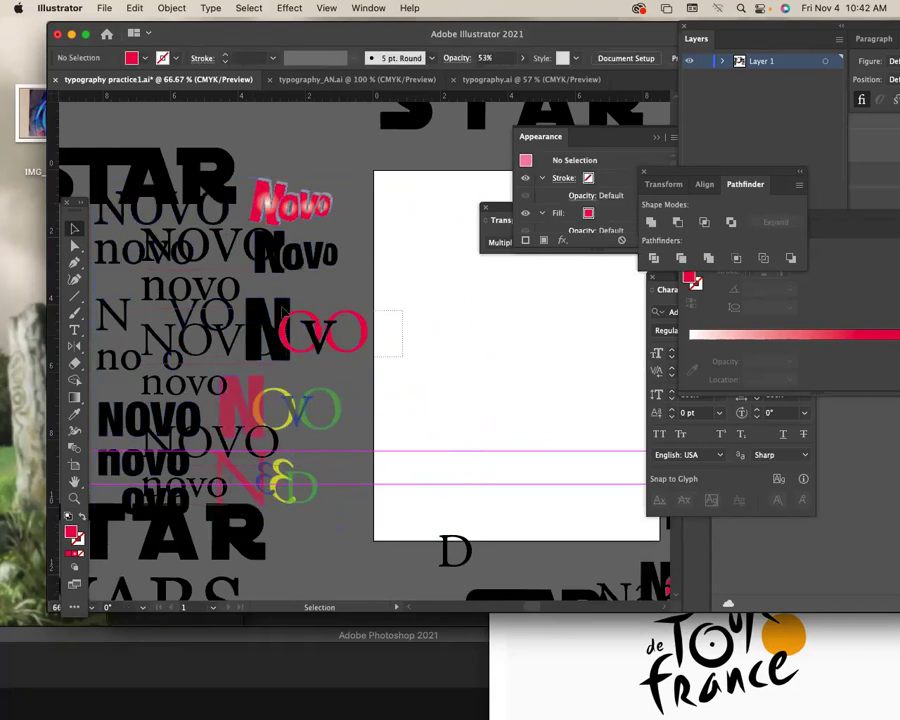
{"action": "left_click", "coordinate": [287, 313]}
{"action": "left_click_drag", "start_coordinate": [286, 306], "coordinate": [505, 313]}
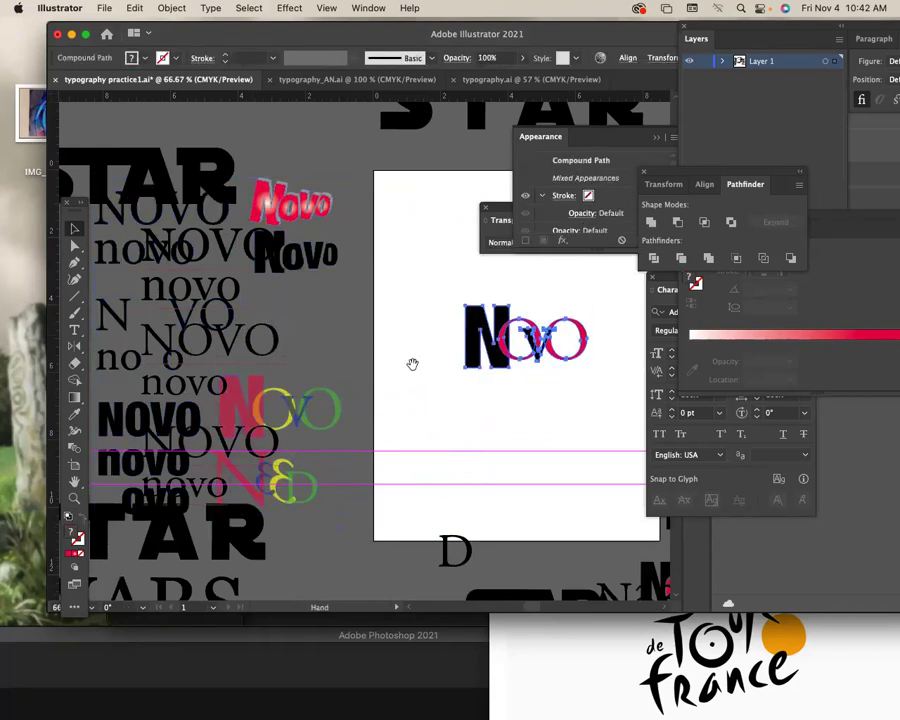
- Pull the VO away from the N, move the N up-left, and enlarge it about twice
{"action": "scroll", "coordinate": [416, 380], "scroll_direction": "right", "scroll_amount": 3}
{"action": "left_click", "coordinate": [422, 393]}
{"action": "scroll", "coordinate": [452, 396], "scroll_direction": "up", "scroll_amount": 2}
{"action": "scroll", "coordinate": [500, 398], "scroll_direction": "up", "scroll_amount": 2}
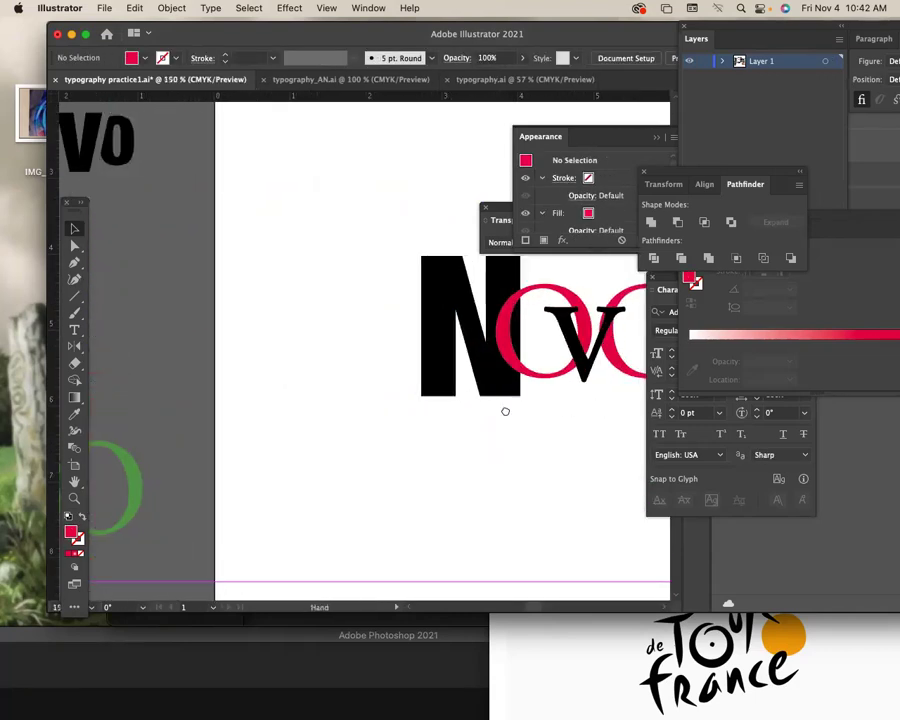
{"action": "scroll", "coordinate": [502, 408], "scroll_direction": "up", "scroll_amount": 2}
{"action": "left_click_drag", "start_coordinate": [450, 370], "coordinate": [533, 370]}
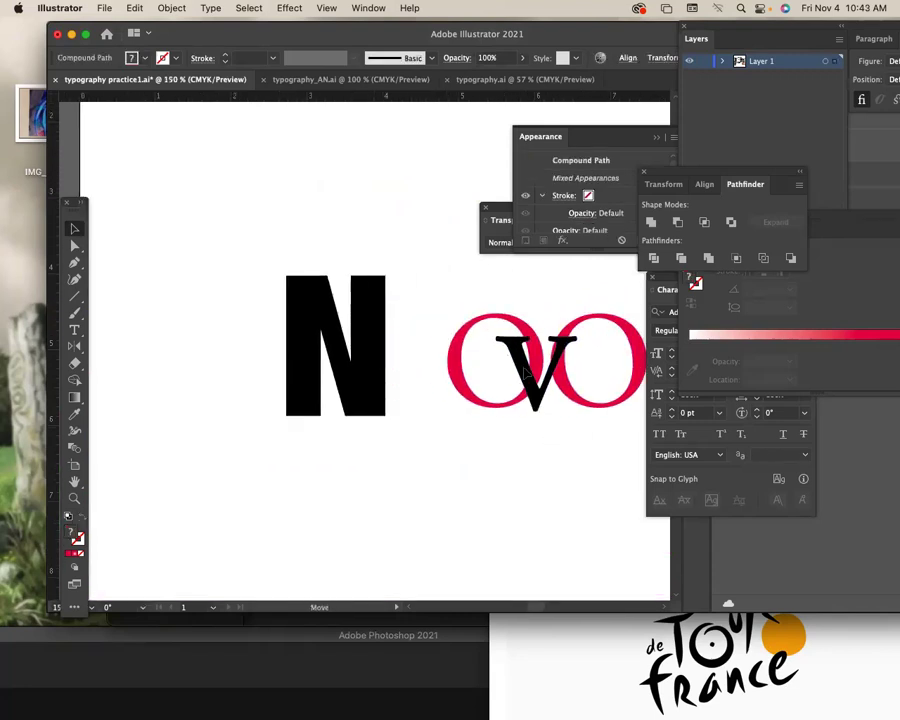
{"action": "left_click", "coordinate": [461, 445]}
{"action": "mouse_move", "coordinate": [380, 405]}
{"action": "left_mouse_down"}
{"action": "mouse_move", "coordinate": [307, 370]}
{"action": "mouse_move", "coordinate": [368, 461]}
{"action": "left_mouse_up"}
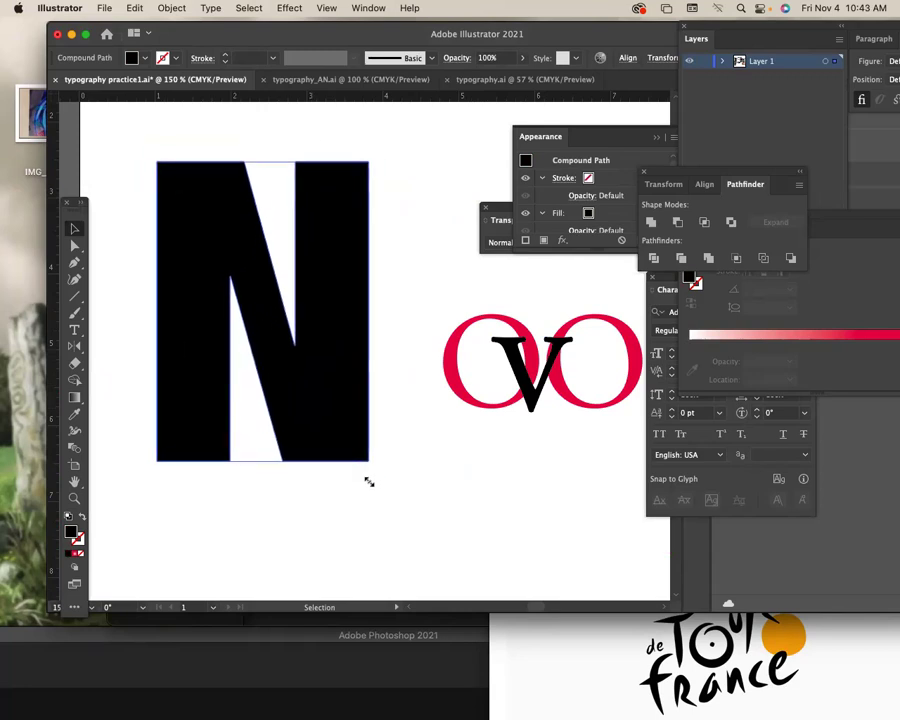
{"action": "left_click", "coordinate": [450, 462]}
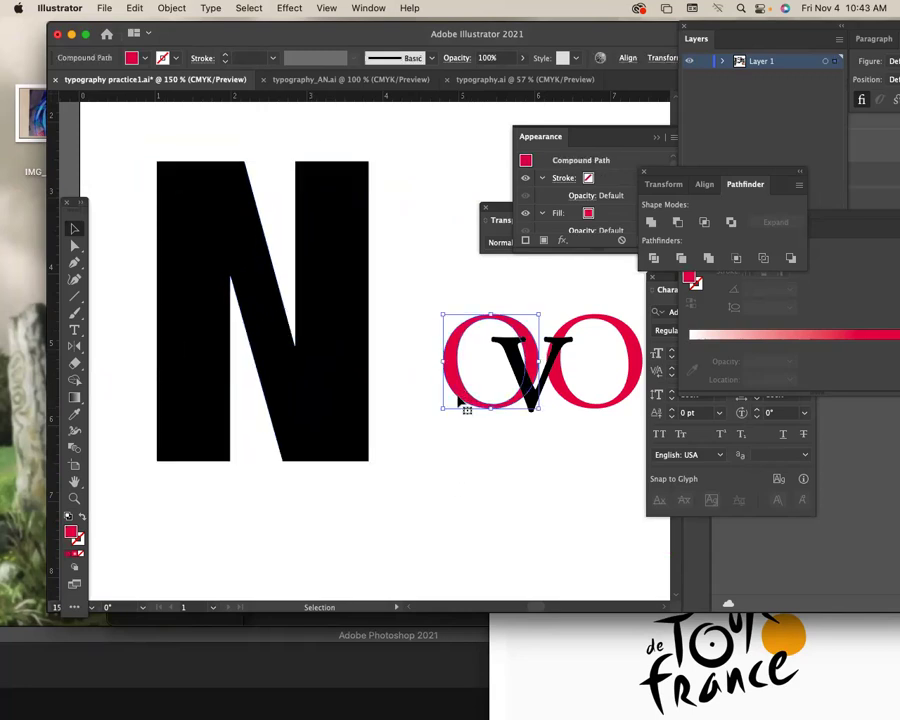
- Place the red O at the N's top-right corner, add a smaller copy and an enlarged copy below
{"action": "mouse_move", "coordinate": [463, 403]}
{"action": "left_mouse_down"}
{"action": "mouse_move", "coordinate": [358, 257]}
{"action": "mouse_move", "coordinate": [375, 243]}
{"action": "left_mouse_up"}
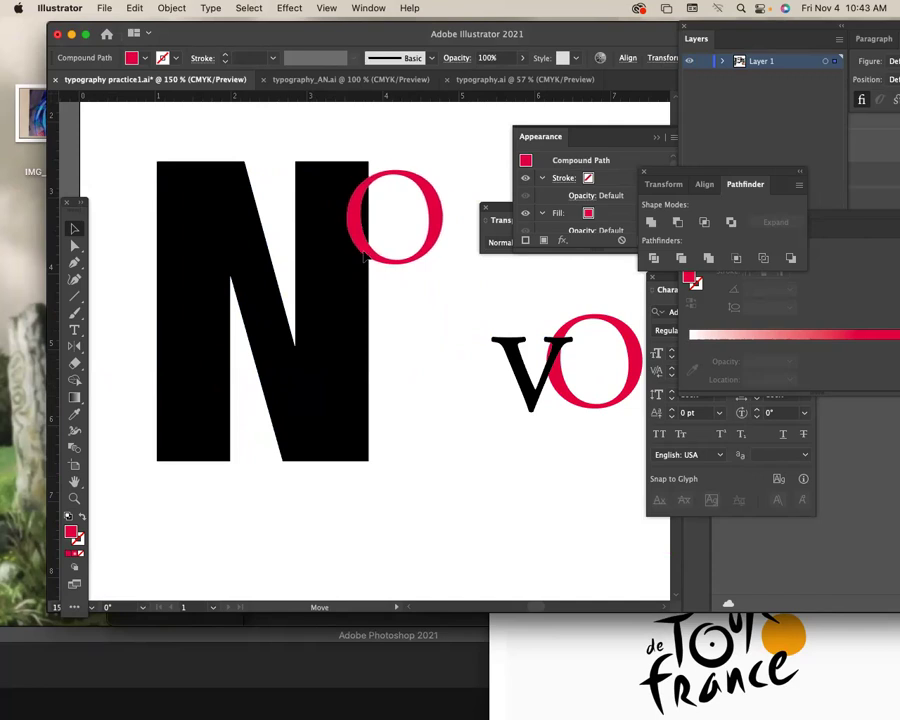
{"action": "left_click", "coordinate": [422, 297]}
{"action": "left_click_drag", "start_coordinate": [388, 251], "coordinate": [358, 355]}
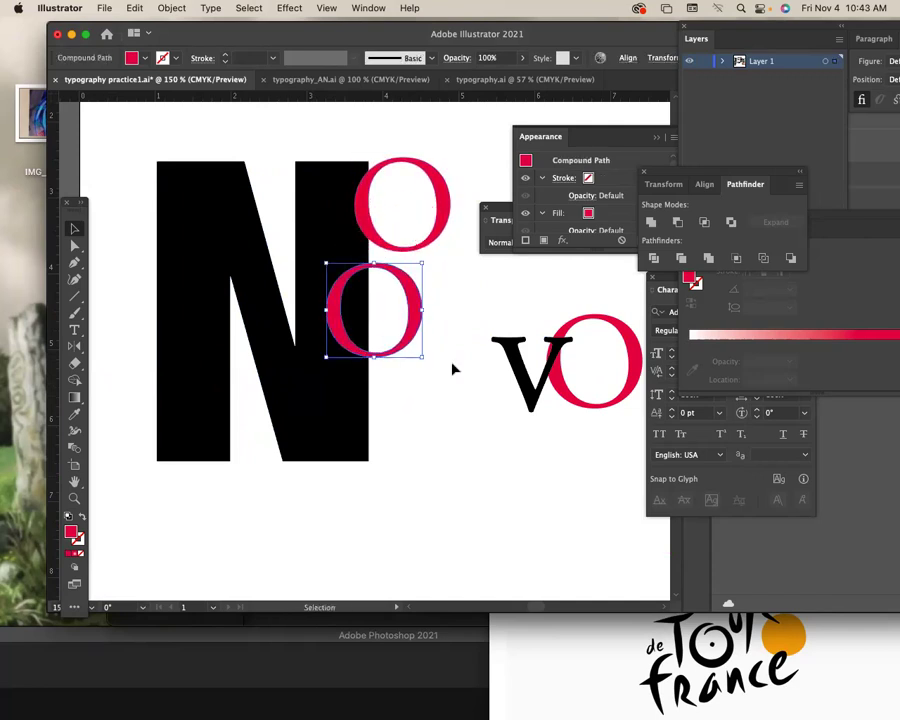
{"action": "mouse_move", "coordinate": [423, 360]}
{"action": "left_mouse_down"}
{"action": "mouse_move", "coordinate": [399, 345]}
{"action": "mouse_move", "coordinate": [390, 290]}
{"action": "mouse_move", "coordinate": [399, 310]}
{"action": "left_mouse_up"}
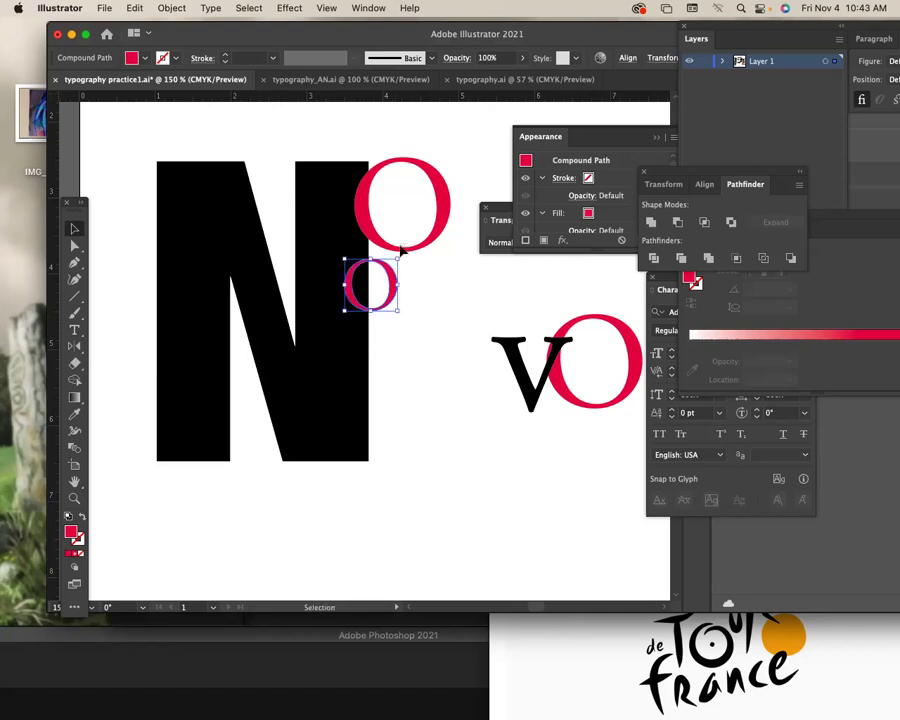
{"action": "left_click", "coordinate": [396, 273]}
{"action": "left_click_drag", "start_coordinate": [440, 238], "coordinate": [432, 250]}
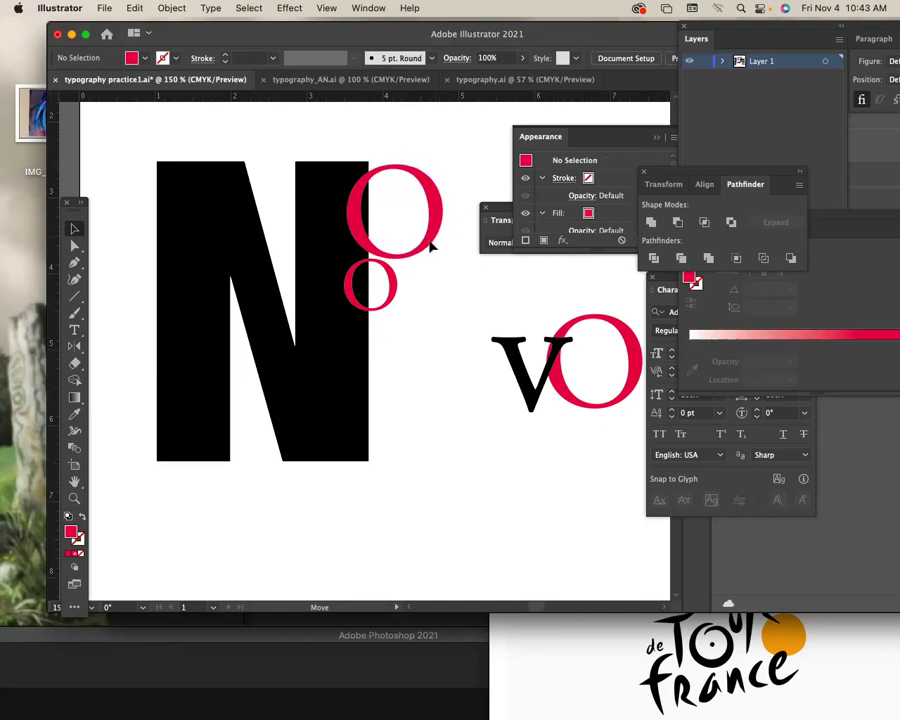
{"action": "left_click", "coordinate": [428, 256]}
{"action": "mouse_move", "coordinate": [393, 302]}
{"action": "left_mouse_down"}
{"action": "mouse_move", "coordinate": [400, 358]}
{"action": "mouse_move", "coordinate": [437, 402]}
{"action": "mouse_move", "coordinate": [399, 380]}
{"action": "mouse_move", "coordinate": [393, 467]}
{"action": "left_mouse_up"}
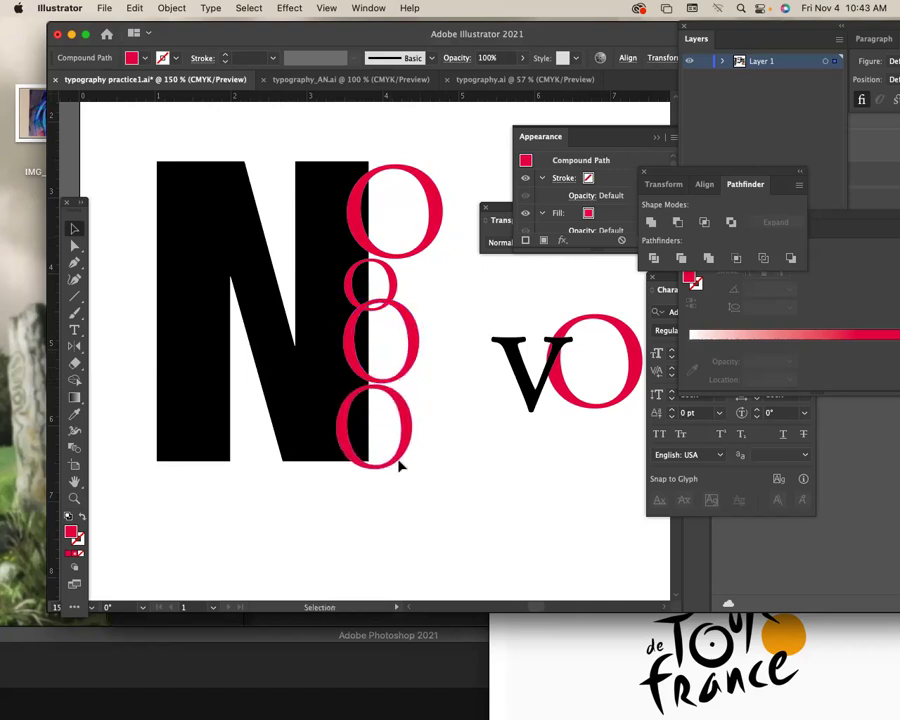
- Tilt the bottom red O, copy it down-left onto the N's diagonal, and tilt that small O
{"action": "key", "text": "r"}
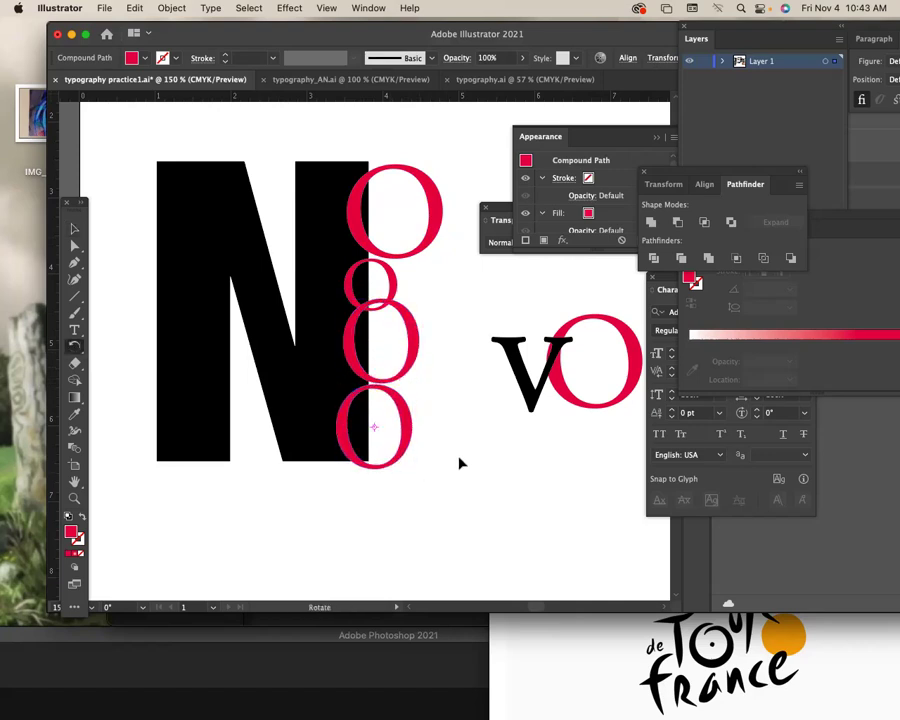
{"action": "left_click_drag", "start_coordinate": [445, 405], "coordinate": [425, 372]}
{"action": "key", "text": "v"}
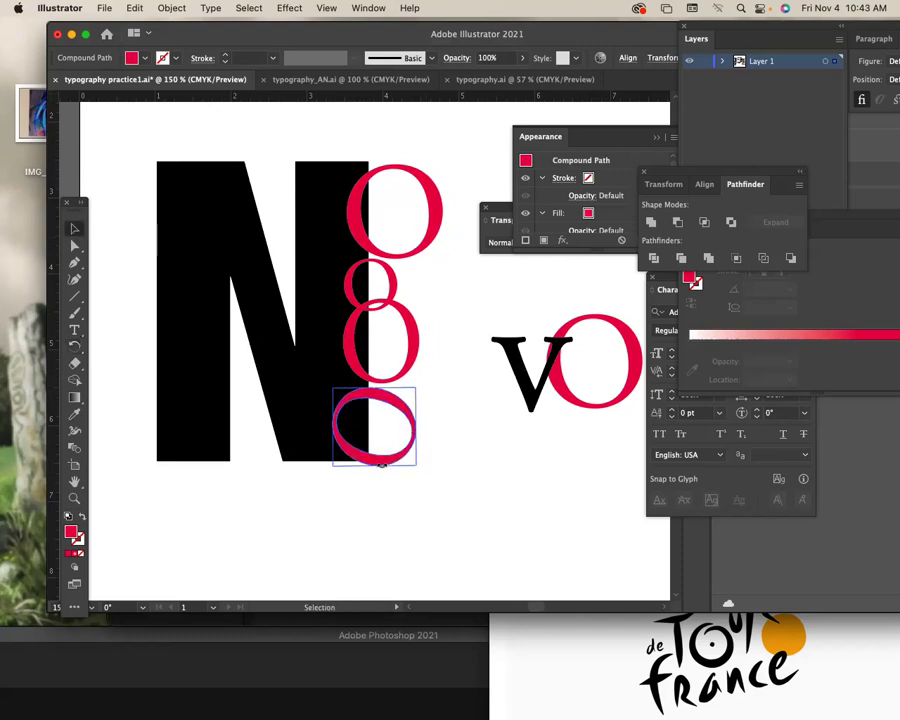
{"action": "mouse_move", "coordinate": [384, 467]}
{"action": "left_mouse_down"}
{"action": "mouse_move", "coordinate": [294, 480]}
{"action": "mouse_move", "coordinate": [311, 482]}
{"action": "mouse_move", "coordinate": [292, 402]}
{"action": "mouse_move", "coordinate": [295, 411]}
{"action": "mouse_move", "coordinate": [277, 403]}
{"action": "mouse_move", "coordinate": [277, 344]}
{"action": "left_mouse_up"}
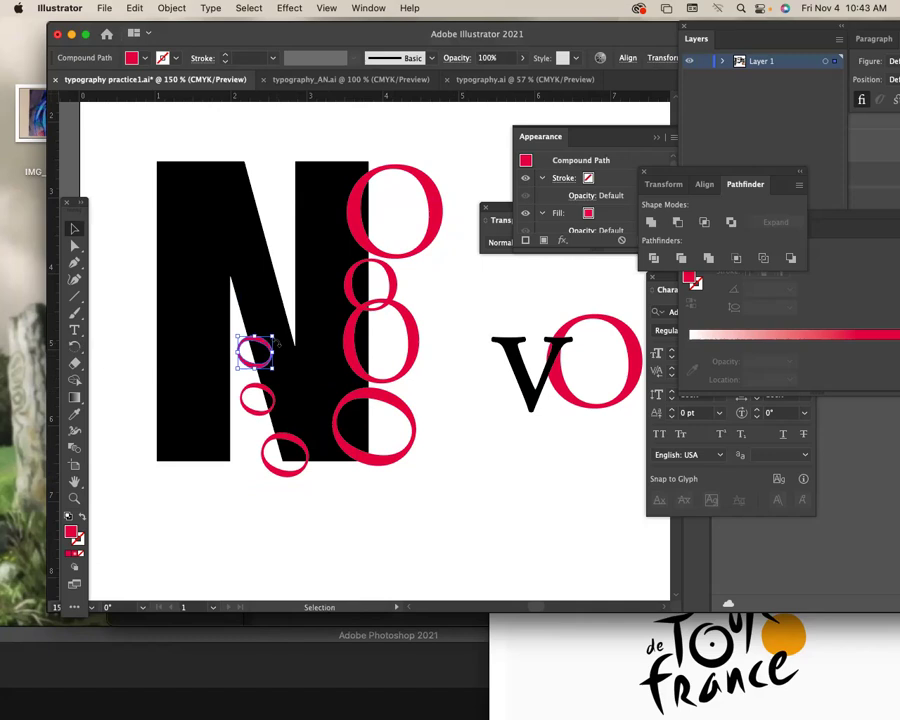
{"action": "left_click", "coordinate": [287, 337], "text": "shift"}
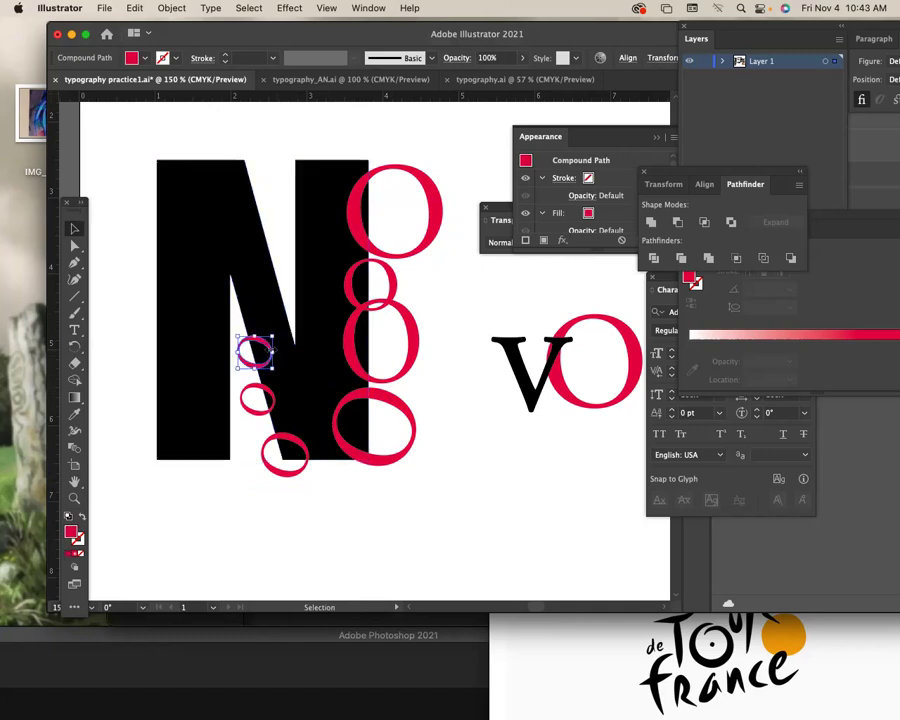
{"action": "left_click", "coordinate": [280, 344], "text": "shift"}
{"action": "left_click", "coordinate": [279, 340], "text": "shift"}
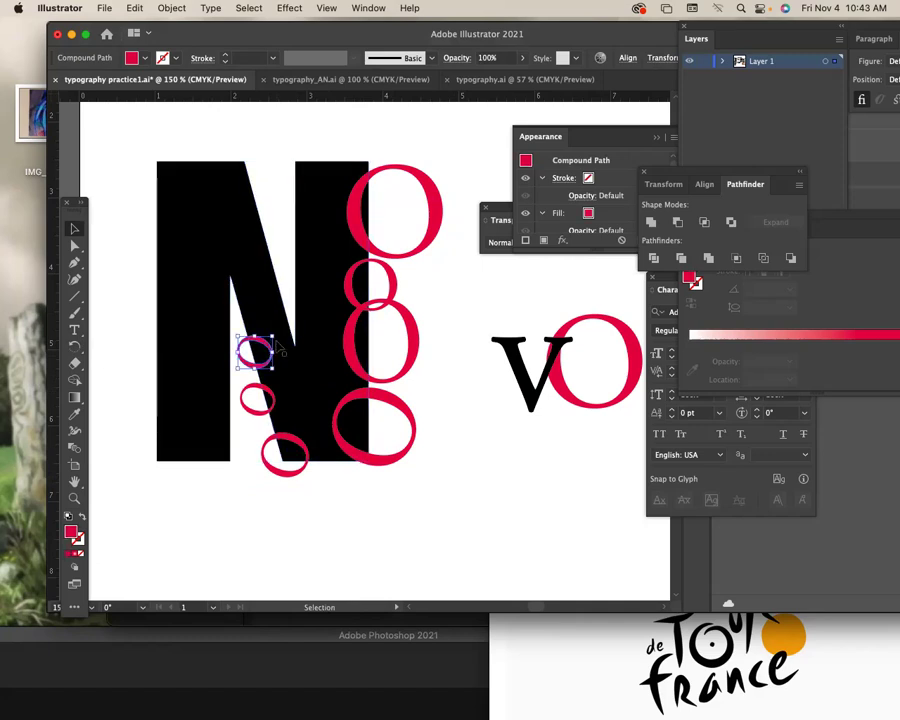
{"action": "left_click_drag", "start_coordinate": [281, 337], "coordinate": [272, 321]}
- Copy small red Os down the N's left side and tilt one flatter
{"action": "left_click", "coordinate": [76, 229]}
{"action": "mouse_move", "coordinate": [247, 350]}
{"action": "left_mouse_down"}
{"action": "mouse_move", "coordinate": [141, 181]}
{"action": "mouse_move", "coordinate": [165, 264]}
{"action": "mouse_move", "coordinate": [176, 268]}
{"action": "mouse_move", "coordinate": [163, 330]}
{"action": "mouse_move", "coordinate": [172, 269]}
{"action": "left_mouse_up"}
{"action": "mouse_move", "coordinate": [171, 326]}
{"action": "left_mouse_down"}
{"action": "mouse_move", "coordinate": [183, 376]}
{"action": "mouse_move", "coordinate": [156, 388]}
{"action": "left_mouse_up"}
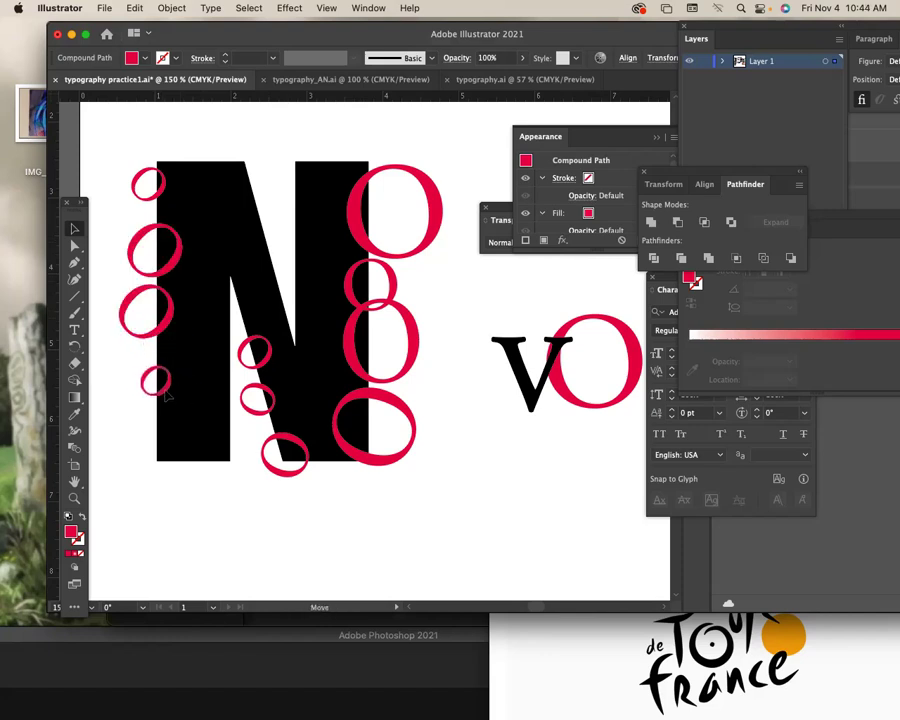
{"action": "mouse_move", "coordinate": [152, 325]}
{"action": "left_mouse_down"}
{"action": "mouse_move", "coordinate": [160, 335]}
{"action": "mouse_move", "coordinate": [128, 296]}
{"action": "left_mouse_up"}
{"action": "key", "text": "r"}
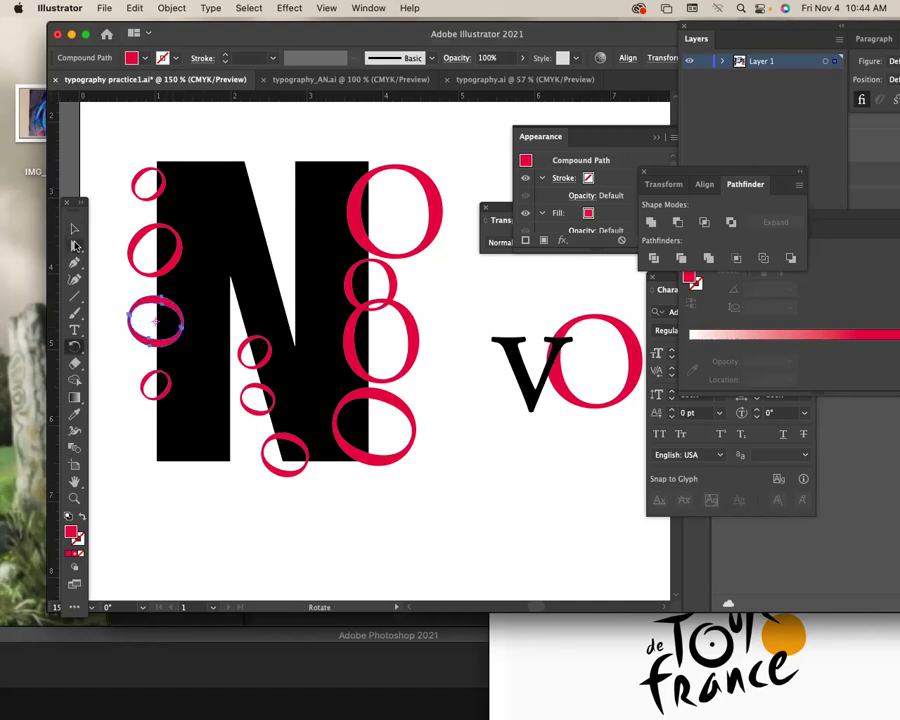
{"action": "key", "text": "v"}
{"action": "mouse_move", "coordinate": [166, 190]}
{"action": "left_mouse_down"}
{"action": "mouse_move", "coordinate": [196, 152]}
{"action": "mouse_move", "coordinate": [257, 189]}
{"action": "mouse_move", "coordinate": [270, 215]}
{"action": "left_mouse_up"}
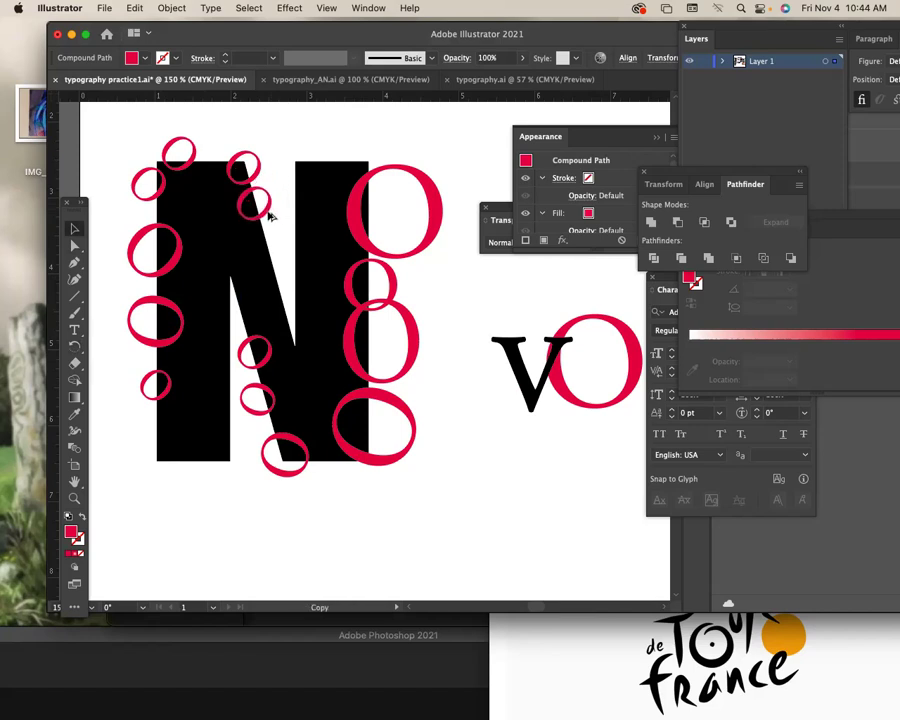
- Add small O copies along the diagonal, the top edge, the top-right and the bottom-left
{"action": "left_click_drag", "start_coordinate": [269, 214], "coordinate": [284, 249]}
{"action": "key", "text": "super+d"}
{"action": "key", "text": "super+d"}
{"action": "left_click", "coordinate": [445, 388]}
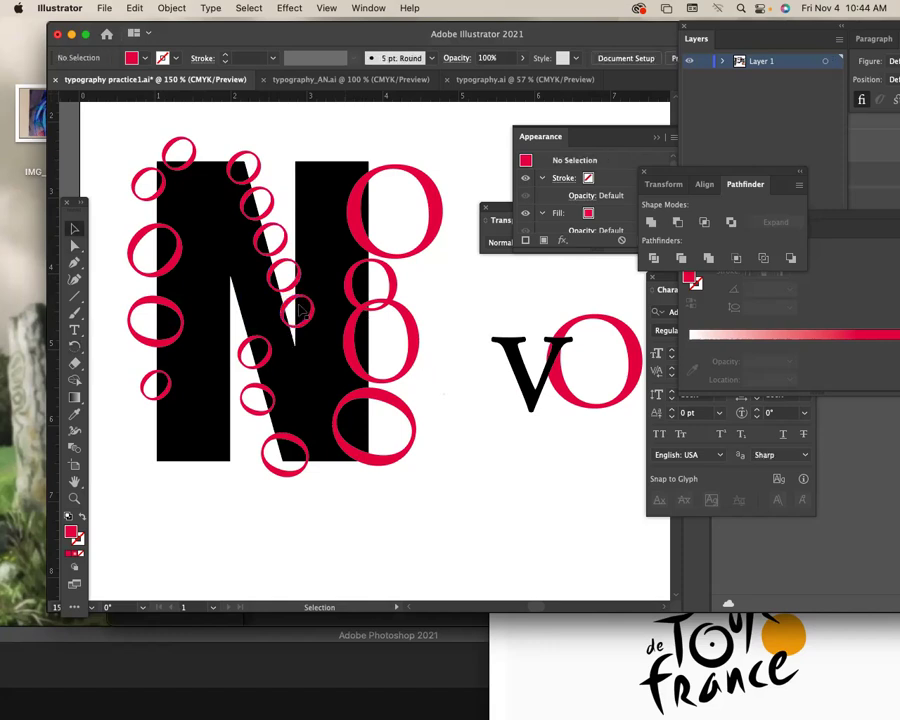
{"action": "left_click_drag", "start_coordinate": [311, 311], "coordinate": [310, 194]}
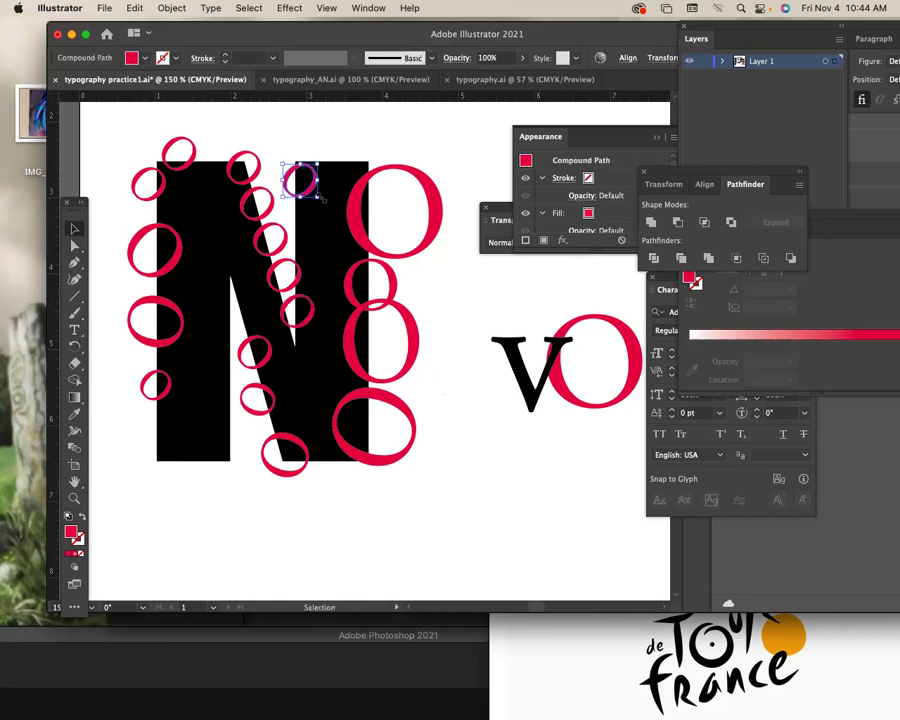
{"action": "left_click_drag", "start_coordinate": [310, 193], "coordinate": [342, 171]}
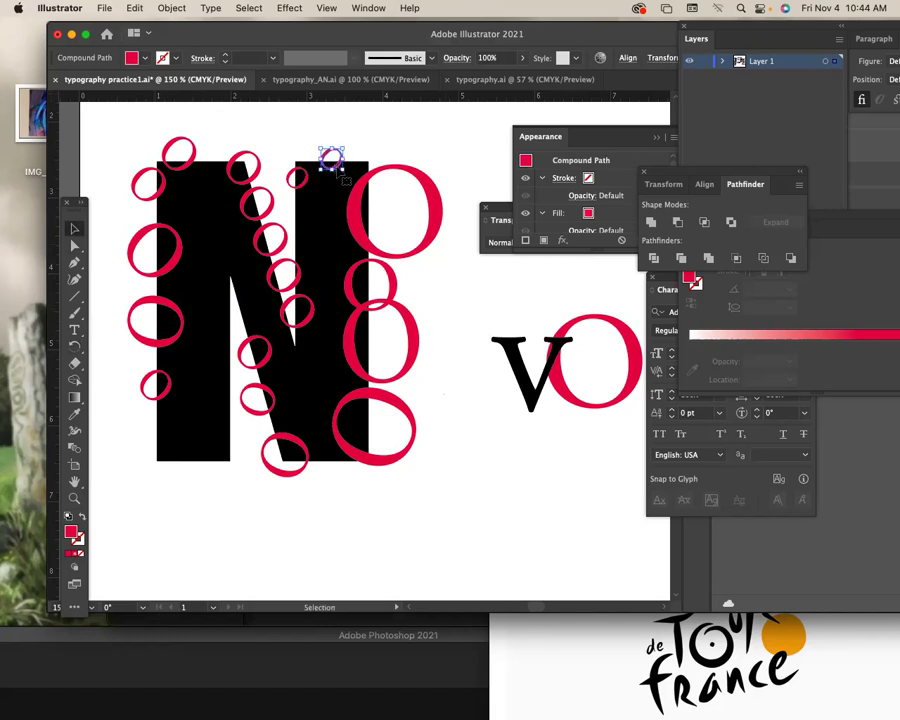
{"action": "mouse_move", "coordinate": [230, 460]}
{"action": "left_mouse_down"}
{"action": "mouse_move", "coordinate": [196, 479]}
{"action": "mouse_move", "coordinate": [215, 476]}
{"action": "mouse_move", "coordinate": [173, 479]}
{"action": "left_mouse_up"}
{"action": "left_click", "coordinate": [234, 488]}
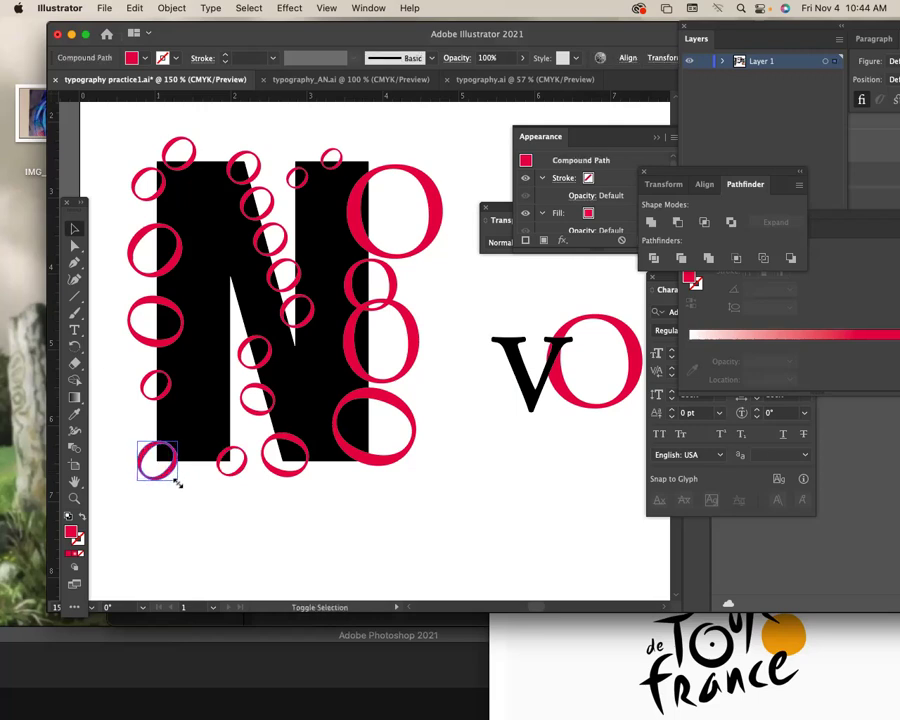
- Place more small circle copies up the N's lower left and onto its diagonal
{"action": "mouse_move", "coordinate": [170, 472]}
{"action": "left_mouse_down"}
{"action": "mouse_move", "coordinate": [236, 420]}
{"action": "mouse_move", "coordinate": [229, 395]}
{"action": "mouse_move", "coordinate": [236, 430]}
{"action": "left_mouse_up"}
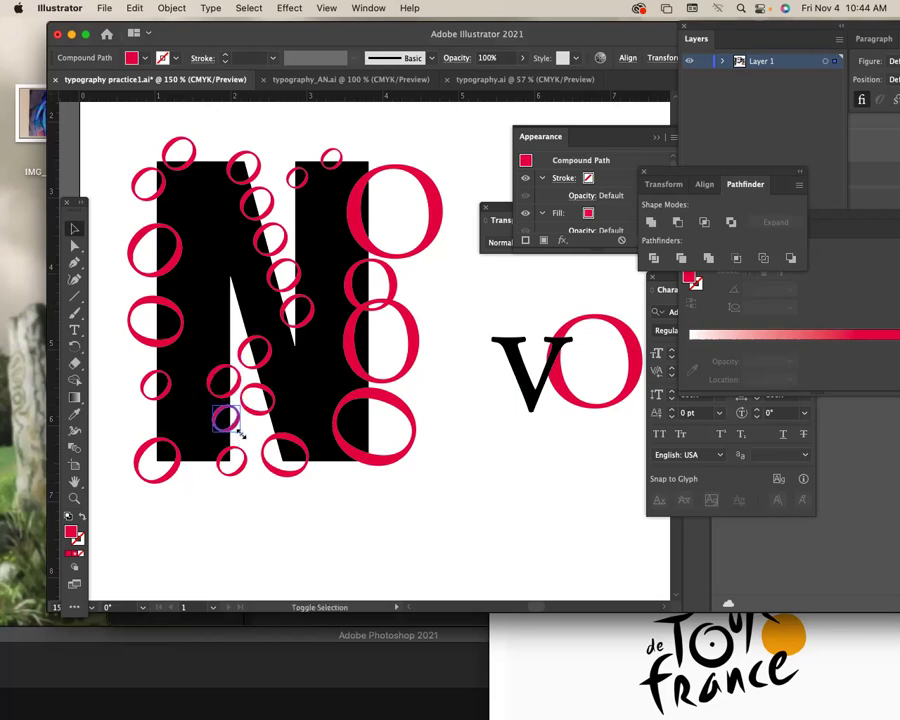
{"action": "left_click", "coordinate": [240, 488]}
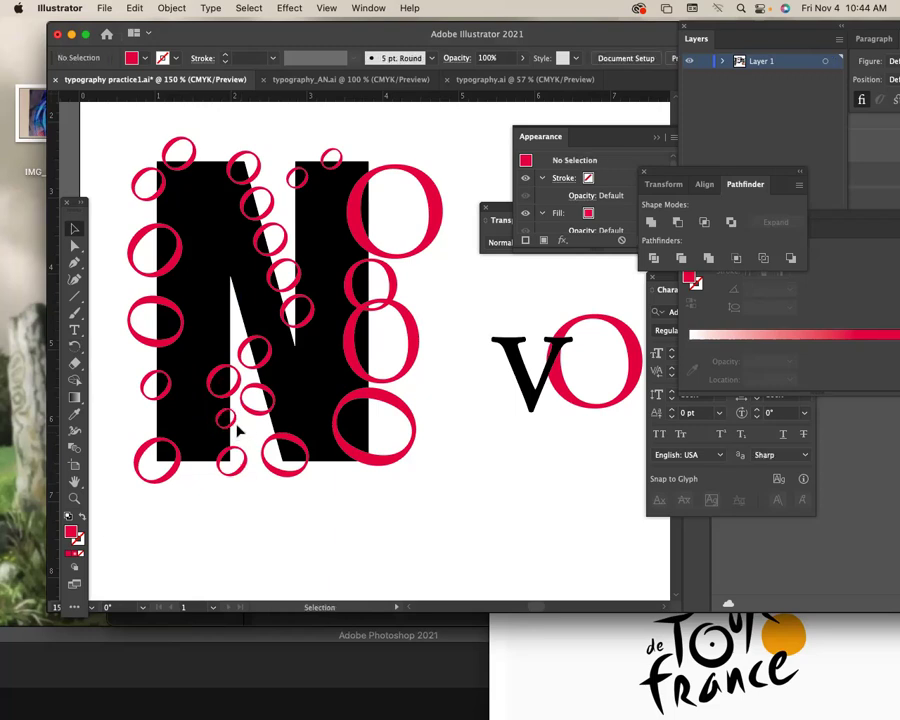
{"action": "left_click_drag", "start_coordinate": [237, 426], "coordinate": [236, 333]}
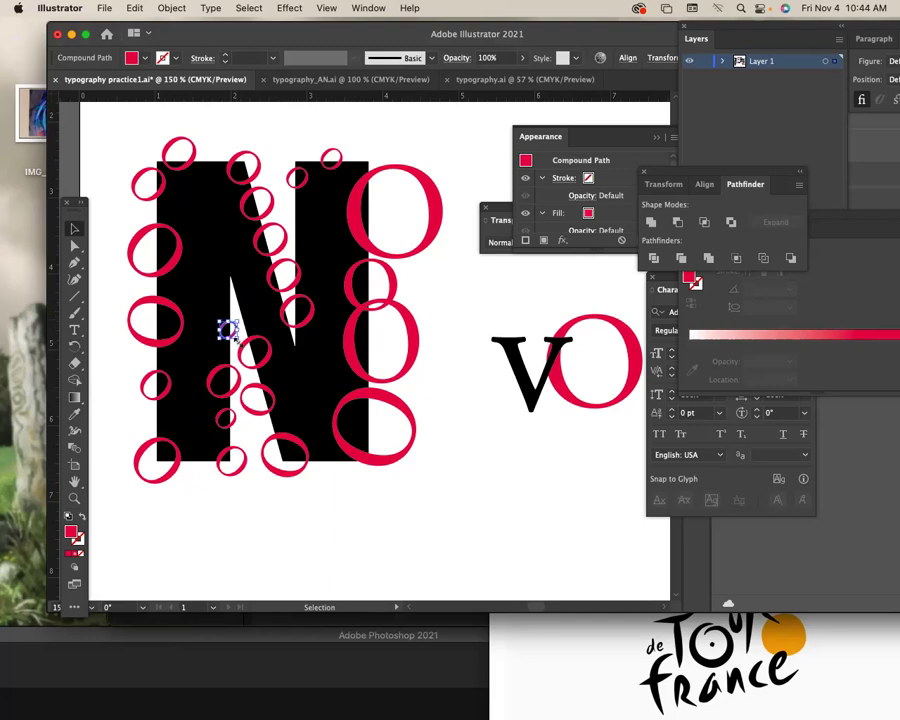
{"action": "left_click_drag", "start_coordinate": [228, 330], "coordinate": [236, 284]}
{"action": "left_click", "coordinate": [237, 308]}
{"action": "right_click", "coordinate": [237, 296]}
- Nudge the N, enlarge the circle at its bottom edge, and add a circle in its upper-left
{"action": "left_click", "coordinate": [237, 290]}
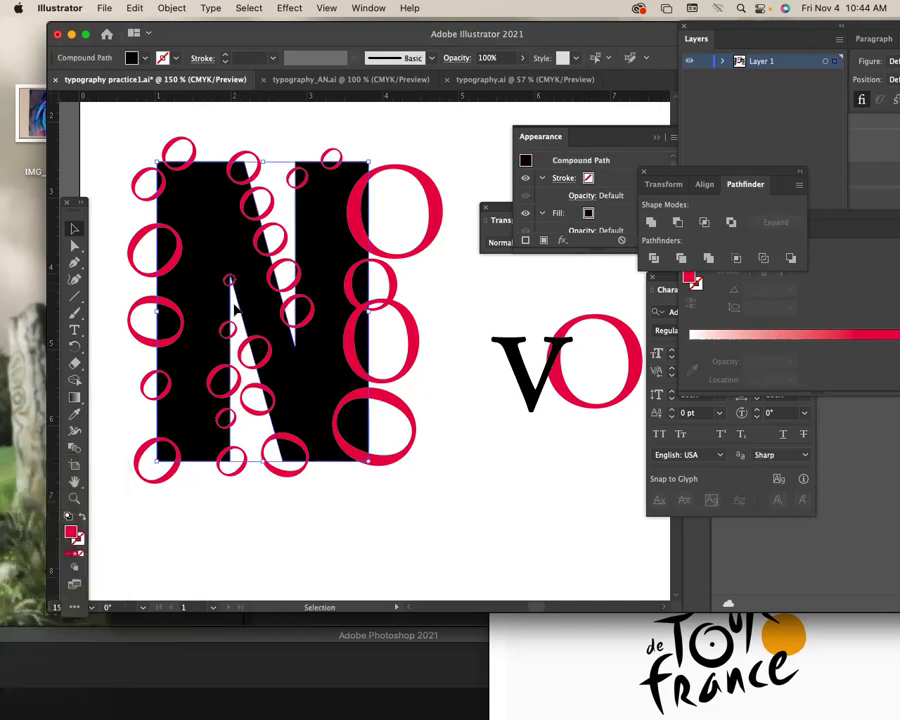
{"action": "left_click_drag", "start_coordinate": [236, 290], "coordinate": [241, 301]}
{"action": "left_click", "coordinate": [418, 363]}
{"action": "left_click", "coordinate": [290, 330]}
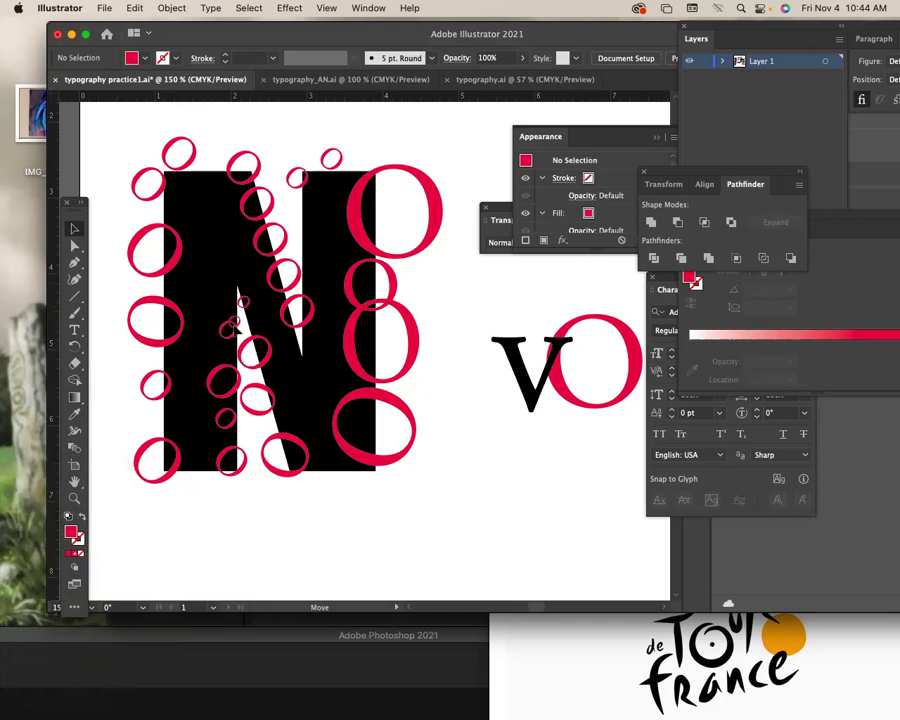
{"action": "left_click", "coordinate": [330, 475]}
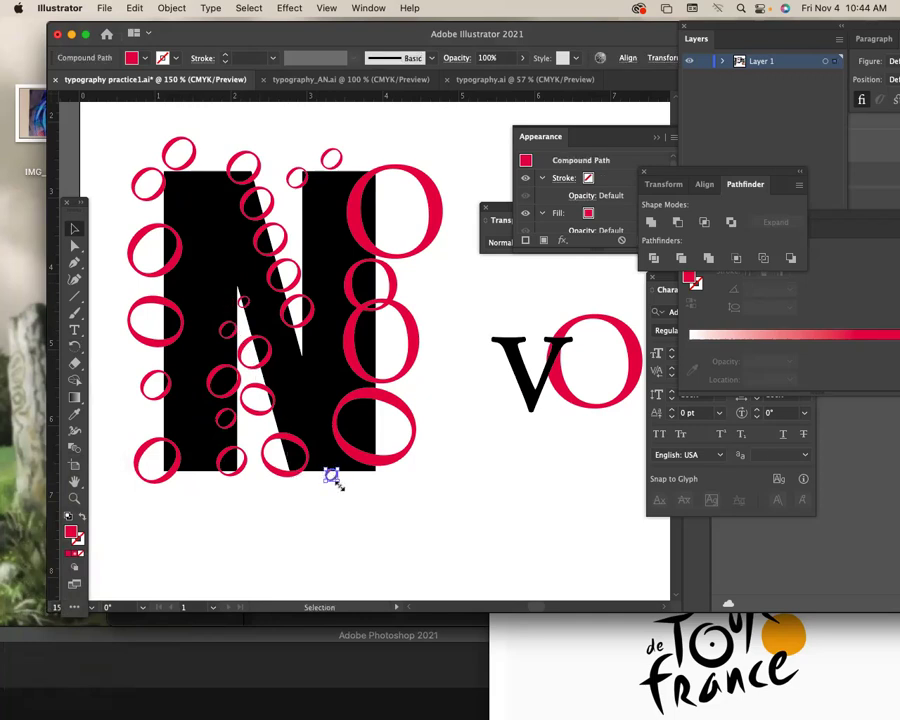
{"action": "left_click_drag", "start_coordinate": [340, 484], "coordinate": [350, 490]}
{"action": "left_click", "coordinate": [408, 541]}
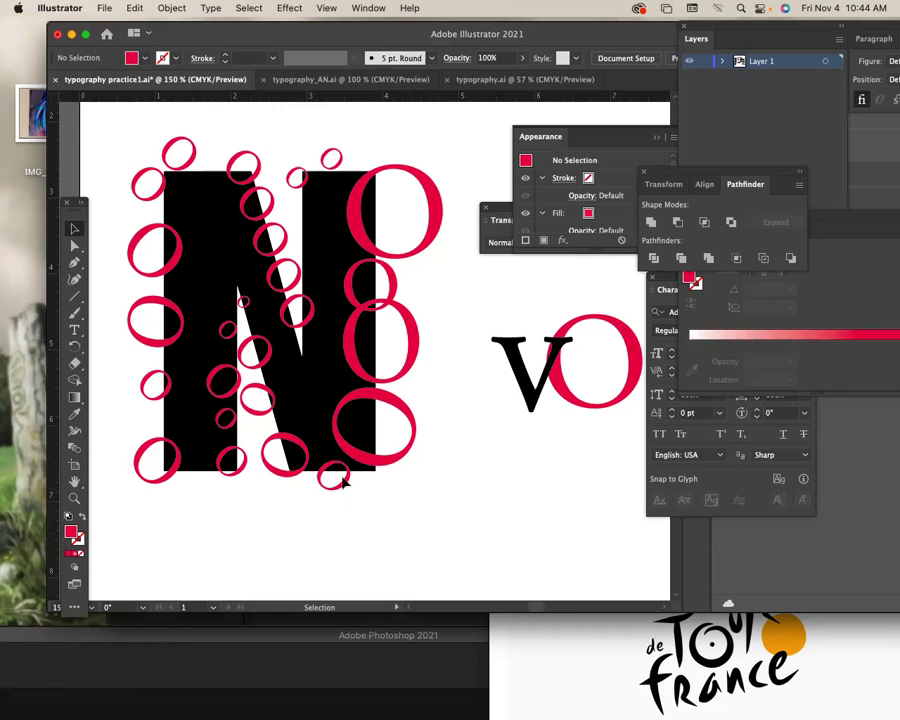
{"action": "mouse_move", "coordinate": [346, 478]}
{"action": "left_mouse_down"}
{"action": "mouse_move", "coordinate": [222, 242]}
{"action": "mouse_move", "coordinate": [300, 392]}
{"action": "mouse_move", "coordinate": [216, 251]}
{"action": "left_mouse_up"}
- Recentre the N, nudge the top circle down, and move a small circle off to the right
{"action": "scroll", "coordinate": [466, 606], "scroll_direction": "left", "scroll_amount": 10}
{"action": "scroll", "coordinate": [420, 370], "scroll_direction": "right", "scroll_amount": 10}
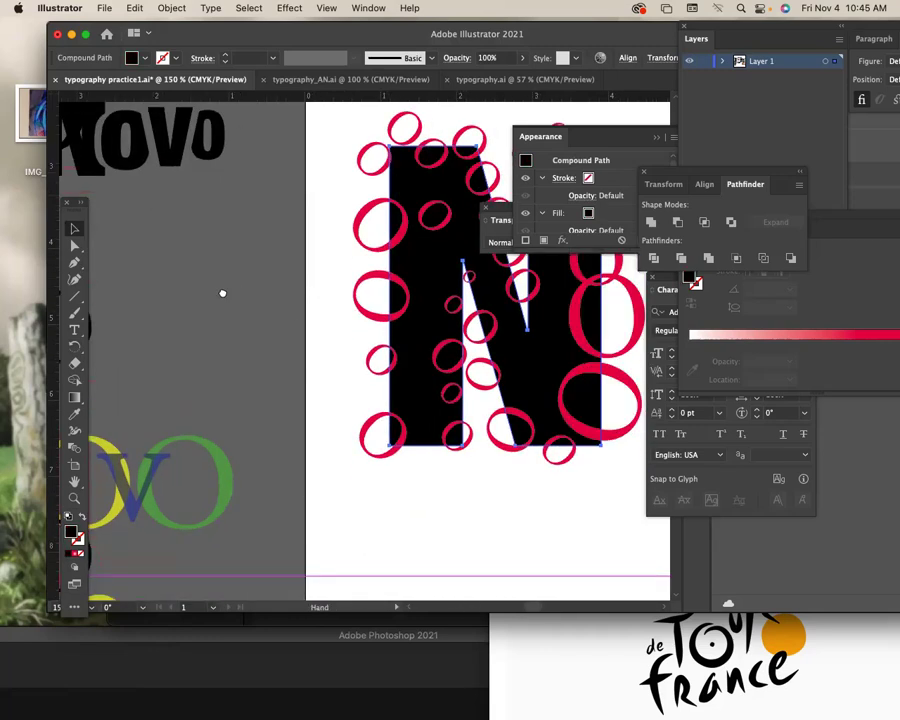
{"action": "key", "text": "super+v"}
{"action": "left_click", "coordinate": [502, 488]}
{"action": "left_click_drag", "start_coordinate": [502, 488], "coordinate": [453, 486]}
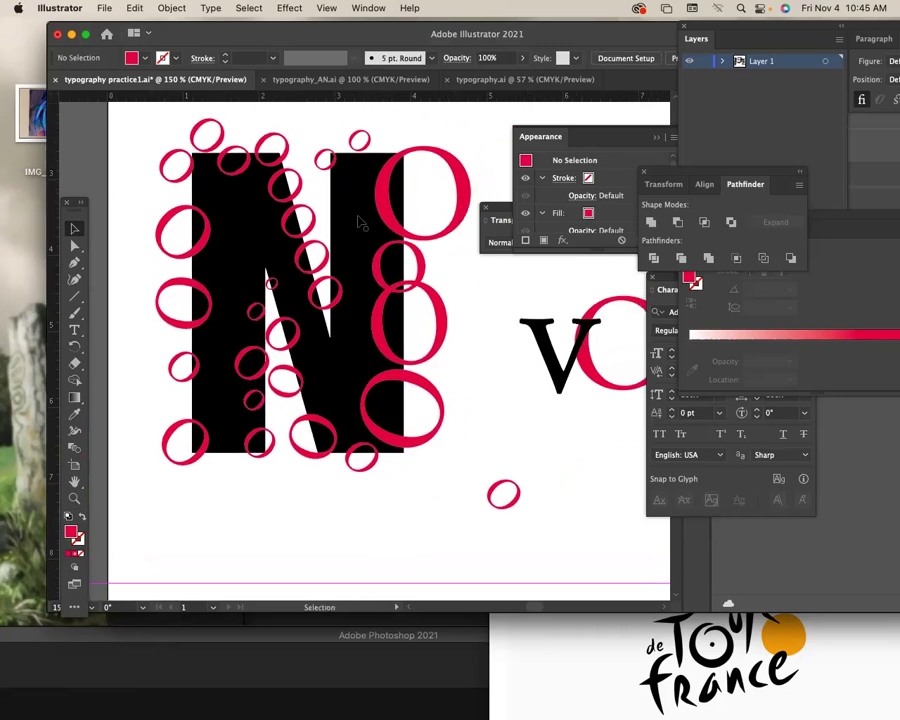
{"action": "left_click", "coordinate": [359, 140]}
{"action": "left_click_drag", "start_coordinate": [364, 148], "coordinate": [366, 159]}
{"action": "scroll", "coordinate": [401, 269], "scroll_direction": "down", "scroll_amount": 2}
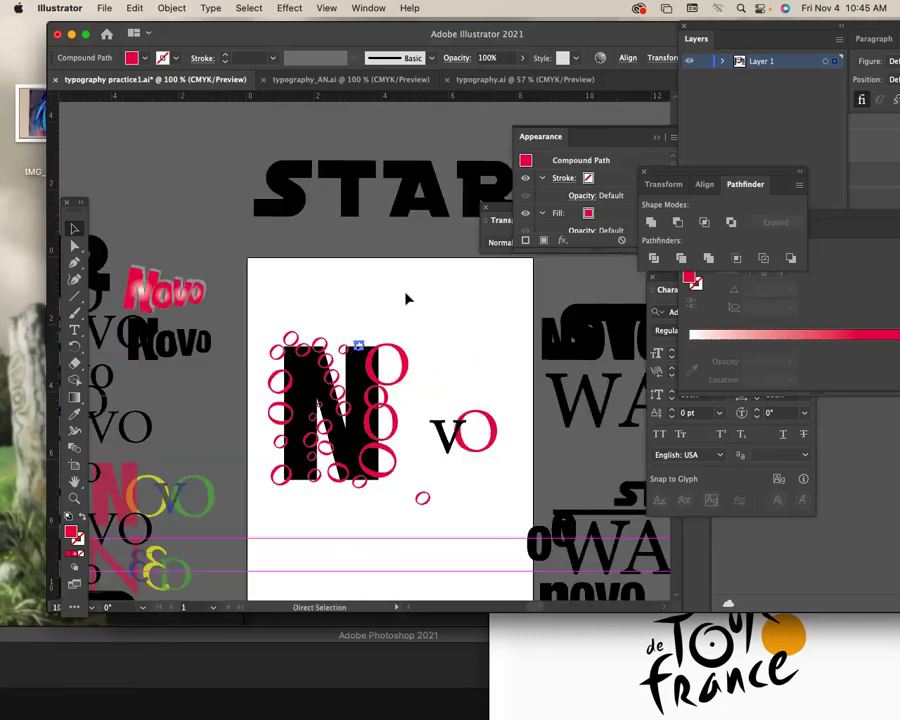
{"action": "left_click_drag", "start_coordinate": [384, 437], "coordinate": [462, 430]}
- Copy the N straight down below the original, move the D aside, and select the upper N with its circles
{"action": "left_click", "coordinate": [327, 458]}
{"action": "left_click_drag", "start_coordinate": [328, 380], "coordinate": [330, 520]}
{"action": "left_click_drag", "start_coordinate": [285, 572], "coordinate": [378, 577]}
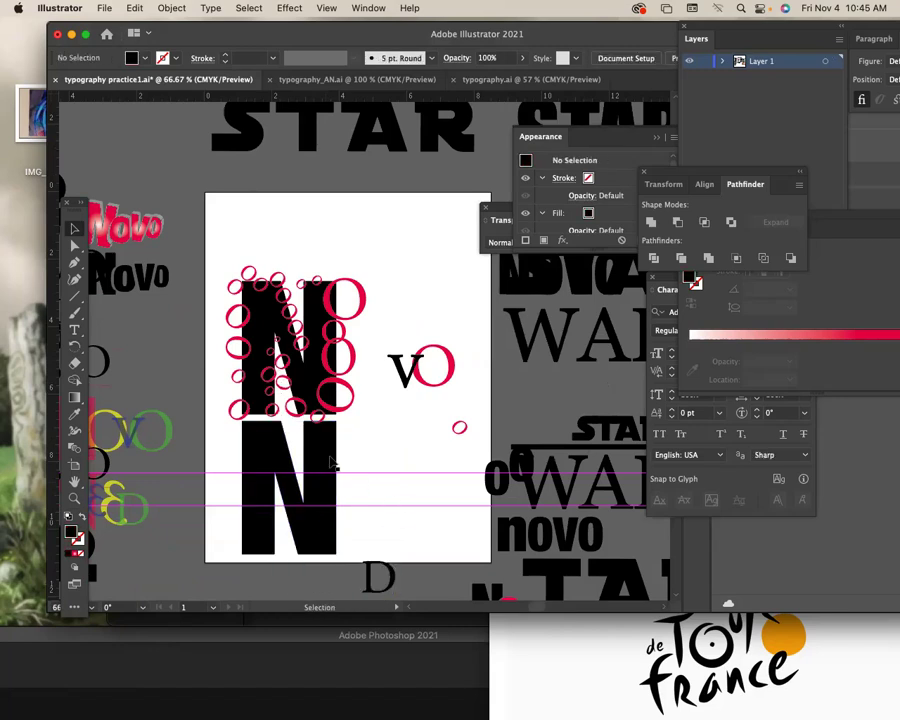
{"action": "left_click_drag", "start_coordinate": [331, 462], "coordinate": [331, 469]}
{"action": "mouse_move", "coordinate": [218, 247]}
{"action": "left_mouse_down"}
{"action": "mouse_move", "coordinate": [298, 375]}
{"action": "mouse_move", "coordinate": [356, 422]}
{"action": "left_mouse_up"}
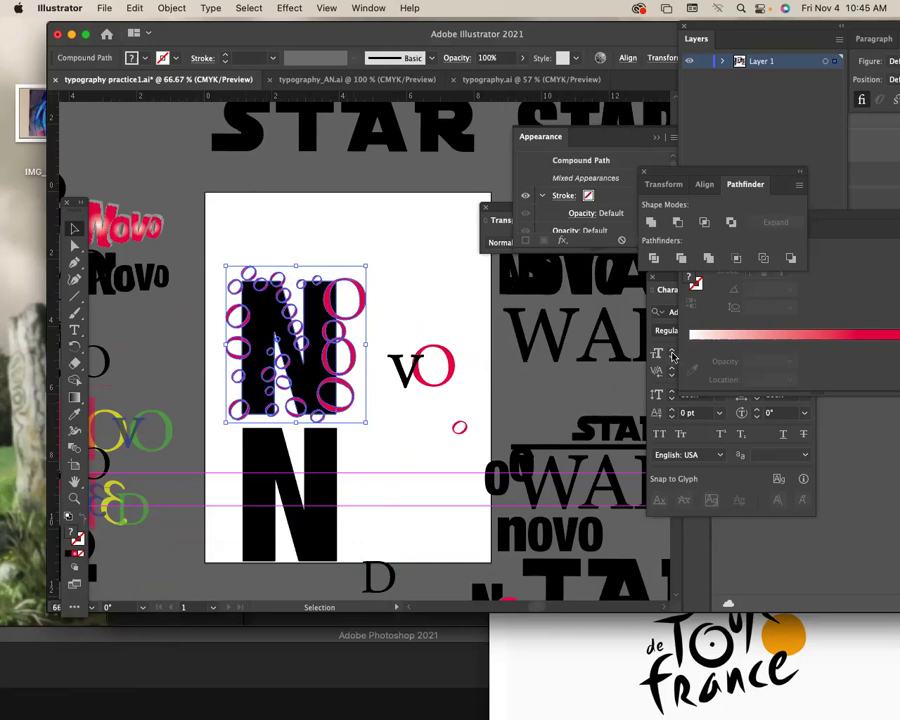
- Apply Pathfinder Minus Front to cut the circles out of the N, then move it up
{"action": "left_click", "coordinate": [677, 221]}
{"action": "left_click", "coordinate": [398, 380]}
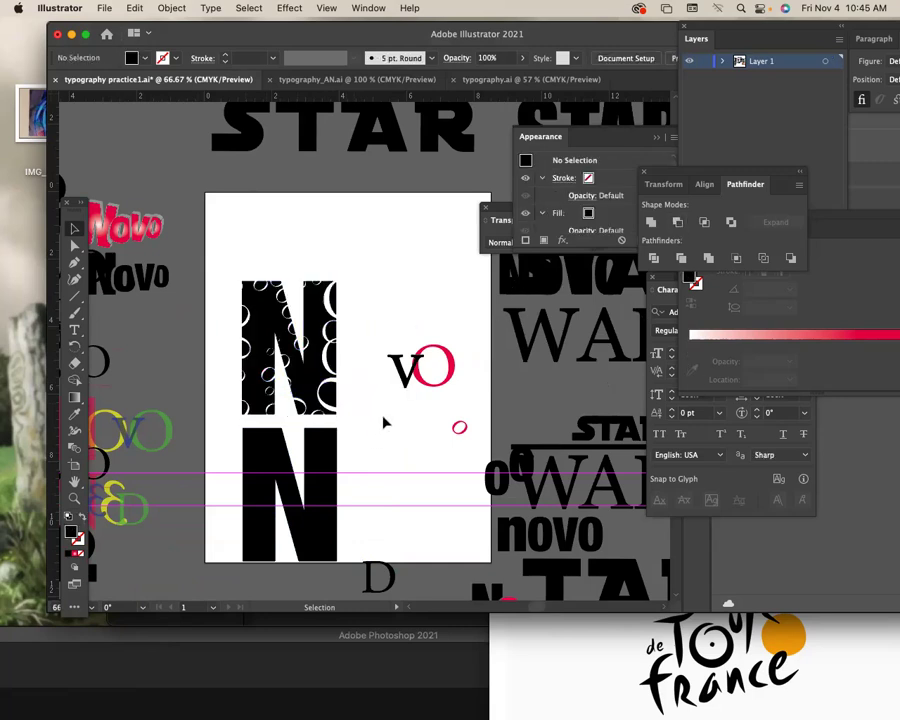
{"action": "left_click_drag", "start_coordinate": [303, 388], "coordinate": [296, 318]}
{"action": "left_click_drag", "start_coordinate": [367, 331], "coordinate": [457, 420]}
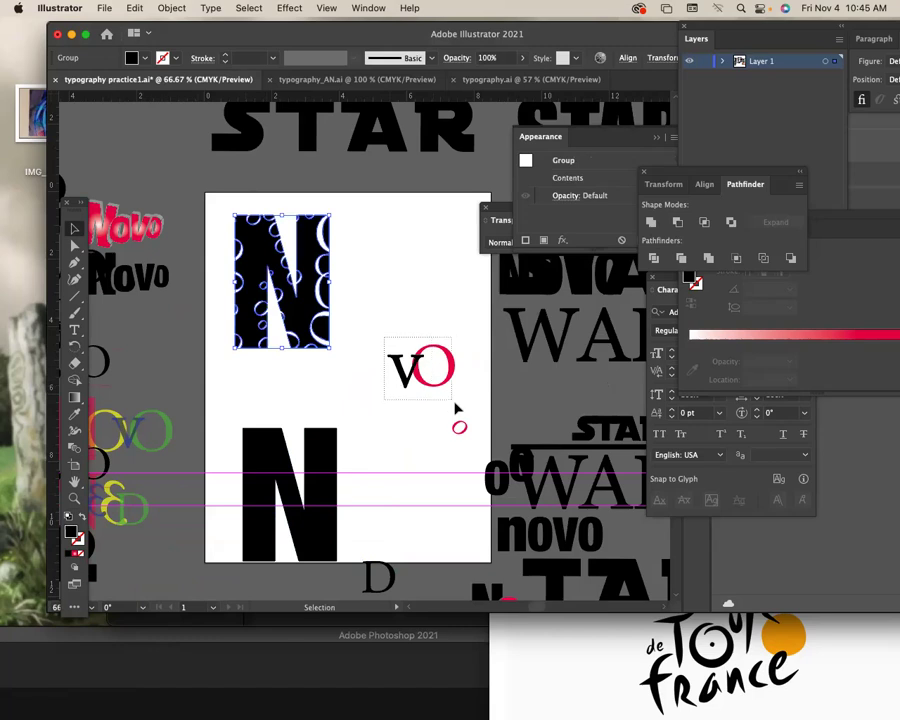
{"action": "left_click_drag", "start_coordinate": [354, 383], "coordinate": [332, 352]}
- Zoom in to check the ring-cut N, return to 100%, and move the plain N beside it
{"action": "key", "text": "z"}
{"action": "left_click_drag", "start_coordinate": [239, 237], "coordinate": [236, 302]}
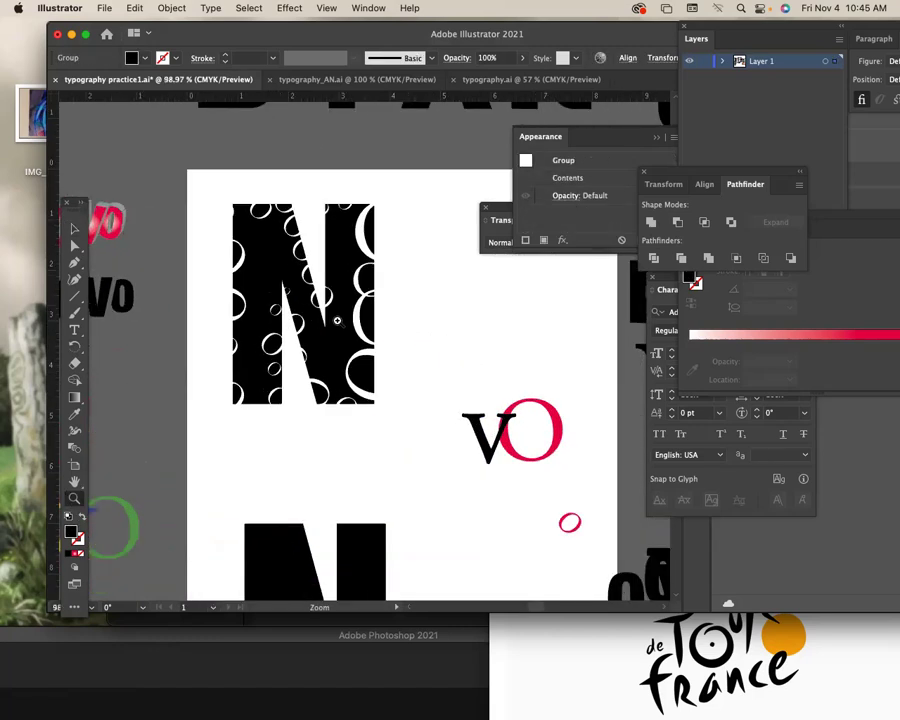
{"action": "key", "text": "v"}
{"action": "left_click", "coordinate": [209, 231]}
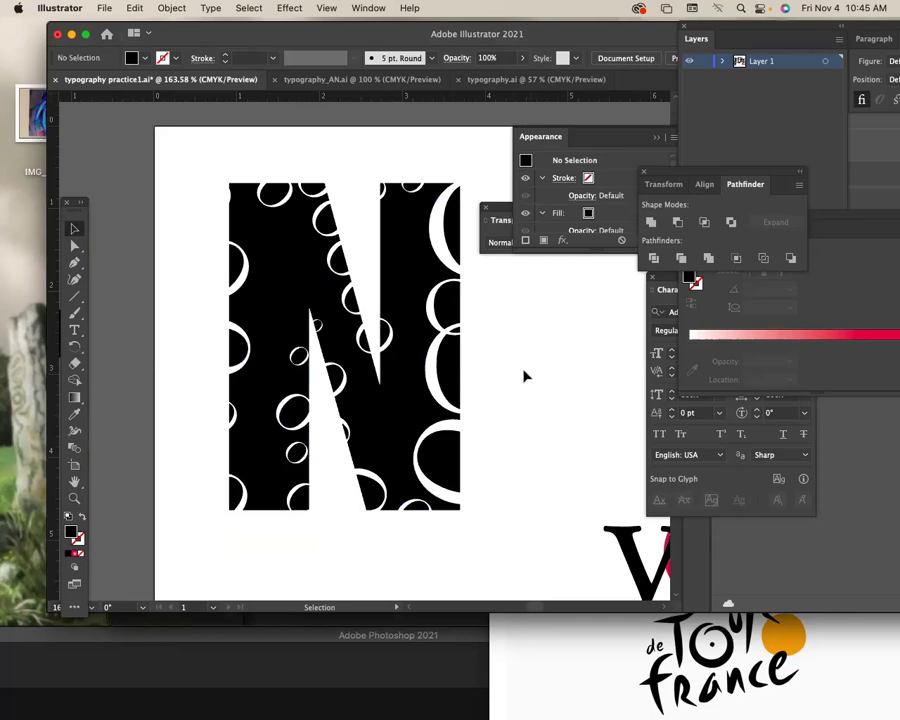
{"action": "key", "text": "n"}
{"action": "scroll", "coordinate": [450, 320], "scroll_direction": "down", "scroll_amount": 5}
{"action": "scroll", "coordinate": [420, 300], "scroll_direction": "right", "scroll_amount": 5}
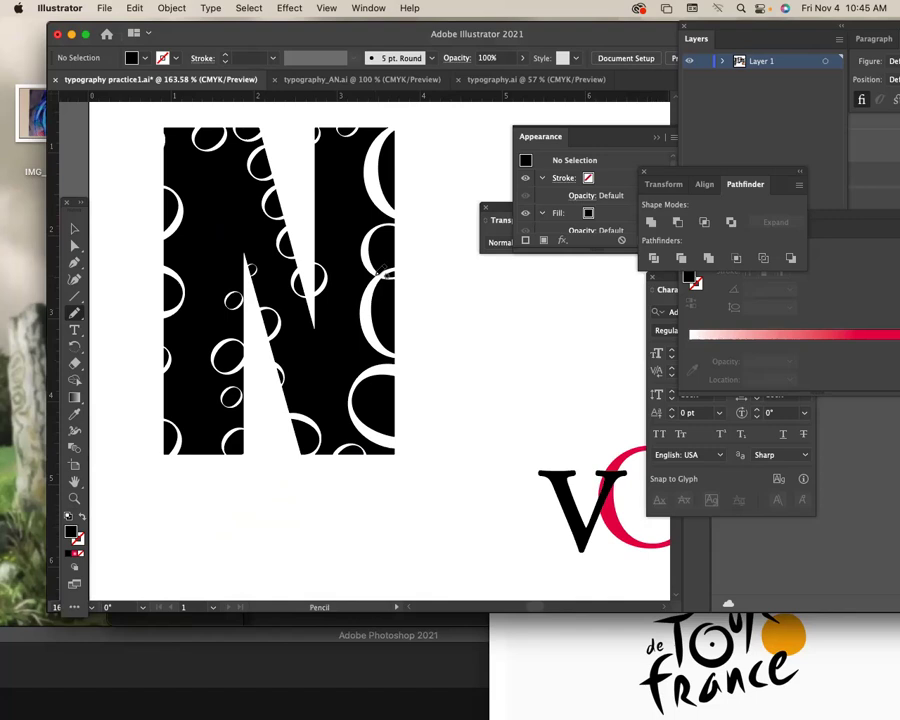
{"action": "key", "text": "super+1"}
{"action": "scroll", "coordinate": [304, 400], "scroll_direction": "right", "scroll_amount": 3}
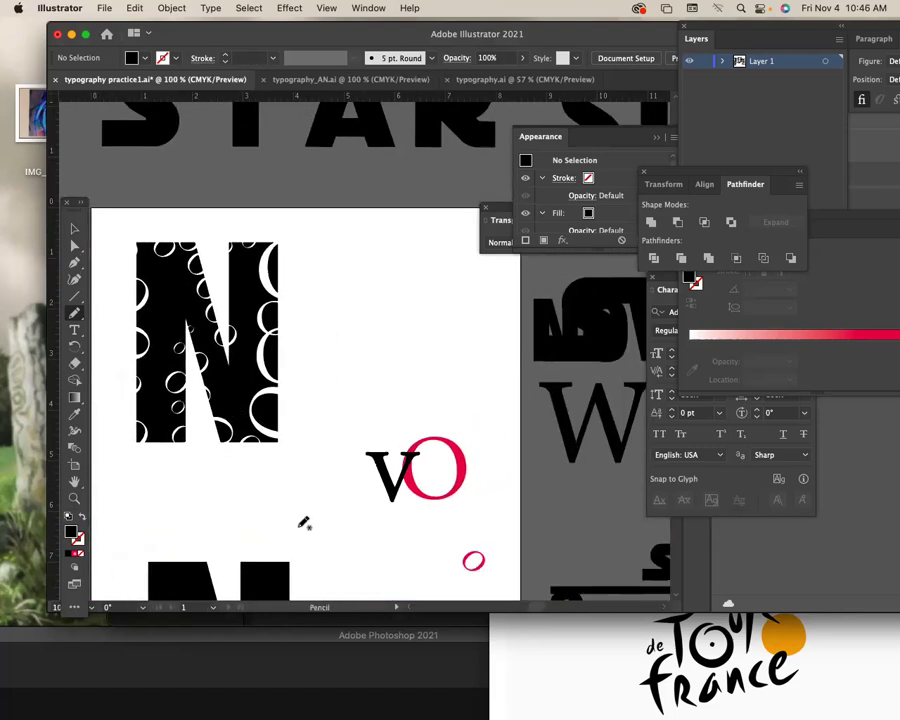
{"action": "scroll", "coordinate": [304, 523], "scroll_direction": "right", "scroll_amount": 3}
{"action": "key", "text": "v"}
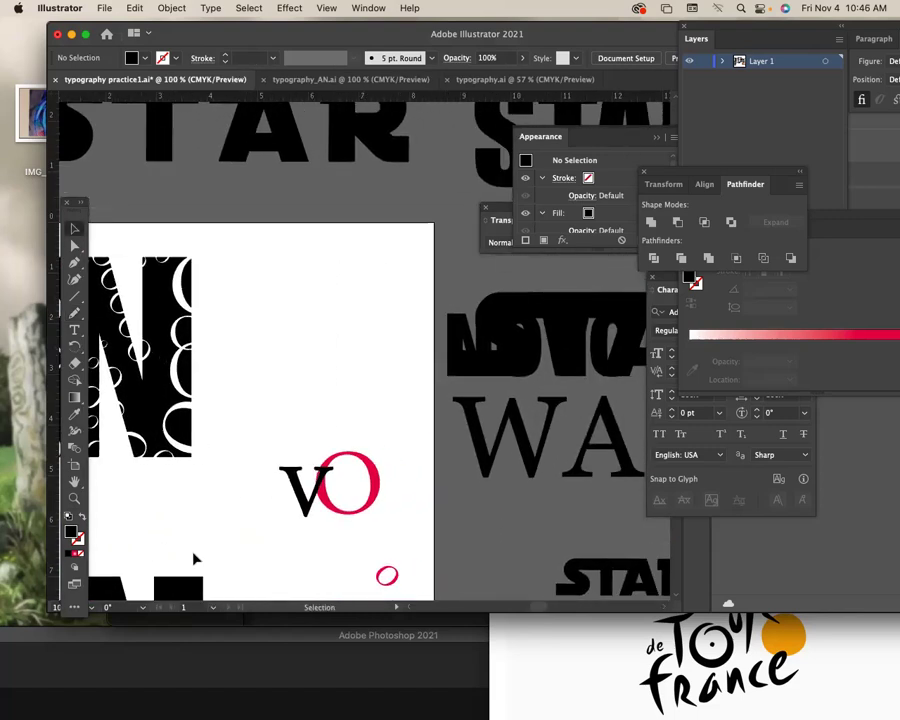
{"action": "left_click_drag", "start_coordinate": [195, 578], "coordinate": [362, 247]}
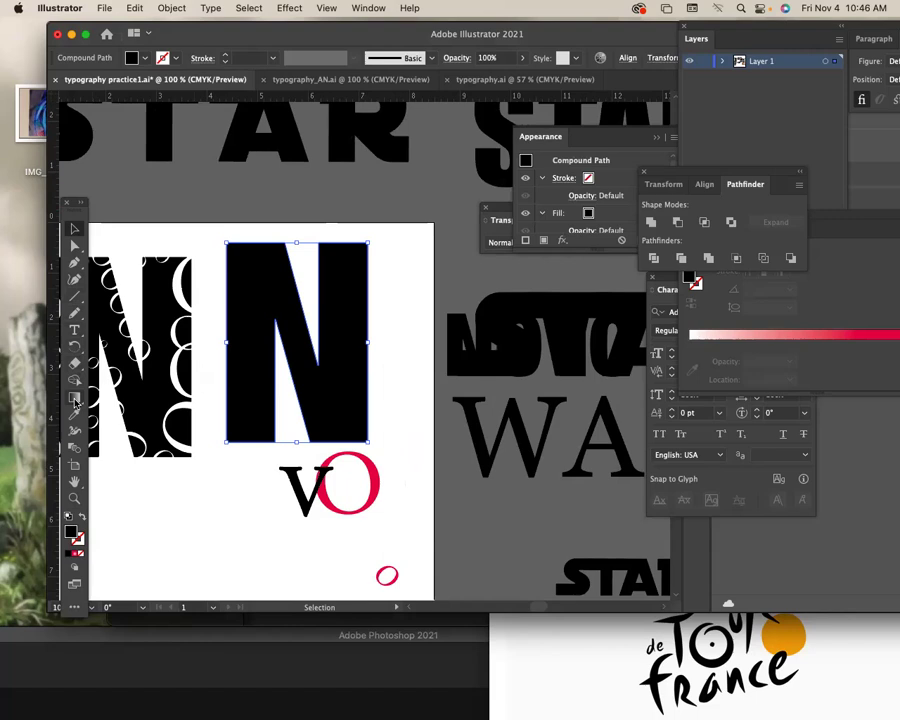
- Move the vO lettering down-left below the plain N
{"action": "left_click", "coordinate": [76, 331]}
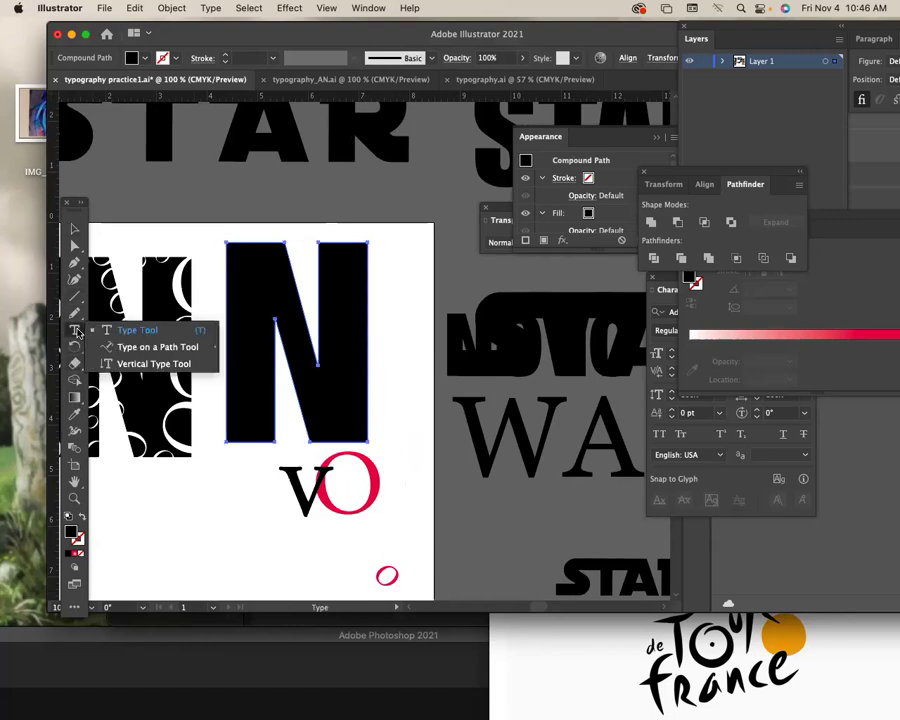
{"action": "left_click", "coordinate": [75, 346]}
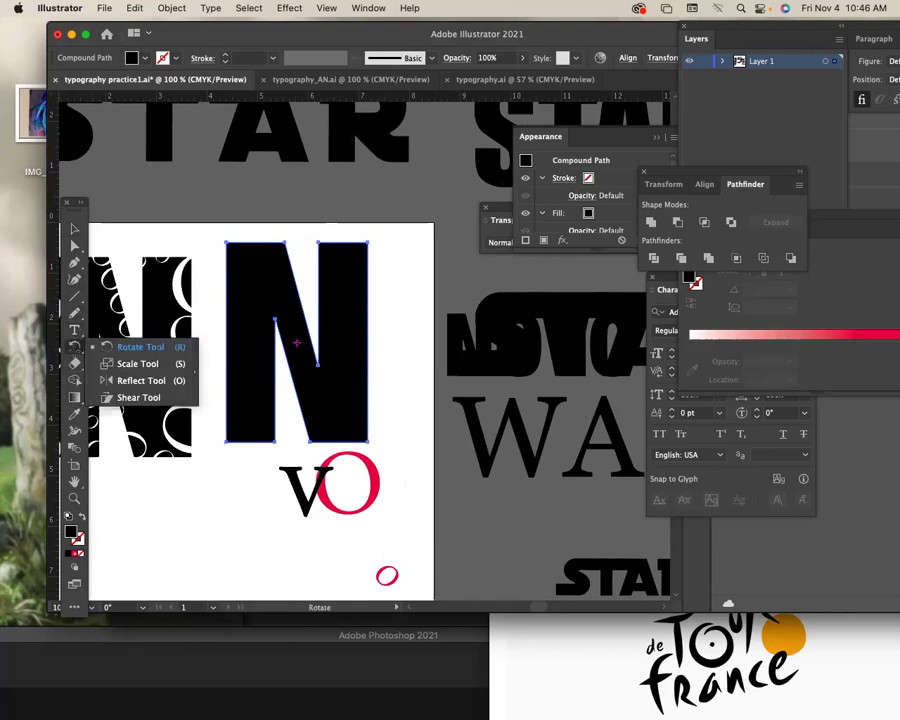
{"action": "left_click", "coordinate": [74, 397]}
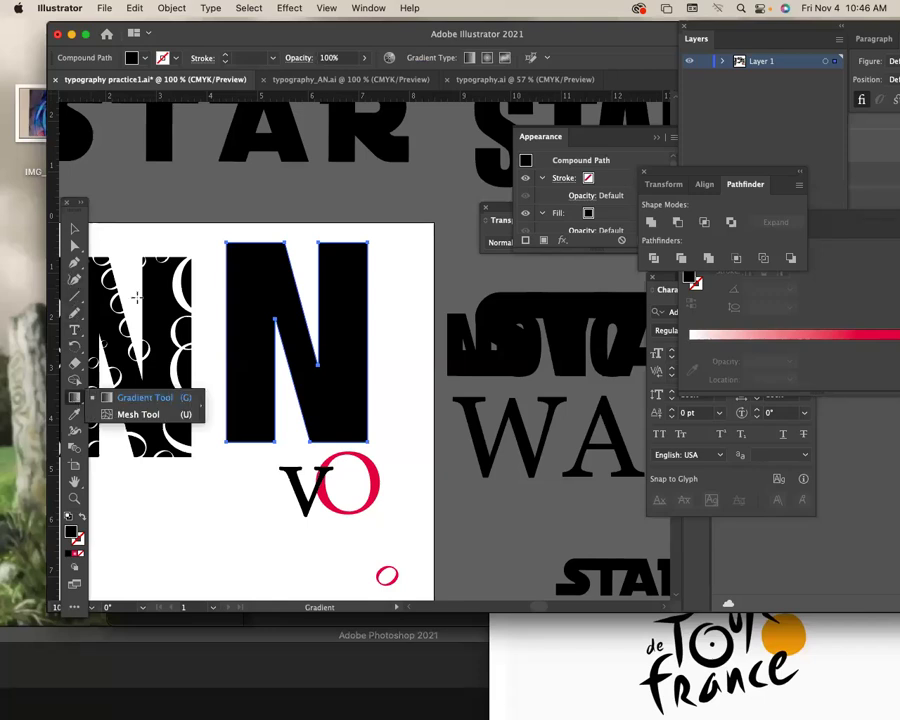
{"action": "key", "text": "v"}
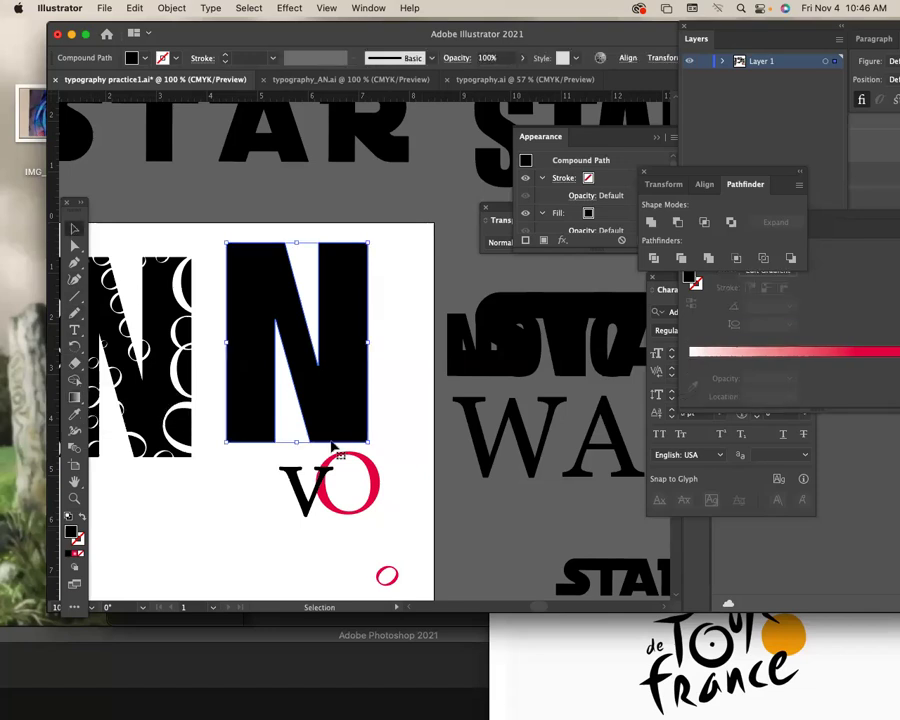
{"action": "left_click", "coordinate": [309, 497]}
{"action": "left_click_drag", "start_coordinate": [326, 495], "coordinate": [206, 564]}
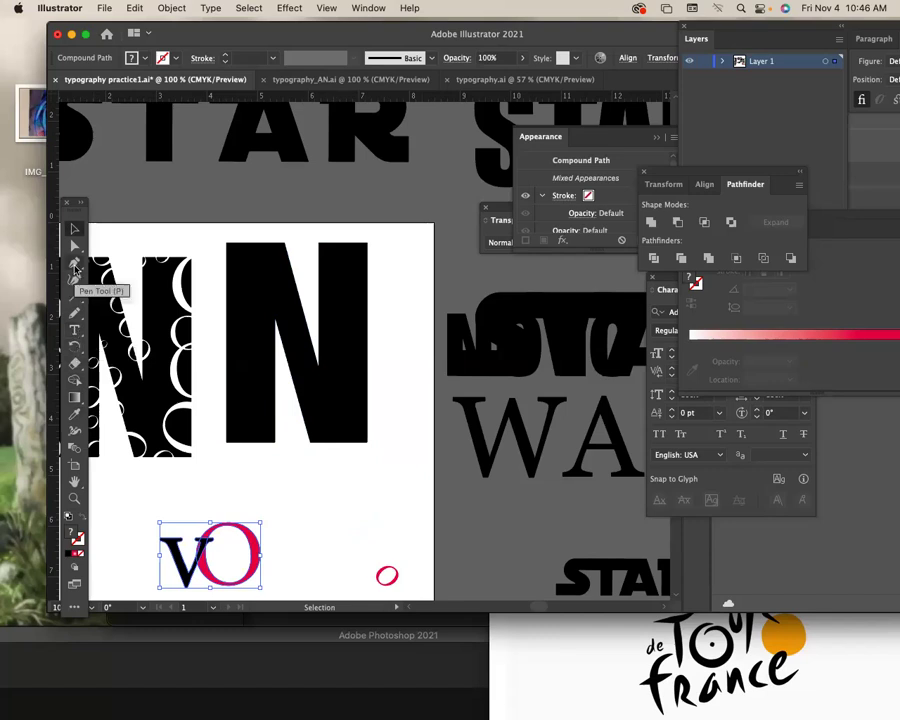
- Look through the toolbar's tool groups and select the Rectangle tool
{"action": "left_click", "coordinate": [75, 264]}
{"action": "left_click", "coordinate": [78, 318]}
{"action": "left_click", "coordinate": [77, 331]}
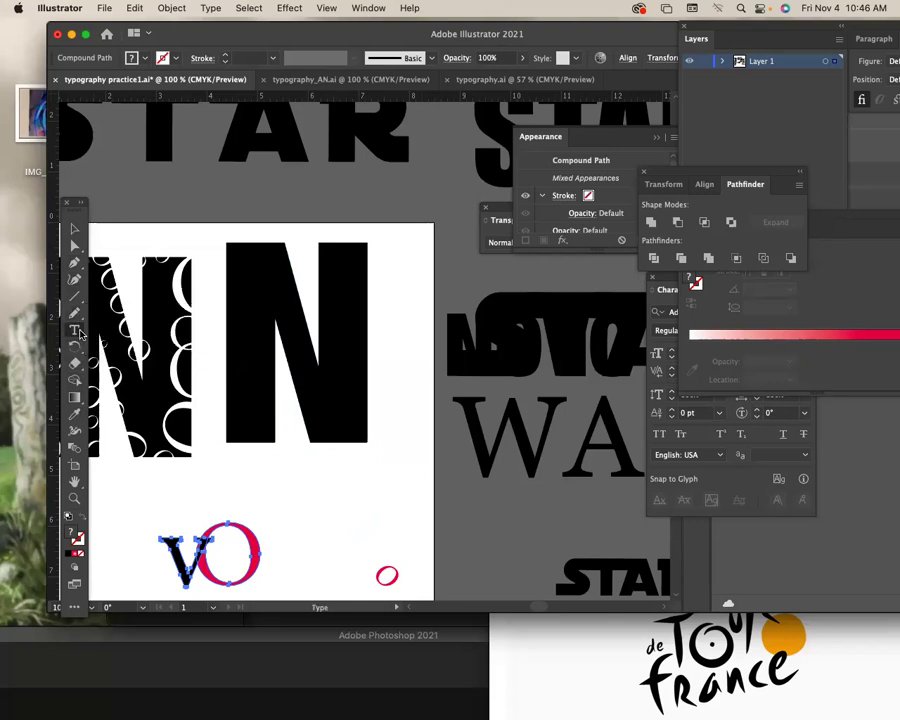
{"action": "left_click", "coordinate": [74, 346]}
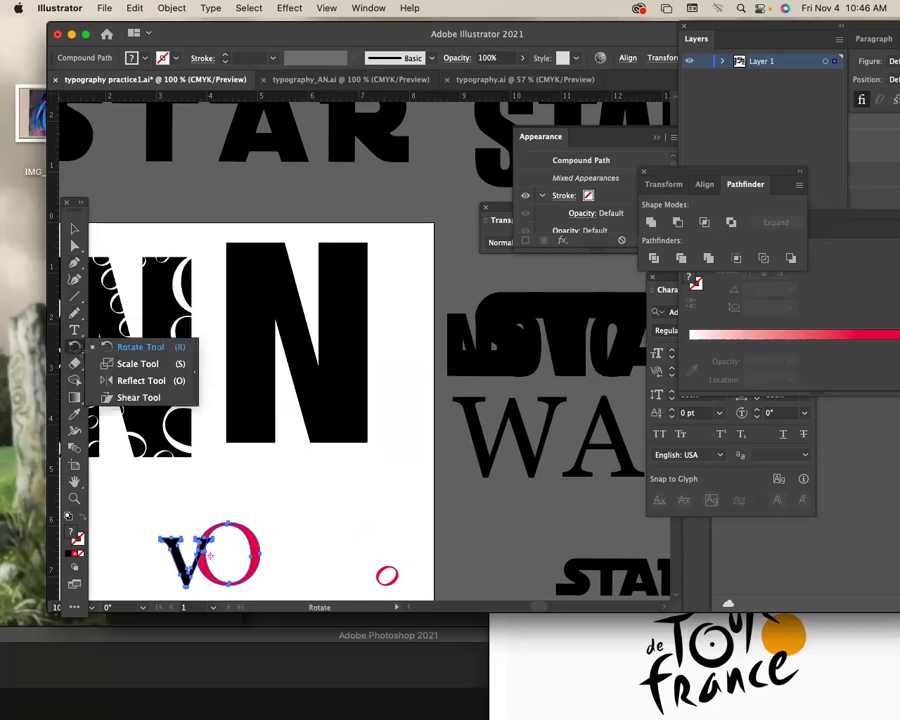
{"action": "left_click", "coordinate": [79, 300]}
{"action": "left_click", "coordinate": [153, 292]}
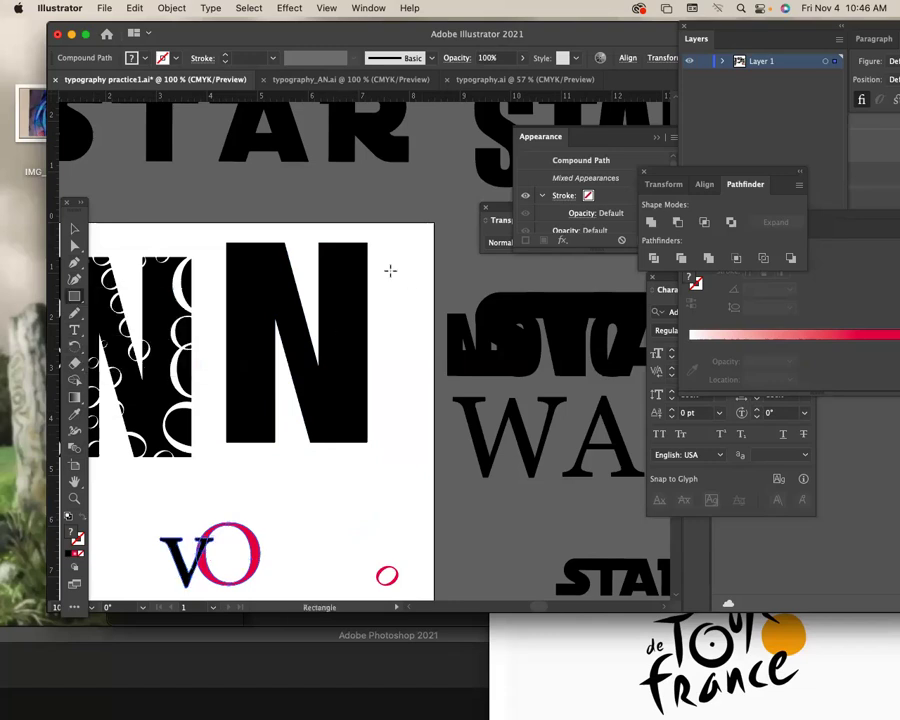
- Draw a small square at the N's top-right corner and fill it with the O's red
{"action": "mouse_move", "coordinate": [373, 253]}
{"action": "left_mouse_down"}
{"action": "mouse_move", "coordinate": [401, 280]}
{"action": "mouse_move", "coordinate": [372, 272]}
{"action": "left_mouse_up"}
{"action": "left_click", "coordinate": [70, 230]}
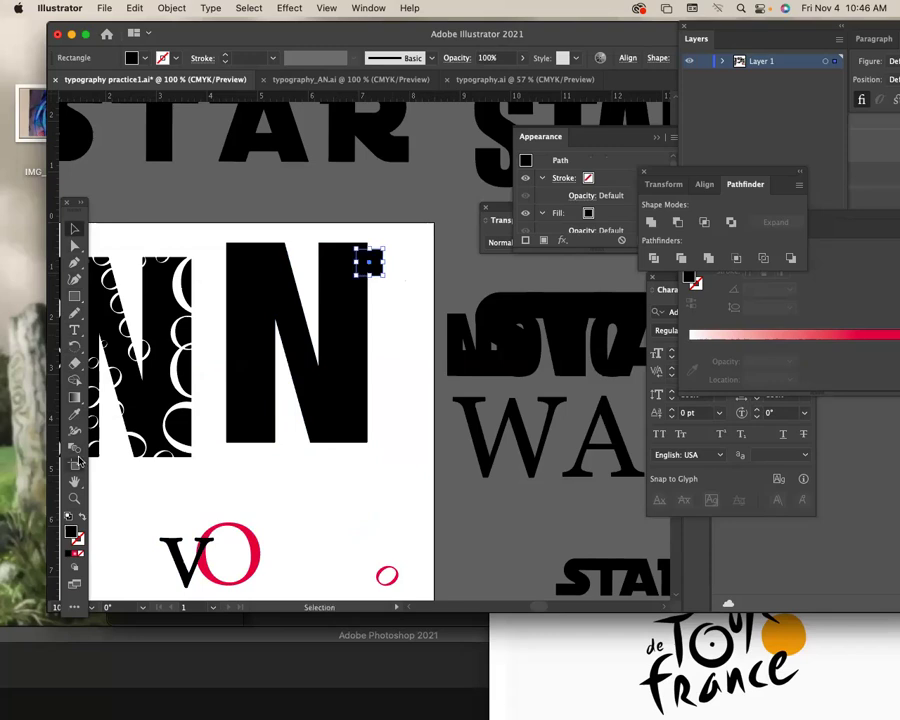
{"action": "left_click", "coordinate": [74, 413]}
{"action": "left_click", "coordinate": [258, 545]}
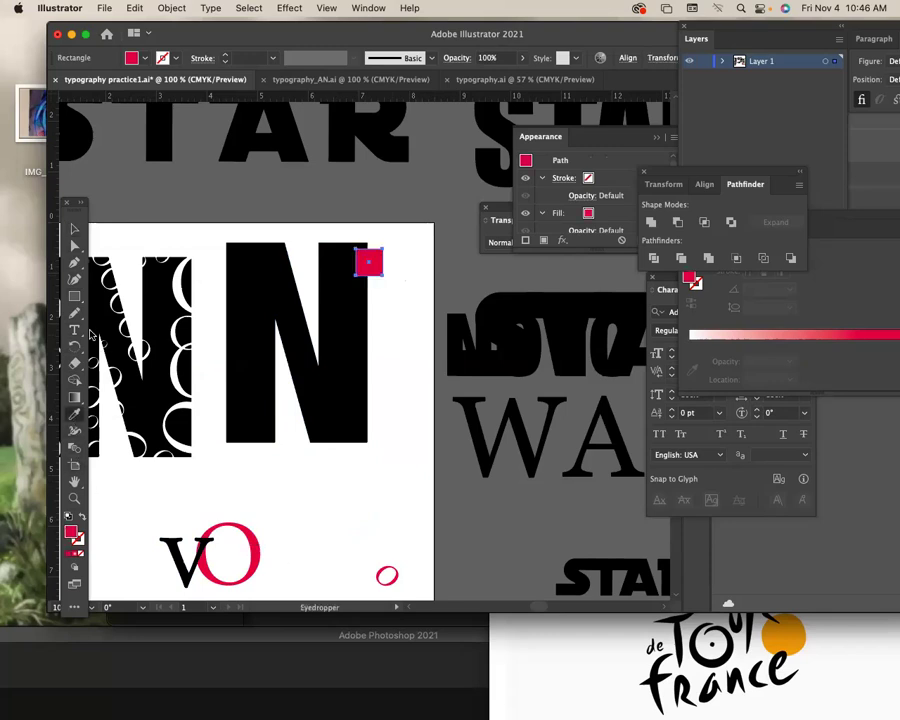
{"action": "key", "text": "v"}
{"action": "left_click", "coordinate": [378, 297]}
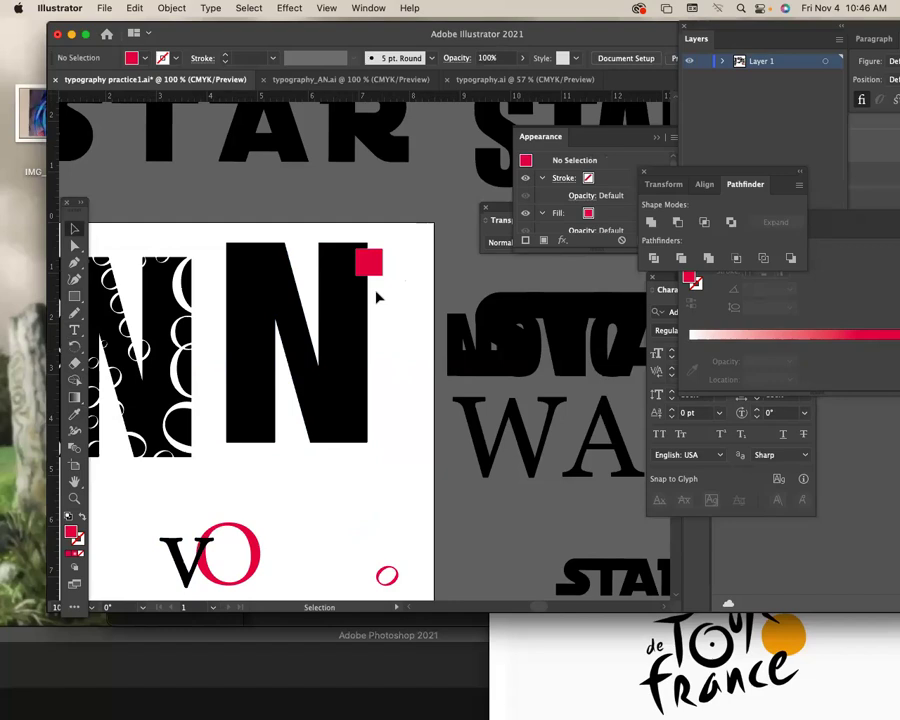
- Copy the red square straight down the N's edge and repeat the copy twice
{"action": "key", "text": "super+equal"}
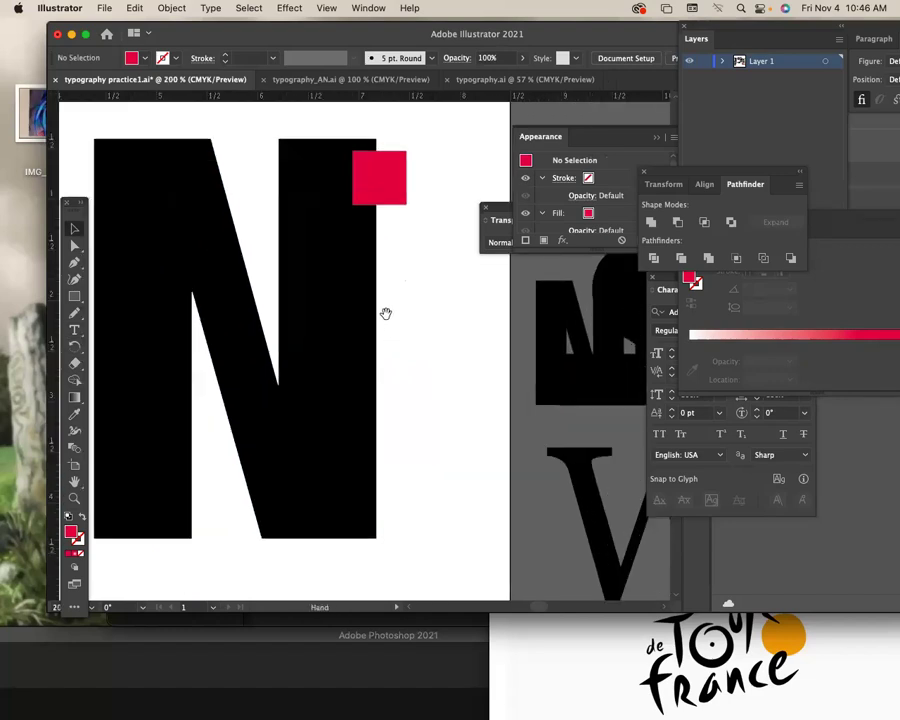
{"action": "left_click_drag", "start_coordinate": [384, 310], "coordinate": [454, 252]}
{"action": "key", "text": "a"}
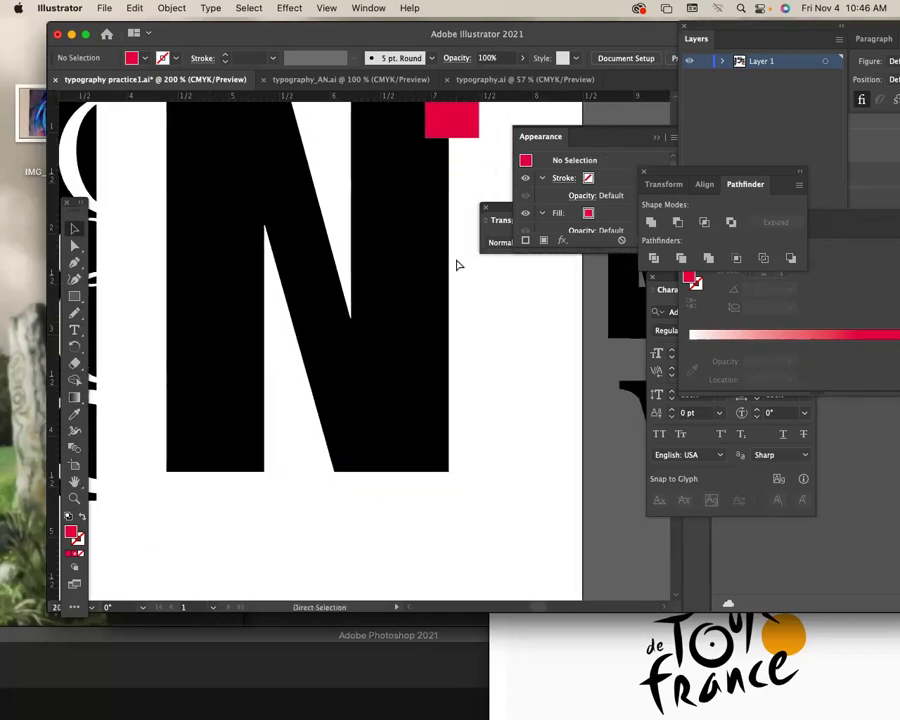
{"action": "key", "text": "super+minus"}
{"action": "left_click_drag", "start_coordinate": [406, 230], "coordinate": [413, 263]}
{"action": "key", "text": "ctrl+d"}
{"action": "key", "text": "ctrl+d"}
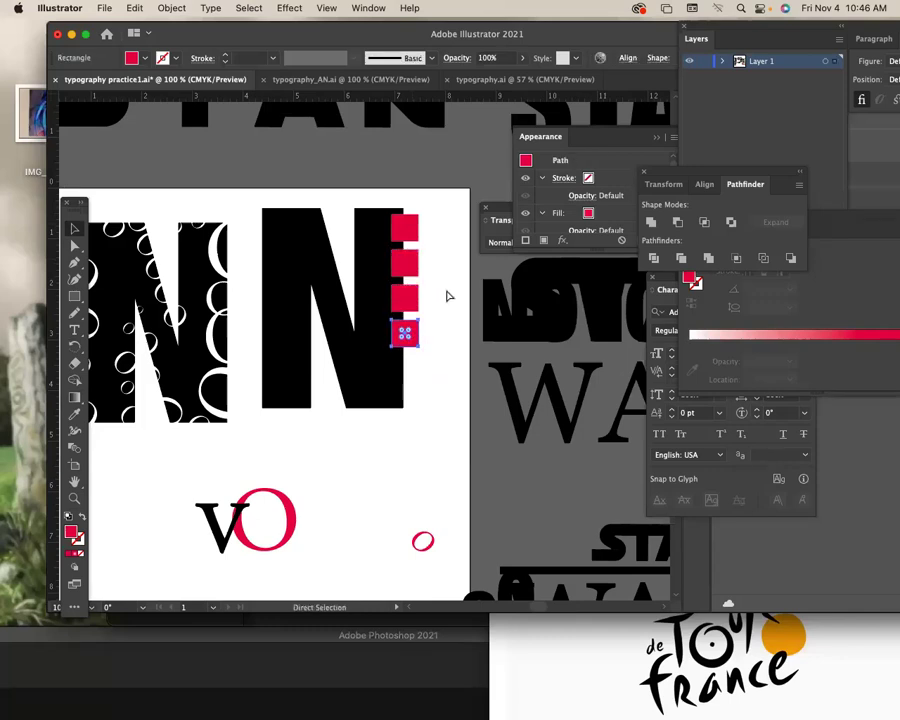
{"action": "key", "text": "ctrl+d"}
{"action": "key", "text": "ctrl+d"}
- Select the column of squares, then undo the extra copies
{"action": "left_click", "coordinate": [436, 368]}
{"action": "left_click_drag", "start_coordinate": [436, 425], "coordinate": [385, 205]}
{"action": "key", "text": "a"}
{"action": "key", "text": "ctrl+z"}
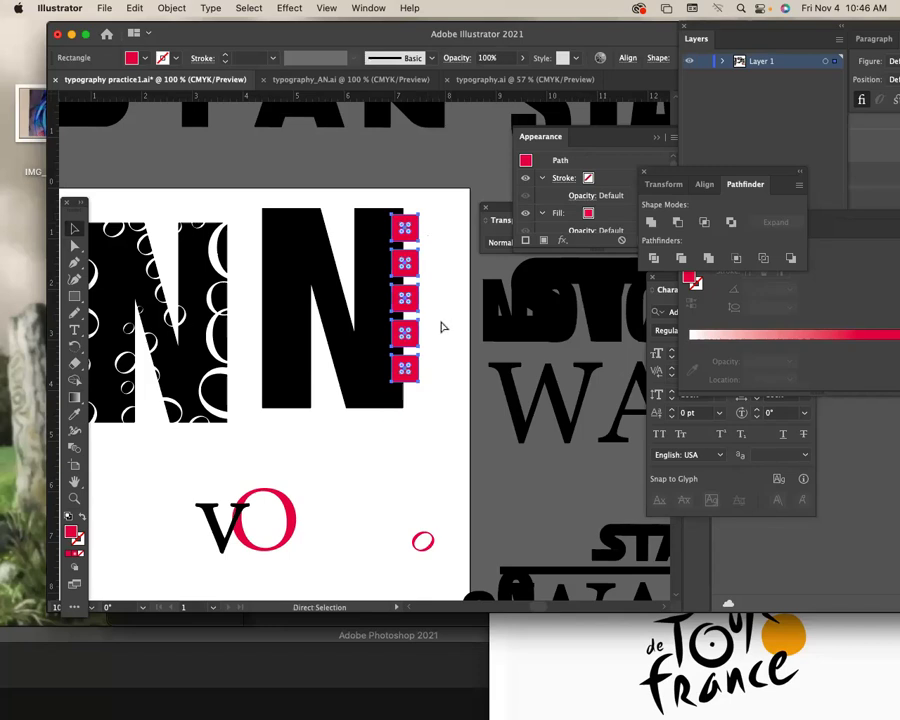
{"action": "key", "text": "ctrl+z"}
{"action": "key", "text": "ctrl+z"}
{"action": "key", "text": "ctrl+z"}
{"action": "key", "text": "ctrl+z"}
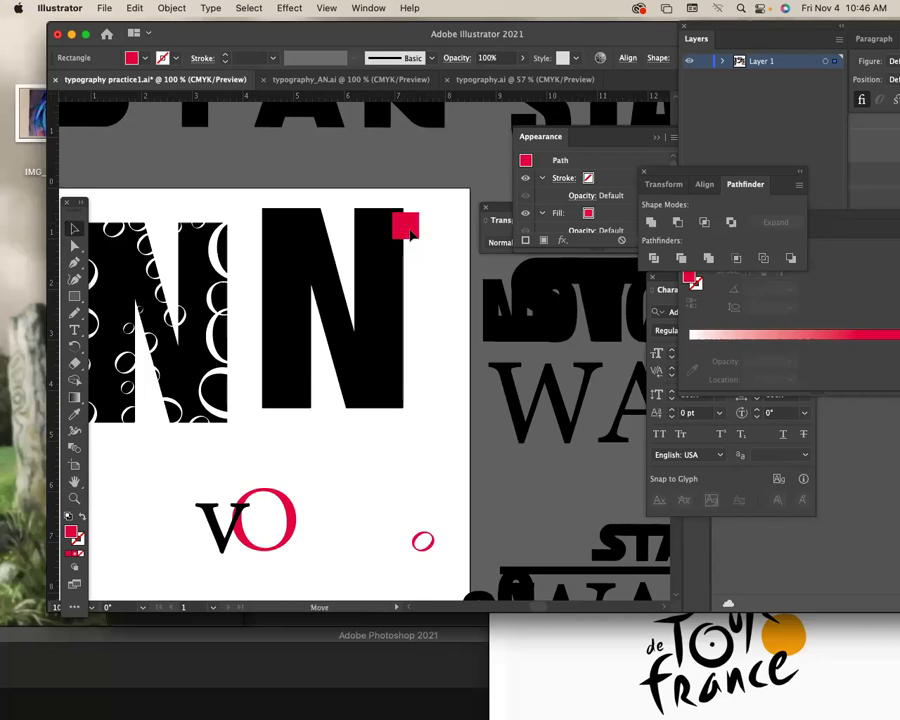
- Recopy the red square downward at tighter spacing and nudge the column down slightly
{"action": "left_click_drag", "start_coordinate": [414, 232], "coordinate": [416, 262]}
{"action": "key", "text": "ctrl+d"}
{"action": "key", "text": "ctrl+d"}
{"action": "key", "text": "ctrl+d"}
{"action": "key", "text": "ctrl+d"}
{"action": "key", "text": "v"}
{"action": "left_click", "coordinate": [424, 318]}
{"action": "left_click_drag", "start_coordinate": [424, 318], "coordinate": [386, 202]}
{"action": "key", "text": "shift+Down"}
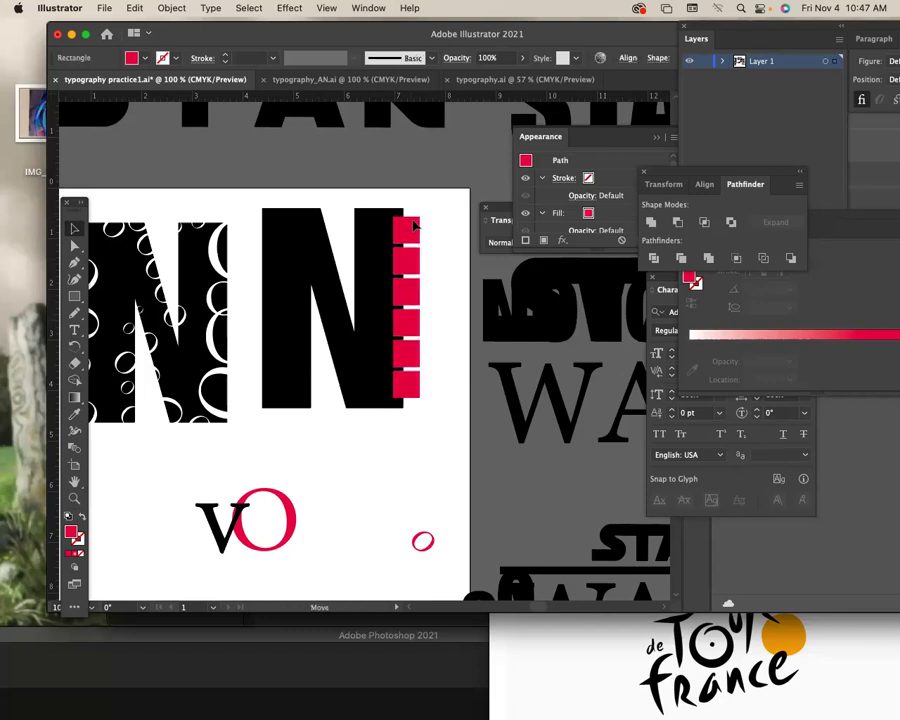
- Subtract the red squares from the N with Pathfinder Minus Front
{"action": "left_click", "coordinate": [445, 471]}
{"action": "left_click_drag", "start_coordinate": [440, 460], "coordinate": [380, 205]}
{"action": "mouse_move", "coordinate": [441, 420]}
{"action": "left_mouse_down"}
{"action": "mouse_move", "coordinate": [418, 205]}
{"action": "mouse_move", "coordinate": [423, 211]}
{"action": "left_mouse_up"}
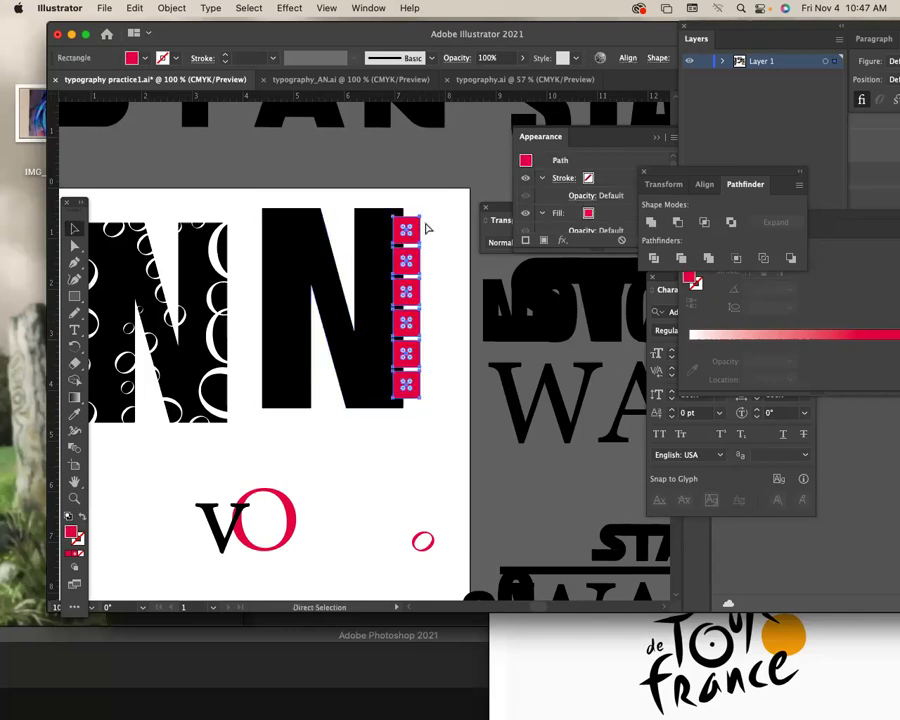
{"action": "left_click", "coordinate": [435, 446]}
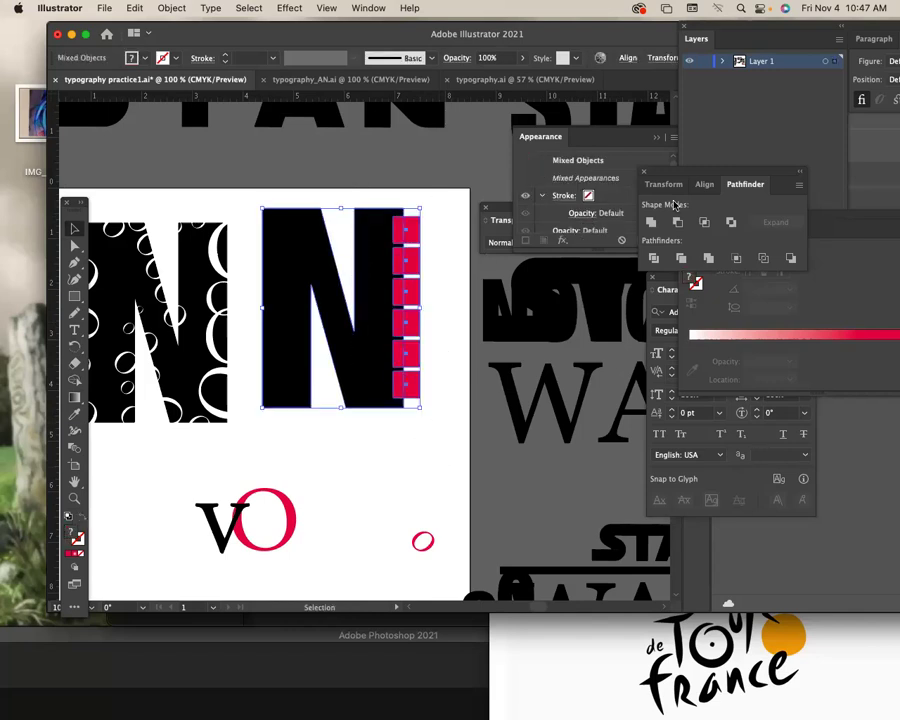
{"action": "left_click", "coordinate": [677, 221]}
{"action": "left_click", "coordinate": [430, 389]}
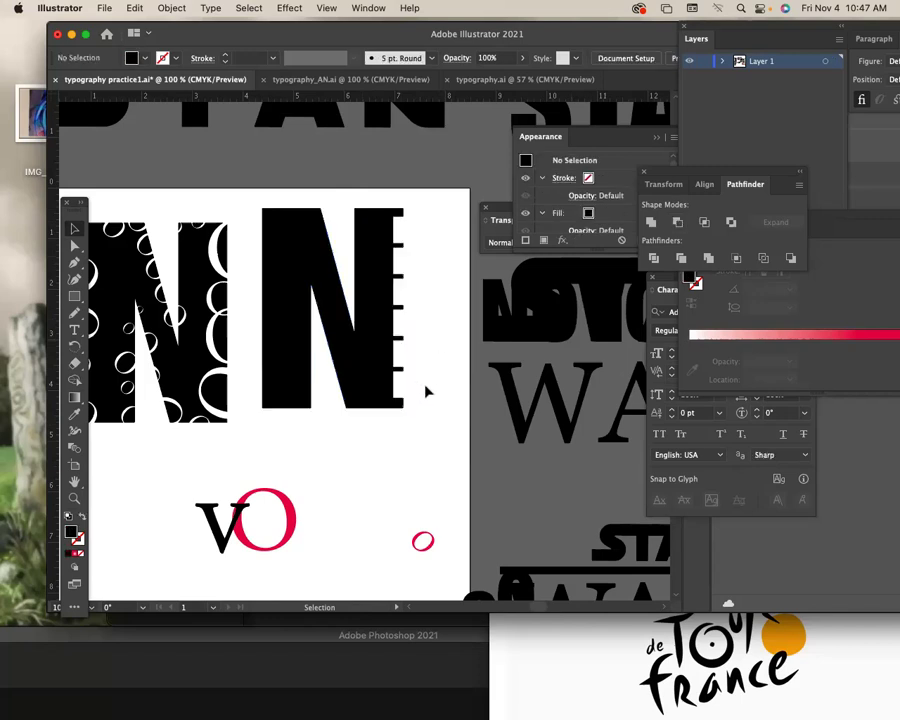
- Move the NOVO artwork down onto the STAR WARS area
{"action": "scroll", "coordinate": [417, 401], "scroll_direction": "right", "scroll_amount": 5}
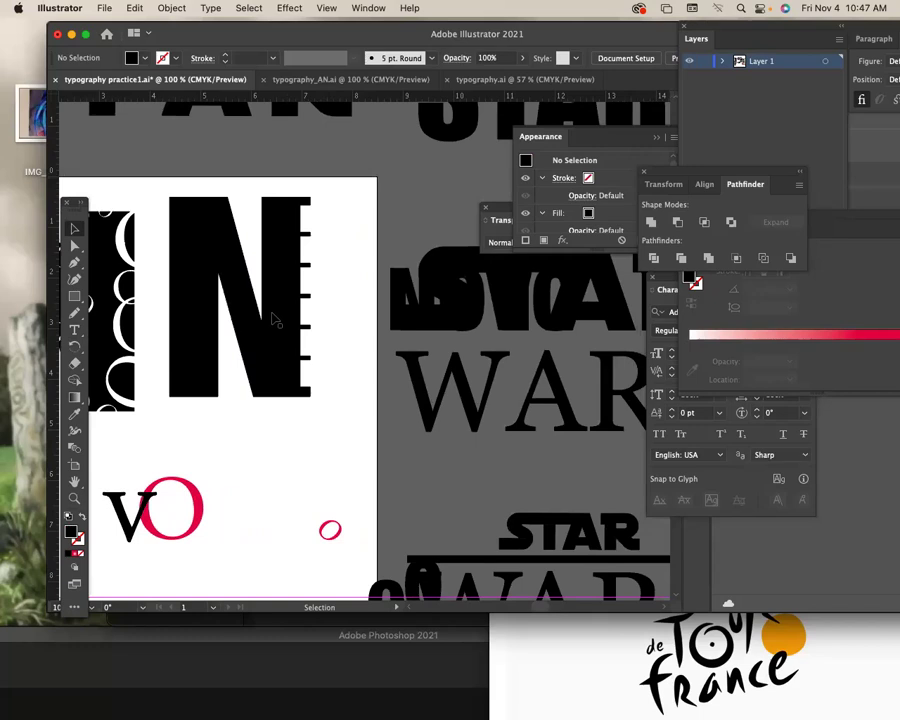
{"action": "left_click", "coordinate": [573, 381]}
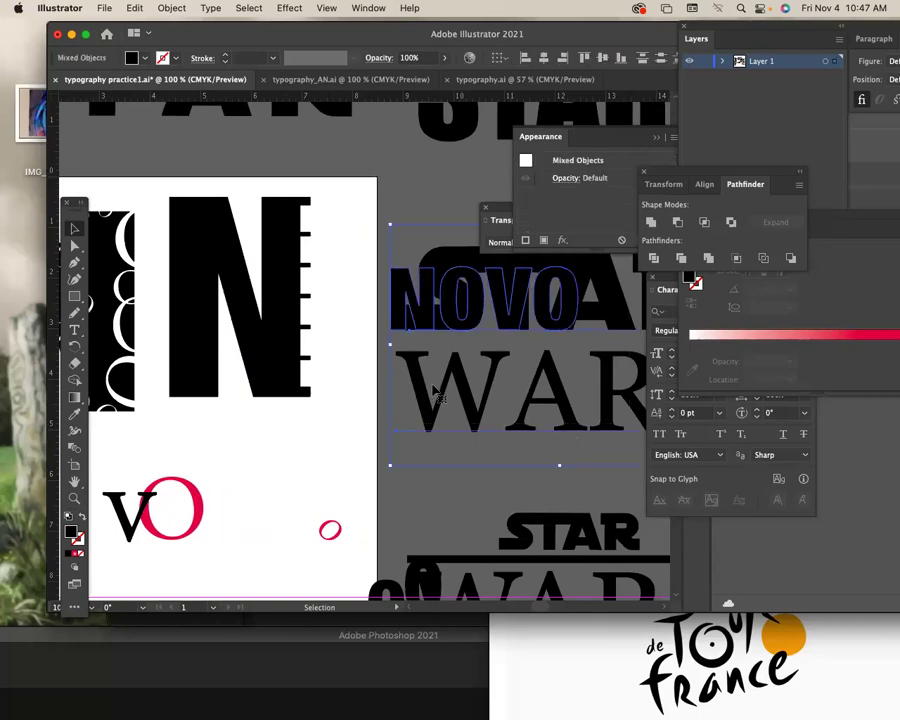
{"action": "left_click_drag", "start_coordinate": [428, 382], "coordinate": [643, 432]}
{"action": "key", "text": "super+z"}
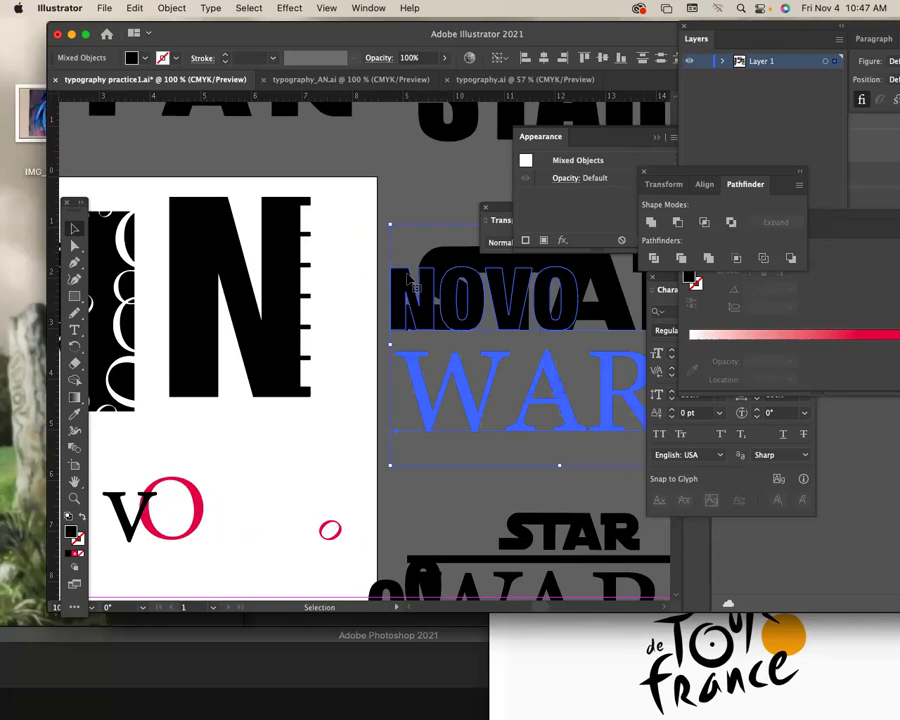
{"action": "left_click_drag", "start_coordinate": [452, 295], "coordinate": [543, 477]}
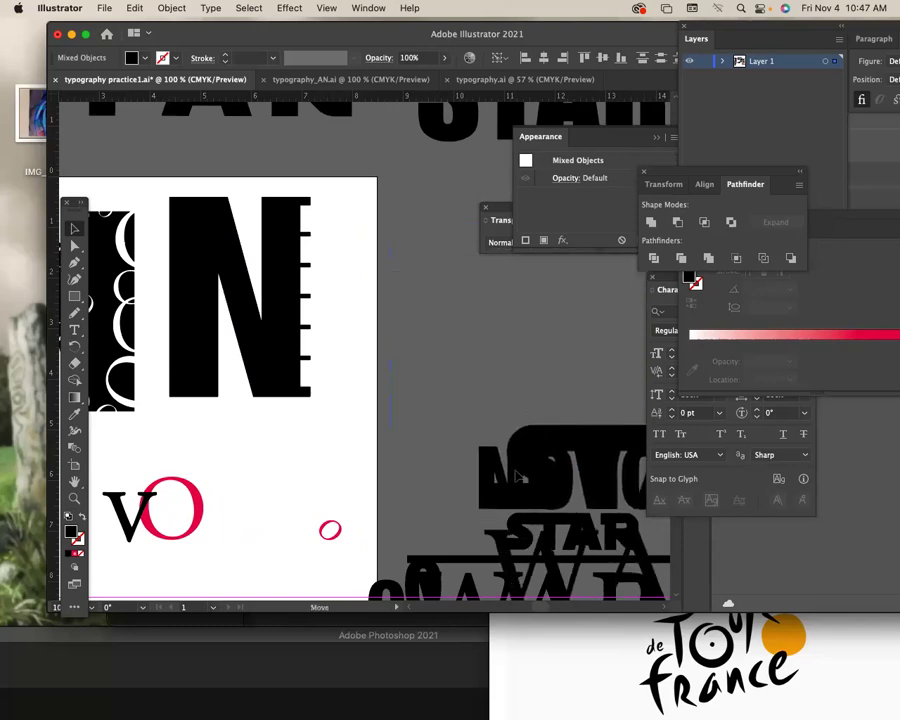
{"action": "left_click", "coordinate": [355, 467]}
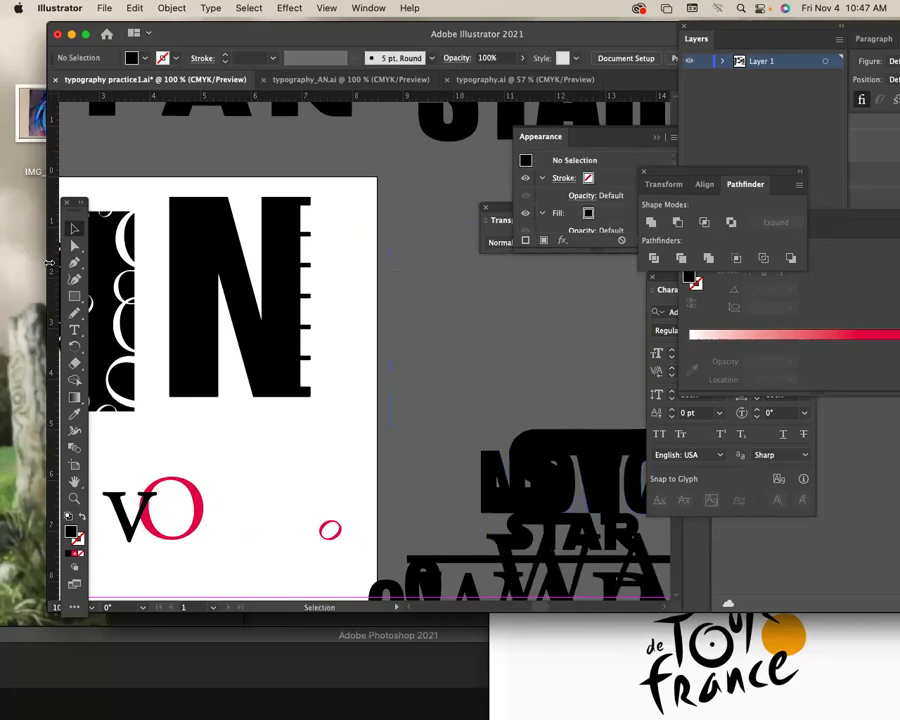
- Start a new serif text object above the artboard containing the letter D
{"action": "left_click", "coordinate": [74, 330]}
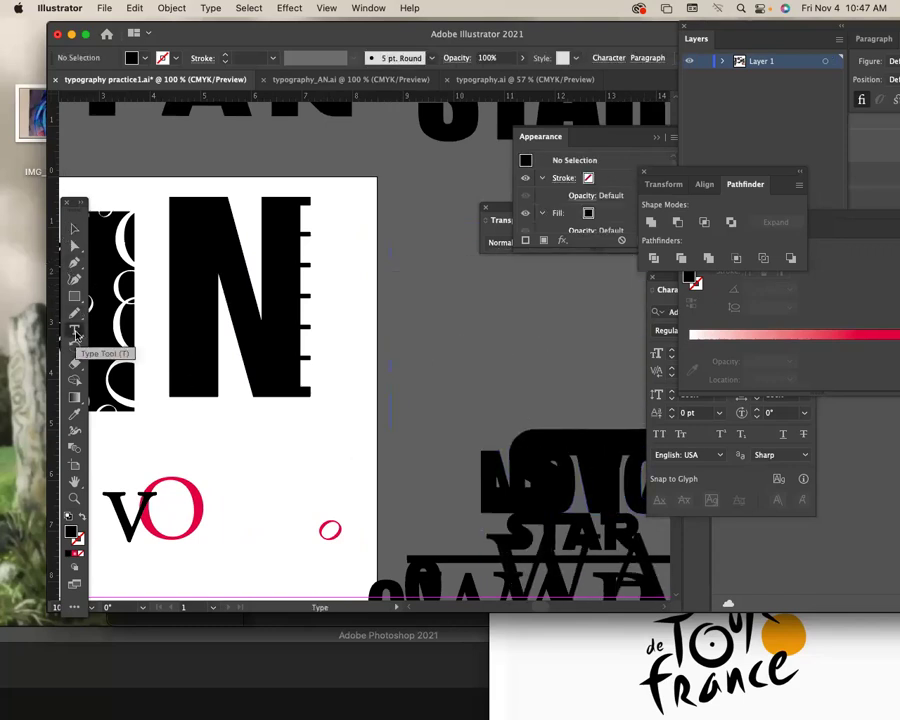
{"action": "left_click", "coordinate": [343, 203]}
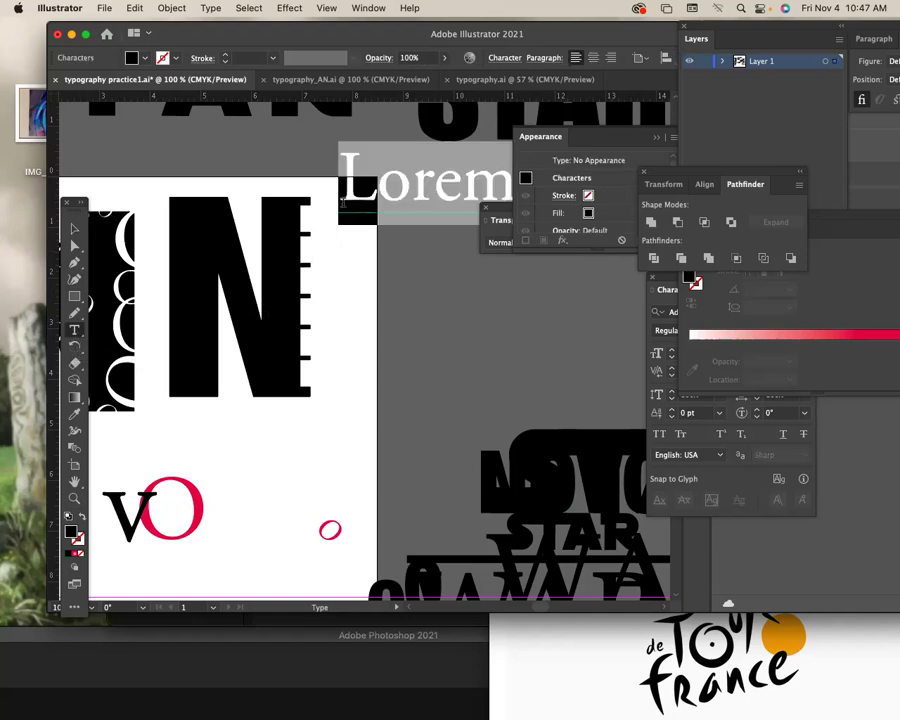
{"action": "type", "text": "D"}
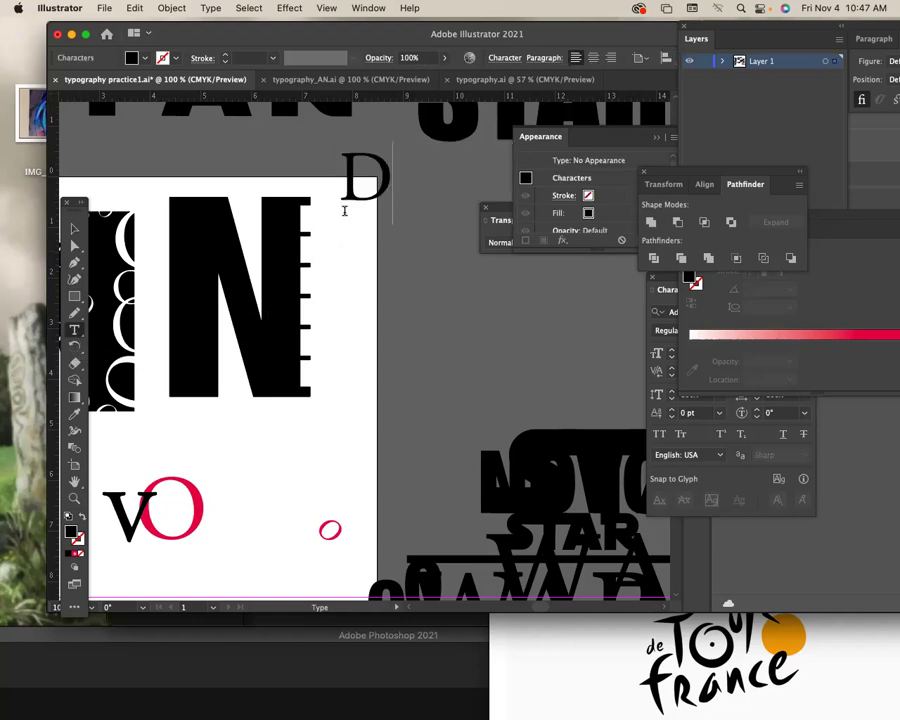
{"action": "type", "text": "D"}
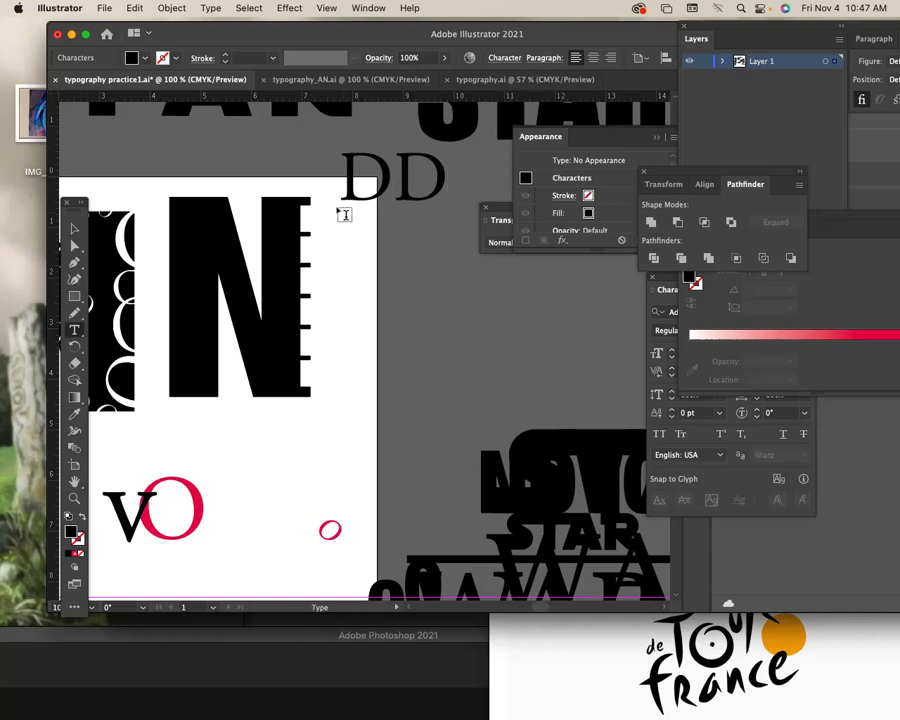
{"action": "key", "text": "BackSpace"}
- Complete the DY text, move it beside the N and scale it up greatly
{"action": "type", "text": "Y"}
{"action": "left_click", "coordinate": [76, 232]}
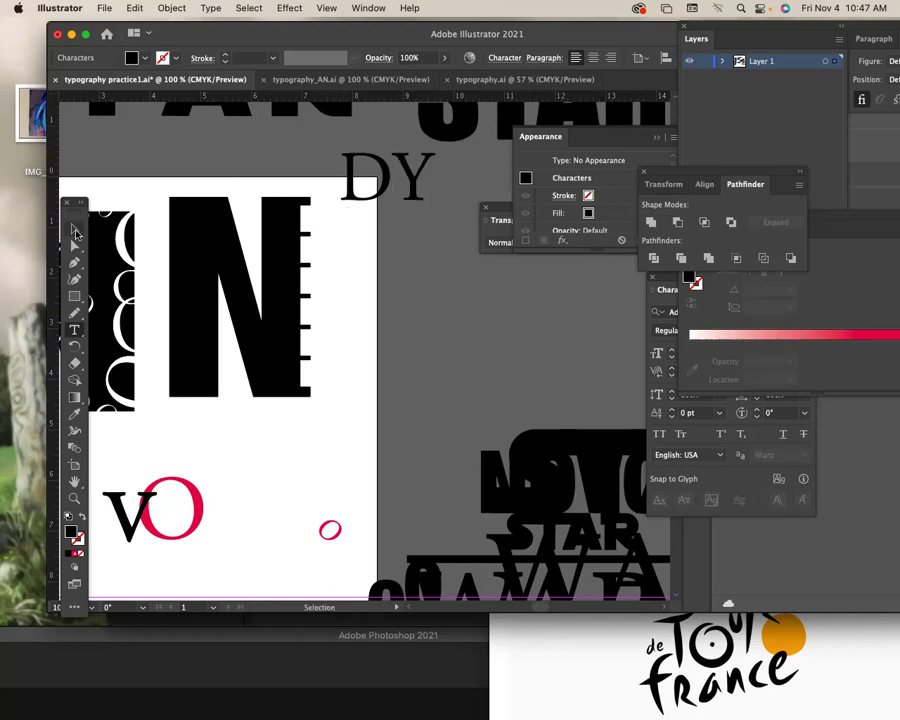
{"action": "left_click", "coordinate": [390, 180]}
{"action": "scroll", "coordinate": [400, 300], "scroll_direction": "right", "scroll_amount": 3}
{"action": "left_click_drag", "start_coordinate": [300, 185], "coordinate": [286, 230]}
{"action": "left_click_drag", "start_coordinate": [338, 270], "coordinate": [589, 522]}
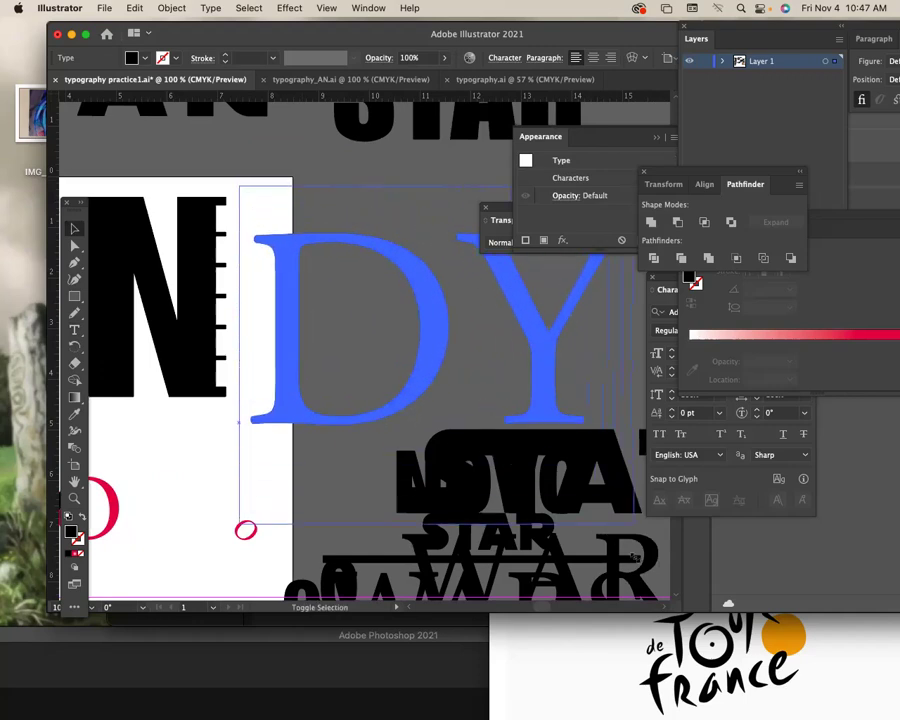
{"action": "left_click_drag", "start_coordinate": [307, 358], "coordinate": [296, 325]}
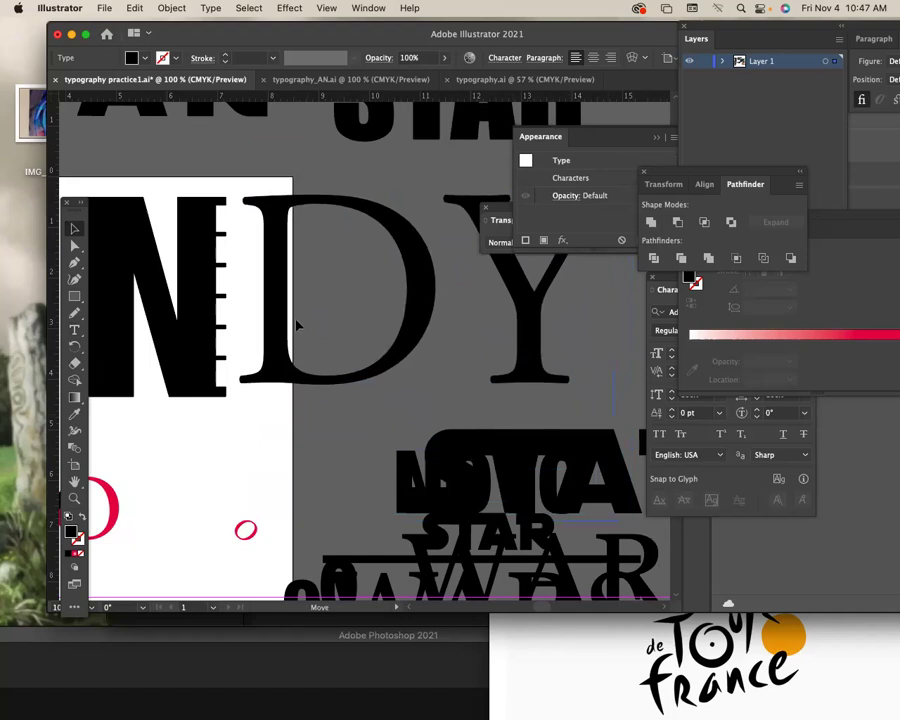
- Enlarge DY slightly further and nudge it against the N
{"action": "scroll", "coordinate": [440, 350], "scroll_direction": "right", "scroll_amount": 3}
{"action": "scroll", "coordinate": [440, 350], "scroll_direction": "down", "scroll_amount": 1}
{"action": "left_click_drag", "start_coordinate": [556, 458], "coordinate": [580, 479]}
{"action": "scroll", "coordinate": [194, 414], "scroll_direction": "up", "scroll_amount": 2}
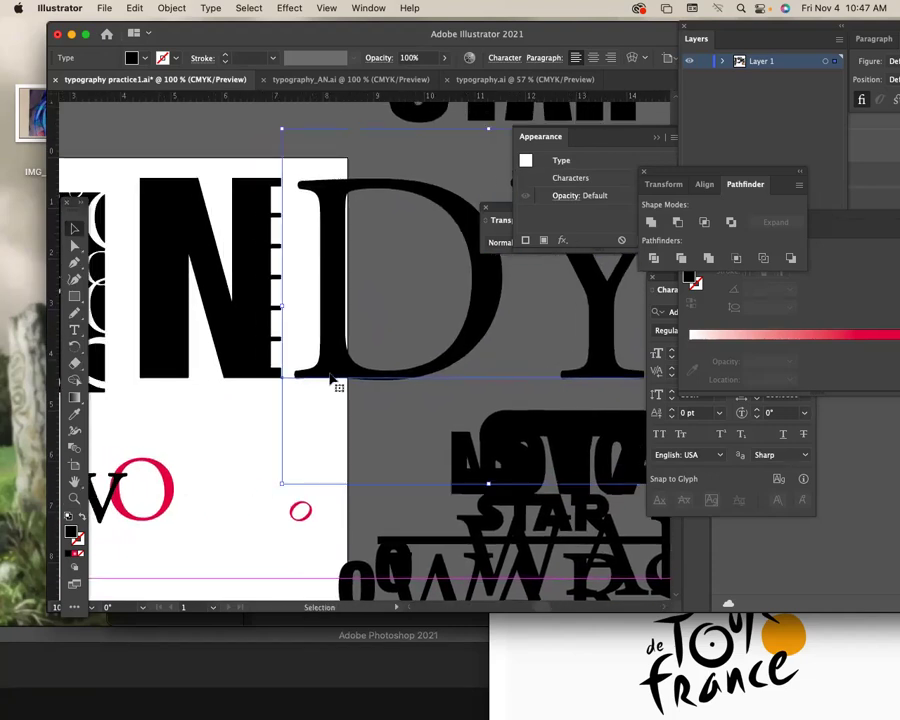
{"action": "left_click_drag", "start_coordinate": [333, 378], "coordinate": [326, 376]}
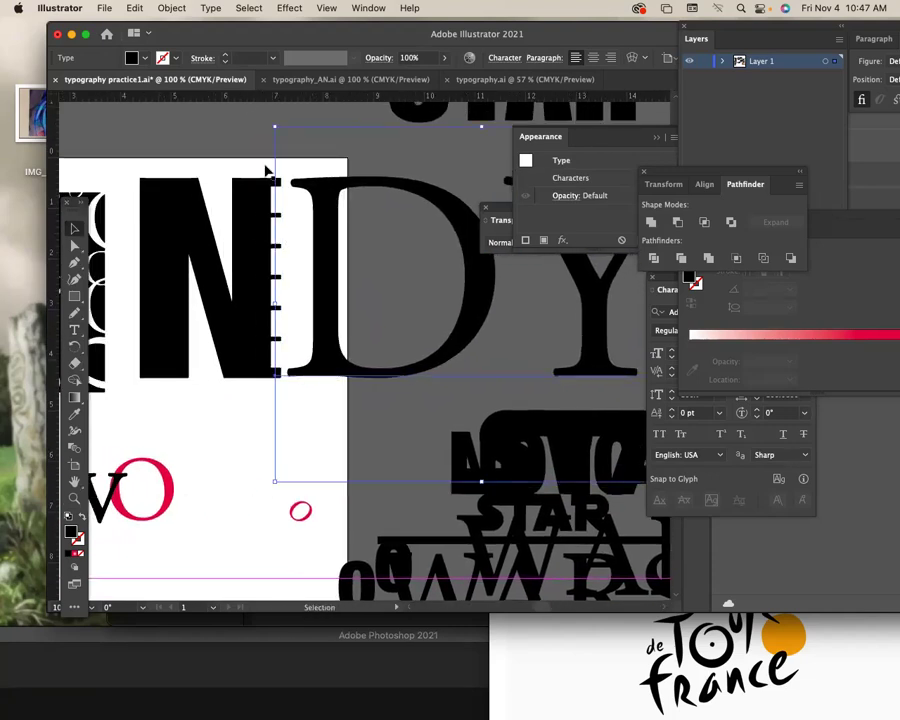
- Add guides at the N's top and bottom and resize DY to fit between them
{"action": "left_click_drag", "start_coordinate": [243, 102], "coordinate": [290, 181]}
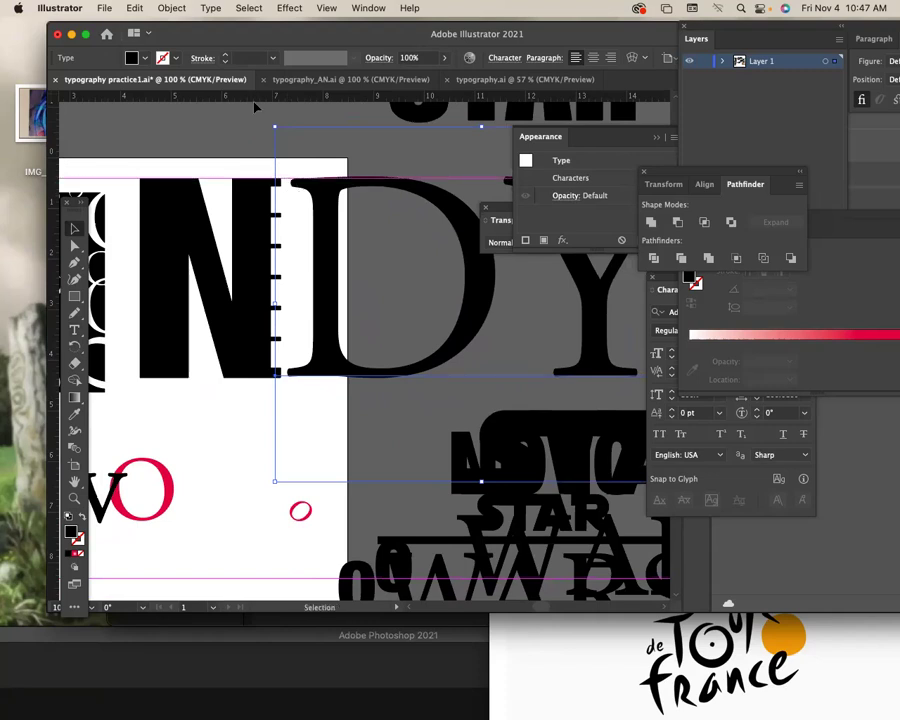
{"action": "mouse_move", "coordinate": [195, 97]}
{"action": "left_mouse_down"}
{"action": "mouse_move", "coordinate": [322, 373]}
{"action": "mouse_move", "coordinate": [245, 380]}
{"action": "left_mouse_up"}
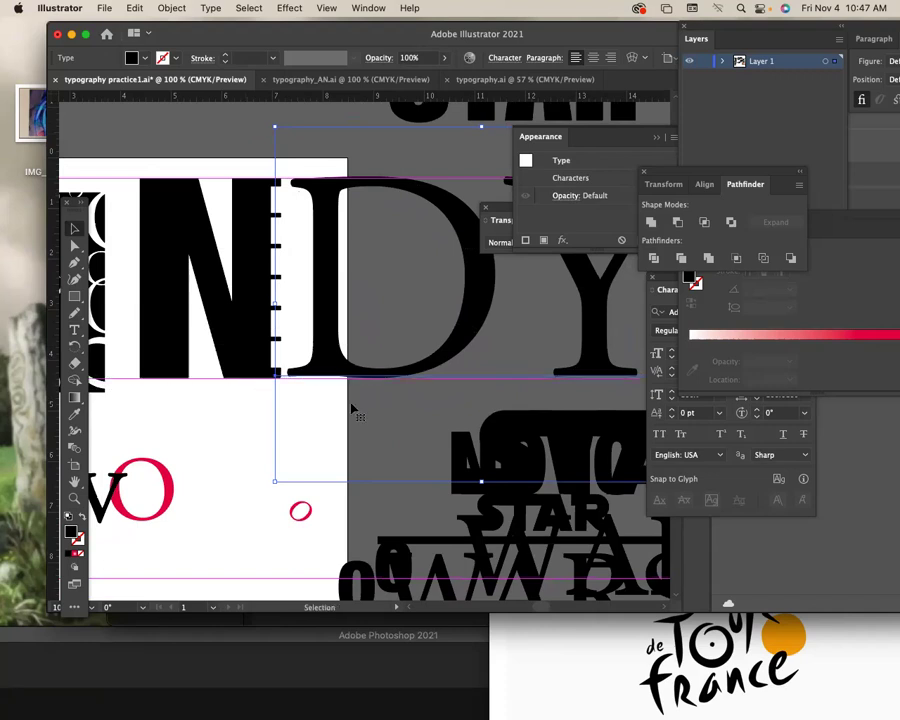
{"action": "scroll", "coordinate": [352, 406], "scroll_direction": "right", "scroll_amount": 3}
{"action": "scroll", "coordinate": [352, 406], "scroll_direction": "down", "scroll_amount": 2}
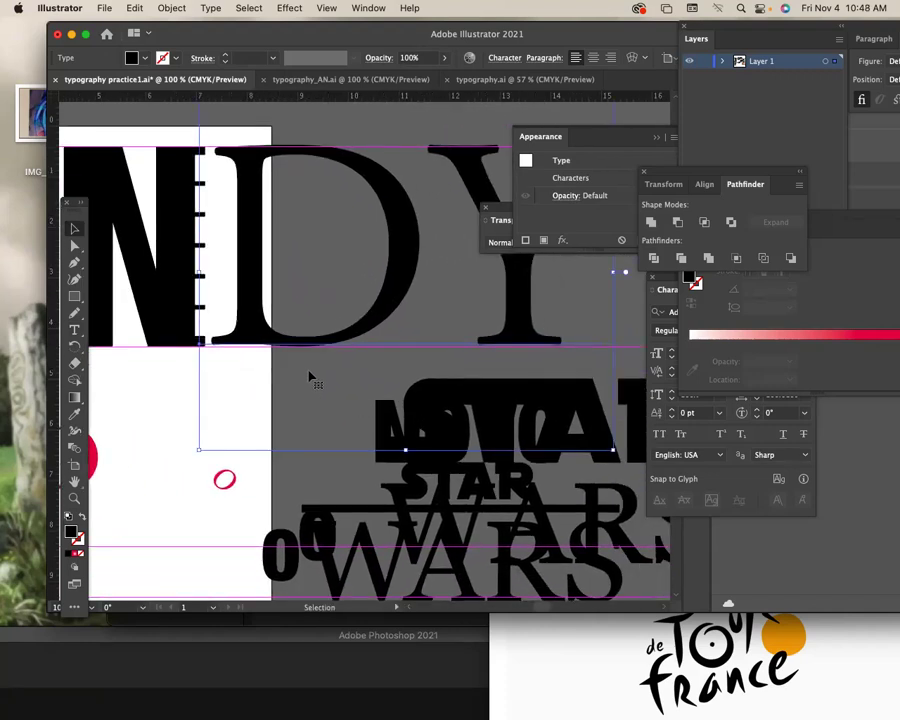
{"action": "key", "text": "super+minus"}
{"action": "scroll", "coordinate": [322, 380], "scroll_direction": "down", "scroll_amount": 2}
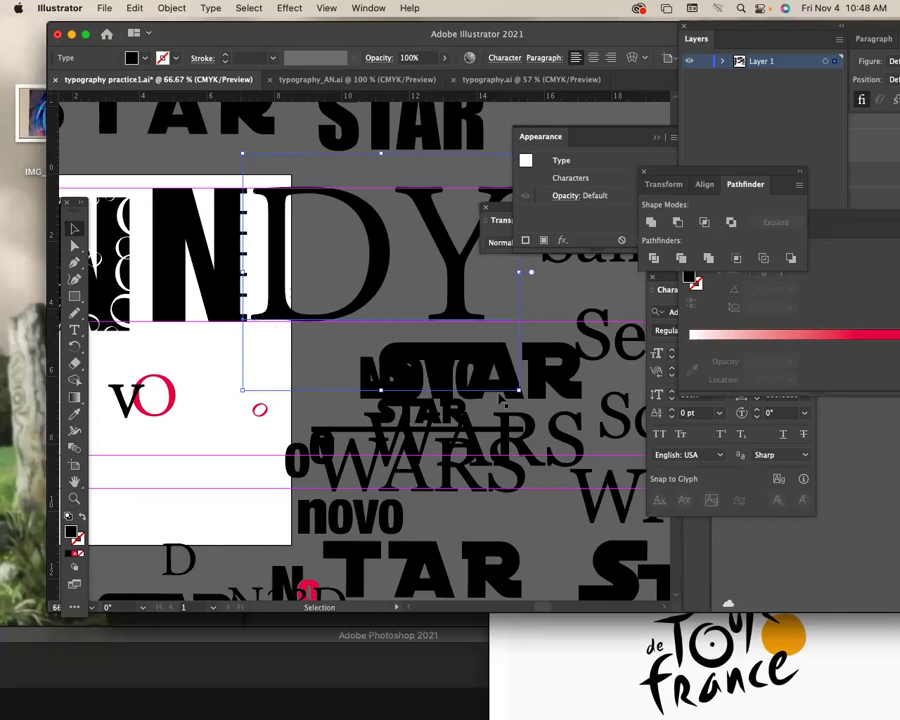
{"action": "left_click_drag", "start_coordinate": [517, 390], "coordinate": [517, 391]}
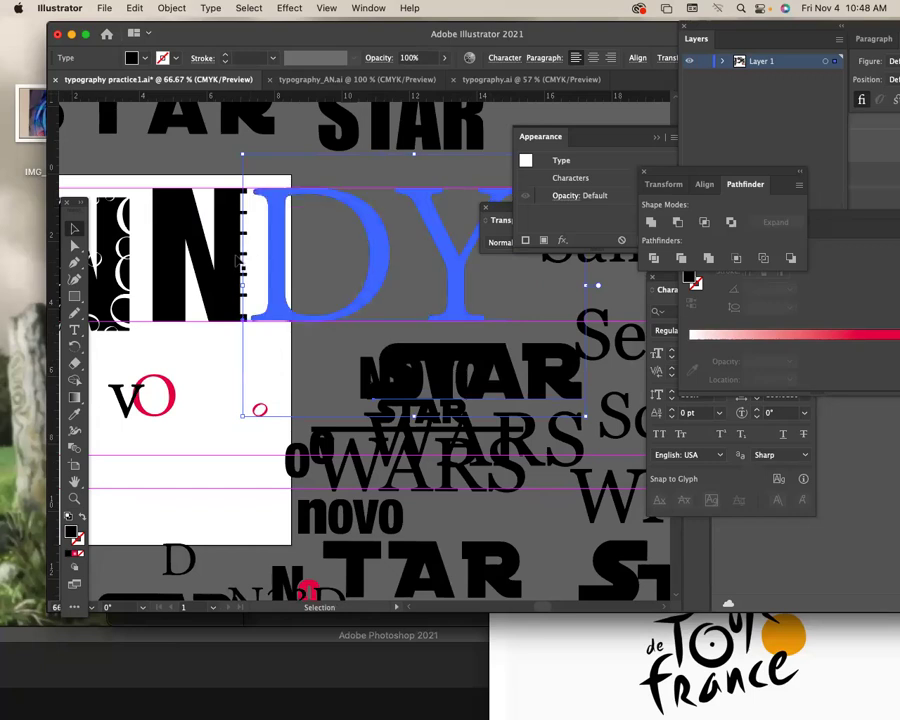
- Draw a black rectangle bridging the gap between the N and the D
{"action": "left_click", "coordinate": [195, 255]}
{"action": "left_click", "coordinate": [225, 341]}
{"action": "left_click", "coordinate": [241, 311]}
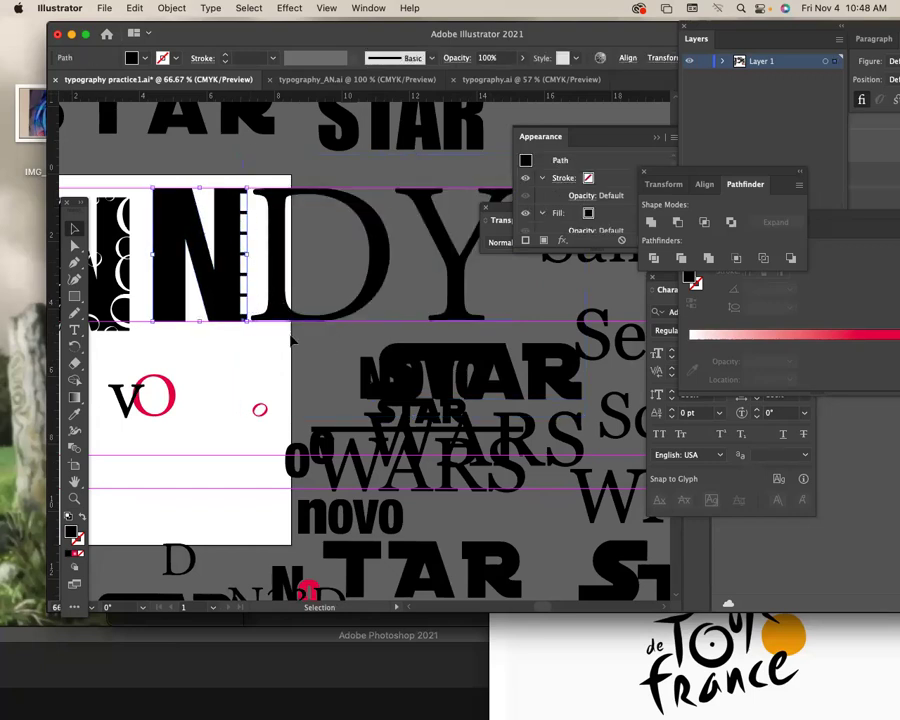
{"action": "left_click", "coordinate": [400, 308]}
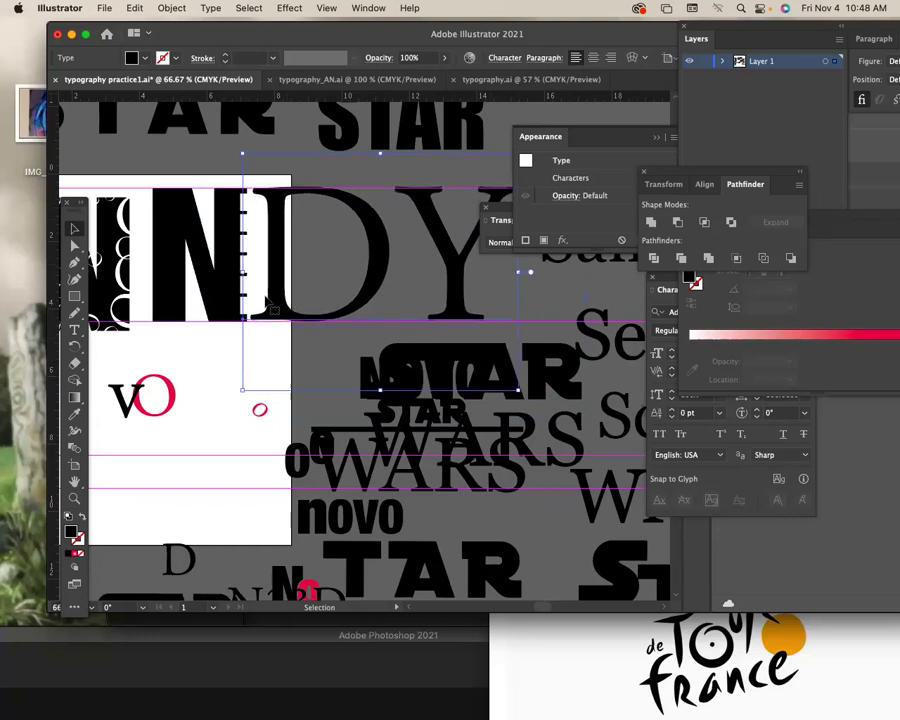
{"action": "key", "text": "m"}
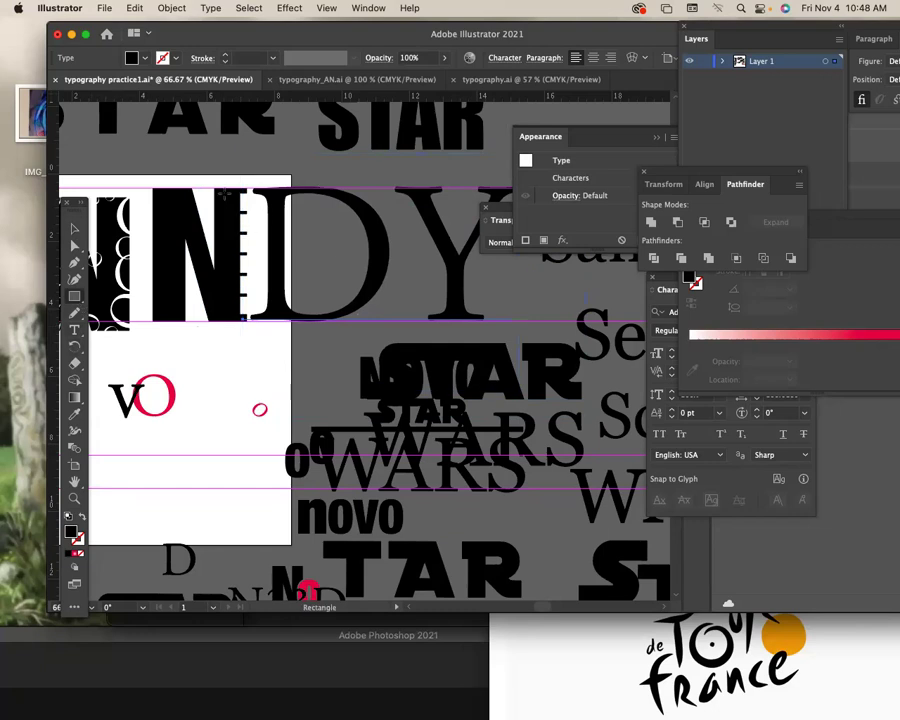
{"action": "left_click_drag", "start_coordinate": [225, 187], "coordinate": [284, 322]}
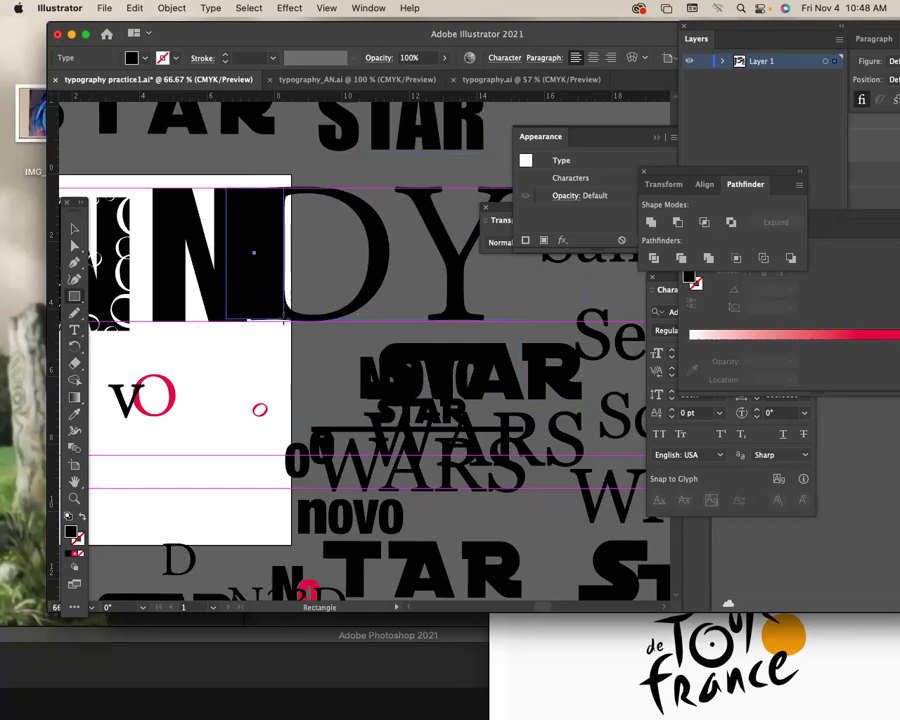
- Give the strip beside the N and the DY lettering a gradient fill
{"action": "key", "text": "v"}
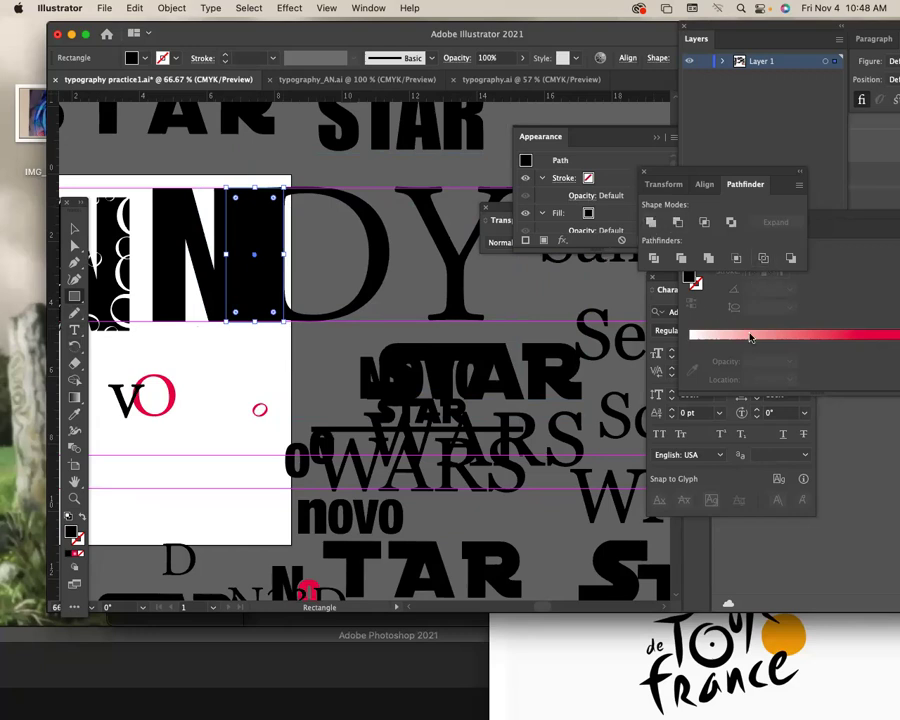
{"action": "left_click", "coordinate": [753, 338]}
{"action": "left_click", "coordinate": [76, 230]}
{"action": "left_click", "coordinate": [271, 344]}
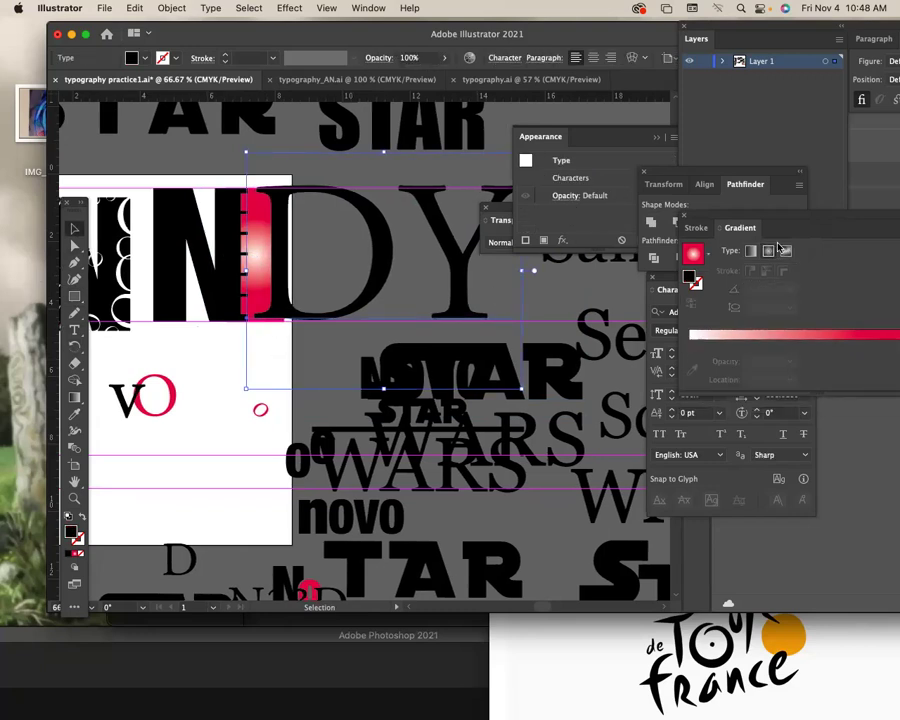
{"action": "left_click", "coordinate": [693, 254]}
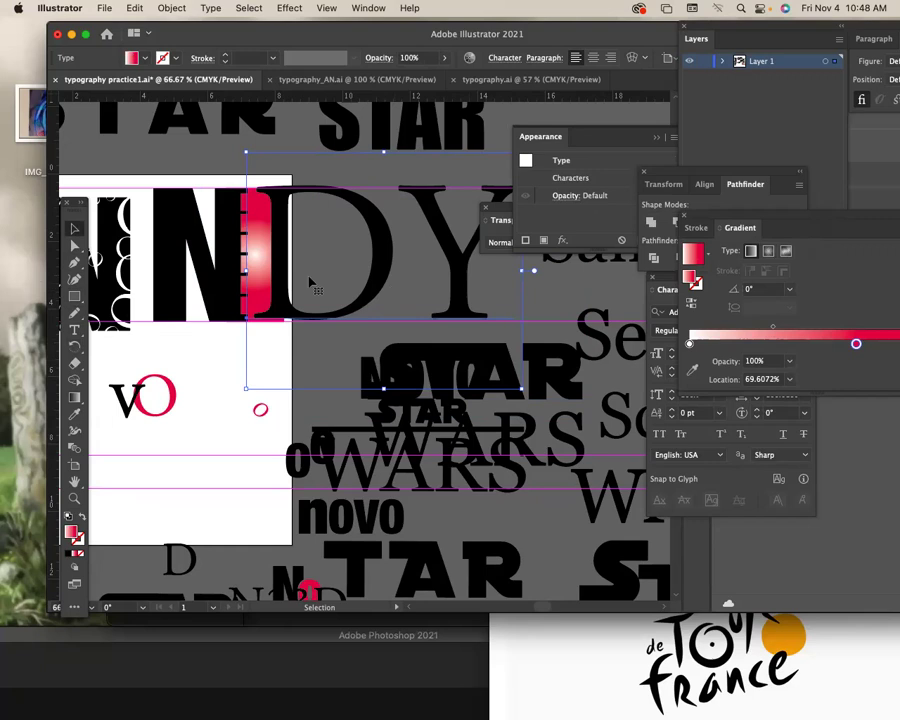
{"action": "left_click", "coordinate": [227, 392]}
{"action": "left_click", "coordinate": [259, 296]}
- Change the strip's gradient from radial to linear and clear the selection
{"action": "key", "text": "a"}
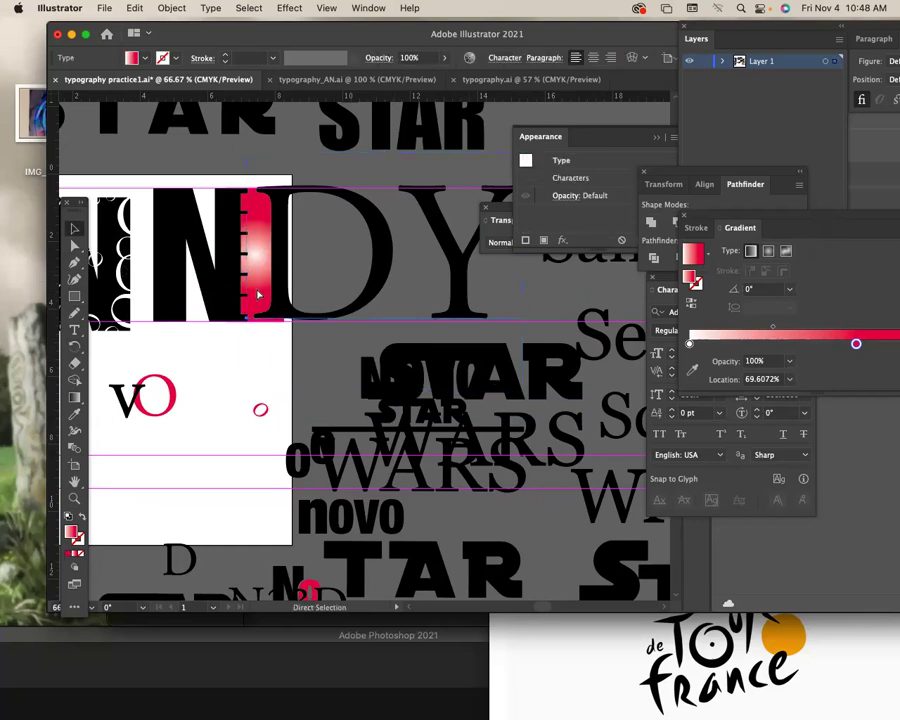
{"action": "key", "text": "v"}
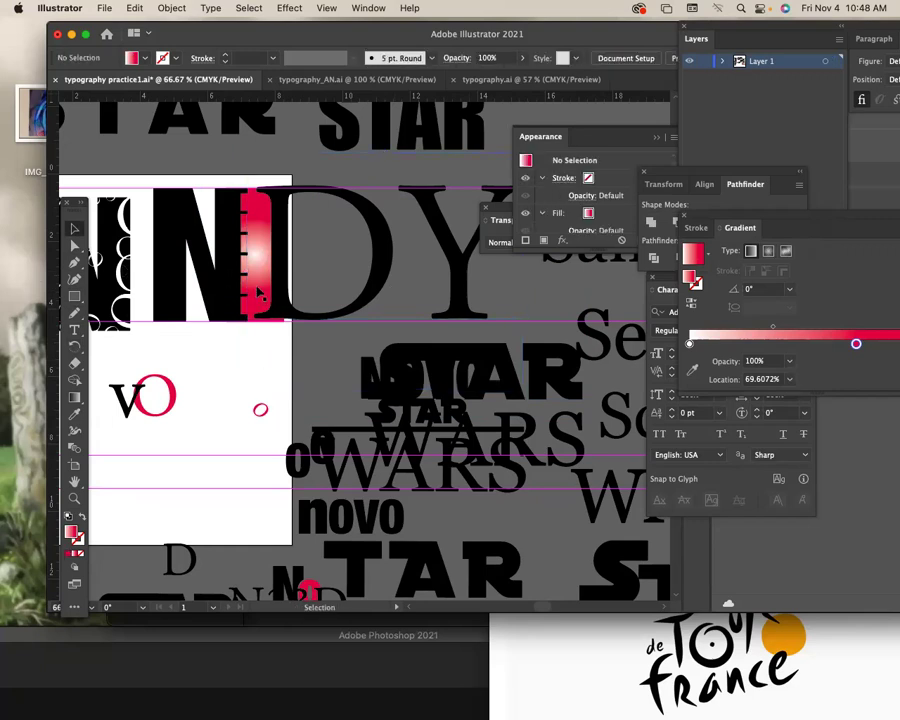
{"action": "left_click", "coordinate": [260, 260]}
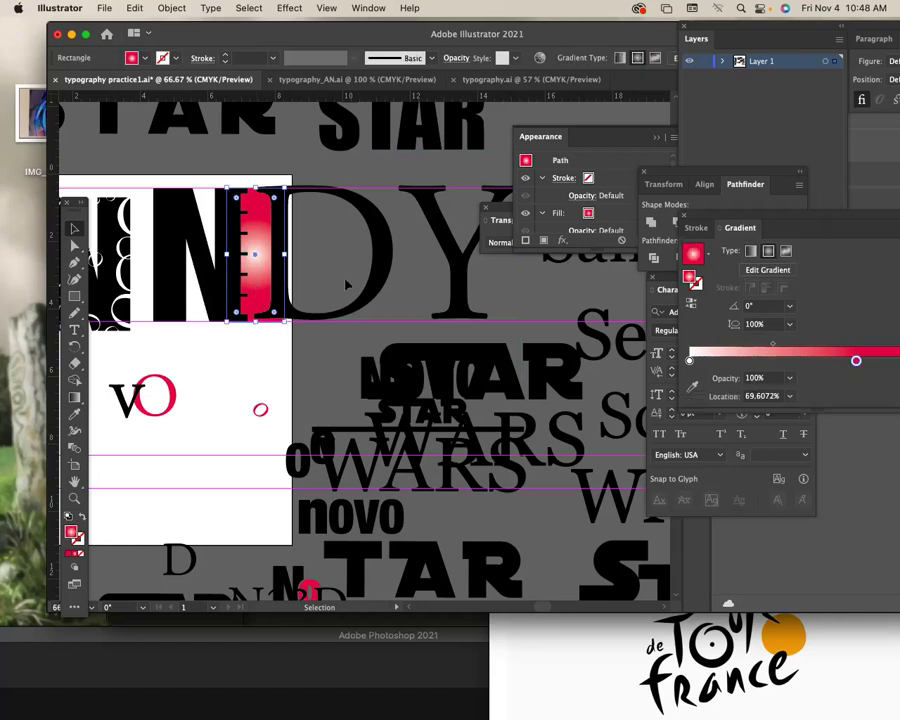
{"action": "left_click", "coordinate": [751, 251]}
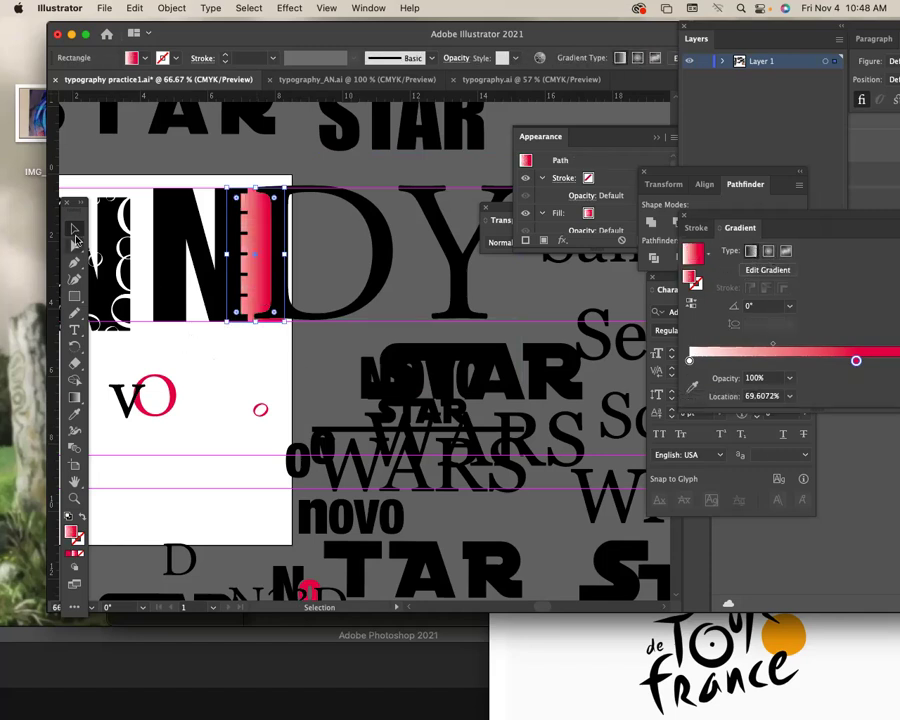
{"action": "left_click", "coordinate": [324, 356]}
{"action": "mouse_move", "coordinate": [324, 356]}
{"action": "left_mouse_down"}
{"action": "mouse_move", "coordinate": [256, 352]}
{"action": "mouse_move", "coordinate": [365, 368]}
{"action": "mouse_move", "coordinate": [296, 336]}
{"action": "left_mouse_up"}
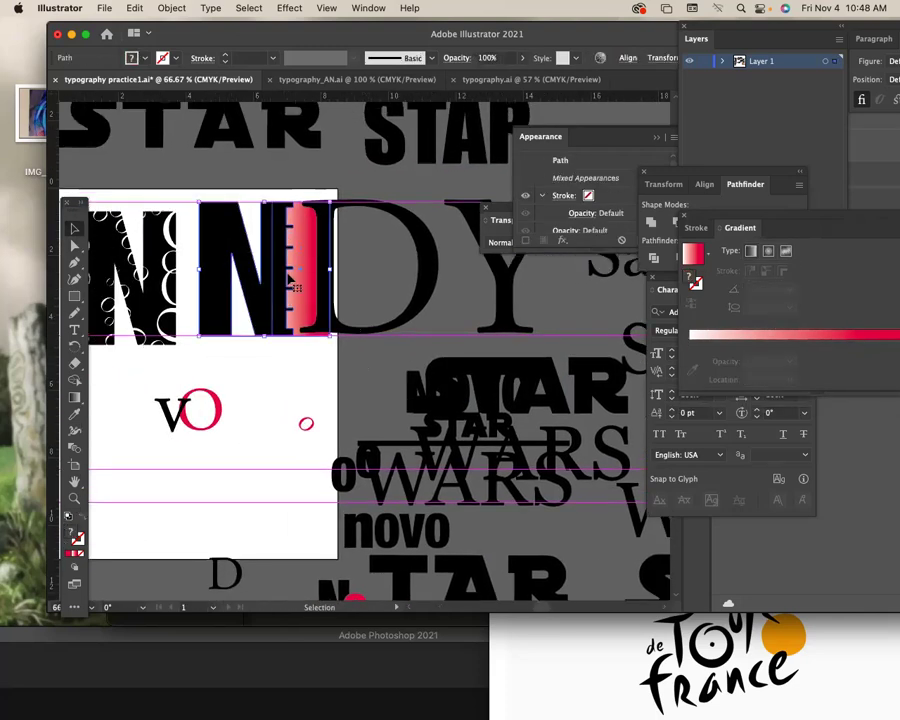
{"action": "left_click", "coordinate": [315, 349]}
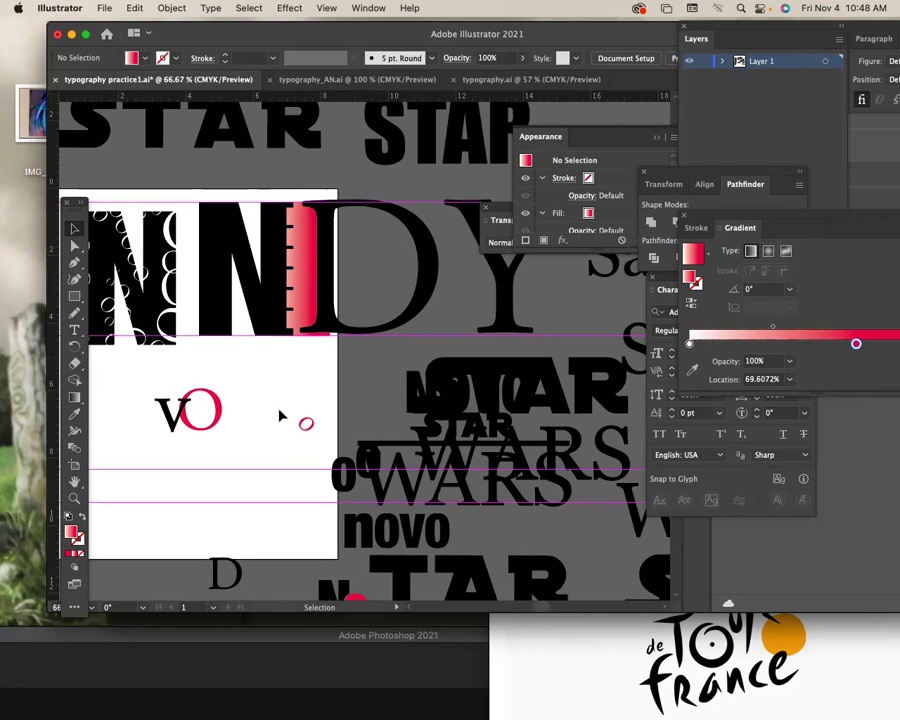
{"action": "scroll", "coordinate": [244, 436], "scroll_direction": "down", "scroll_amount": 5}
{"action": "scroll", "coordinate": [244, 436], "scroll_direction": "left", "scroll_amount": 7}
- Move the vO off the artboard to the right and bring the large W onto it
{"action": "left_click", "coordinate": [322, 313]}
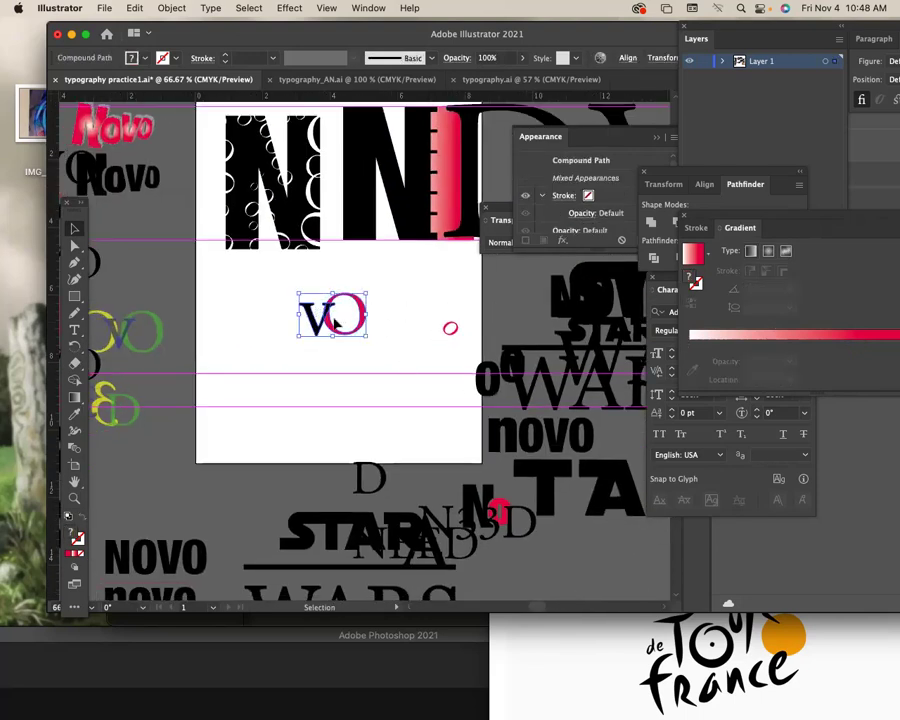
{"action": "left_click_drag", "start_coordinate": [335, 315], "coordinate": [503, 305]}
{"action": "left_click_drag", "start_coordinate": [377, 354], "coordinate": [353, 350]}
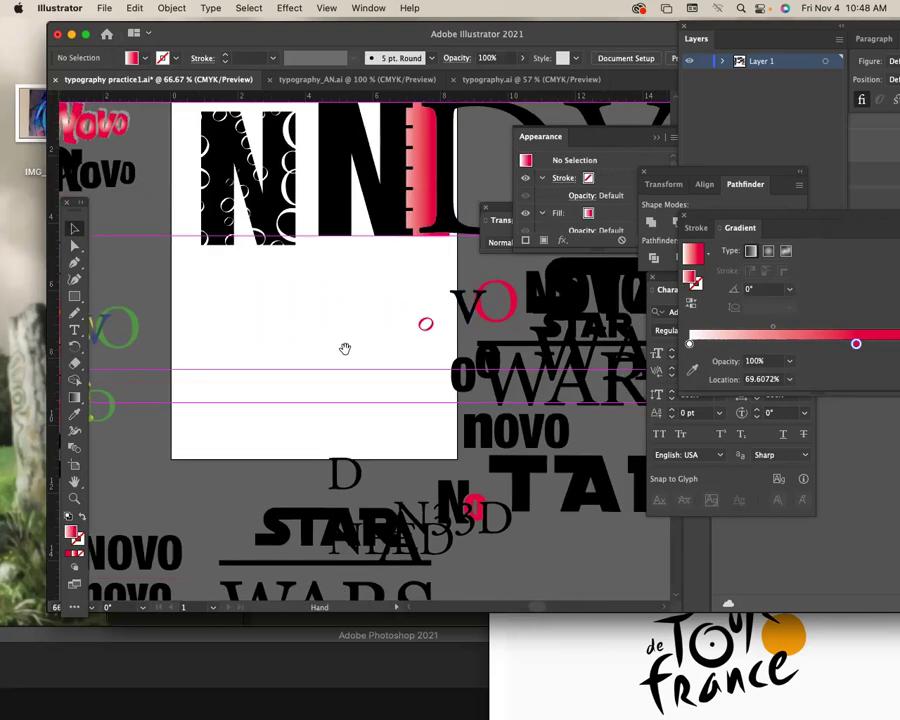
{"action": "mouse_move", "coordinate": [538, 398]}
{"action": "left_mouse_down"}
{"action": "mouse_move", "coordinate": [326, 347]}
{"action": "mouse_move", "coordinate": [407, 397]}
{"action": "left_mouse_up"}
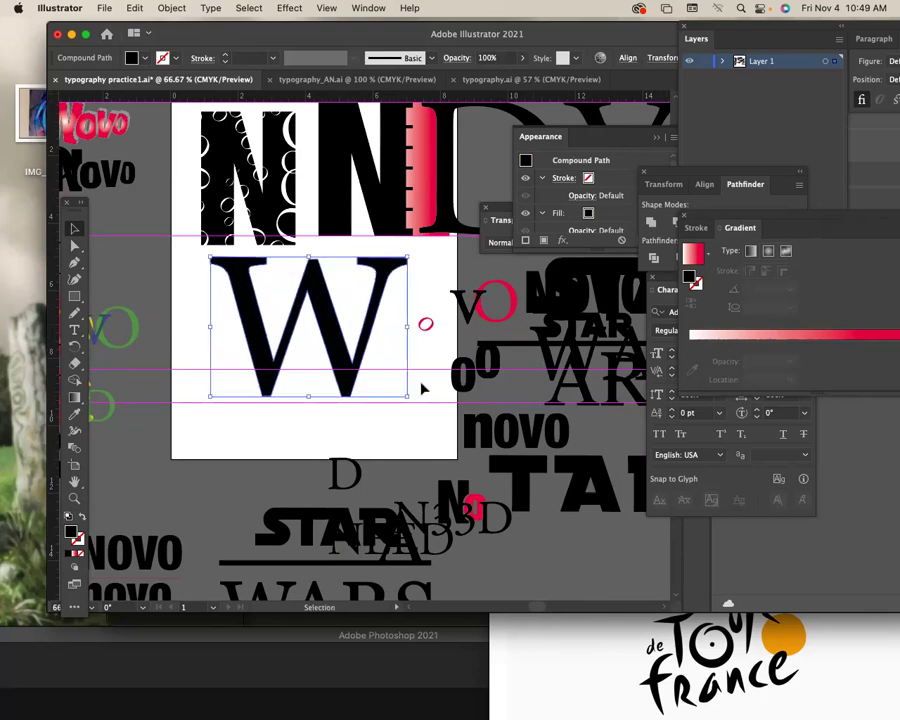
{"action": "left_click", "coordinate": [427, 390]}
{"action": "left_click", "coordinate": [240, 320]}
- Draw a circle over the W's centre and eyedropper the strip's pink gradient onto it
{"action": "left_click_drag", "start_coordinate": [76, 300], "coordinate": [150, 314]}
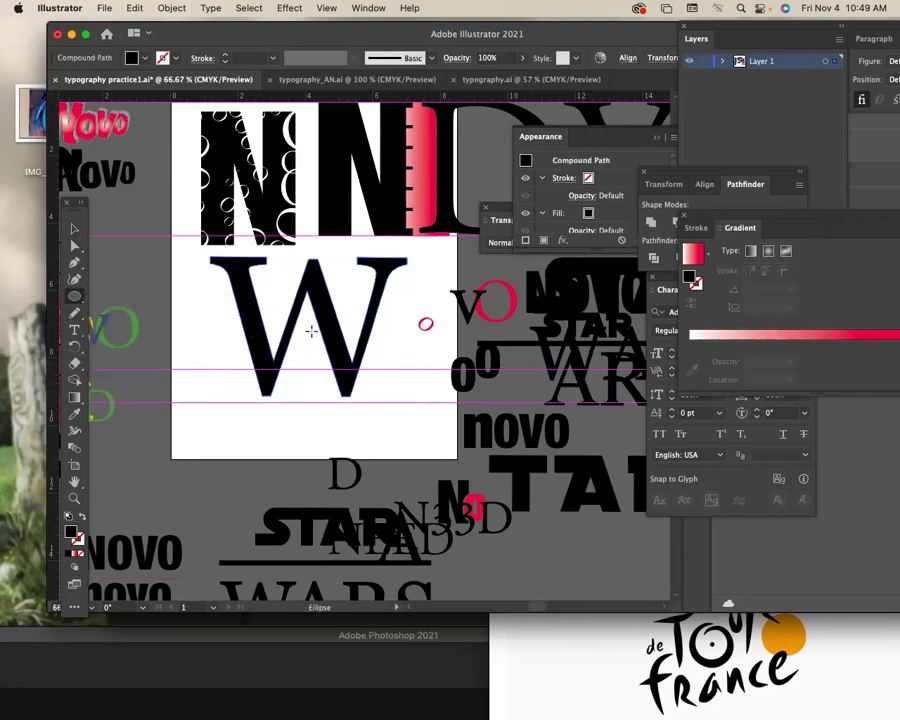
{"action": "left_click_drag", "start_coordinate": [311, 331], "coordinate": [340, 368]}
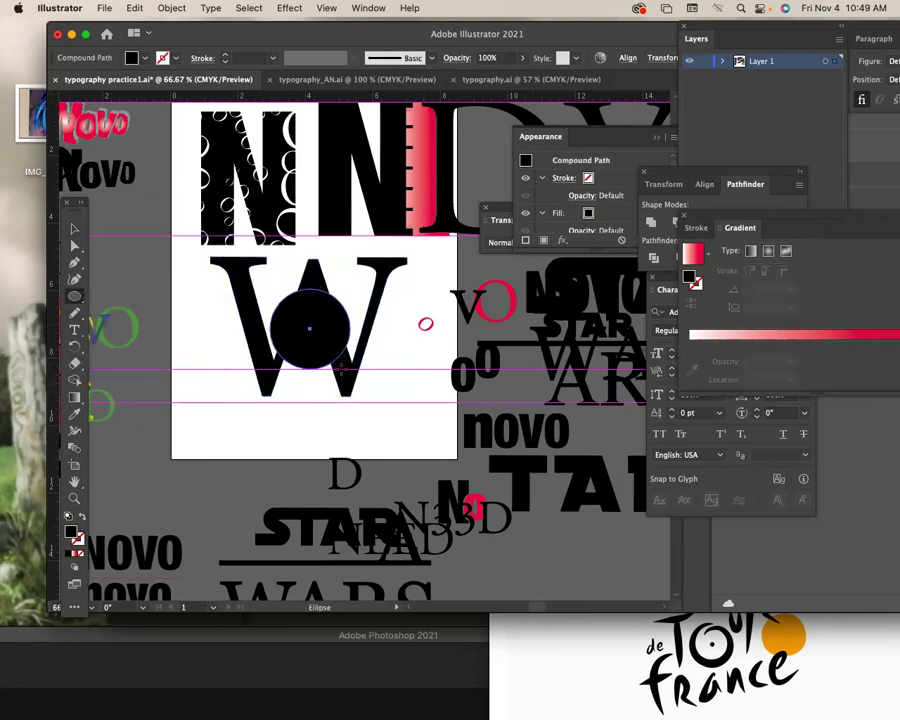
{"action": "left_click", "coordinate": [75, 229]}
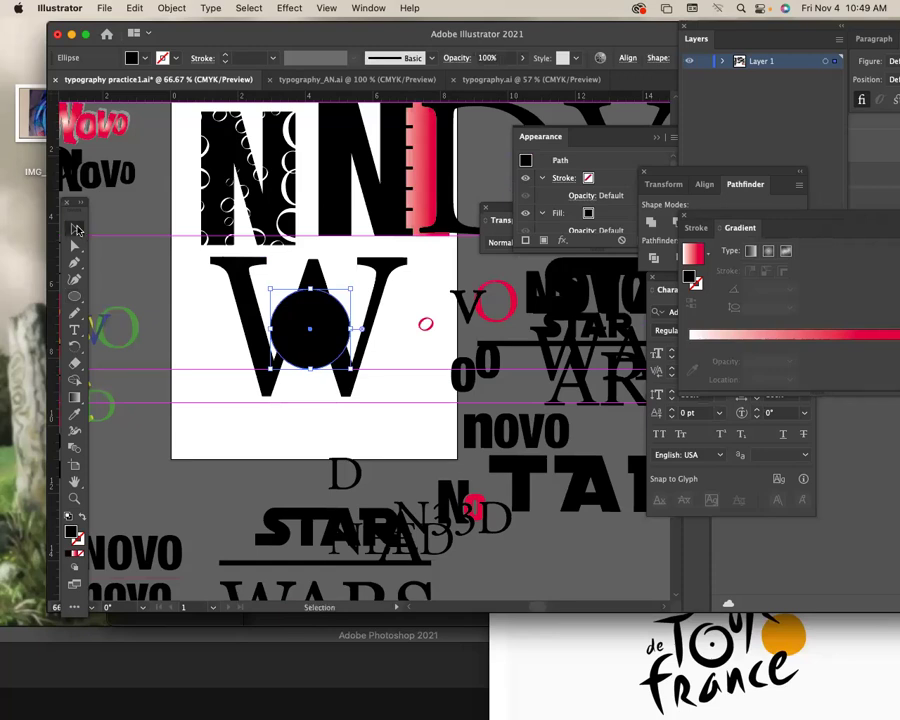
{"action": "left_click", "coordinate": [75, 414]}
{"action": "left_click", "coordinate": [508, 291]}
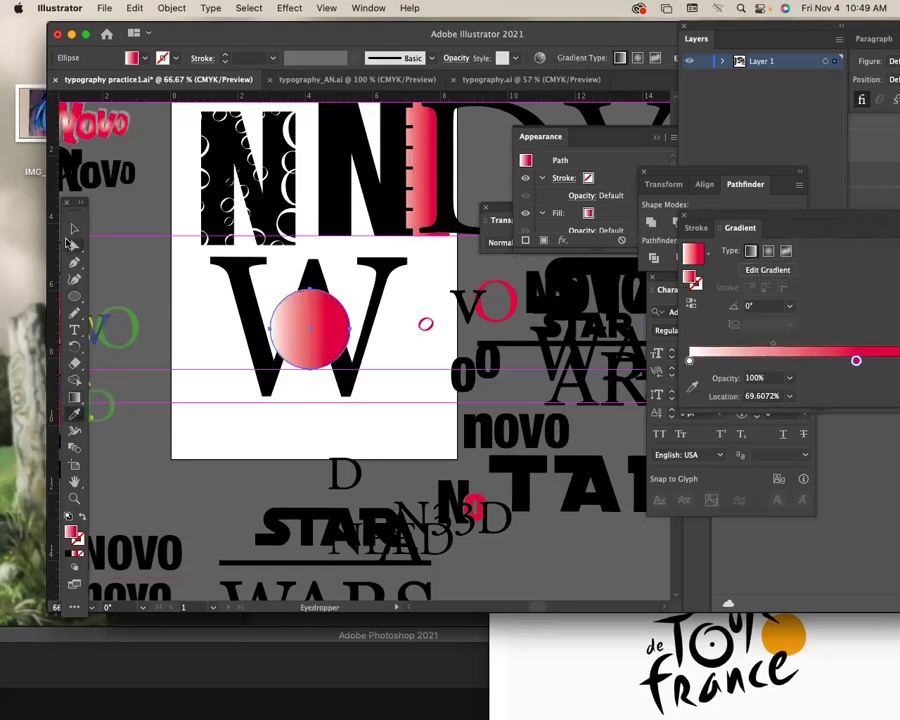
{"action": "key", "text": "v"}
{"action": "left_click_drag", "start_coordinate": [346, 316], "coordinate": [347, 315]}
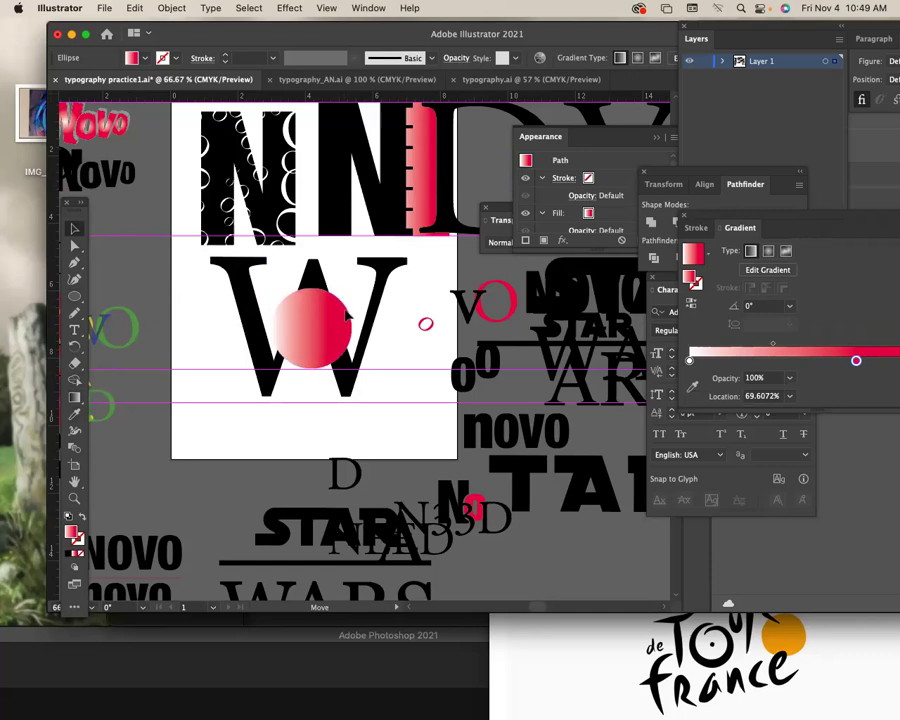
- Cut the circle from the W via Minus Front, then revert the strip to solid pink
{"action": "left_click", "coordinate": [386, 367]}
{"action": "left_click_drag", "start_coordinate": [291, 321], "coordinate": [519, 218]}
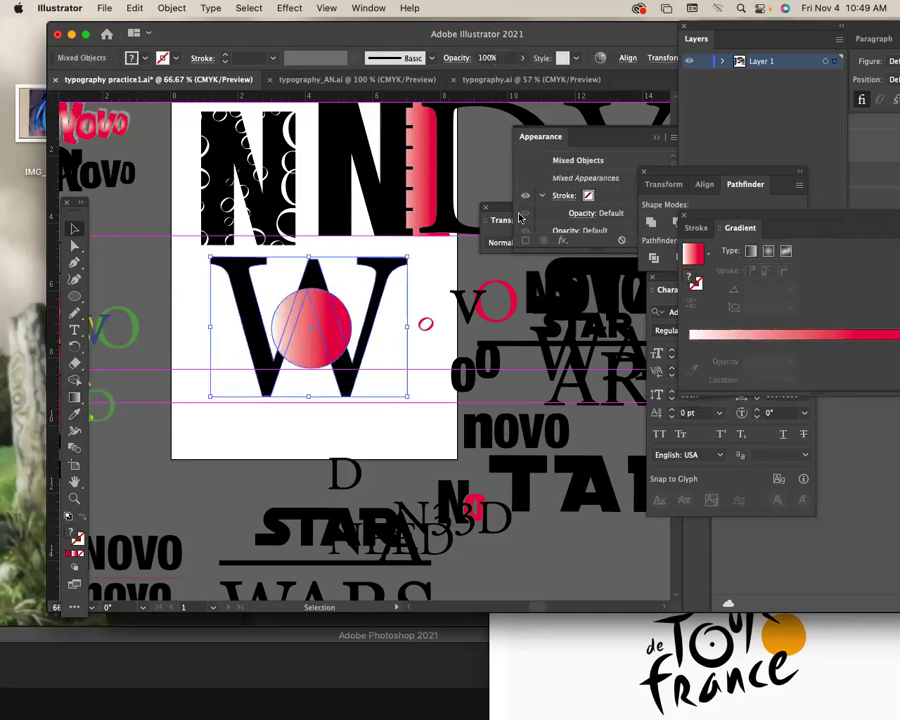
{"action": "left_click", "coordinate": [673, 223]}
{"action": "left_click", "coordinate": [312, 428]}
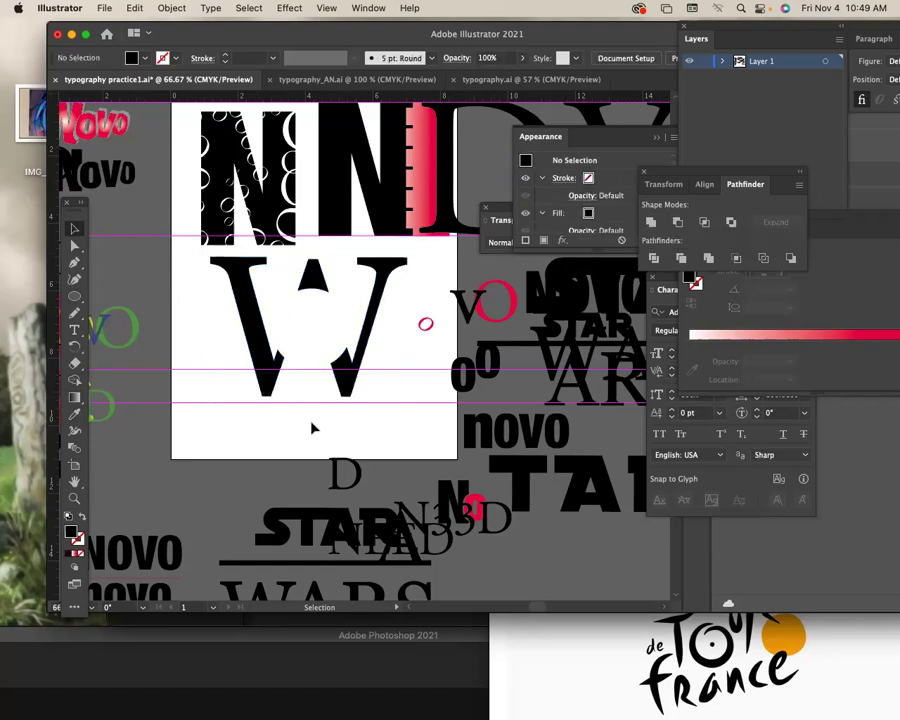
{"action": "key", "text": "ctrl+z"}
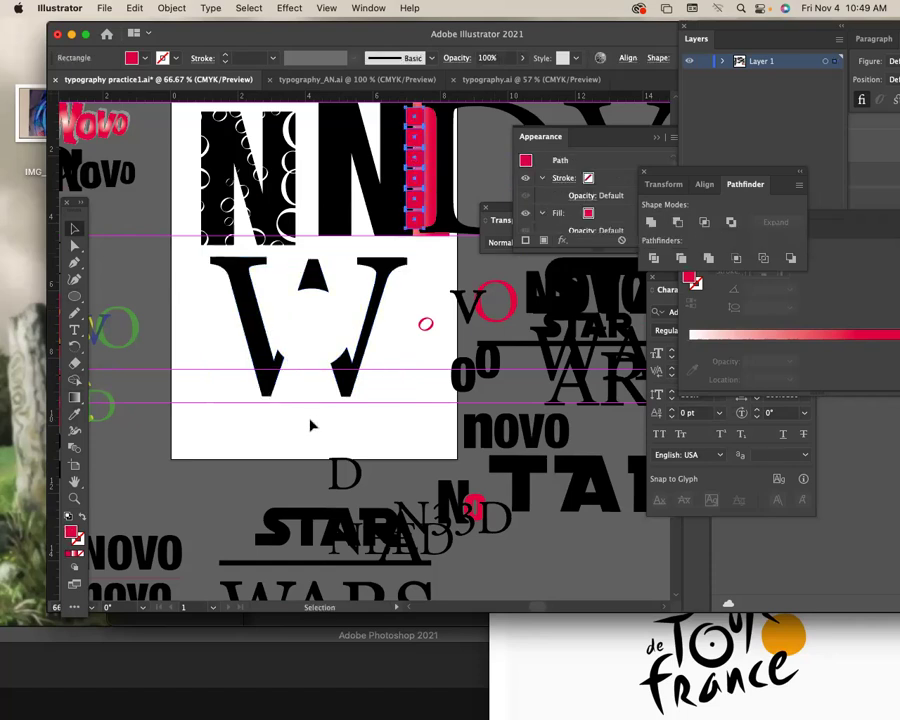
{"action": "key", "text": "ctrl+shift+a"}
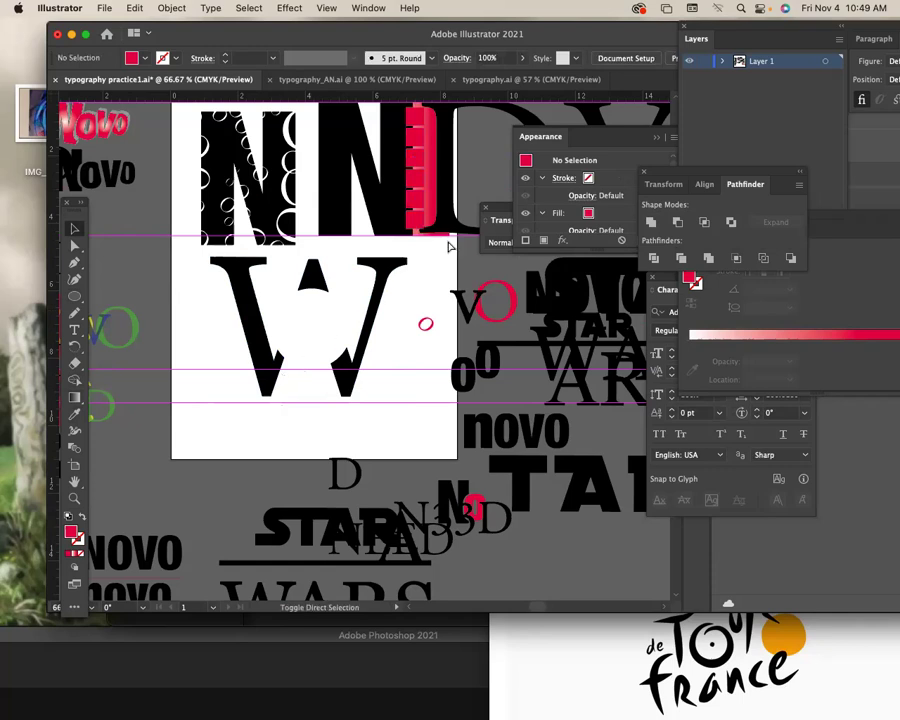
{"action": "key", "text": "ctrl+shift+p"}
- Search 'nore' in the Place dialog and place DSC_8428_novo_stare.JPG
{"action": "left_click", "coordinate": [742, 102]}
{"action": "type", "text": "novo_sta"}
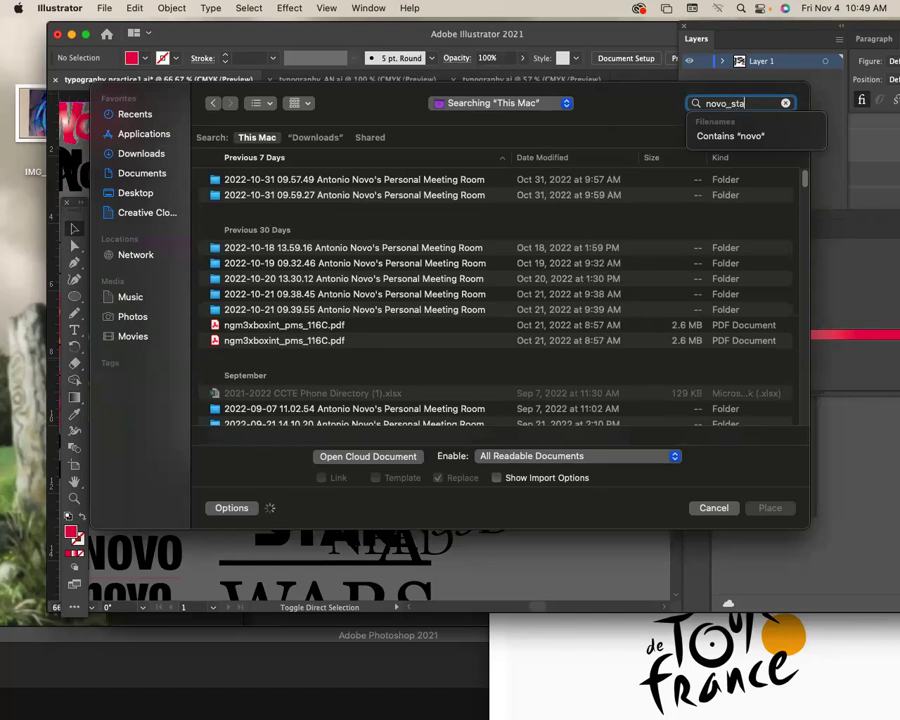
{"action": "type", "text": "re"}
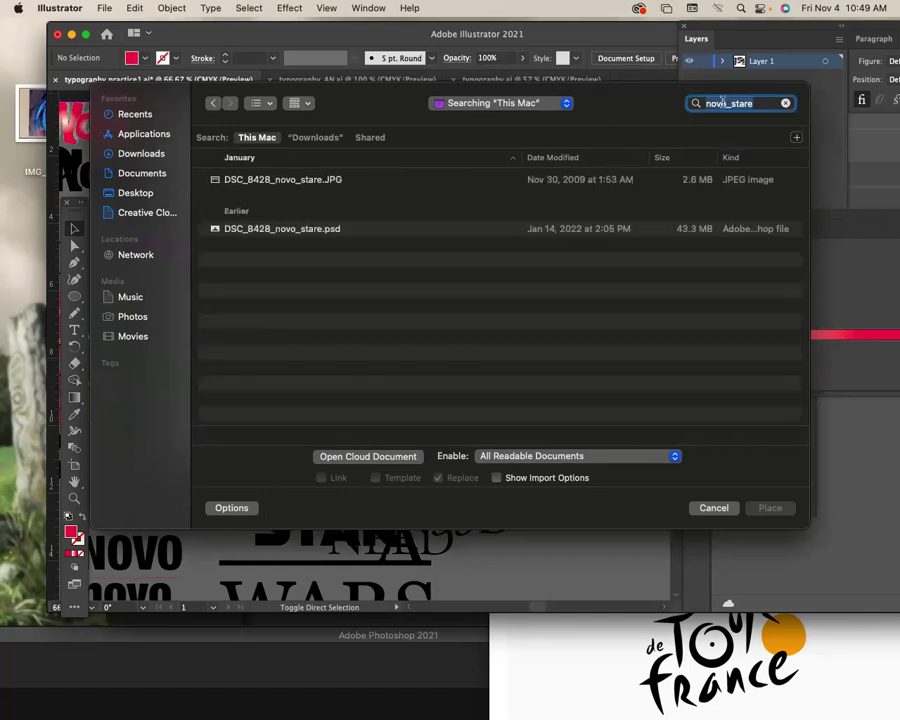
{"action": "left_click", "coordinate": [313, 182]}
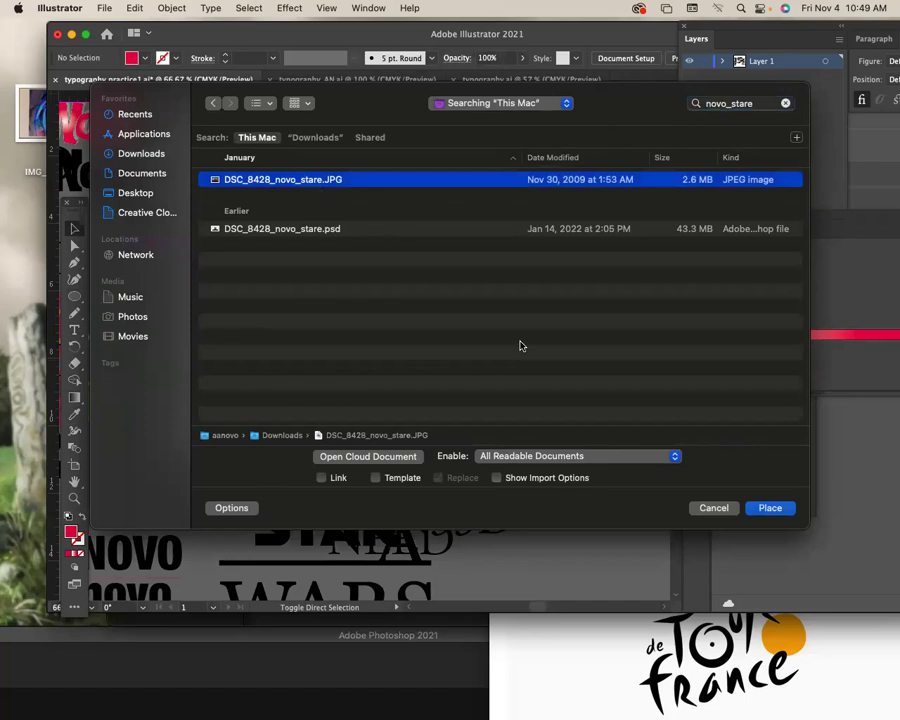
{"action": "left_click", "coordinate": [765, 509]}
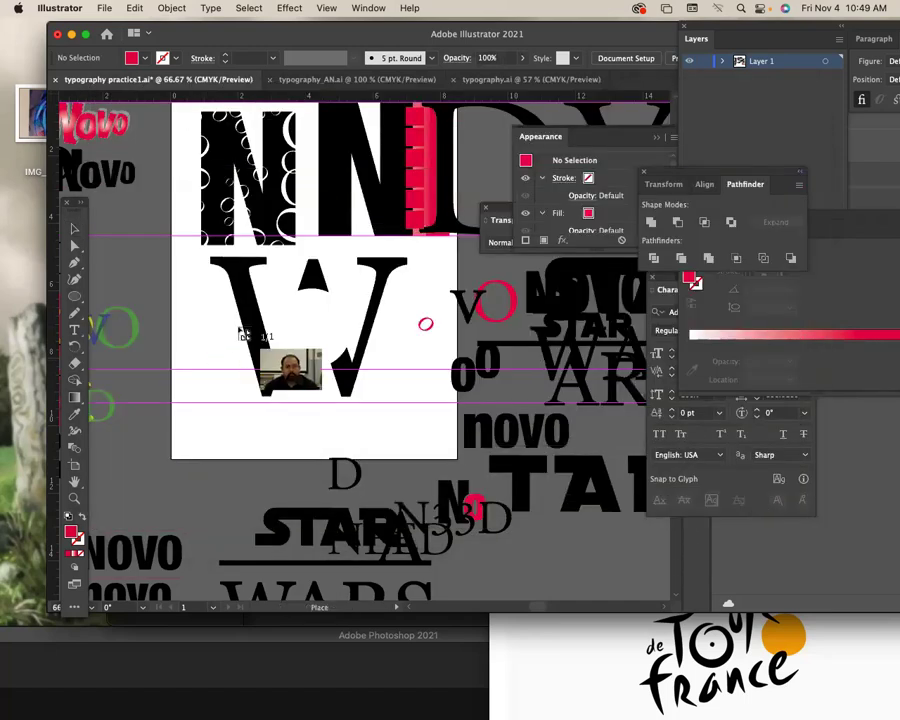
- Drop the portrait photo onto the artboard over the W
{"action": "left_click", "coordinate": [650, 548]}
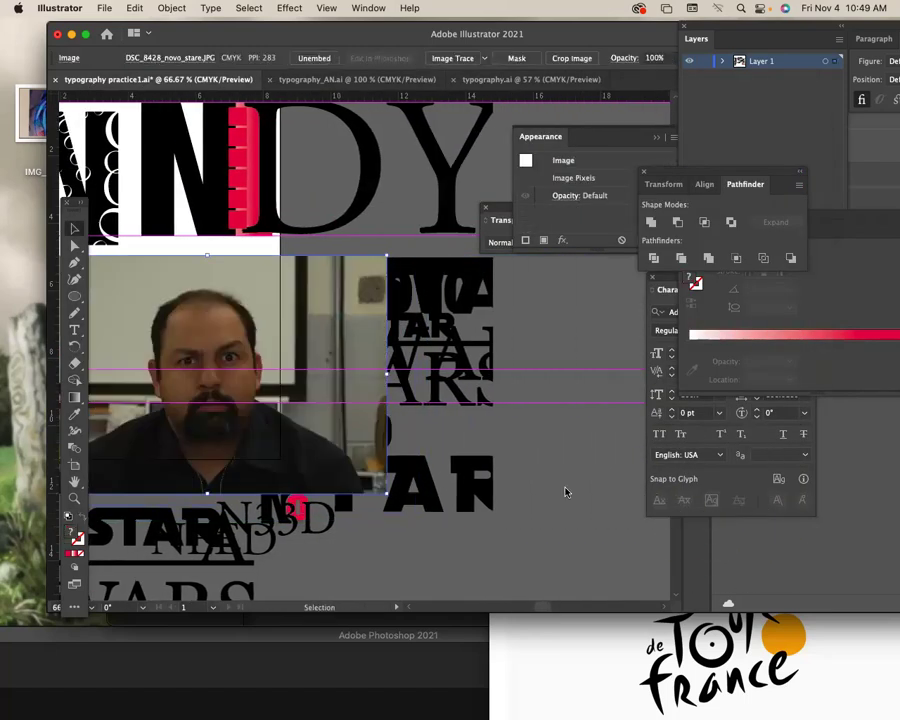
{"action": "left_click_drag", "start_coordinate": [353, 400], "coordinate": [435, 335]}
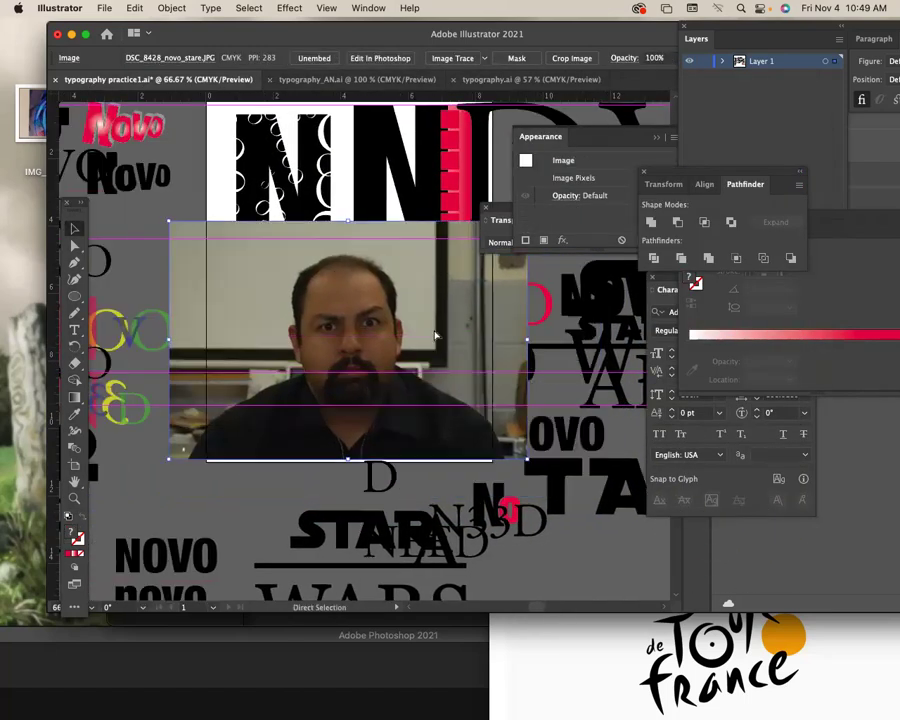
{"action": "key", "text": "ctrl+plus"}
{"action": "key", "text": "ctrl+plus"}
{"action": "key", "text": "ctrl+plus"}
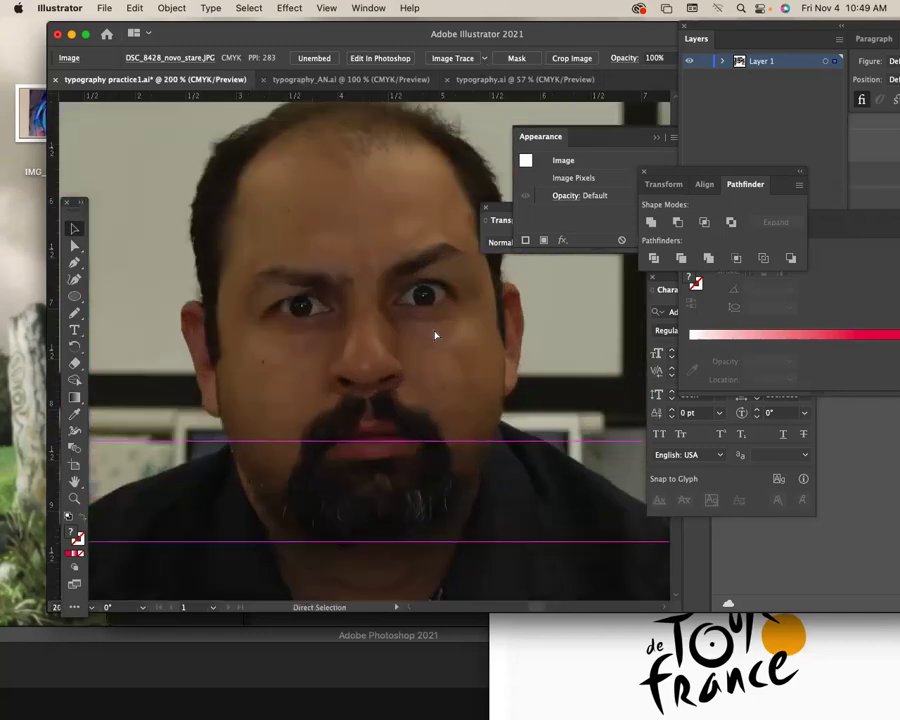
{"action": "key", "text": "ctrl+minus"}
{"action": "key", "text": "ctrl+minus"}
{"action": "key", "text": "ctrl+minus"}
{"action": "key", "text": "ctrl+minus"}
{"action": "key", "text": "ctrl+minus"}
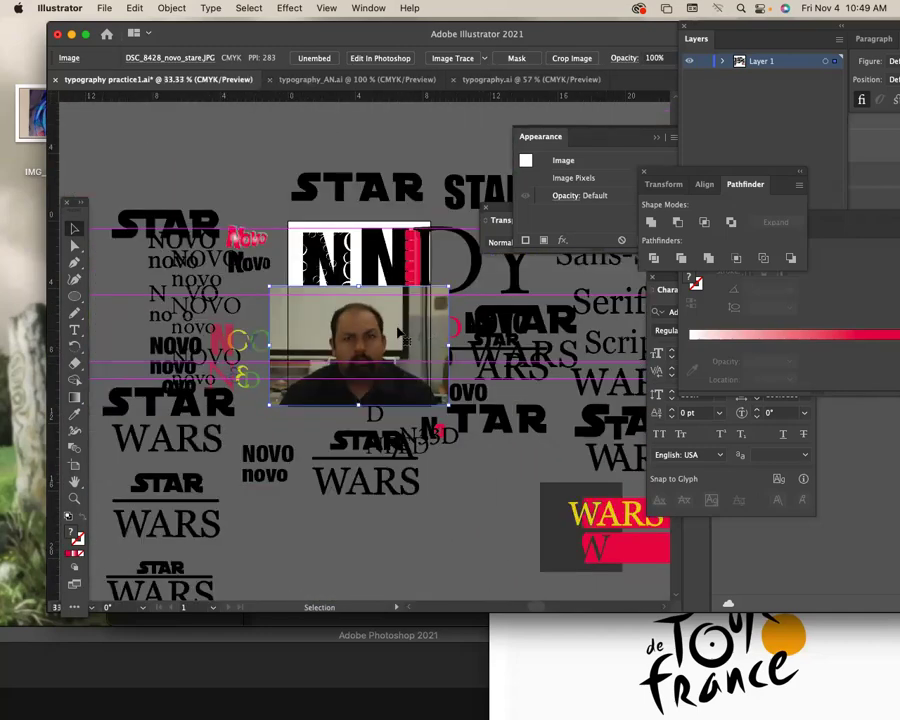
{"action": "left_click", "coordinate": [108, 305]}
- Draw a small red circle and move it onto the face in the photo
{"action": "key", "text": "l"}
{"action": "left_click_drag", "start_coordinate": [360, 342], "coordinate": [378, 361]}
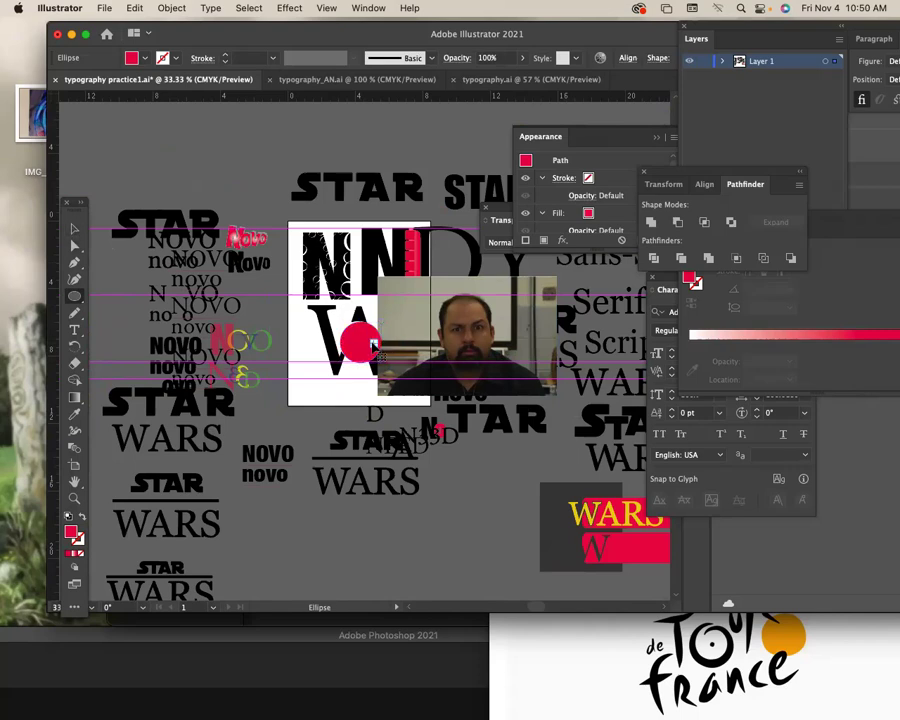
{"action": "key", "text": "v"}
{"action": "key", "text": "ctrl+shift+a"}
{"action": "mouse_move", "coordinate": [370, 348]}
{"action": "left_mouse_down"}
{"action": "mouse_move", "coordinate": [363, 346]}
{"action": "mouse_move", "coordinate": [477, 336]}
{"action": "left_mouse_up"}
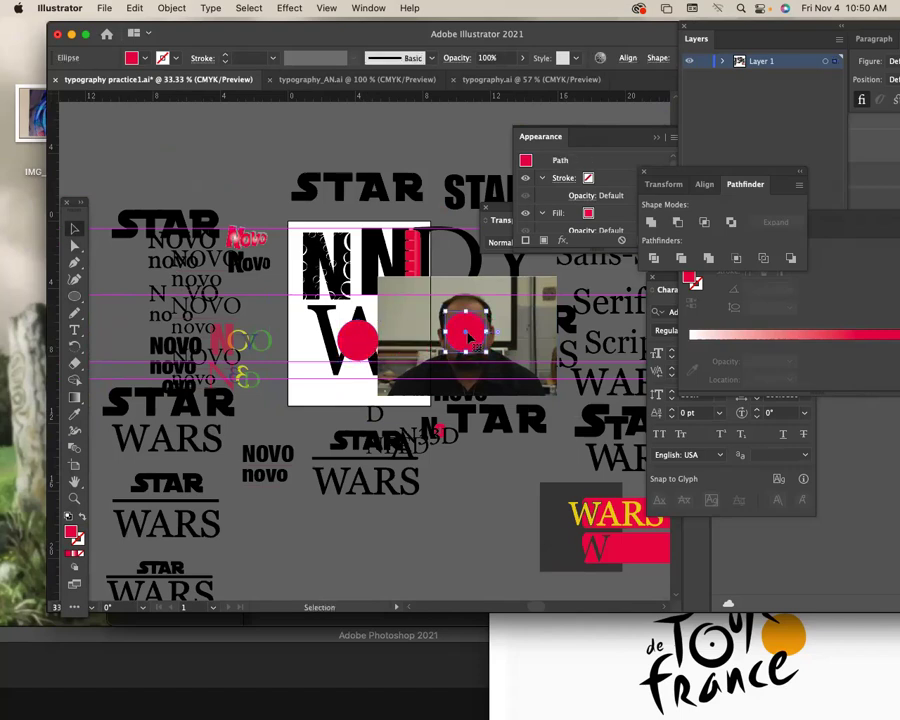
{"action": "left_click", "coordinate": [366, 350]}
{"action": "key", "text": "Delete"}
- Clip the photo into the circle with Cmd+7 and move it onto the W's centre
{"action": "left_click", "coordinate": [464, 325]}
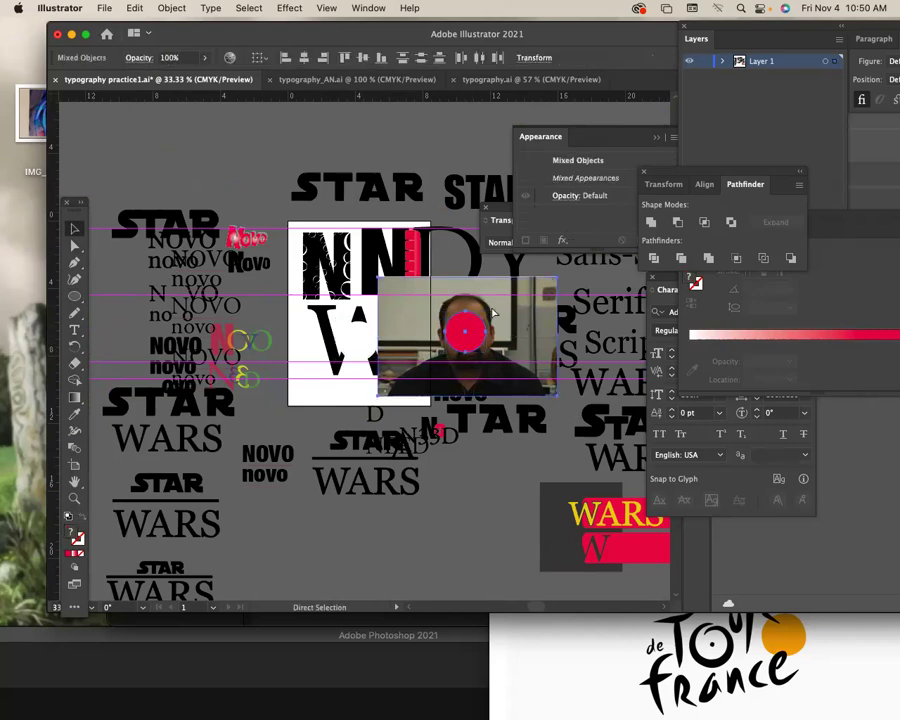
{"action": "key", "text": "super+7"}
{"action": "left_click_drag", "start_coordinate": [471, 338], "coordinate": [368, 343]}
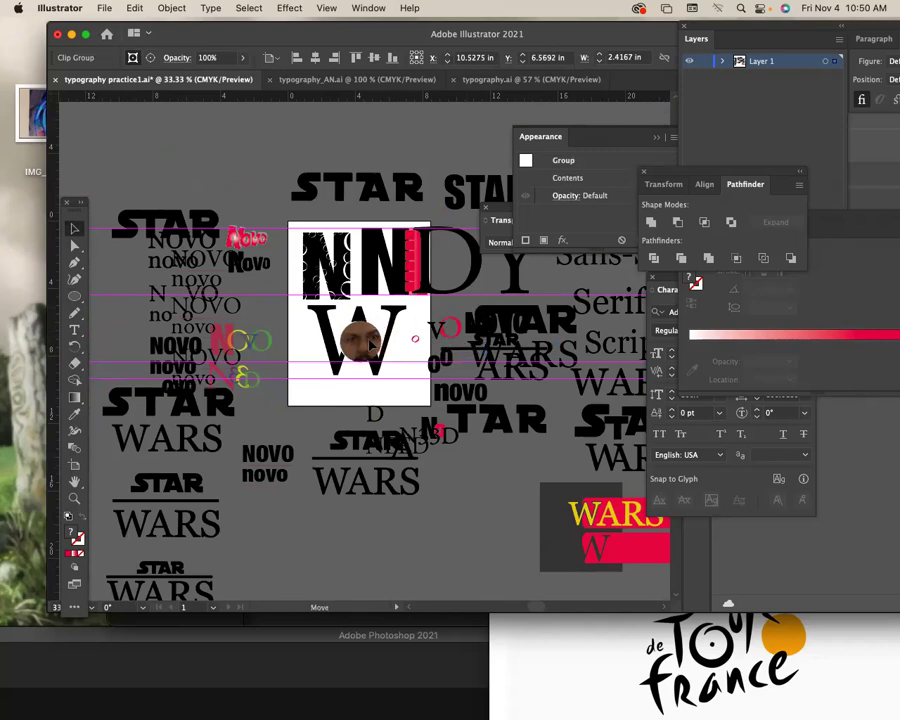
{"action": "key", "text": "super+equal"}
{"action": "key", "text": "super+equal"}
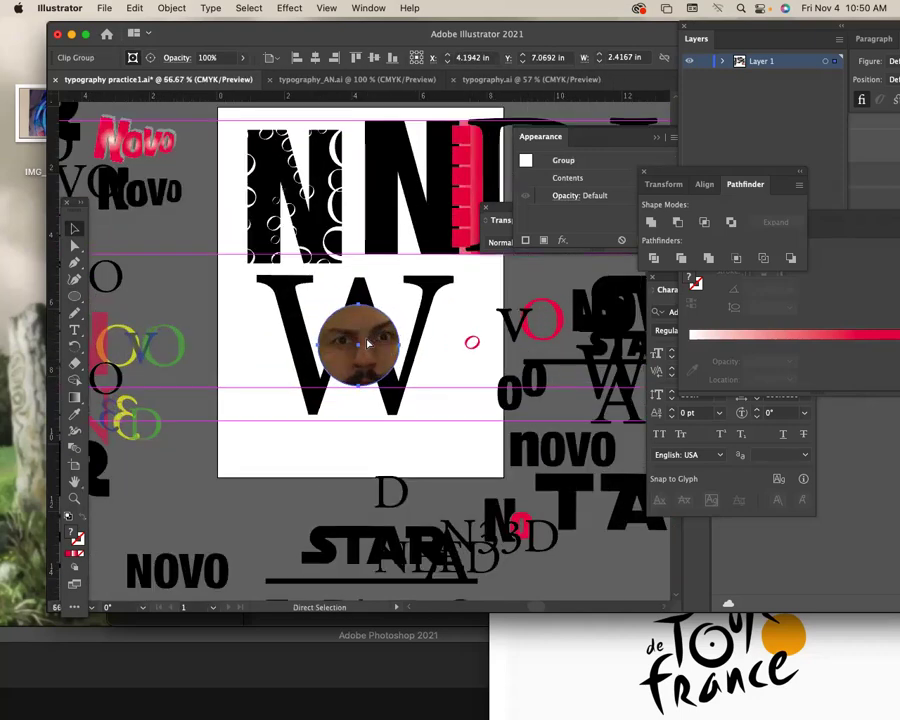
{"action": "key", "text": "super+equal"}
{"action": "key", "text": "super+equal"}
{"action": "left_click", "coordinate": [74, 245]}
{"action": "left_click", "coordinate": [113, 257]}
{"action": "left_click", "coordinate": [341, 361]}
- Scale up the photo inside the circle mask so a close-up eye fills it
{"action": "key", "text": "super+minus"}
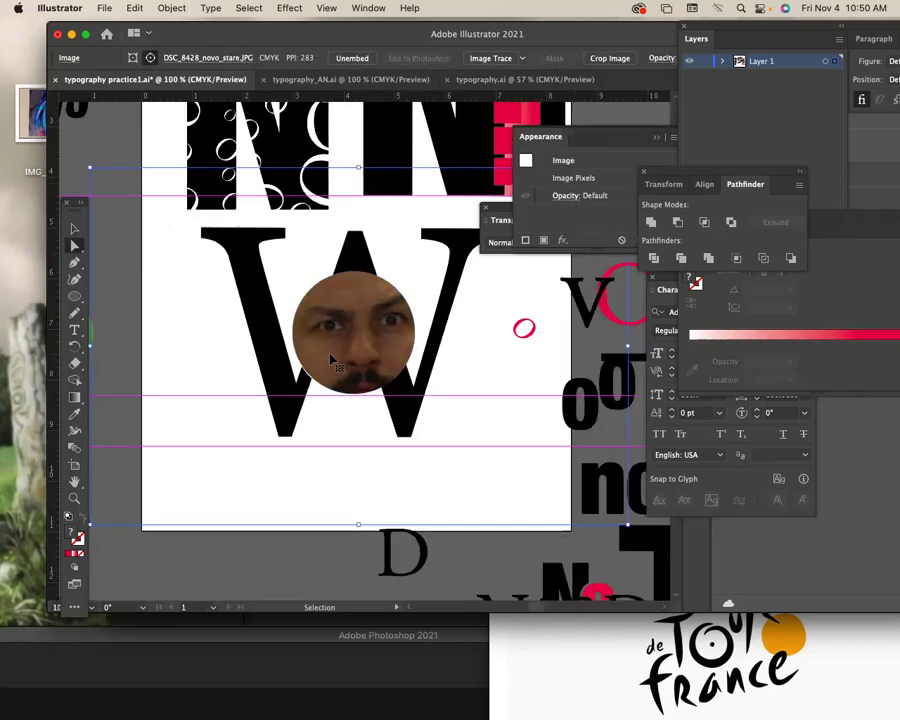
{"action": "key", "text": "super+minus"}
{"action": "key", "text": "v"}
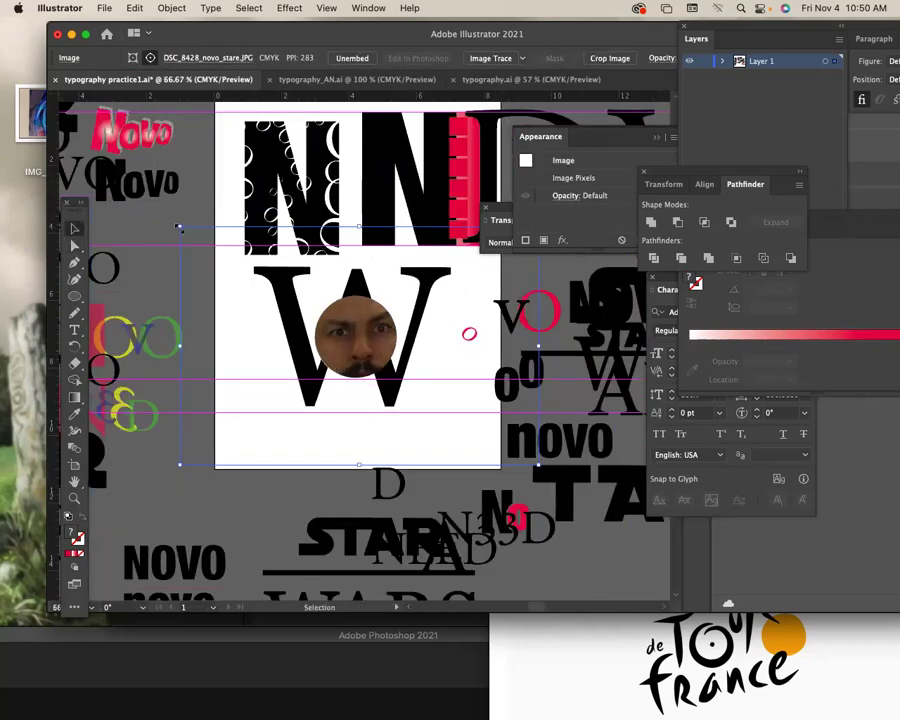
{"action": "left_click_drag", "start_coordinate": [179, 228], "coordinate": [61, 150]}
{"action": "mouse_move", "coordinate": [330, 320]}
{"action": "left_mouse_down"}
{"action": "mouse_move", "coordinate": [343, 333]}
{"action": "mouse_move", "coordinate": [331, 350]}
{"action": "left_mouse_up"}
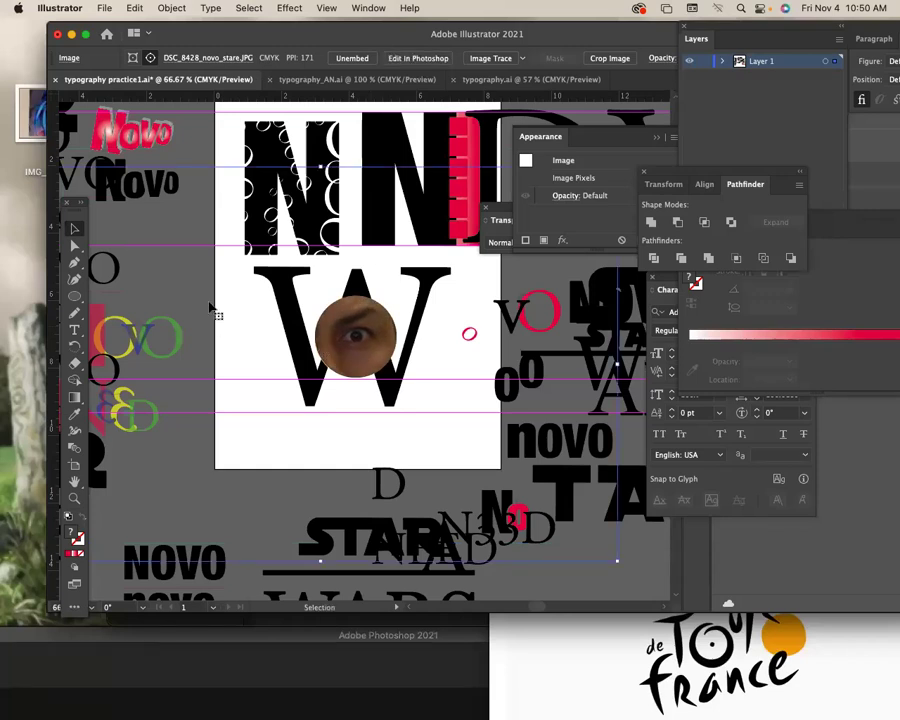
{"action": "key", "text": "super+minus"}
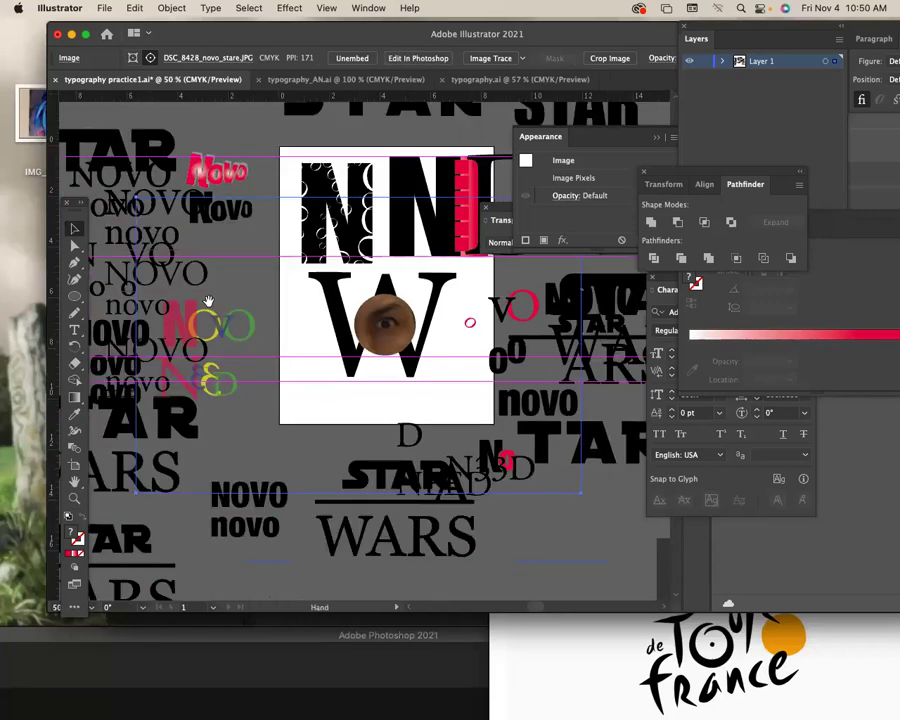
{"action": "scroll", "coordinate": [292, 282], "scroll_direction": "right", "scroll_amount": 5}
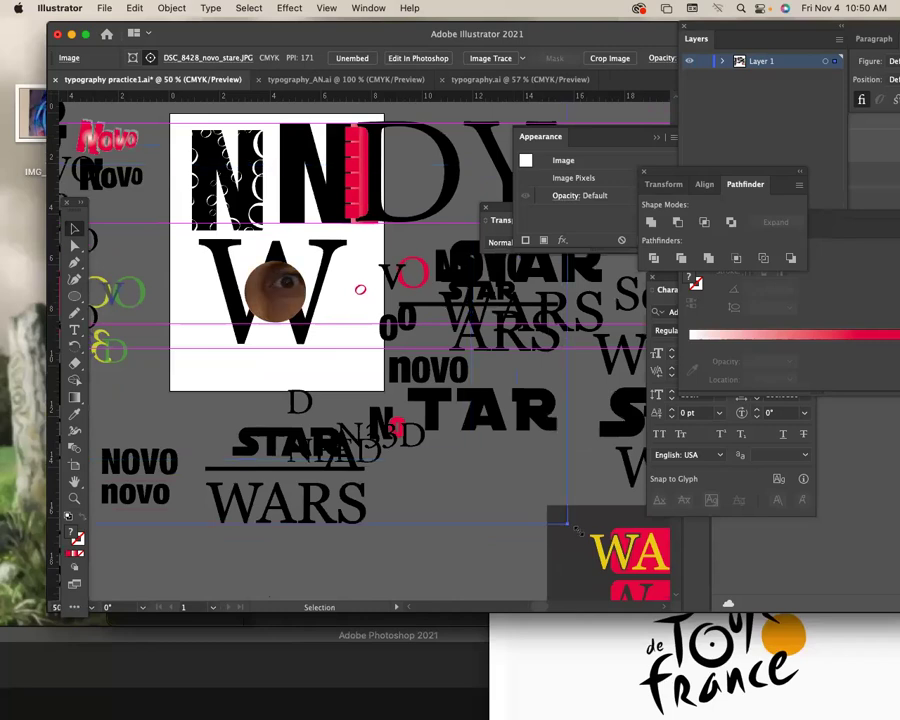
{"action": "mouse_move", "coordinate": [470, 460]}
{"action": "left_mouse_down"}
{"action": "mouse_move", "coordinate": [191, 275]}
{"action": "mouse_move", "coordinate": [447, 406]}
{"action": "left_mouse_up"}
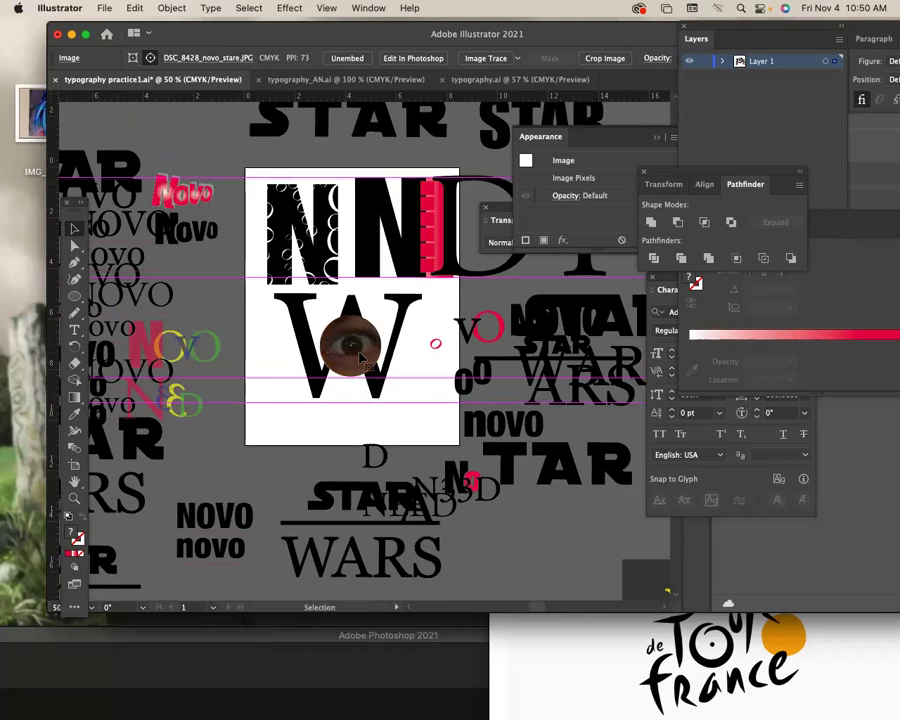
{"action": "key", "text": "a"}
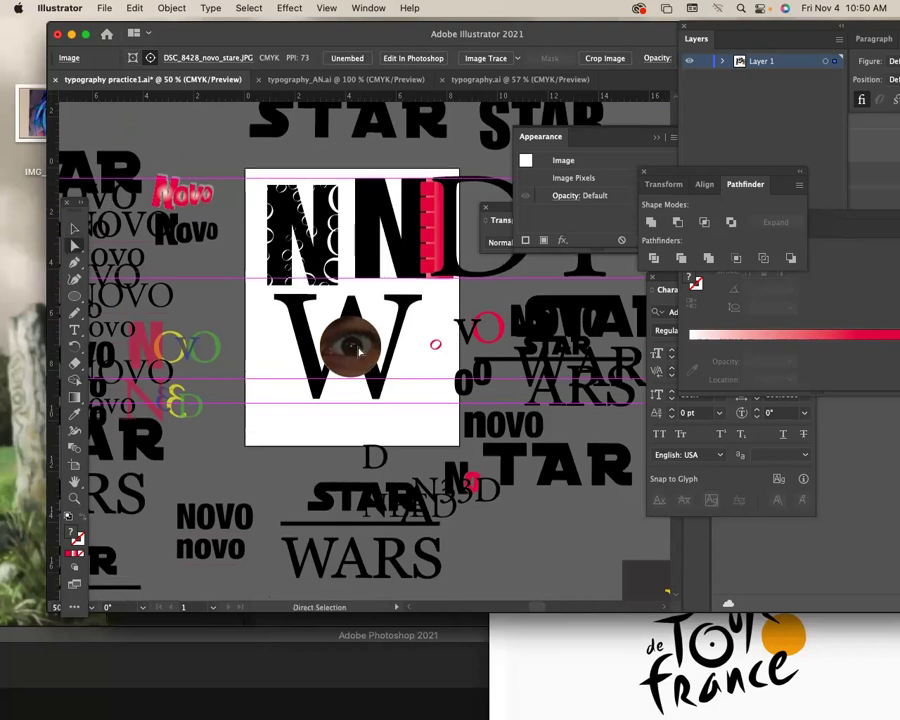
{"action": "left_click", "coordinate": [368, 7]}
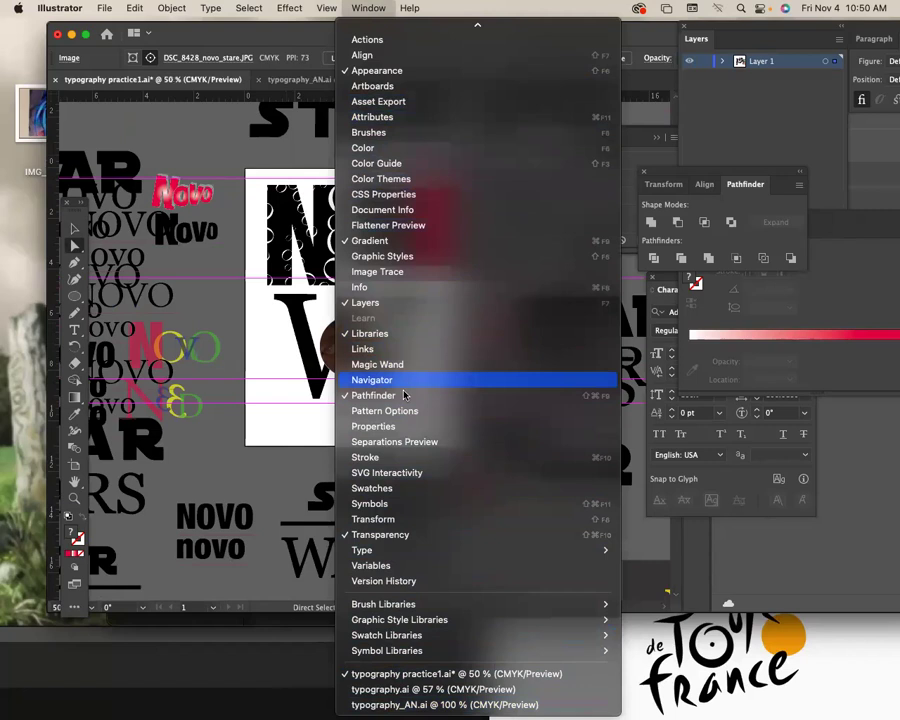
- Image Trace the circular W photo with live preview turned on
{"action": "left_click", "coordinate": [405, 273]}
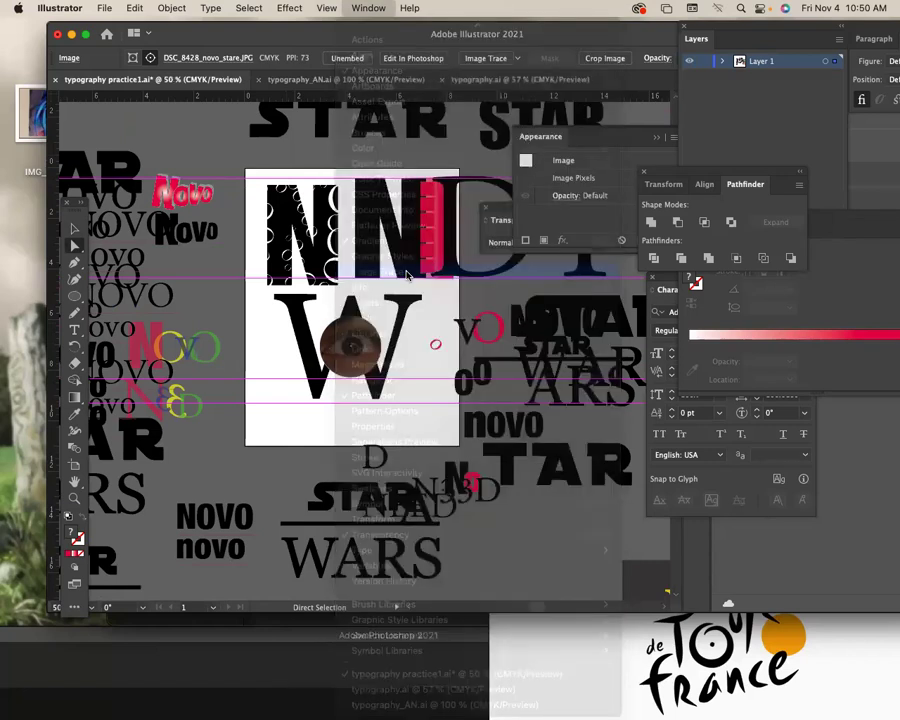
{"action": "left_click_drag", "start_coordinate": [387, 163], "coordinate": [525, 252]}
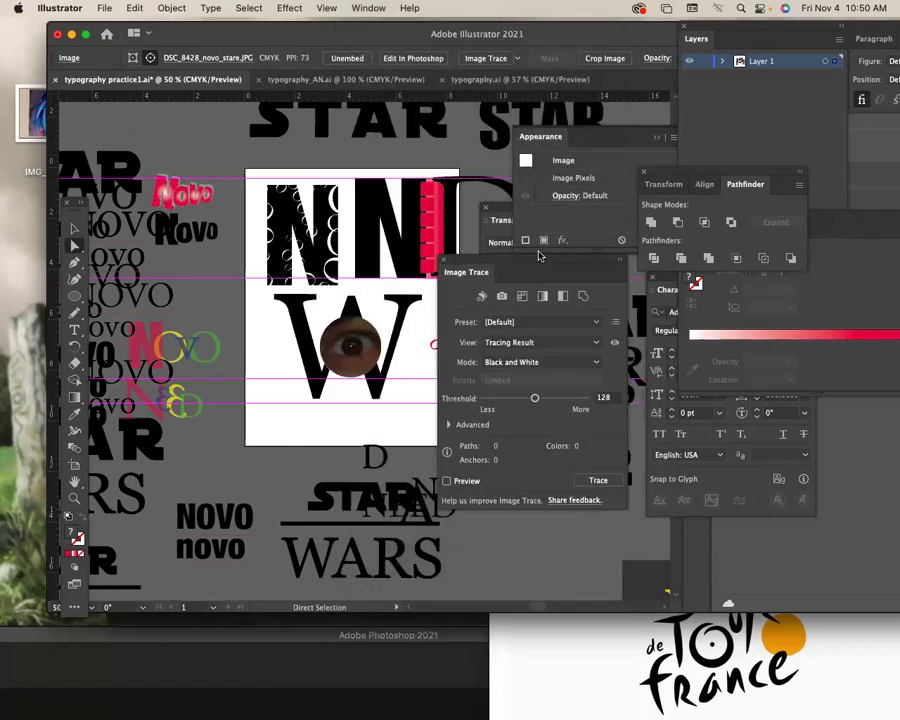
{"action": "left_click", "coordinate": [446, 481]}
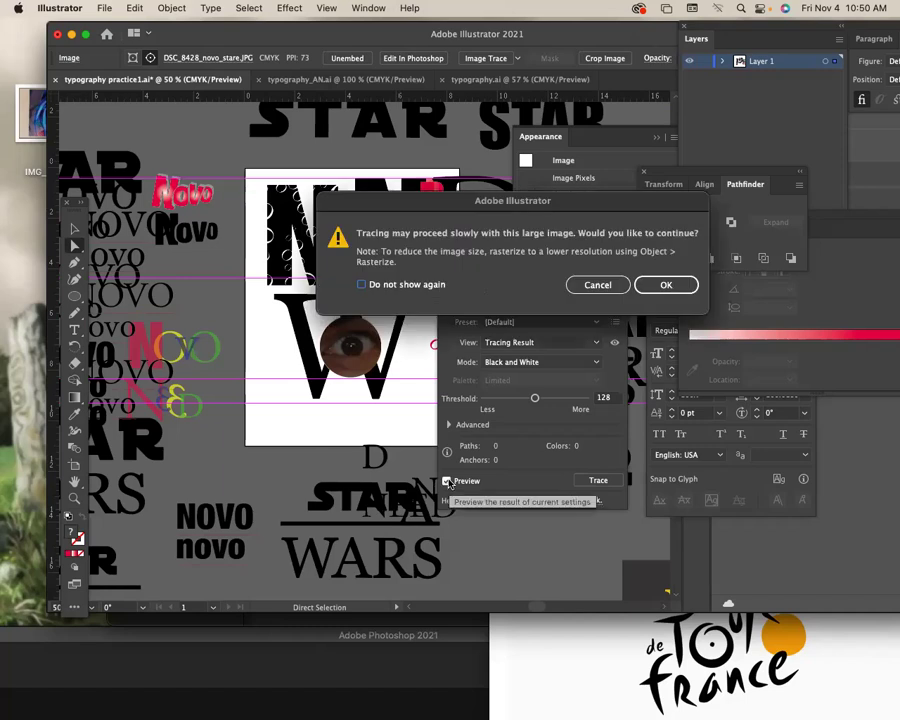
{"action": "left_click", "coordinate": [662, 284]}
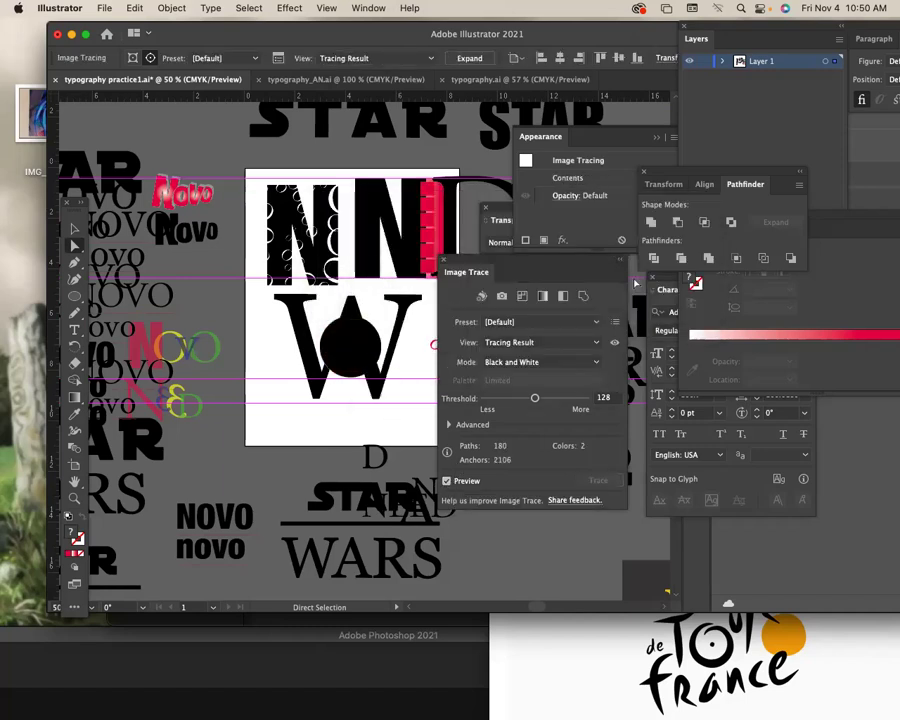
- Apply the Black and White Logo preset, with threshold 108 and path fidelity 90%
{"action": "left_click", "coordinate": [558, 322]}
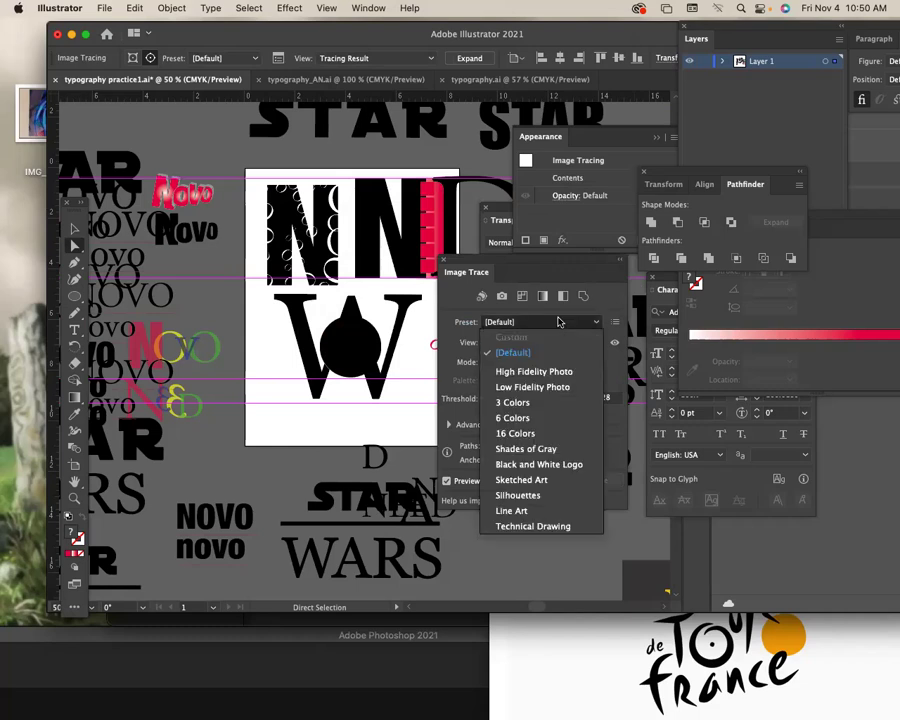
{"action": "left_click", "coordinate": [568, 465]}
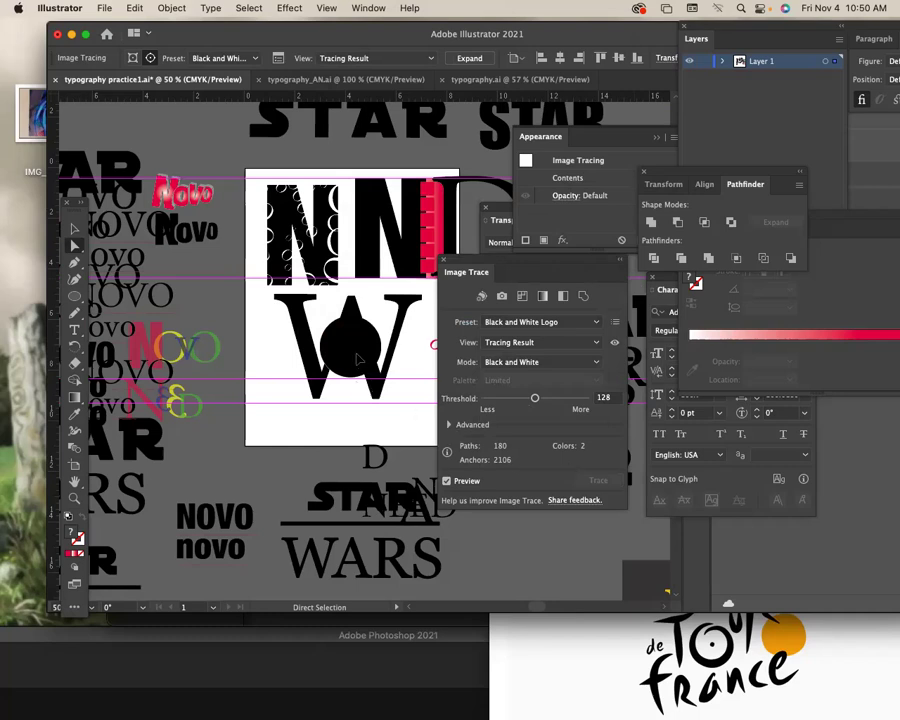
{"action": "left_click", "coordinate": [460, 425]}
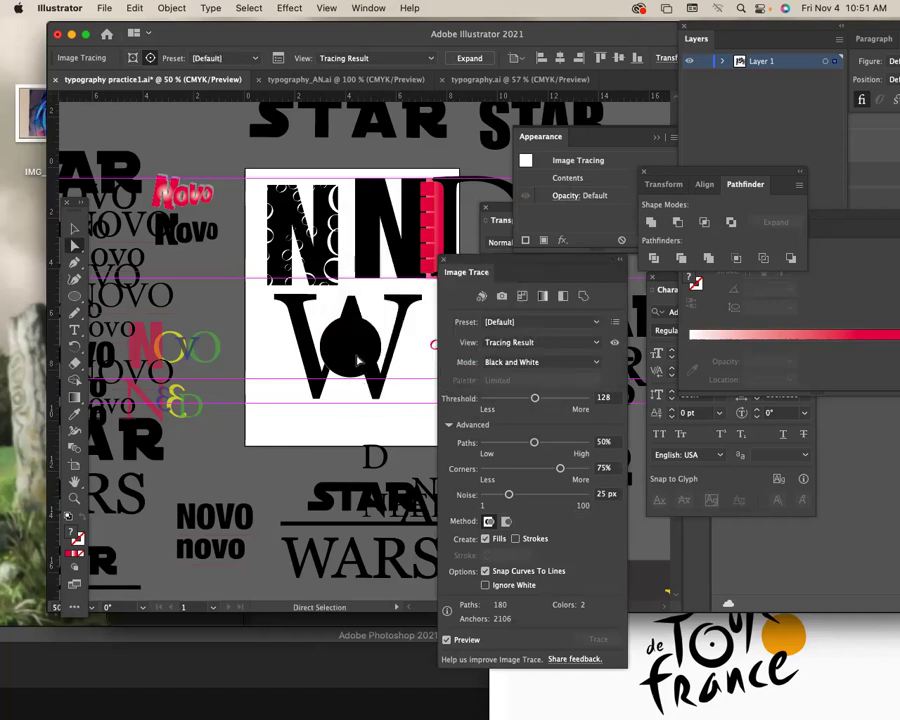
{"action": "mouse_move", "coordinate": [534, 398]}
{"action": "left_mouse_down"}
{"action": "mouse_move", "coordinate": [572, 398]}
{"action": "mouse_move", "coordinate": [490, 399]}
{"action": "left_mouse_up"}
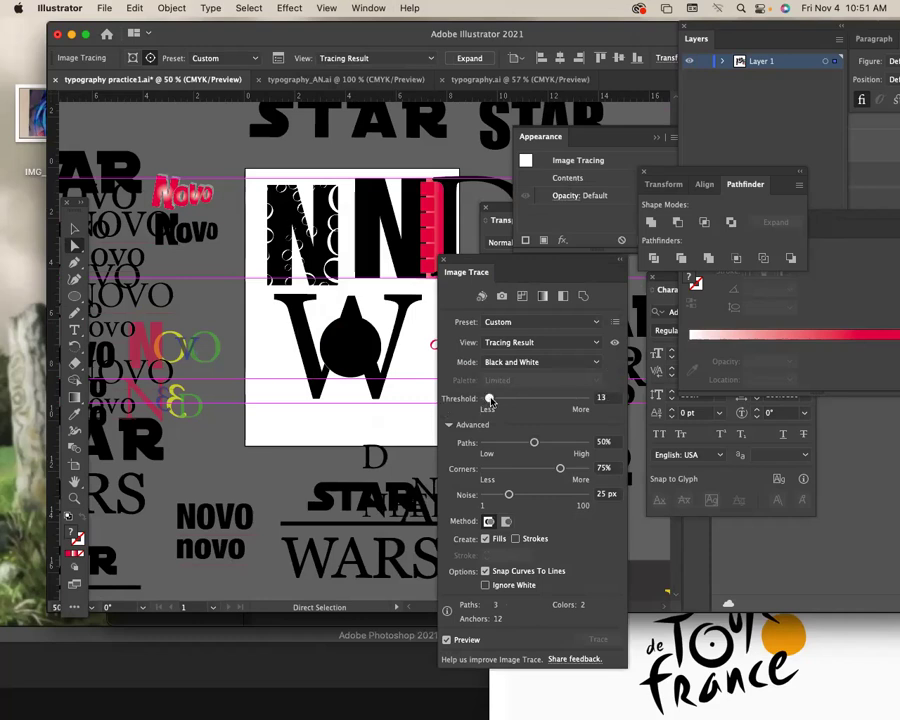
{"action": "left_click", "coordinate": [527, 398]}
{"action": "left_click_drag", "start_coordinate": [534, 442], "coordinate": [575, 442]}
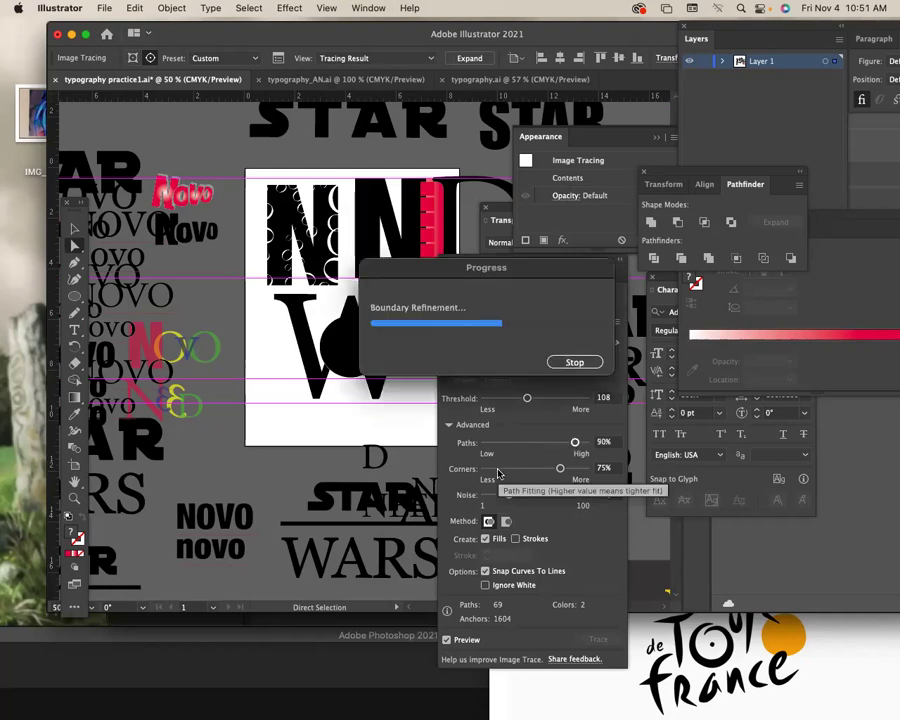
- Try threshold 220, undo back to [Default] tracing settings, then bring Chrome forward
{"action": "key", "text": "v"}
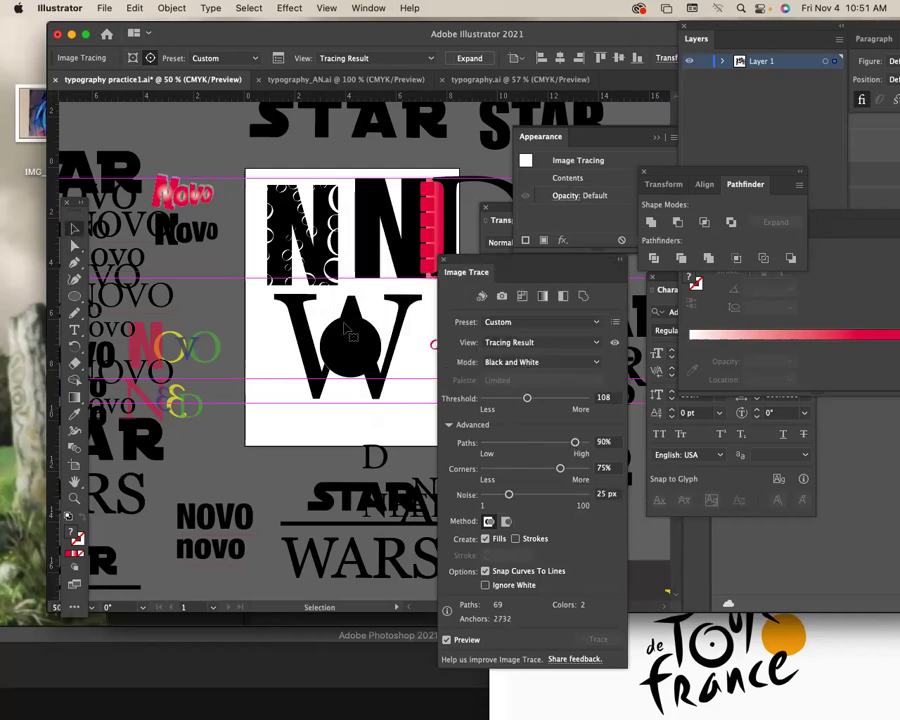
{"action": "key", "text": "a"}
{"action": "key", "text": "ctrl+minus"}
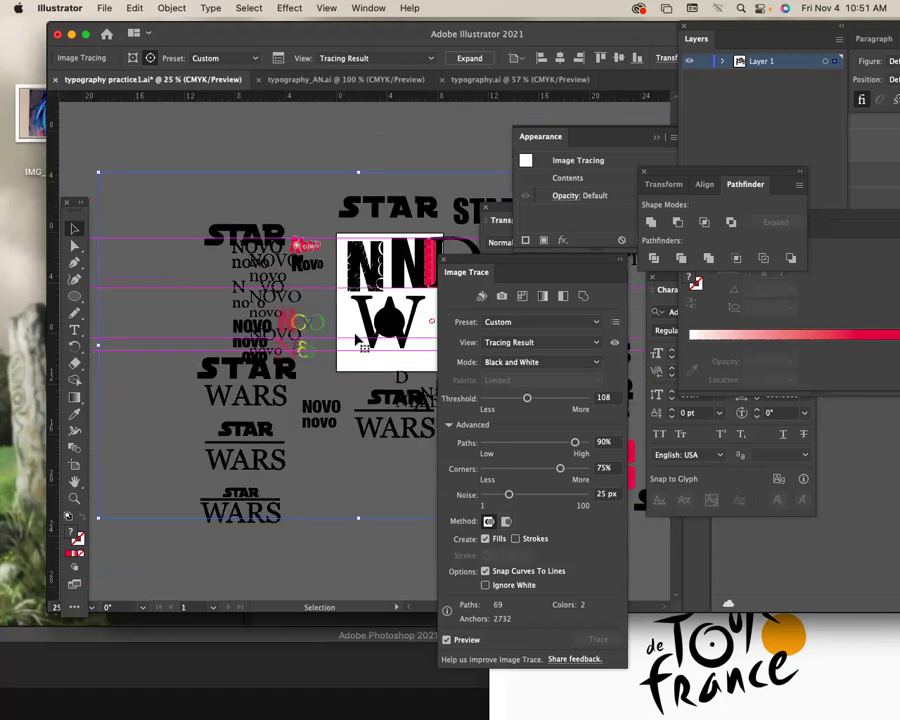
{"action": "left_click_drag", "start_coordinate": [561, 398], "coordinate": [571, 401]}
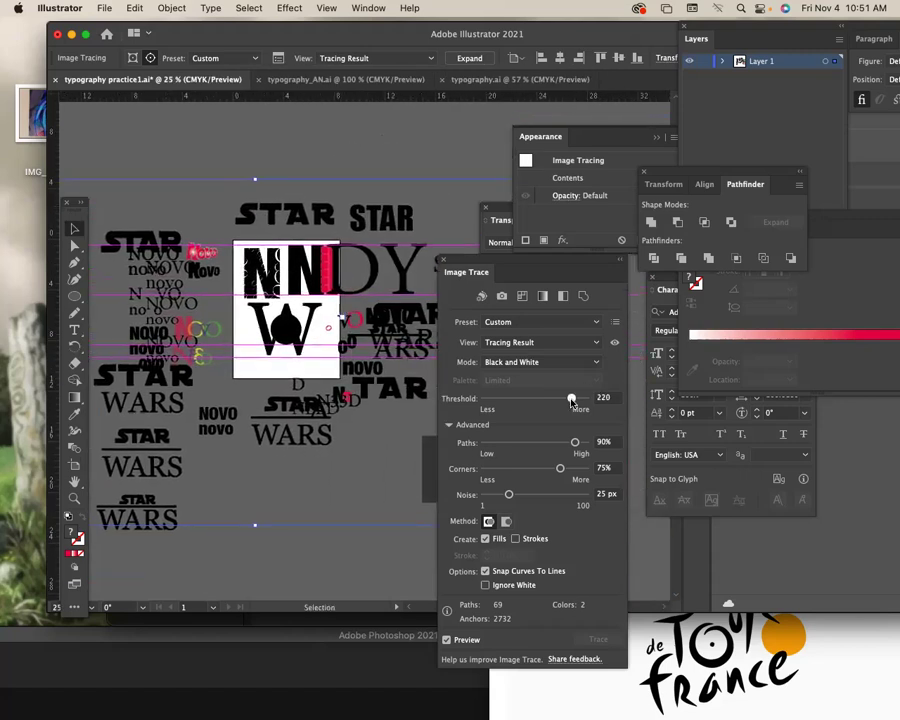
{"action": "key", "text": "ctrl+z"}
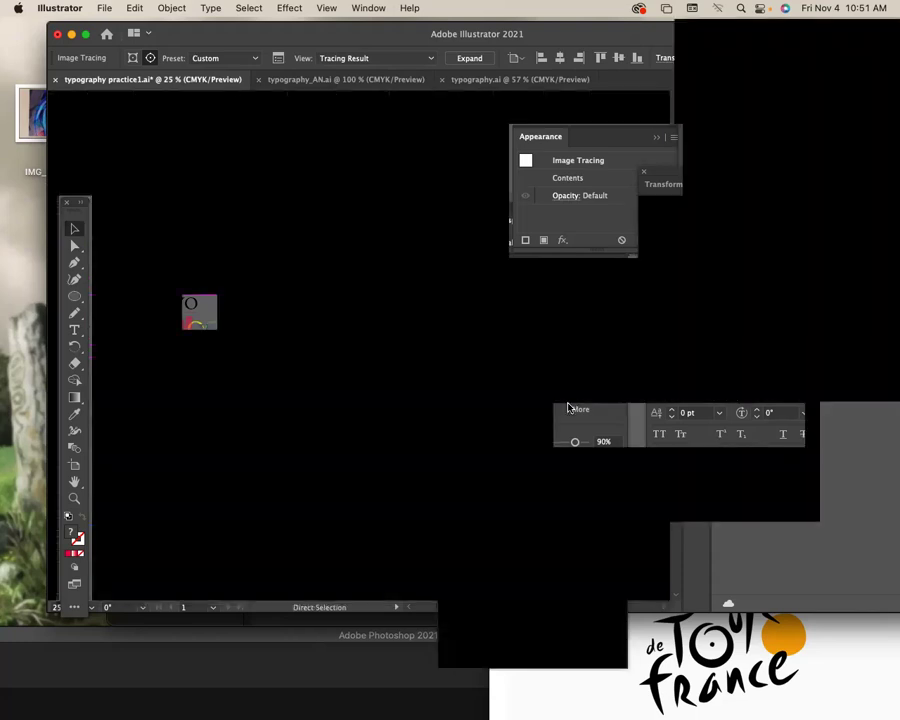
{"action": "key", "text": "ctrl+z"}
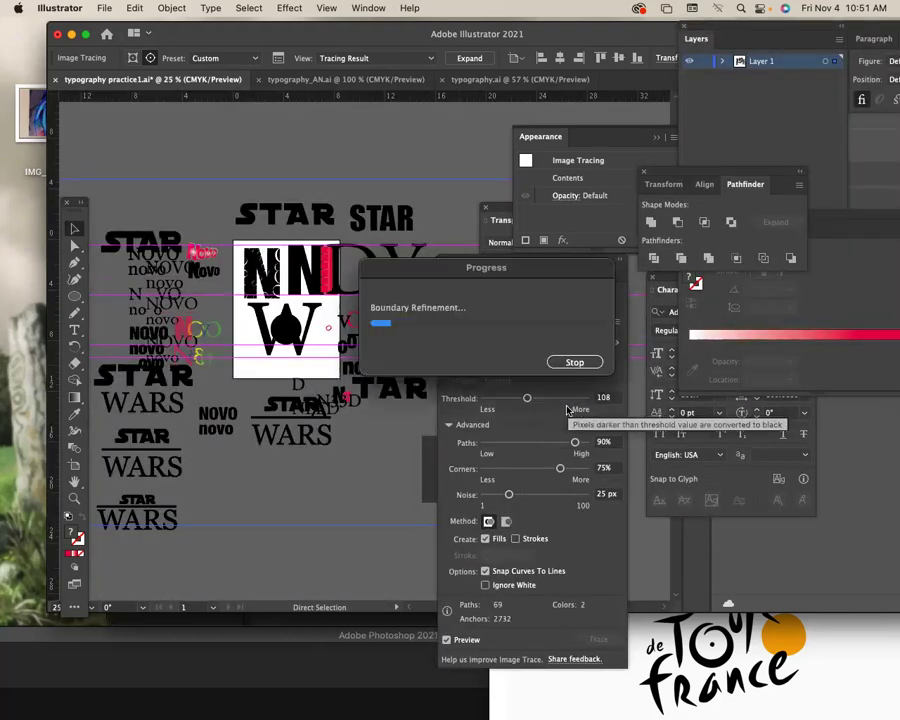
{"action": "key", "text": "ctrl+z"}
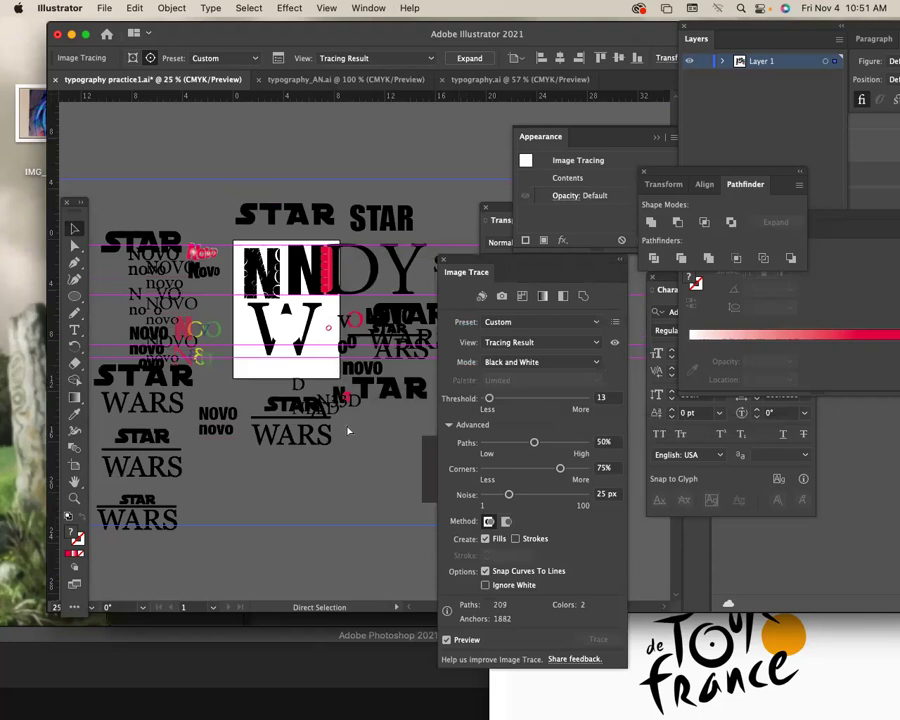
{"action": "key", "text": "ctrl+z"}
{"action": "mouse_move", "coordinate": [395, 35]}
{"action": "left_mouse_down"}
{"action": "mouse_move", "coordinate": [405, 27]}
{"action": "mouse_move", "coordinate": [405, 35]}
{"action": "left_mouse_up"}
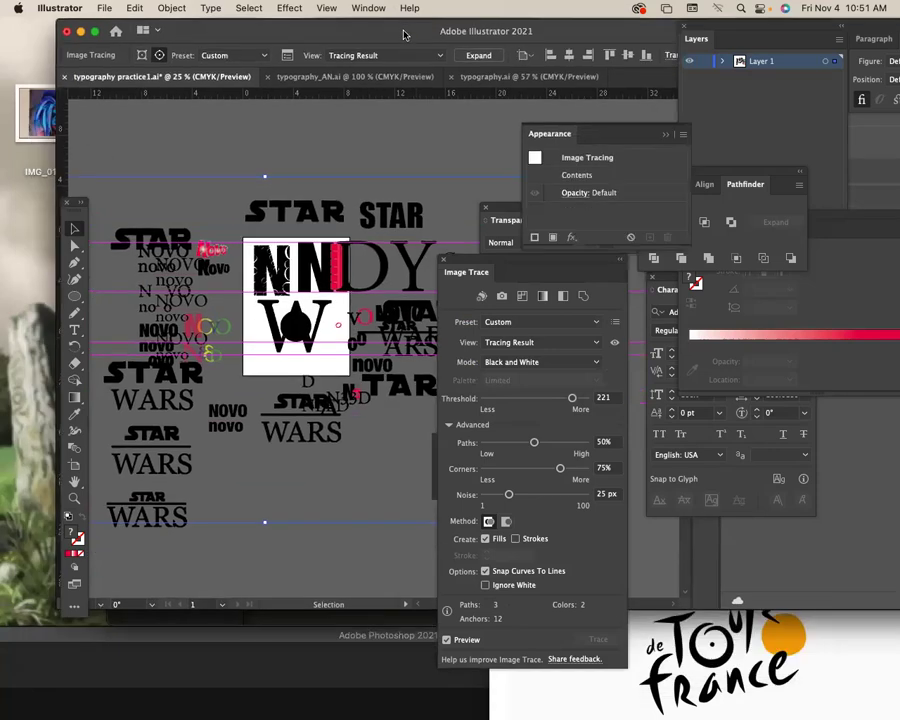
{"action": "key", "text": "ctrl+z"}
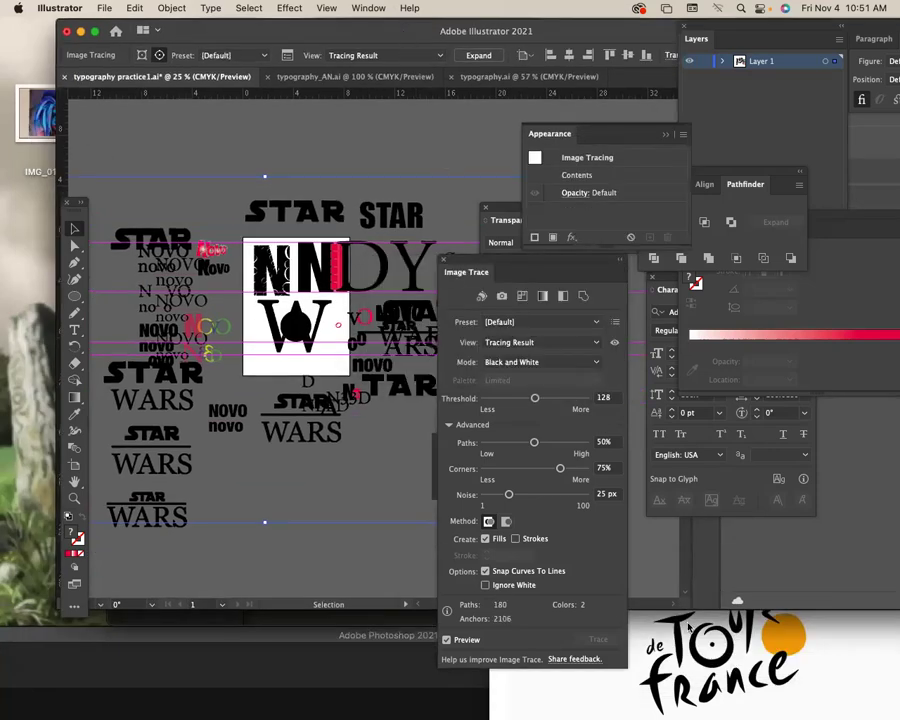
{"action": "key", "text": "super+Tab"}
{"action": "left_click_drag", "start_coordinate": [770, 317], "coordinate": [236, 238]}
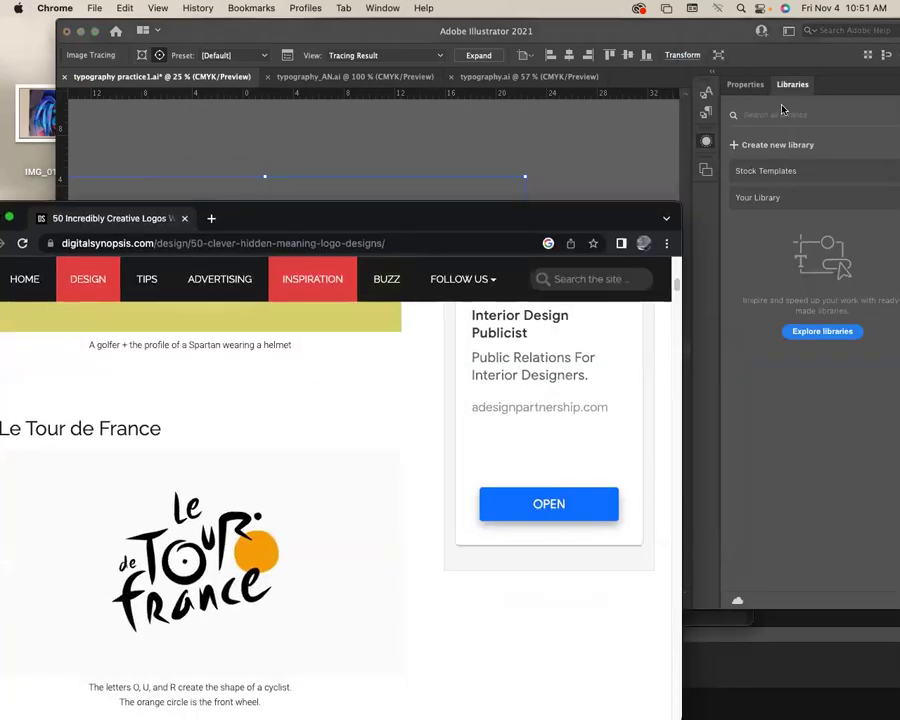
- Rearrange the Illustrator, prompts-folder and article windows, leaving the GraphicMama article in front
{"action": "left_click", "coordinate": [758, 205]}
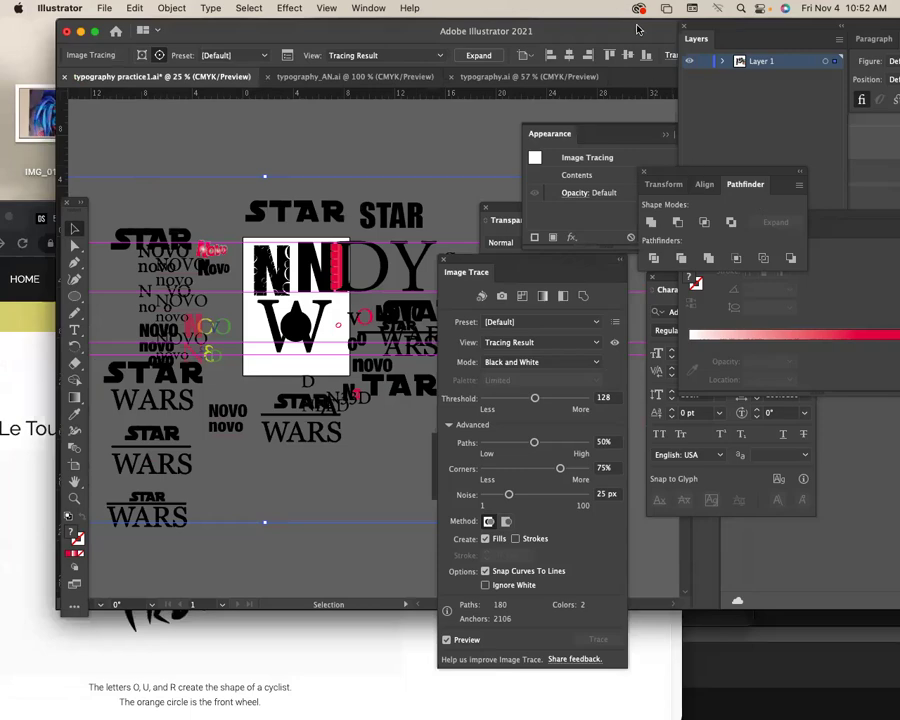
{"action": "left_click_drag", "start_coordinate": [448, 30], "coordinate": [476, 476]}
{"action": "left_click", "coordinate": [533, 126]}
{"action": "left_click_drag", "start_coordinate": [534, 126], "coordinate": [448, 60]}
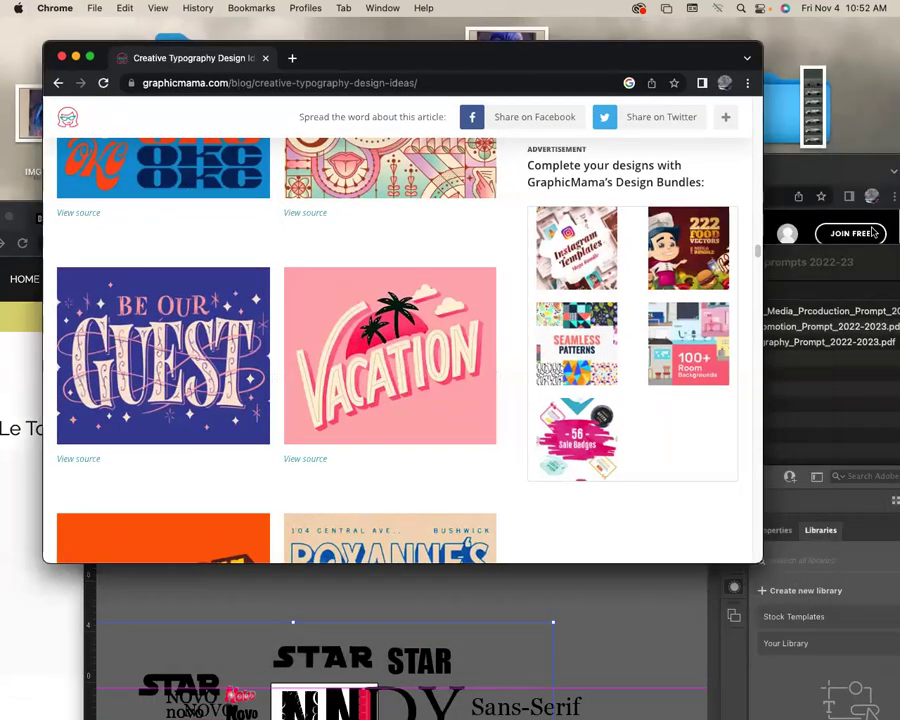
{"action": "left_click", "coordinate": [826, 261]}
{"action": "mouse_move", "coordinate": [846, 260]}
{"action": "left_mouse_down"}
{"action": "mouse_move", "coordinate": [826, 436]}
{"action": "mouse_move", "coordinate": [815, 691]}
{"action": "left_mouse_up"}
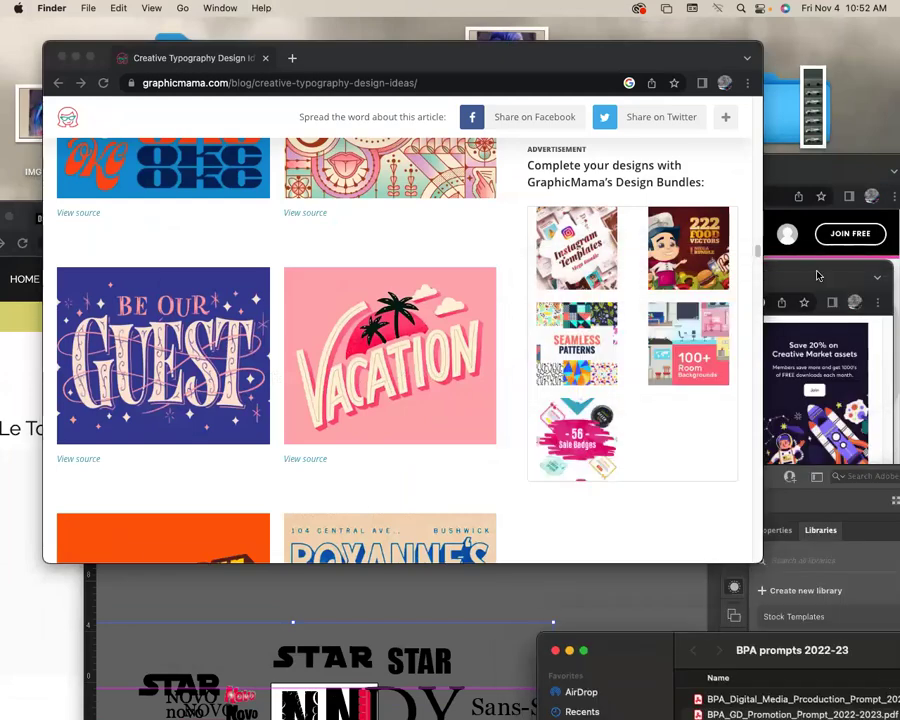
{"action": "left_click", "coordinate": [816, 283]}
{"action": "left_click_drag", "start_coordinate": [816, 283], "coordinate": [657, 352]}
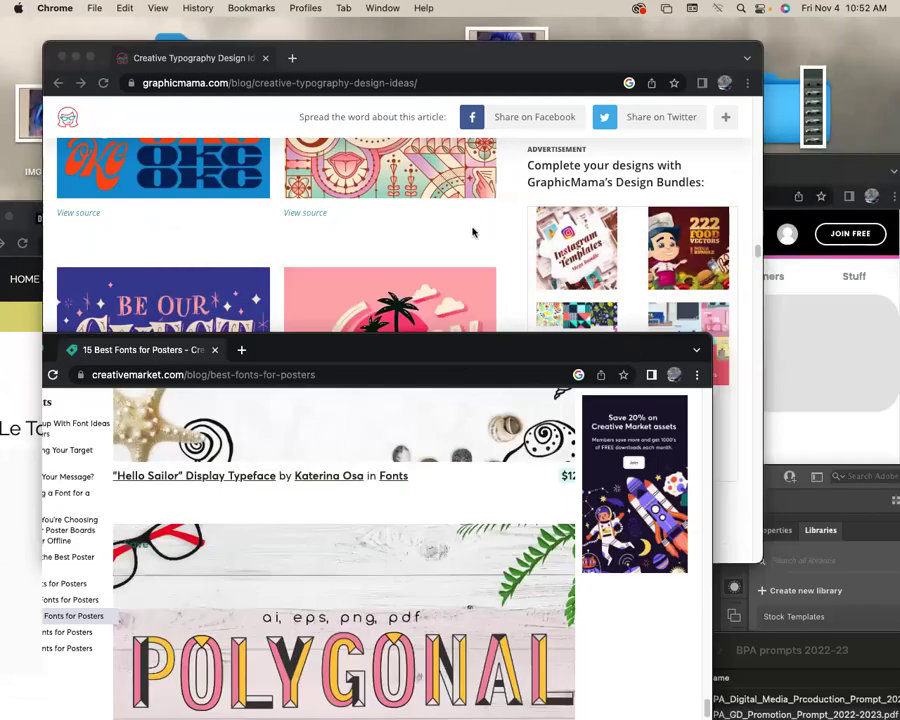
{"action": "left_click", "coordinate": [472, 232]}
- Scroll the article to '1. Bright colors' with the Pride and Earn a Bike posters
{"action": "scroll", "coordinate": [755, 247], "scroll_direction": "down", "scroll_amount": 5}
{"action": "scroll", "coordinate": [757, 210], "scroll_direction": "down", "scroll_amount": 5}
{"action": "scroll", "coordinate": [754, 190], "scroll_direction": "down", "scroll_amount": 5}
{"action": "scroll", "coordinate": [753, 175], "scroll_direction": "up", "scroll_amount": 5}
{"action": "scroll", "coordinate": [751, 160], "scroll_direction": "up", "scroll_amount": 5}
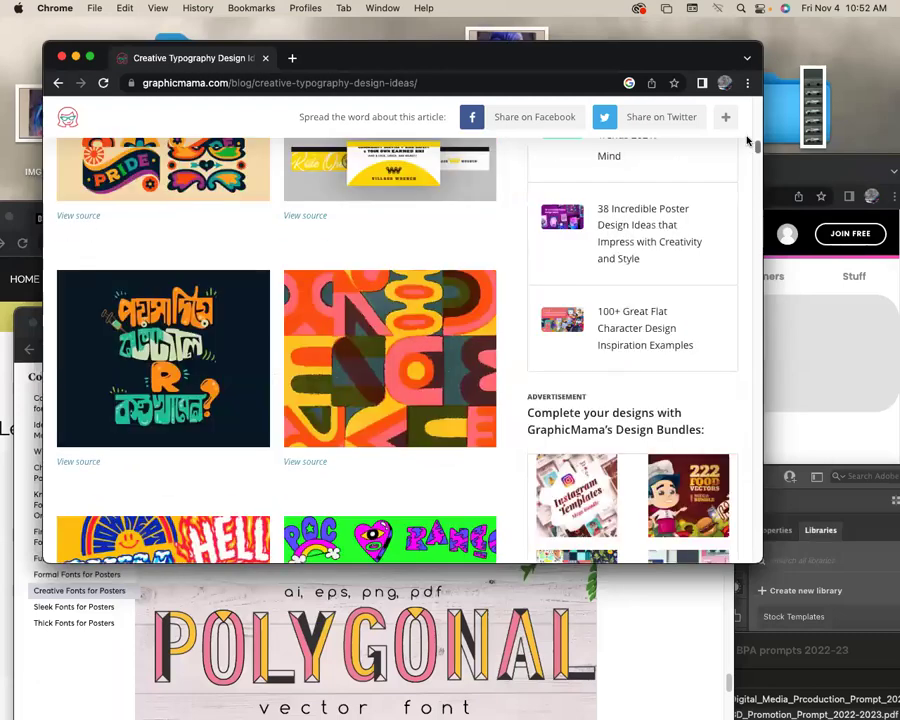
{"action": "scroll", "coordinate": [749, 147], "scroll_direction": "up", "scroll_amount": 5}
{"action": "scroll", "coordinate": [748, 147], "scroll_direction": "down", "scroll_amount": 3}
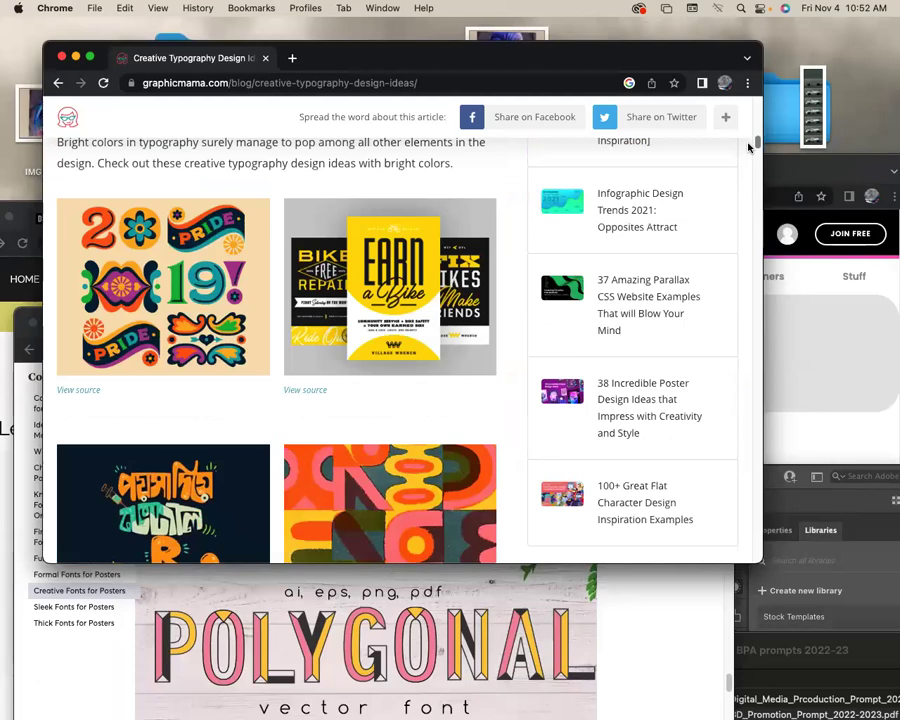
{"action": "scroll", "coordinate": [748, 147], "scroll_direction": "down", "scroll_amount": 1}
{"action": "scroll", "coordinate": [748, 145], "scroll_direction": "up", "scroll_amount": 1}
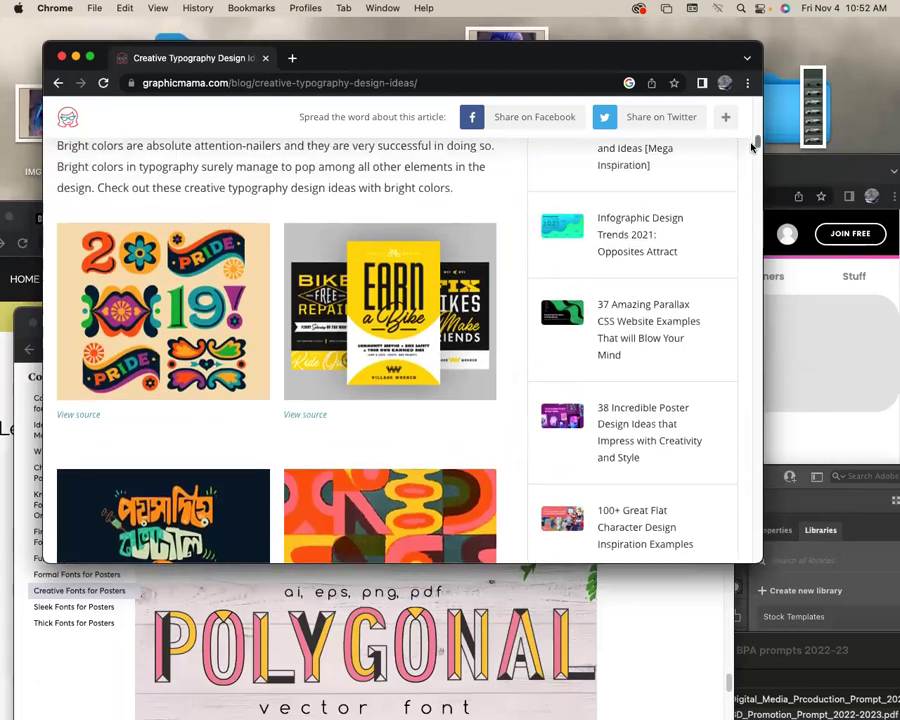
{"action": "scroll", "coordinate": [749, 146], "scroll_direction": "down", "scroll_amount": 1}
- Zoom the GraphicMama page to 110% and scroll to the '2. Semi-transparency' heading
{"action": "key", "text": "super+equal"}
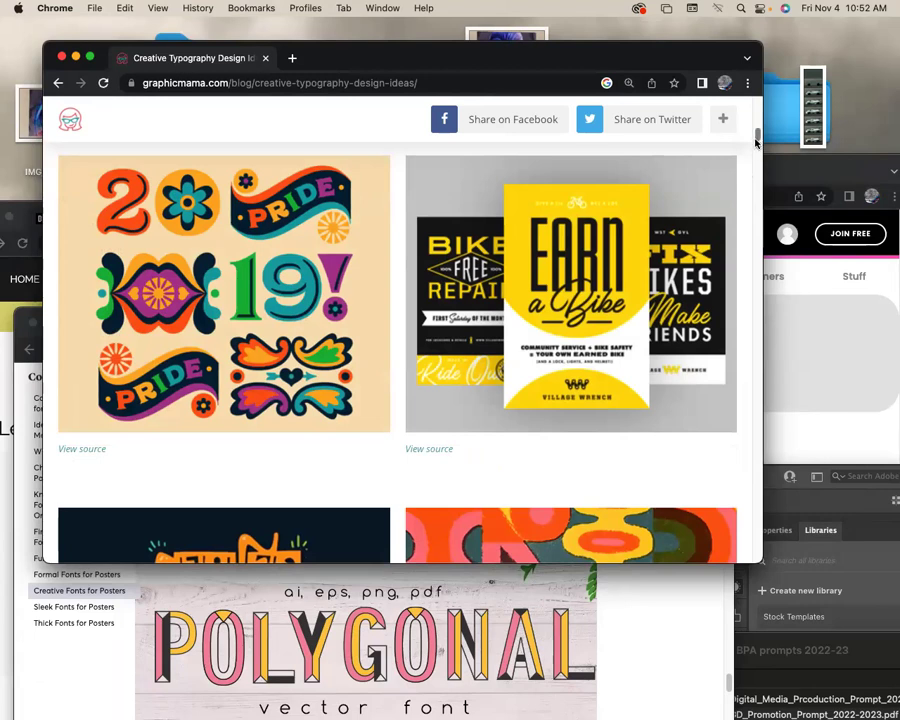
{"action": "mouse_move", "coordinate": [390, 300]}
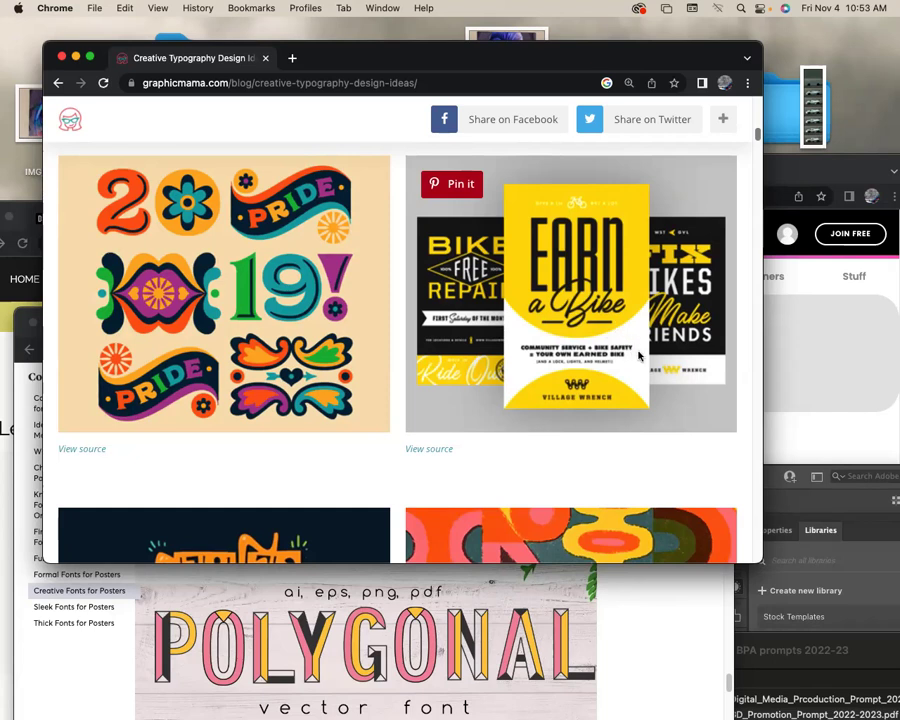
{"action": "scroll", "coordinate": [638, 356], "scroll_direction": "down", "scroll_amount": 1}
{"action": "mouse_move", "coordinate": [224, 293]}
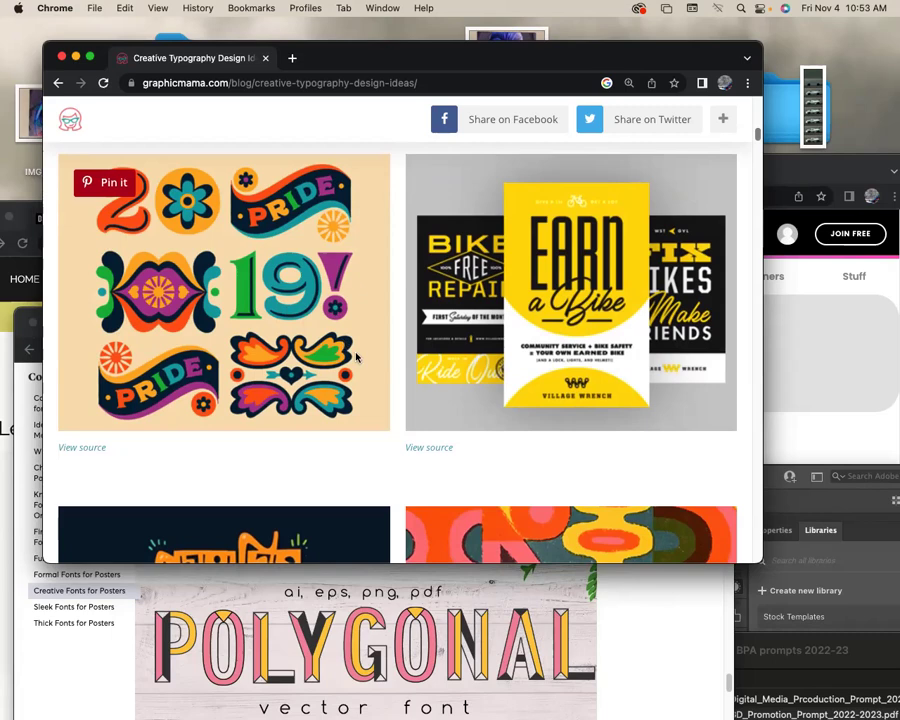
{"action": "scroll", "coordinate": [336, 370], "scroll_direction": "down", "scroll_amount": 3}
{"action": "scroll", "coordinate": [336, 370], "scroll_direction": "down", "scroll_amount": 3}
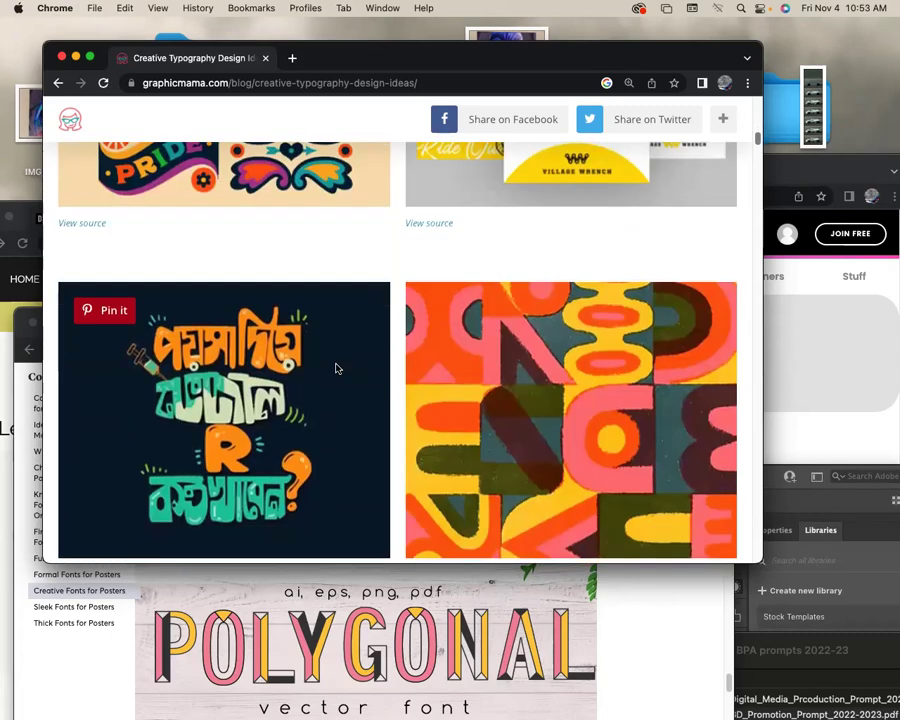
{"action": "scroll", "coordinate": [336, 370], "scroll_direction": "down", "scroll_amount": 2}
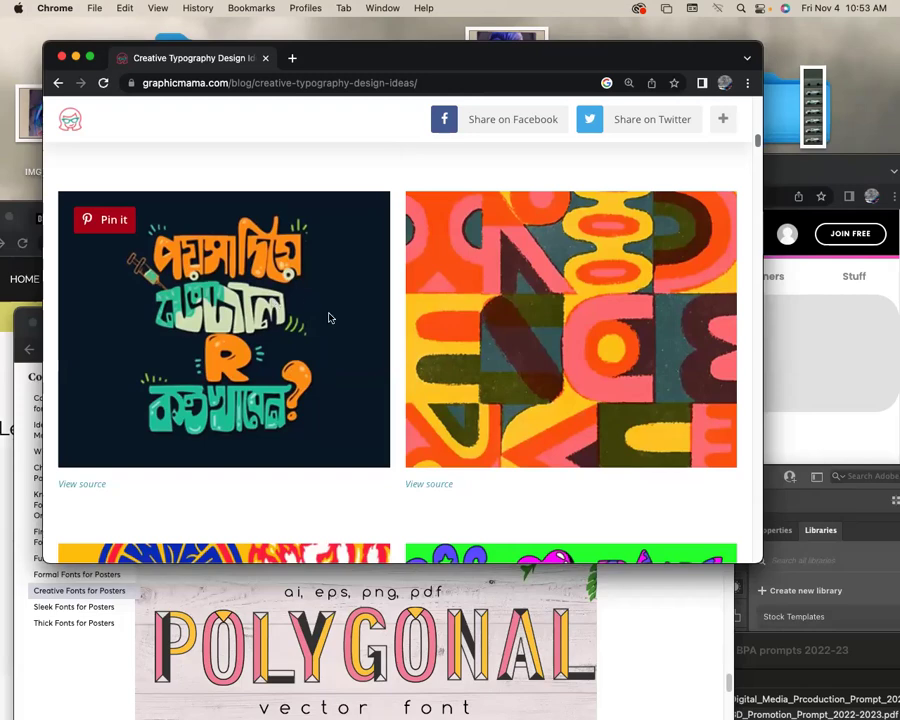
{"action": "scroll", "coordinate": [585, 405], "scroll_direction": "down", "scroll_amount": 3}
{"action": "scroll", "coordinate": [585, 407], "scroll_direction": "down", "scroll_amount": 2}
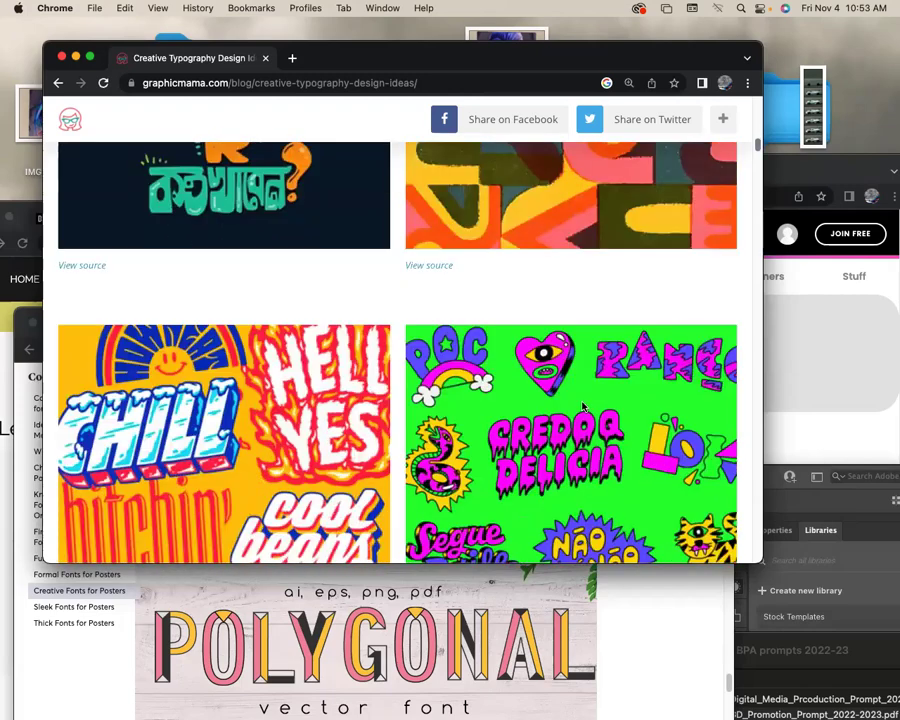
{"action": "scroll", "coordinate": [579, 404], "scroll_direction": "down", "scroll_amount": 3}
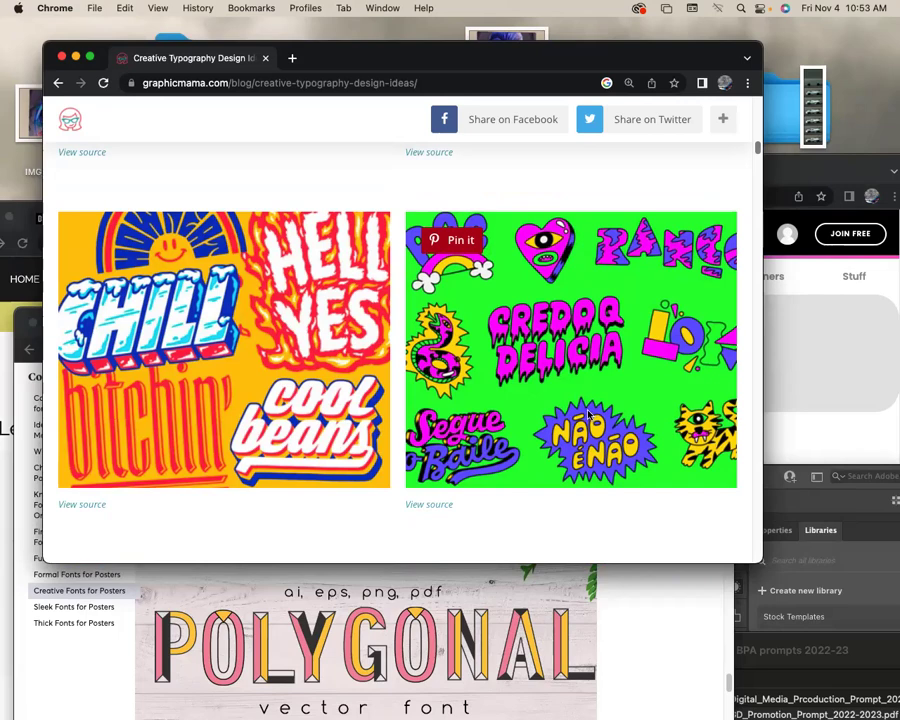
{"action": "scroll", "coordinate": [588, 414], "scroll_direction": "down", "scroll_amount": 2}
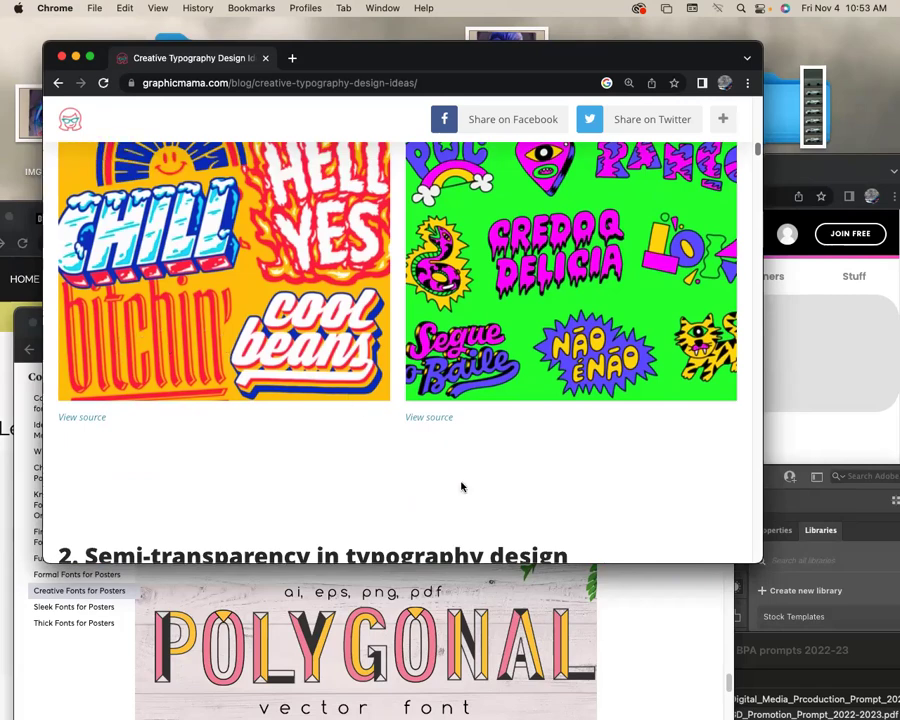
- Scroll past the Holly Days, Yosemite and Tennessee posters to the '3. Line art' heading
{"action": "scroll", "coordinate": [518, 464], "scroll_direction": "down", "scroll_amount": 3}
{"action": "scroll", "coordinate": [518, 464], "scroll_direction": "down", "scroll_amount": 5}
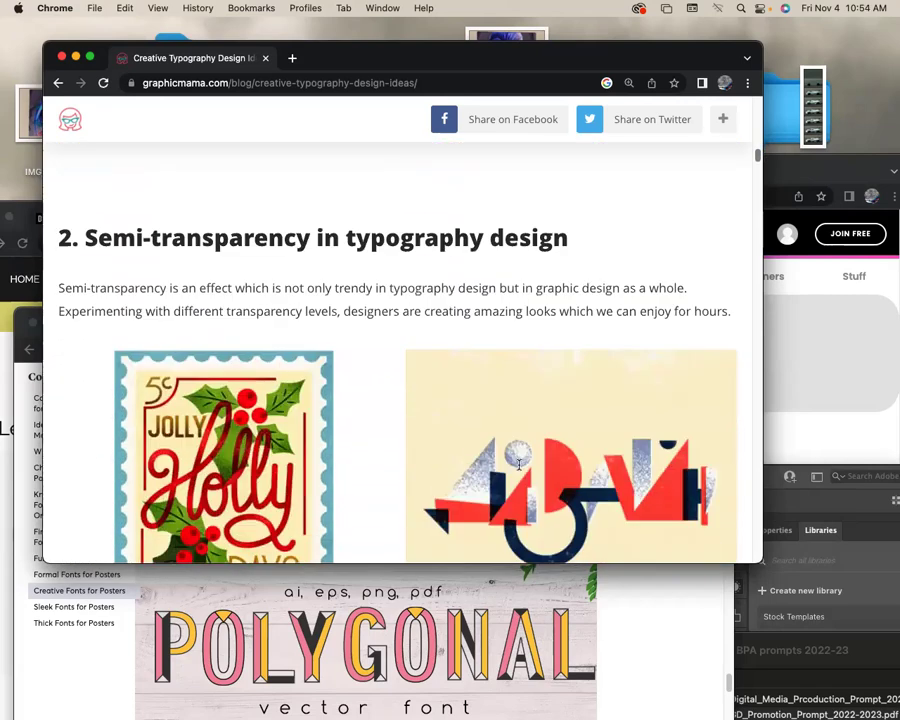
{"action": "scroll", "coordinate": [518, 464], "scroll_direction": "down", "scroll_amount": 2}
{"action": "scroll", "coordinate": [518, 464], "scroll_direction": "down", "scroll_amount": 2}
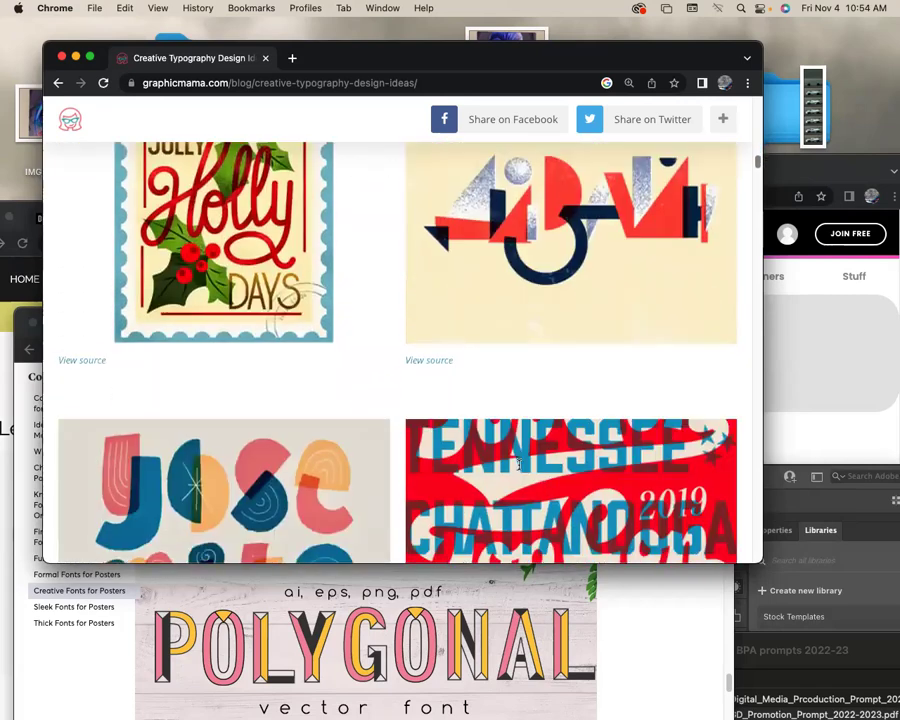
{"action": "scroll", "coordinate": [518, 464], "scroll_direction": "up", "scroll_amount": 1}
{"action": "scroll", "coordinate": [519, 465], "scroll_direction": "up", "scroll_amount": 2}
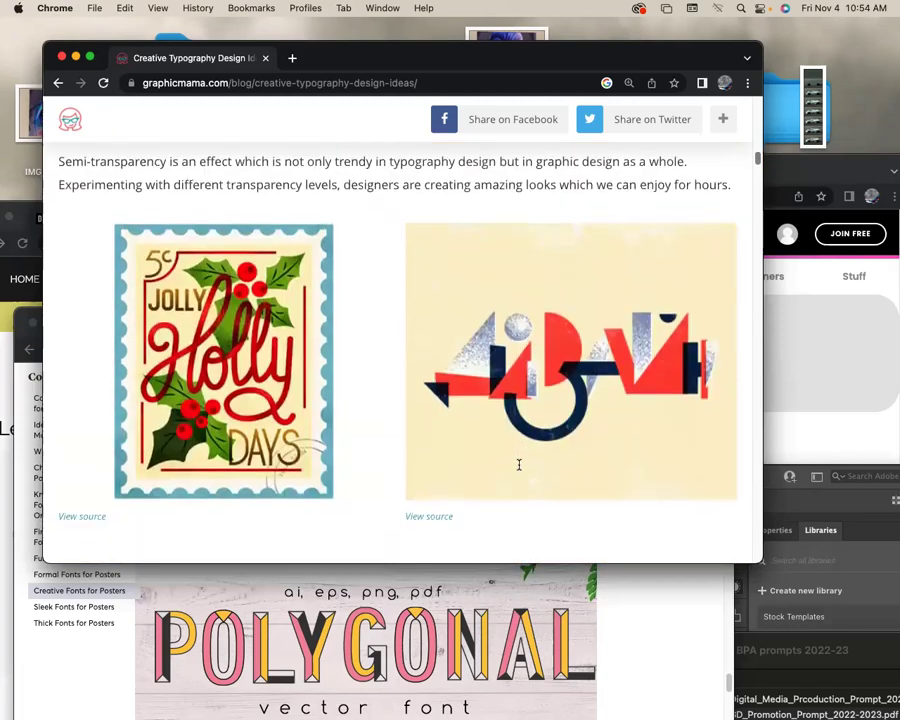
{"action": "mouse_move", "coordinate": [293, 482]}
{"action": "scroll", "coordinate": [243, 344], "scroll_direction": "down", "scroll_amount": 1}
{"action": "scroll", "coordinate": [240, 365], "scroll_direction": "down", "scroll_amount": 2}
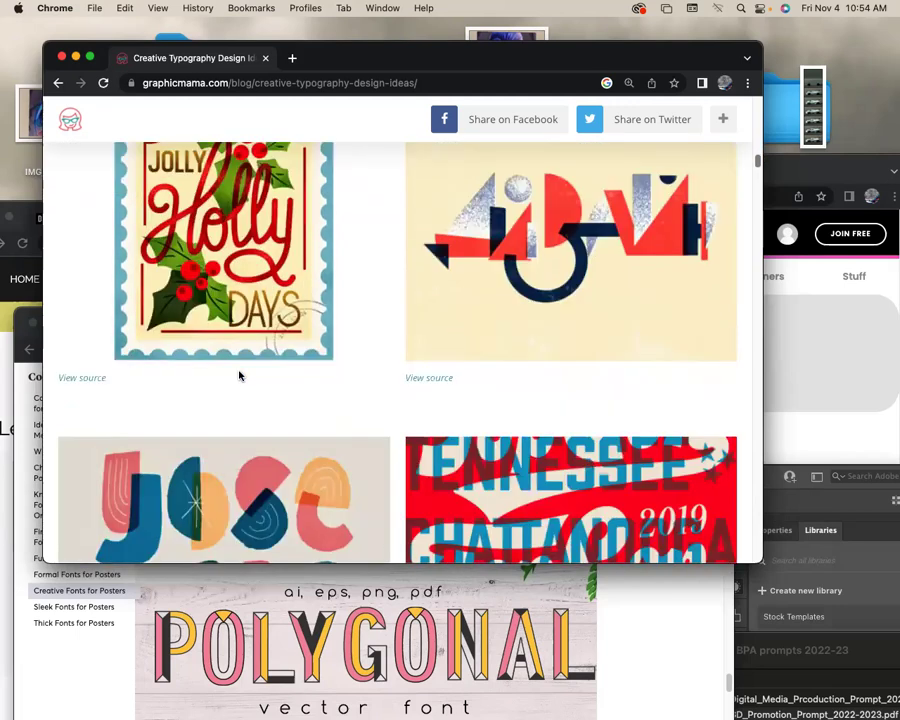
{"action": "scroll", "coordinate": [239, 365], "scroll_direction": "up", "scroll_amount": 2}
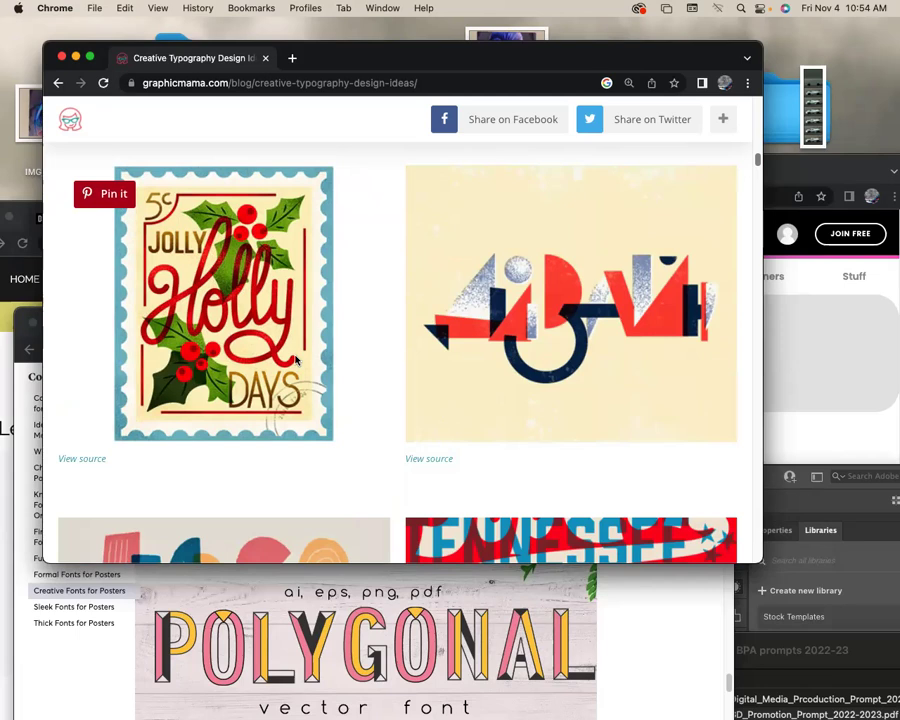
{"action": "scroll", "coordinate": [300, 370], "scroll_direction": "down", "scroll_amount": 1}
{"action": "scroll", "coordinate": [340, 400], "scroll_direction": "down", "scroll_amount": 2}
{"action": "scroll", "coordinate": [340, 400], "scroll_direction": "down", "scroll_amount": 3}
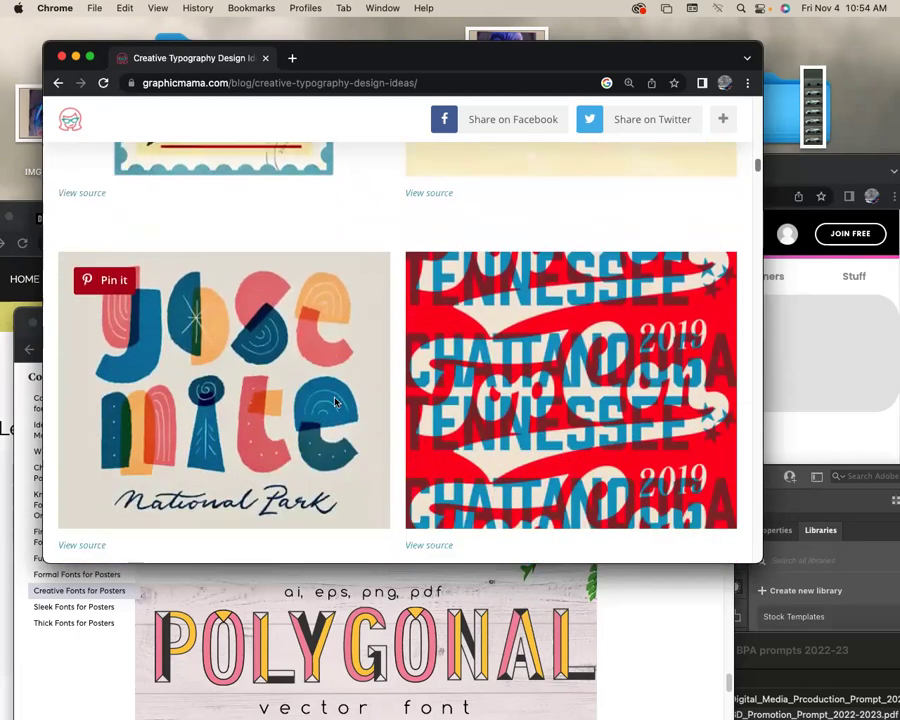
{"action": "scroll", "coordinate": [355, 406], "scroll_direction": "down", "scroll_amount": 1}
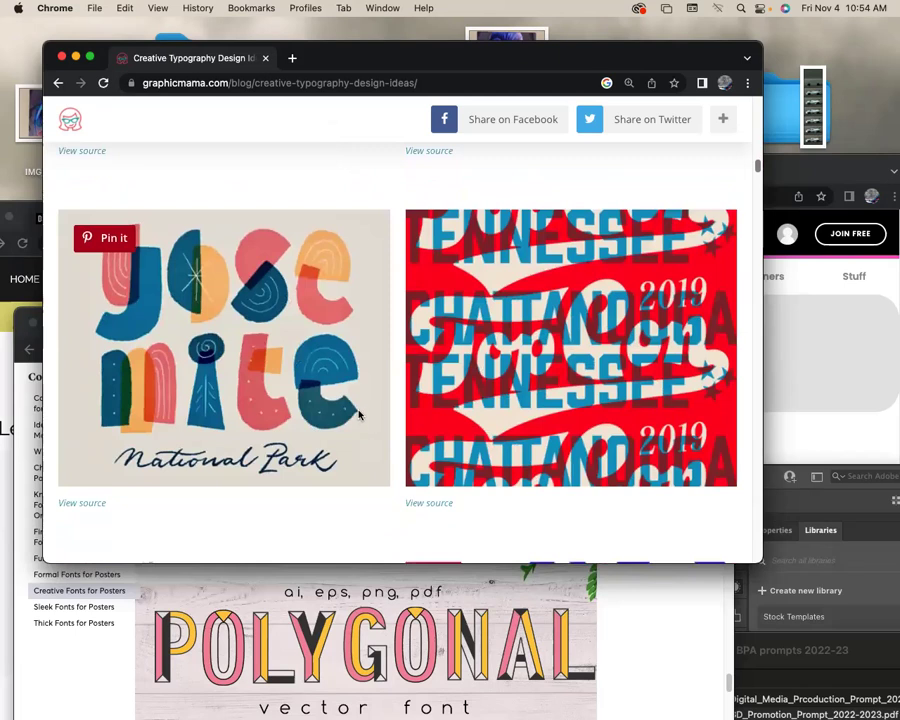
{"action": "mouse_move", "coordinate": [571, 390]}
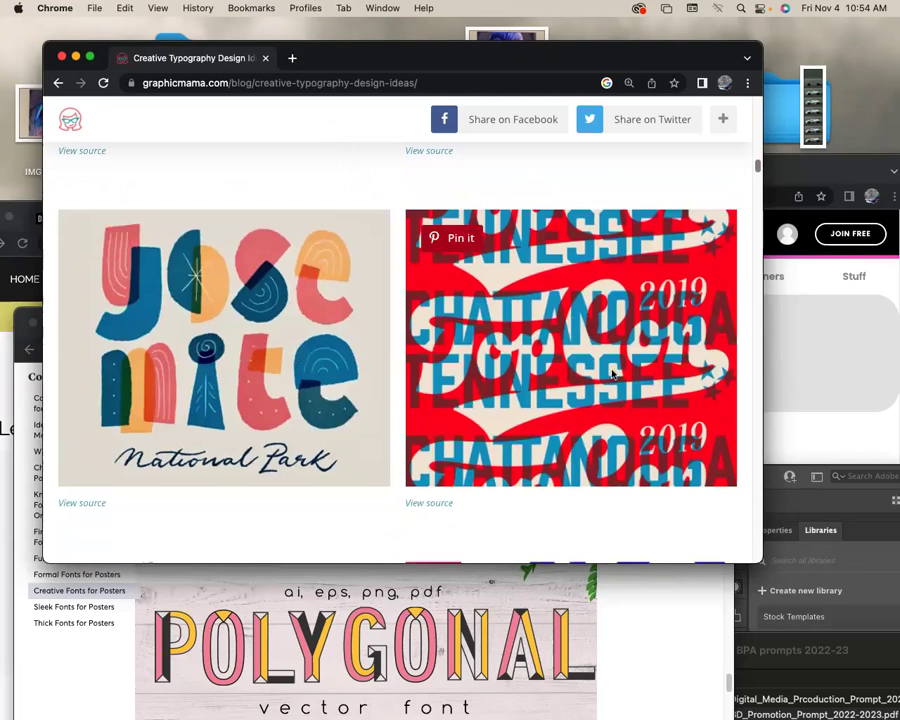
{"action": "scroll", "coordinate": [605, 366], "scroll_direction": "down", "scroll_amount": 1}
{"action": "scroll", "coordinate": [595, 356], "scroll_direction": "down", "scroll_amount": 1}
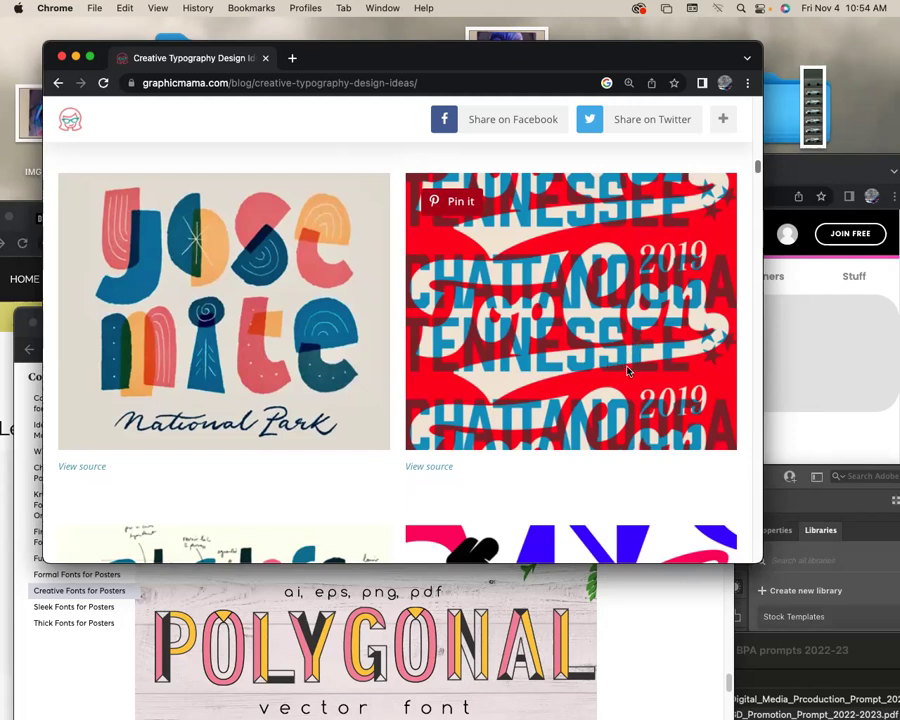
{"action": "scroll", "coordinate": [629, 373], "scroll_direction": "down", "scroll_amount": 1}
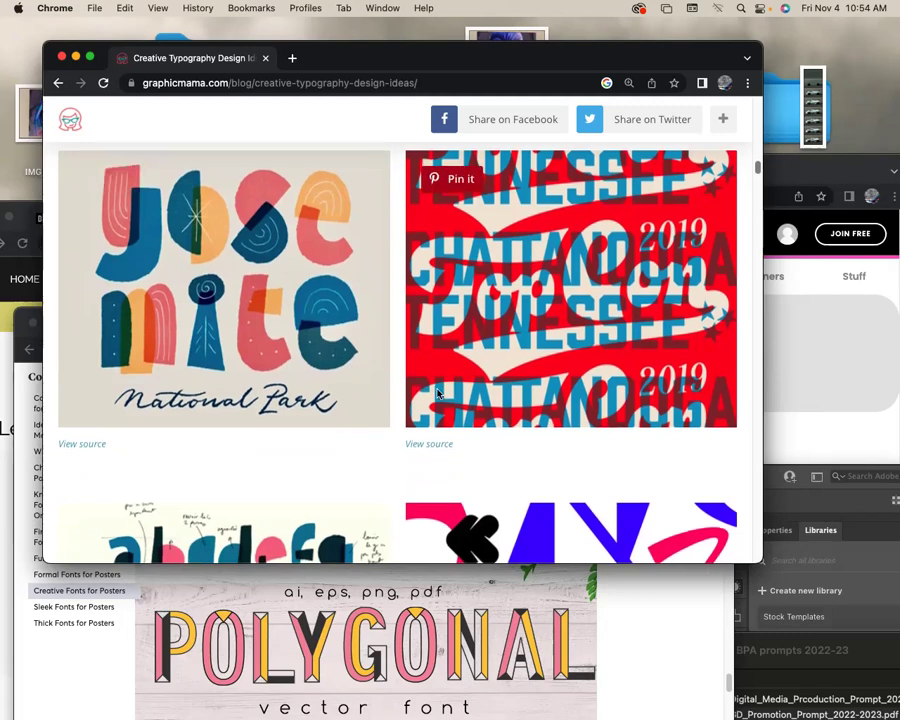
{"action": "scroll", "coordinate": [437, 393], "scroll_direction": "down", "scroll_amount": 3}
{"action": "scroll", "coordinate": [329, 299], "scroll_direction": "down", "scroll_amount": 2}
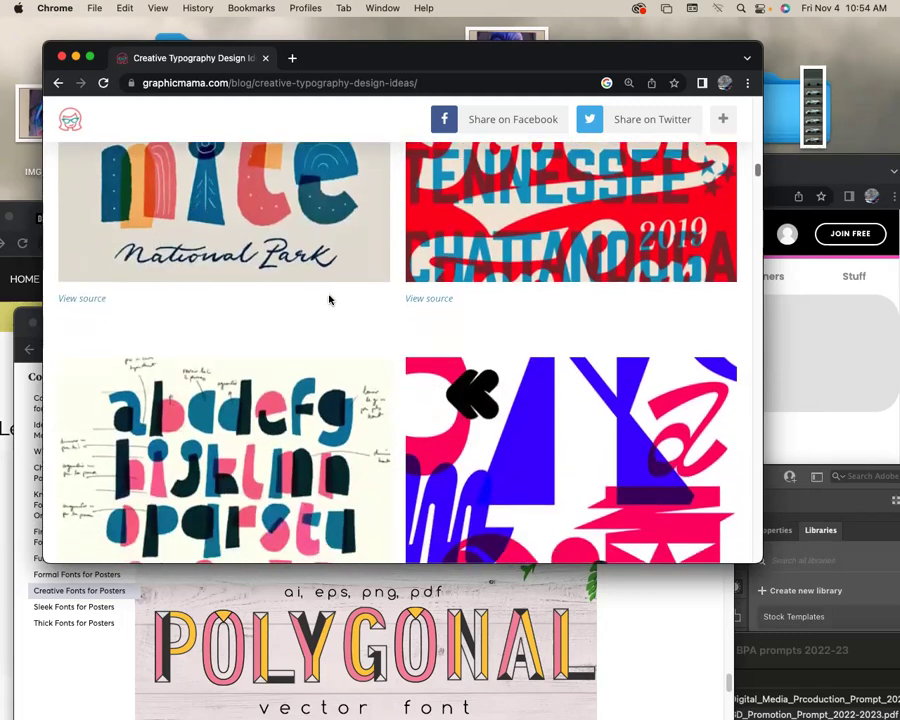
{"action": "scroll", "coordinate": [329, 299], "scroll_direction": "down", "scroll_amount": 1}
{"action": "scroll", "coordinate": [409, 330], "scroll_direction": "down", "scroll_amount": 5}
- Scroll past the 4, Metalab Summit, Create and Layers posters to '4. Heavy fonts'
{"action": "scroll", "coordinate": [409, 330], "scroll_direction": "down", "scroll_amount": 8}
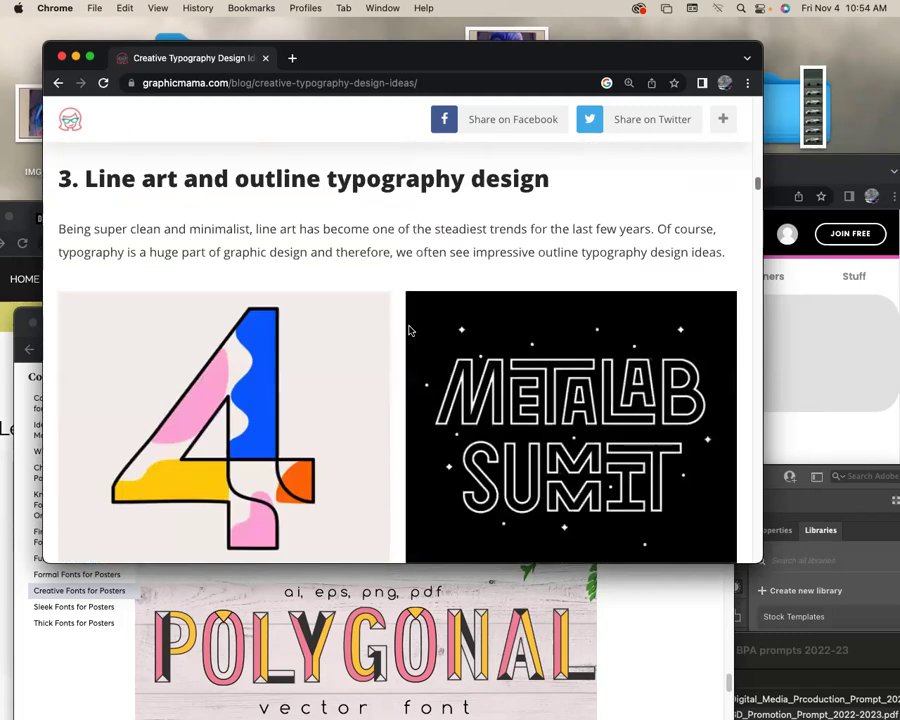
{"action": "scroll", "coordinate": [409, 332], "scroll_direction": "down", "scroll_amount": 1}
{"action": "scroll", "coordinate": [409, 332], "scroll_direction": "down", "scroll_amount": 1}
{"action": "scroll", "coordinate": [405, 331], "scroll_direction": "down", "scroll_amount": 1}
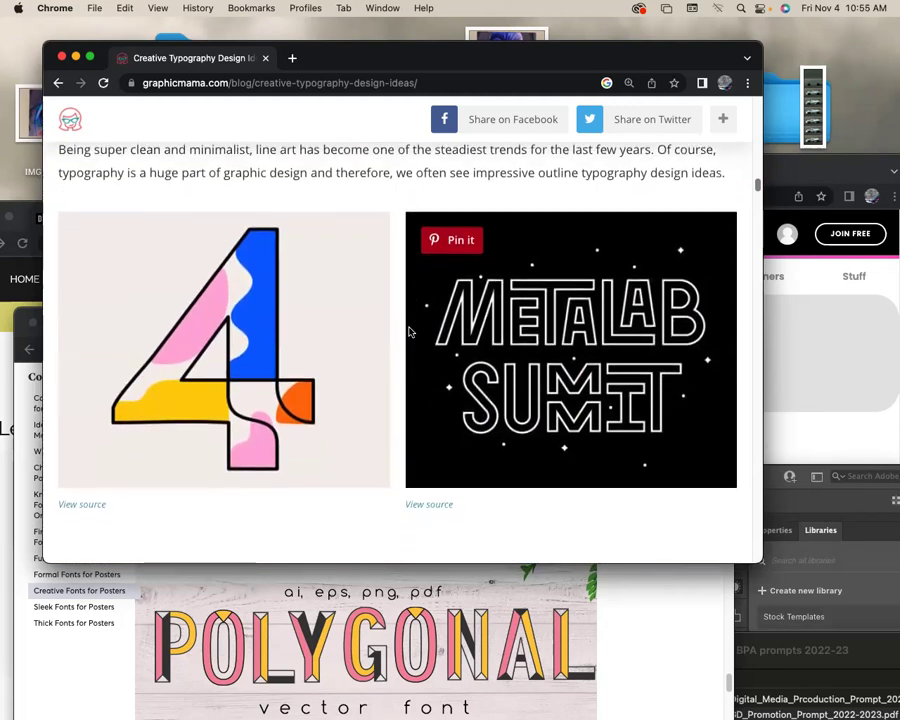
{"action": "scroll", "coordinate": [403, 331], "scroll_direction": "down", "scroll_amount": 1}
{"action": "scroll", "coordinate": [554, 365], "scroll_direction": "down", "scroll_amount": 2}
{"action": "scroll", "coordinate": [554, 365], "scroll_direction": "up", "scroll_amount": 1}
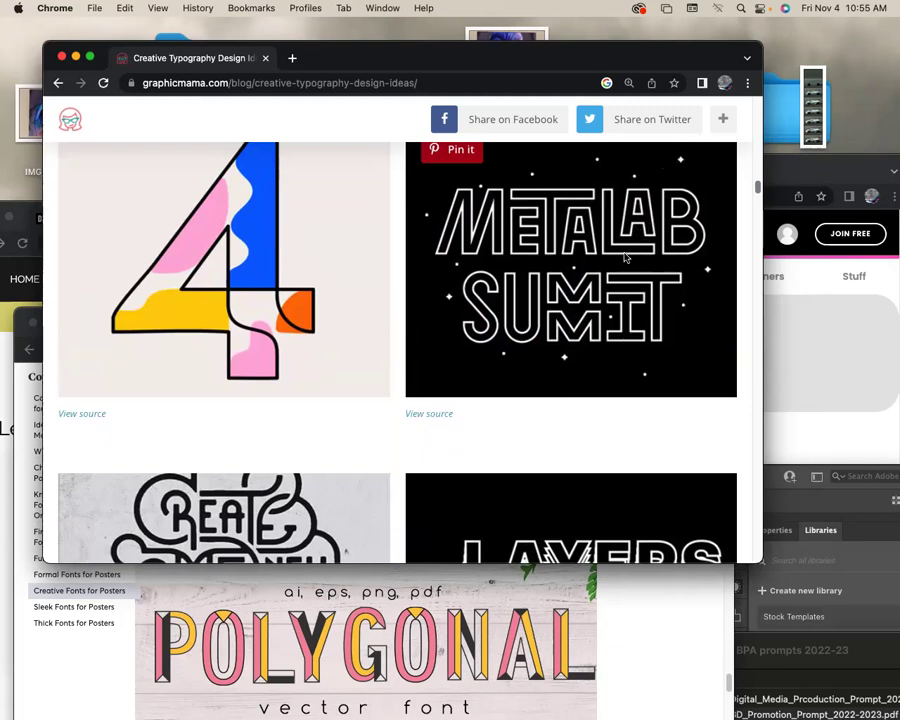
{"action": "scroll", "coordinate": [697, 318], "scroll_direction": "down", "scroll_amount": 2}
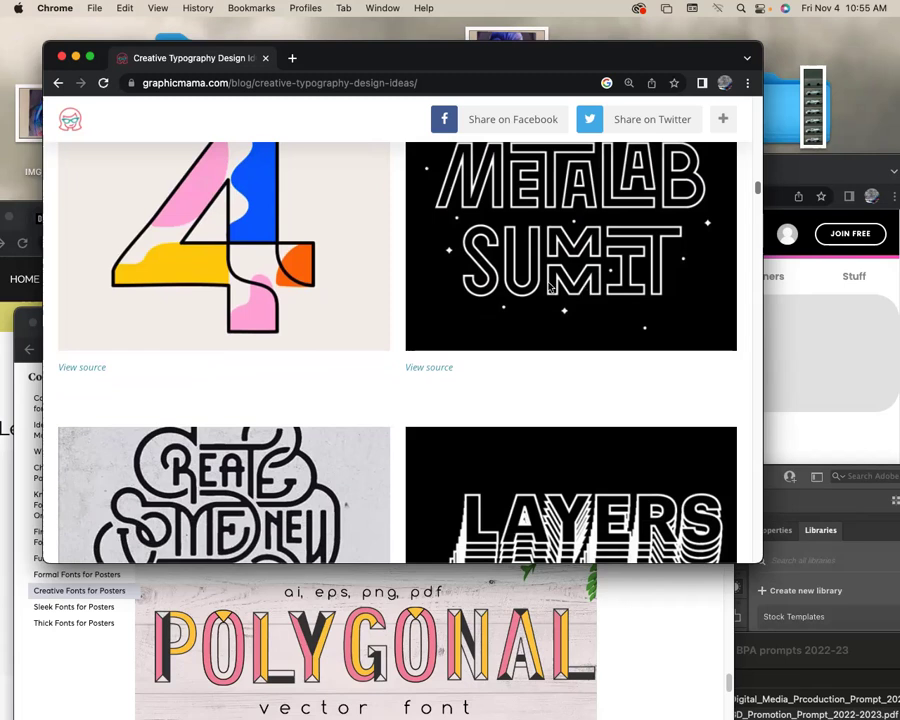
{"action": "scroll", "coordinate": [549, 288], "scroll_direction": "down", "scroll_amount": 1}
{"action": "scroll", "coordinate": [549, 290], "scroll_direction": "down", "scroll_amount": 2}
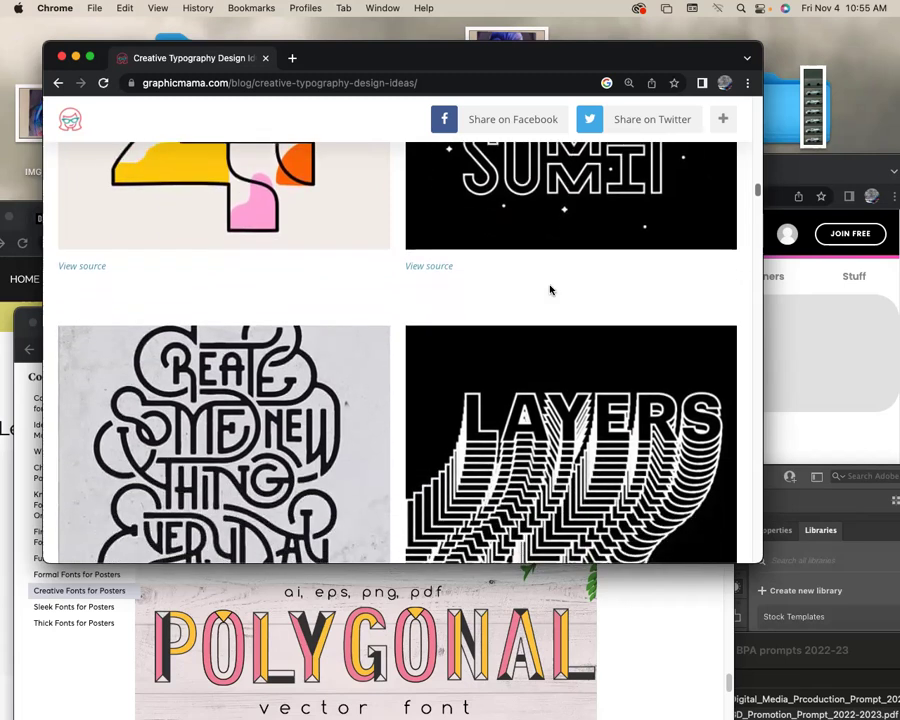
{"action": "scroll", "coordinate": [549, 291], "scroll_direction": "down", "scroll_amount": 2}
{"action": "scroll", "coordinate": [548, 292], "scroll_direction": "down", "scroll_amount": 1}
{"action": "scroll", "coordinate": [548, 292], "scroll_direction": "down", "scroll_amount": 1}
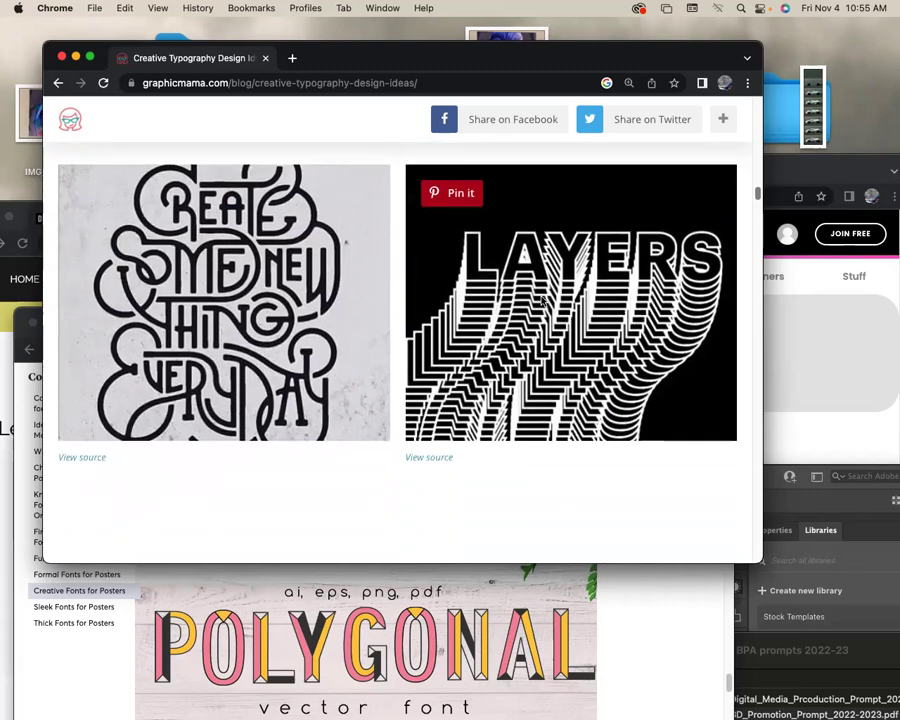
{"action": "mouse_move", "coordinate": [224, 440]}
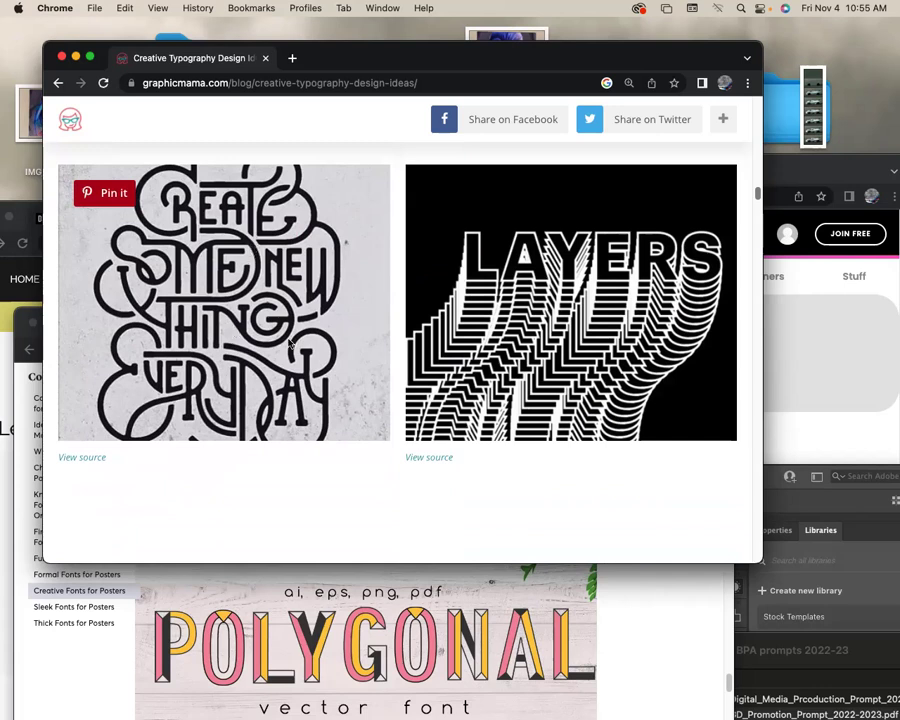
{"action": "scroll", "coordinate": [160, 290], "scroll_direction": "down", "scroll_amount": 1}
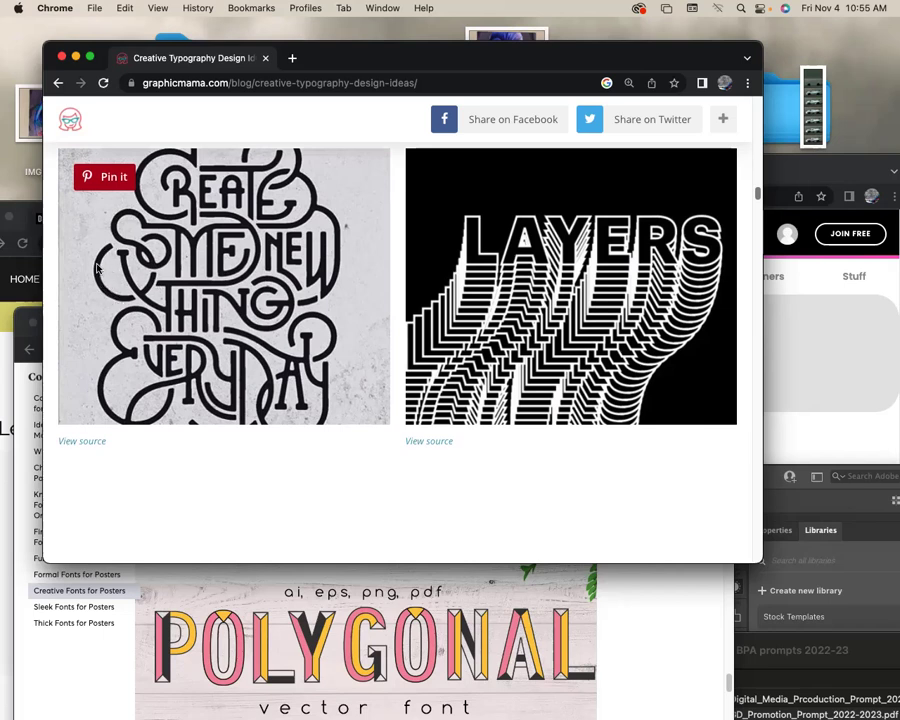
{"action": "scroll", "coordinate": [150, 240], "scroll_direction": "down", "scroll_amount": 3}
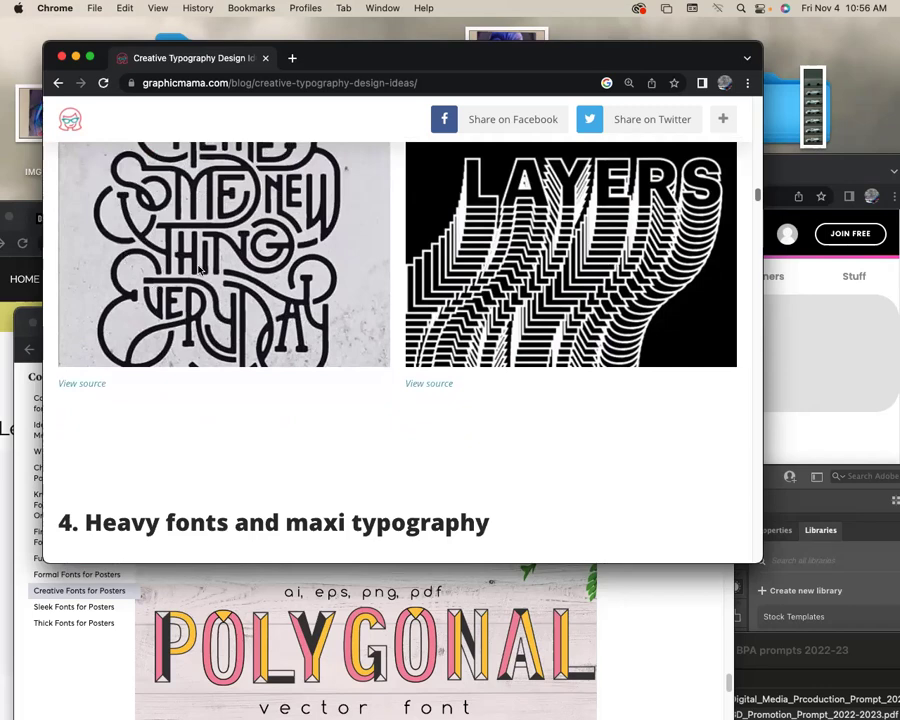
{"action": "scroll", "coordinate": [418, 350], "scroll_direction": "down", "scroll_amount": 5}
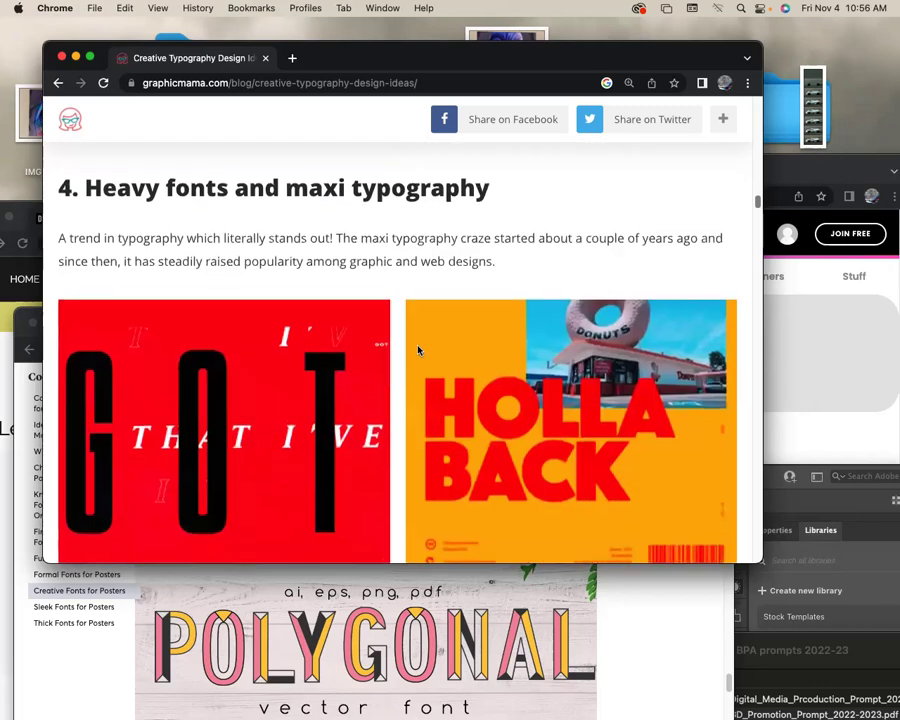
- Scroll past FOUR PLUS, Imagination and New Wave Pizza to '5. Retro and vintage feel'
{"action": "scroll", "coordinate": [418, 350], "scroll_direction": "down", "scroll_amount": 3}
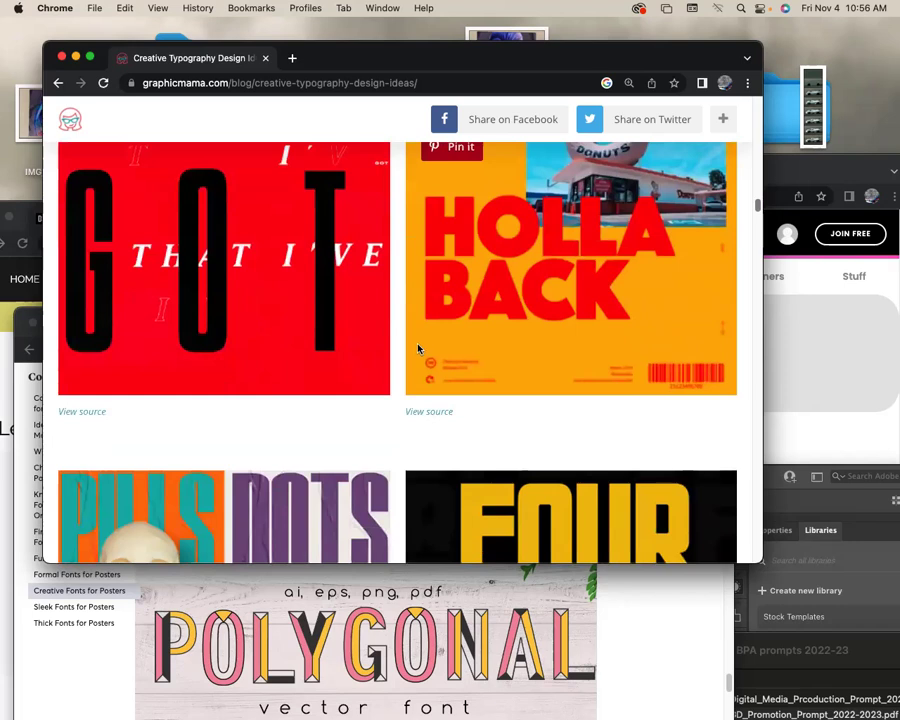
{"action": "scroll", "coordinate": [418, 349], "scroll_direction": "down", "scroll_amount": 5}
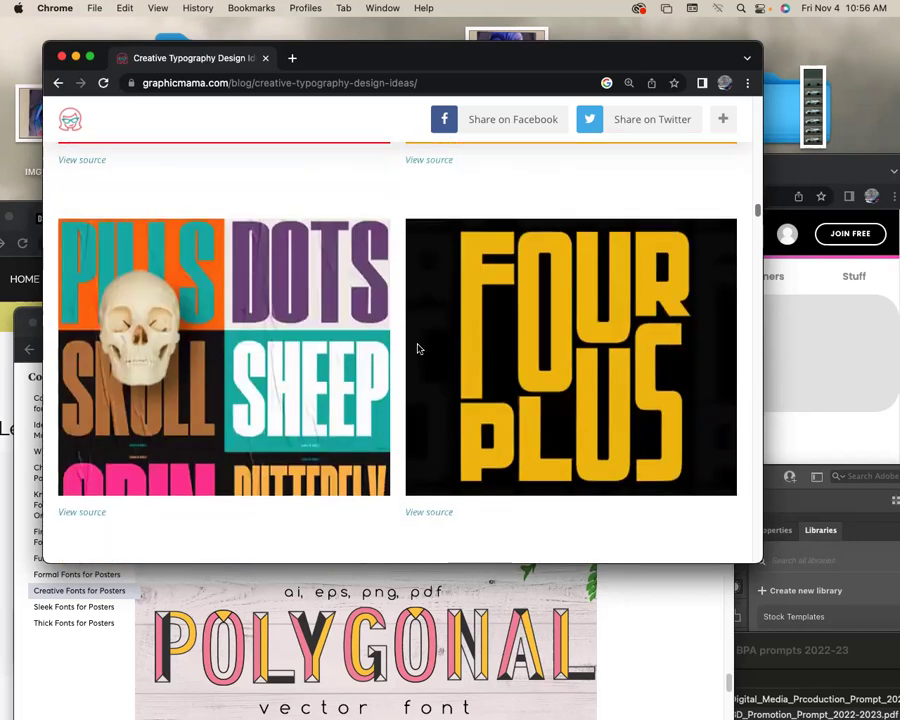
{"action": "scroll", "coordinate": [576, 369], "scroll_direction": "down", "scroll_amount": 1}
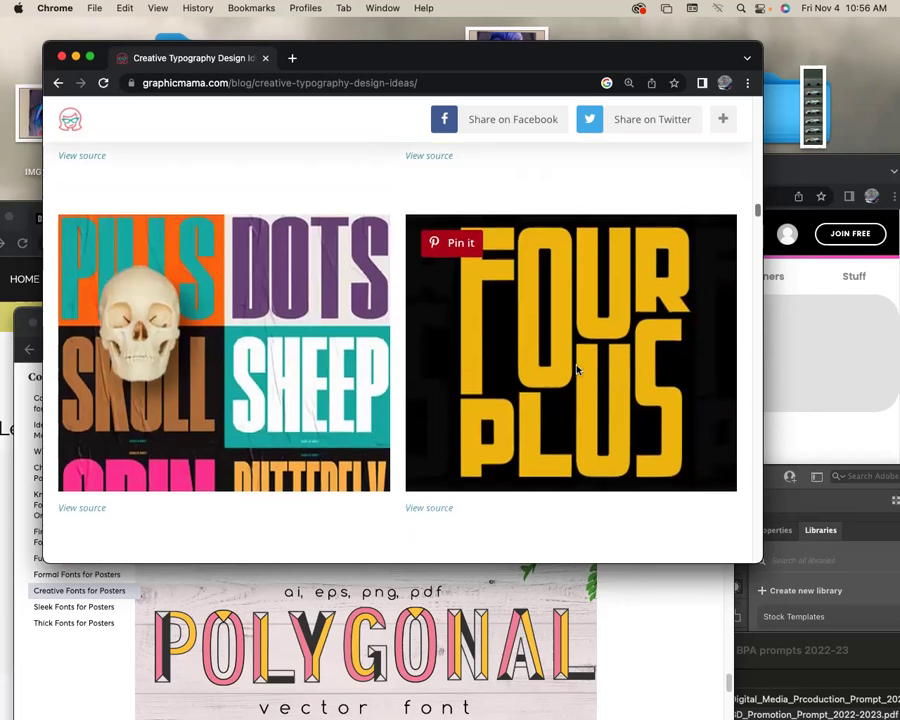
{"action": "scroll", "coordinate": [570, 365], "scroll_direction": "down", "scroll_amount": 1}
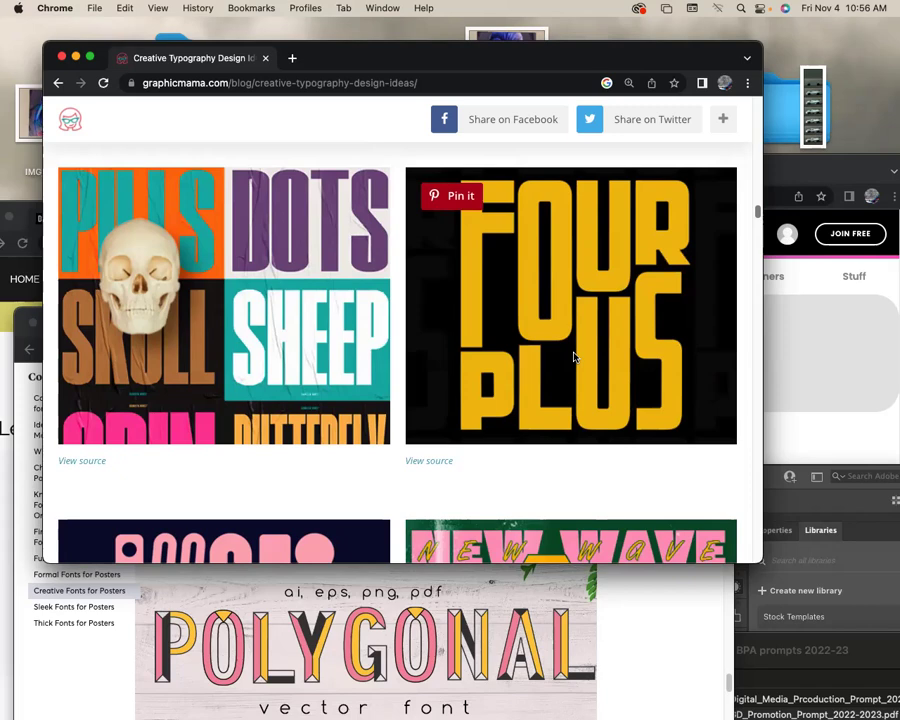
{"action": "scroll", "coordinate": [600, 360], "scroll_direction": "down", "scroll_amount": 2}
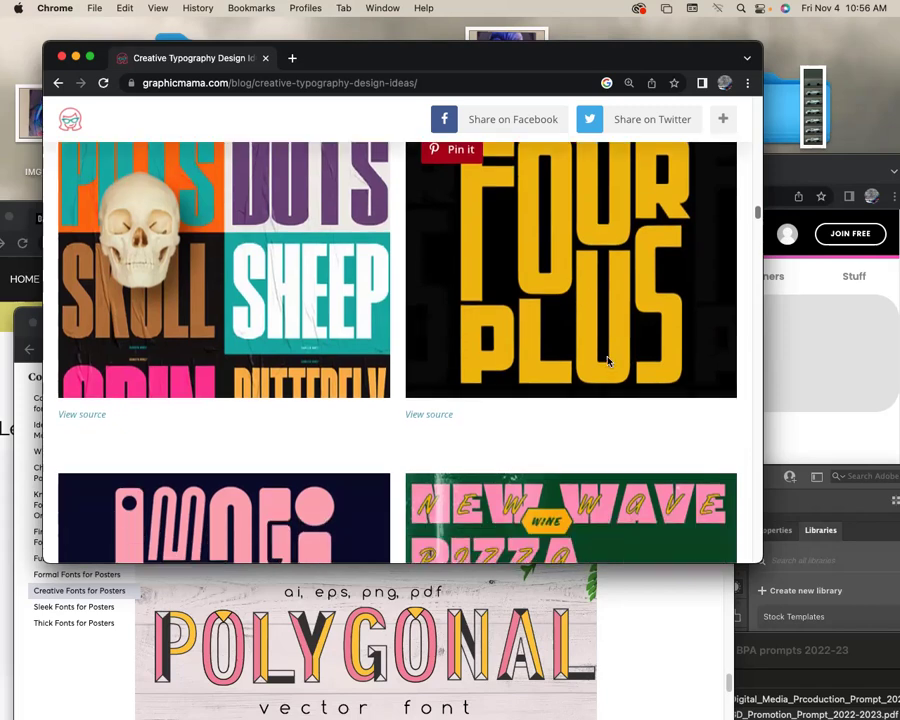
{"action": "scroll", "coordinate": [608, 362], "scroll_direction": "down", "scroll_amount": 5}
{"action": "scroll", "coordinate": [452, 392], "scroll_direction": "down", "scroll_amount": 2}
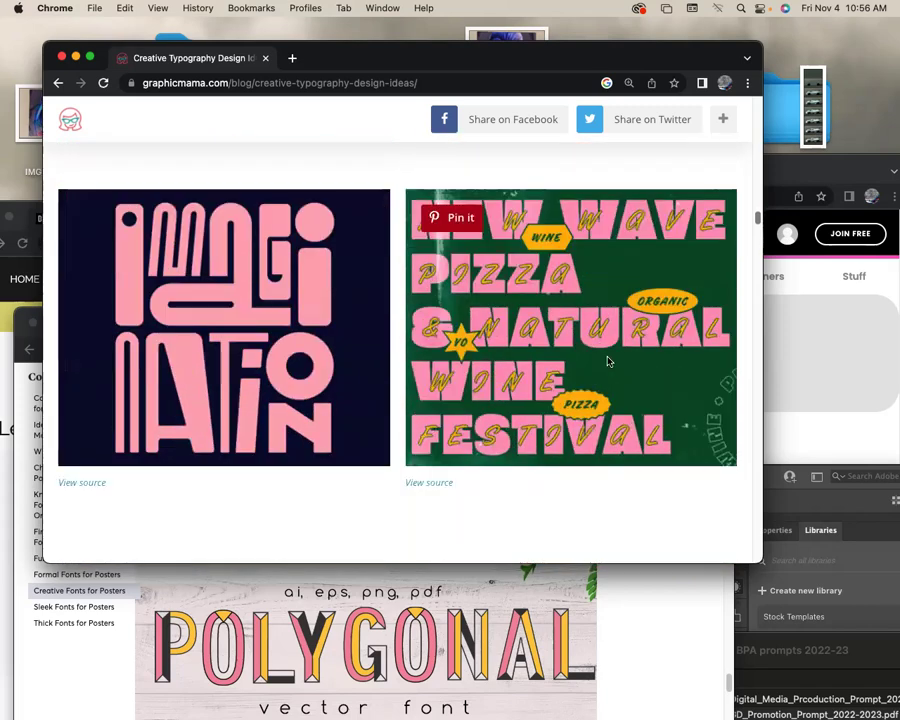
{"action": "mouse_move", "coordinate": [224, 327]}
{"action": "scroll", "coordinate": [326, 403], "scroll_direction": "down", "scroll_amount": 1}
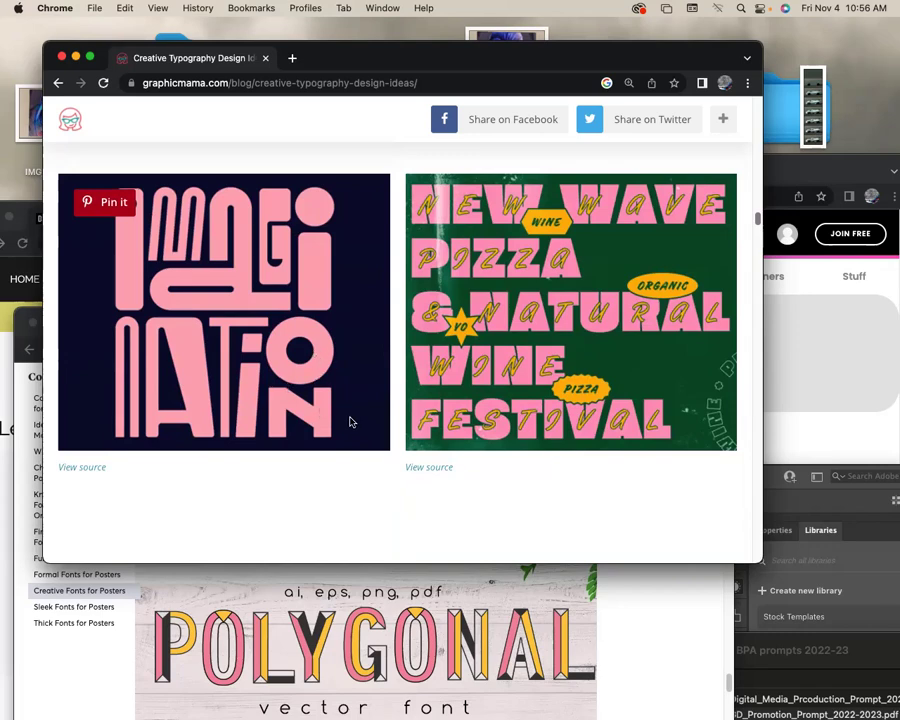
{"action": "scroll", "coordinate": [350, 422], "scroll_direction": "down", "scroll_amount": 2}
{"action": "scroll", "coordinate": [350, 420], "scroll_direction": "down", "scroll_amount": 4}
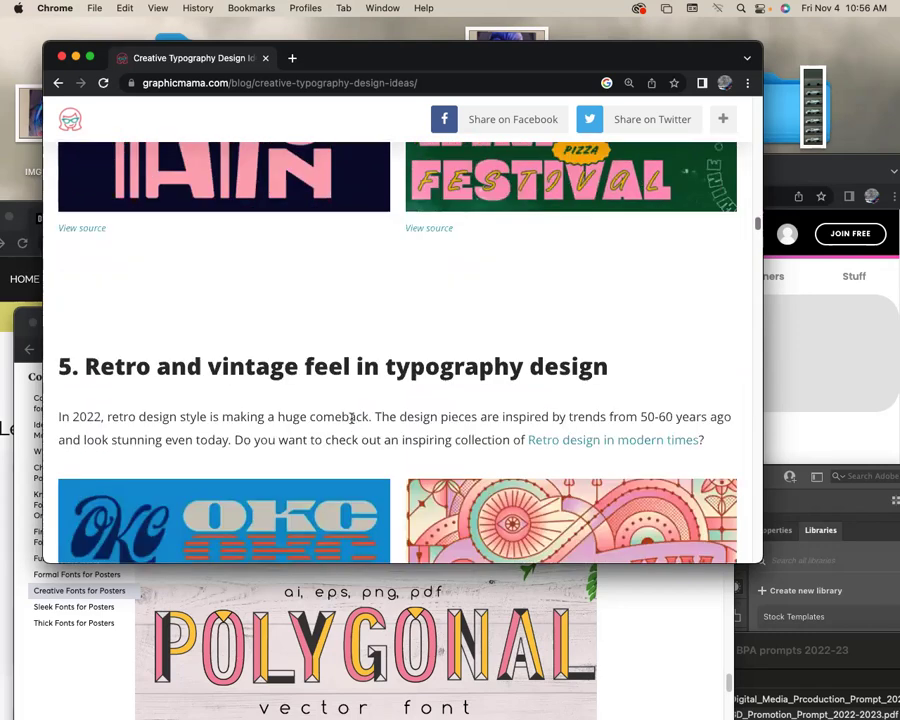
- Scroll past OKC, Sensorium, Howdy Burger and PostType to '6. 3D effect in typography design'
{"action": "scroll", "coordinate": [352, 418], "scroll_direction": "down", "scroll_amount": 3}
{"action": "scroll", "coordinate": [345, 416], "scroll_direction": "down", "scroll_amount": 3}
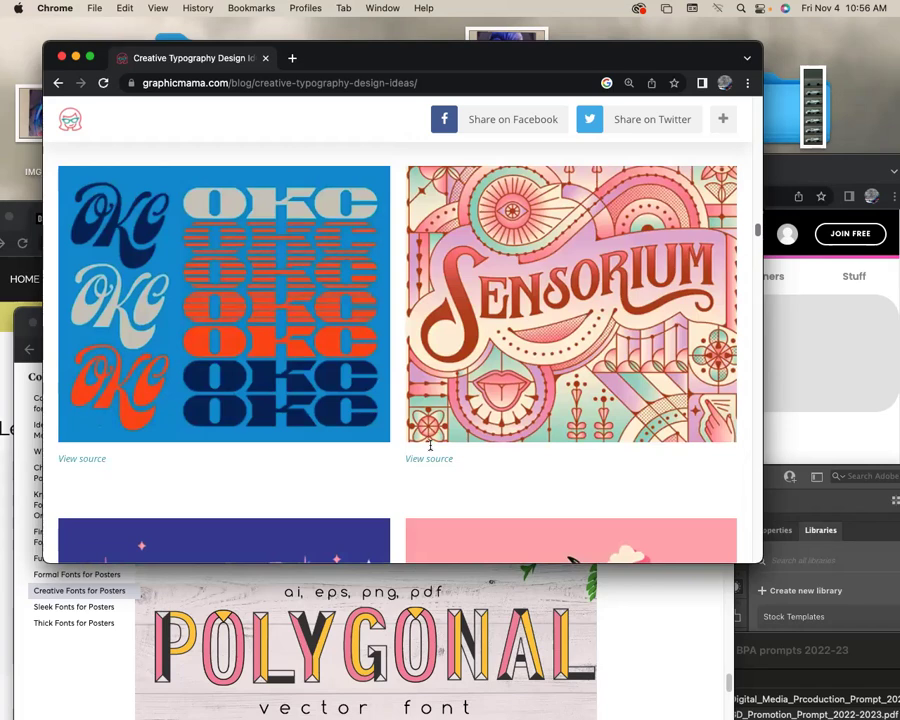
{"action": "scroll", "coordinate": [430, 447], "scroll_direction": "down", "scroll_amount": 2}
{"action": "scroll", "coordinate": [430, 447], "scroll_direction": "down", "scroll_amount": 1}
{"action": "scroll", "coordinate": [428, 445], "scroll_direction": "down", "scroll_amount": 1}
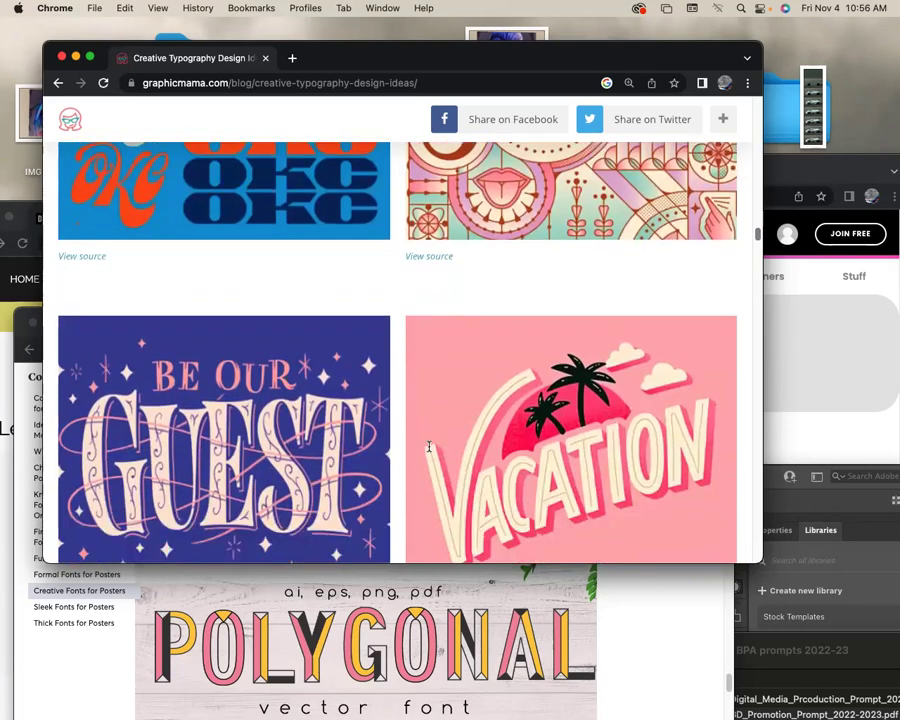
{"action": "scroll", "coordinate": [428, 446], "scroll_direction": "up", "scroll_amount": 4}
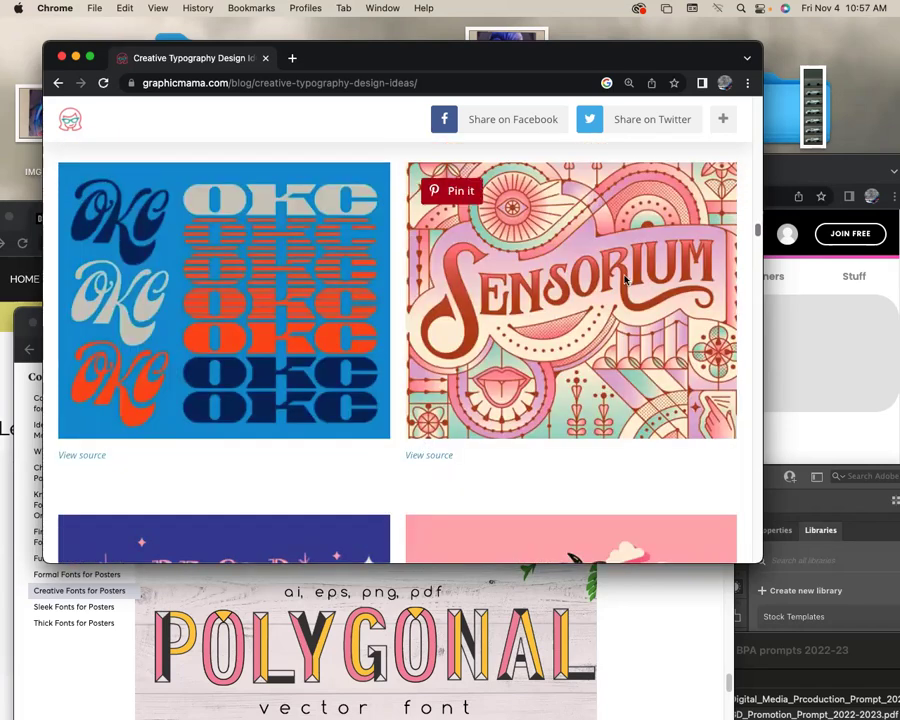
{"action": "mouse_move", "coordinate": [559, 343]}
{"action": "scroll", "coordinate": [556, 341], "scroll_direction": "down", "scroll_amount": 1}
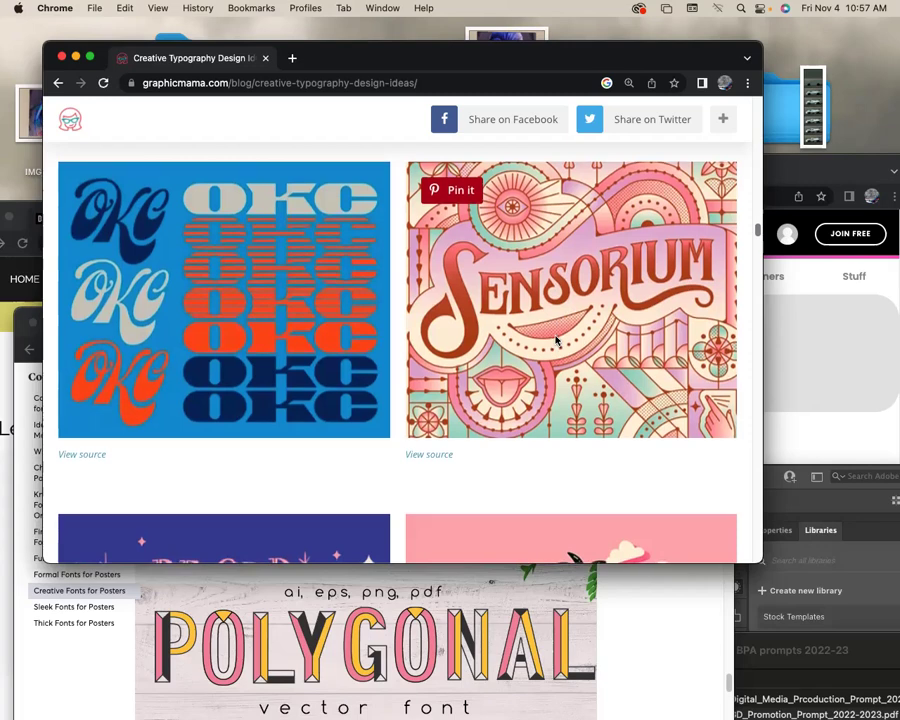
{"action": "scroll", "coordinate": [556, 341], "scroll_direction": "down", "scroll_amount": 2}
{"action": "scroll", "coordinate": [556, 341], "scroll_direction": "down", "scroll_amount": 5}
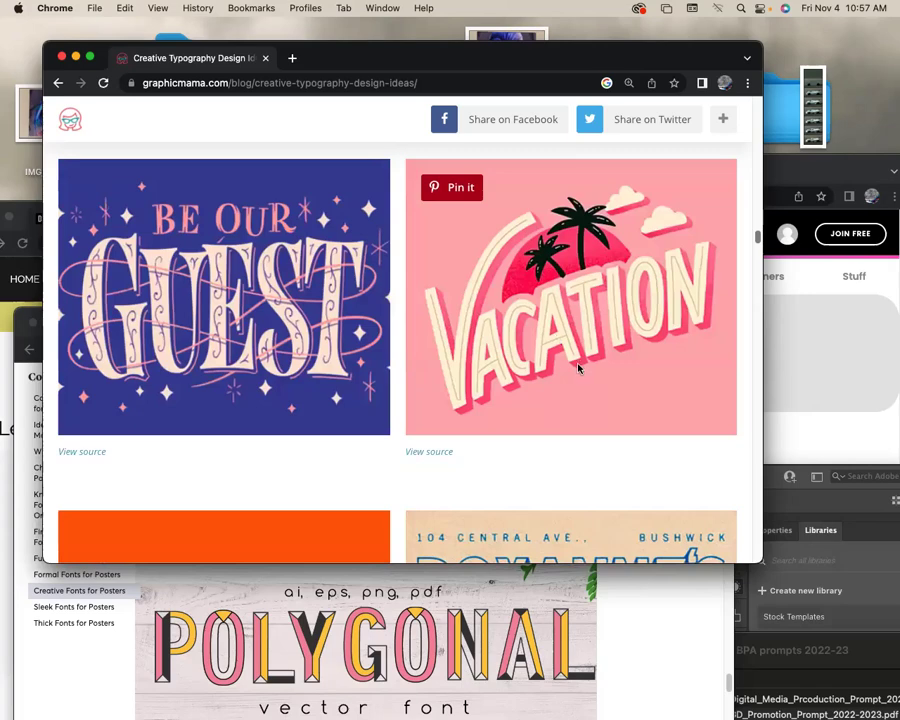
{"action": "scroll", "coordinate": [581, 369], "scroll_direction": "down", "scroll_amount": 2}
{"action": "scroll", "coordinate": [581, 369], "scroll_direction": "down", "scroll_amount": 4}
{"action": "scroll", "coordinate": [581, 369], "scroll_direction": "down", "scroll_amount": 2}
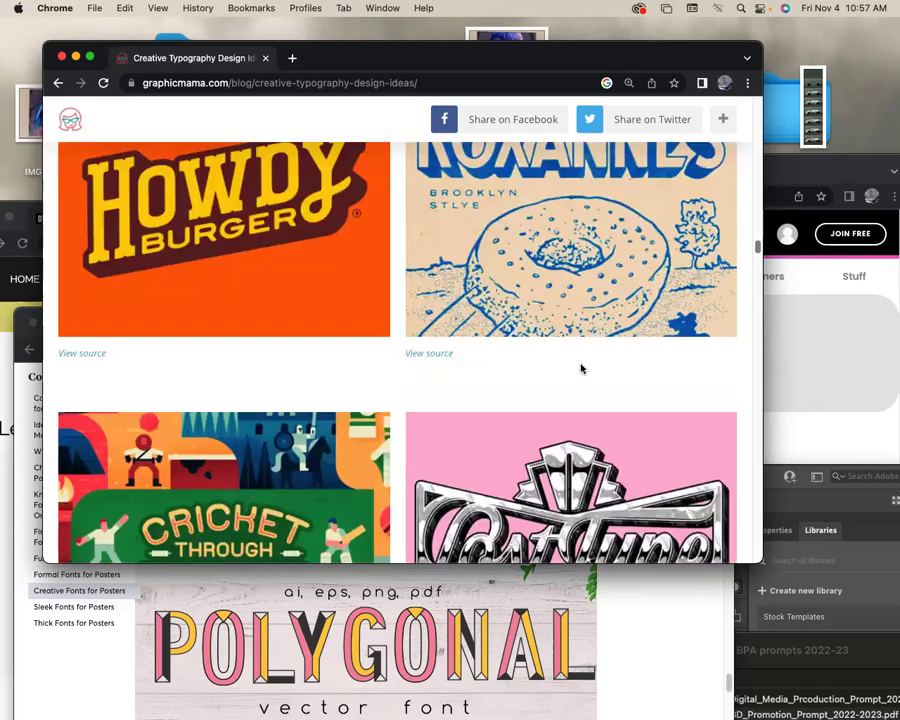
{"action": "scroll", "coordinate": [581, 369], "scroll_direction": "up", "scroll_amount": 3}
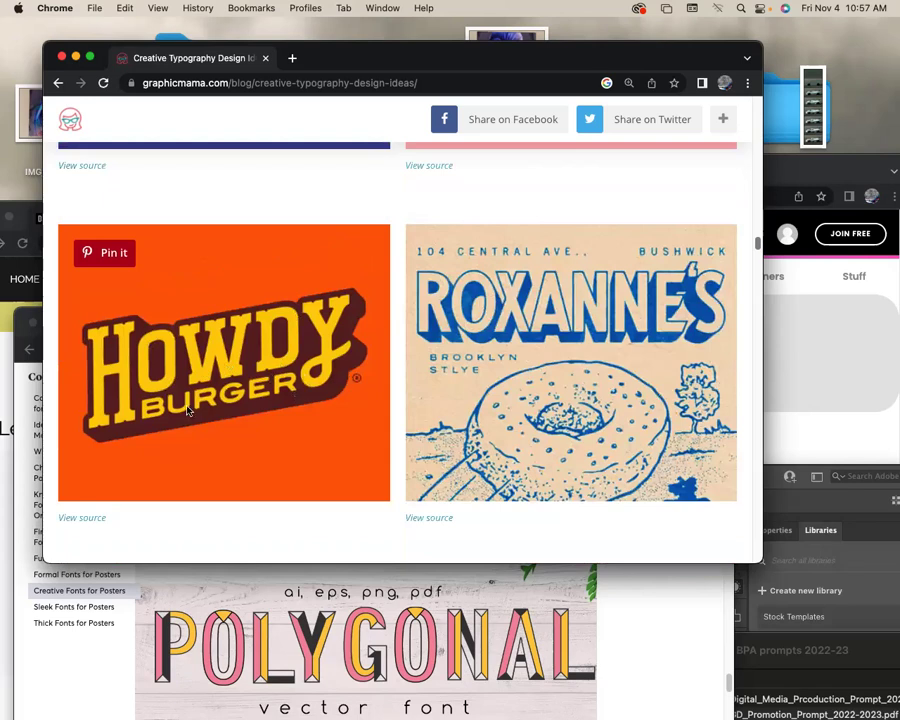
{"action": "scroll", "coordinate": [187, 410], "scroll_direction": "down", "scroll_amount": 2}
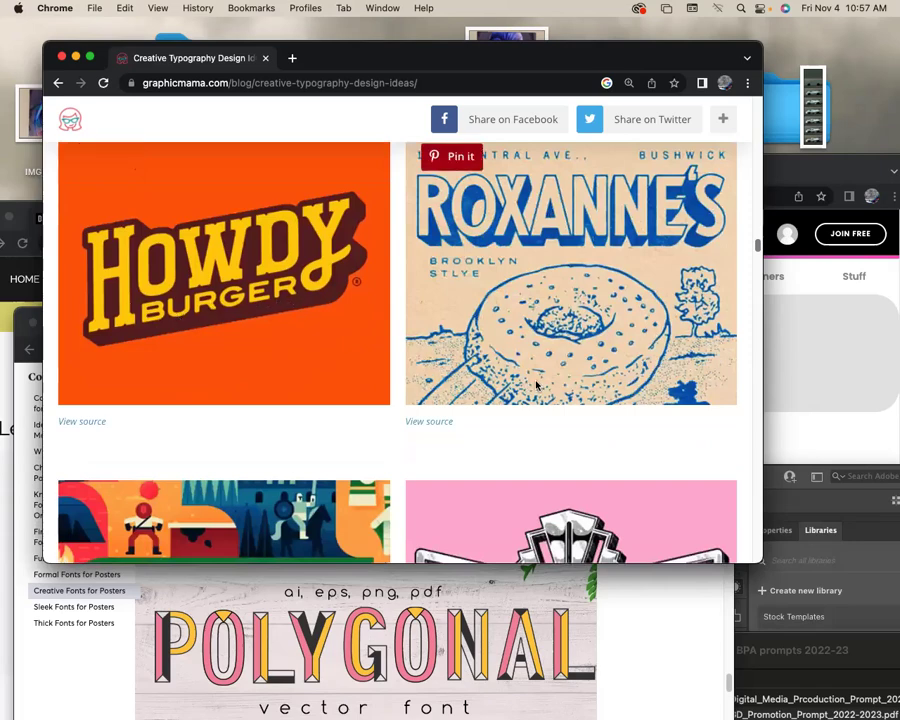
{"action": "scroll", "coordinate": [536, 385], "scroll_direction": "down", "scroll_amount": 2}
{"action": "scroll", "coordinate": [536, 385], "scroll_direction": "down", "scroll_amount": 2}
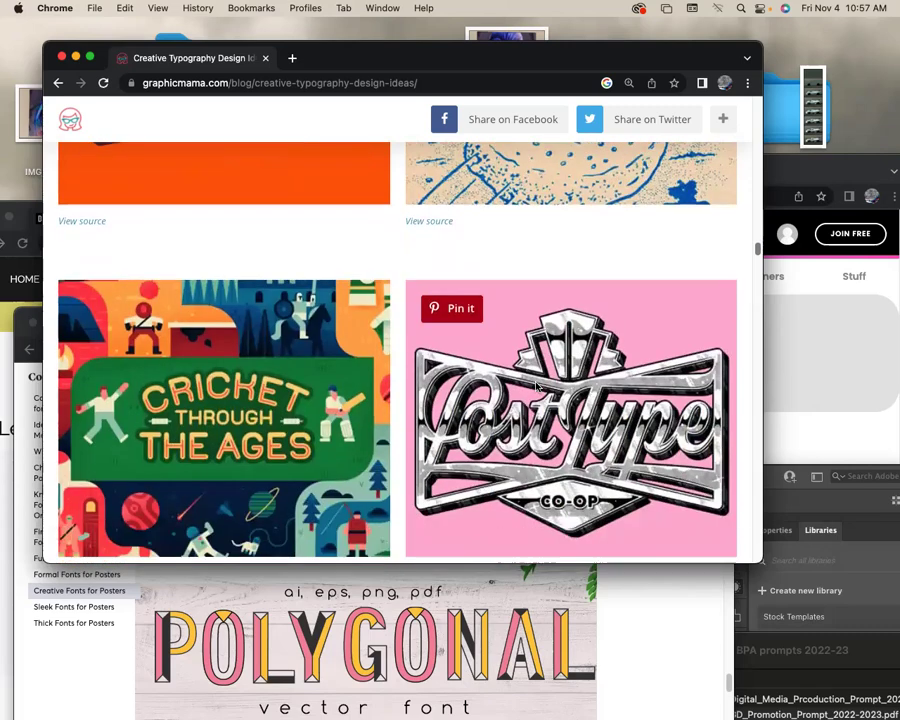
{"action": "scroll", "coordinate": [536, 385], "scroll_direction": "down", "scroll_amount": 2}
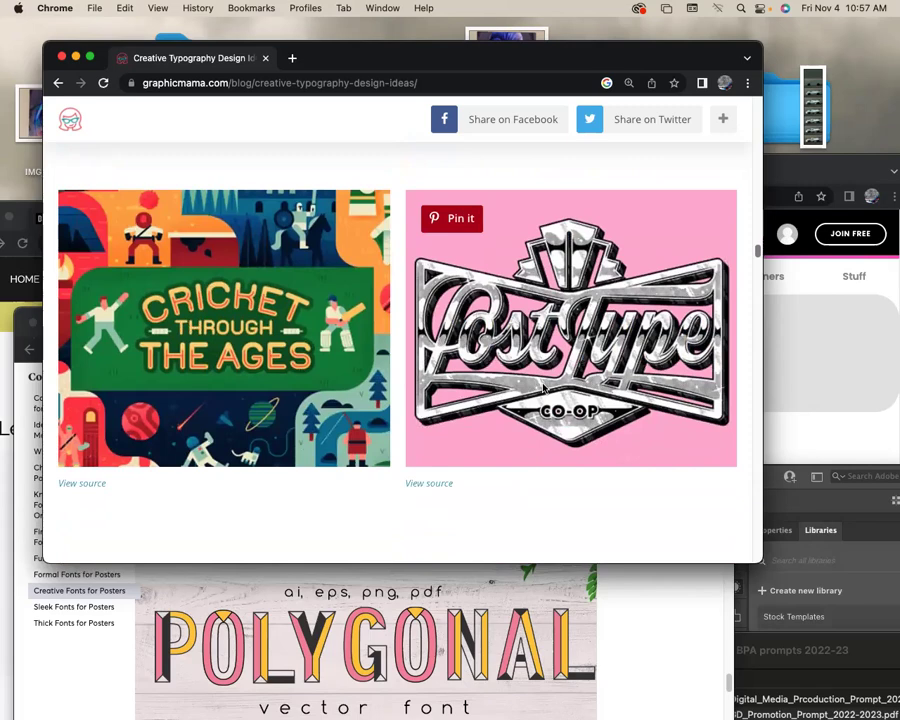
{"action": "scroll", "coordinate": [574, 400], "scroll_direction": "down", "scroll_amount": 1}
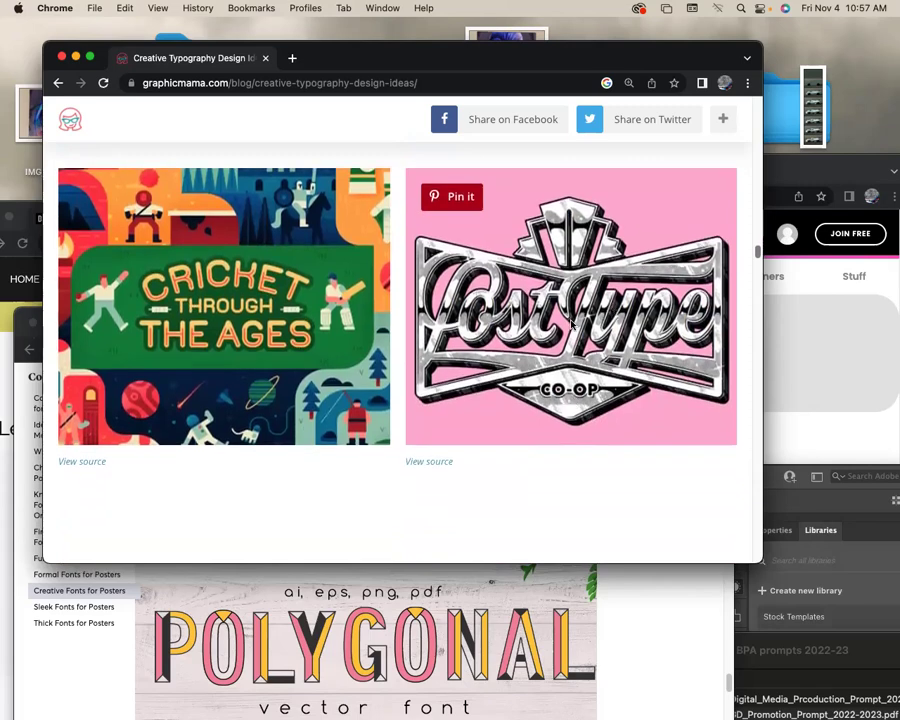
{"action": "scroll", "coordinate": [537, 435], "scroll_direction": "down", "scroll_amount": 5}
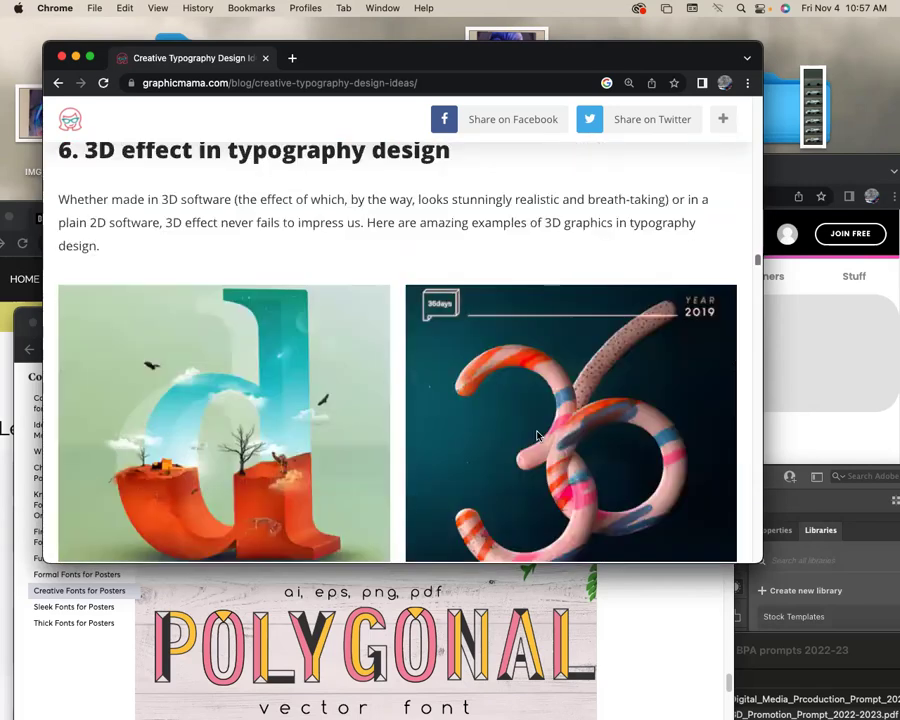
- Scroll past the BRAVE and Bloom with Grace examples to '7. Image masking and negative space art'
{"action": "scroll", "coordinate": [537, 435], "scroll_direction": "down", "scroll_amount": 1}
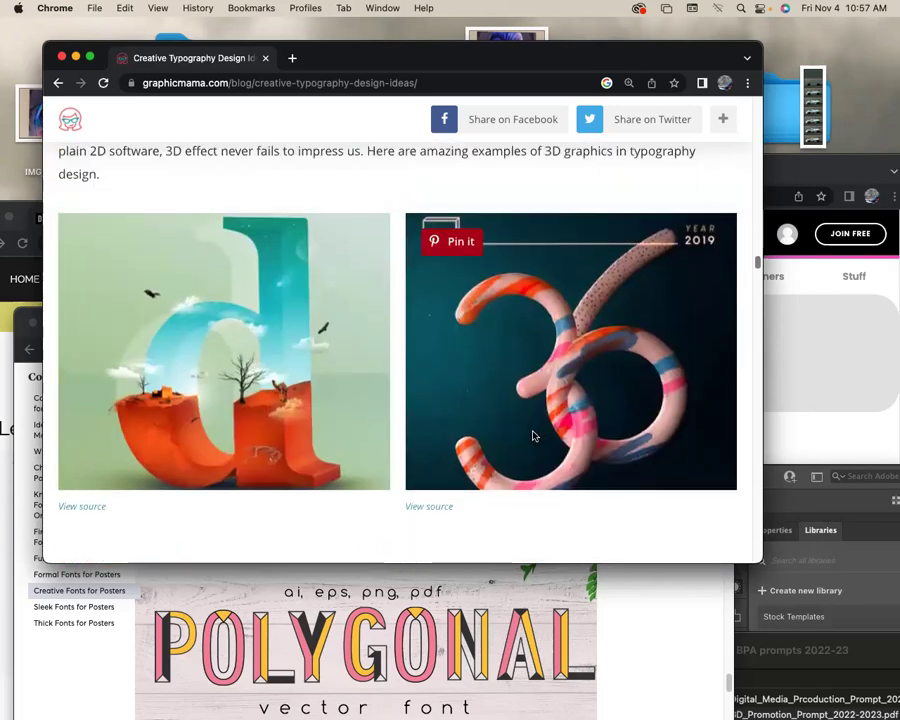
{"action": "scroll", "coordinate": [533, 435], "scroll_direction": "down", "scroll_amount": 1}
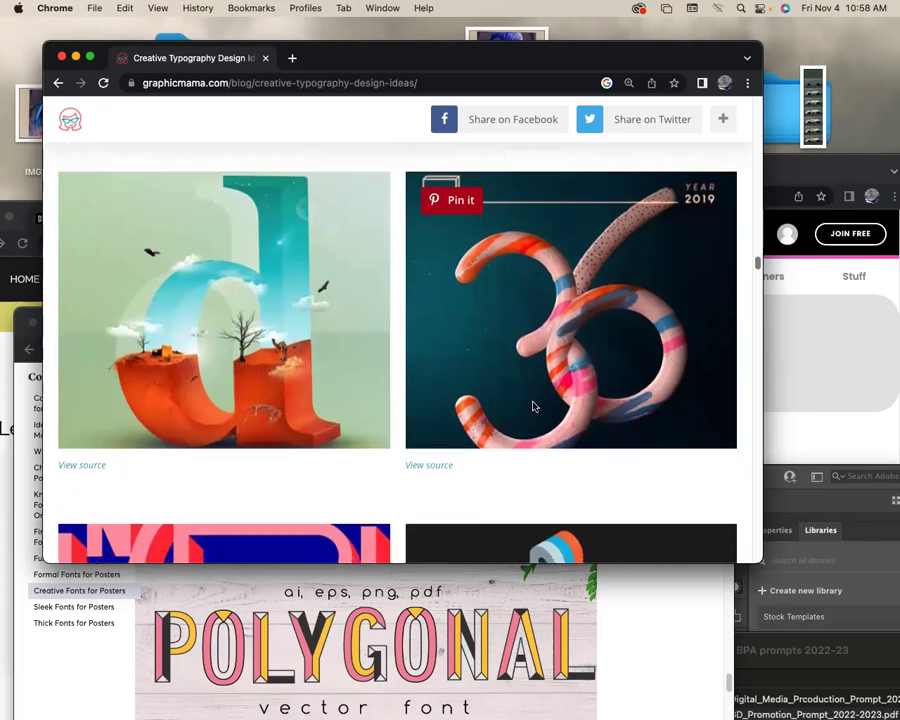
{"action": "scroll", "coordinate": [528, 418], "scroll_direction": "down", "scroll_amount": 5}
{"action": "scroll", "coordinate": [530, 410], "scroll_direction": "down", "scroll_amount": 2}
{"action": "scroll", "coordinate": [530, 410], "scroll_direction": "down", "scroll_amount": 3}
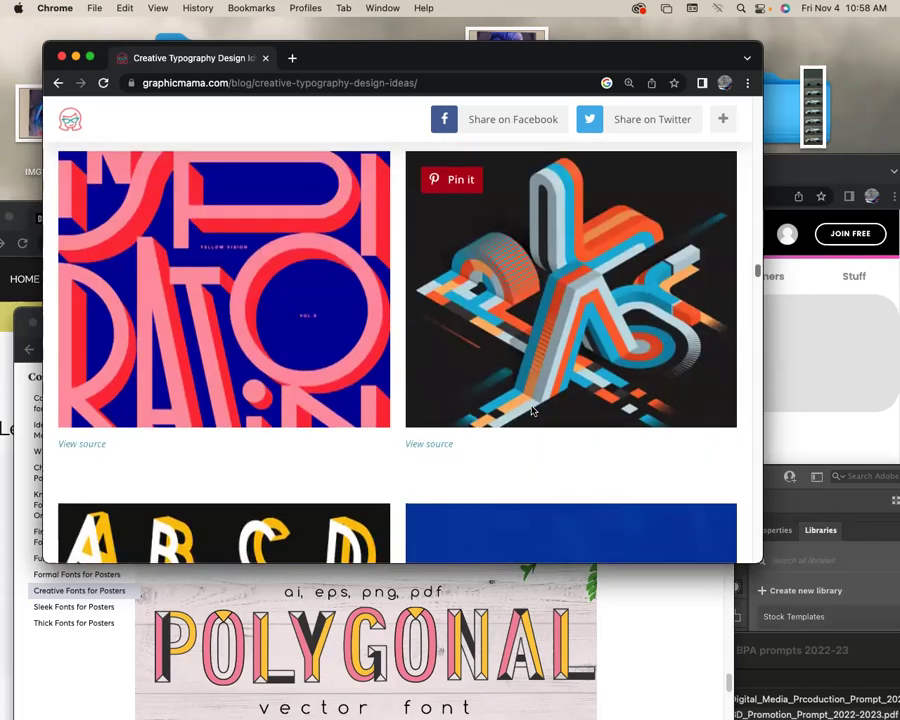
{"action": "scroll", "coordinate": [532, 410], "scroll_direction": "down", "scroll_amount": 3}
{"action": "scroll", "coordinate": [532, 410], "scroll_direction": "down", "scroll_amount": 3}
{"action": "scroll", "coordinate": [532, 410], "scroll_direction": "down", "scroll_amount": 2}
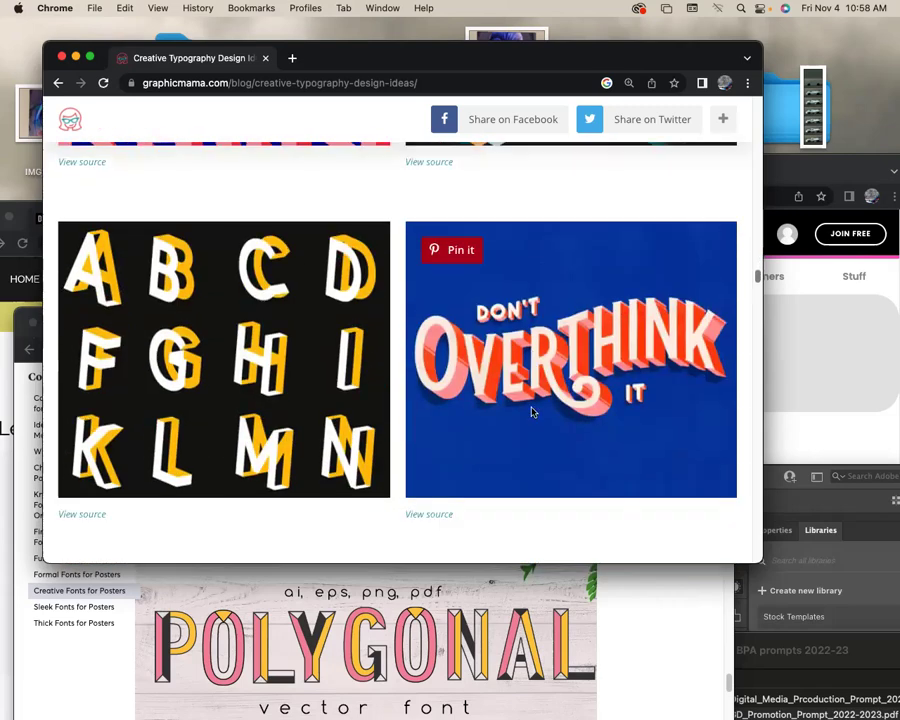
{"action": "scroll", "coordinate": [534, 405], "scroll_direction": "down", "scroll_amount": 1}
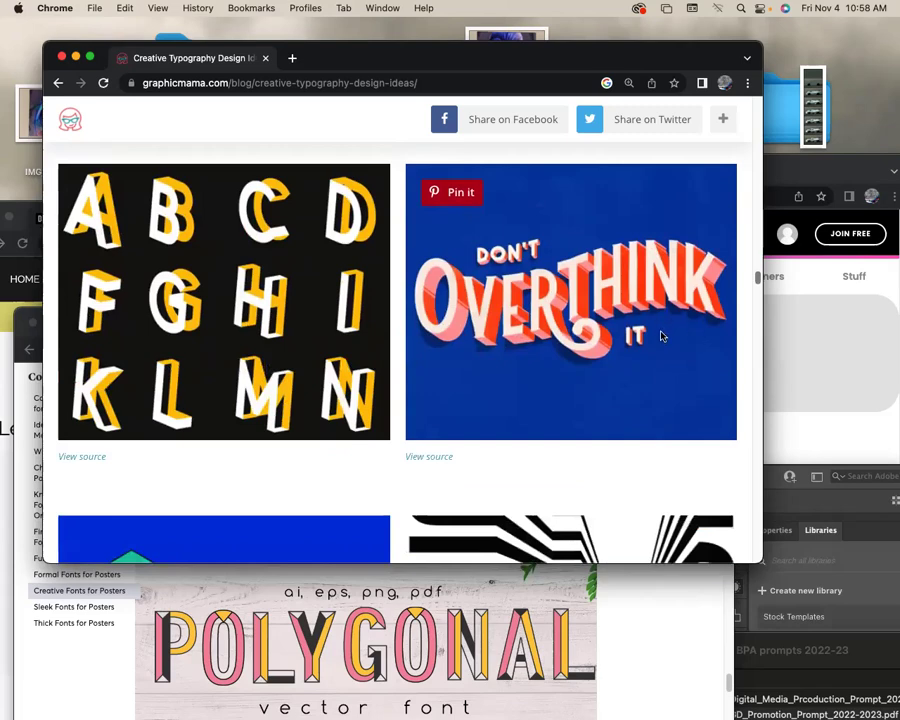
{"action": "scroll", "coordinate": [661, 336], "scroll_direction": "down", "scroll_amount": 1}
{"action": "scroll", "coordinate": [661, 336], "scroll_direction": "down", "scroll_amount": 3}
{"action": "scroll", "coordinate": [660, 336], "scroll_direction": "down", "scroll_amount": 2}
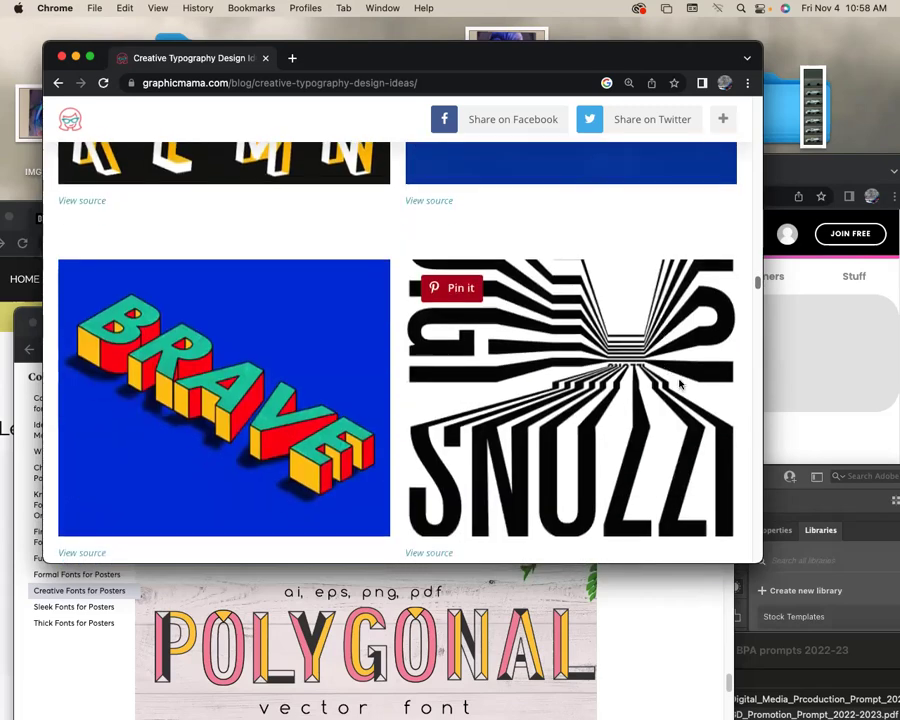
{"action": "scroll", "coordinate": [679, 385], "scroll_direction": "down", "scroll_amount": 1}
{"action": "scroll", "coordinate": [679, 385], "scroll_direction": "down", "scroll_amount": 2}
{"action": "scroll", "coordinate": [679, 385], "scroll_direction": "down", "scroll_amount": 2}
{"action": "scroll", "coordinate": [679, 384], "scroll_direction": "down", "scroll_amount": 1}
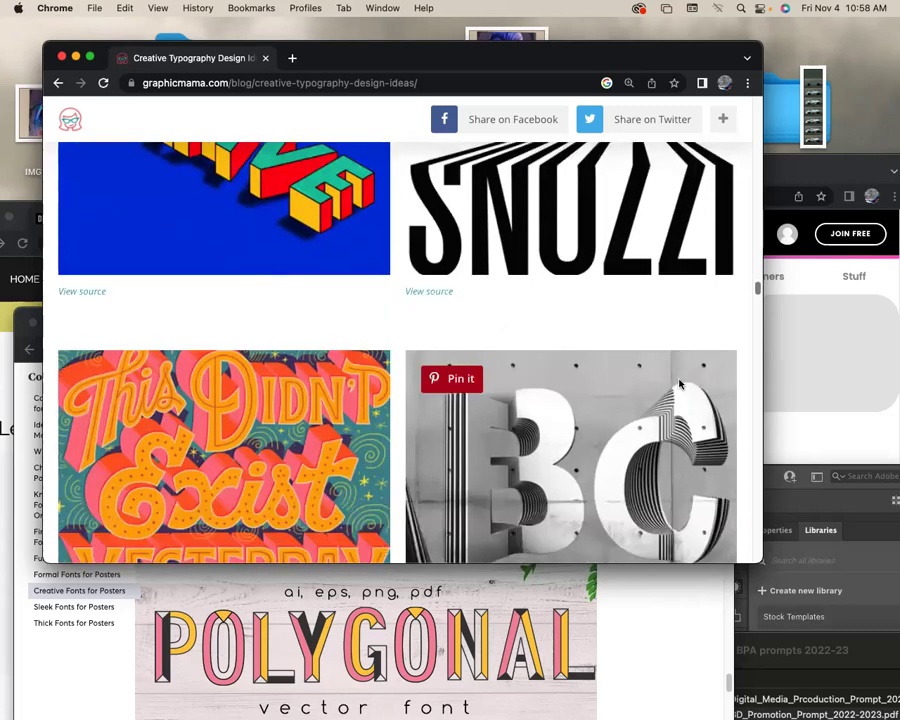
{"action": "scroll", "coordinate": [679, 384], "scroll_direction": "down", "scroll_amount": 2}
{"action": "scroll", "coordinate": [679, 384], "scroll_direction": "down", "scroll_amount": 2}
{"action": "scroll", "coordinate": [679, 384], "scroll_direction": "down", "scroll_amount": 2}
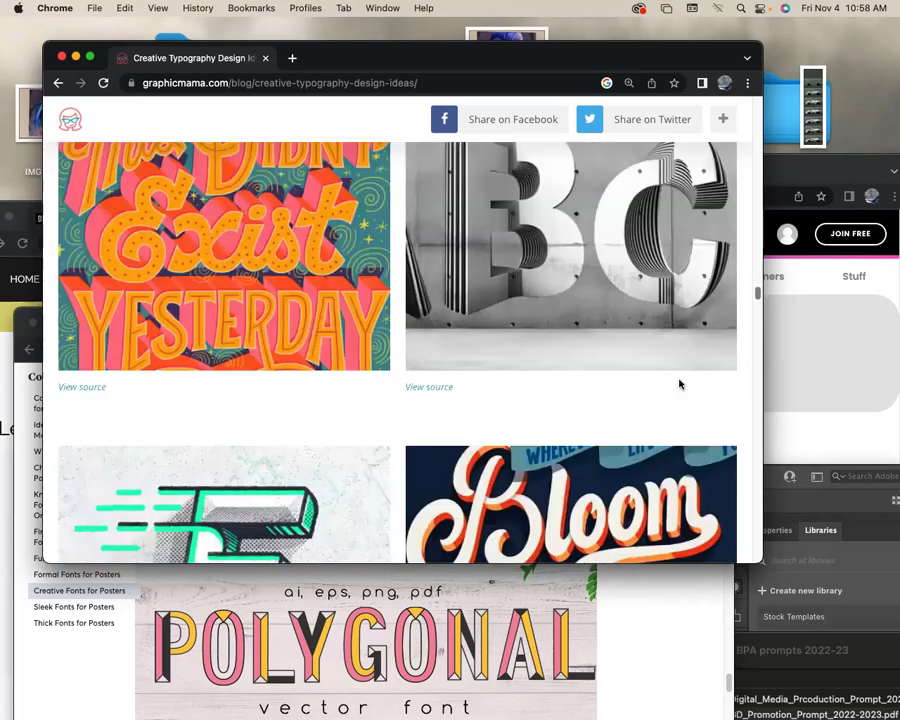
{"action": "scroll", "coordinate": [679, 385], "scroll_direction": "up", "scroll_amount": 3}
{"action": "scroll", "coordinate": [680, 386], "scroll_direction": "down", "scroll_amount": 2}
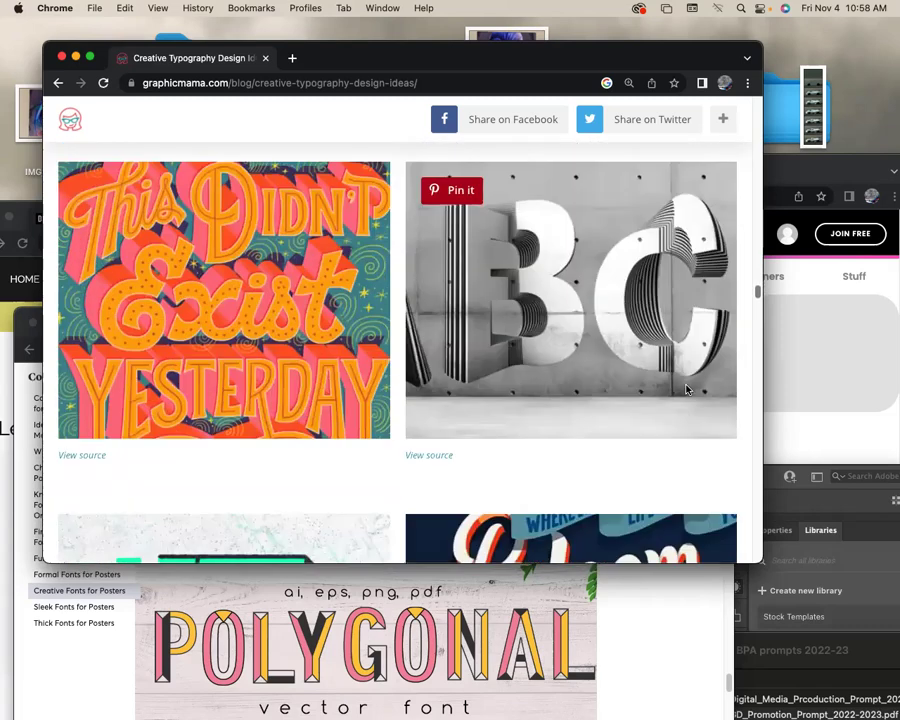
{"action": "scroll", "coordinate": [688, 391], "scroll_direction": "down", "scroll_amount": 1}
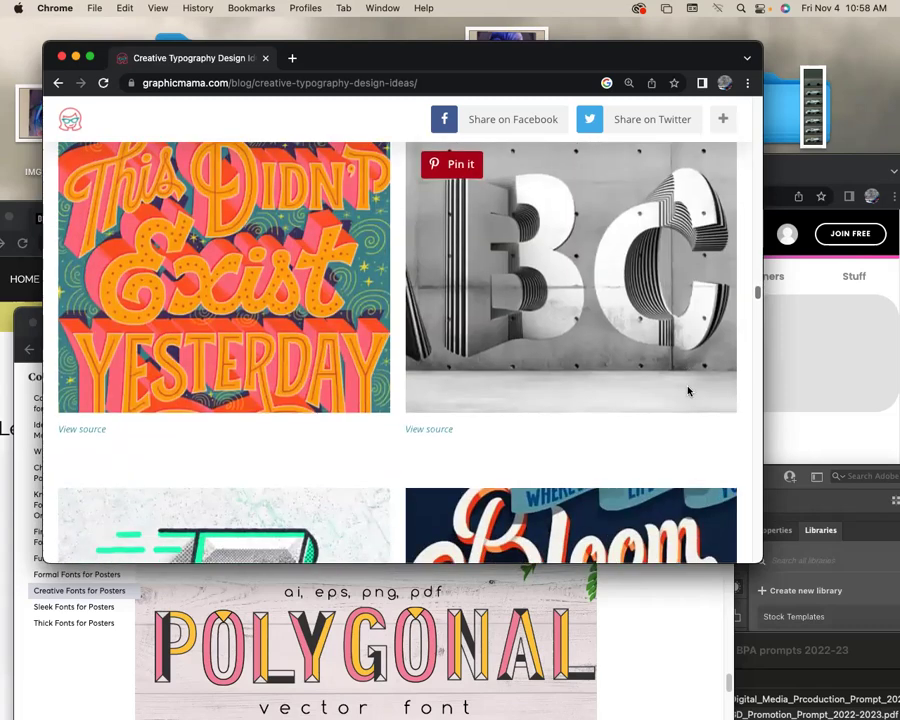
{"action": "scroll", "coordinate": [688, 391], "scroll_direction": "down", "scroll_amount": 4}
{"action": "scroll", "coordinate": [688, 391], "scroll_direction": "down", "scroll_amount": 3}
{"action": "scroll", "coordinate": [688, 391], "scroll_direction": "down", "scroll_amount": 1}
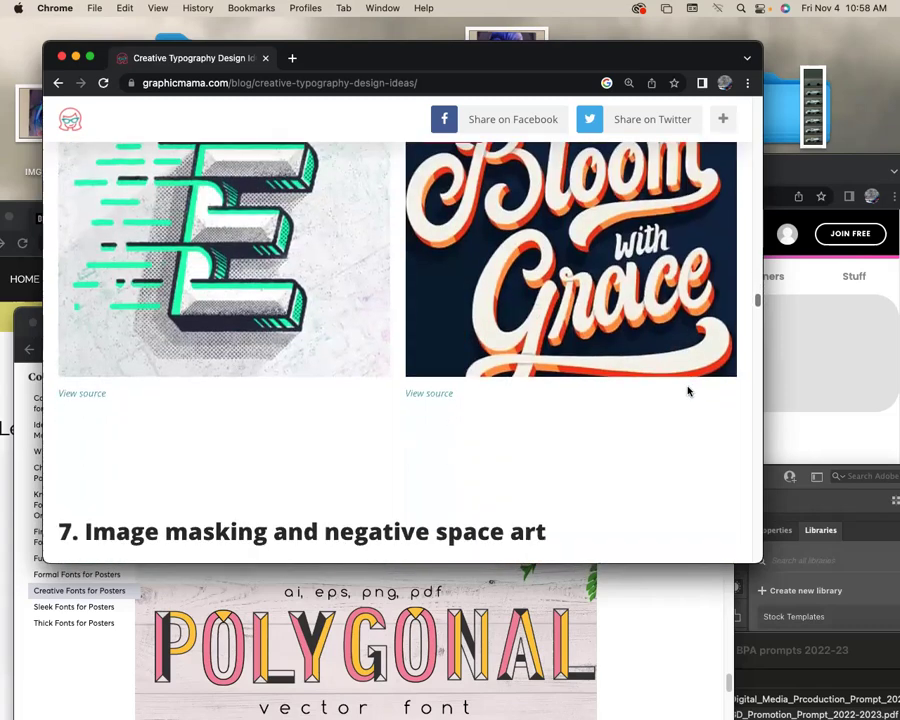
- Scroll the graphicmama article past FUTURO, A and SCIENCE to the FOREVER & EVER row
{"action": "scroll", "coordinate": [688, 391], "scroll_direction": "down", "scroll_amount": 2}
{"action": "scroll", "coordinate": [688, 391], "scroll_direction": "down", "scroll_amount": 3}
{"action": "scroll", "coordinate": [687, 387], "scroll_direction": "down", "scroll_amount": 3}
{"action": "scroll", "coordinate": [688, 387], "scroll_direction": "down", "scroll_amount": 3}
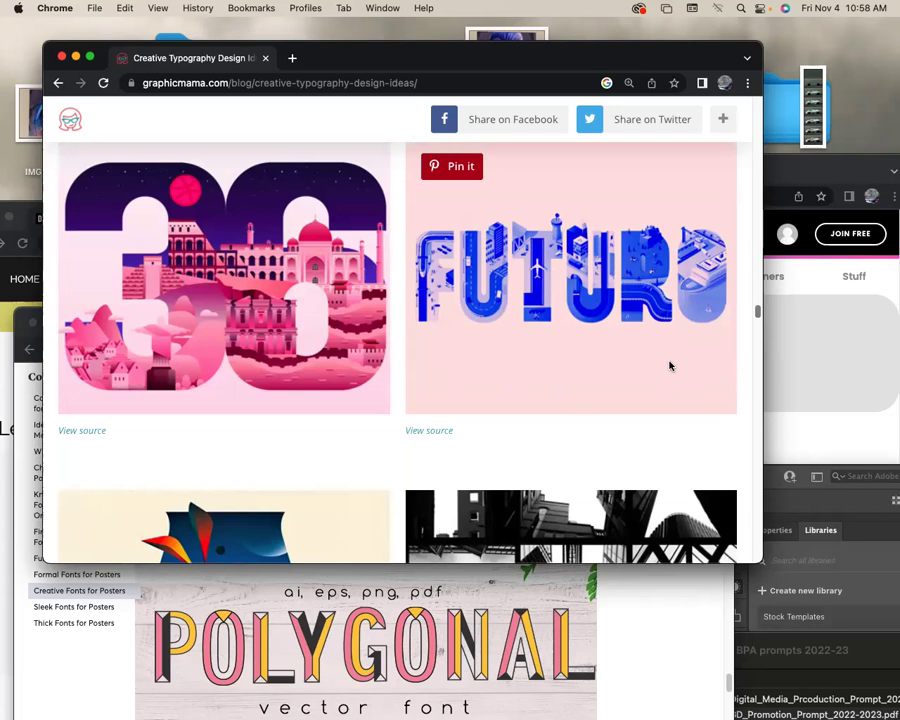
{"action": "scroll", "coordinate": [657, 367], "scroll_direction": "down", "scroll_amount": 2}
{"action": "scroll", "coordinate": [658, 368], "scroll_direction": "down", "scroll_amount": 2}
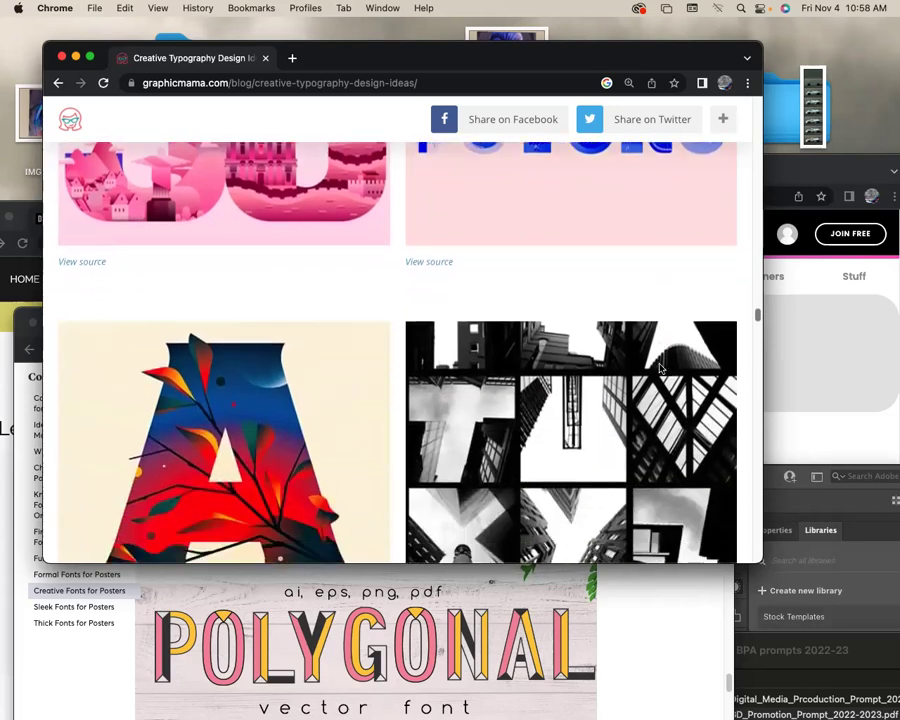
{"action": "scroll", "coordinate": [660, 370], "scroll_direction": "down", "scroll_amount": 2}
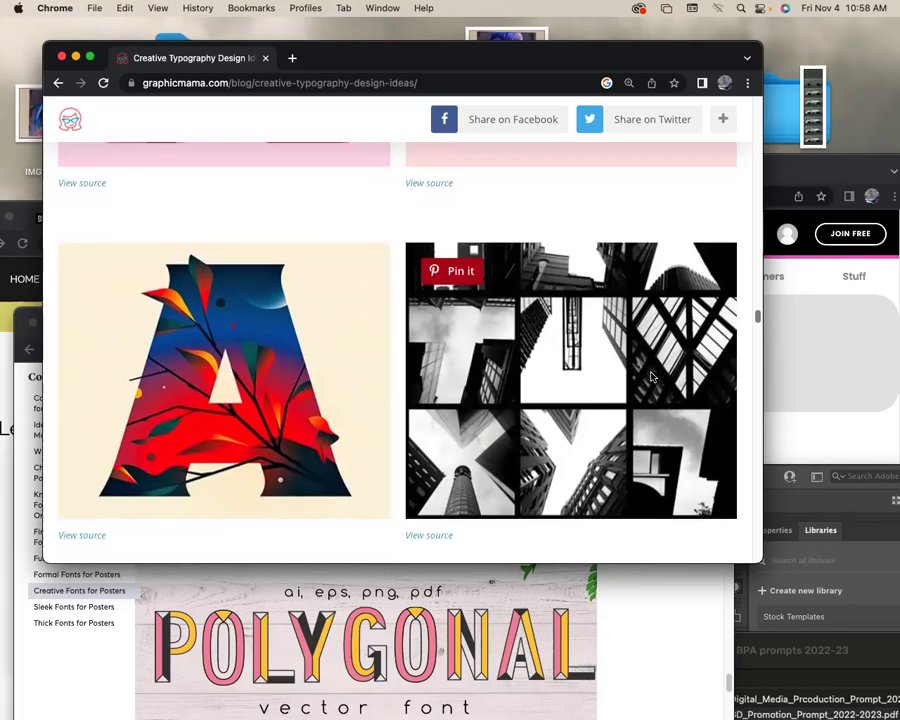
{"action": "scroll", "coordinate": [650, 377], "scroll_direction": "down", "scroll_amount": 2}
{"action": "scroll", "coordinate": [366, 396], "scroll_direction": "down", "scroll_amount": 2}
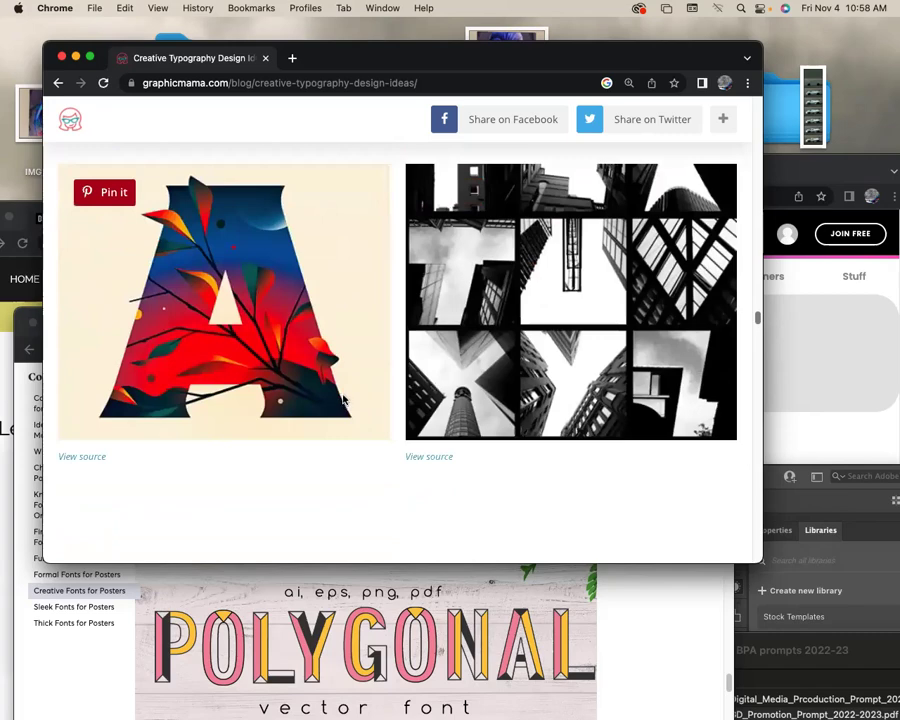
{"action": "scroll", "coordinate": [348, 394], "scroll_direction": "down", "scroll_amount": 5}
{"action": "scroll", "coordinate": [348, 394], "scroll_direction": "down", "scroll_amount": 3}
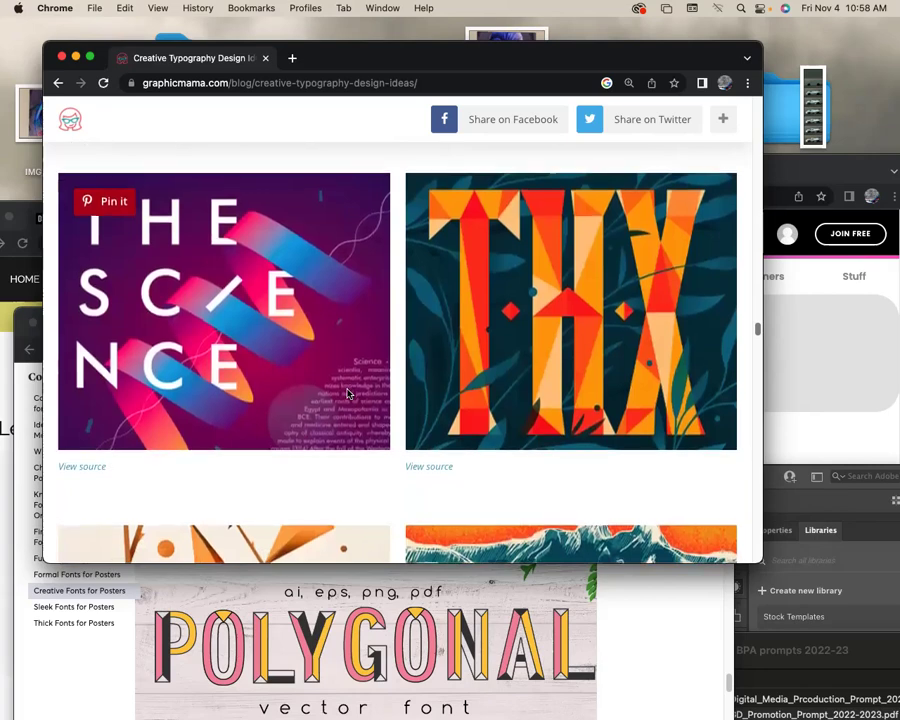
{"action": "scroll", "coordinate": [348, 394], "scroll_direction": "down", "scroll_amount": 2}
{"action": "scroll", "coordinate": [348, 394], "scroll_direction": "down", "scroll_amount": 4}
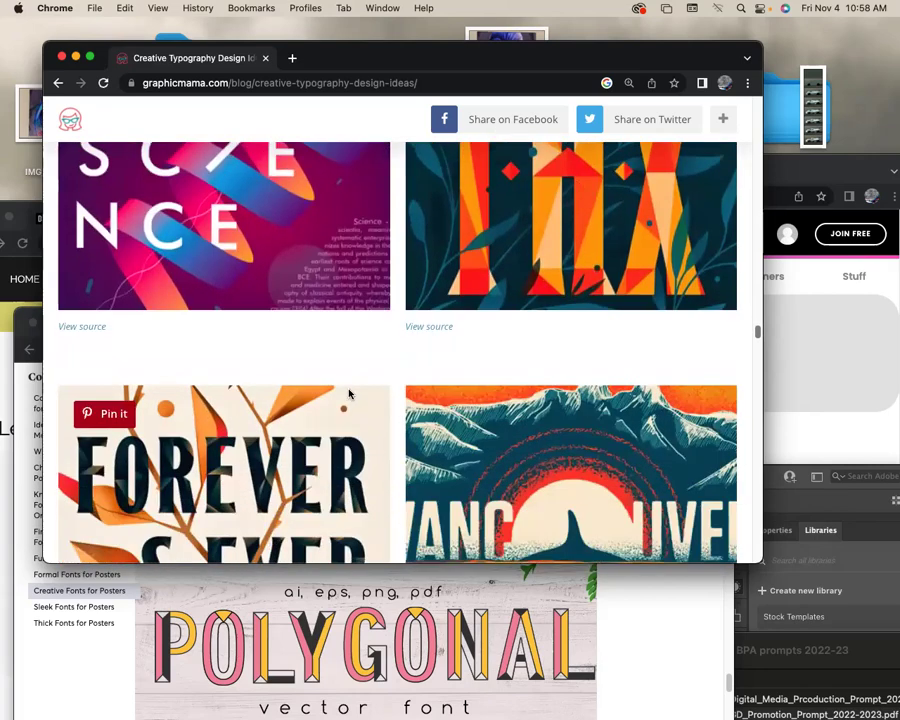
{"action": "scroll", "coordinate": [350, 393], "scroll_direction": "down", "scroll_amount": 3}
{"action": "scroll", "coordinate": [352, 392], "scroll_direction": "down", "scroll_amount": 2}
{"action": "scroll", "coordinate": [352, 392], "scroll_direction": "down", "scroll_amount": 2}
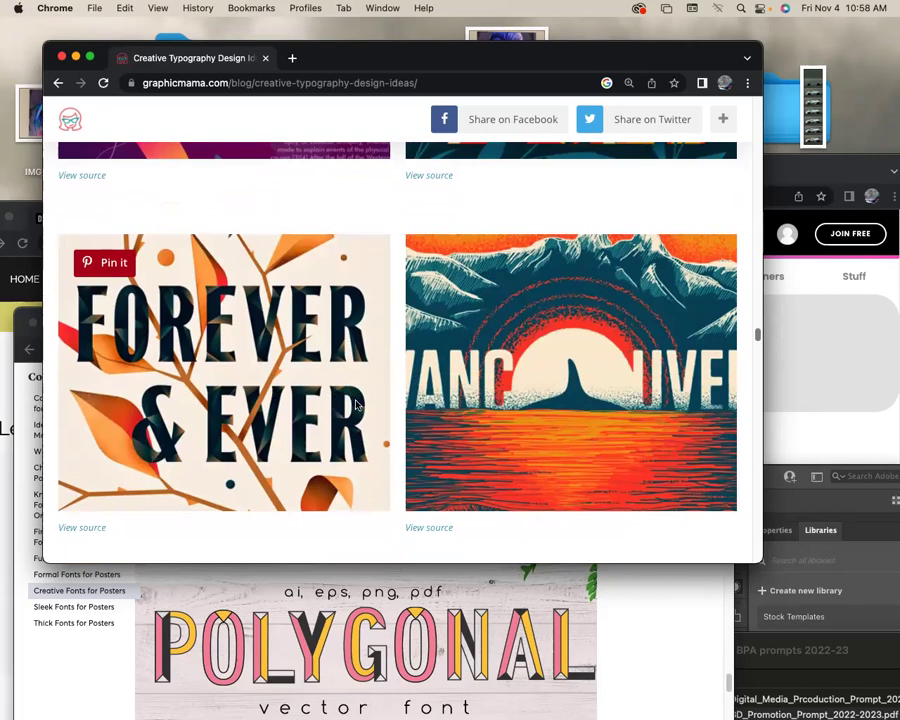
{"action": "scroll", "coordinate": [355, 405], "scroll_direction": "down", "scroll_amount": 3}
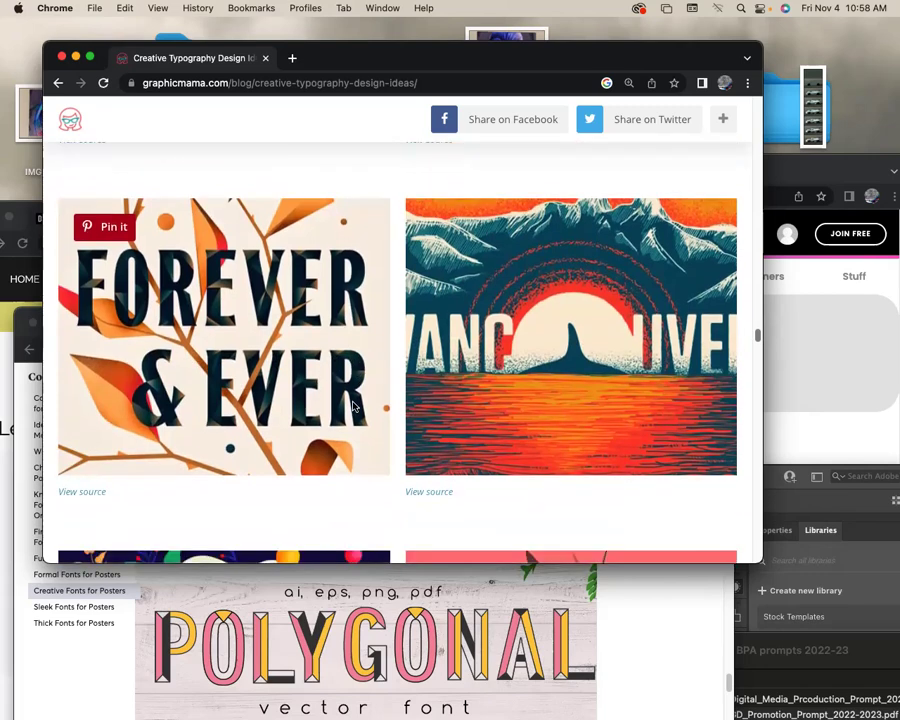
- Scroll one row down to the Strength in Letters poster and leafy pink letter A
{"action": "scroll", "coordinate": [353, 406], "scroll_direction": "down", "scroll_amount": 3}
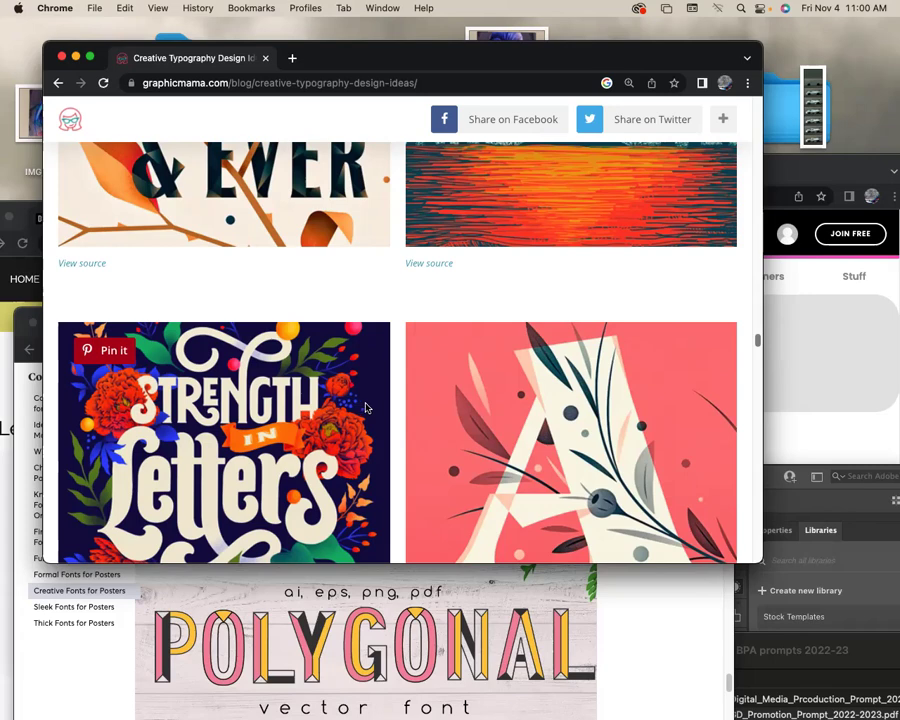
- Scroll through sections 9 and 10 to the 'Try to Stay Focused' and 'My Favorite Design Books' pieces
{"action": "scroll", "coordinate": [366, 405], "scroll_direction": "down", "scroll_amount": 1}
{"action": "scroll", "coordinate": [385, 405], "scroll_direction": "down", "scroll_amount": 2}
{"action": "scroll", "coordinate": [406, 405], "scroll_direction": "down", "scroll_amount": 3}
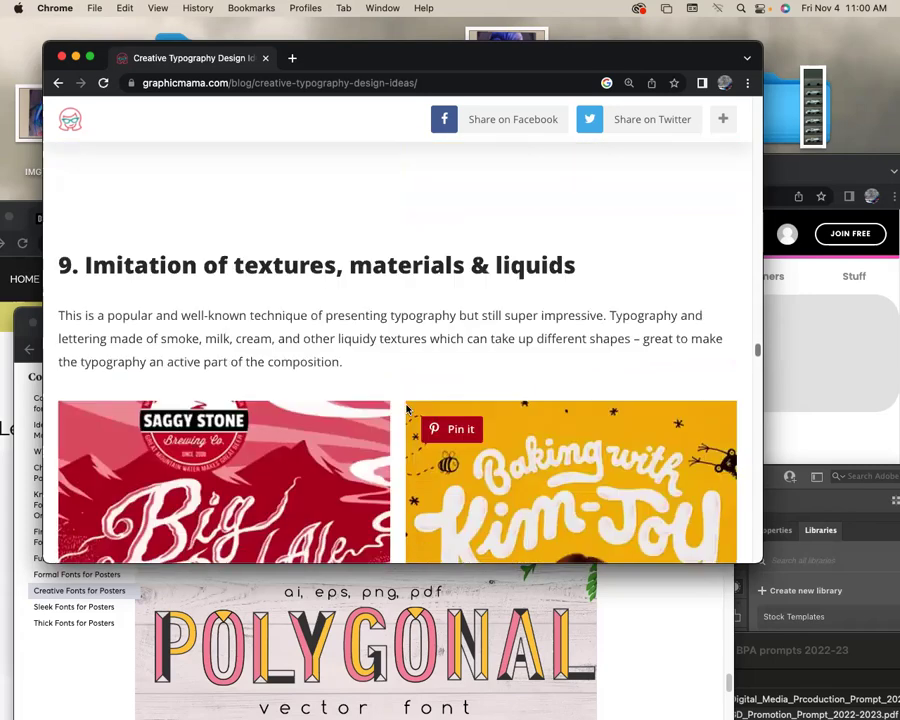
{"action": "scroll", "coordinate": [406, 409], "scroll_direction": "down", "scroll_amount": 5}
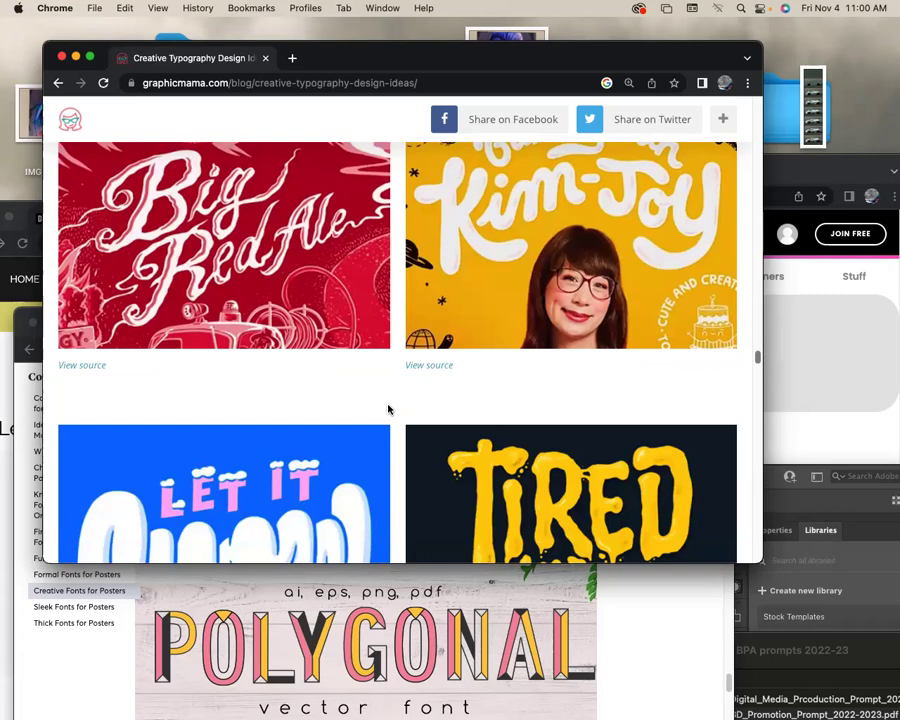
{"action": "scroll", "coordinate": [388, 409], "scroll_direction": "down", "scroll_amount": 1}
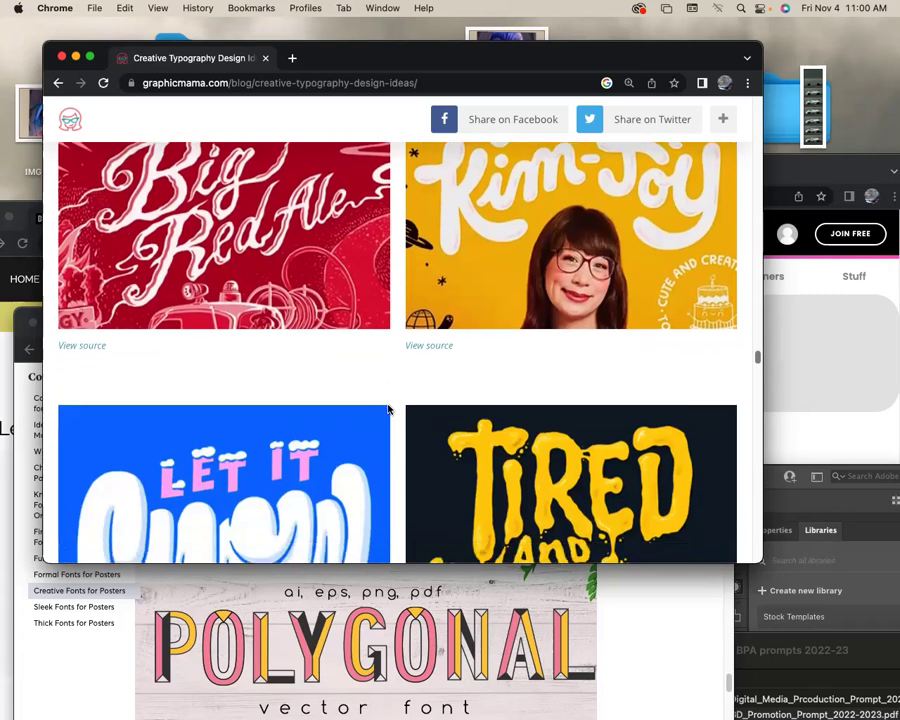
{"action": "scroll", "coordinate": [388, 409], "scroll_direction": "down", "scroll_amount": 2}
{"action": "scroll", "coordinate": [388, 409], "scroll_direction": "down", "scroll_amount": 2}
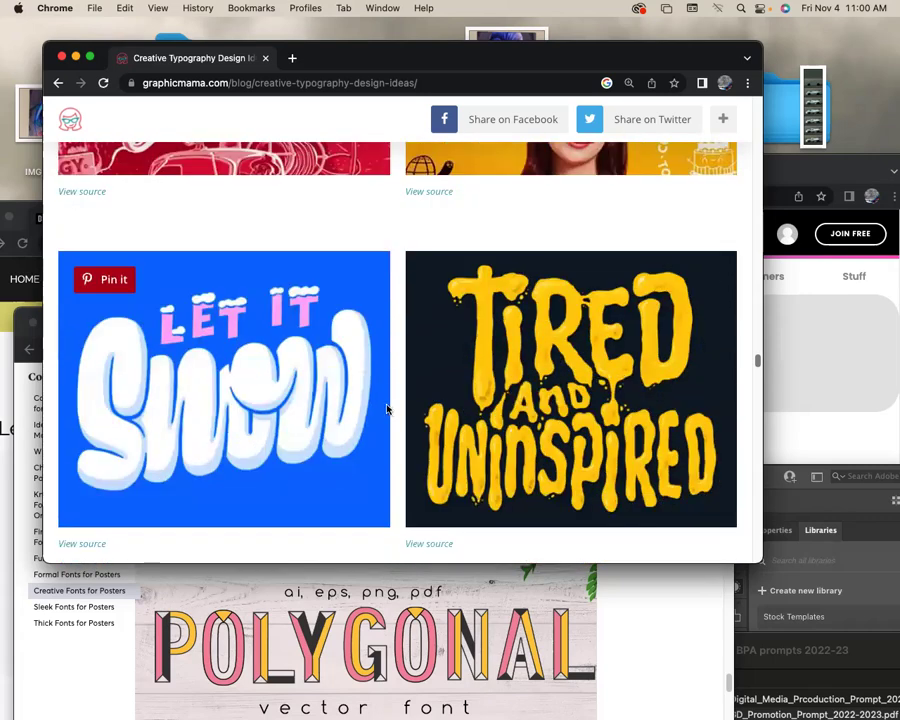
{"action": "scroll", "coordinate": [388, 409], "scroll_direction": "down", "scroll_amount": 2}
{"action": "scroll", "coordinate": [388, 409], "scroll_direction": "down", "scroll_amount": 5}
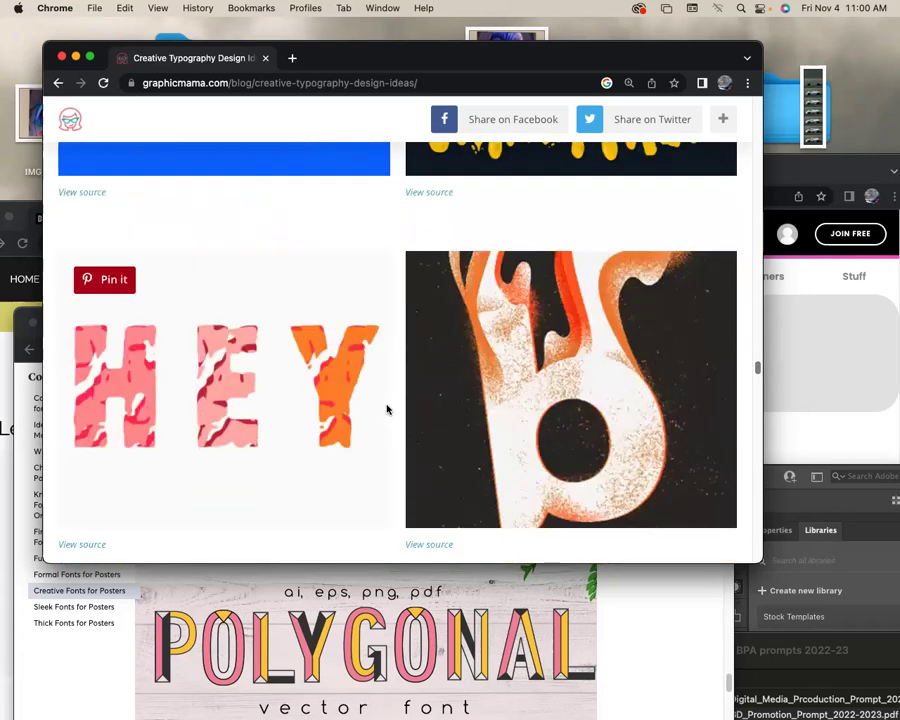
{"action": "scroll", "coordinate": [388, 409], "scroll_direction": "down", "scroll_amount": 3}
{"action": "scroll", "coordinate": [388, 409], "scroll_direction": "down", "scroll_amount": 2}
{"action": "scroll", "coordinate": [388, 409], "scroll_direction": "down", "scroll_amount": 1}
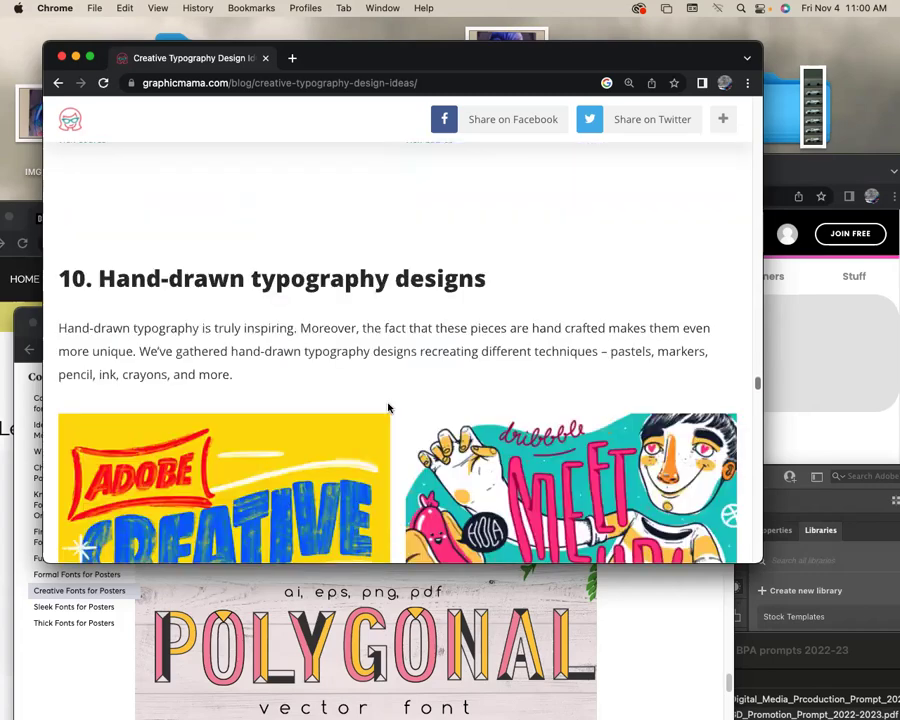
{"action": "scroll", "coordinate": [388, 408], "scroll_direction": "down", "scroll_amount": 2}
{"action": "scroll", "coordinate": [388, 408], "scroll_direction": "down", "scroll_amount": 2}
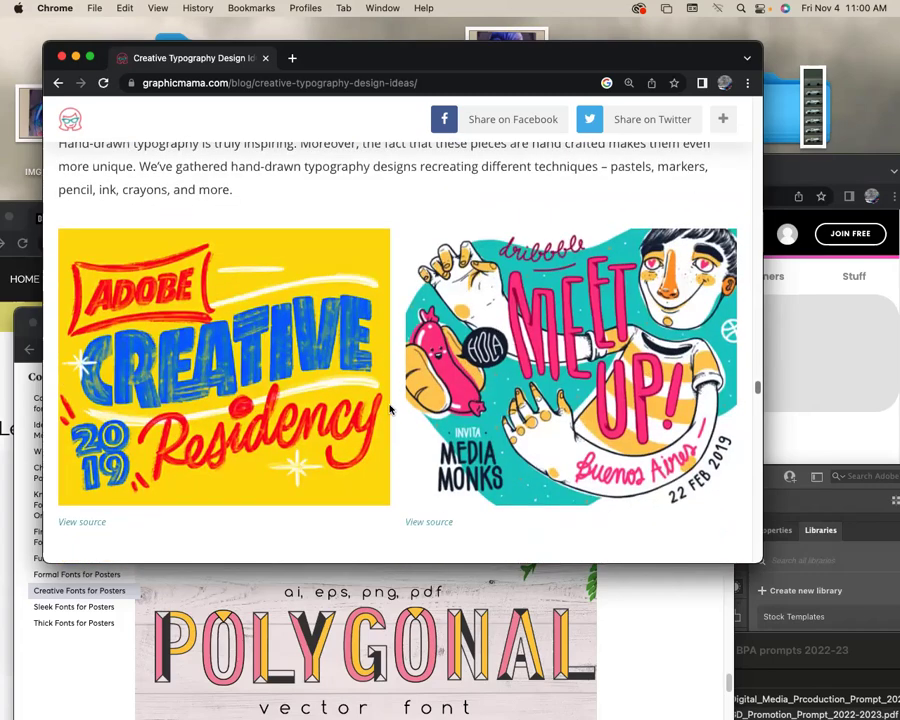
{"action": "scroll", "coordinate": [389, 408], "scroll_direction": "down", "scroll_amount": 5}
{"action": "scroll", "coordinate": [389, 408], "scroll_direction": "down", "scroll_amount": 2}
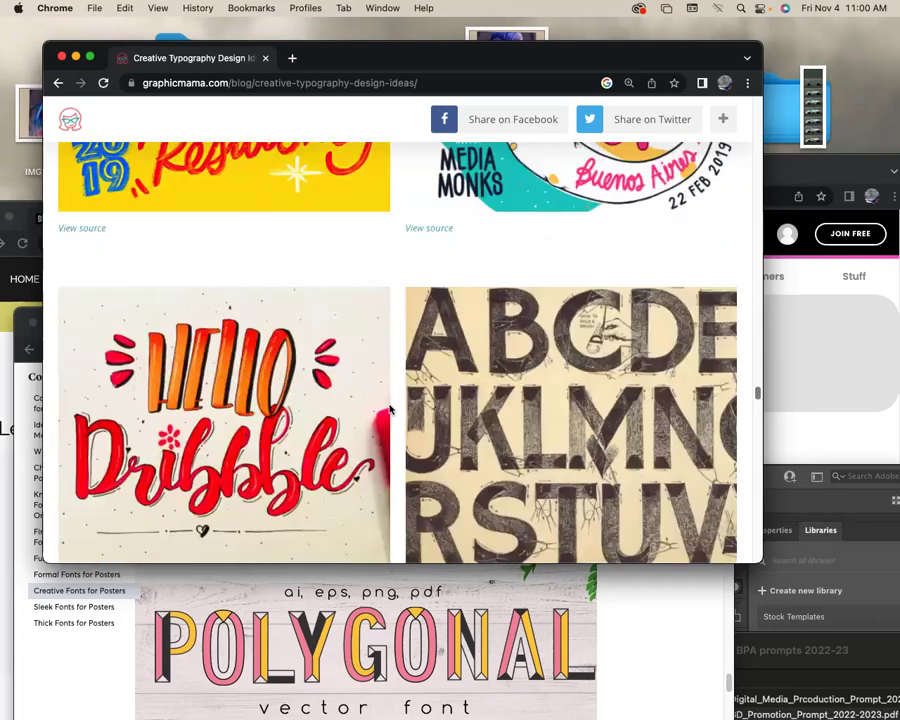
{"action": "scroll", "coordinate": [389, 408], "scroll_direction": "down", "scroll_amount": 4}
{"action": "scroll", "coordinate": [390, 408], "scroll_direction": "up", "scroll_amount": 1}
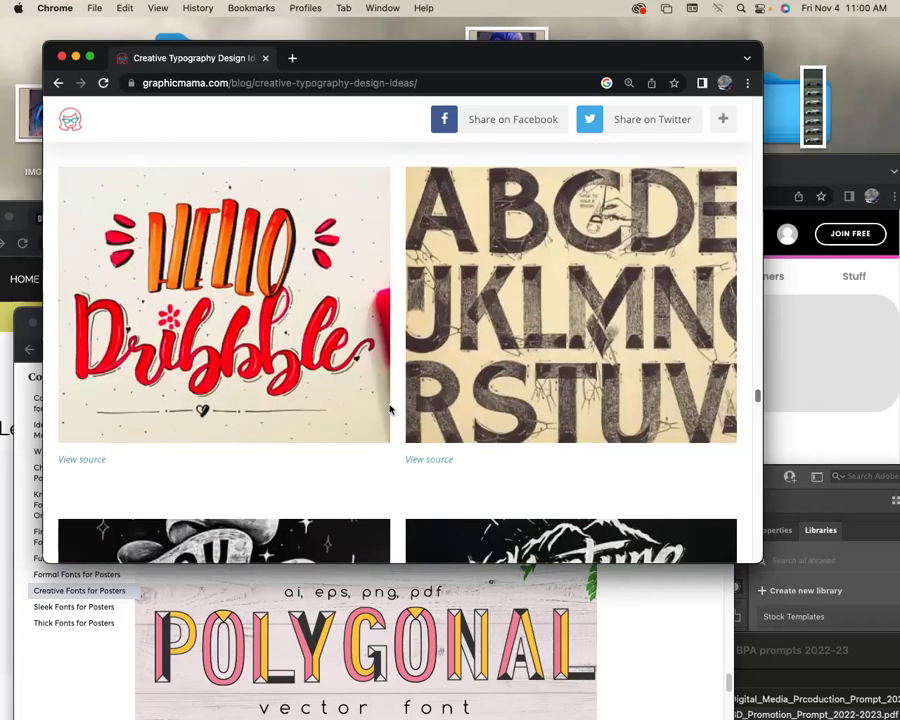
{"action": "mouse_move", "coordinate": [300, 420]}
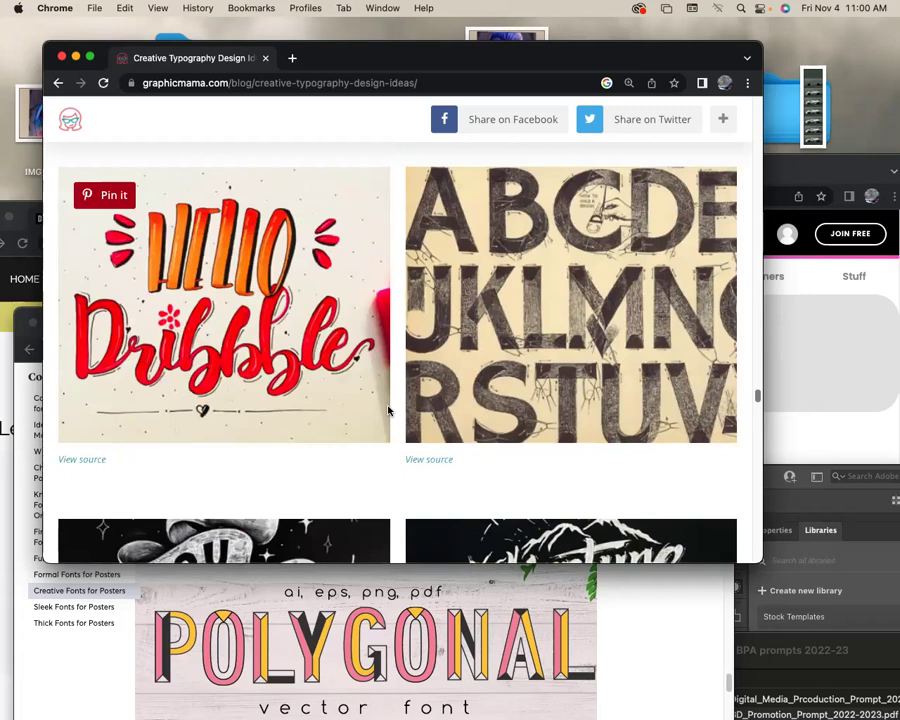
{"action": "scroll", "coordinate": [389, 410], "scroll_direction": "down", "scroll_amount": 2}
{"action": "scroll", "coordinate": [389, 410], "scroll_direction": "down", "scroll_amount": 2}
{"action": "scroll", "coordinate": [389, 410], "scroll_direction": "down", "scroll_amount": 2}
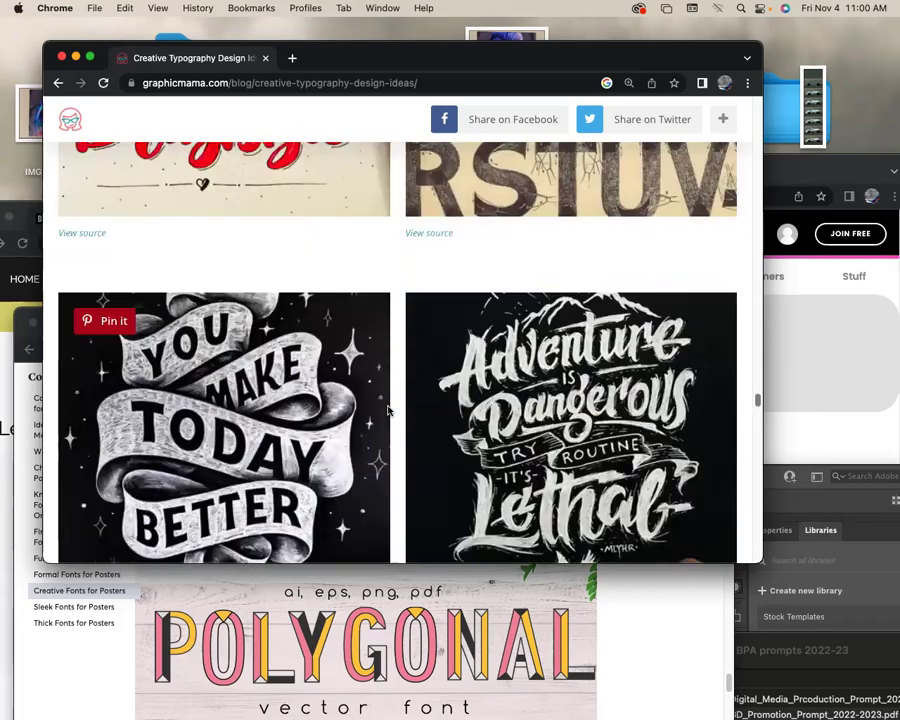
{"action": "scroll", "coordinate": [389, 410], "scroll_direction": "down", "scroll_amount": 1}
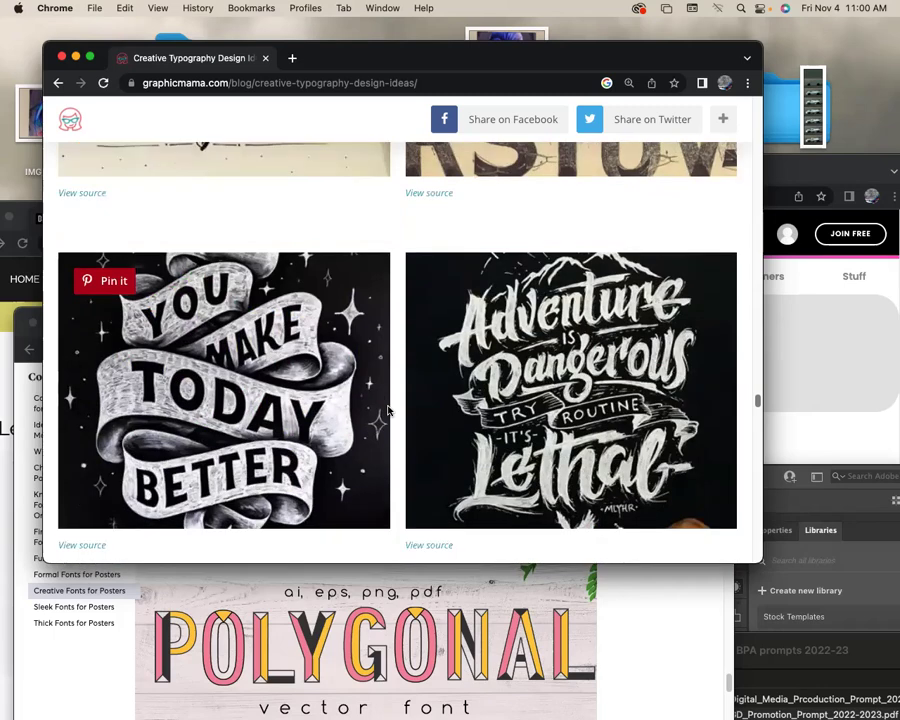
{"action": "scroll", "coordinate": [389, 410], "scroll_direction": "down", "scroll_amount": 2}
{"action": "scroll", "coordinate": [392, 411], "scroll_direction": "down", "scroll_amount": 2}
{"action": "scroll", "coordinate": [395, 412], "scroll_direction": "down", "scroll_amount": 2}
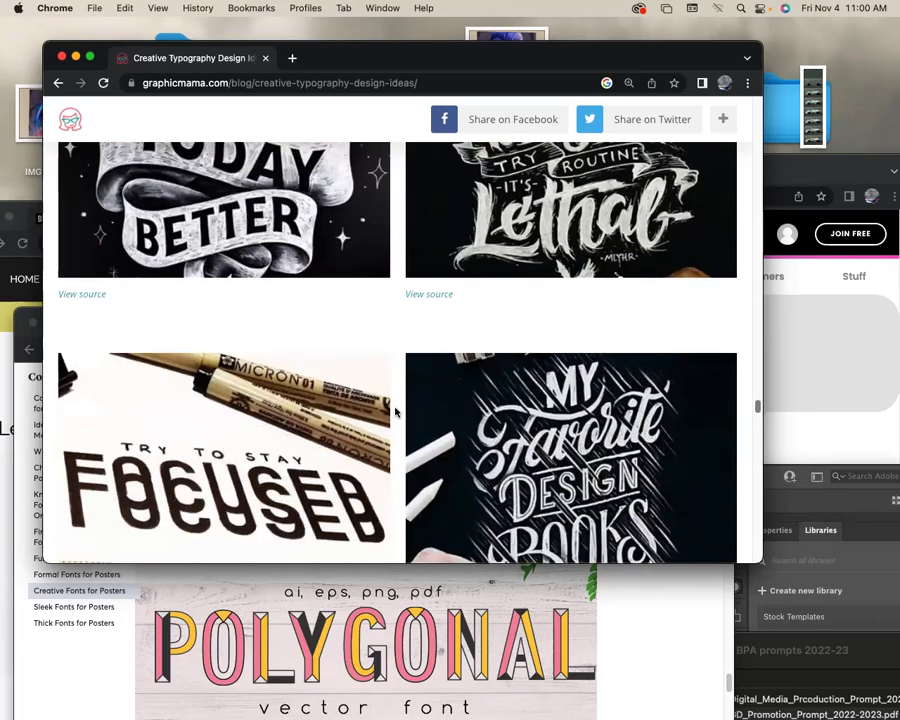
{"action": "scroll", "coordinate": [395, 412], "scroll_direction": "down", "scroll_amount": 2}
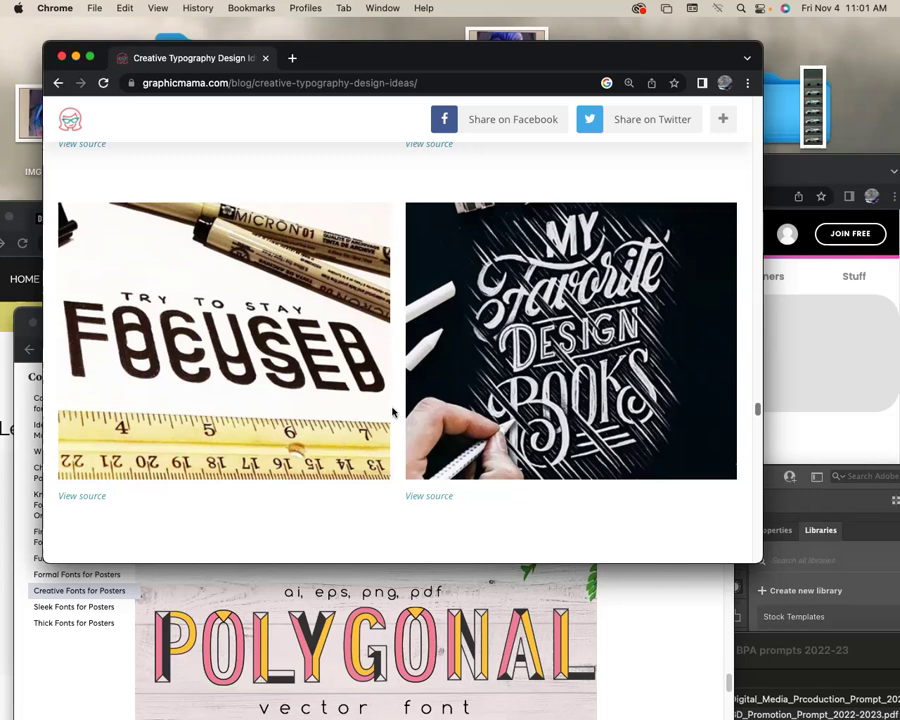
- Scroll past the distorted, geometric-shape and shape-fitted sections to the cartoon-character lettering examples
{"action": "scroll", "coordinate": [391, 410], "scroll_direction": "down", "scroll_amount": 2}
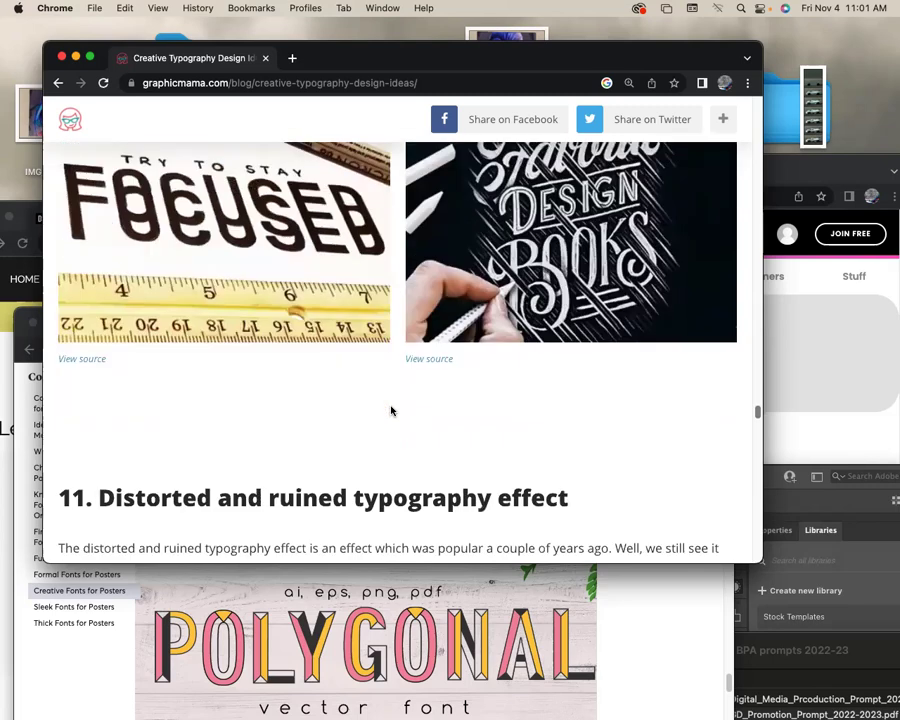
{"action": "scroll", "coordinate": [391, 410], "scroll_direction": "down", "scroll_amount": 1}
{"action": "scroll", "coordinate": [391, 410], "scroll_direction": "down", "scroll_amount": 1}
{"action": "scroll", "coordinate": [391, 408], "scroll_direction": "down", "scroll_amount": 1}
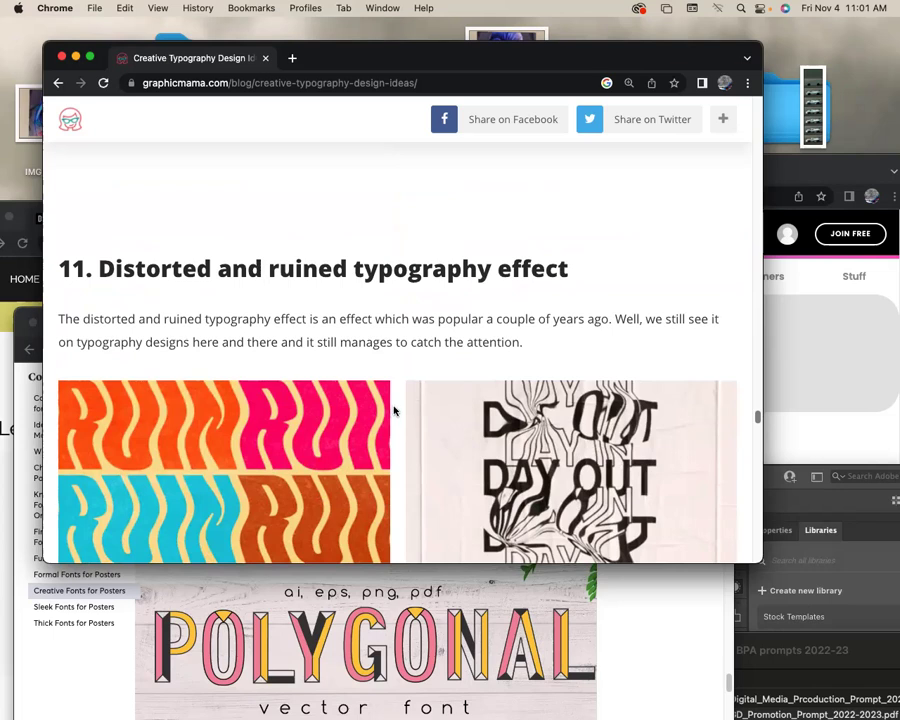
{"action": "scroll", "coordinate": [394, 410], "scroll_direction": "down", "scroll_amount": 3}
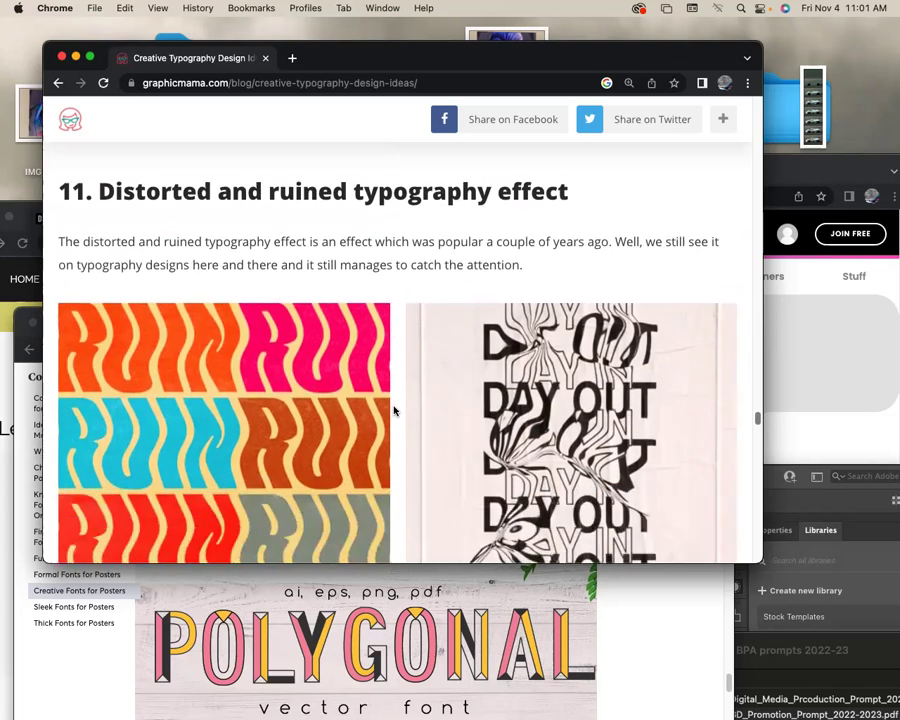
{"action": "scroll", "coordinate": [394, 410], "scroll_direction": "down", "scroll_amount": 5}
{"action": "scroll", "coordinate": [394, 410], "scroll_direction": "down", "scroll_amount": 3}
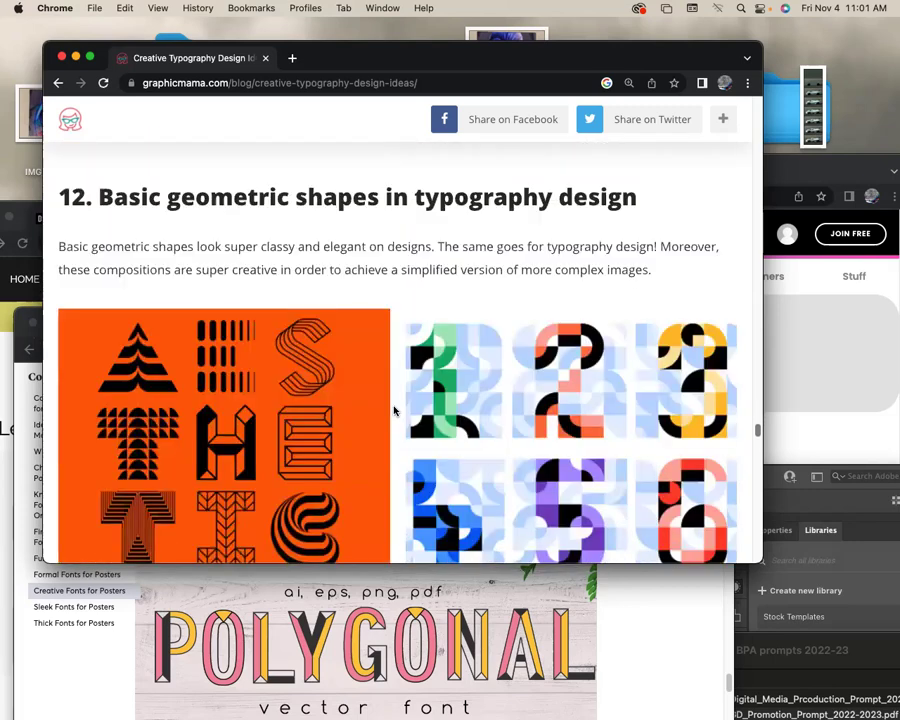
{"action": "scroll", "coordinate": [394, 410], "scroll_direction": "down", "scroll_amount": 5}
{"action": "scroll", "coordinate": [394, 410], "scroll_direction": "down", "scroll_amount": 1}
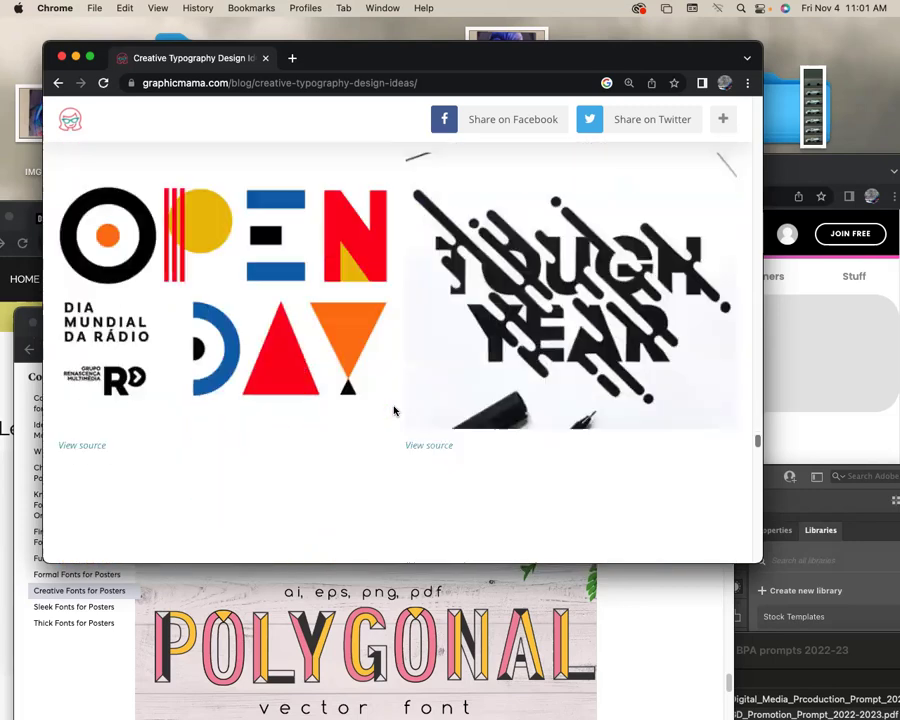
{"action": "scroll", "coordinate": [394, 410], "scroll_direction": "down", "scroll_amount": 3}
{"action": "scroll", "coordinate": [394, 410], "scroll_direction": "down", "scroll_amount": 3}
{"action": "scroll", "coordinate": [394, 410], "scroll_direction": "down", "scroll_amount": 2}
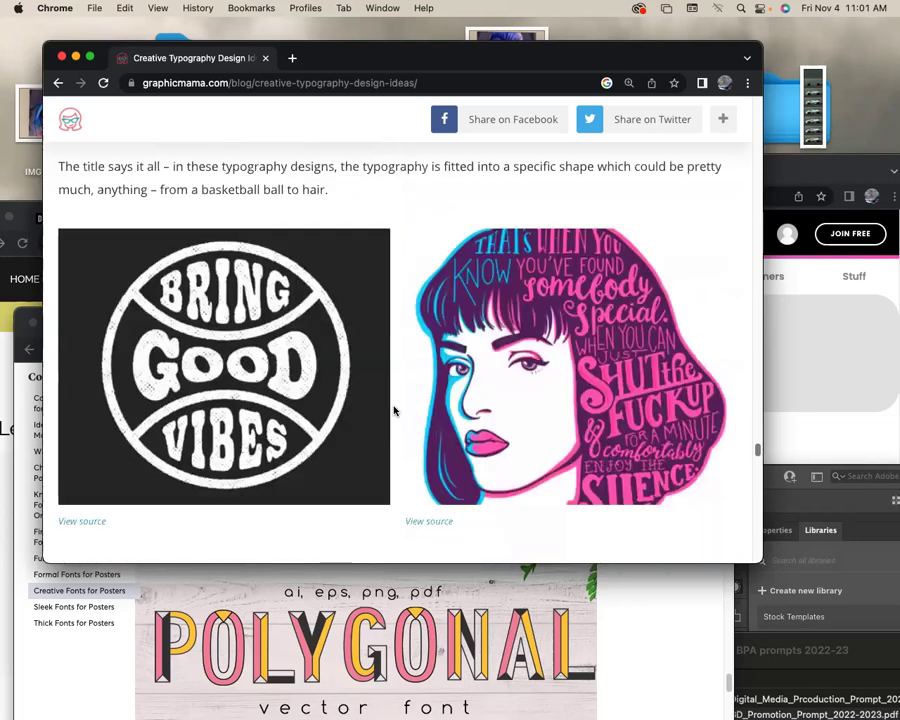
{"action": "mouse_move", "coordinate": [547, 360]}
{"action": "scroll", "coordinate": [534, 412], "scroll_direction": "down", "scroll_amount": 3}
{"action": "scroll", "coordinate": [600, 430], "scroll_direction": "down", "scroll_amount": 7}
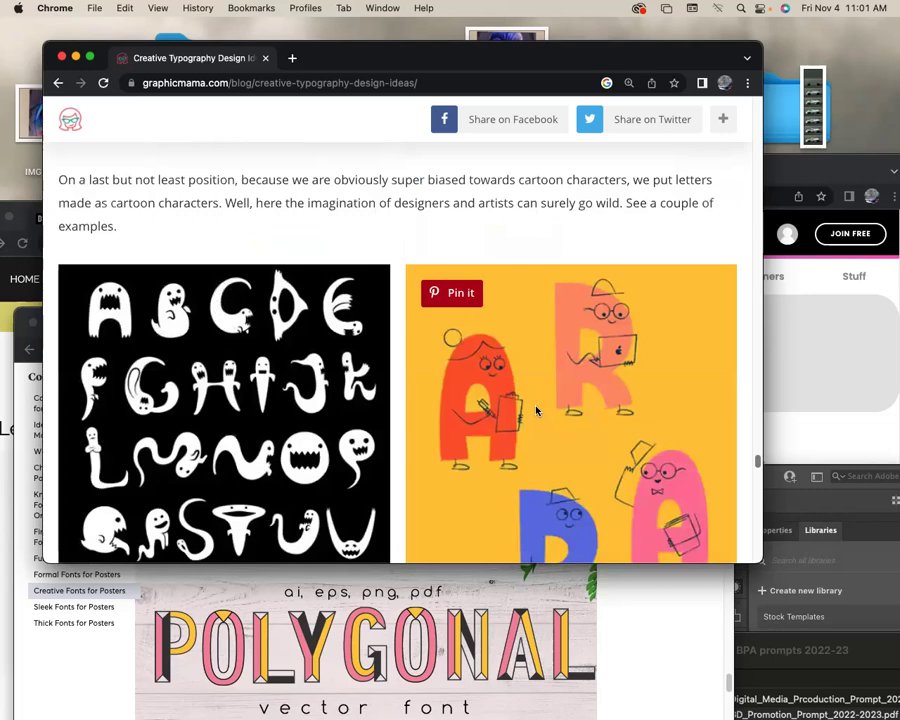
{"action": "scroll", "coordinate": [698, 455], "scroll_direction": "down", "scroll_amount": 2}
- Move the graphicmama window aside and bring the Creative Market '15 Best Fonts for Posters' page forward
{"action": "left_click_drag", "start_coordinate": [510, 62], "coordinate": [490, 567]}
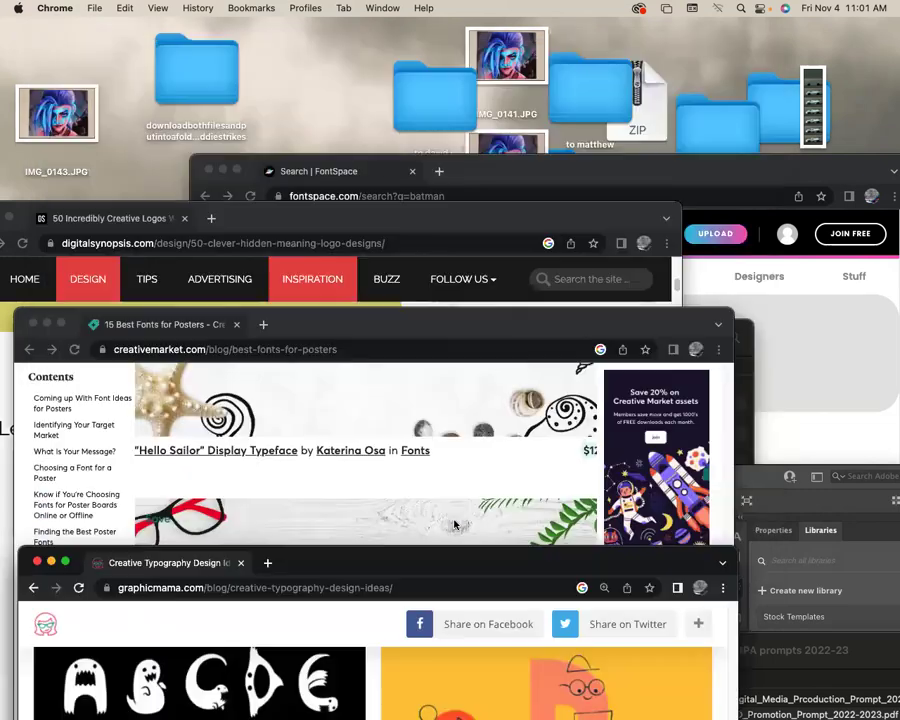
{"action": "left_click_drag", "start_coordinate": [352, 326], "coordinate": [436, 70]}
{"action": "scroll", "coordinate": [350, 186], "scroll_direction": "down", "scroll_amount": 3}
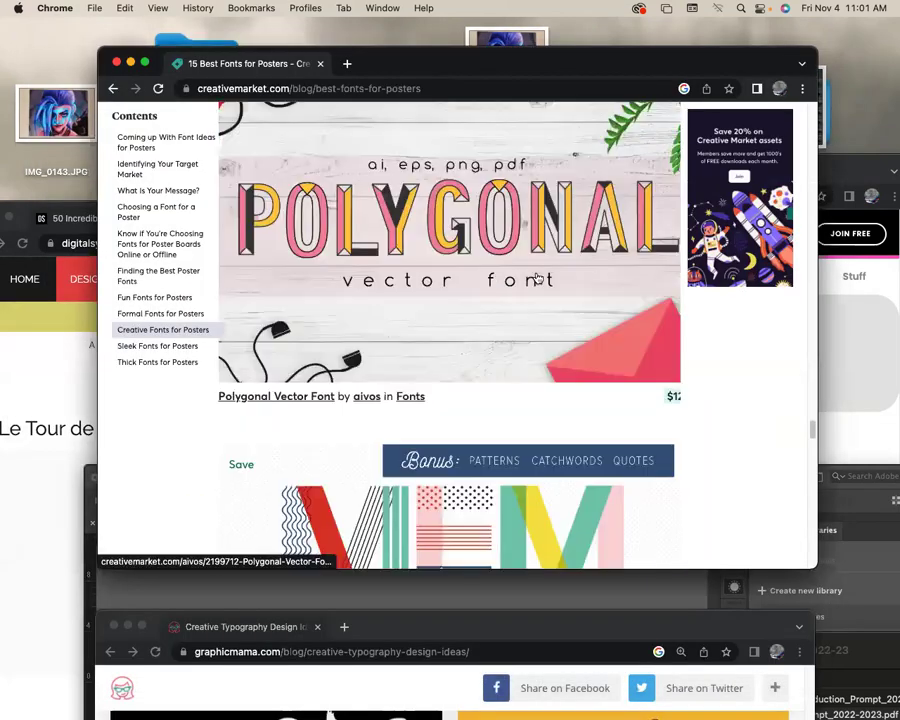
{"action": "scroll", "coordinate": [545, 285], "scroll_direction": "down", "scroll_amount": 3}
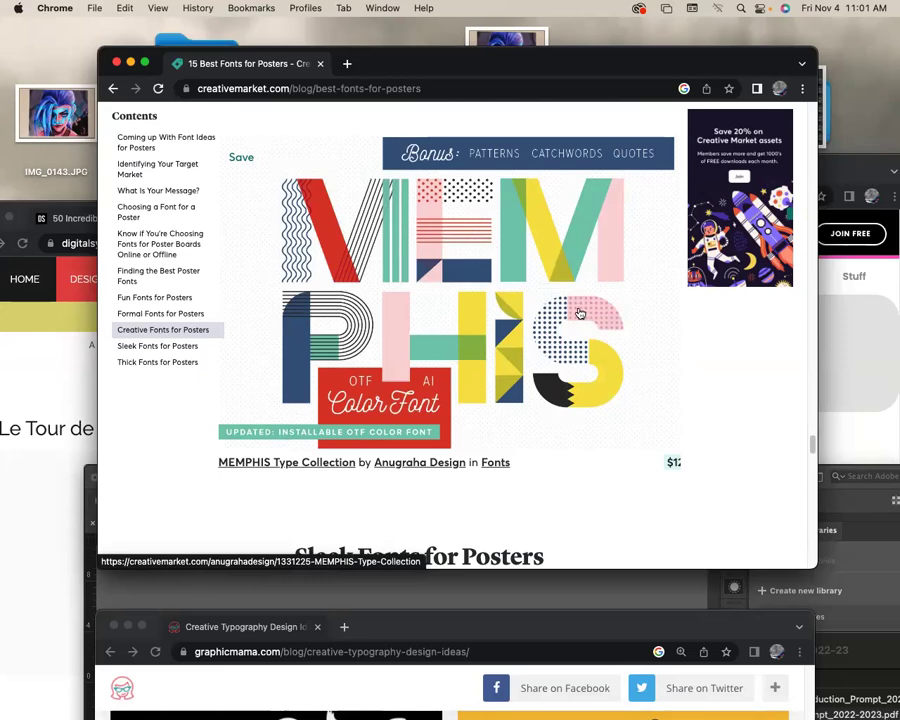
{"action": "scroll", "coordinate": [525, 288], "scroll_direction": "down", "scroll_amount": 3}
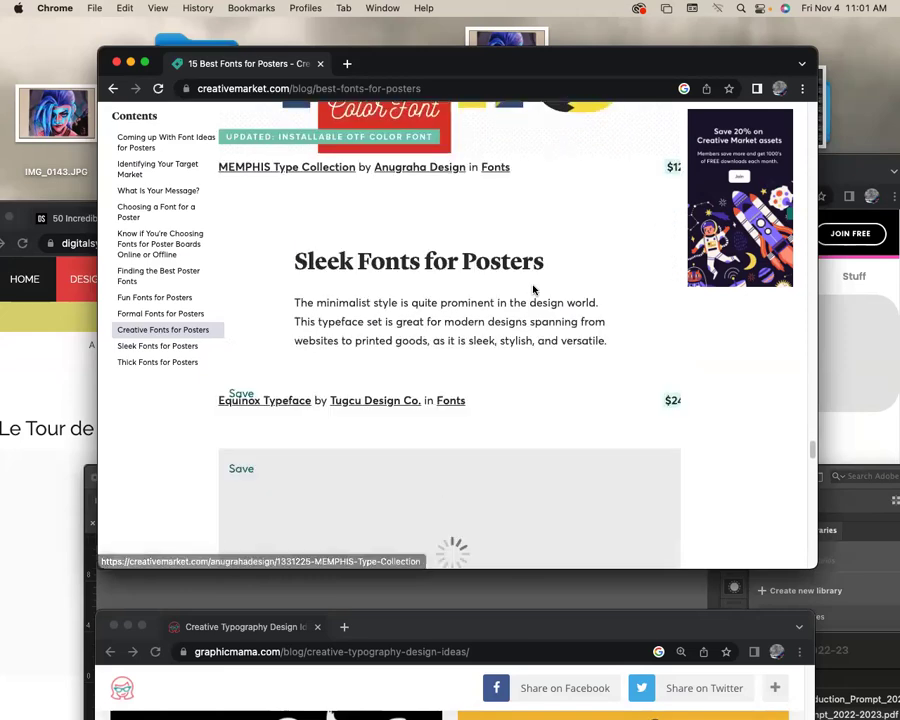
{"action": "scroll", "coordinate": [533, 289], "scroll_direction": "down", "scroll_amount": 2}
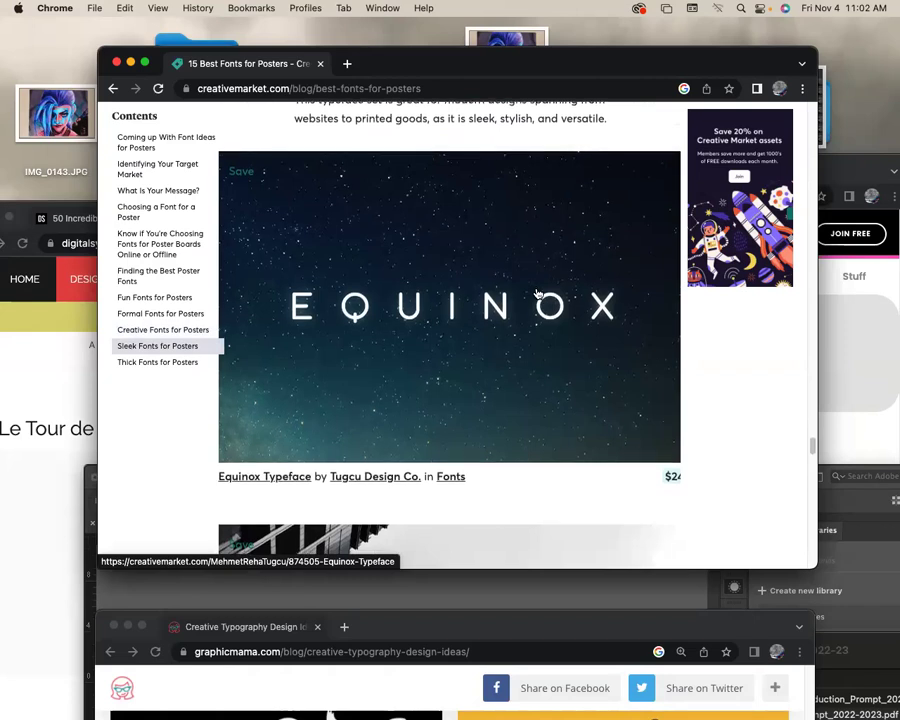
- Scroll past Sleek Fonts to the Thick Fonts section showing HAUS Sans Extra Bold and TOMMY
{"action": "scroll", "coordinate": [537, 293], "scroll_direction": "down", "scroll_amount": 1}
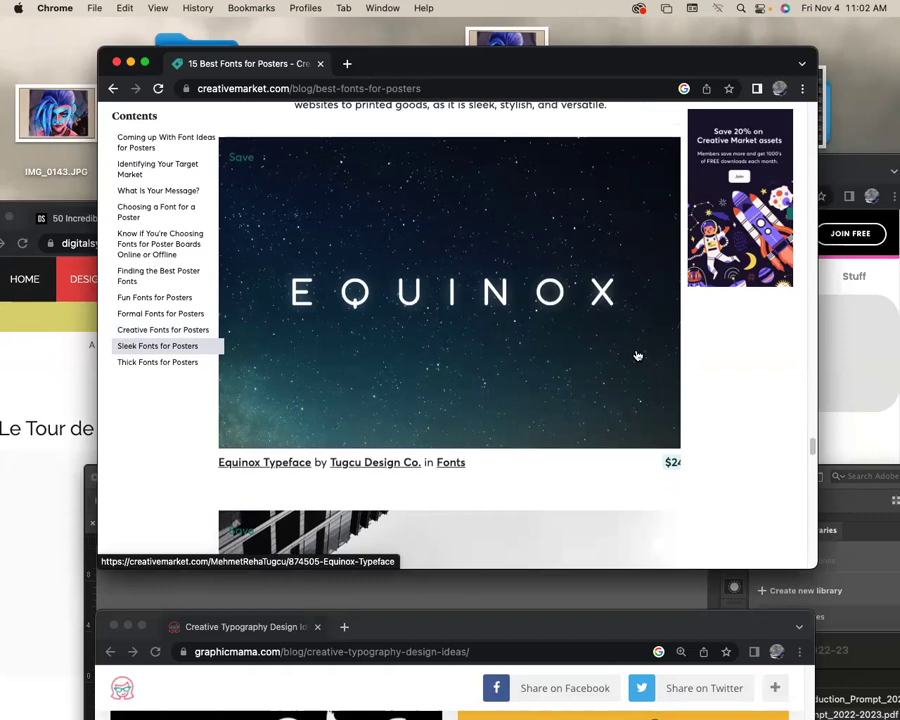
{"action": "scroll", "coordinate": [640, 341], "scroll_direction": "down", "scroll_amount": 2}
{"action": "scroll", "coordinate": [638, 350], "scroll_direction": "down", "scroll_amount": 3}
{"action": "scroll", "coordinate": [637, 358], "scroll_direction": "down", "scroll_amount": 1}
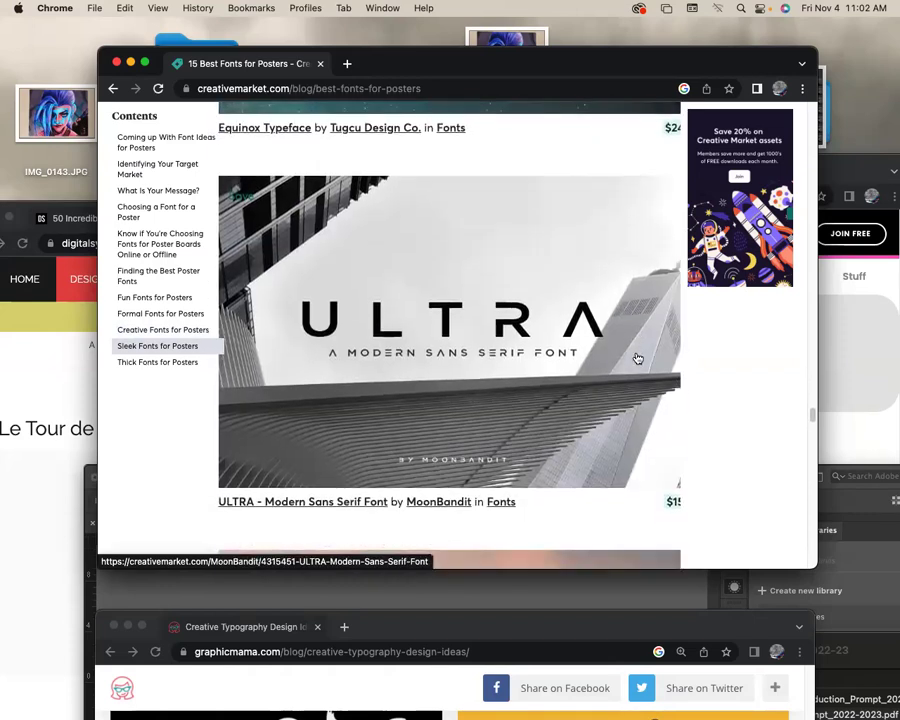
{"action": "scroll", "coordinate": [637, 358], "scroll_direction": "down", "scroll_amount": 1}
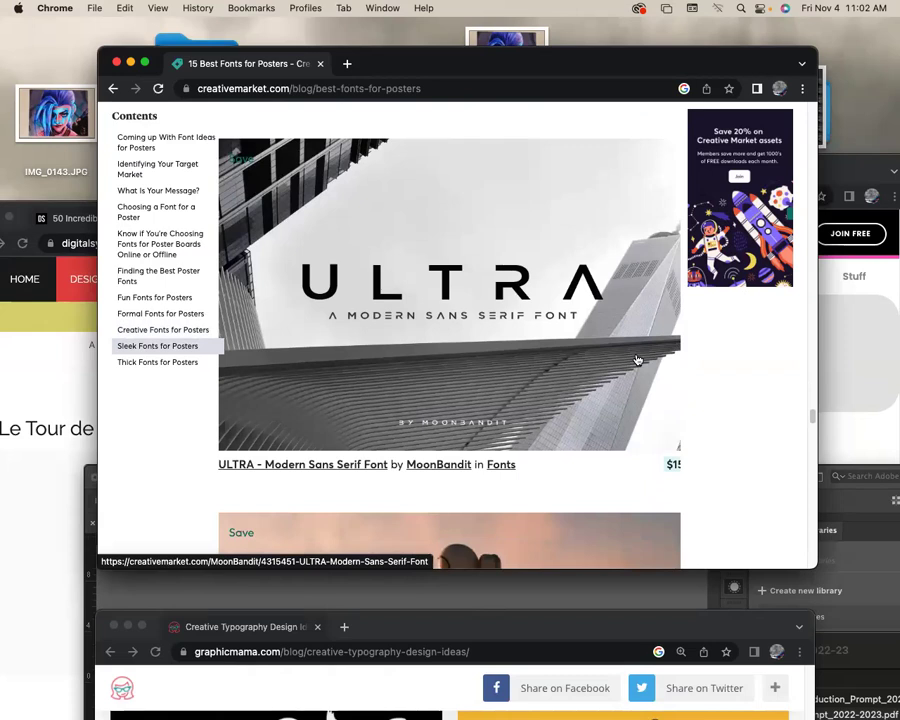
{"action": "scroll", "coordinate": [637, 359], "scroll_direction": "down", "scroll_amount": 1}
{"action": "scroll", "coordinate": [637, 359], "scroll_direction": "down", "scroll_amount": 2}
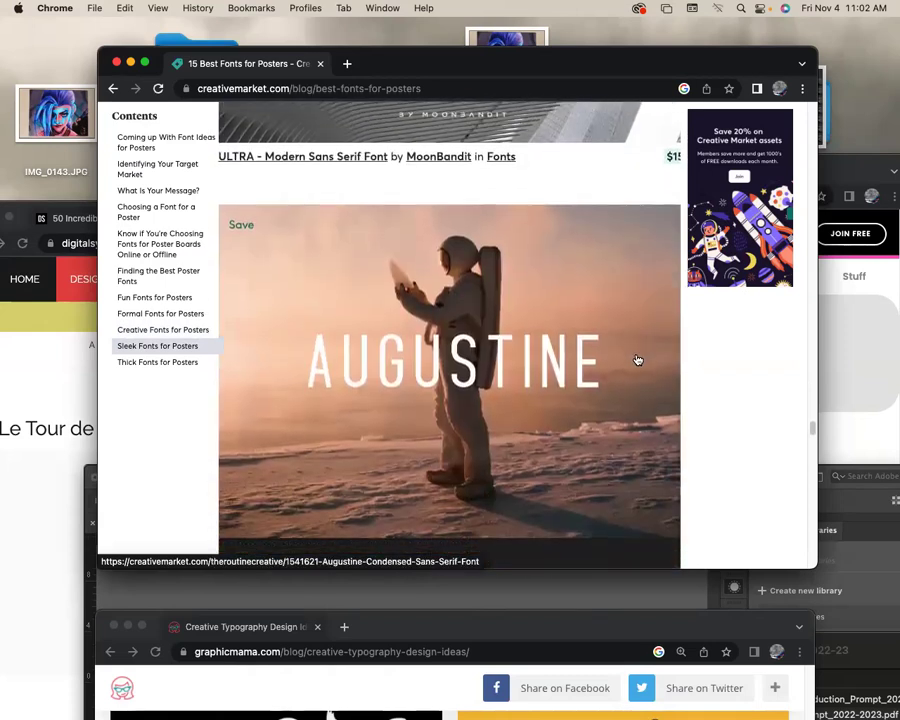
{"action": "scroll", "coordinate": [637, 359], "scroll_direction": "up", "scroll_amount": 2}
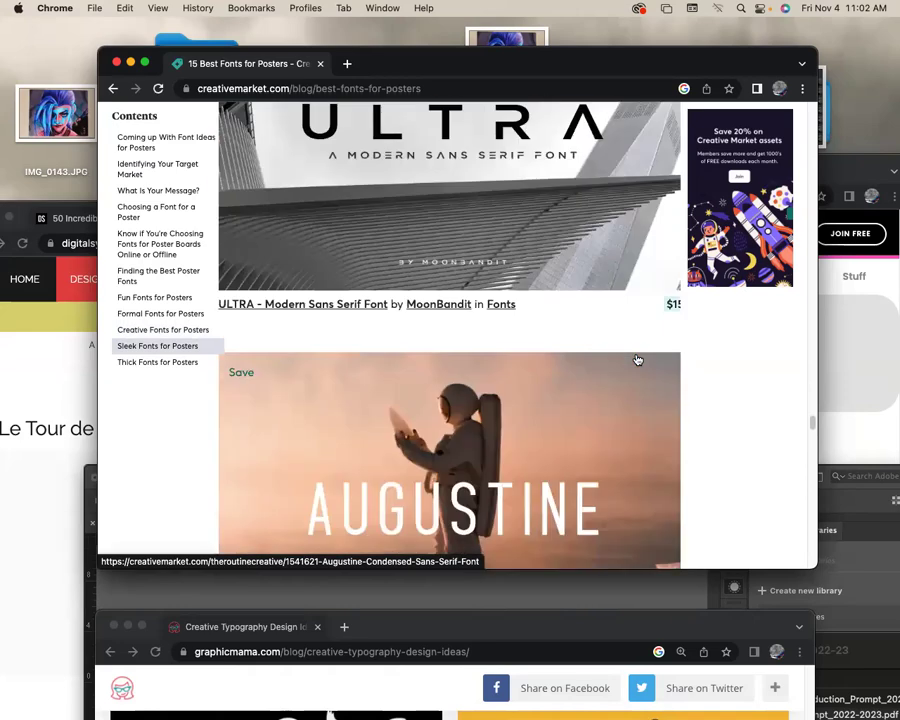
{"action": "scroll", "coordinate": [637, 359], "scroll_direction": "down", "scroll_amount": 3}
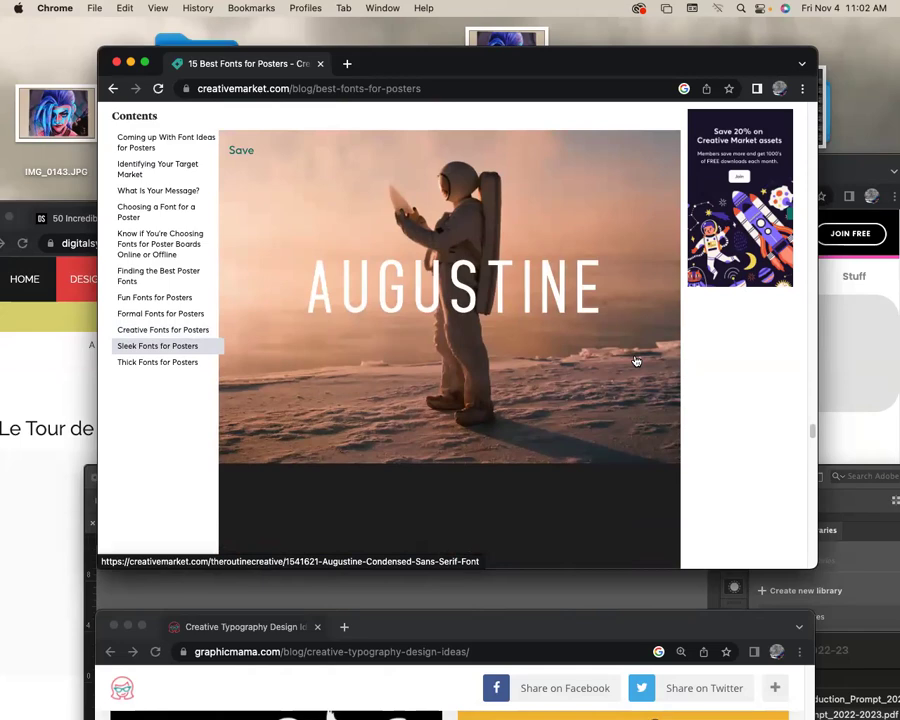
{"action": "scroll", "coordinate": [637, 359], "scroll_direction": "down", "scroll_amount": 5}
{"action": "scroll", "coordinate": [636, 361], "scroll_direction": "down", "scroll_amount": 2}
{"action": "scroll", "coordinate": [636, 361], "scroll_direction": "down", "scroll_amount": 4}
{"action": "scroll", "coordinate": [636, 361], "scroll_direction": "down", "scroll_amount": 4}
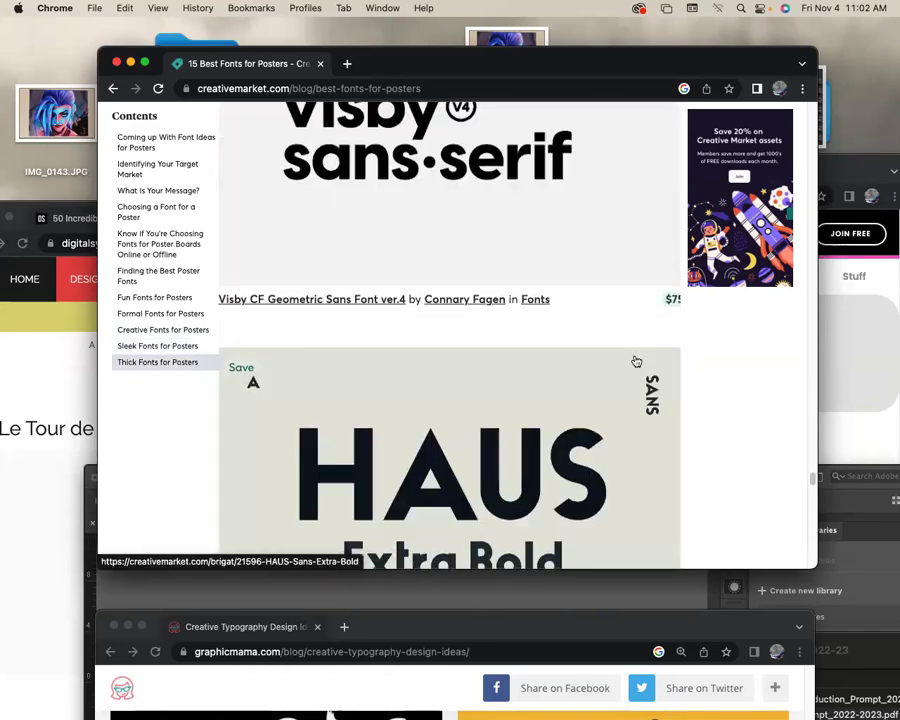
{"action": "scroll", "coordinate": [636, 361], "scroll_direction": "down", "scroll_amount": 3}
{"action": "scroll", "coordinate": [636, 361], "scroll_direction": "down", "scroll_amount": 1}
{"action": "scroll", "coordinate": [636, 361], "scroll_direction": "down", "scroll_amount": 3}
{"action": "scroll", "coordinate": [636, 361], "scroll_direction": "down", "scroll_amount": 3}
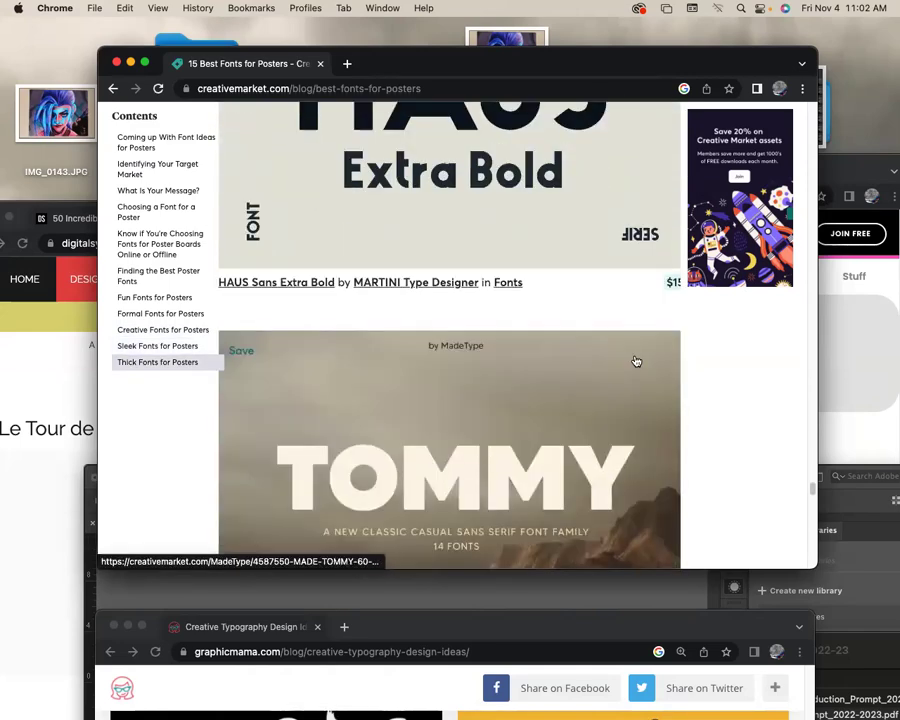
{"action": "scroll", "coordinate": [636, 361], "scroll_direction": "down", "scroll_amount": 3}
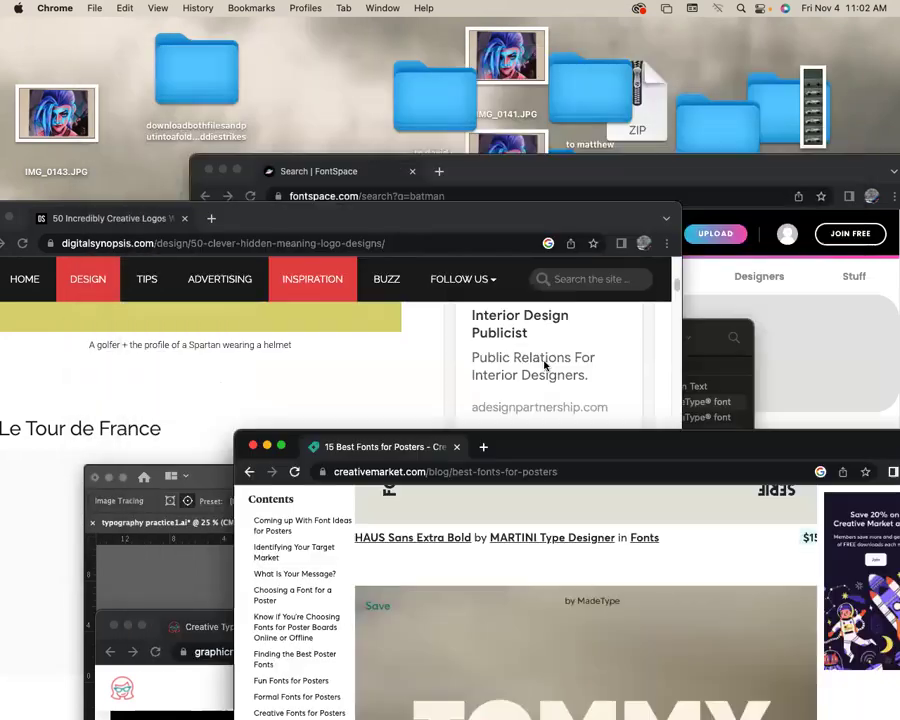
- Bring the Digital Synopsis hidden-meaning logos article to the front
{"action": "left_click", "coordinate": [532, 165]}
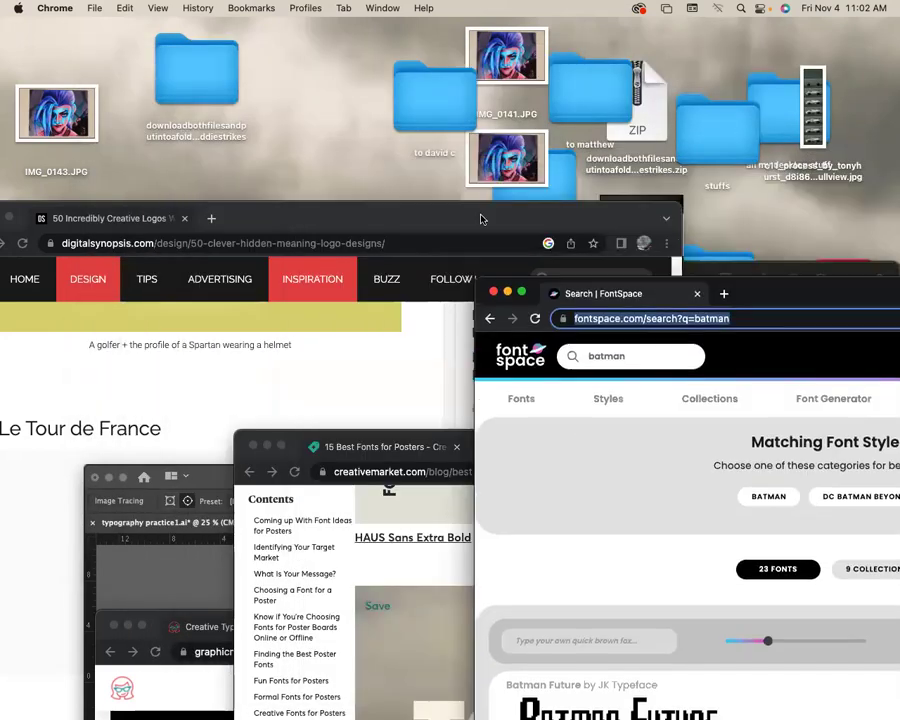
{"action": "left_click", "coordinate": [480, 218]}
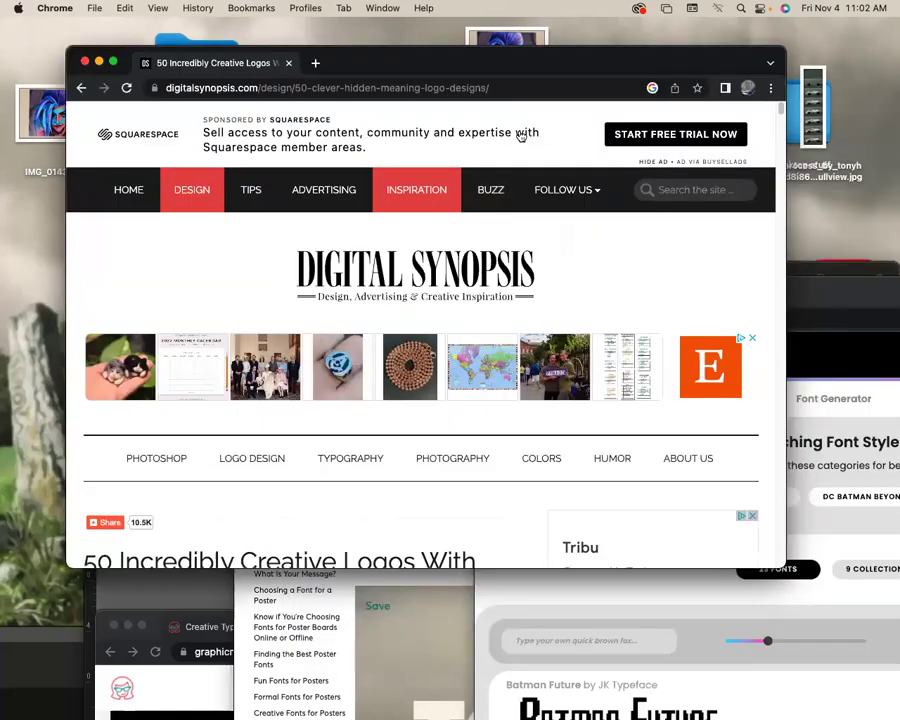
{"action": "mouse_move", "coordinate": [452, 279]}
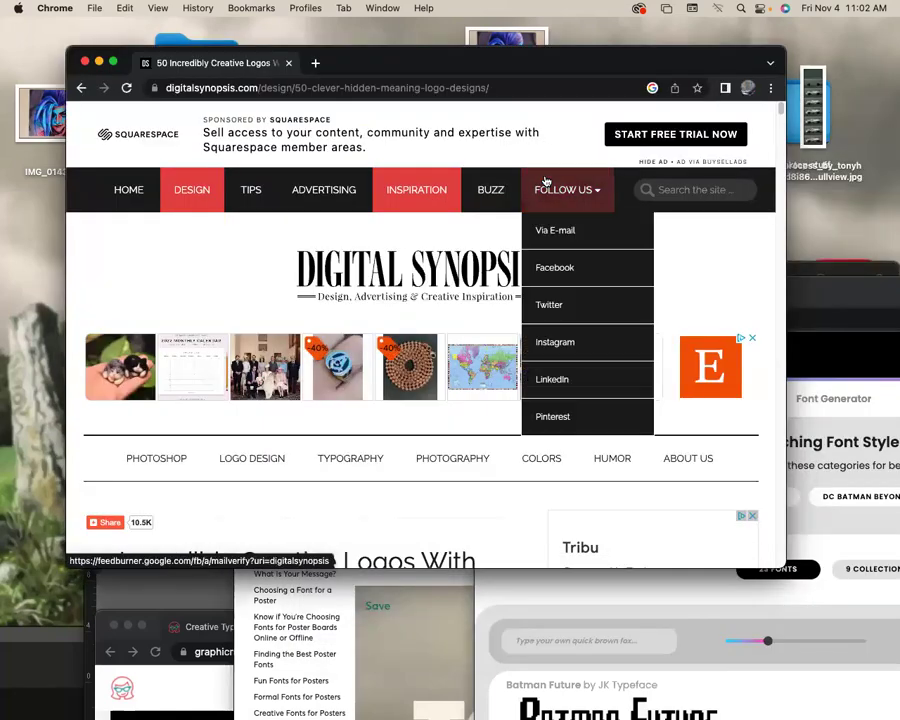
{"action": "scroll", "coordinate": [510, 178], "scroll_direction": "down", "scroll_amount": 3}
{"action": "scroll", "coordinate": [506, 177], "scroll_direction": "down", "scroll_amount": 2}
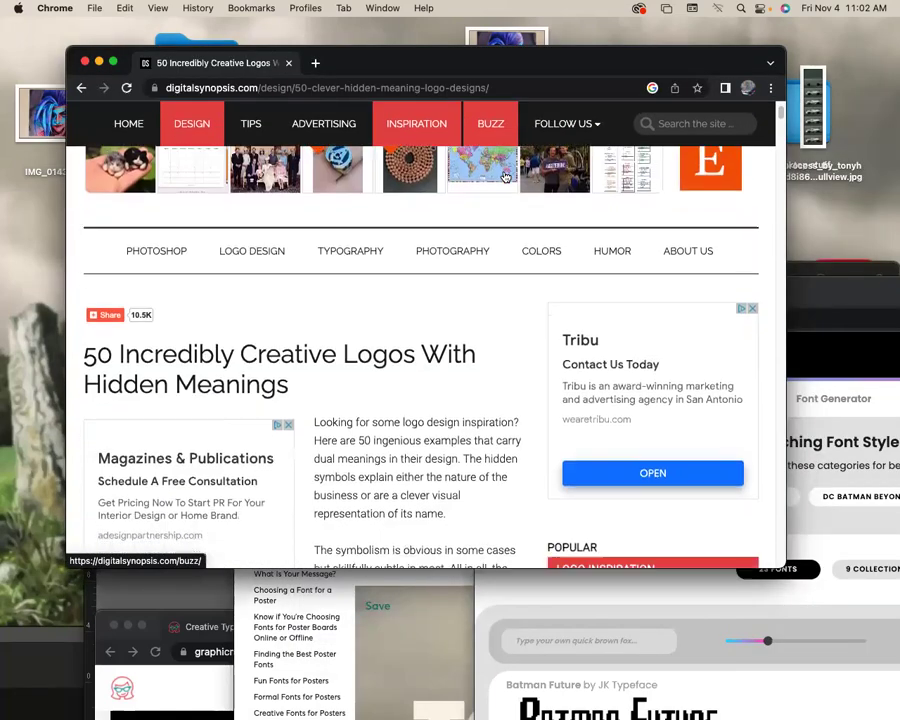
{"action": "scroll", "coordinate": [506, 177], "scroll_direction": "down", "scroll_amount": 2}
- Read down to example 1, Spartan Golf Club, and shift the window slightly right
{"action": "scroll", "coordinate": [506, 177], "scroll_direction": "down", "scroll_amount": 2}
{"action": "scroll", "coordinate": [506, 177], "scroll_direction": "down", "scroll_amount": 3}
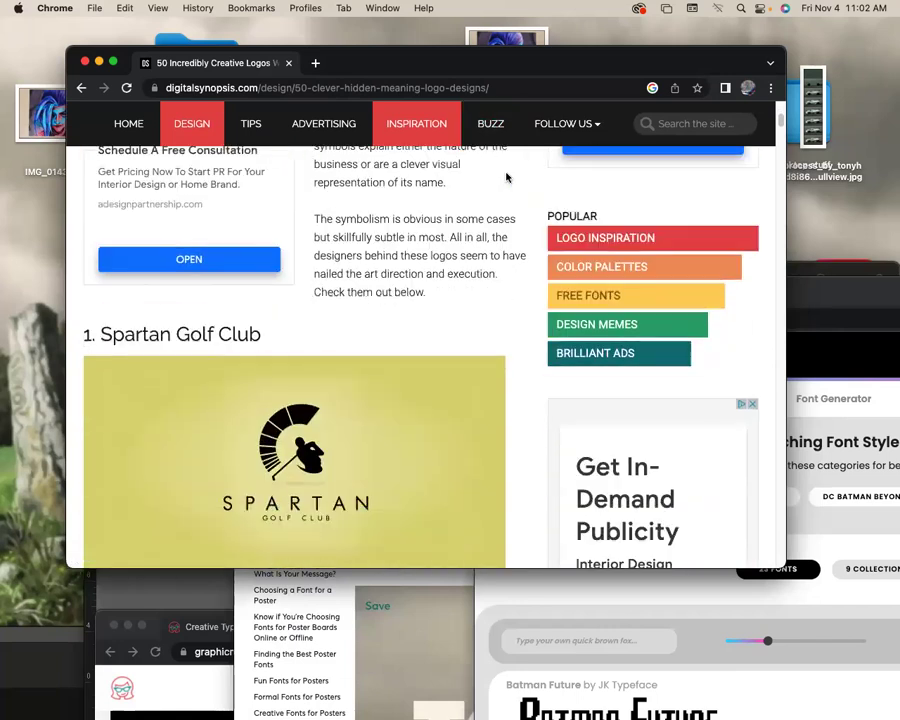
{"action": "scroll", "coordinate": [506, 177], "scroll_direction": "down", "scroll_amount": 1}
{"action": "scroll", "coordinate": [506, 177], "scroll_direction": "down", "scroll_amount": 2}
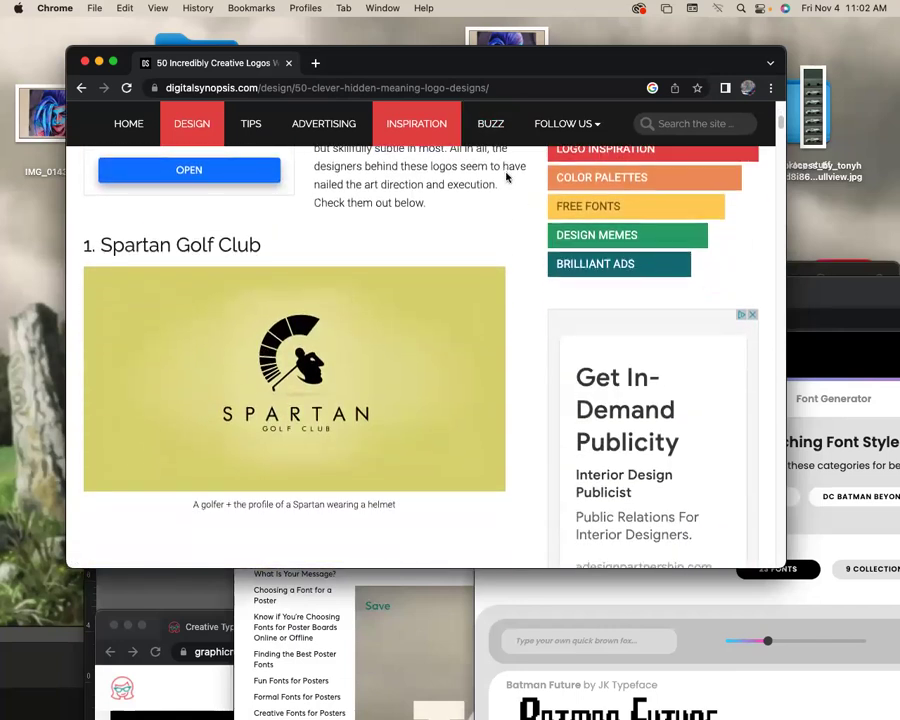
{"action": "scroll", "coordinate": [506, 177], "scroll_direction": "down", "scroll_amount": 1}
{"action": "scroll", "coordinate": [506, 177], "scroll_direction": "down", "scroll_amount": 1}
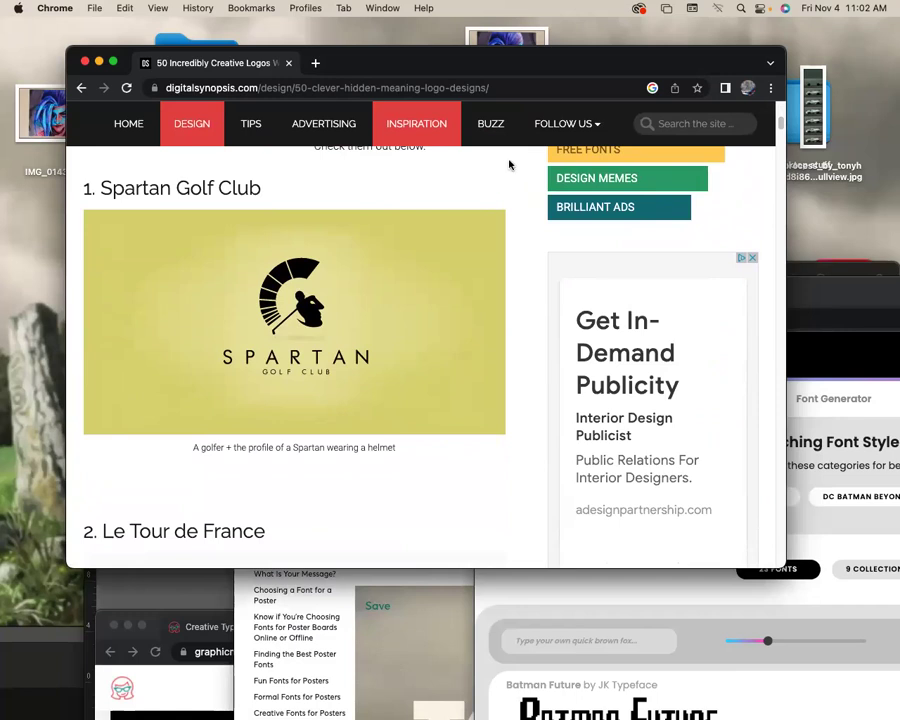
{"action": "left_click_drag", "start_coordinate": [402, 69], "coordinate": [455, 64]}
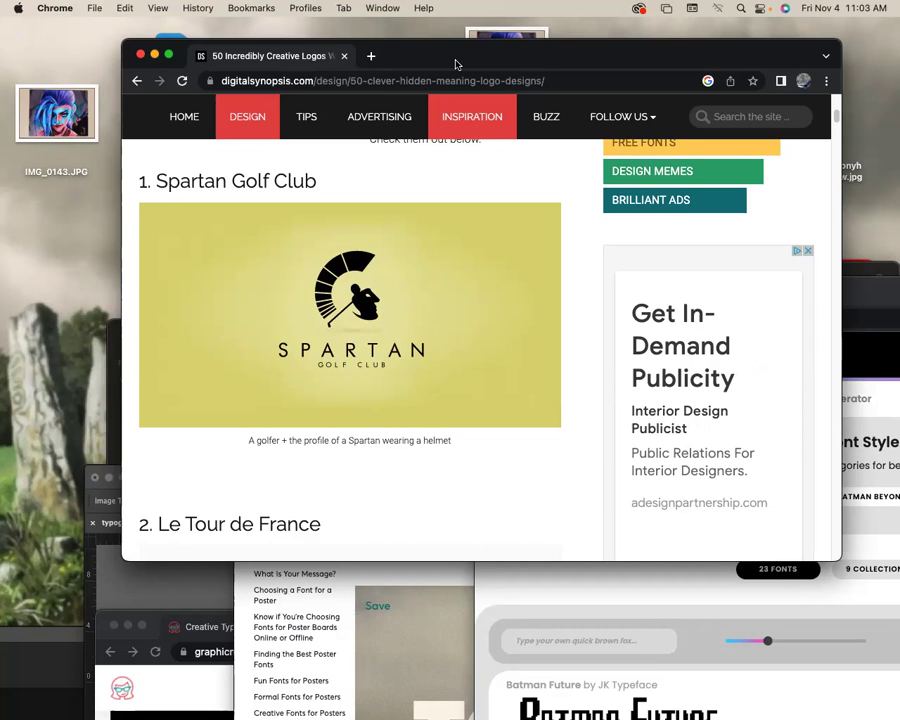
- Scroll past Le Tour de France and Yoga Australia to example 4, Flight Finder
{"action": "scroll", "coordinate": [455, 64], "scroll_direction": "down", "scroll_amount": 1}
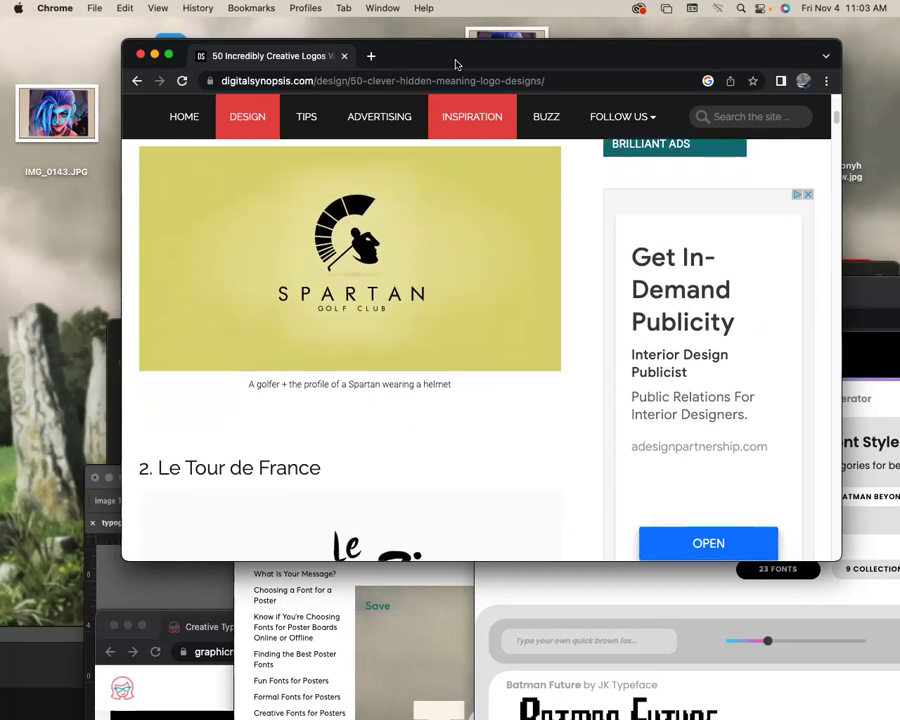
{"action": "scroll", "coordinate": [455, 64], "scroll_direction": "down", "scroll_amount": 3}
{"action": "scroll", "coordinate": [455, 64], "scroll_direction": "down", "scroll_amount": 2}
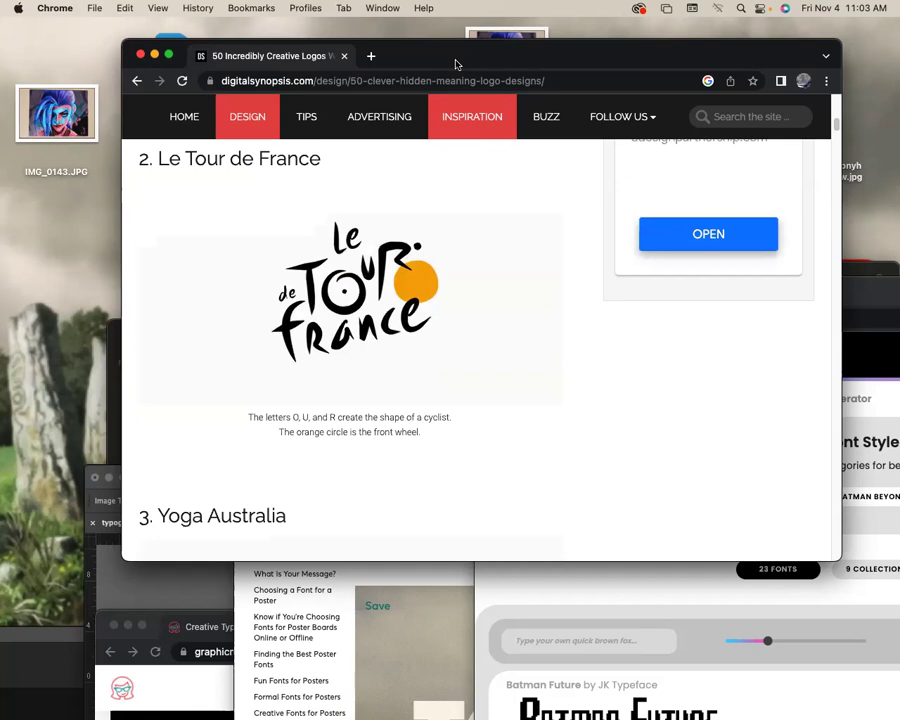
{"action": "scroll", "coordinate": [455, 64], "scroll_direction": "down", "scroll_amount": 1}
{"action": "scroll", "coordinate": [455, 64], "scroll_direction": "down", "scroll_amount": 1}
{"action": "scroll", "coordinate": [455, 64], "scroll_direction": "down", "scroll_amount": 2}
{"action": "scroll", "coordinate": [455, 64], "scroll_direction": "down", "scroll_amount": 2}
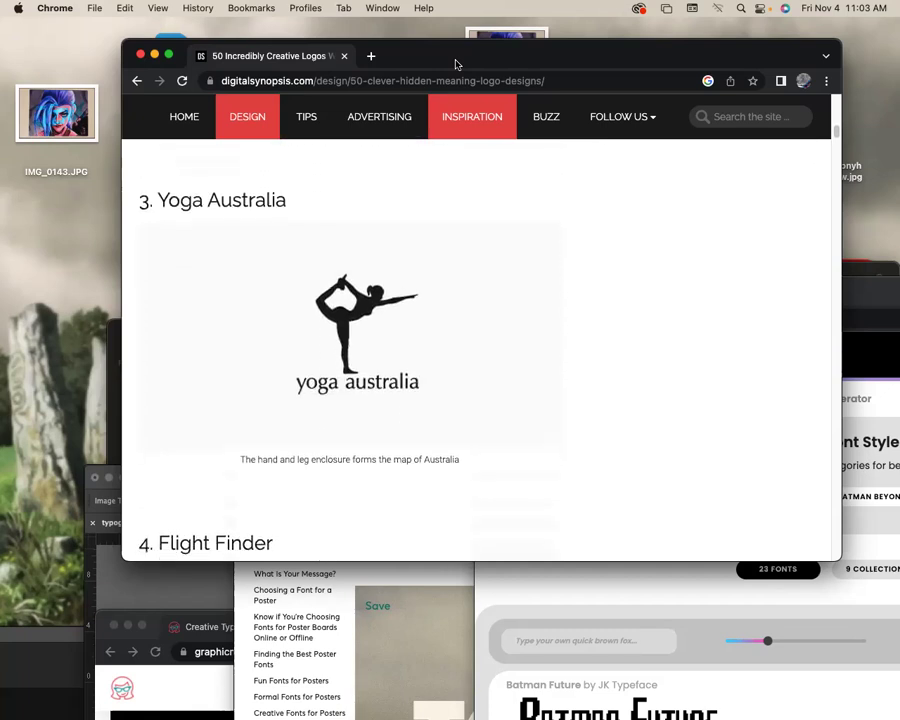
{"action": "scroll", "coordinate": [455, 64], "scroll_direction": "down", "scroll_amount": 1}
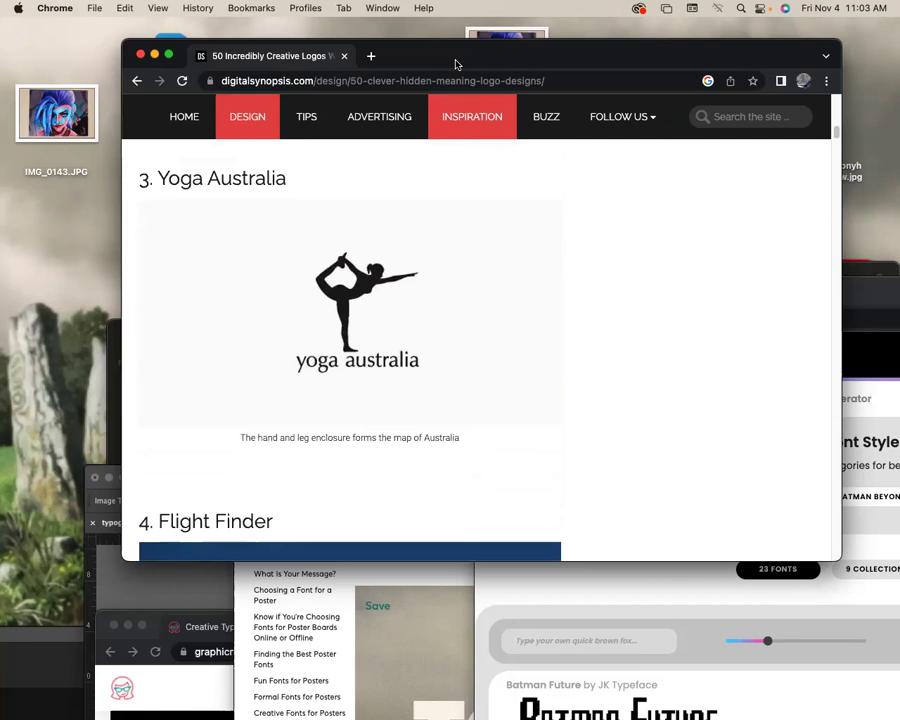
{"action": "scroll", "coordinate": [457, 60], "scroll_direction": "down", "scroll_amount": 3}
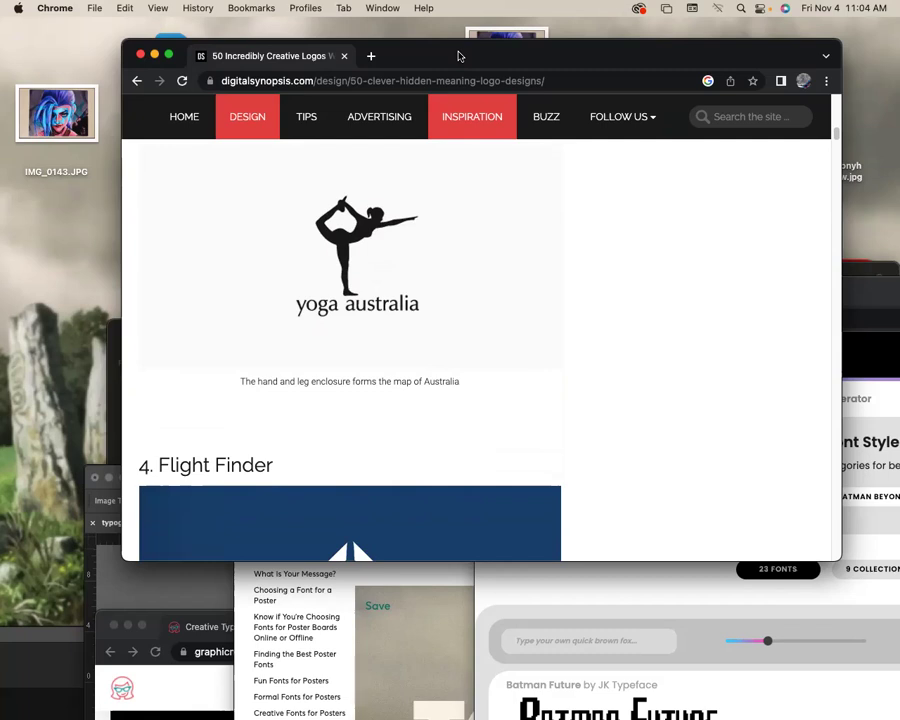
{"action": "scroll", "coordinate": [459, 300], "scroll_direction": "down", "scroll_amount": 5}
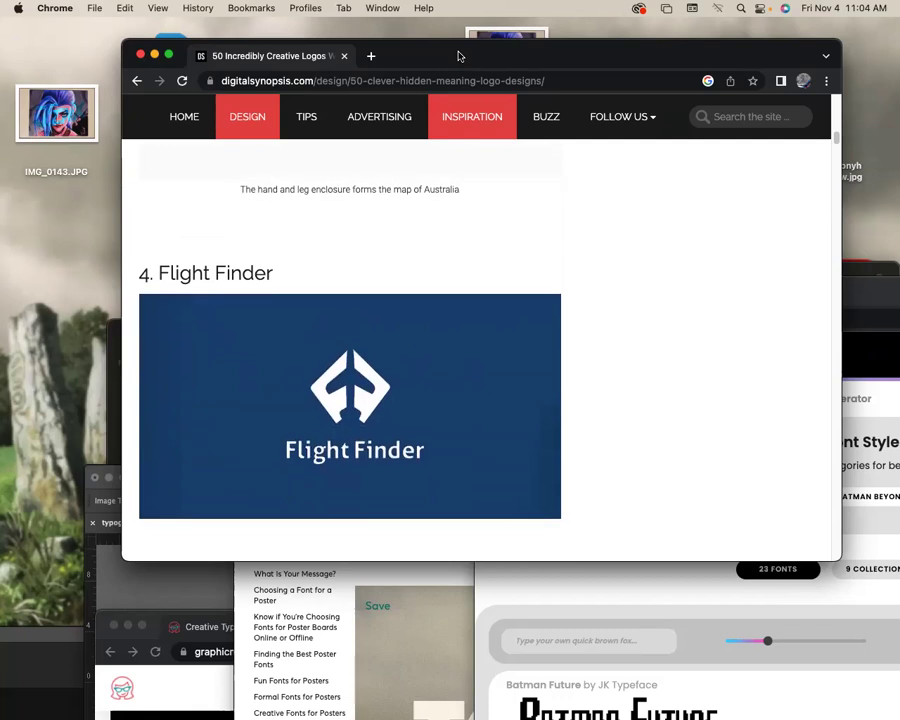
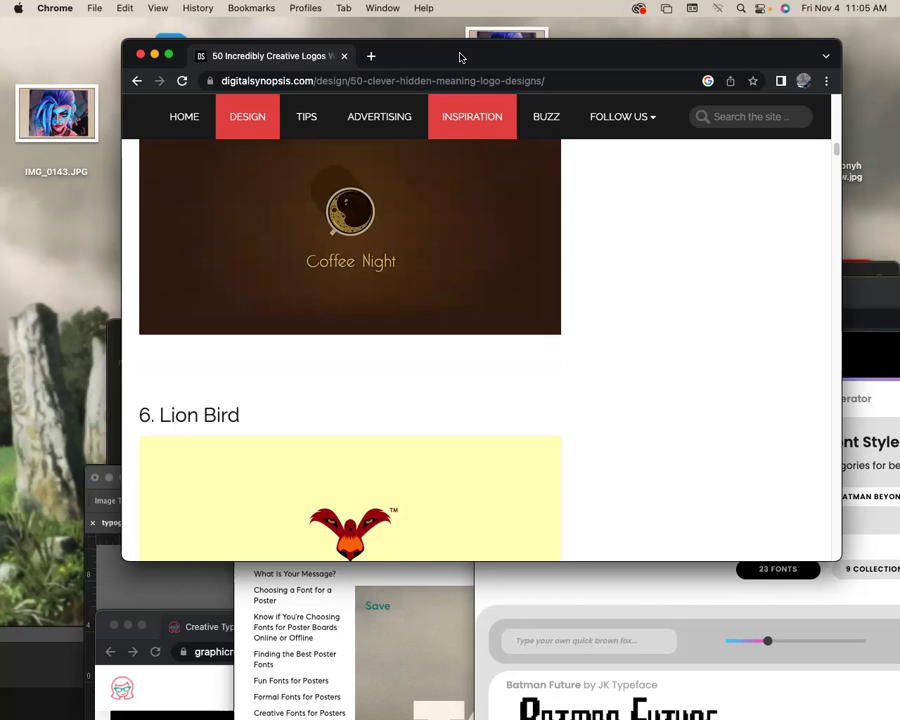
- Shift the Chrome window right and scroll from Coffee Night to the Black Cat and CodeFish logos
{"action": "left_click_drag", "start_coordinate": [461, 57], "coordinate": [584, 36]}
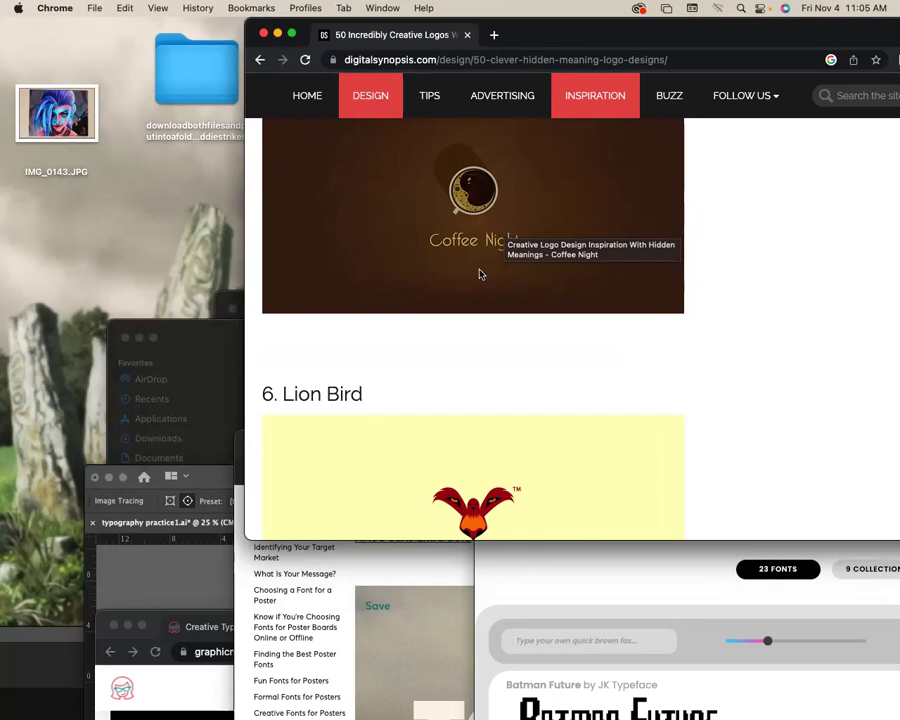
{"action": "scroll", "coordinate": [466, 260], "scroll_direction": "down", "scroll_amount": 10}
{"action": "scroll", "coordinate": [470, 260], "scroll_direction": "up", "scroll_amount": 2}
{"action": "scroll", "coordinate": [470, 260], "scroll_direction": "up", "scroll_amount": 3}
{"action": "scroll", "coordinate": [470, 260], "scroll_direction": "down", "scroll_amount": 2}
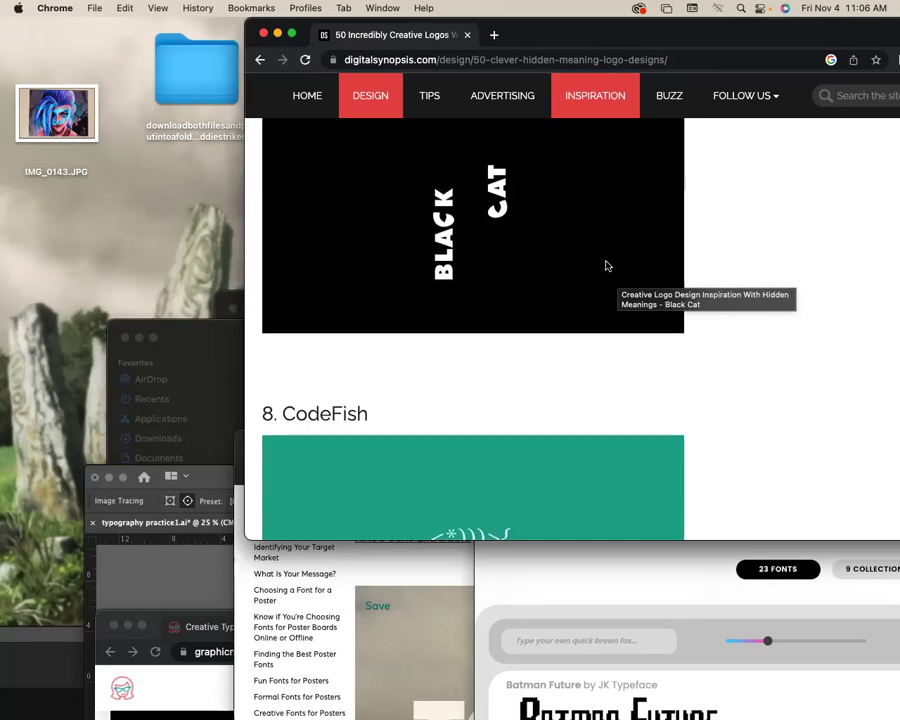
{"action": "scroll", "coordinate": [606, 265], "scroll_direction": "down", "scroll_amount": 1}
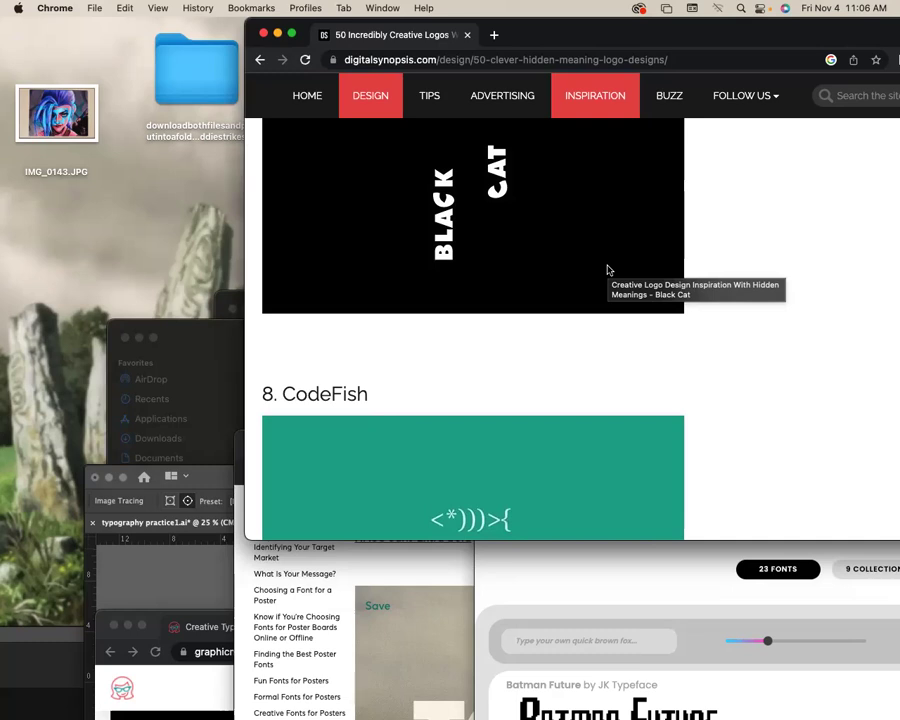
- Scroll past CodeFish, Shift and the Epica ad down to entry 10, The Bronx Zoo
{"action": "scroll", "coordinate": [607, 269], "scroll_direction": "down", "scroll_amount": 1}
{"action": "scroll", "coordinate": [607, 269], "scroll_direction": "down", "scroll_amount": 1}
{"action": "scroll", "coordinate": [607, 269], "scroll_direction": "down", "scroll_amount": 3}
{"action": "scroll", "coordinate": [607, 269], "scroll_direction": "down", "scroll_amount": 3}
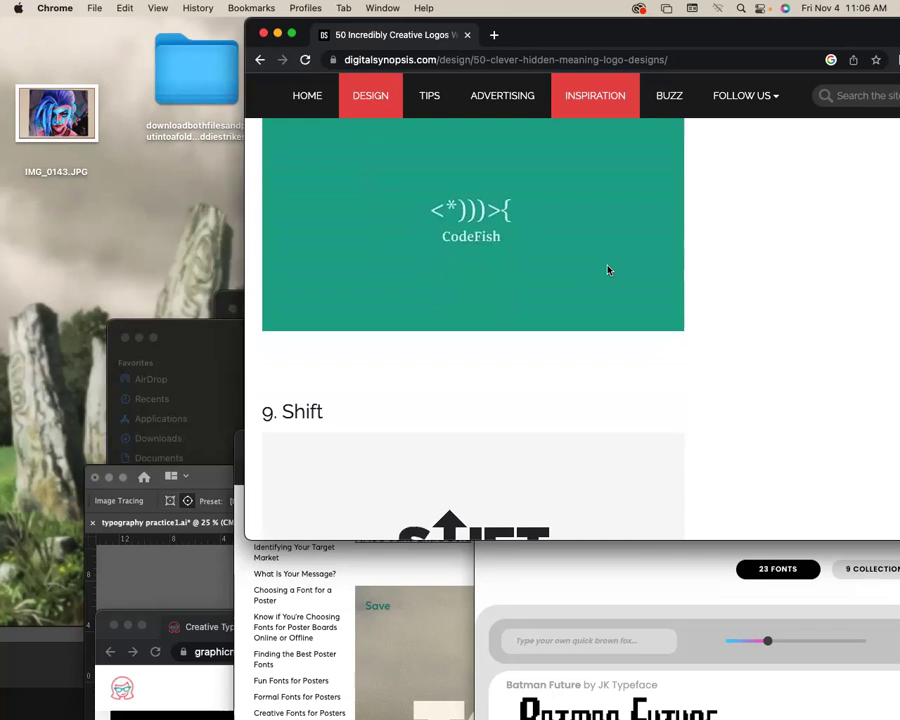
{"action": "scroll", "coordinate": [607, 269], "scroll_direction": "down", "scroll_amount": 1}
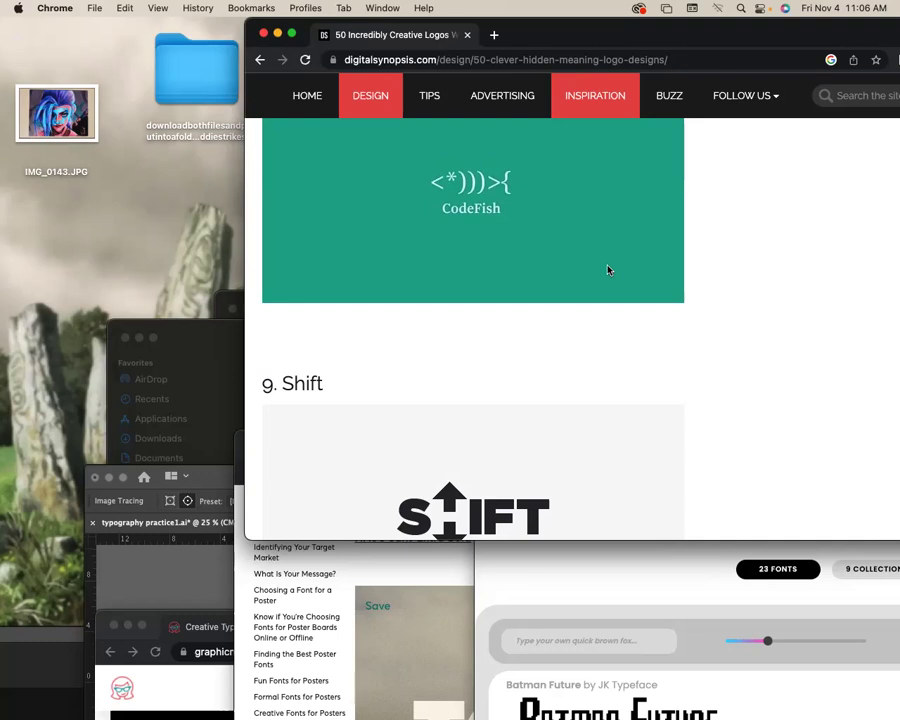
{"action": "scroll", "coordinate": [608, 270], "scroll_direction": "down", "scroll_amount": 1}
{"action": "scroll", "coordinate": [608, 270], "scroll_direction": "down", "scroll_amount": 2}
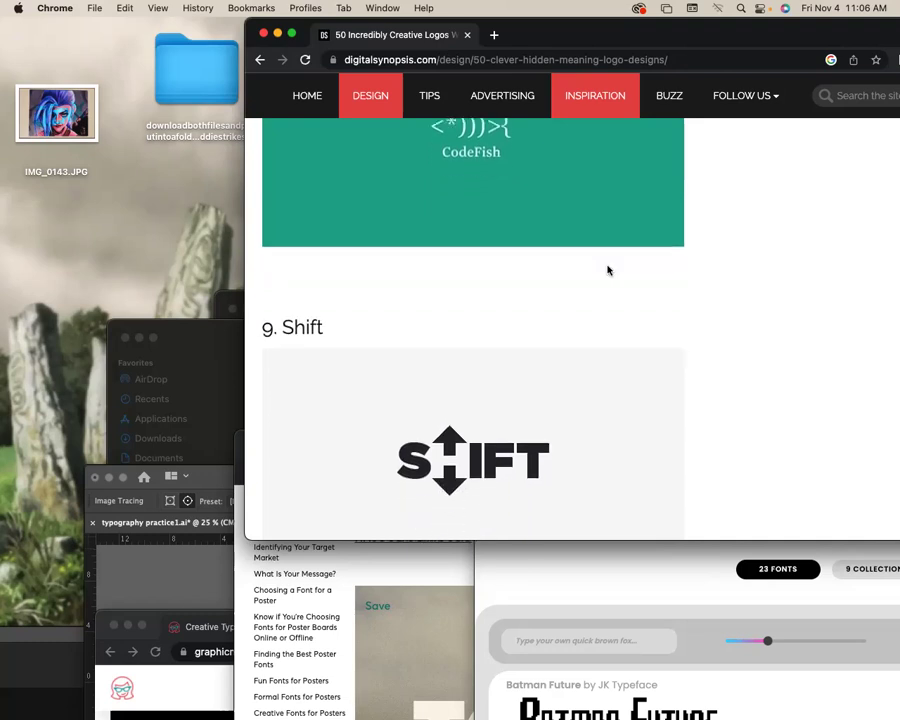
{"action": "scroll", "coordinate": [608, 270], "scroll_direction": "down", "scroll_amount": 1}
{"action": "scroll", "coordinate": [608, 270], "scroll_direction": "down", "scroll_amount": 5}
{"action": "scroll", "coordinate": [608, 270], "scroll_direction": "down", "scroll_amount": 2}
{"action": "scroll", "coordinate": [608, 270], "scroll_direction": "down", "scroll_amount": 1}
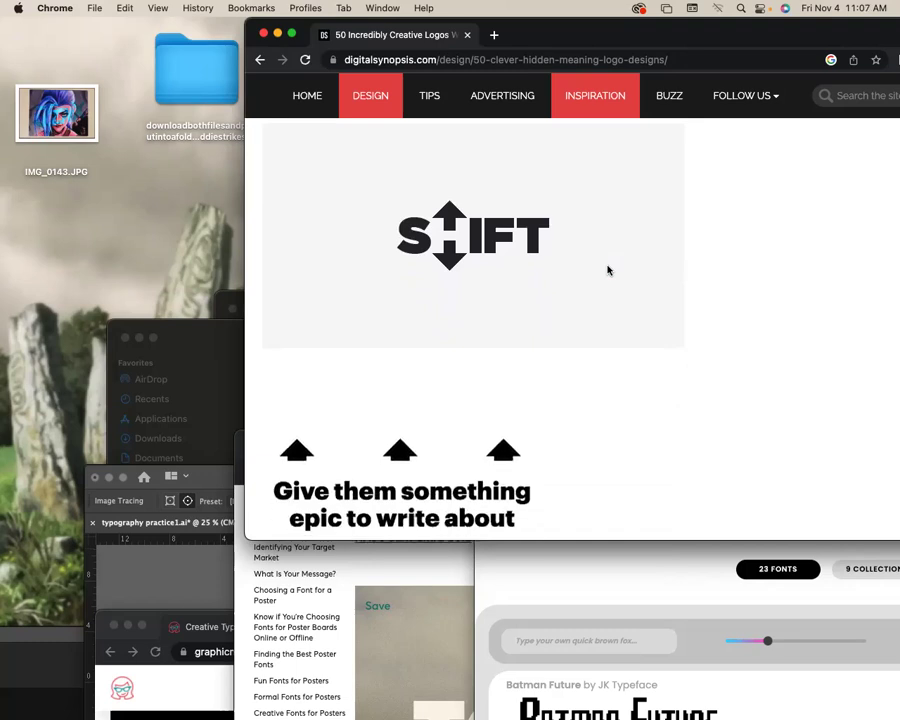
{"action": "scroll", "coordinate": [608, 270], "scroll_direction": "down", "scroll_amount": 2}
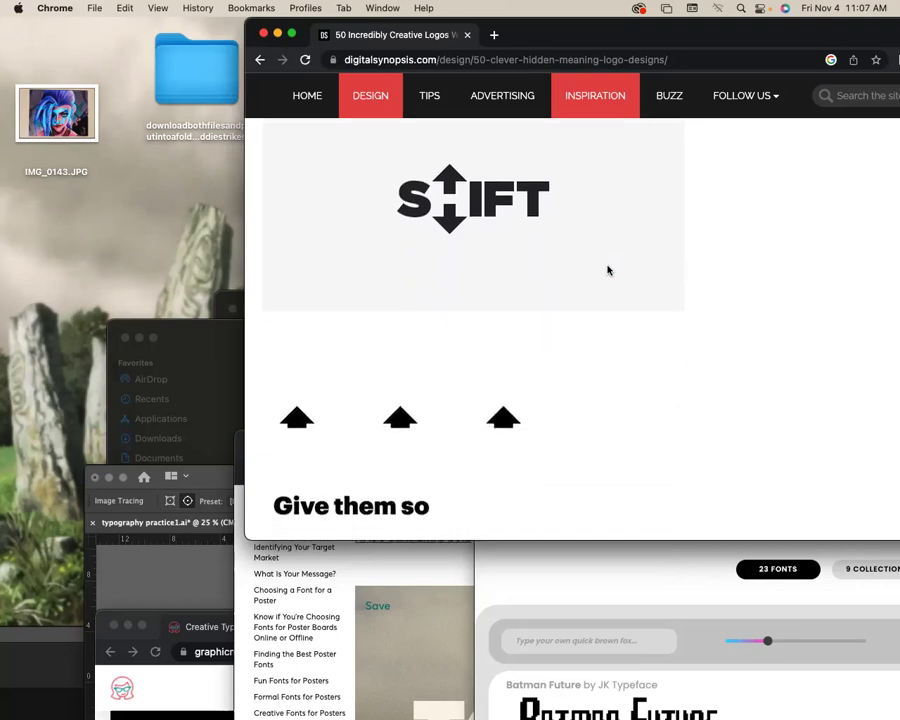
{"action": "scroll", "coordinate": [608, 270], "scroll_direction": "down", "scroll_amount": 1}
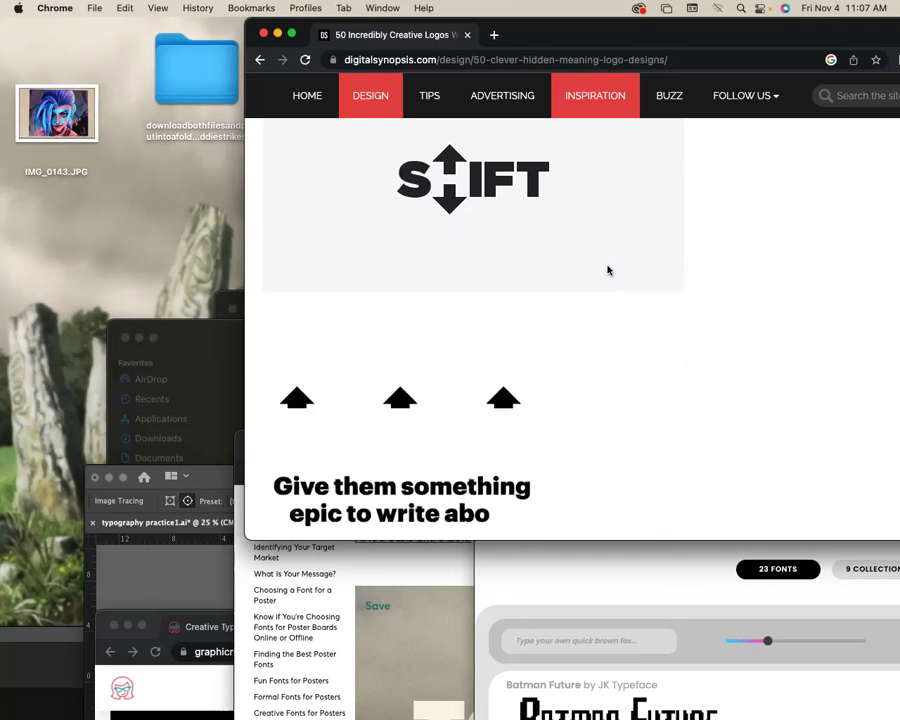
{"action": "scroll", "coordinate": [607, 270], "scroll_direction": "down", "scroll_amount": 2}
{"action": "scroll", "coordinate": [607, 270], "scroll_direction": "down", "scroll_amount": 4}
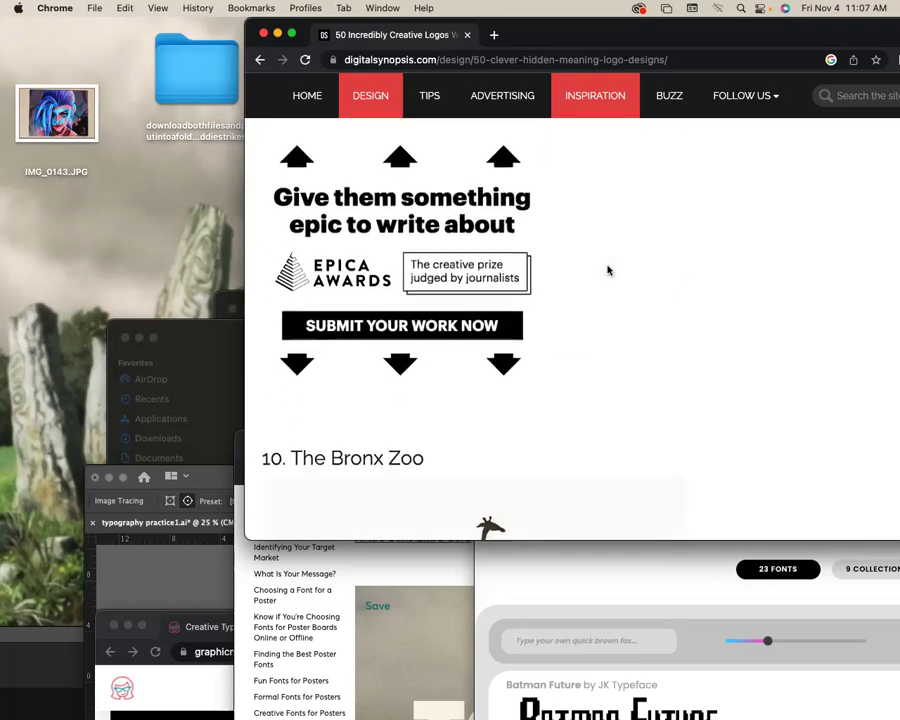
- Scroll through The Bronx Zoo and Magic Coffee entries until 12. Horror Films appears
{"action": "scroll", "coordinate": [607, 270], "scroll_direction": "down", "scroll_amount": 3}
{"action": "scroll", "coordinate": [607, 270], "scroll_direction": "down", "scroll_amount": 1}
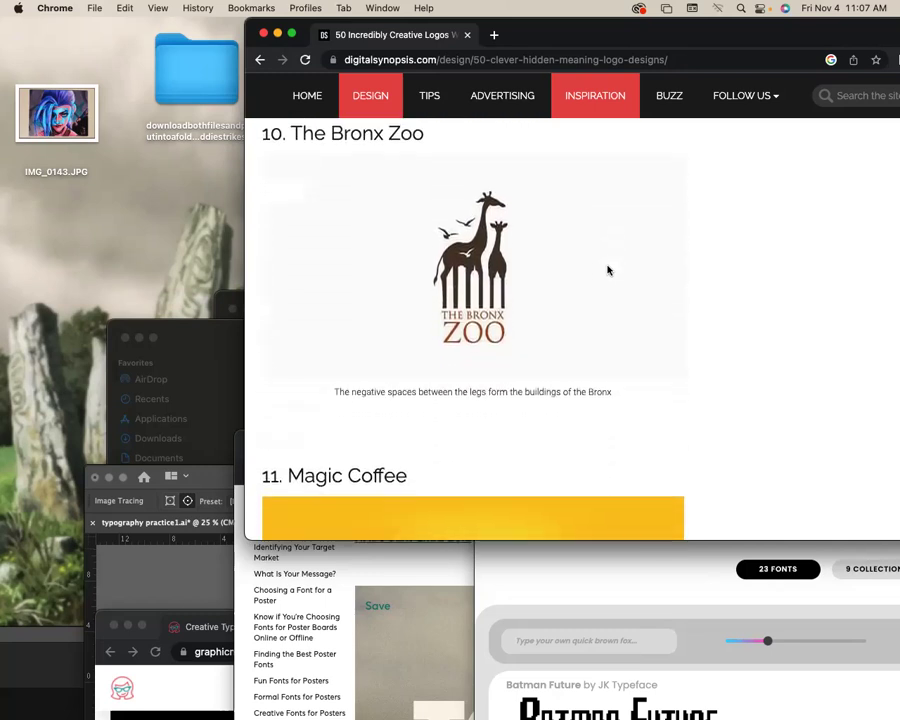
{"action": "scroll", "coordinate": [607, 270], "scroll_direction": "down", "scroll_amount": 1}
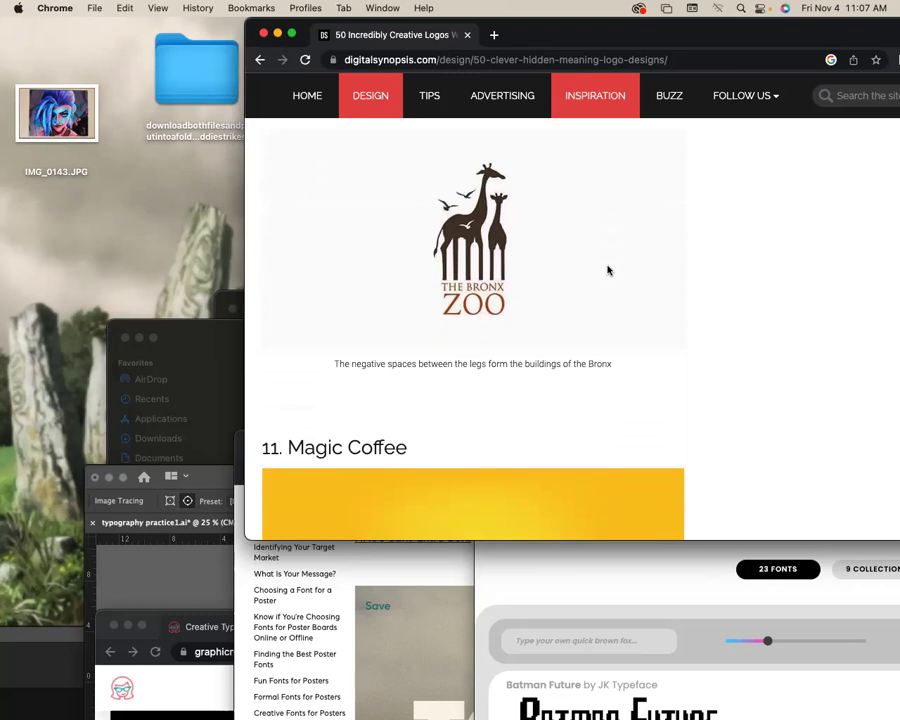
{"action": "scroll", "coordinate": [607, 270], "scroll_direction": "down", "scroll_amount": 1}
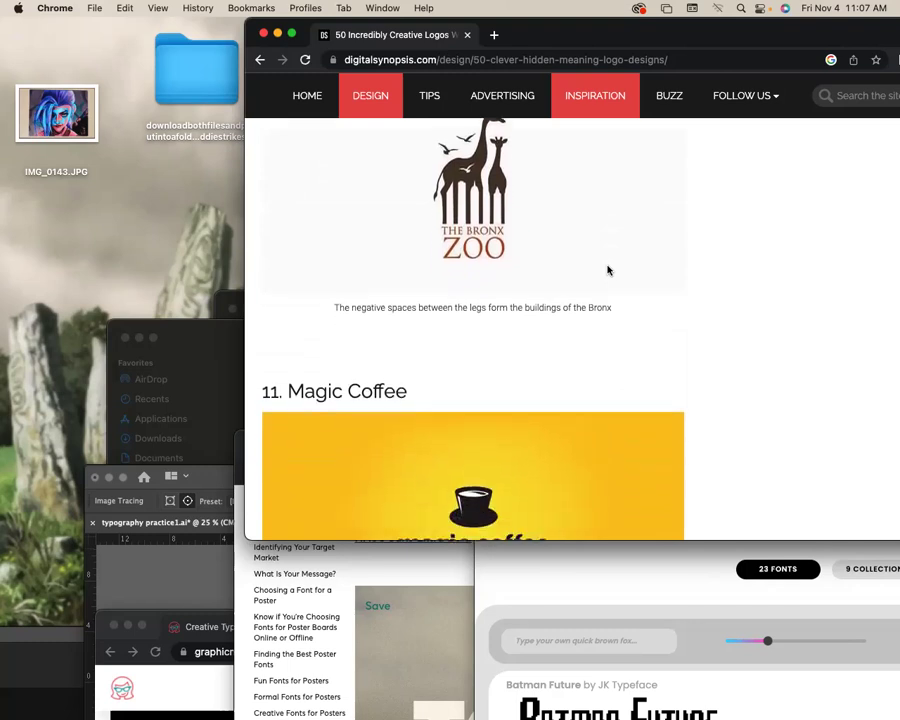
{"action": "scroll", "coordinate": [607, 270], "scroll_direction": "up", "scroll_amount": 1}
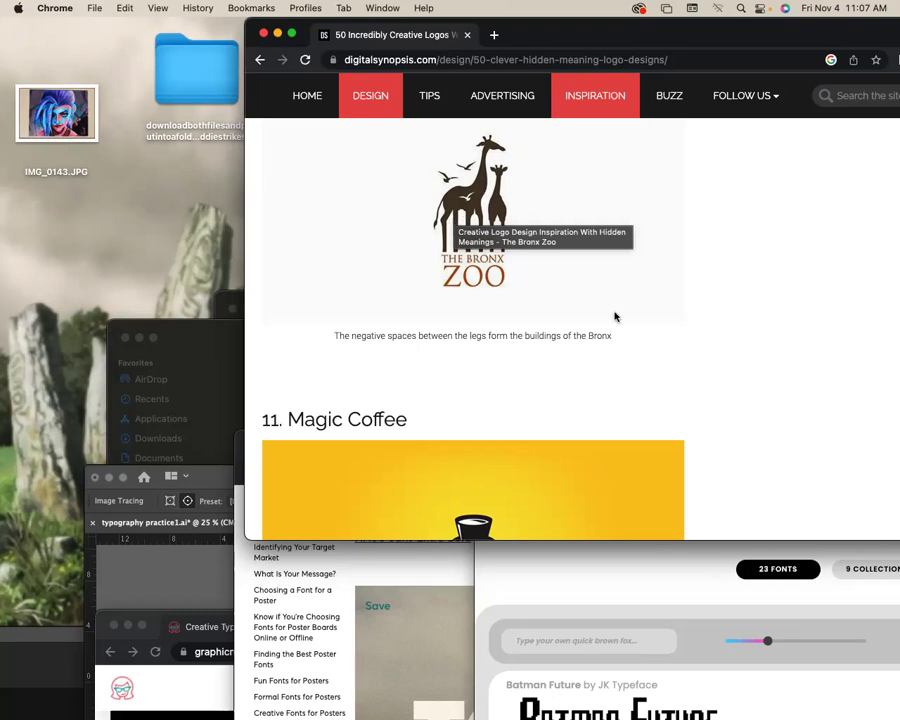
{"action": "scroll", "coordinate": [615, 317], "scroll_direction": "down", "scroll_amount": 2}
{"action": "scroll", "coordinate": [615, 317], "scroll_direction": "down", "scroll_amount": 2}
{"action": "scroll", "coordinate": [615, 317], "scroll_direction": "down", "scroll_amount": 3}
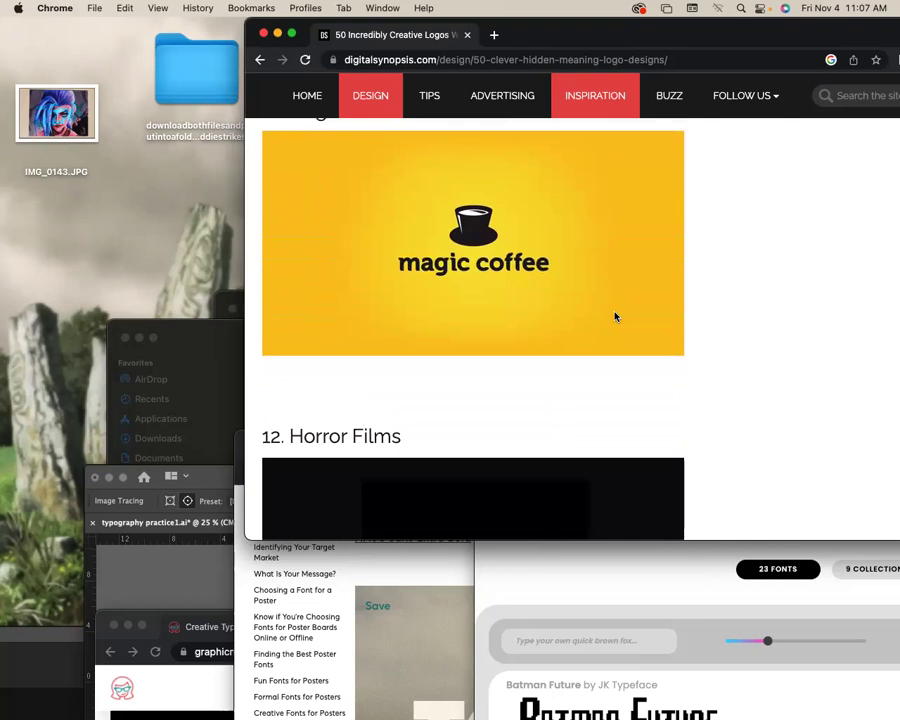
{"action": "scroll", "coordinate": [615, 317], "scroll_direction": "down", "scroll_amount": 1}
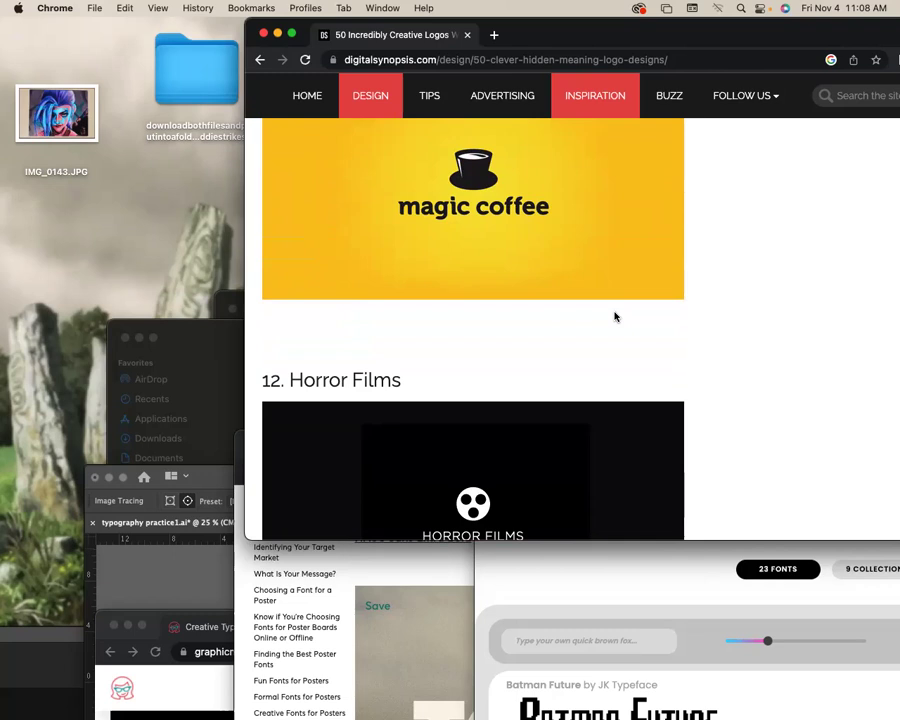
- Scroll down to the 13. BarCode logo and the 14. Boundary entry
{"action": "scroll", "coordinate": [615, 317], "scroll_direction": "down", "scroll_amount": 1}
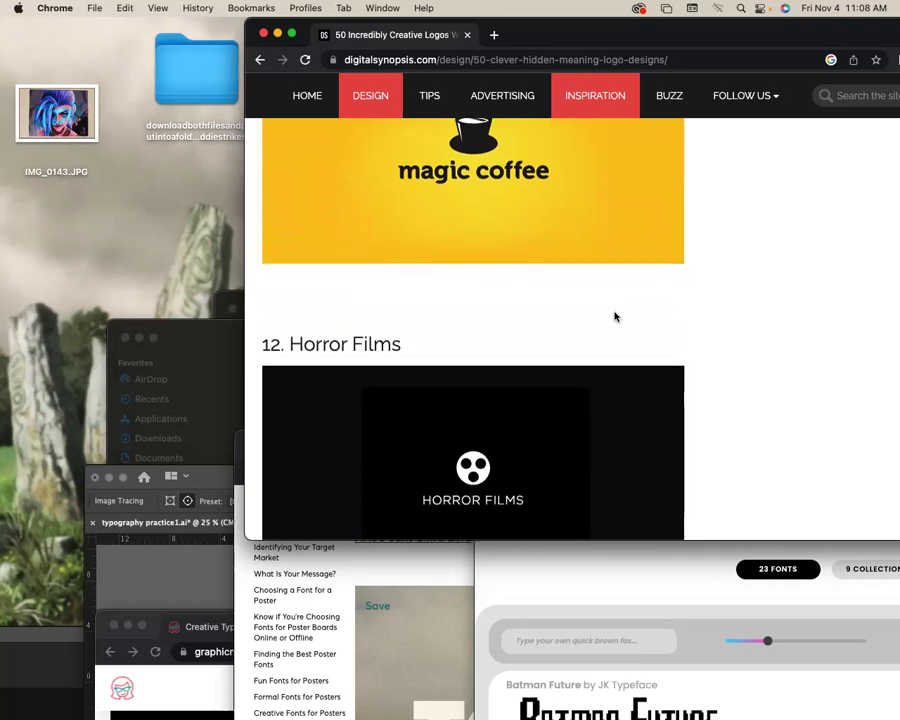
{"action": "scroll", "coordinate": [615, 317], "scroll_direction": "down", "scroll_amount": 4}
{"action": "scroll", "coordinate": [615, 317], "scroll_direction": "down", "scroll_amount": 2}
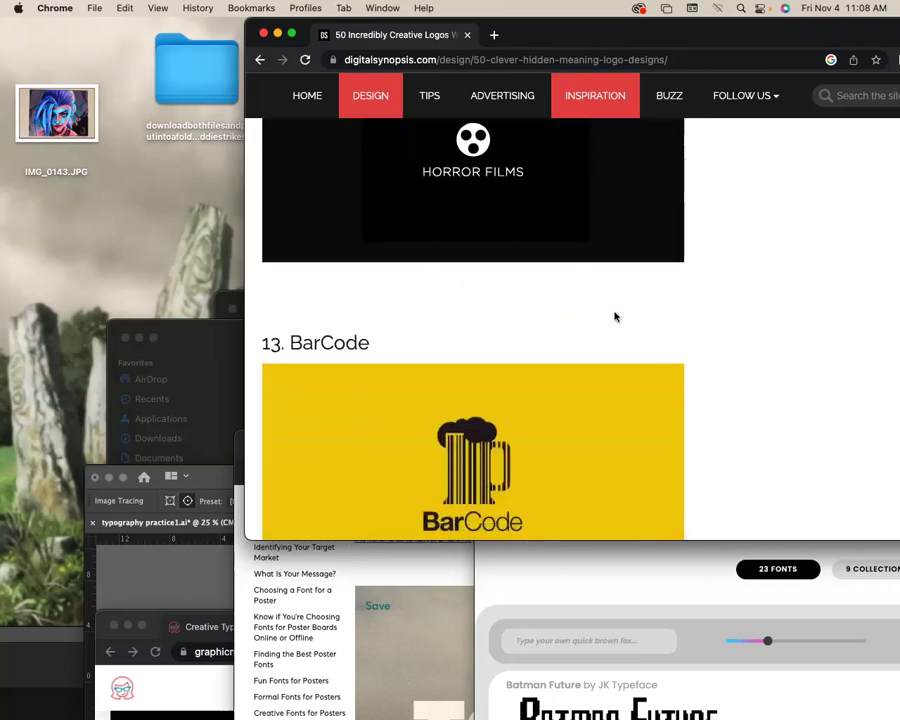
{"action": "scroll", "coordinate": [615, 317], "scroll_direction": "down", "scroll_amount": 2}
{"action": "scroll", "coordinate": [615, 317], "scroll_direction": "down", "scroll_amount": 1}
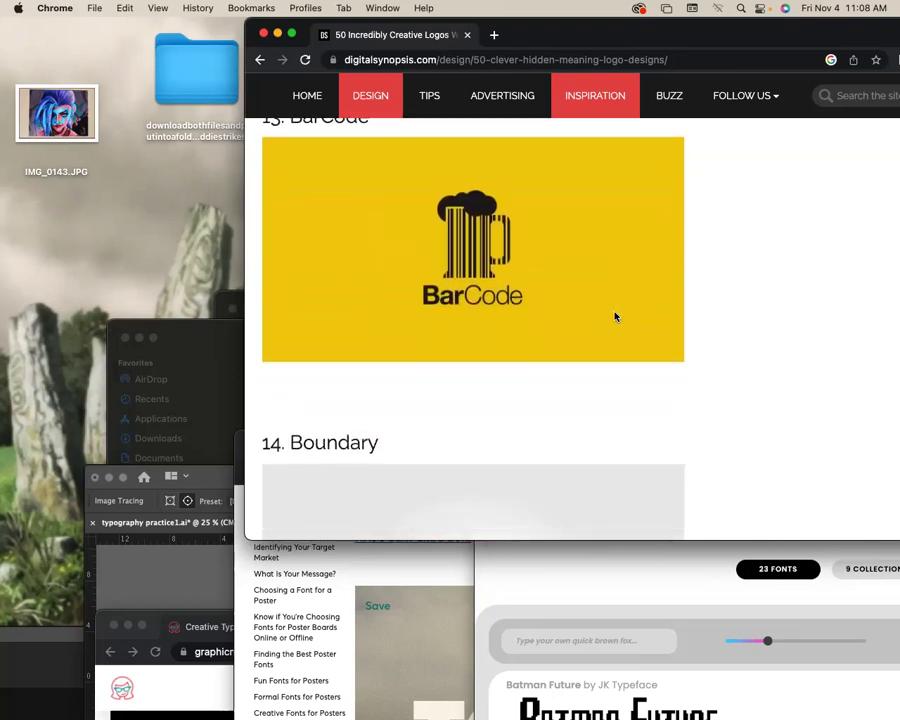
{"action": "scroll", "coordinate": [615, 317], "scroll_direction": "down", "scroll_amount": 1}
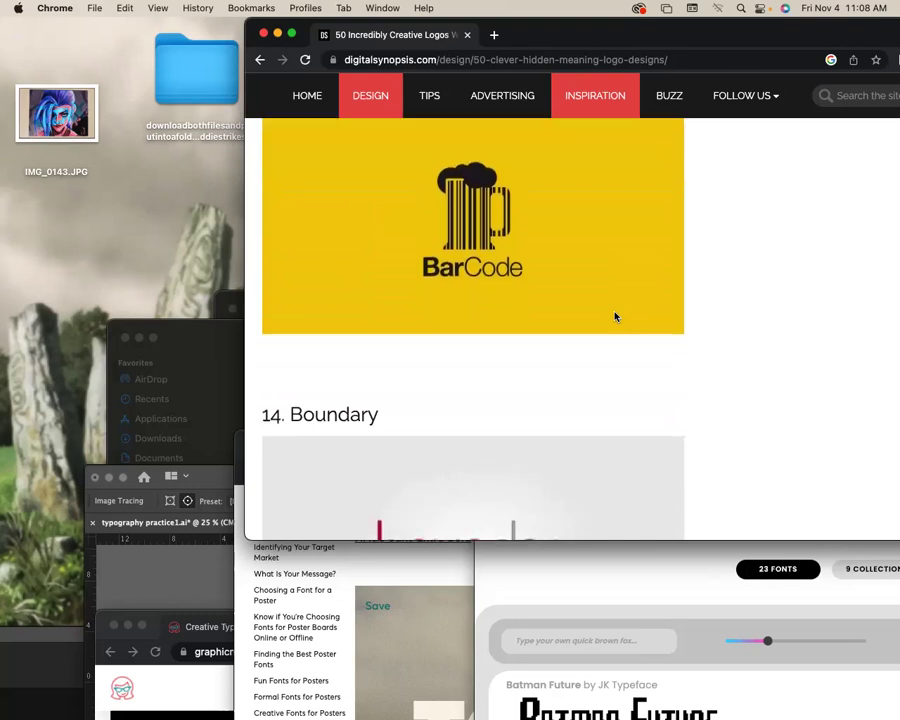
{"action": "scroll", "coordinate": [615, 317], "scroll_direction": "down", "scroll_amount": 1}
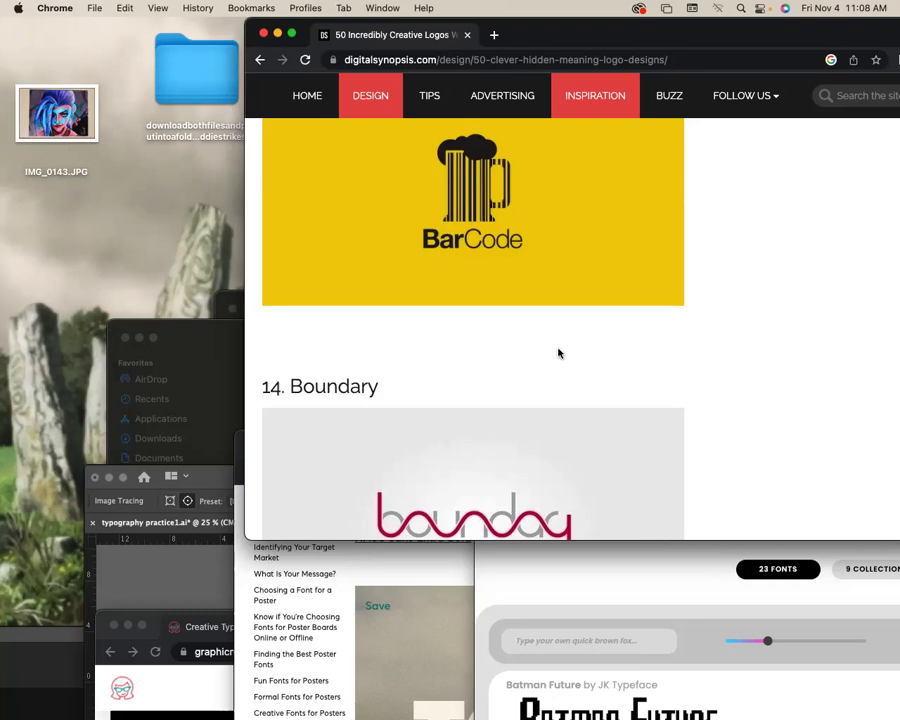
{"action": "scroll", "coordinate": [508, 350], "scroll_direction": "down", "scroll_amount": 1}
{"action": "scroll", "coordinate": [516, 344], "scroll_direction": "down", "scroll_amount": 1}
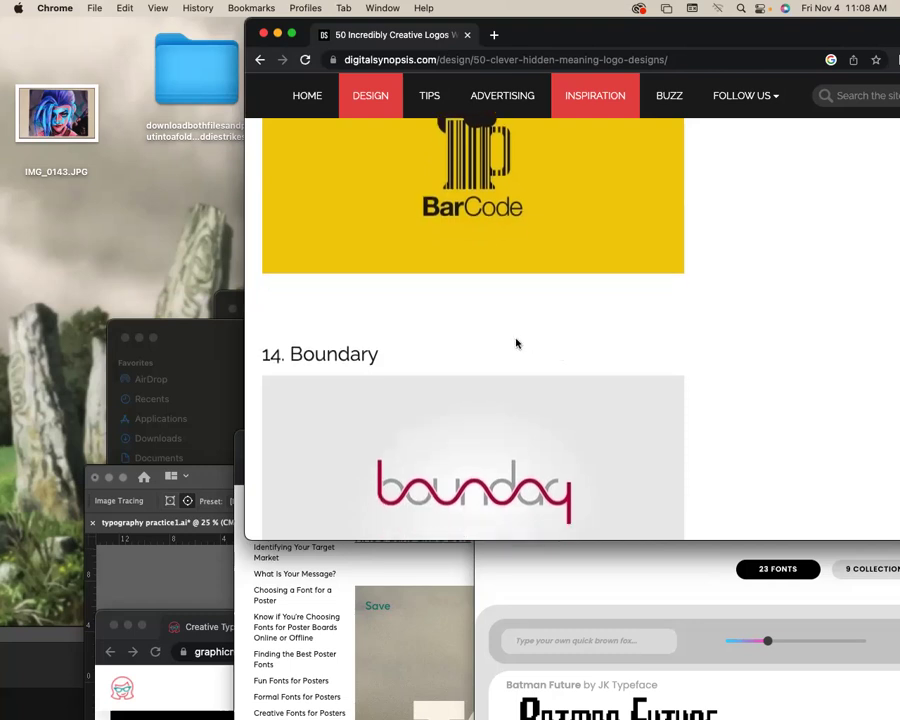
{"action": "scroll", "coordinate": [516, 343], "scroll_direction": "down", "scroll_amount": 2}
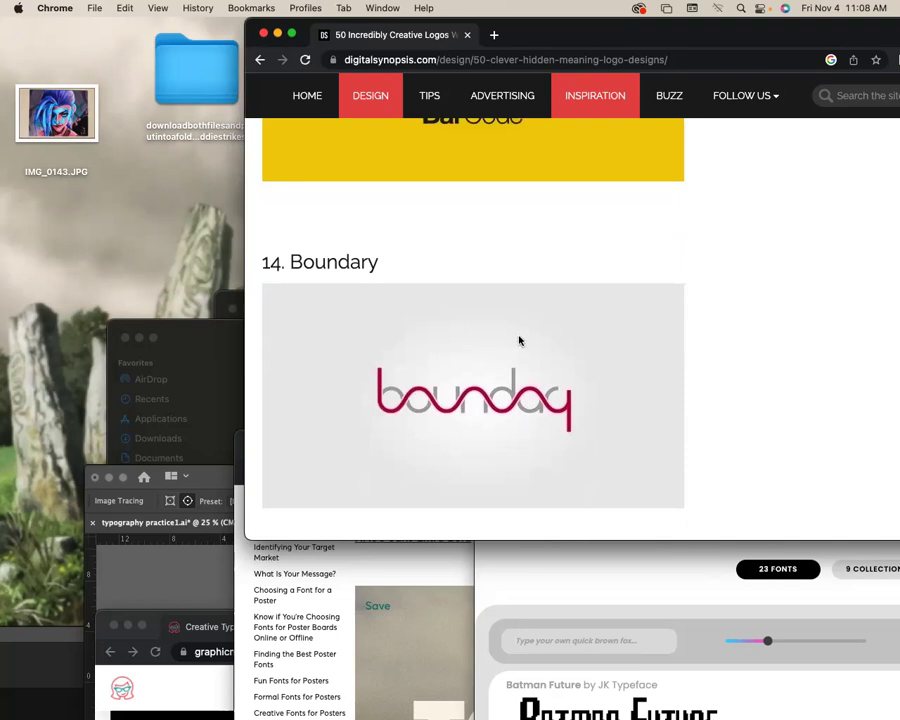
{"action": "scroll", "coordinate": [518, 341], "scroll_direction": "down", "scroll_amount": 1}
{"action": "scroll", "coordinate": [520, 339], "scroll_direction": "down", "scroll_amount": 3}
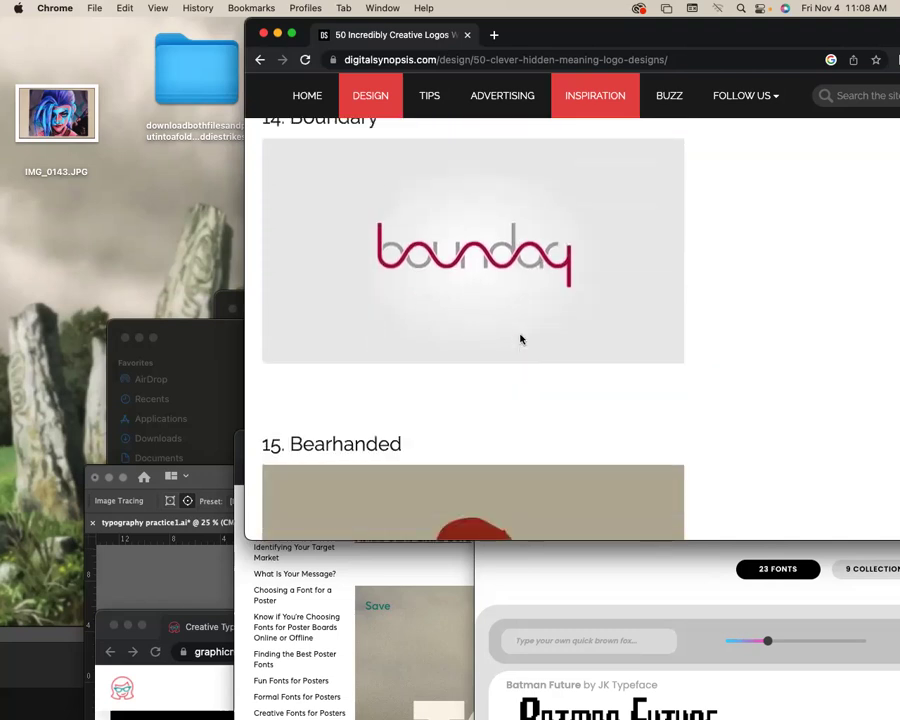
- Raise the sound volume and move the Chrome window down and to the right
{"action": "scroll", "coordinate": [520, 337], "scroll_direction": "up", "scroll_amount": 5}
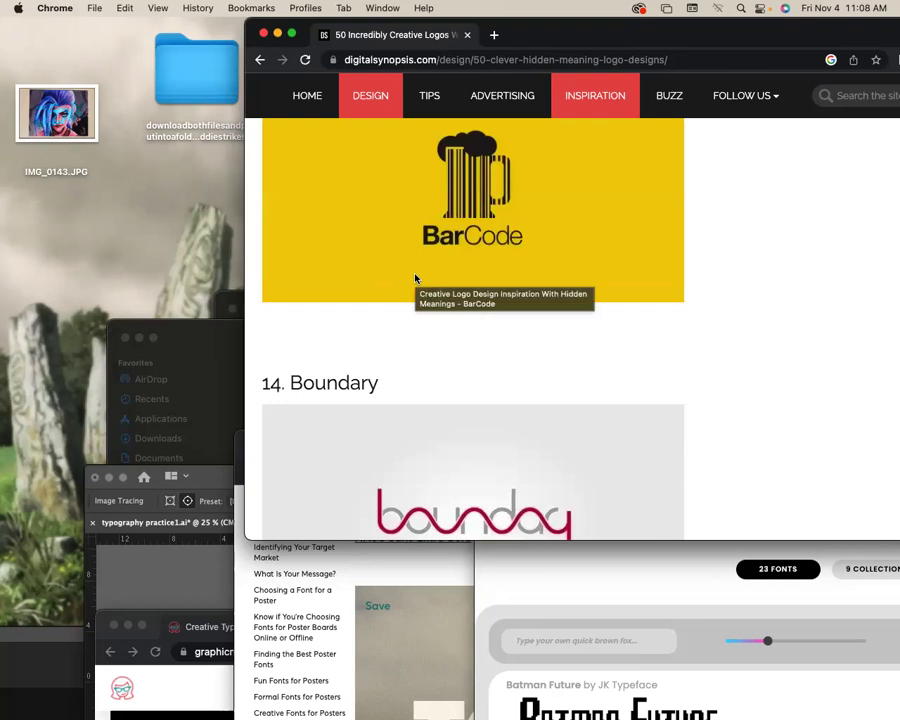
{"action": "key", "text": "XF86AudioRaiseVolume"}
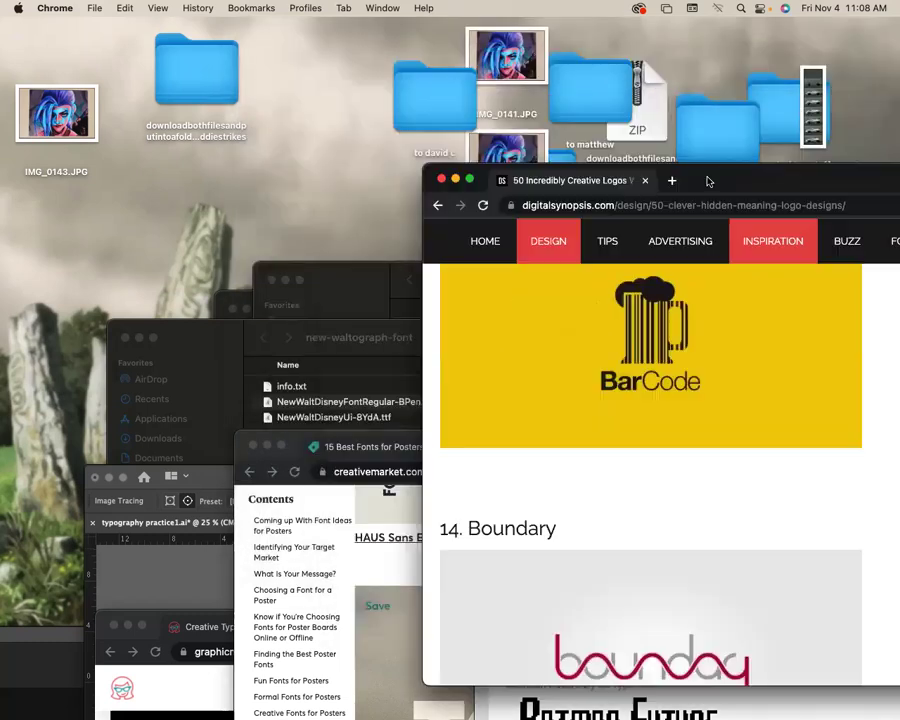
{"action": "left_click_drag", "start_coordinate": [521, 35], "coordinate": [771, 215]}
- Bring typography practice1.ai to the front and zoom in on the traced W artwork
{"action": "left_click", "coordinate": [224, 482]}
{"action": "left_click_drag", "start_coordinate": [224, 482], "coordinate": [170, 55]}
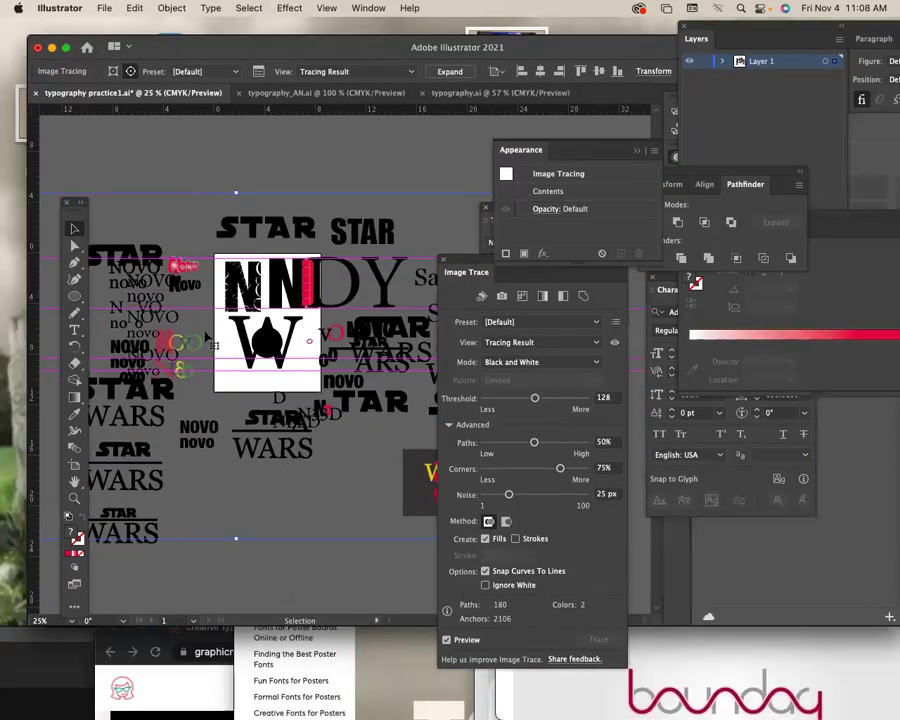
{"action": "key", "text": "z"}
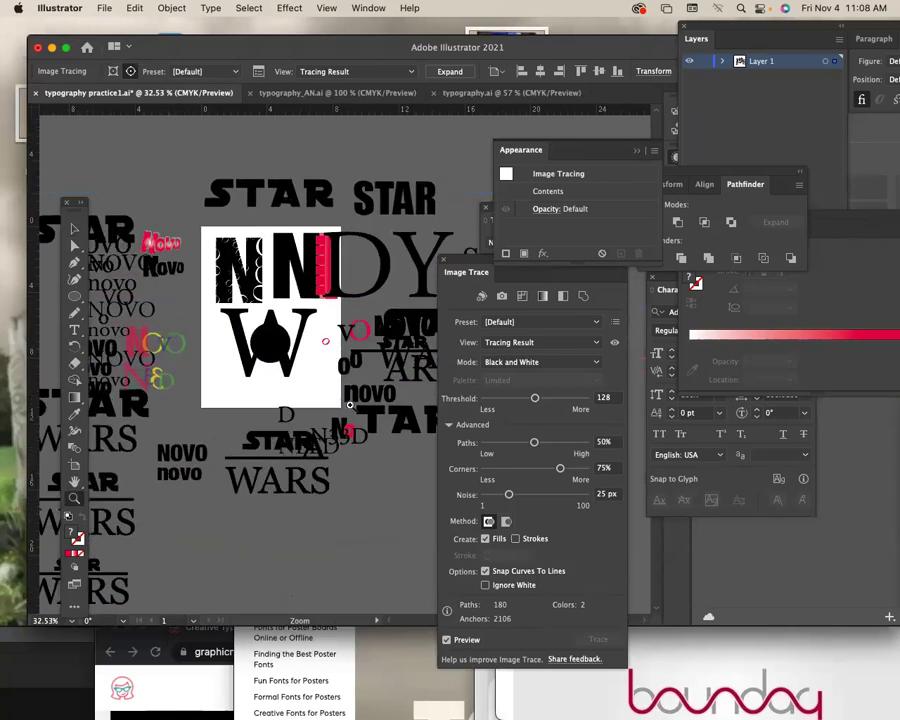
{"action": "left_click_drag", "start_coordinate": [263, 390], "coordinate": [406, 444]}
- Move the Image Trace panel off the artwork and pan to reveal the artwork on the left
{"action": "left_click", "coordinate": [71, 227]}
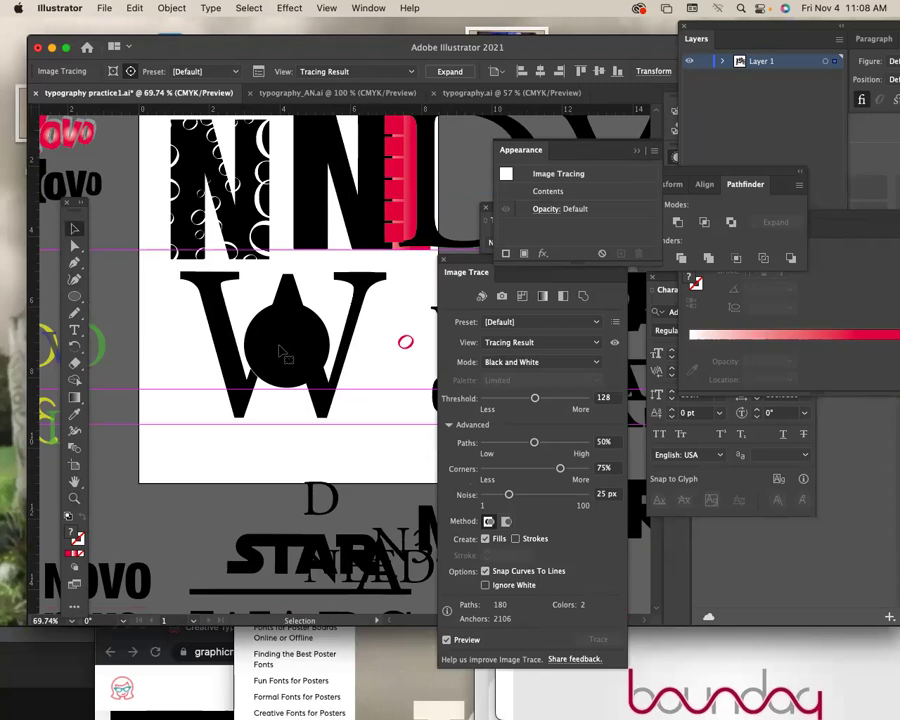
{"action": "key", "text": "super"}
{"action": "left_click_drag", "start_coordinate": [464, 263], "coordinate": [758, 302]}
{"action": "mouse_move", "coordinate": [398, 408]}
{"action": "left_mouse_down"}
{"action": "mouse_move", "coordinate": [526, 400]}
{"action": "mouse_move", "coordinate": [628, 412]}
{"action": "mouse_move", "coordinate": [427, 443]}
{"action": "mouse_move", "coordinate": [407, 466]}
{"action": "left_mouse_up"}
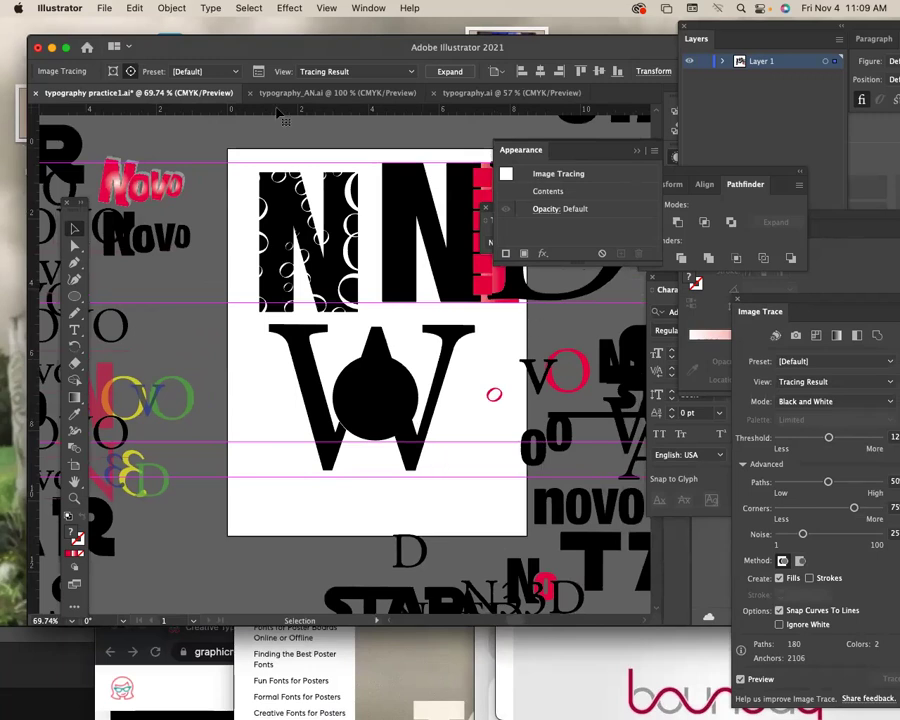
- Switch to typography_AN.ai and zoom to 400% on the W holding the eye photo
{"action": "left_click", "coordinate": [310, 93]}
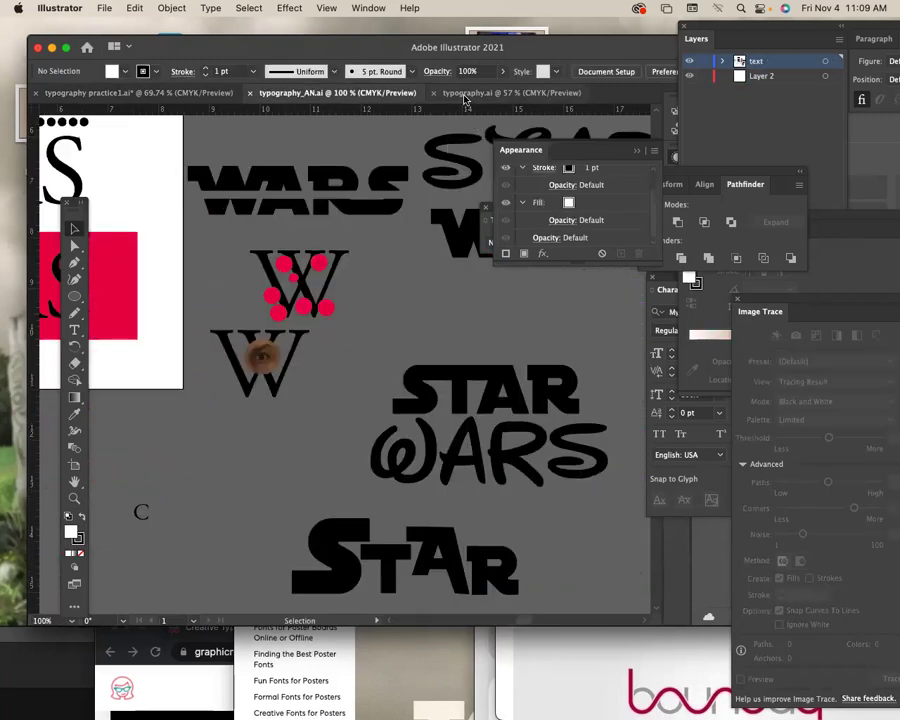
{"action": "scroll", "coordinate": [420, 282], "scroll_direction": "left", "scroll_amount": 5}
{"action": "scroll", "coordinate": [420, 282], "scroll_direction": "down", "scroll_amount": 3}
{"action": "scroll", "coordinate": [438, 273], "scroll_direction": "up", "scroll_amount": 5}
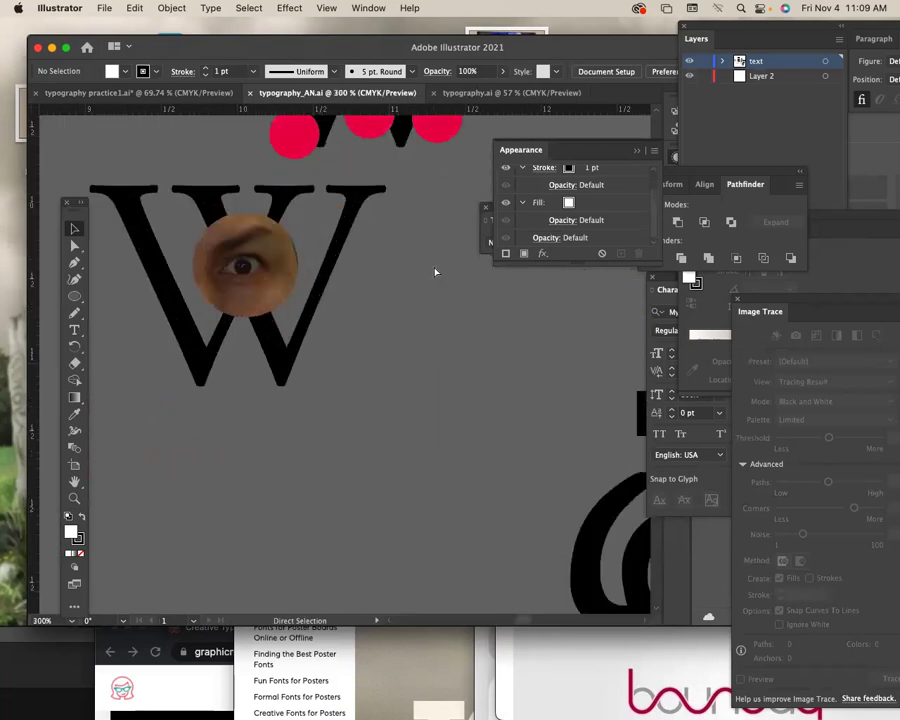
{"action": "left_click_drag", "start_coordinate": [484, 379], "coordinate": [488, 380]}
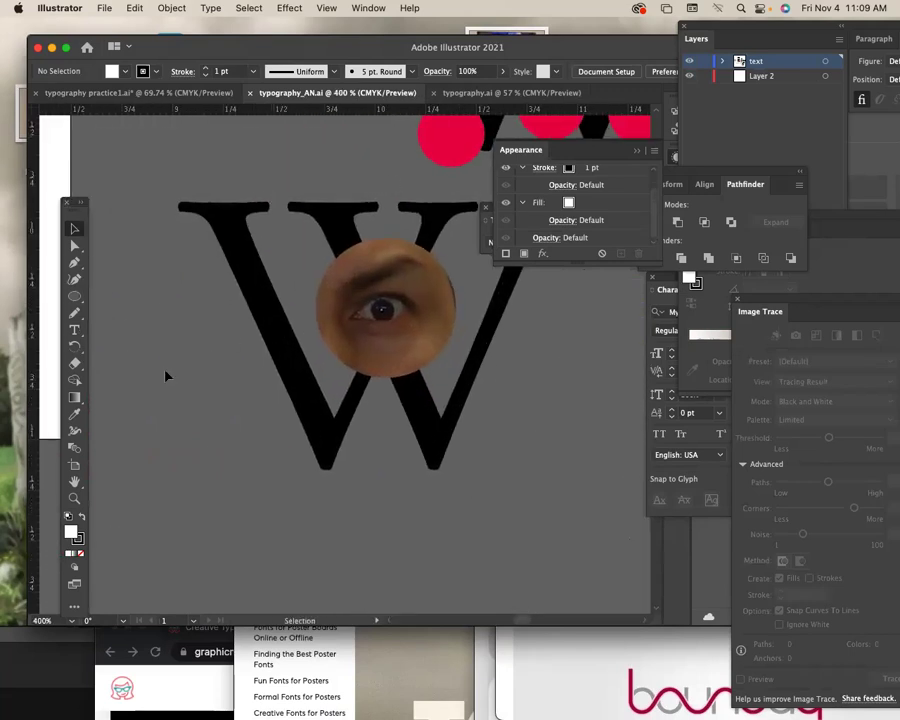
{"action": "scroll", "coordinate": [167, 374], "scroll_direction": "right", "scroll_amount": 1}
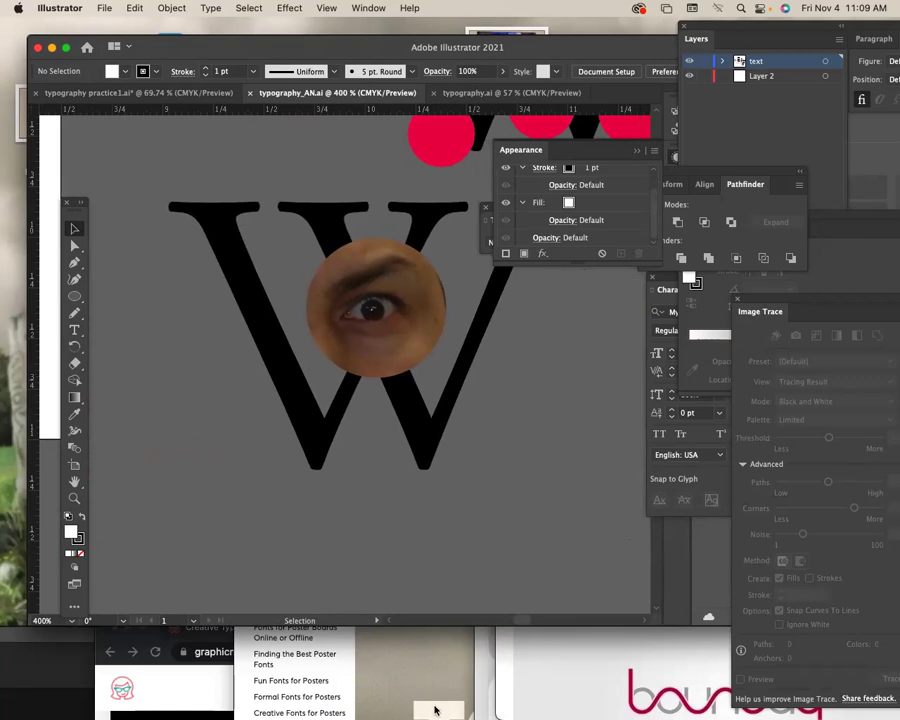